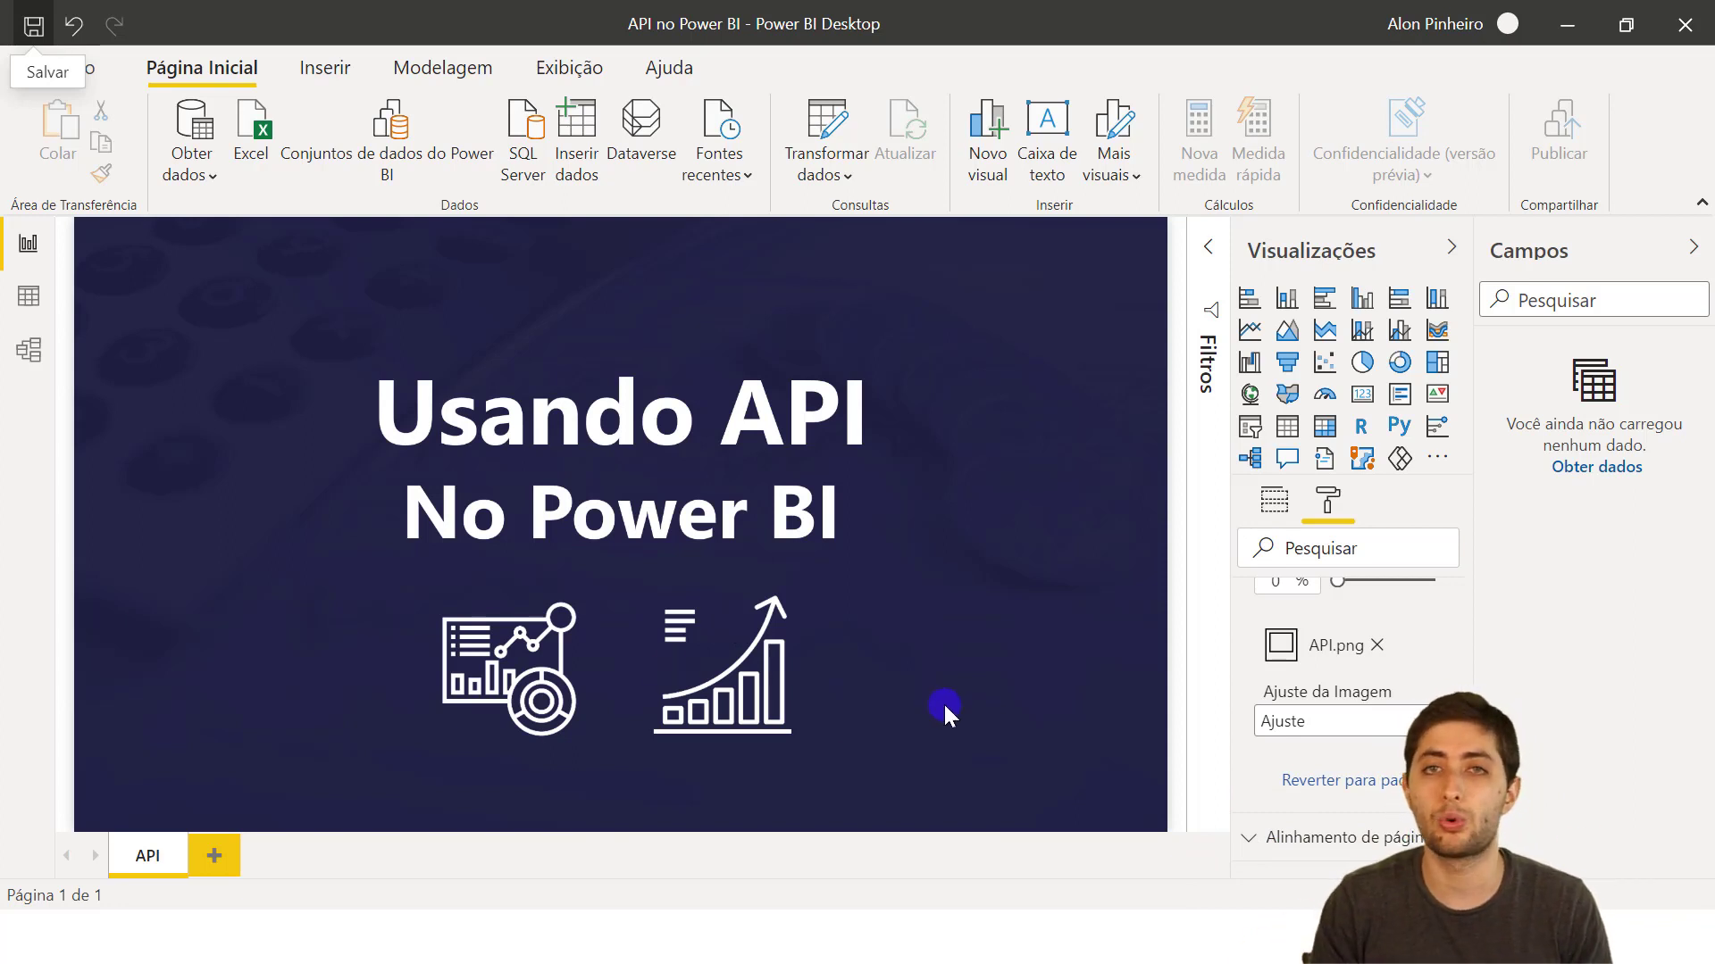
# Switch to Link.rtf in WordPad and copy the entire Banco Central PTAX quotation link
pyautogui.click(1061, 936)
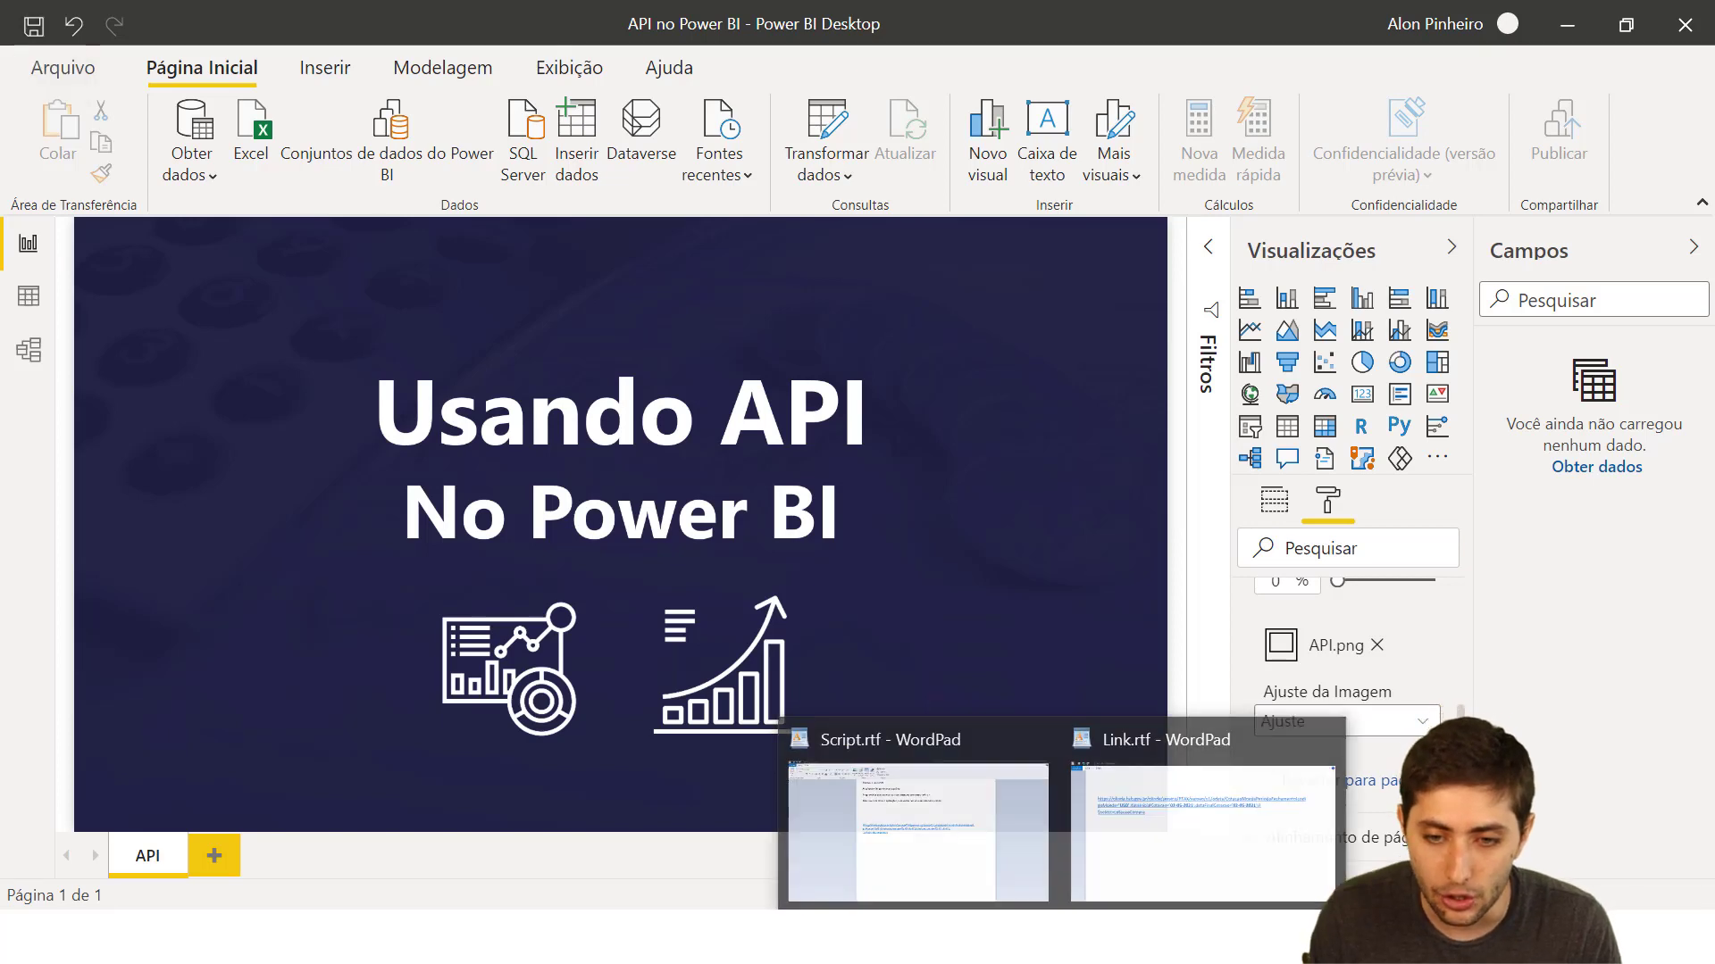
pyautogui.click(1117, 839)
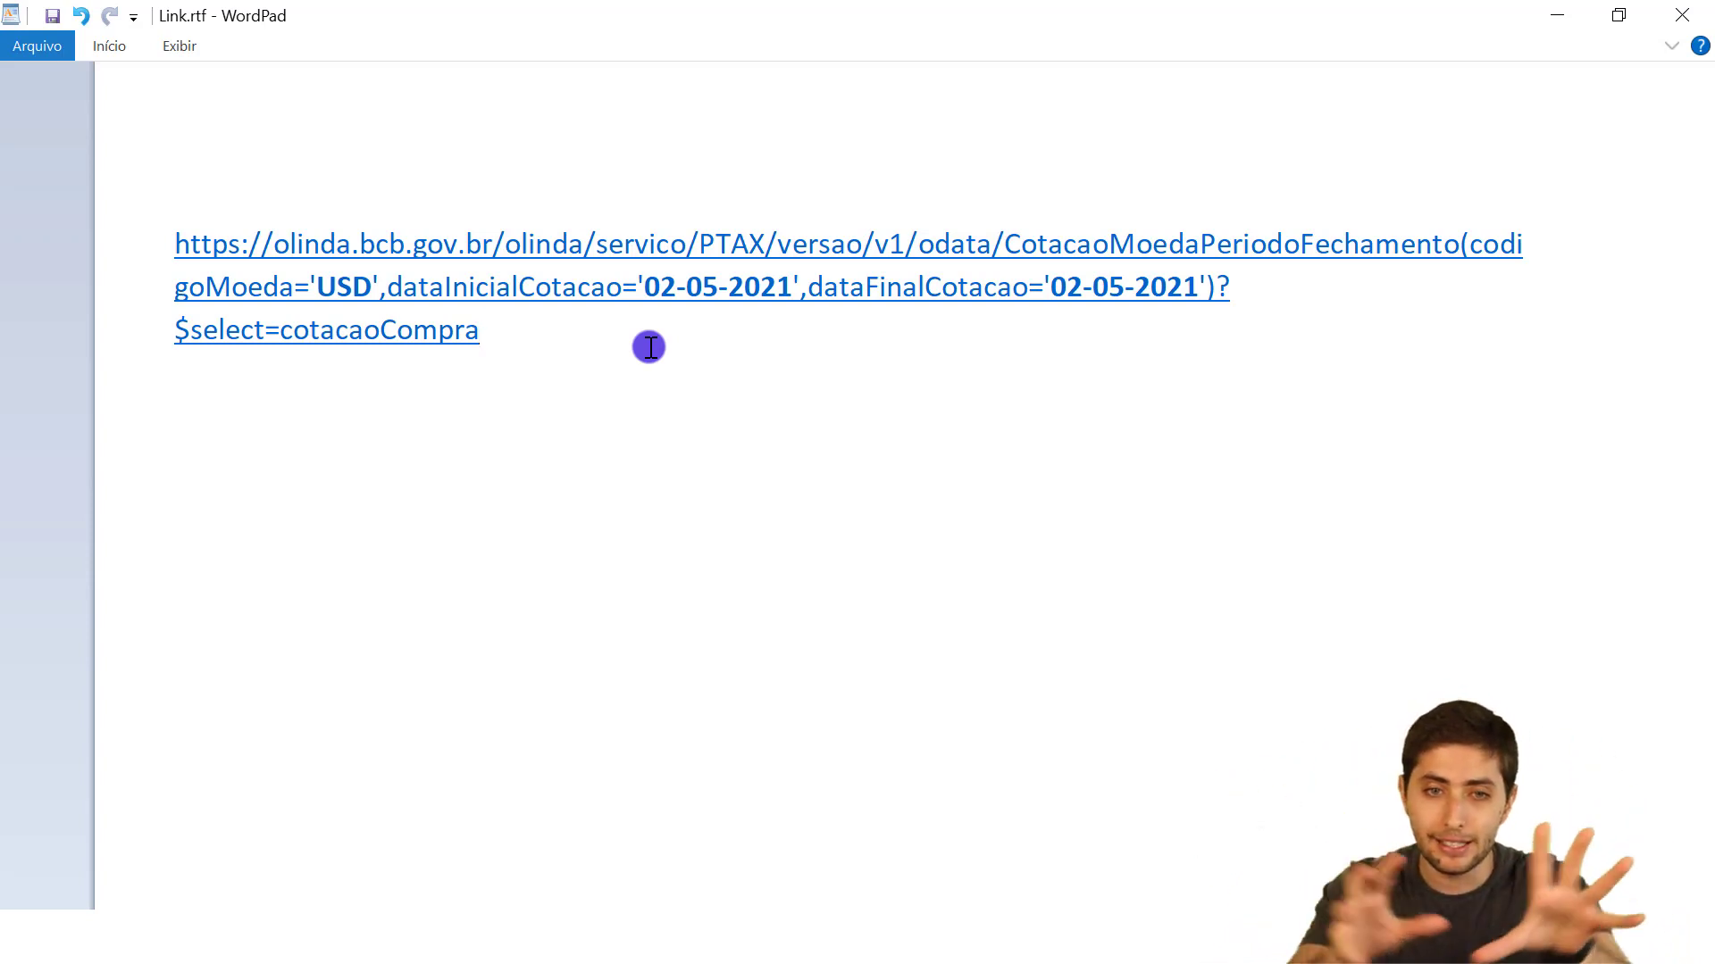
pyautogui.moveTo(613, 348); pyautogui.dragTo(164, 255)
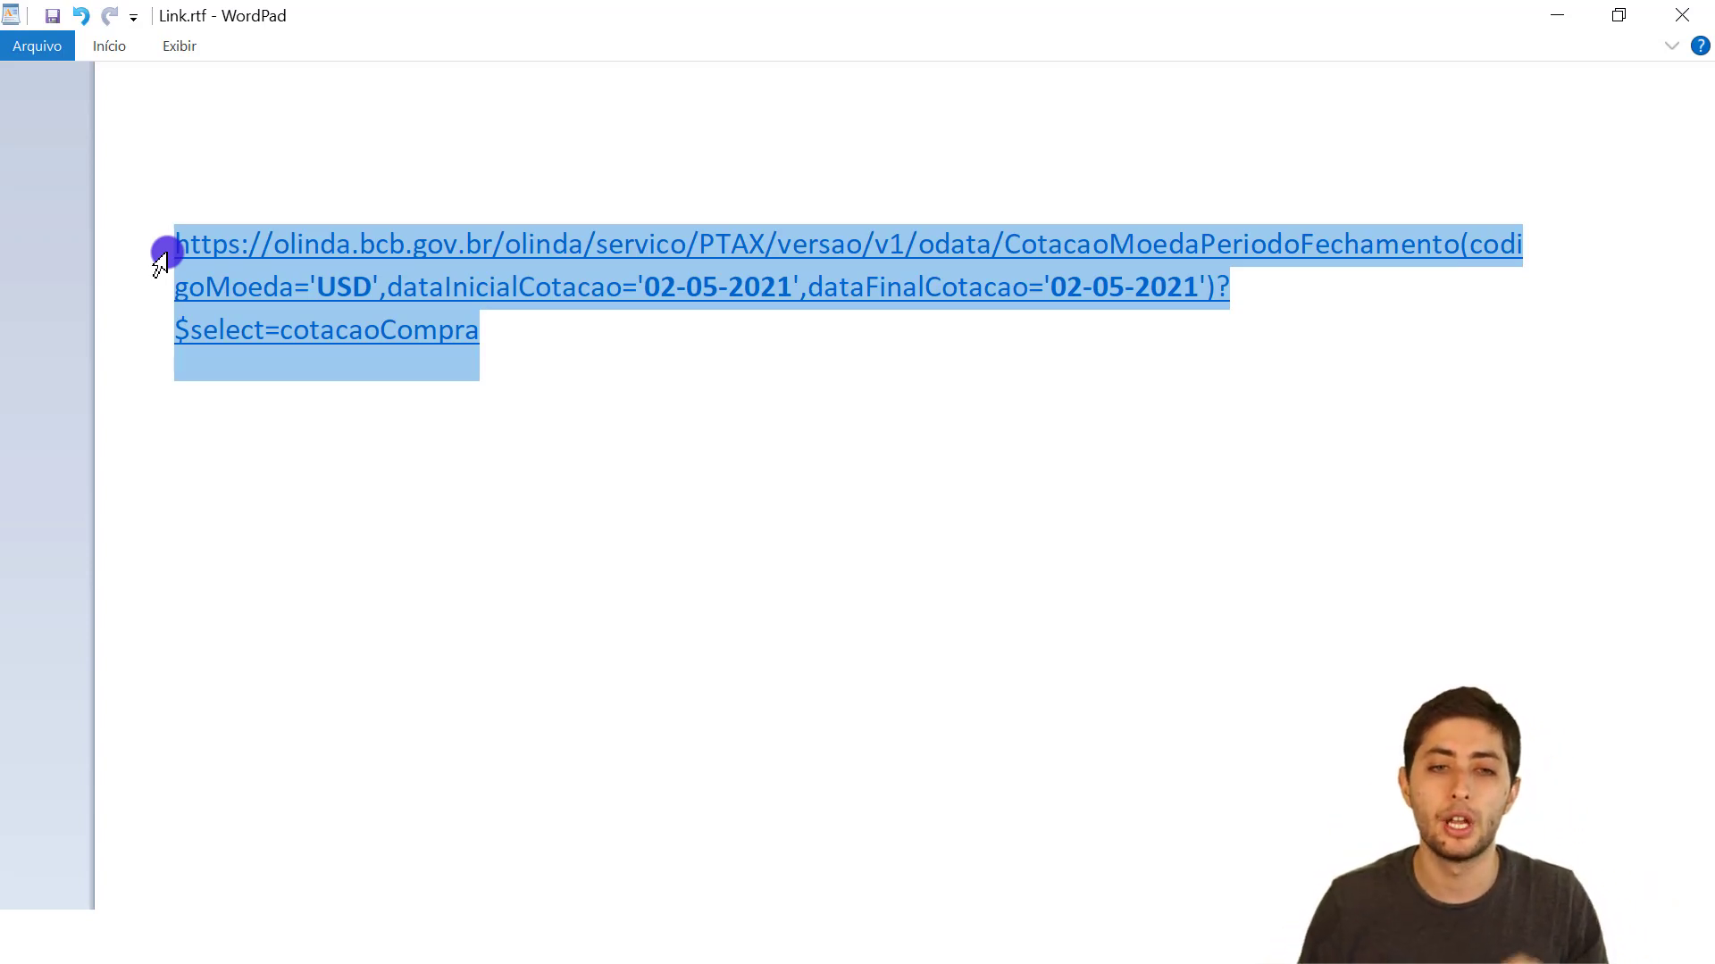
pyautogui.moveTo(501, 334); pyautogui.dragTo(225, 259)
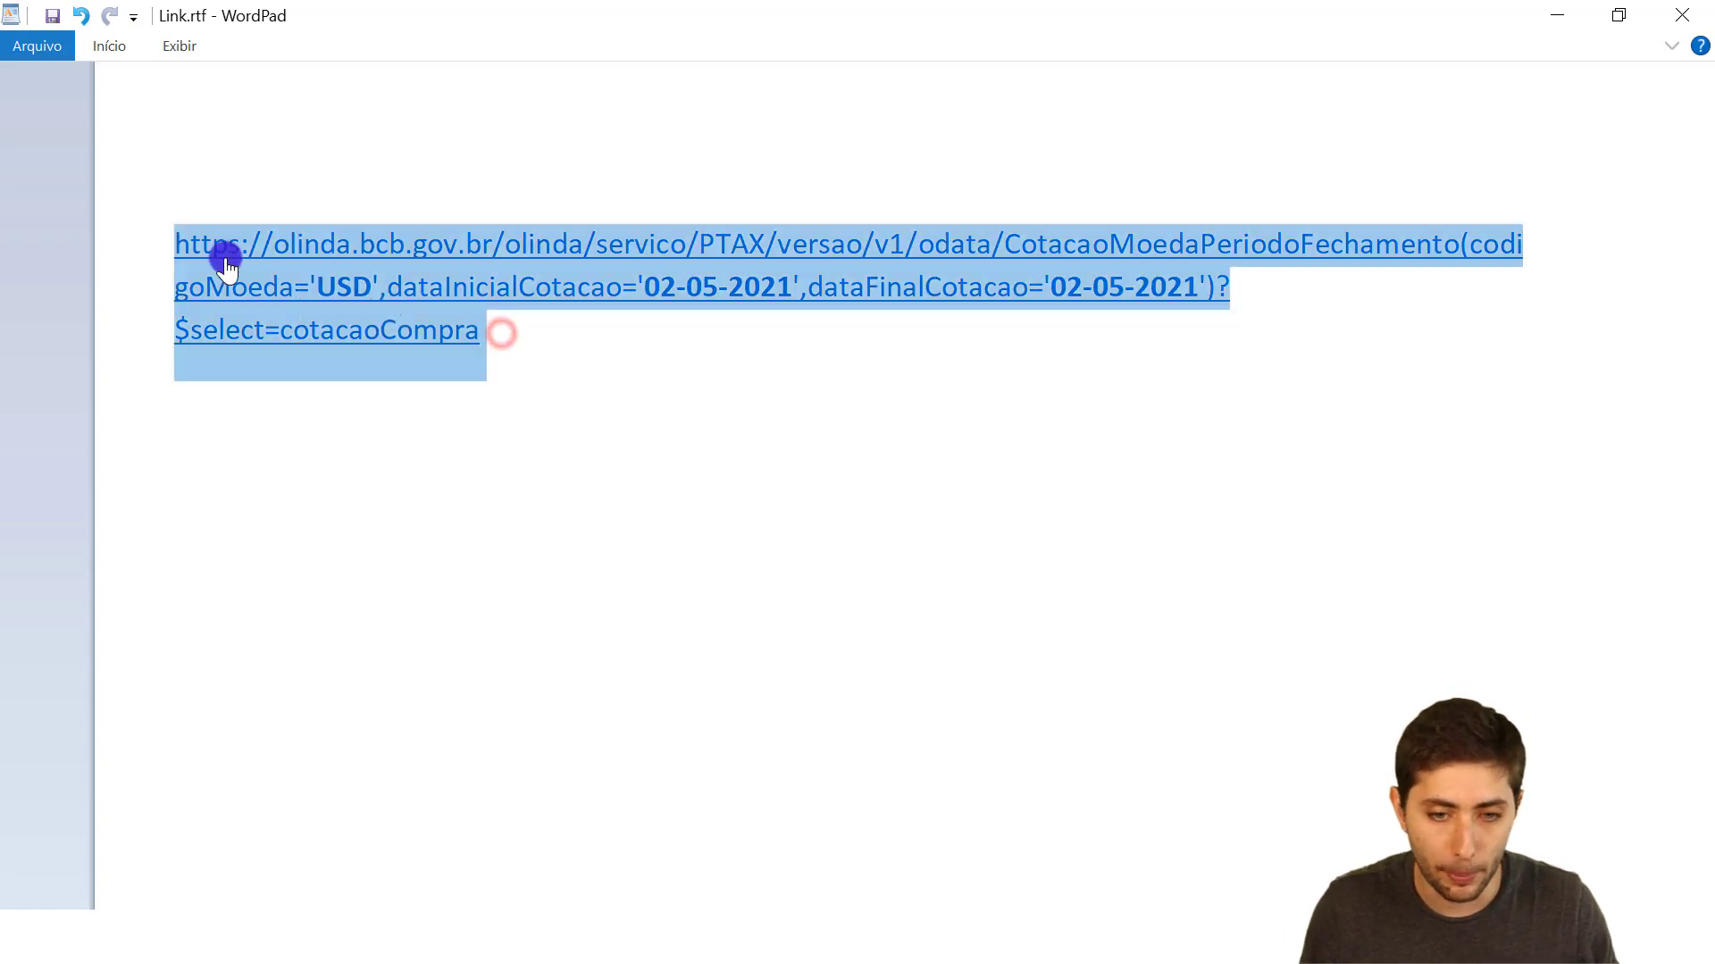
# Switch to Chrome, load the copied PTAX link, and check the returned cotacaoCompra value
pyautogui.click(913, 938)
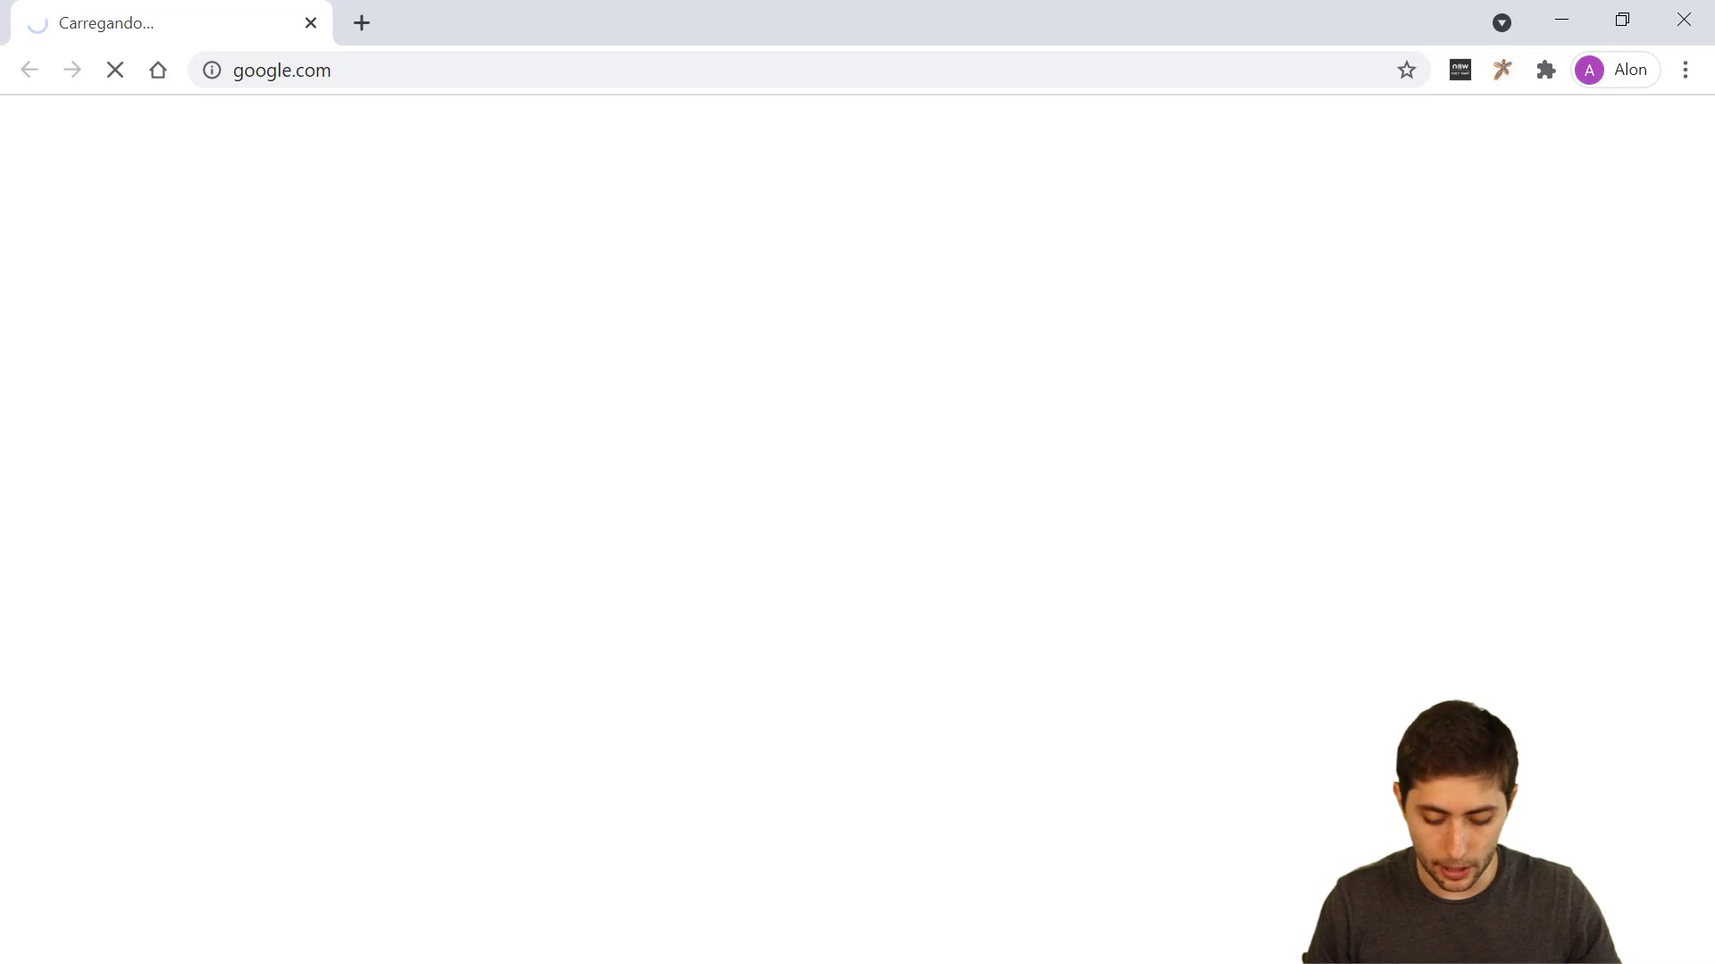
pyautogui.hotkey('ctrl', 'l')
pyautogui.hotkey('ctrl', 'v')
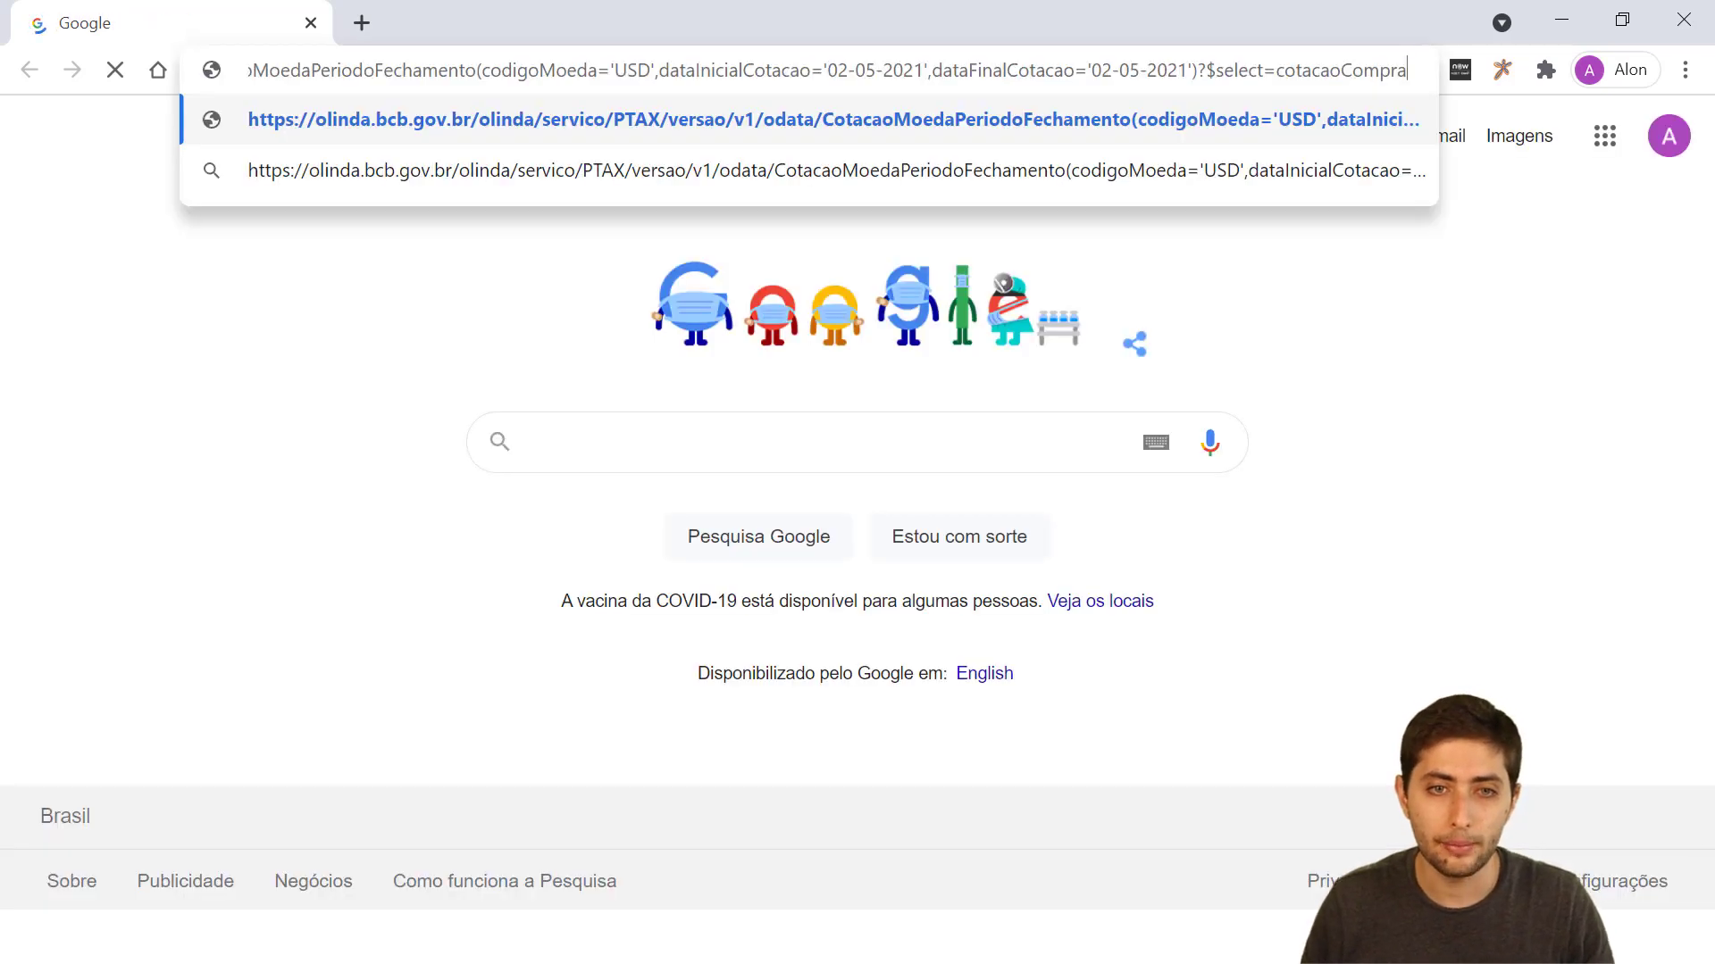
pyautogui.press('Return')
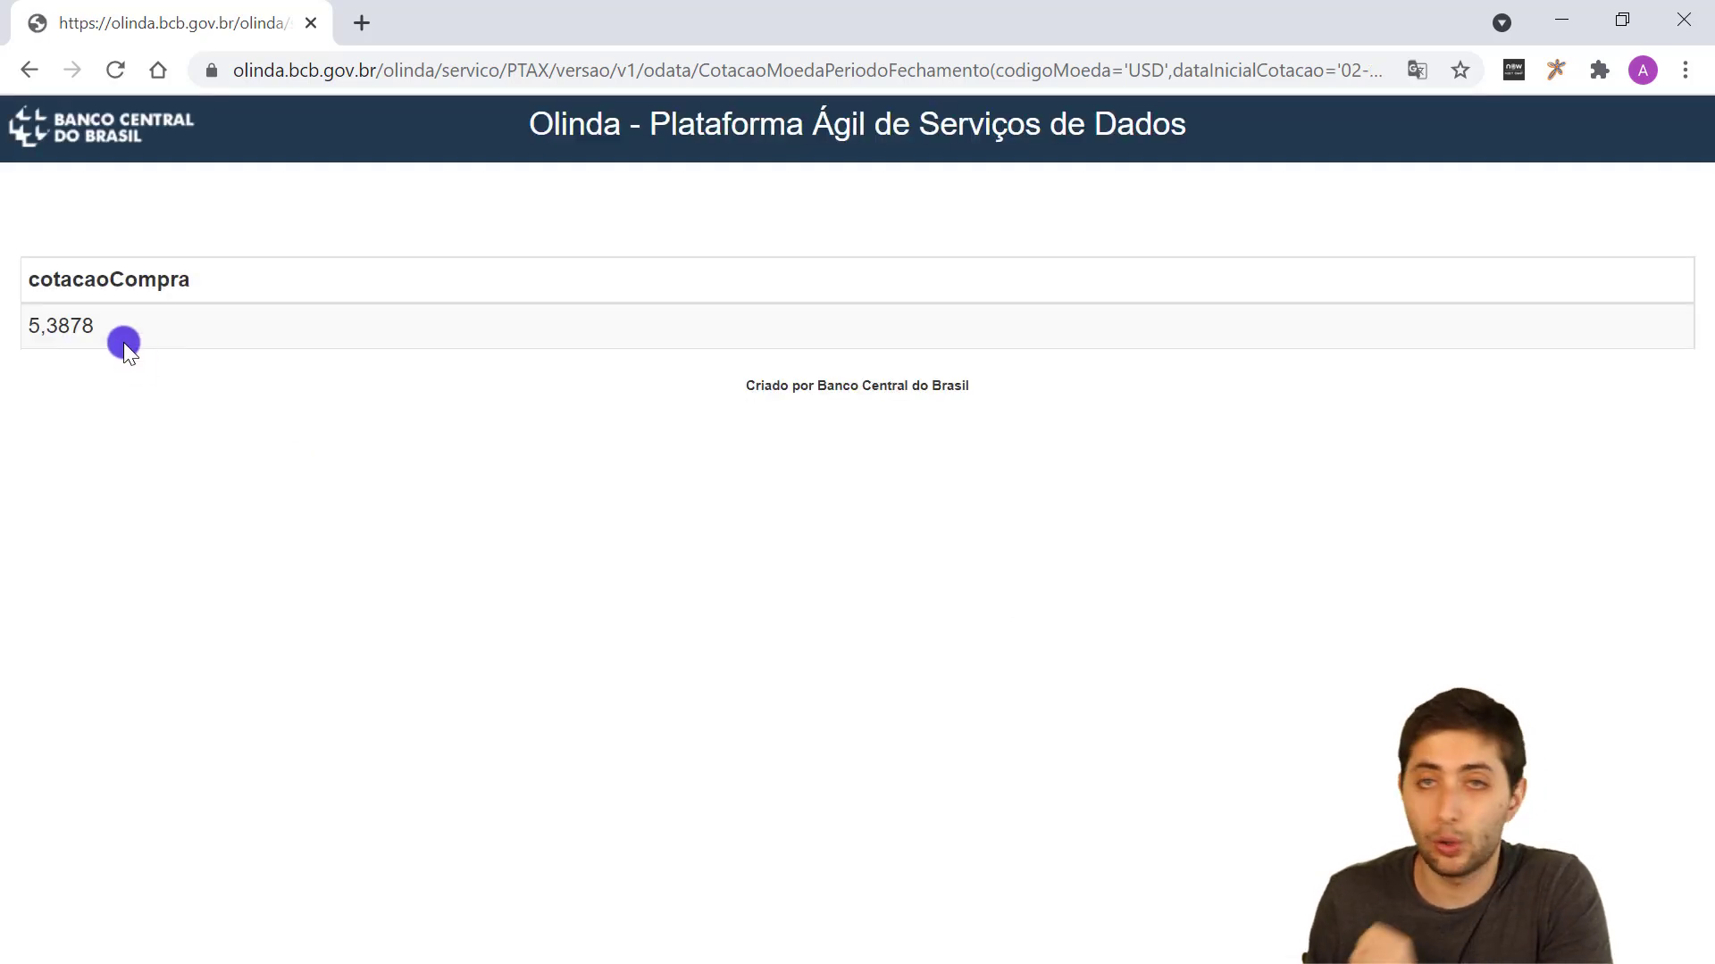
pyautogui.moveTo(99, 326); pyautogui.dragTo(41, 339)
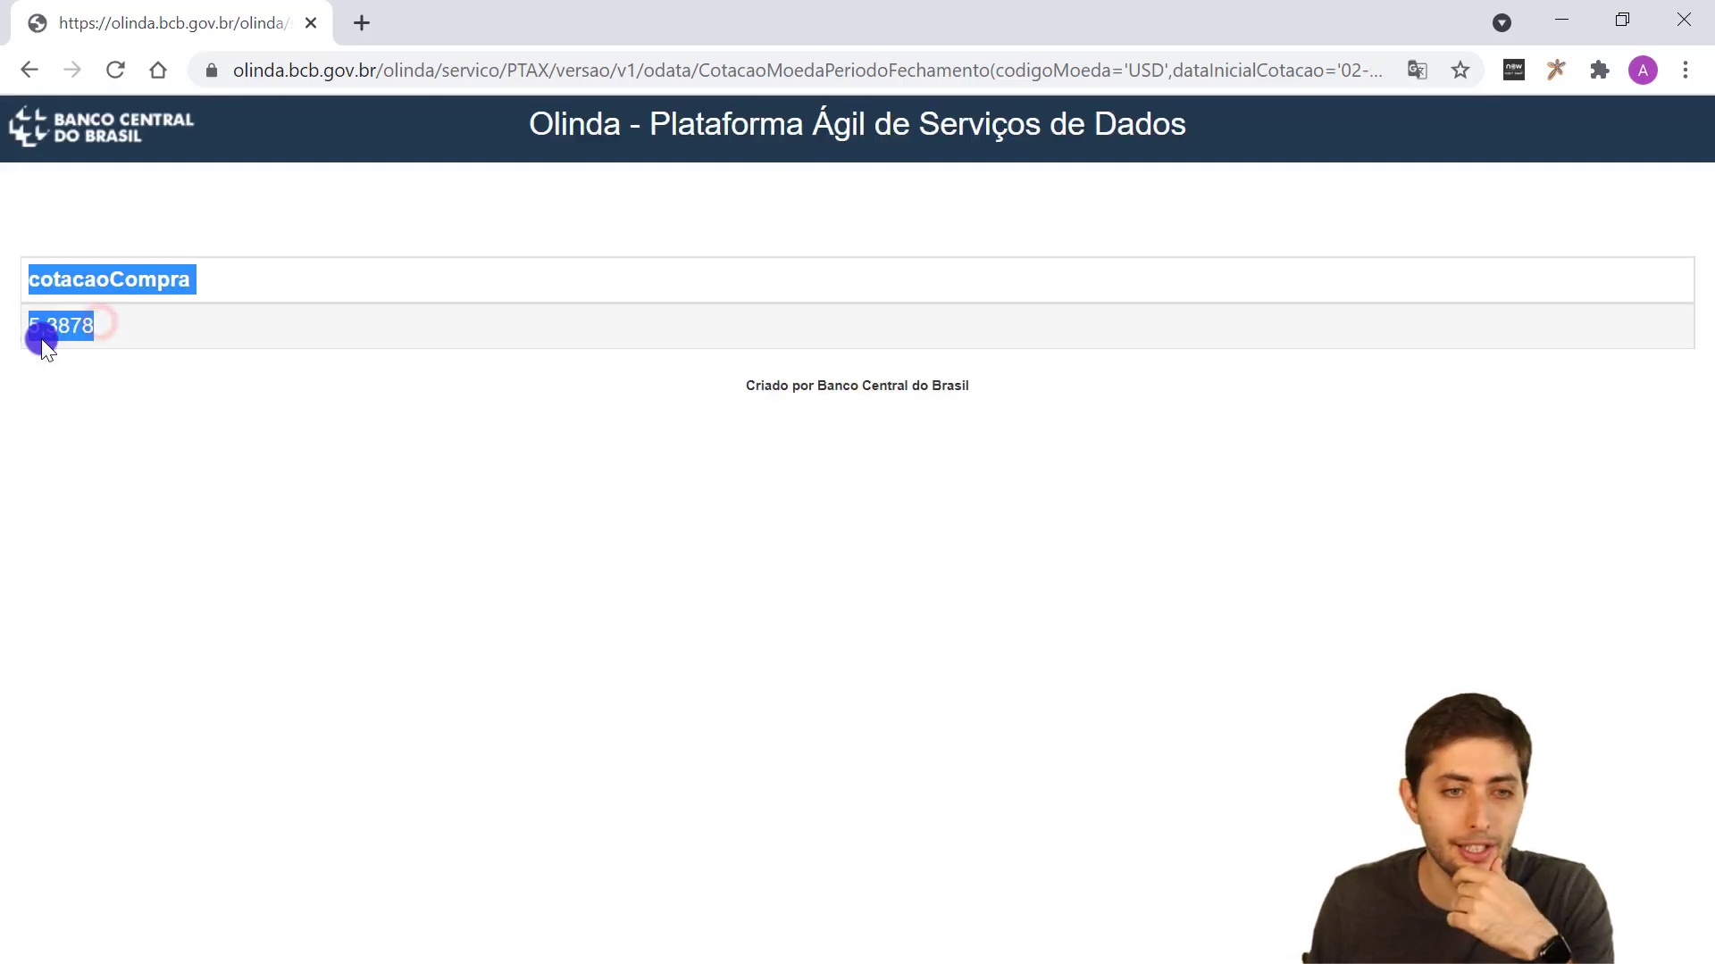
pyautogui.click(43, 337)
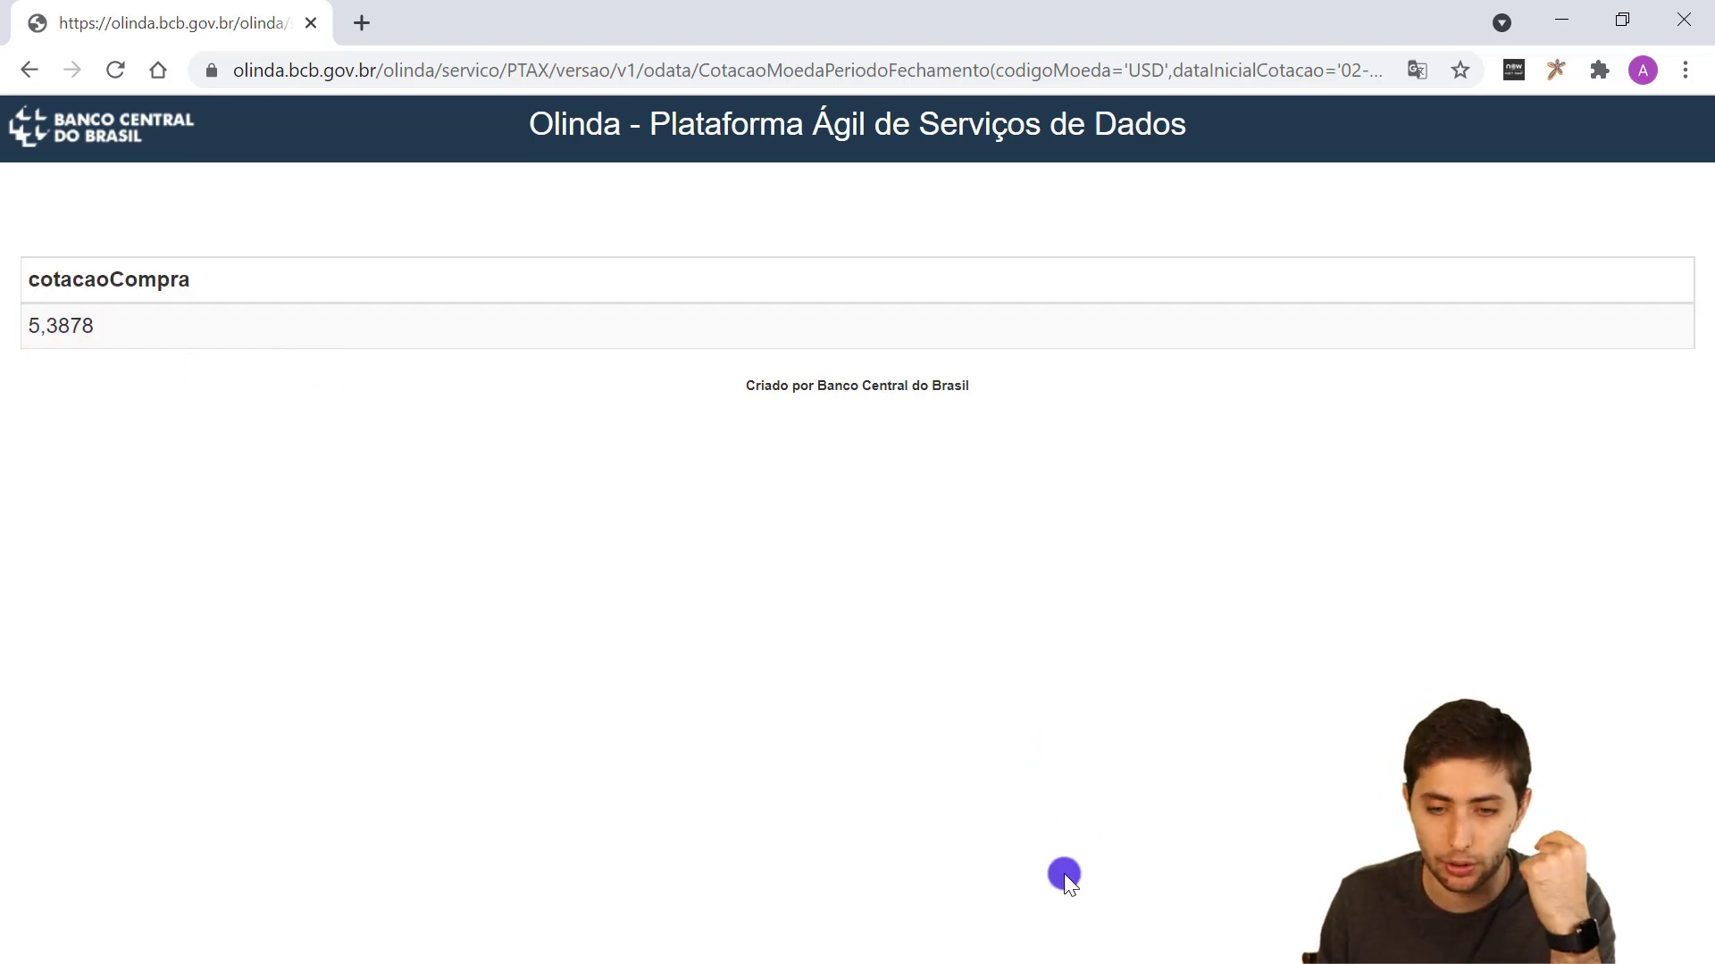
# Switch back to Link.rtf in WordPad and examine the link's codigoMoeda, dataInicialCotacao and dataFinalCotacao parameters
pyautogui.moveTo(1064, 938)
pyautogui.click(1160, 816)
pyautogui.click(738, 467)
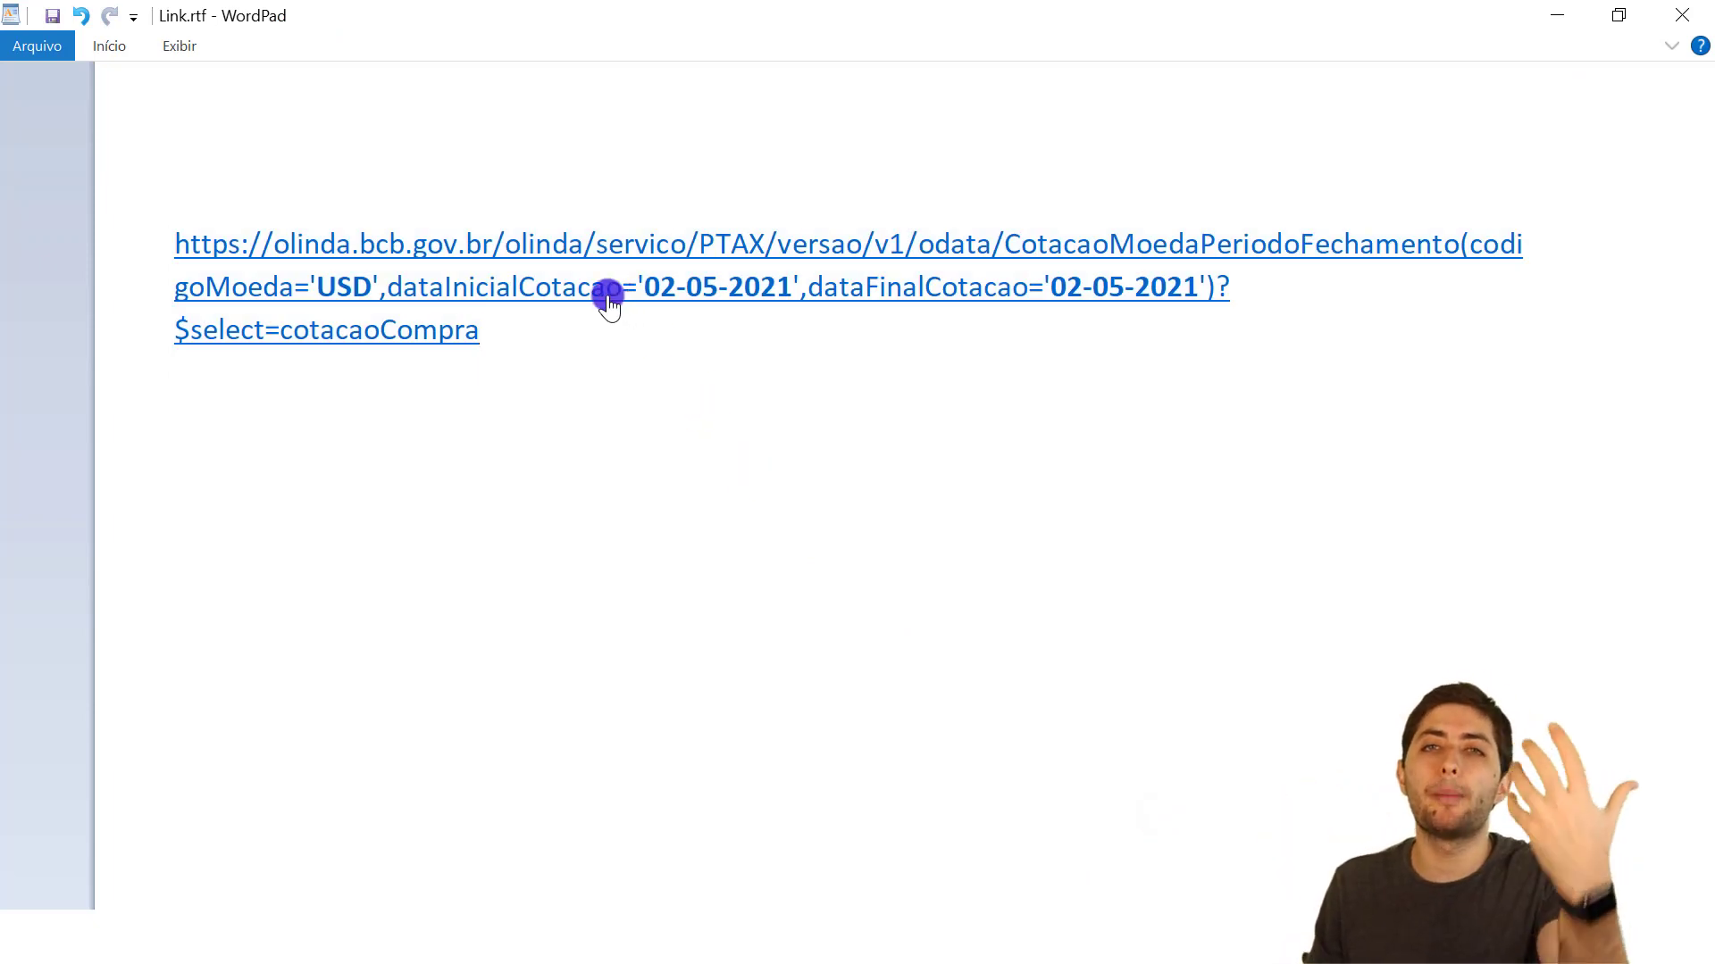
pyautogui.click(318, 288)
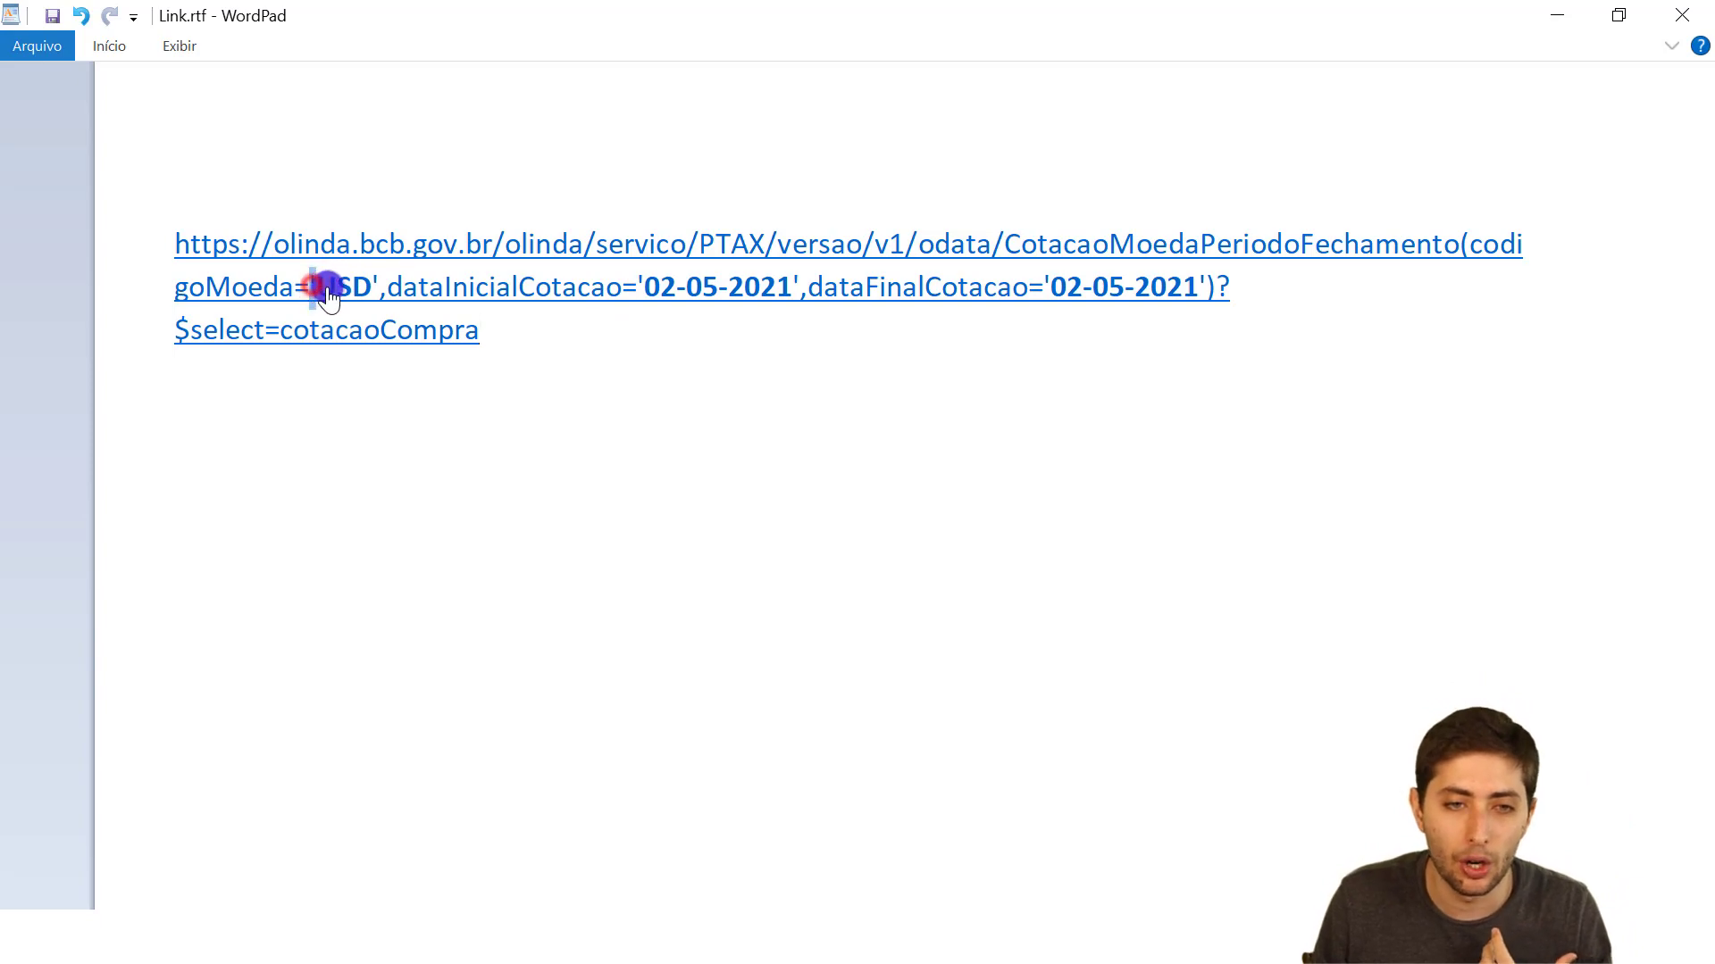
pyautogui.moveTo(328, 295); pyautogui.dragTo(354, 297)
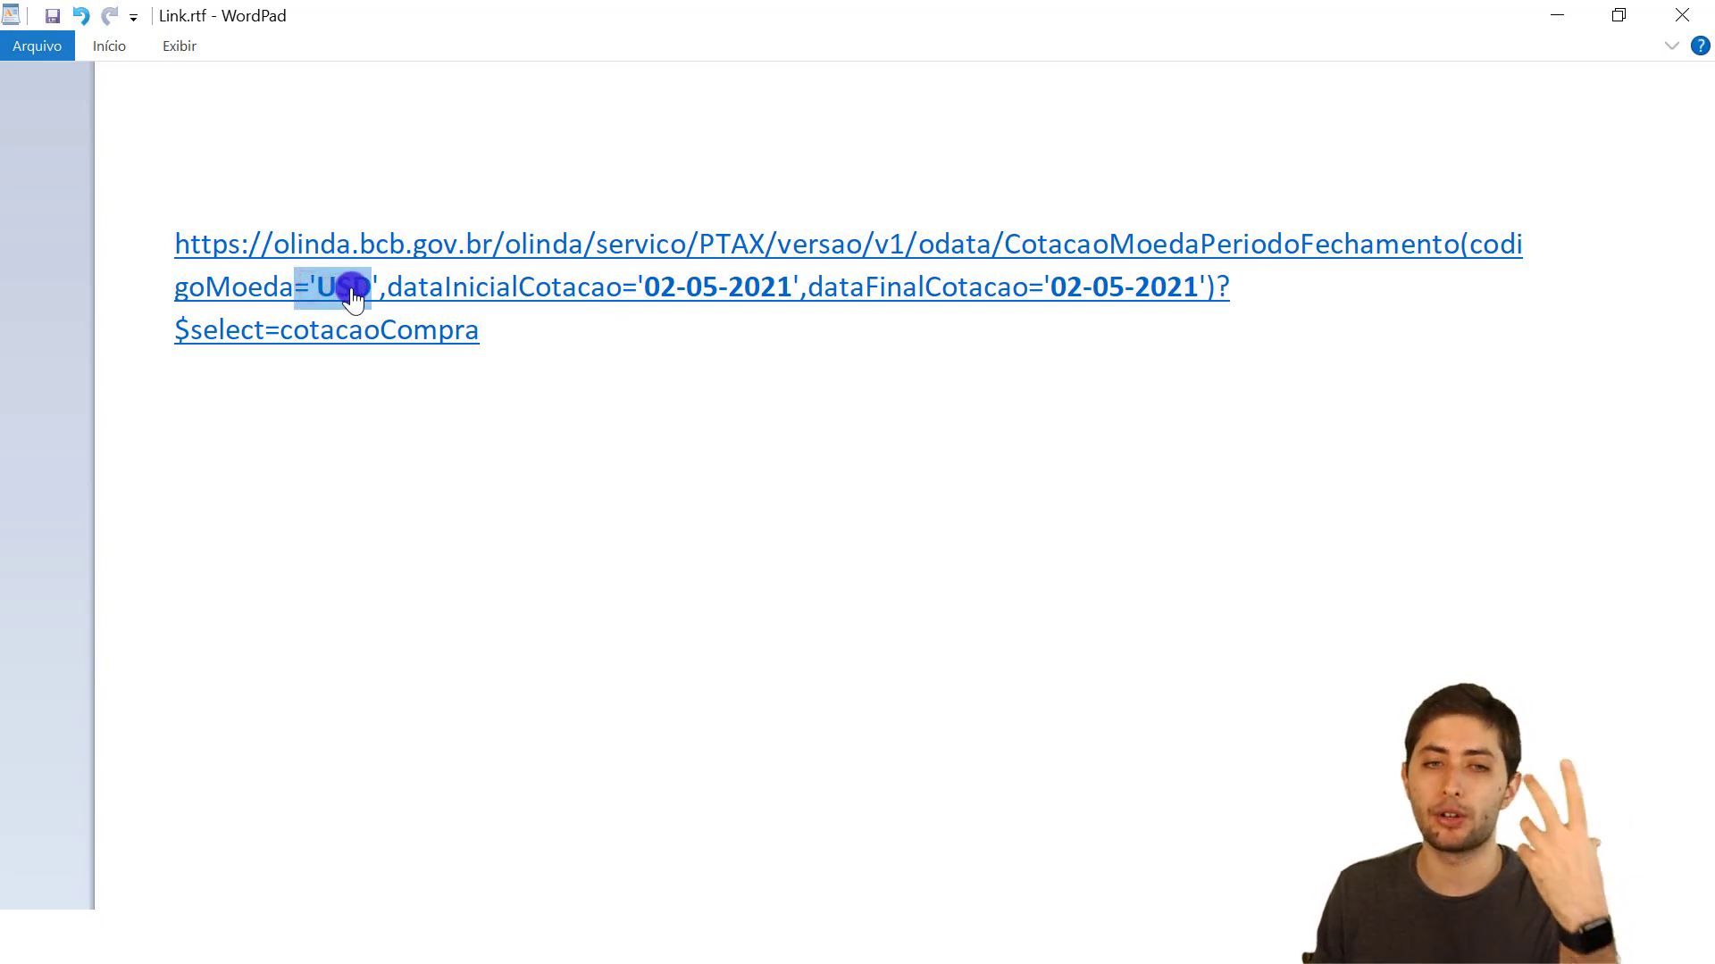
pyautogui.click(582, 357)
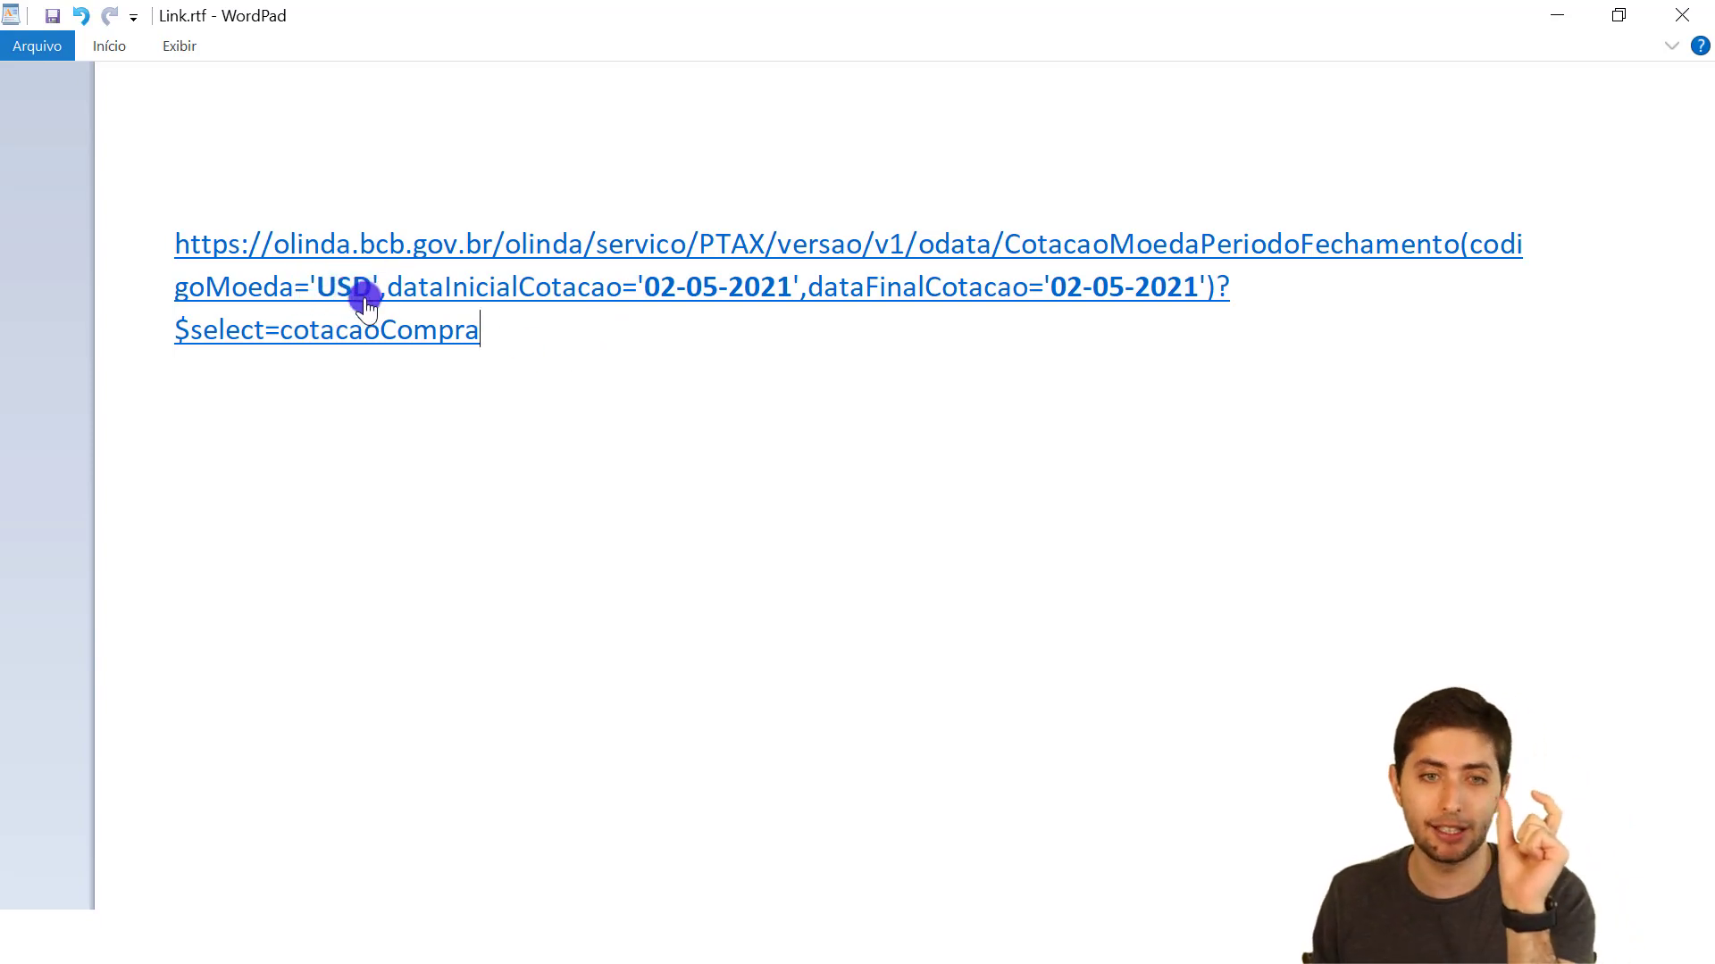
pyautogui.moveTo(364, 299); pyautogui.dragTo(629, 299)
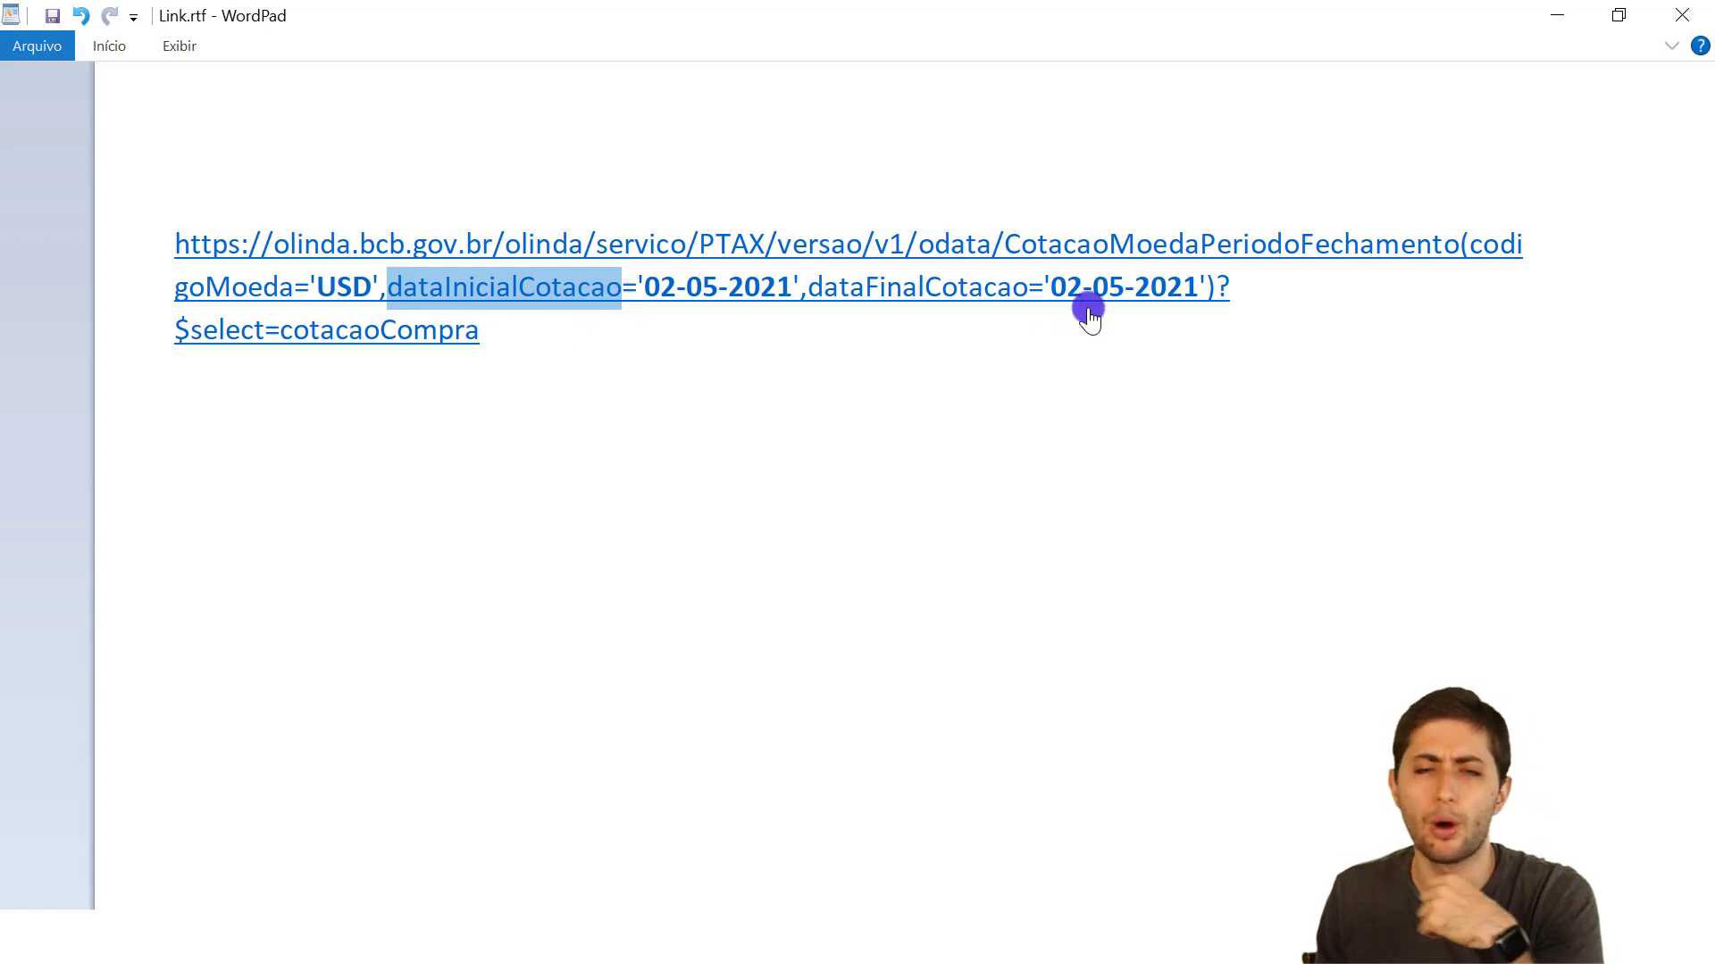
pyautogui.click(737, 343)
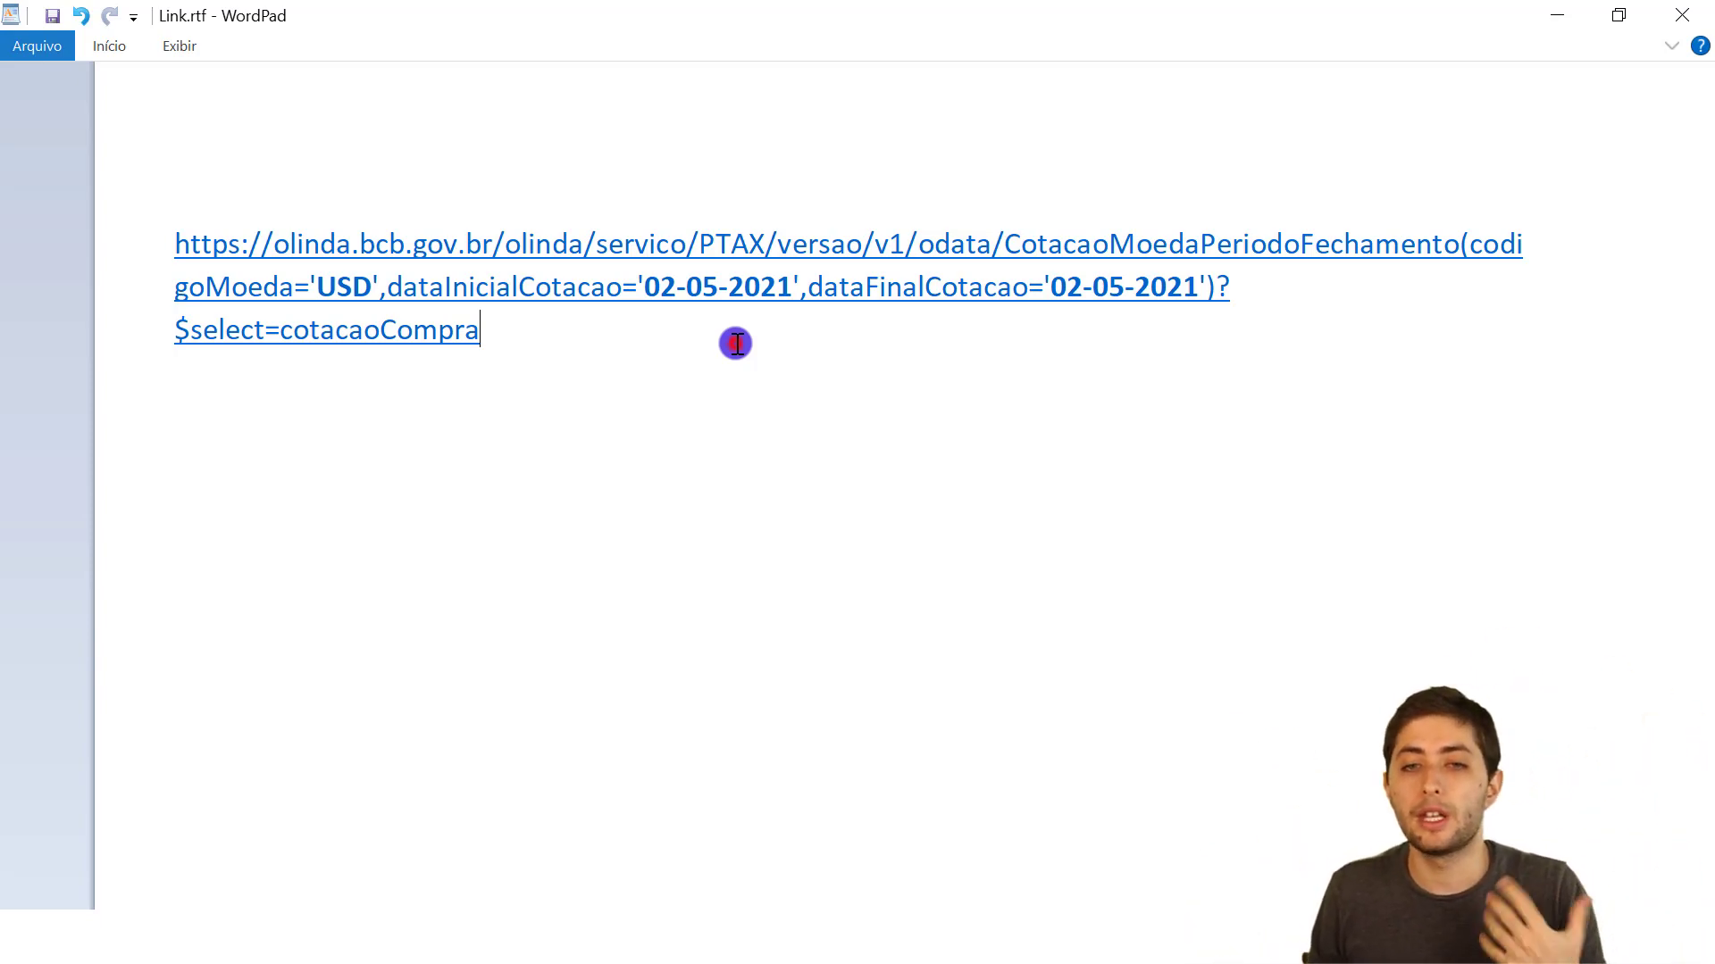
pyautogui.moveTo(645, 286); pyautogui.dragTo(760, 286)
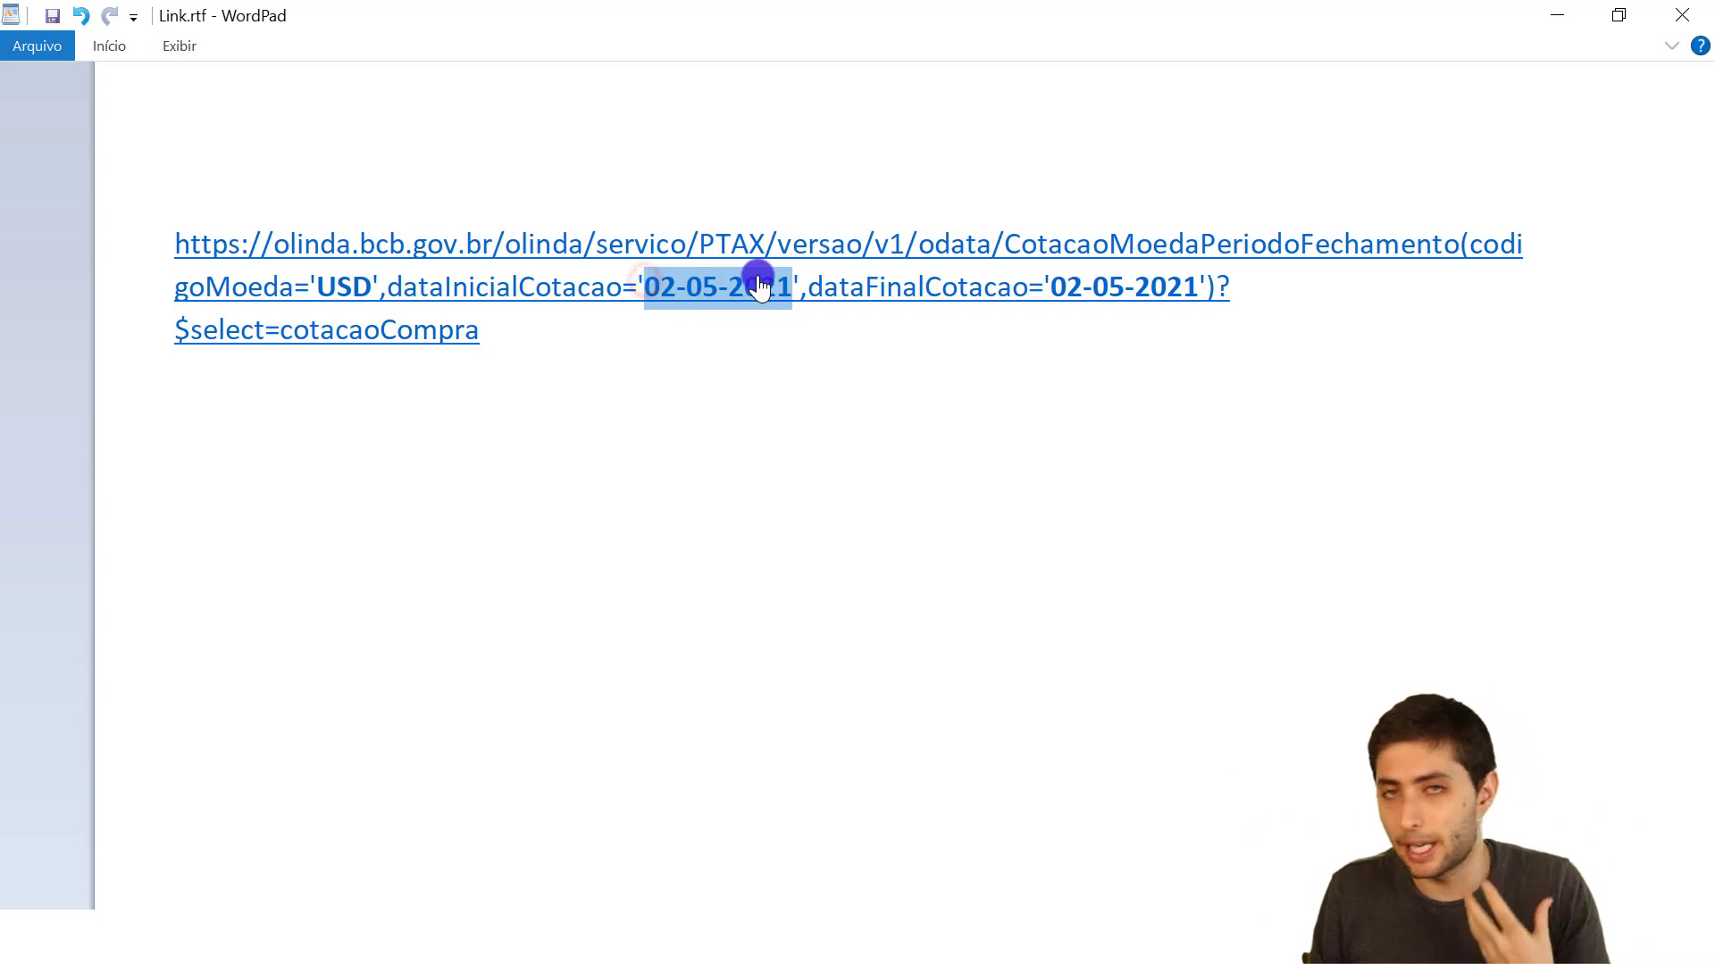
pyautogui.moveTo(1035, 288); pyautogui.dragTo(1181, 313)
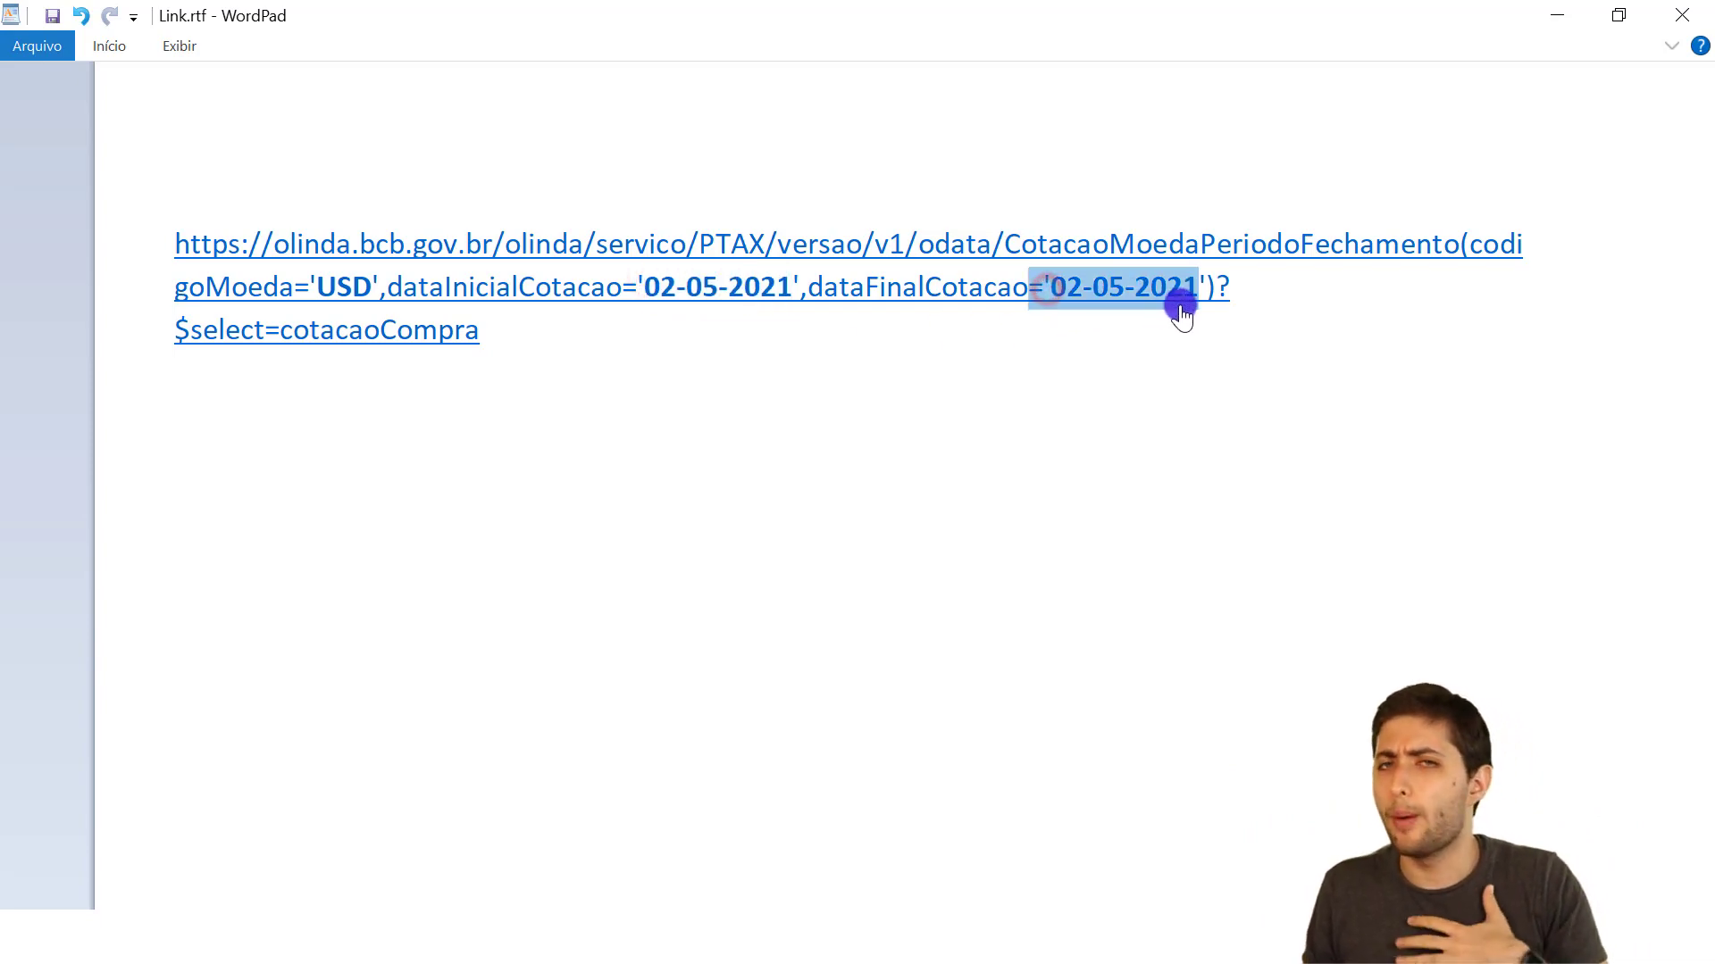
pyautogui.click(1116, 313)
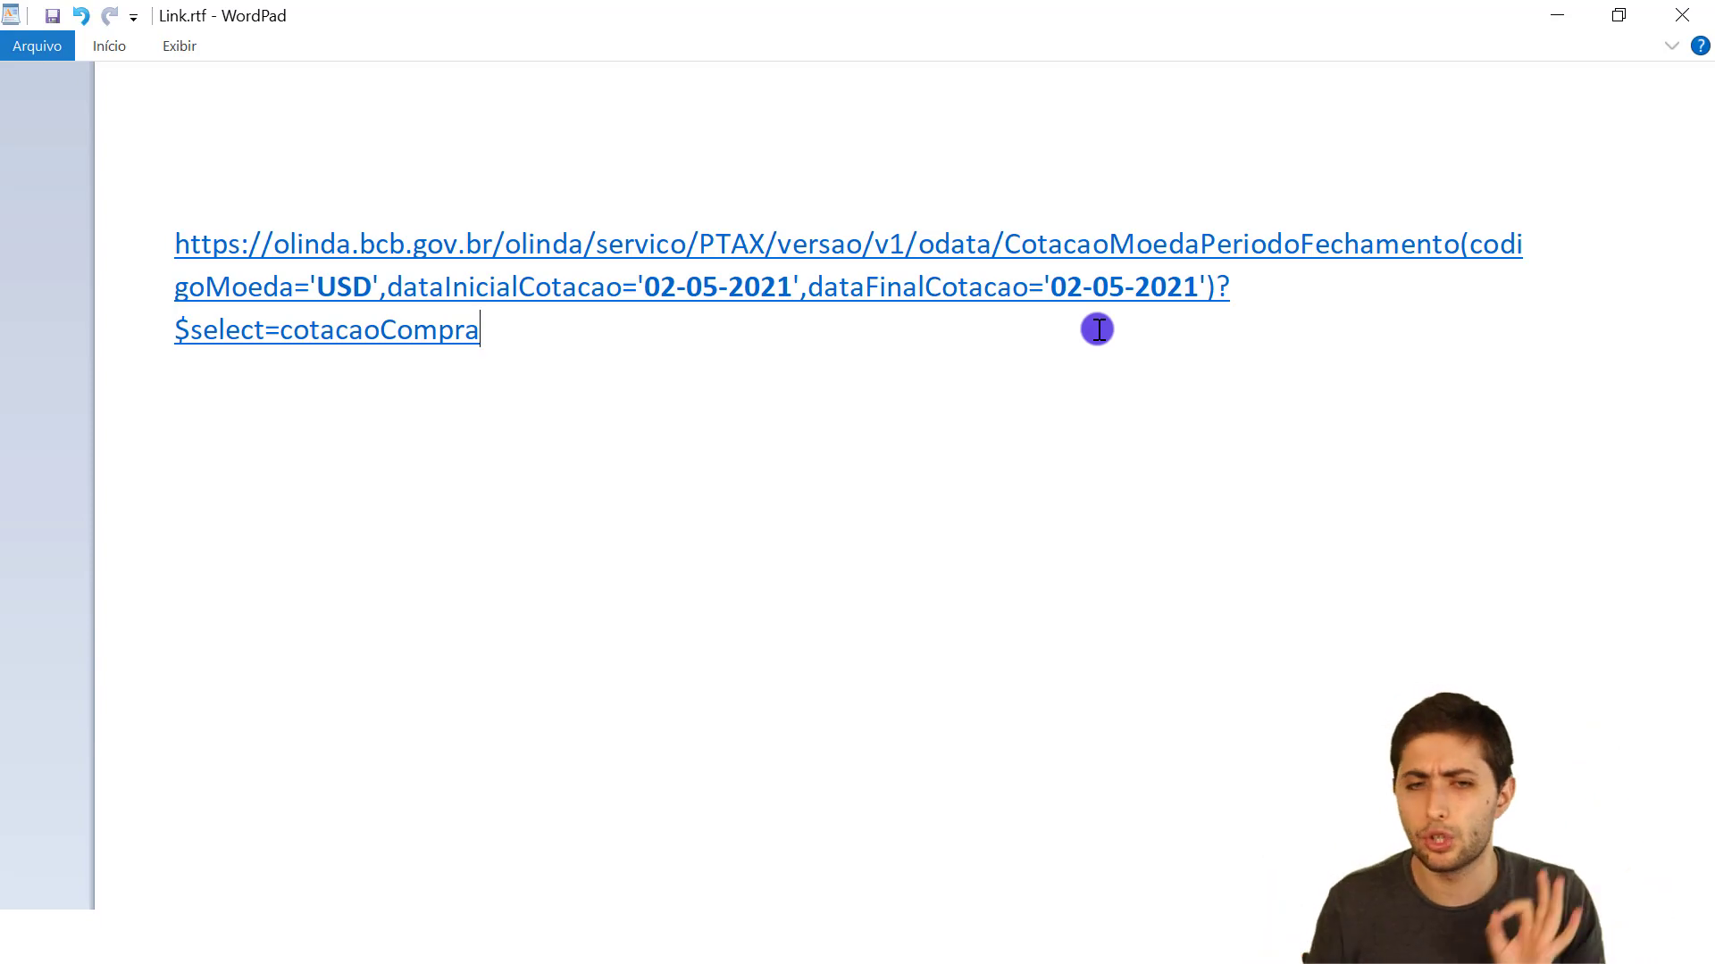
pyautogui.moveTo(647, 279); pyautogui.dragTo(759, 308)
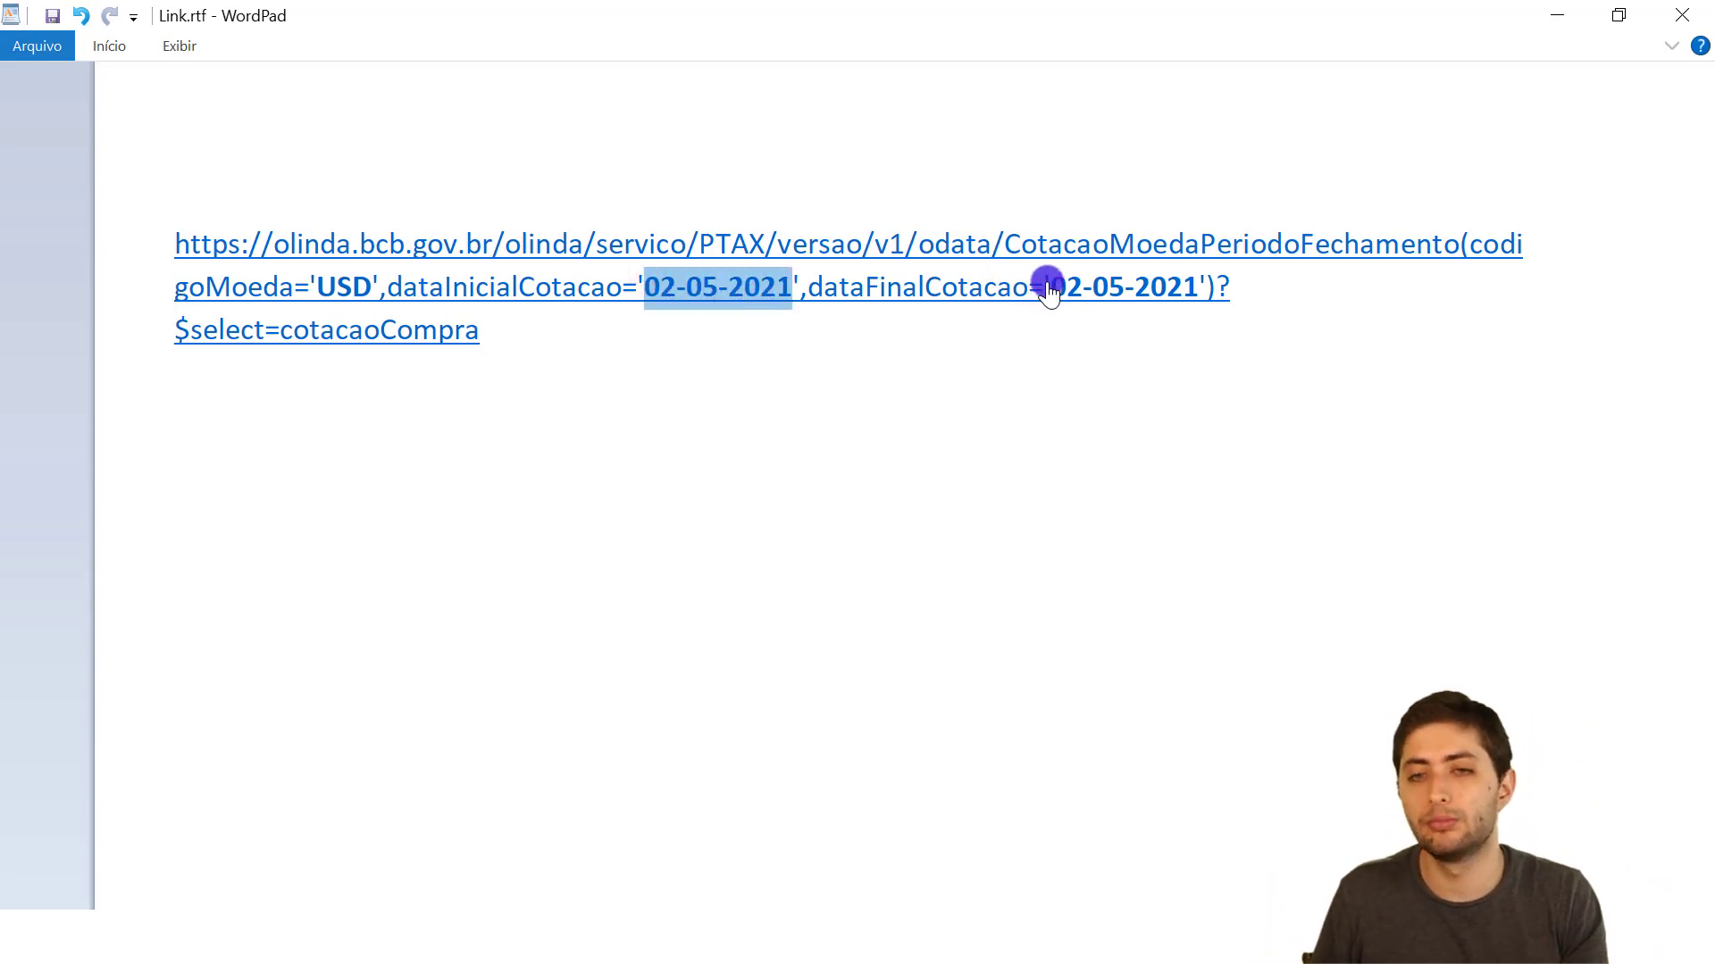
pyautogui.moveTo(1049, 291); pyautogui.dragTo(1198, 290)
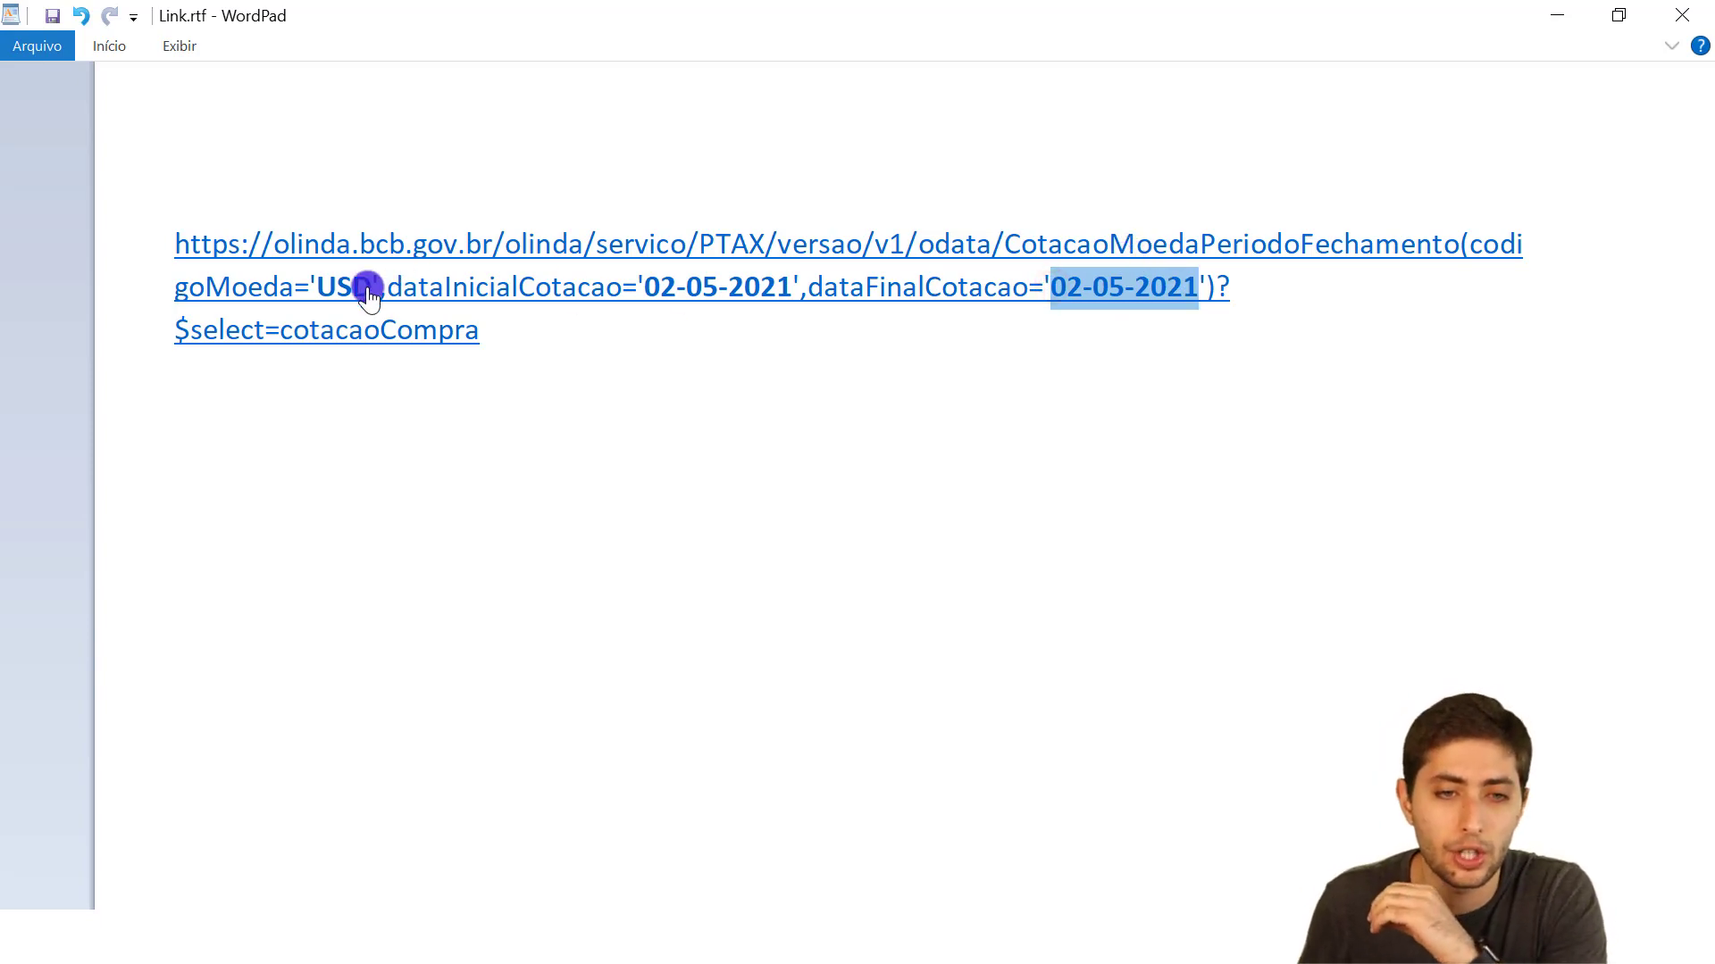
# Try CAD as the currency code in the link and undo the replacement
pyautogui.moveTo(368, 287); pyautogui.dragTo(335, 298)
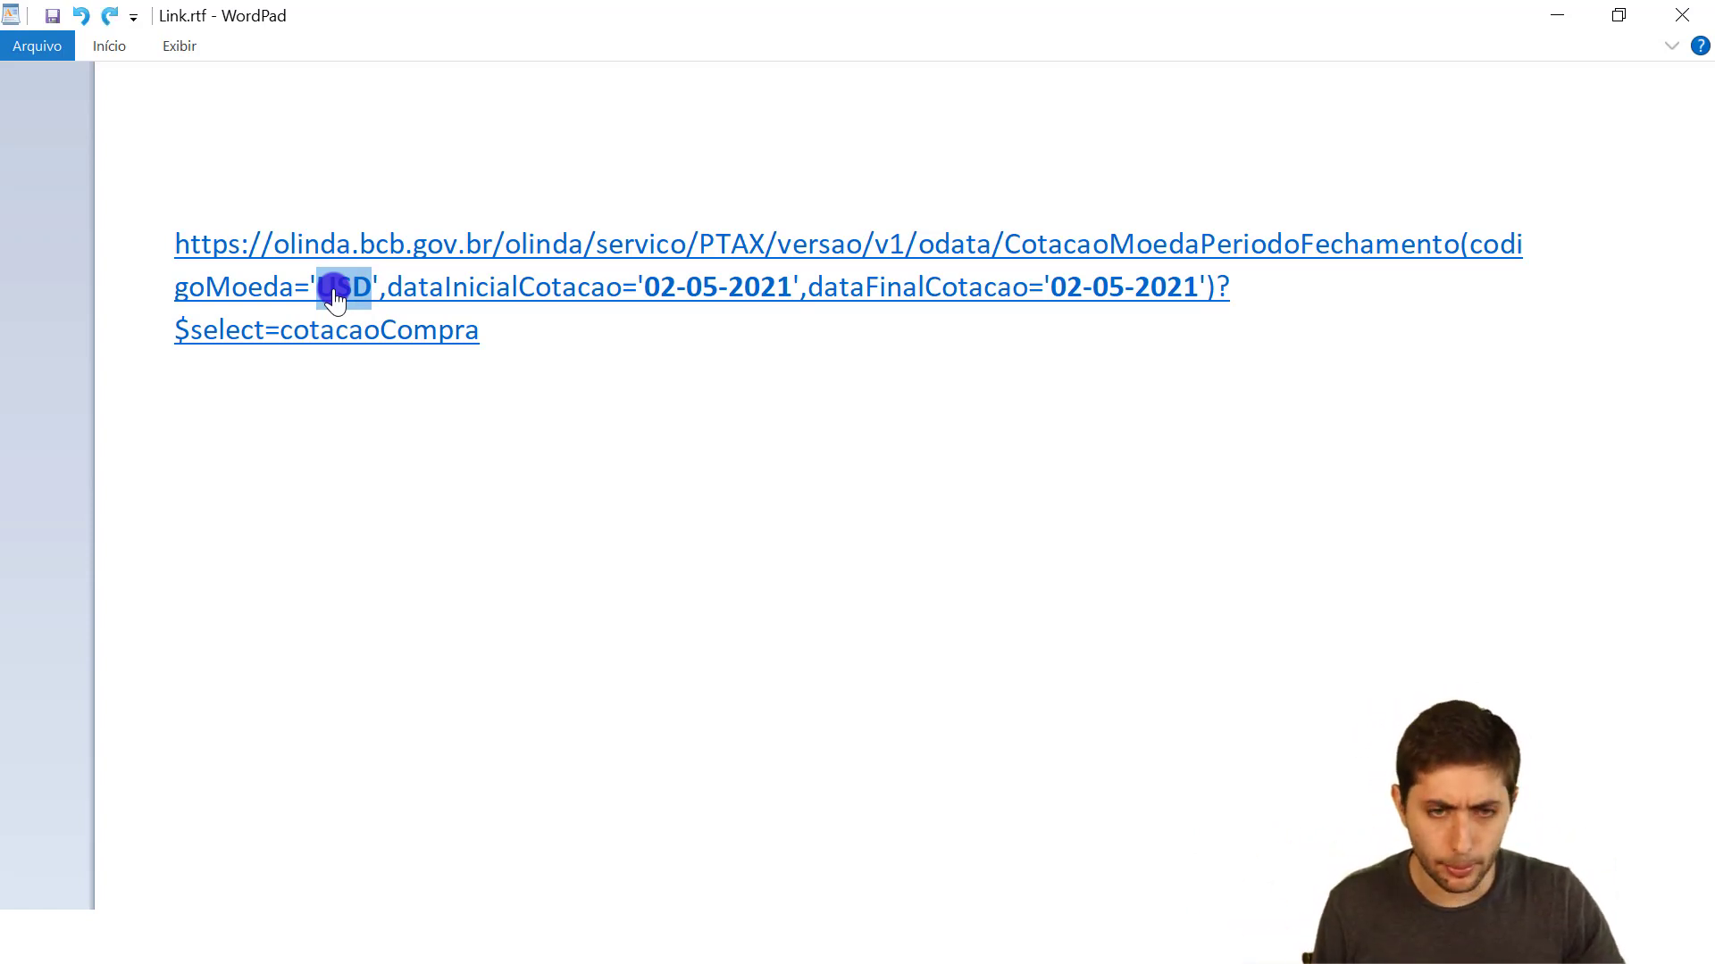
pyautogui.write('CAD')
pyautogui.hotkey('ctrl', 'z')
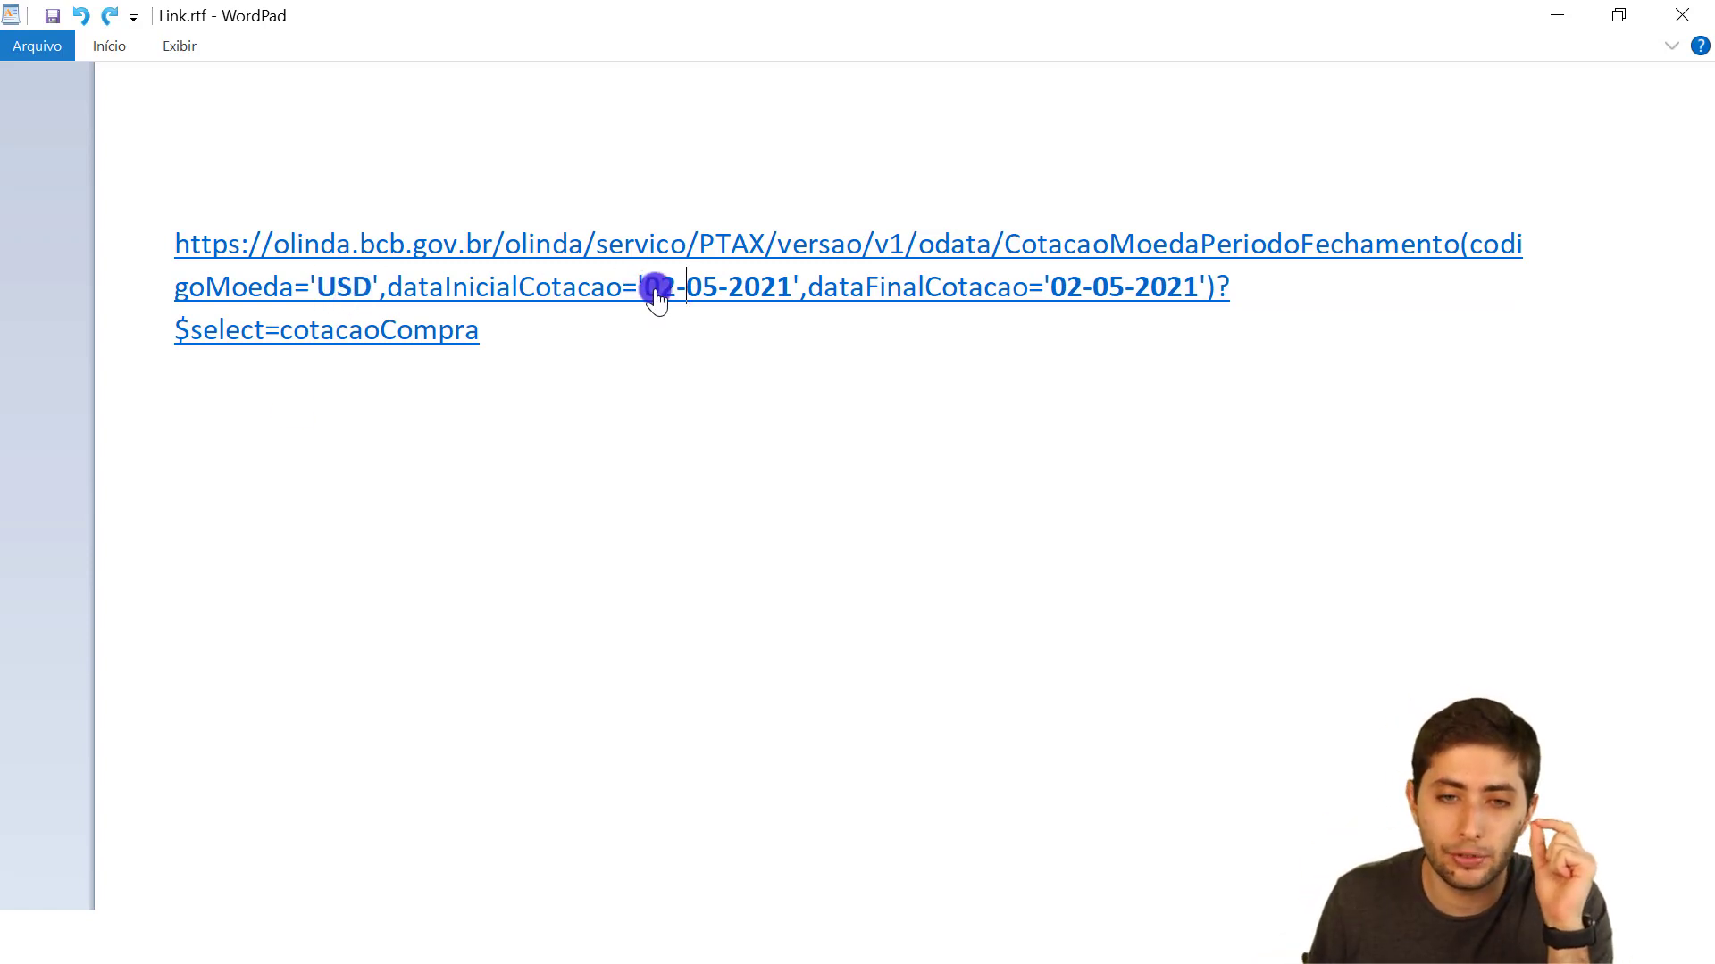
pyautogui.moveTo(647, 288); pyautogui.dragTo(693, 290)
pyautogui.click(692, 290)
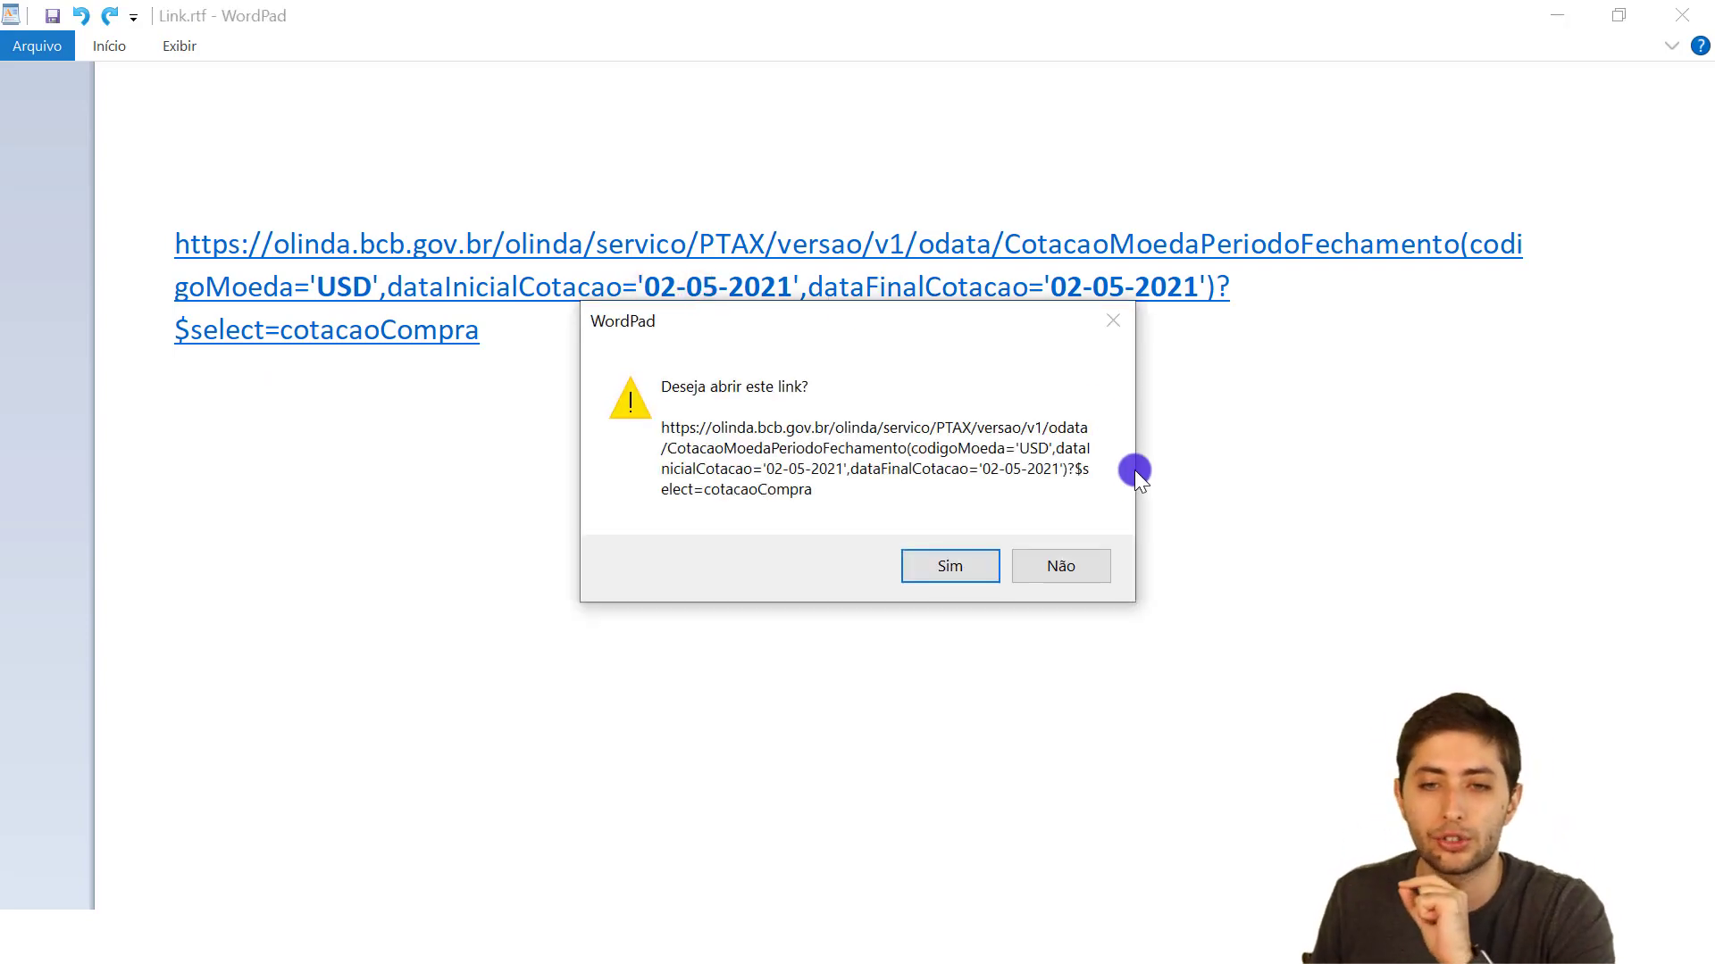
pyautogui.click(1096, 571)
pyautogui.click(712, 346)
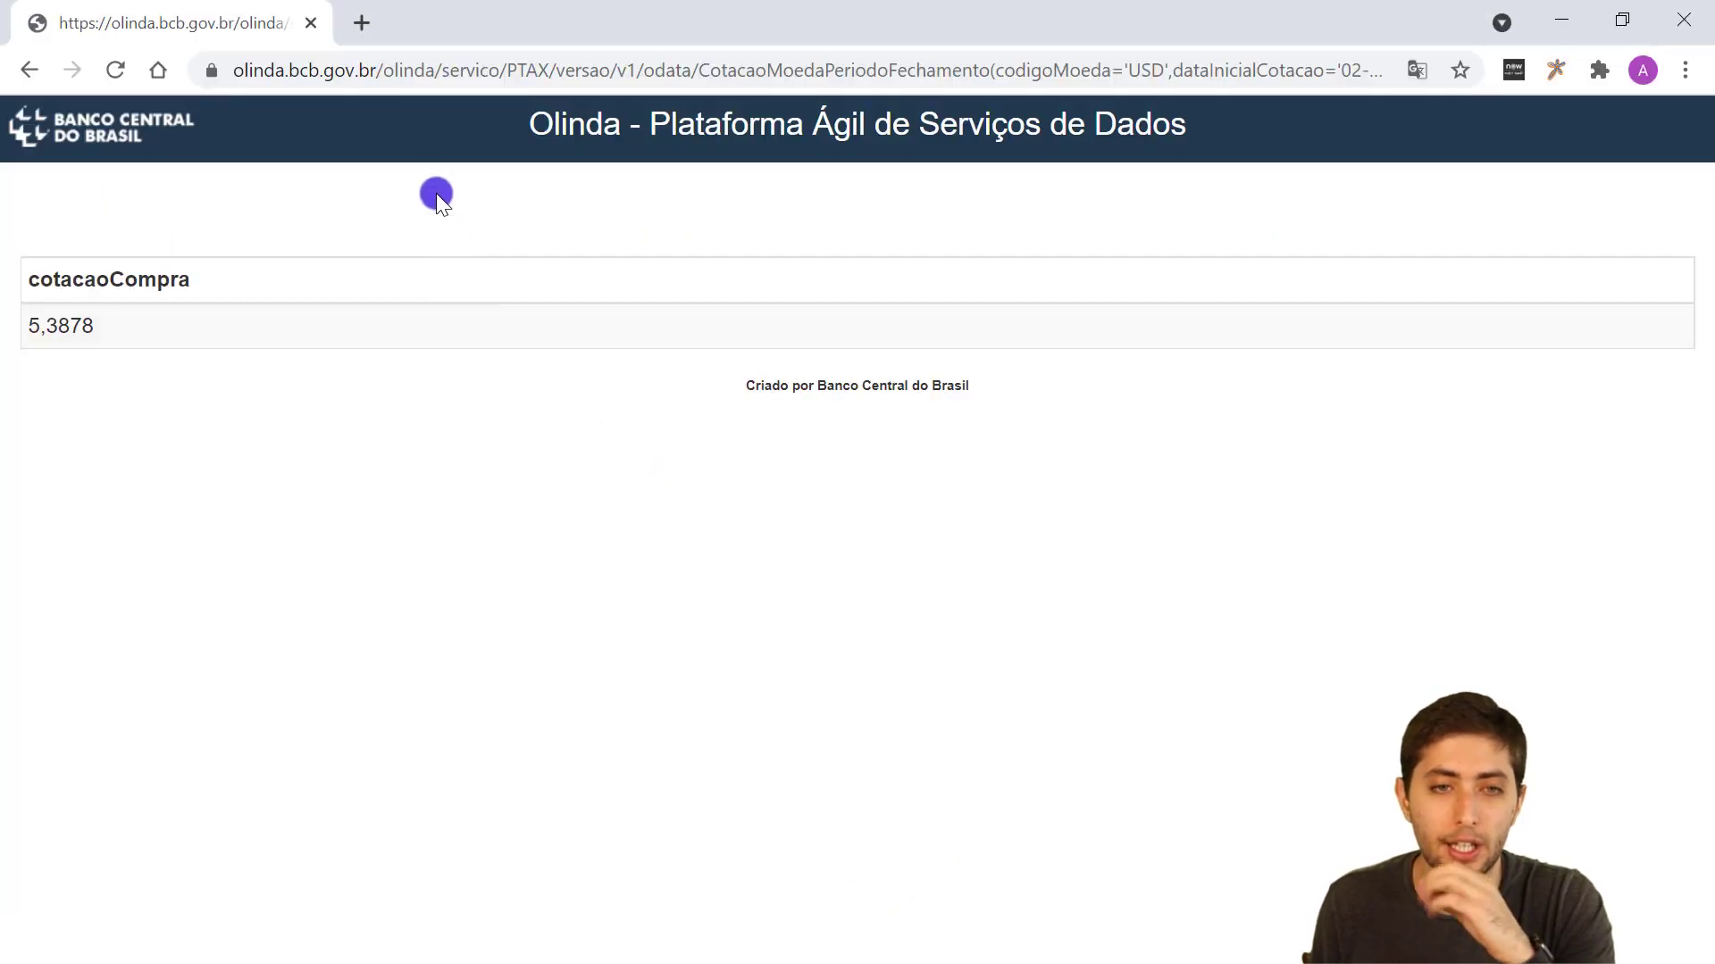
# Change the currency code in the Chrome page's URL to EUR, reload the query, and check the returned quotation
pyautogui.click(257, 75)
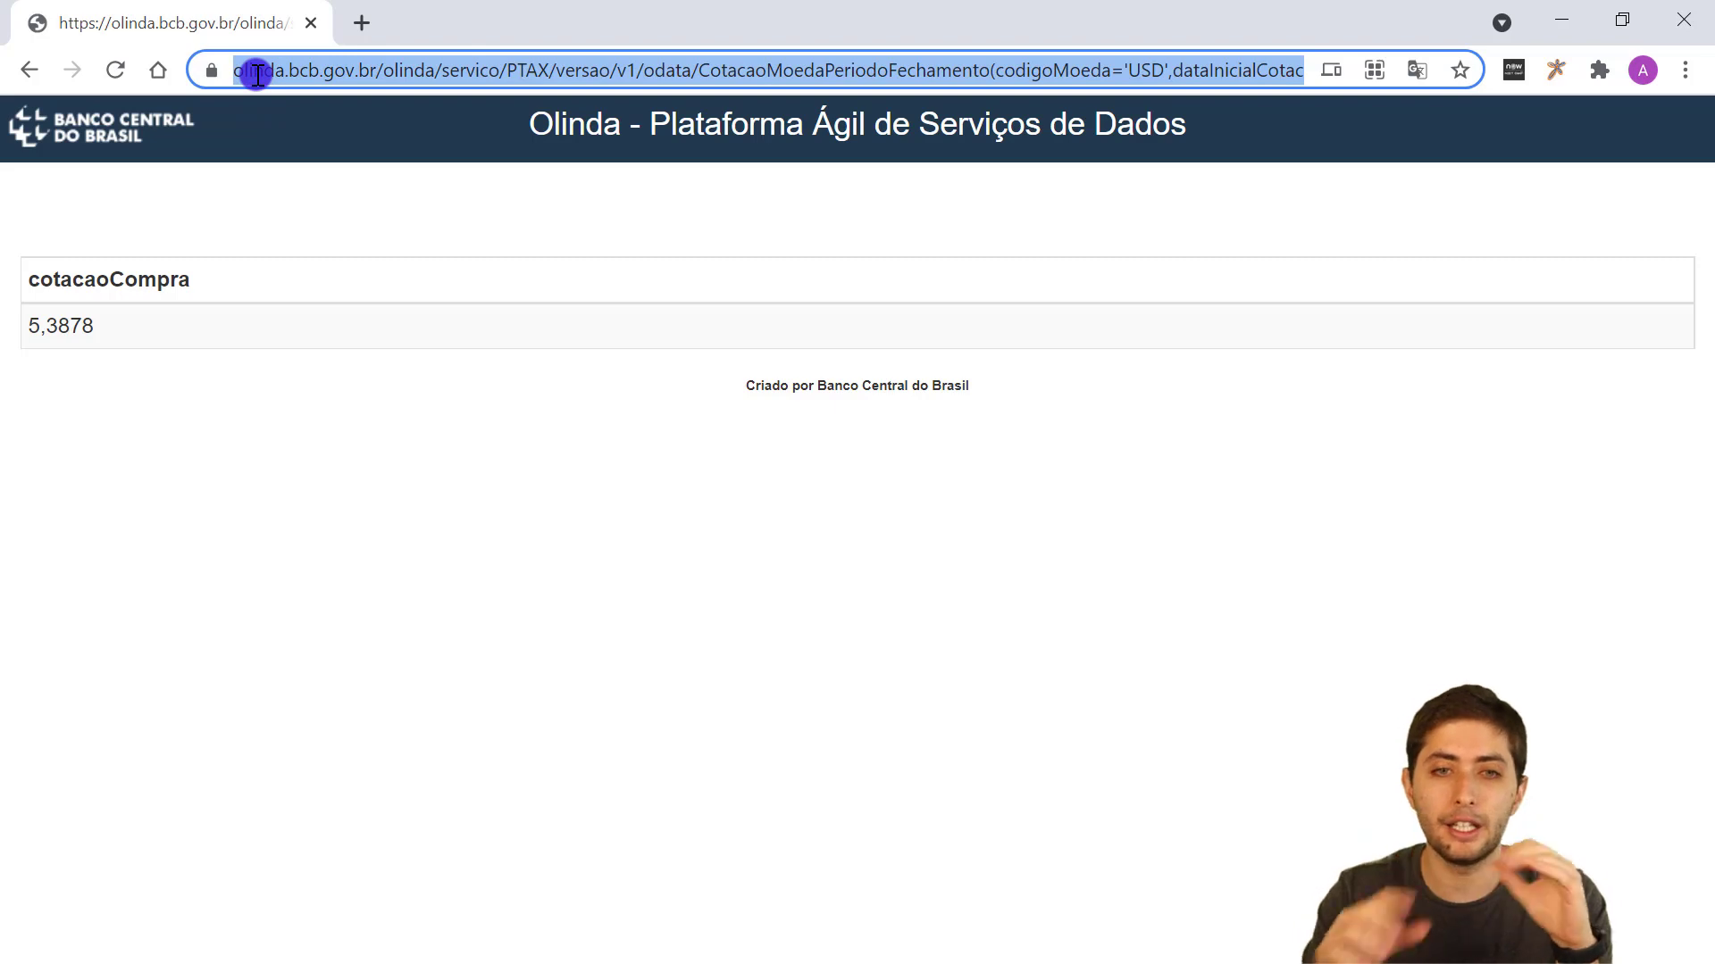
pyautogui.doubleClick(1148, 73)
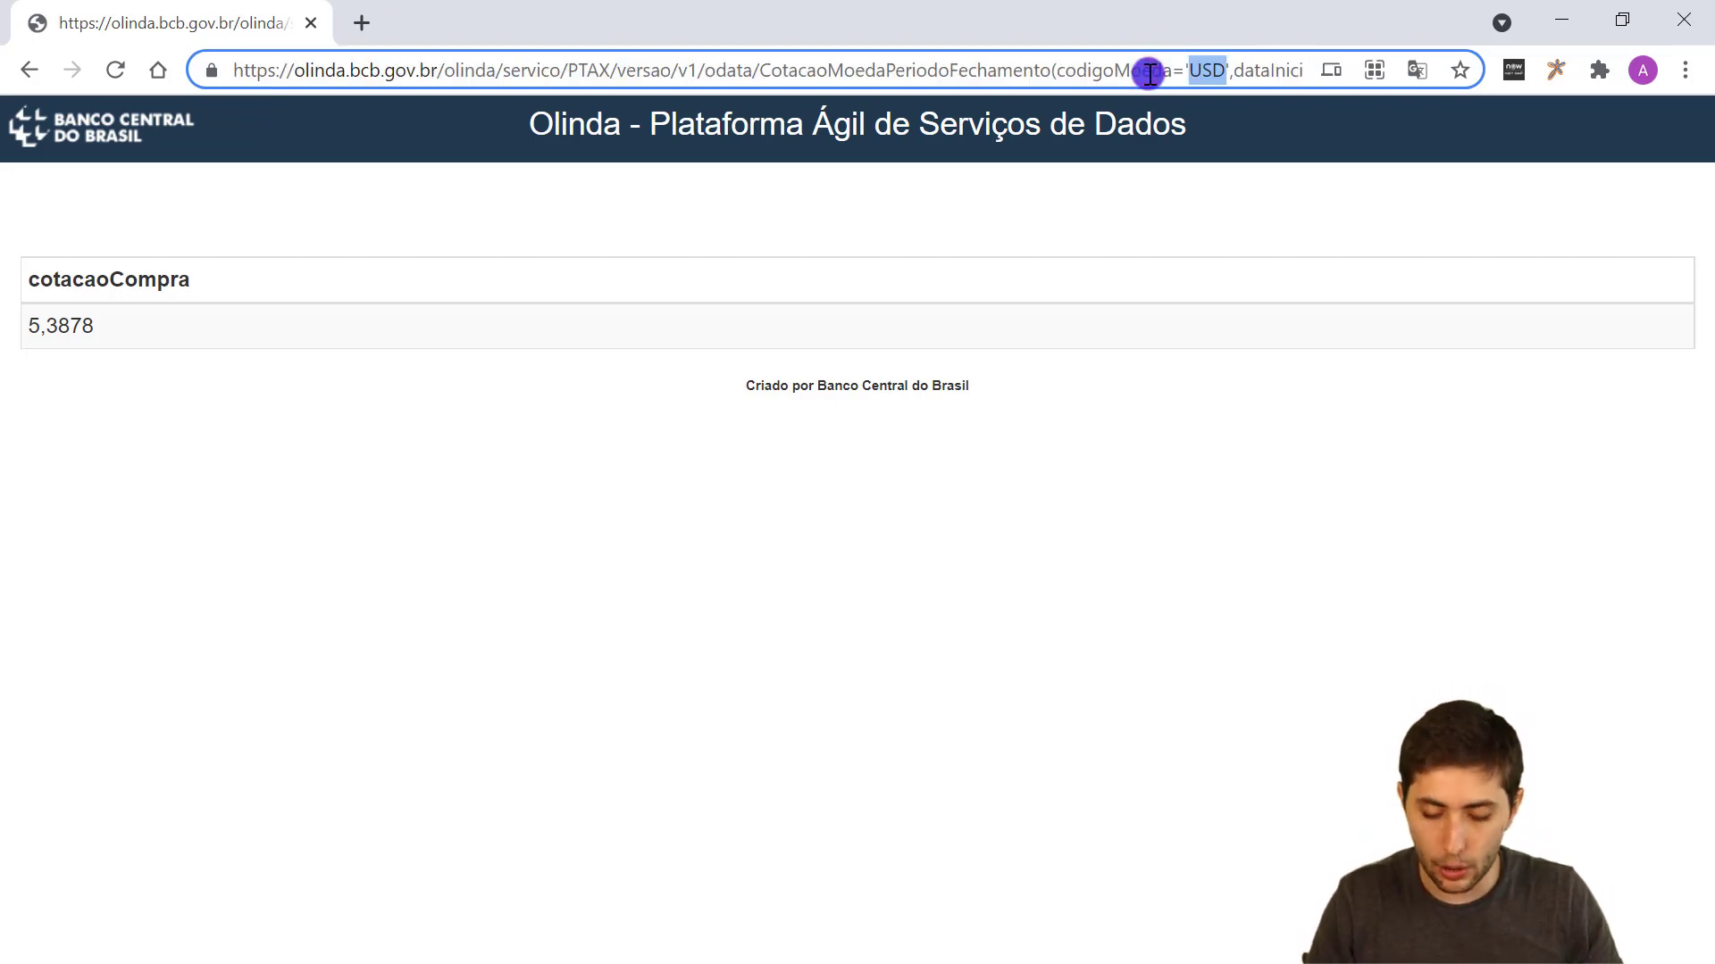
pyautogui.write('EUR')
pyautogui.press('Return')
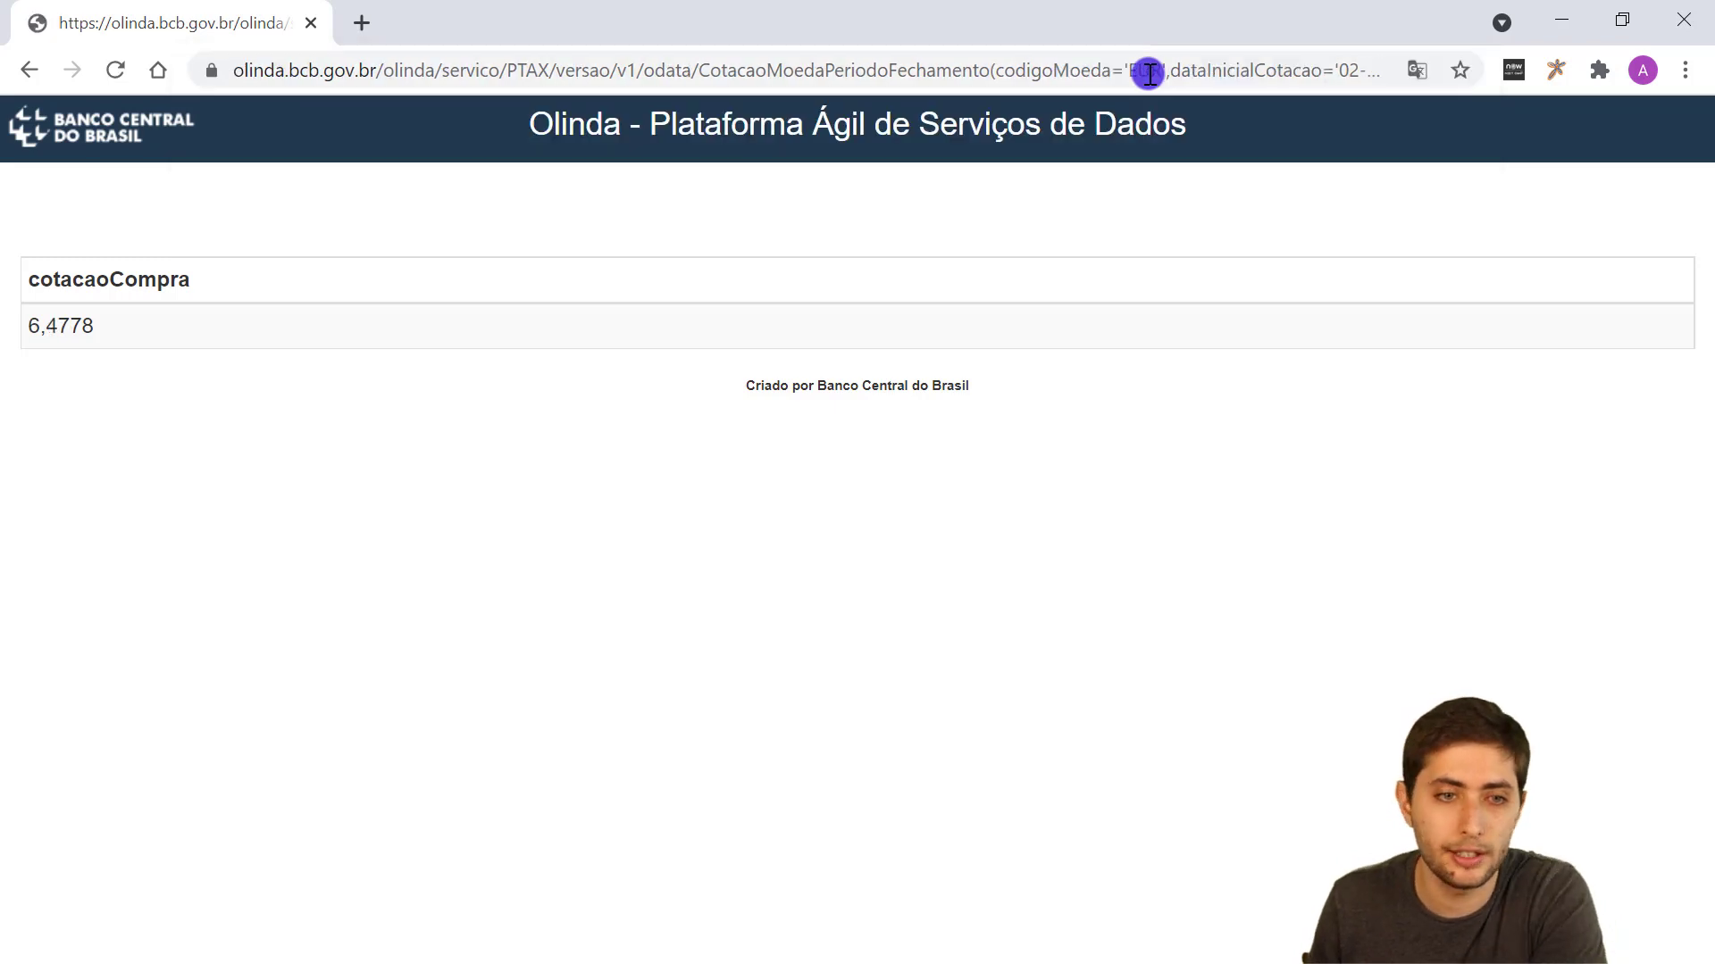
pyautogui.moveTo(137, 326); pyautogui.dragTo(12, 326)
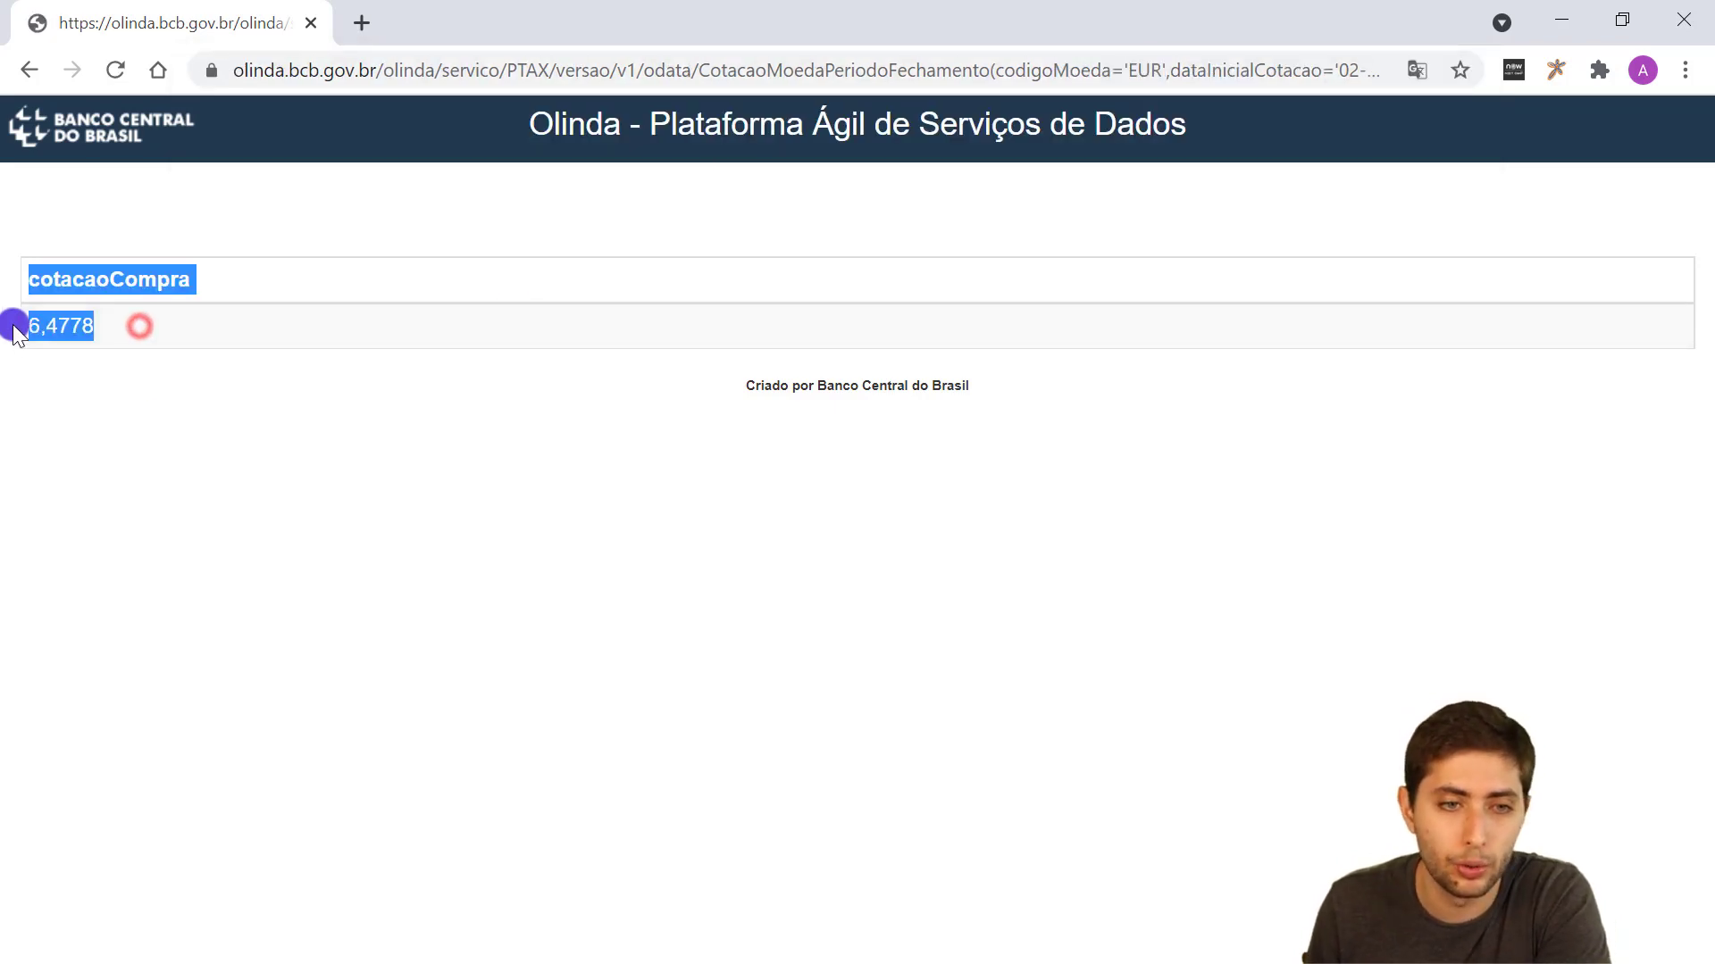
pyautogui.click(60, 326)
# Switch to Movimentações.xlsx in Excel, look over the columns of the Movimentações sheet, and close the workbook
pyautogui.click(1198, 945)
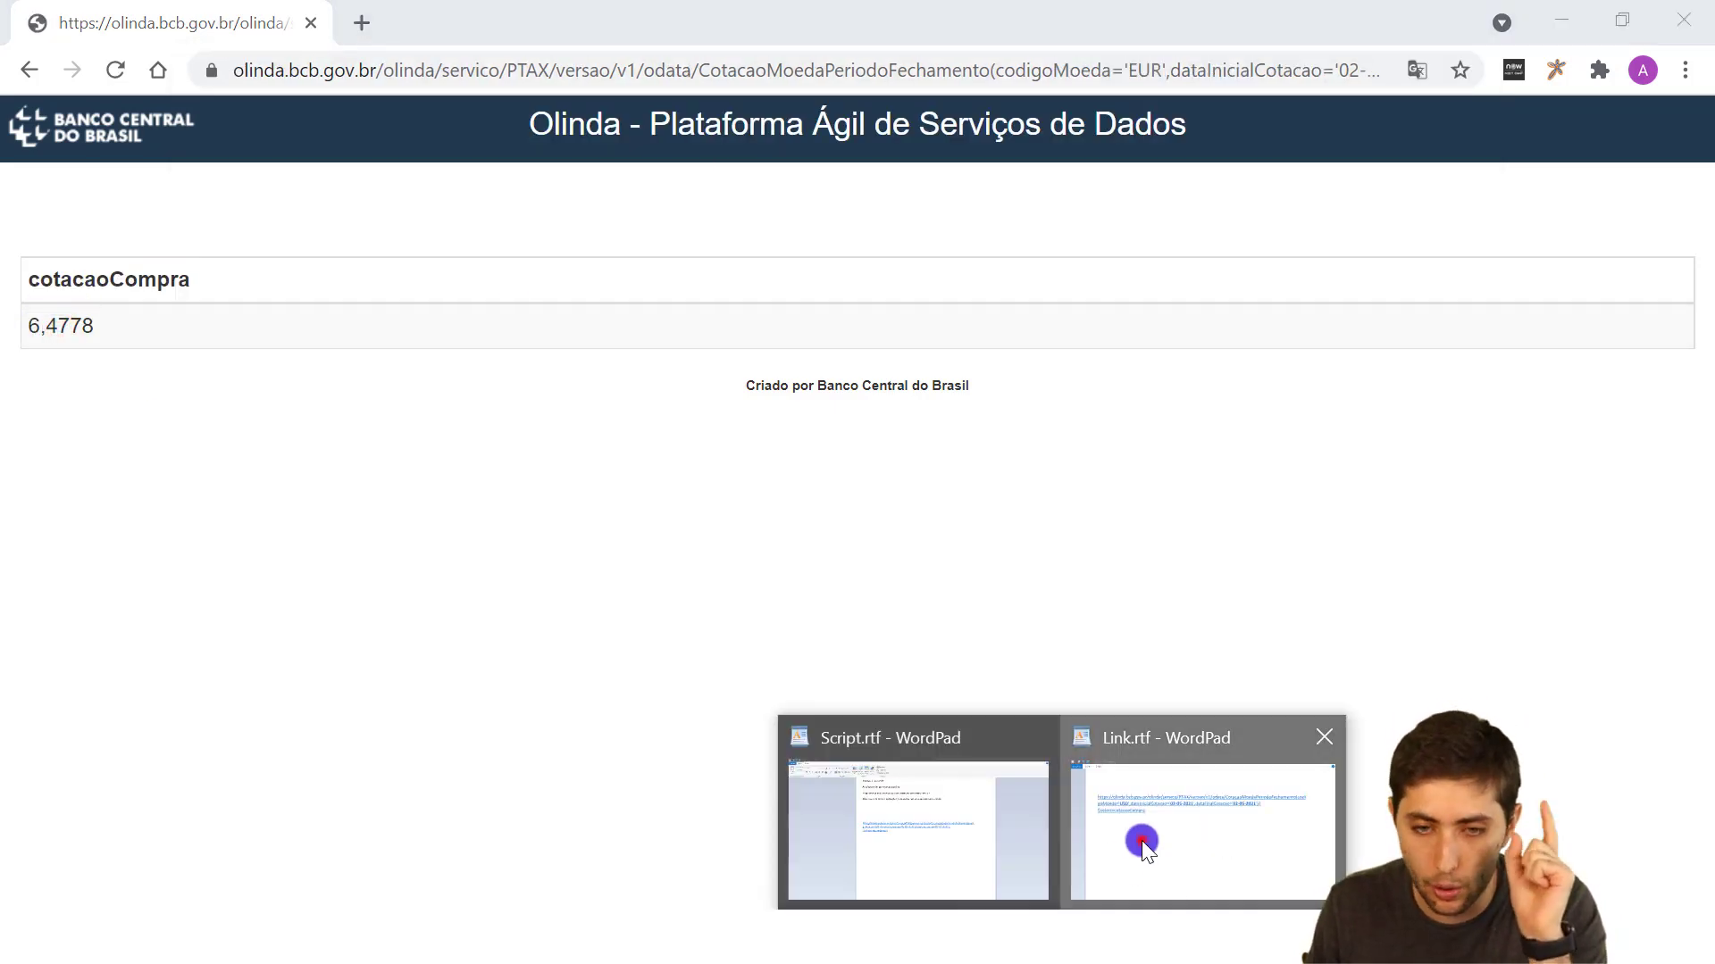
pyautogui.click(1143, 841)
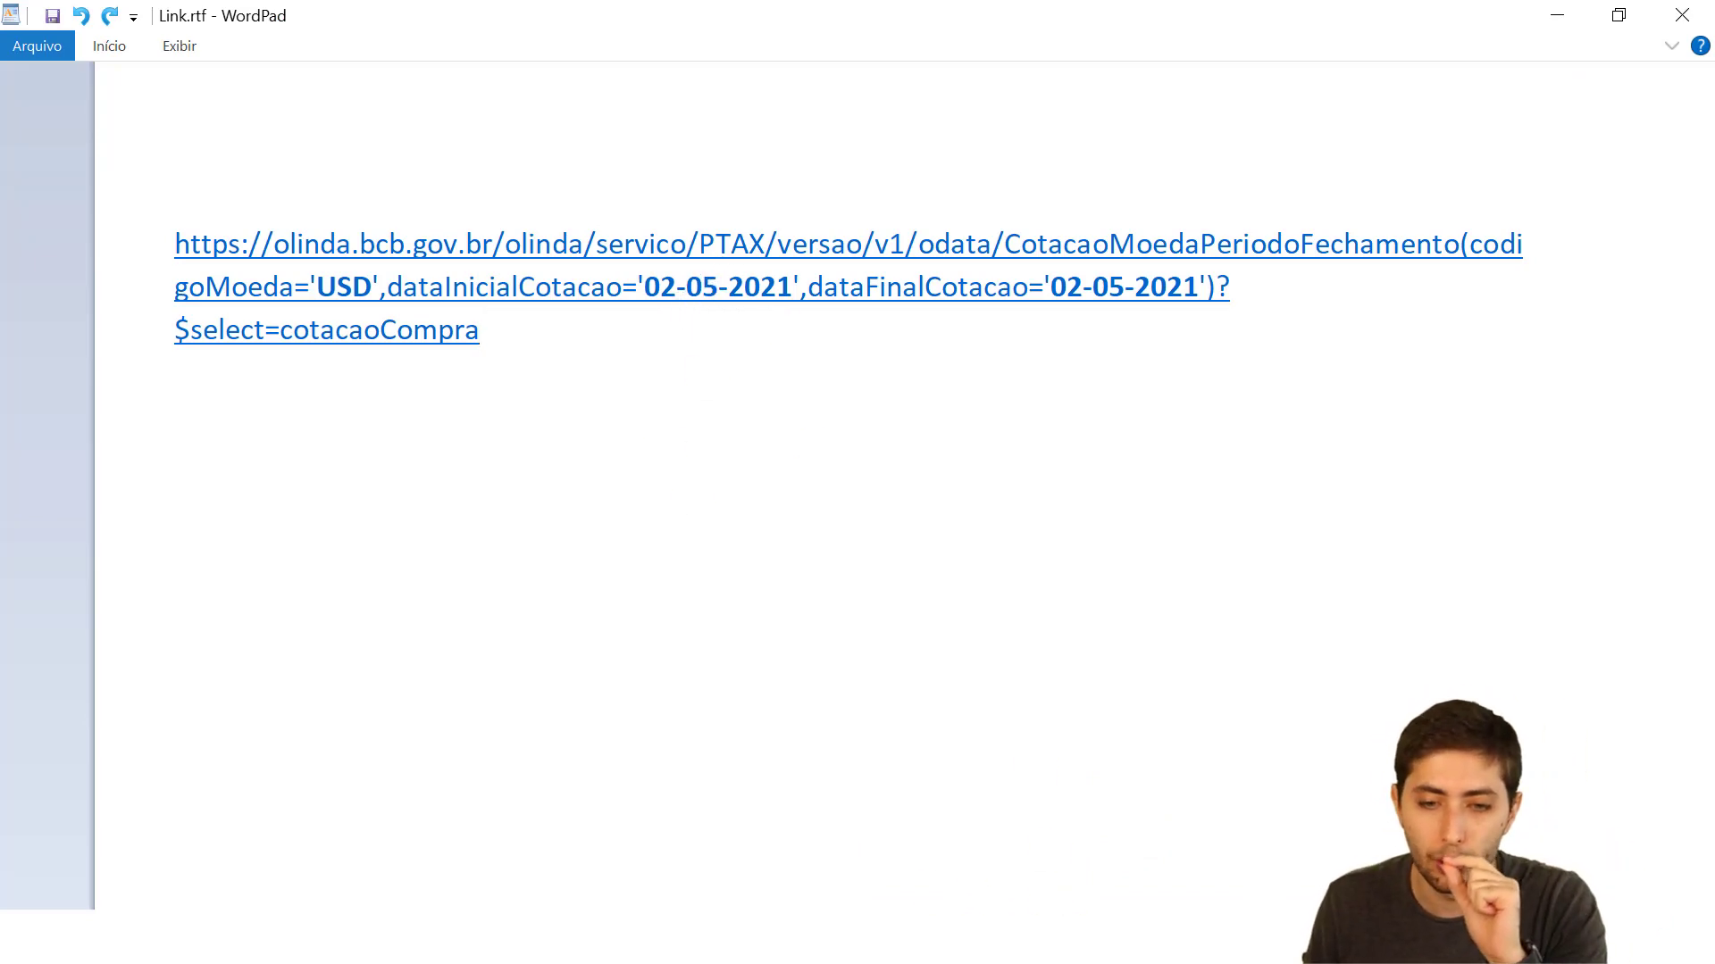
pyautogui.click(1134, 945)
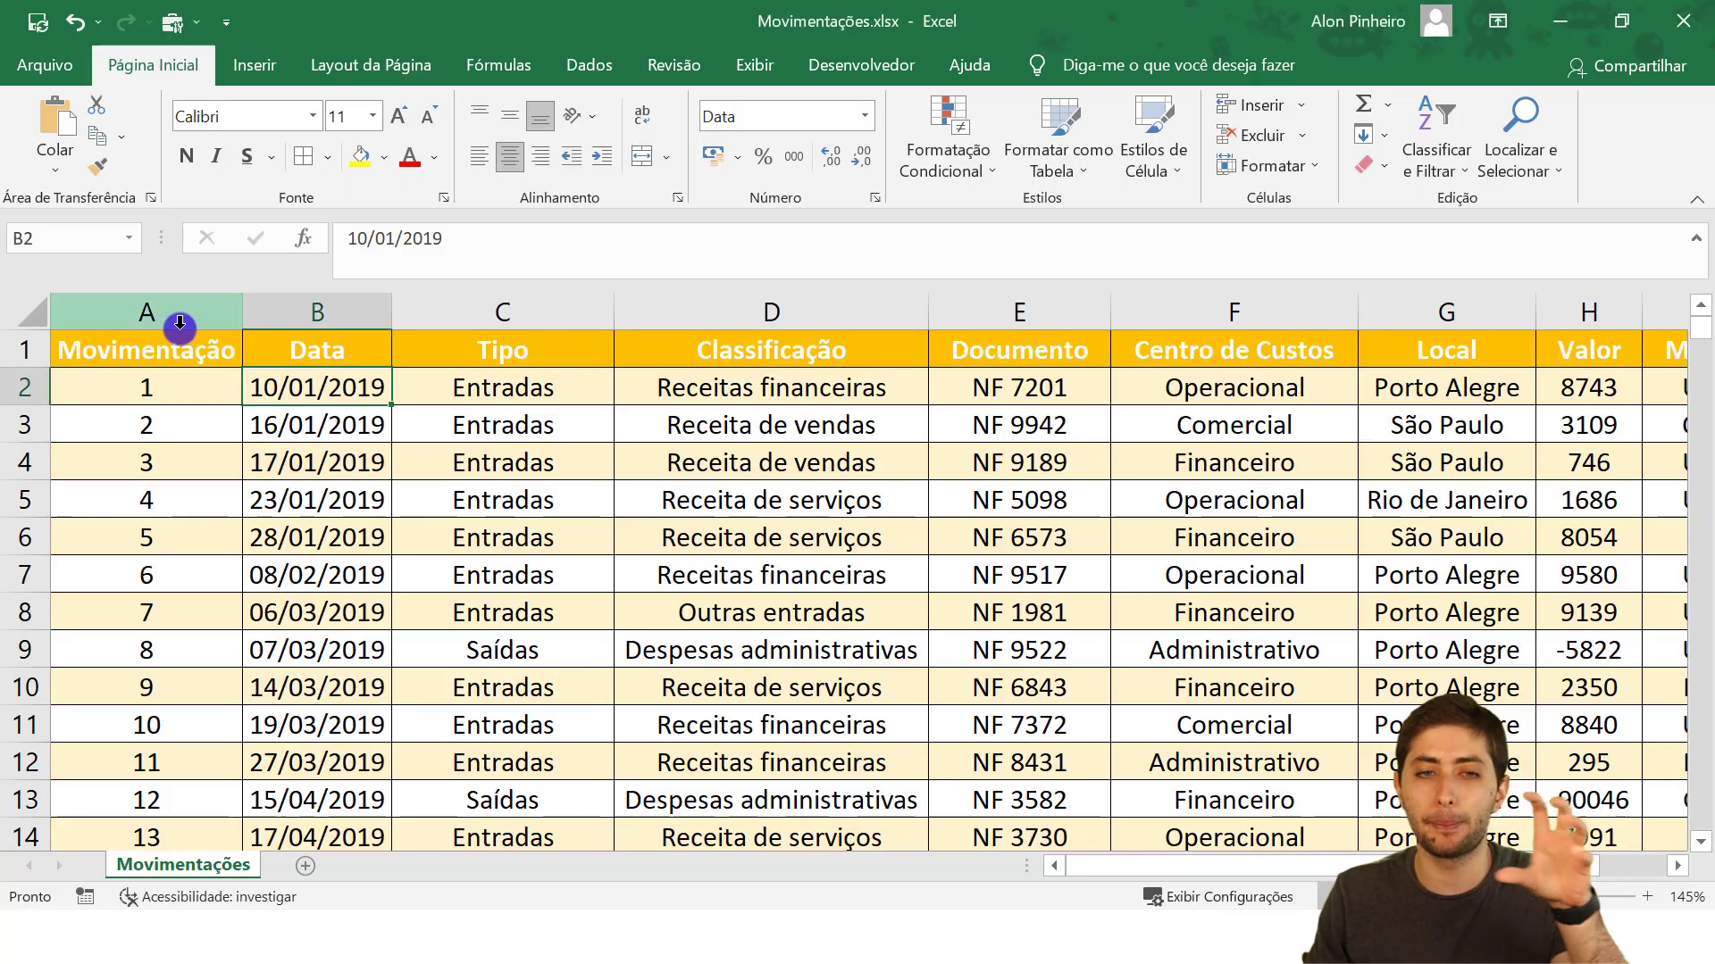
pyautogui.click(228, 354)
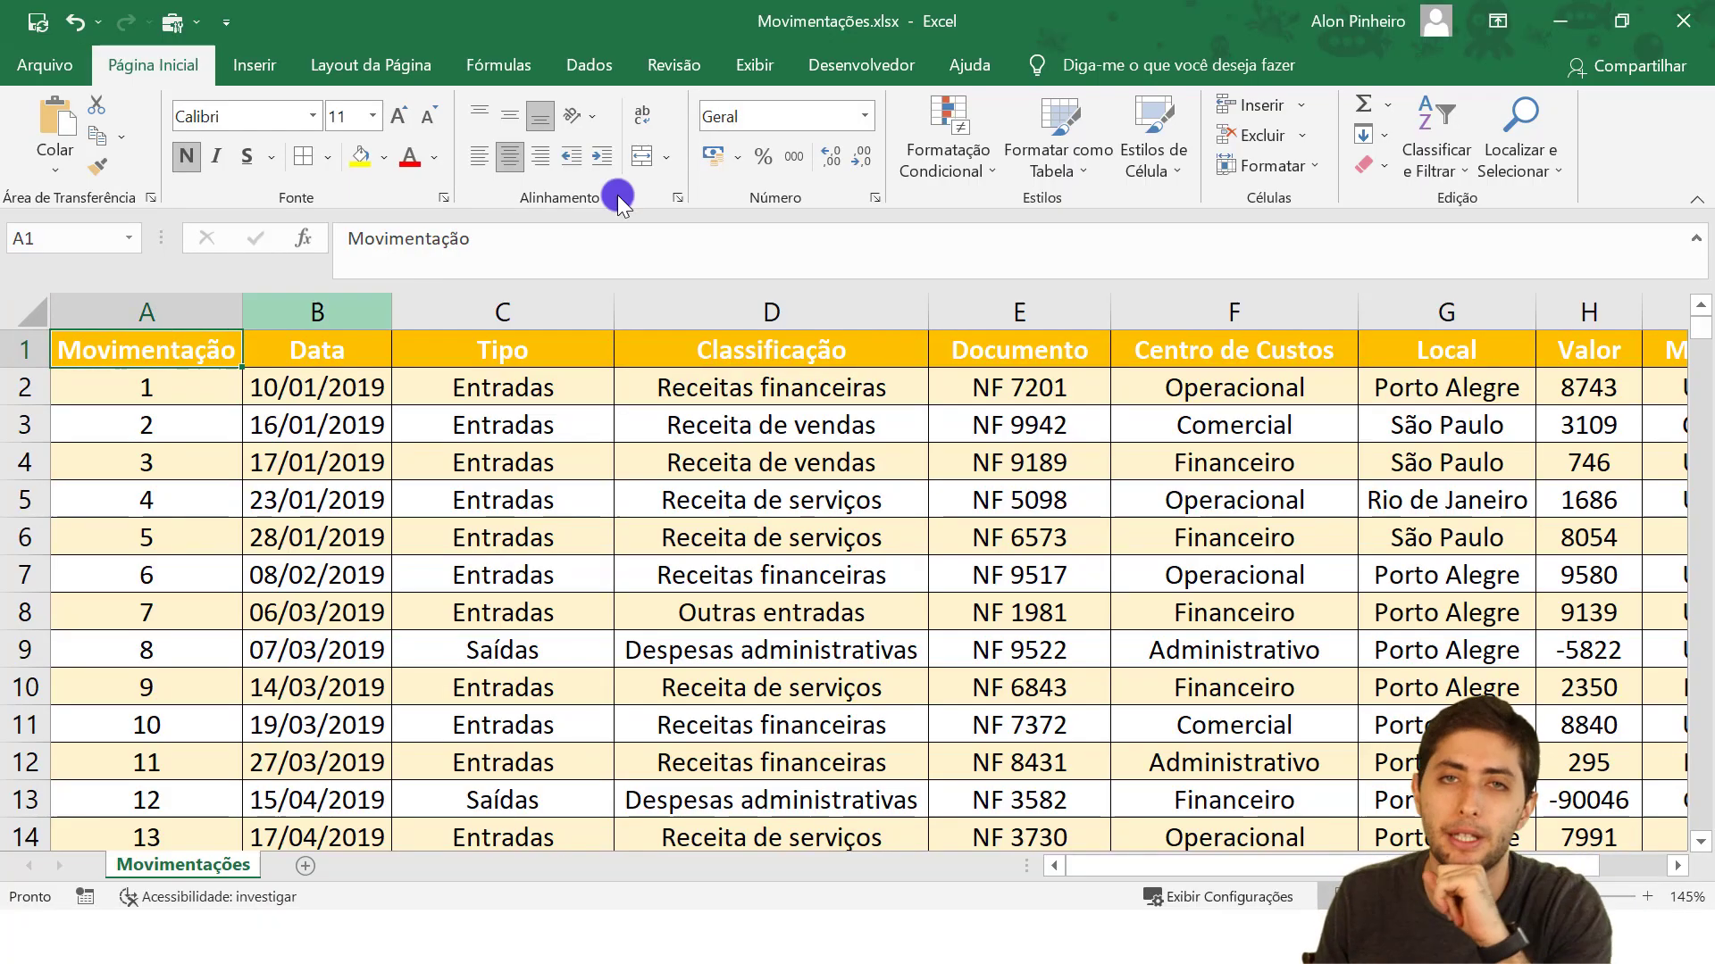
pyautogui.click(1668, 14)
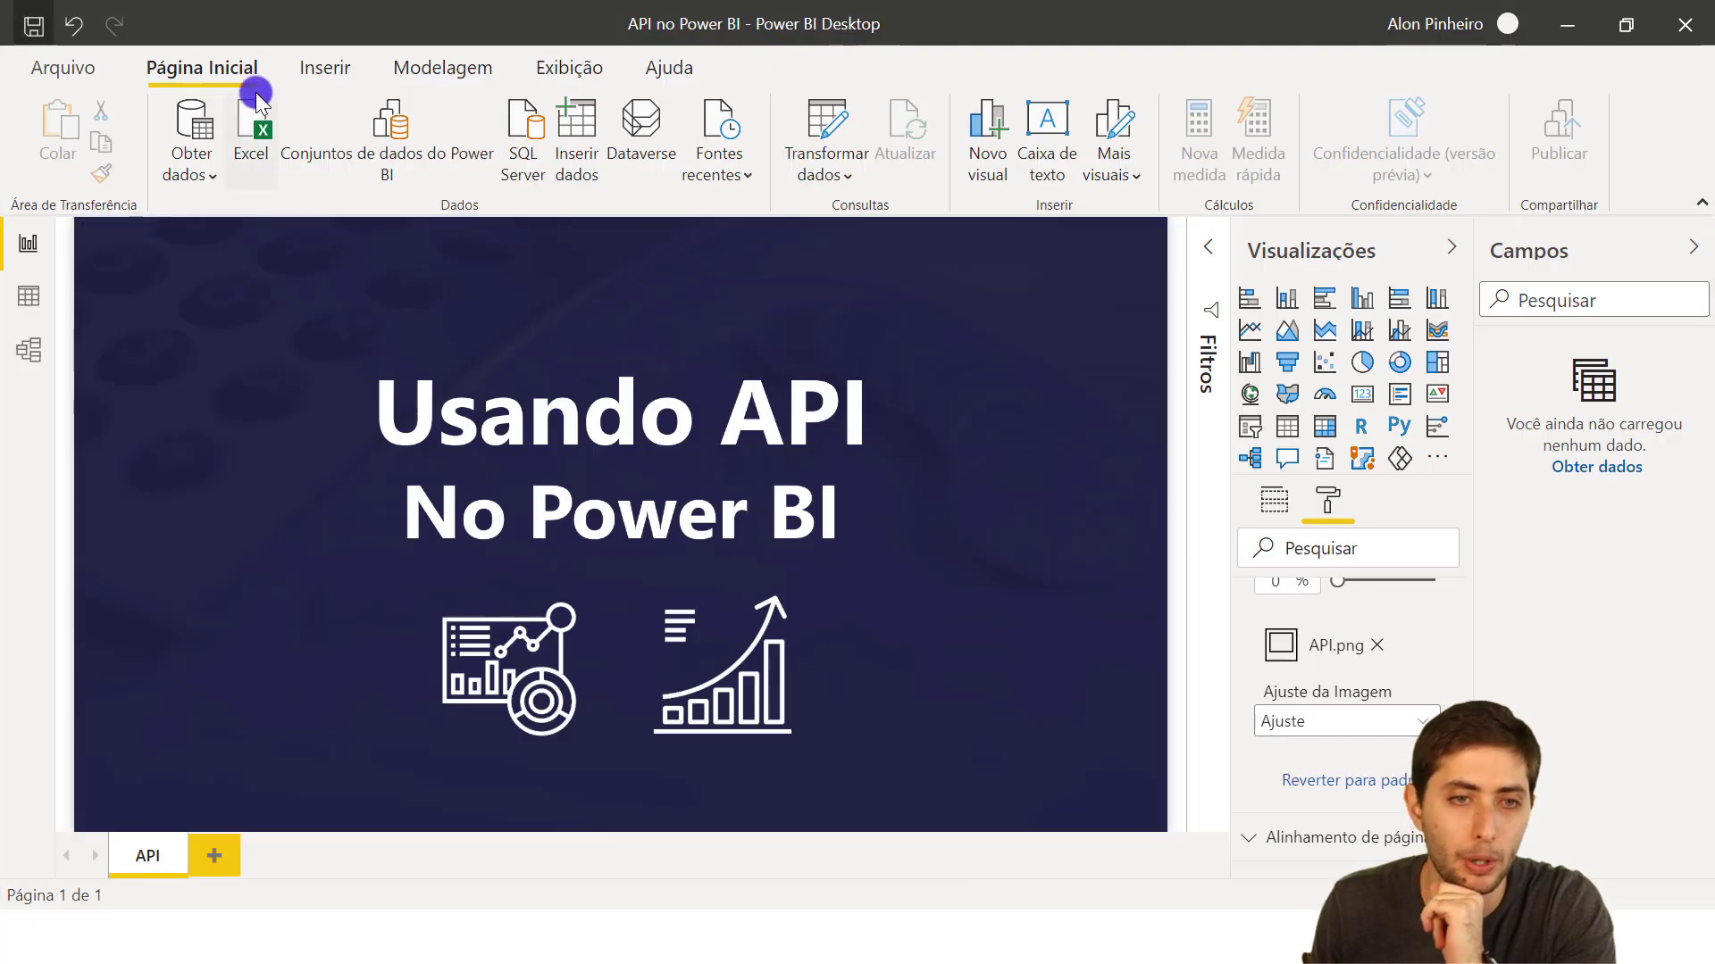
# Import the Movimentações sheet from Movimentações.xlsx into Power Query Editor for transformation and look over its columns
pyautogui.click(243, 150)
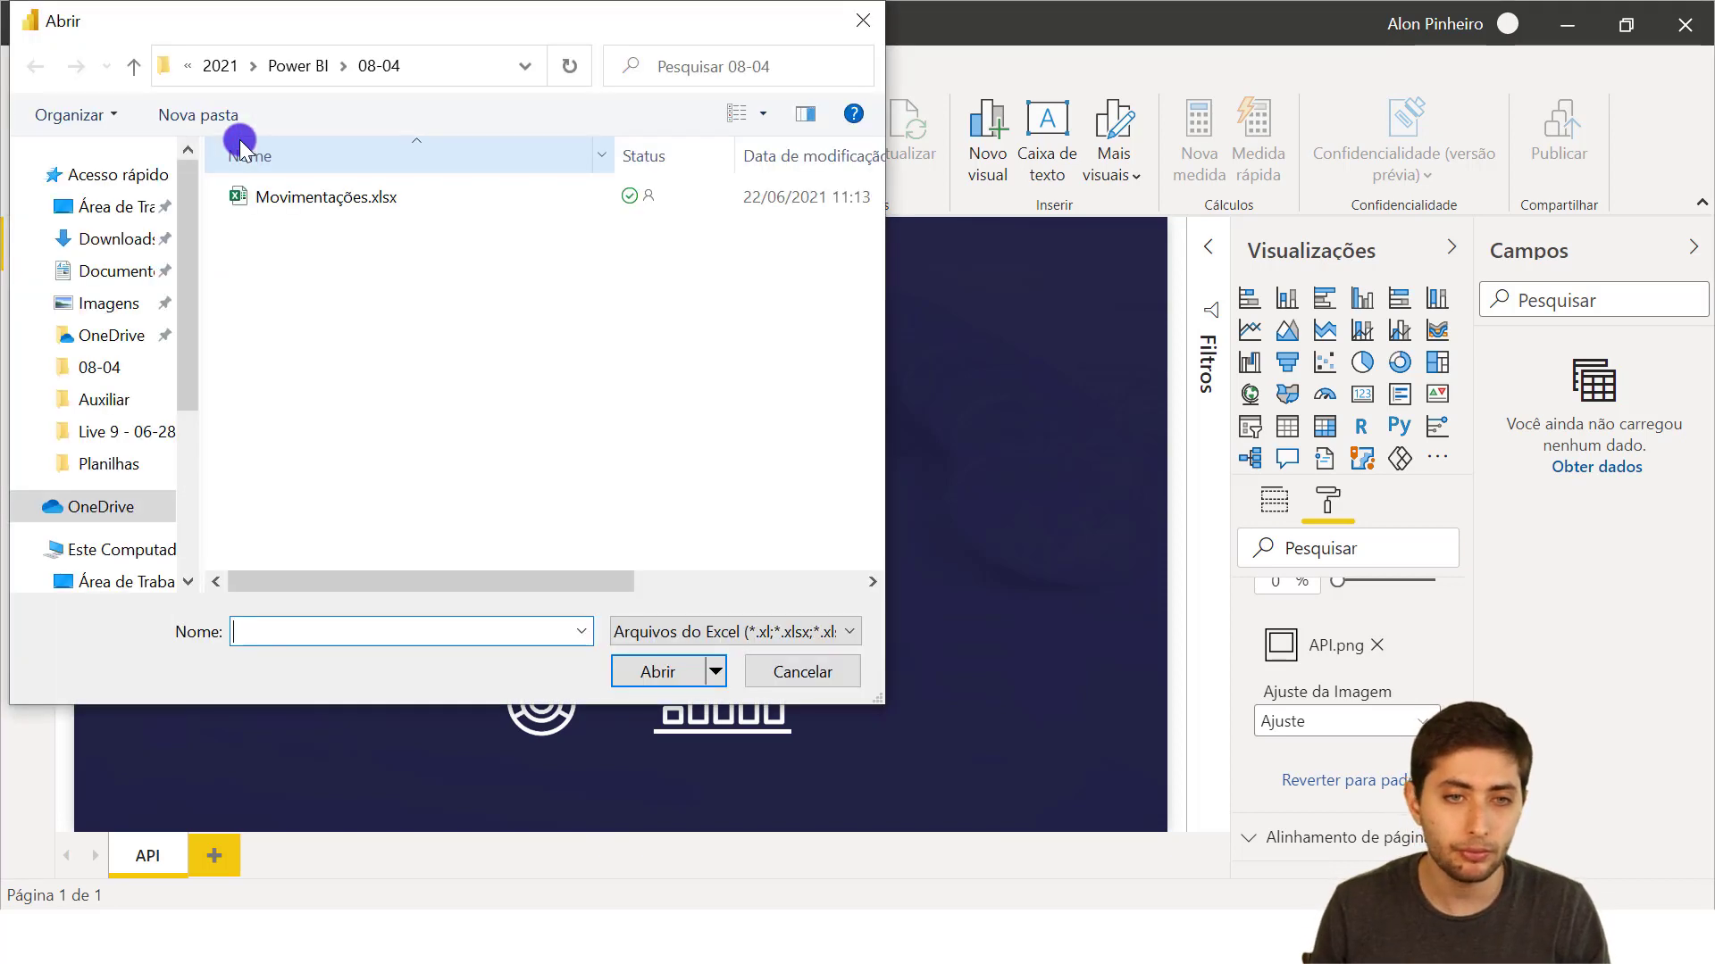
pyautogui.click(359, 198)
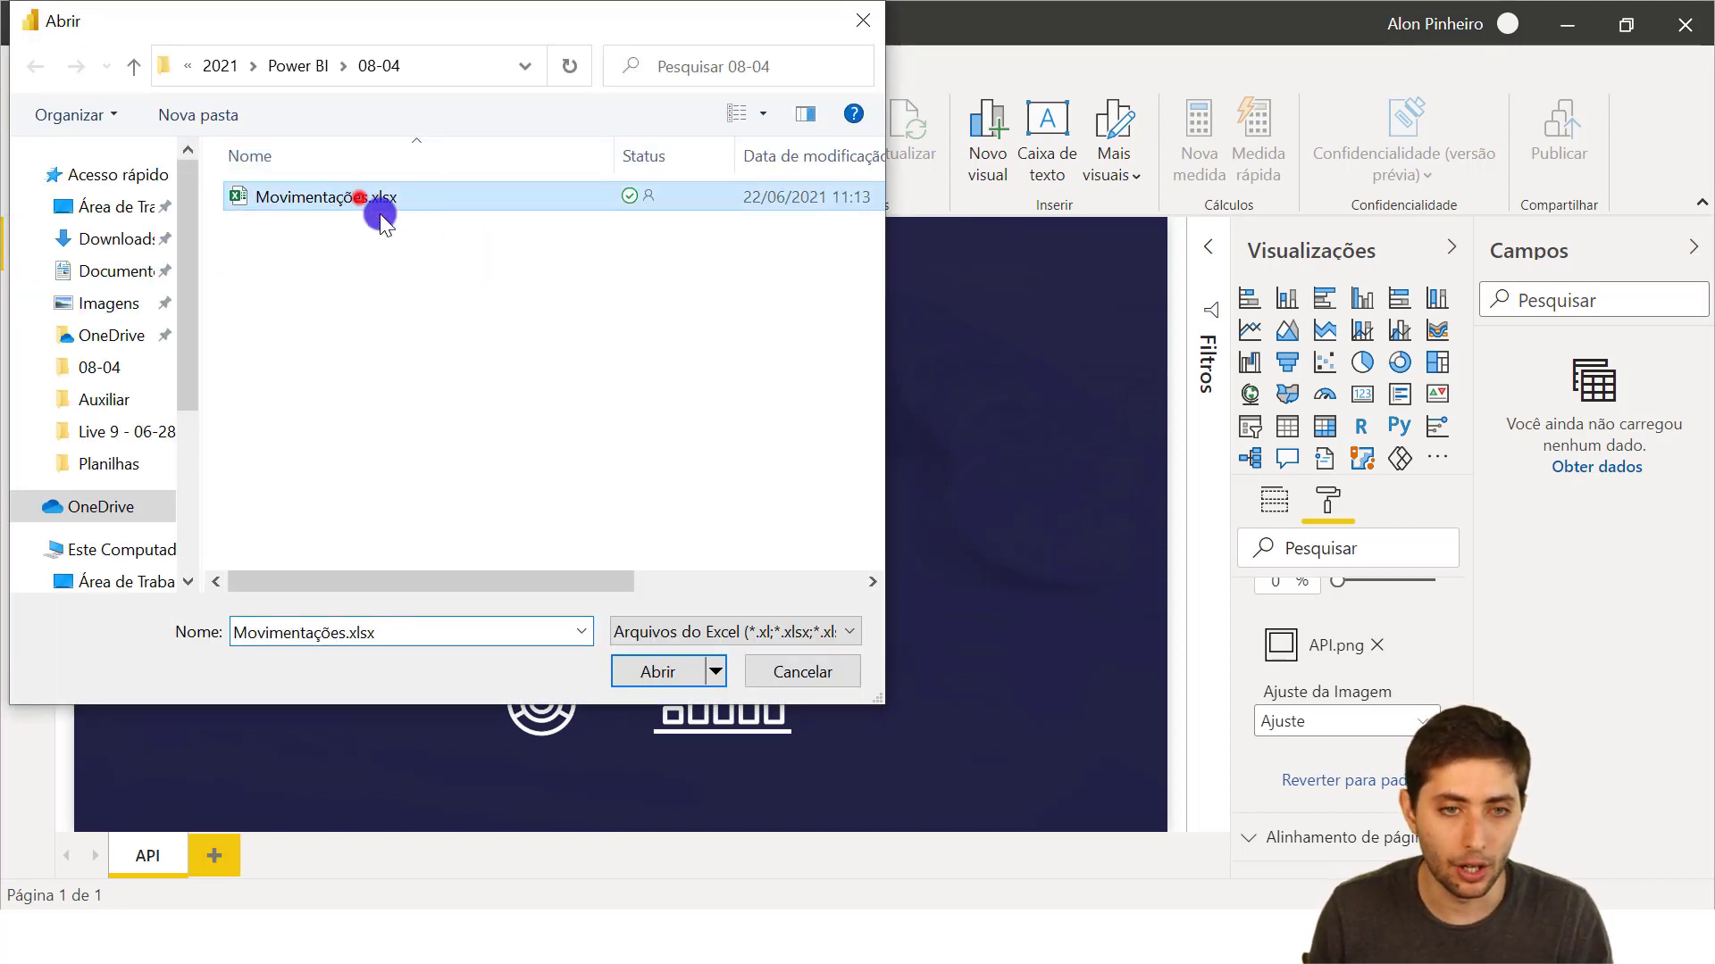
pyautogui.click(651, 667)
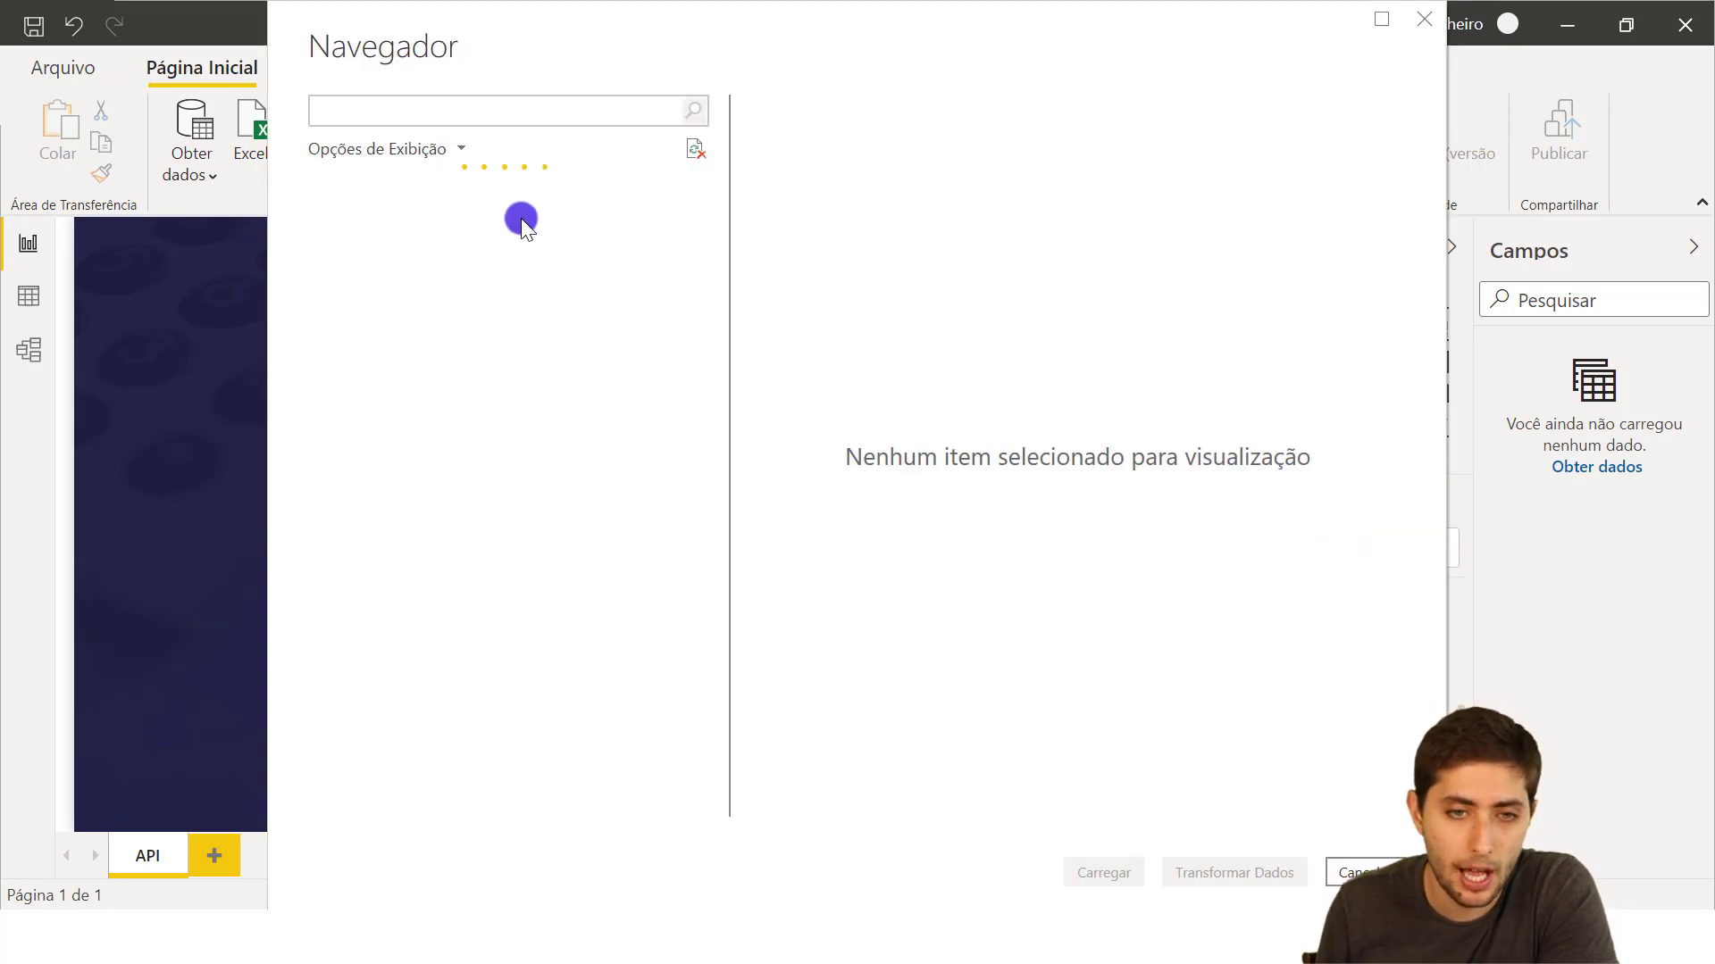
pyautogui.click(351, 223)
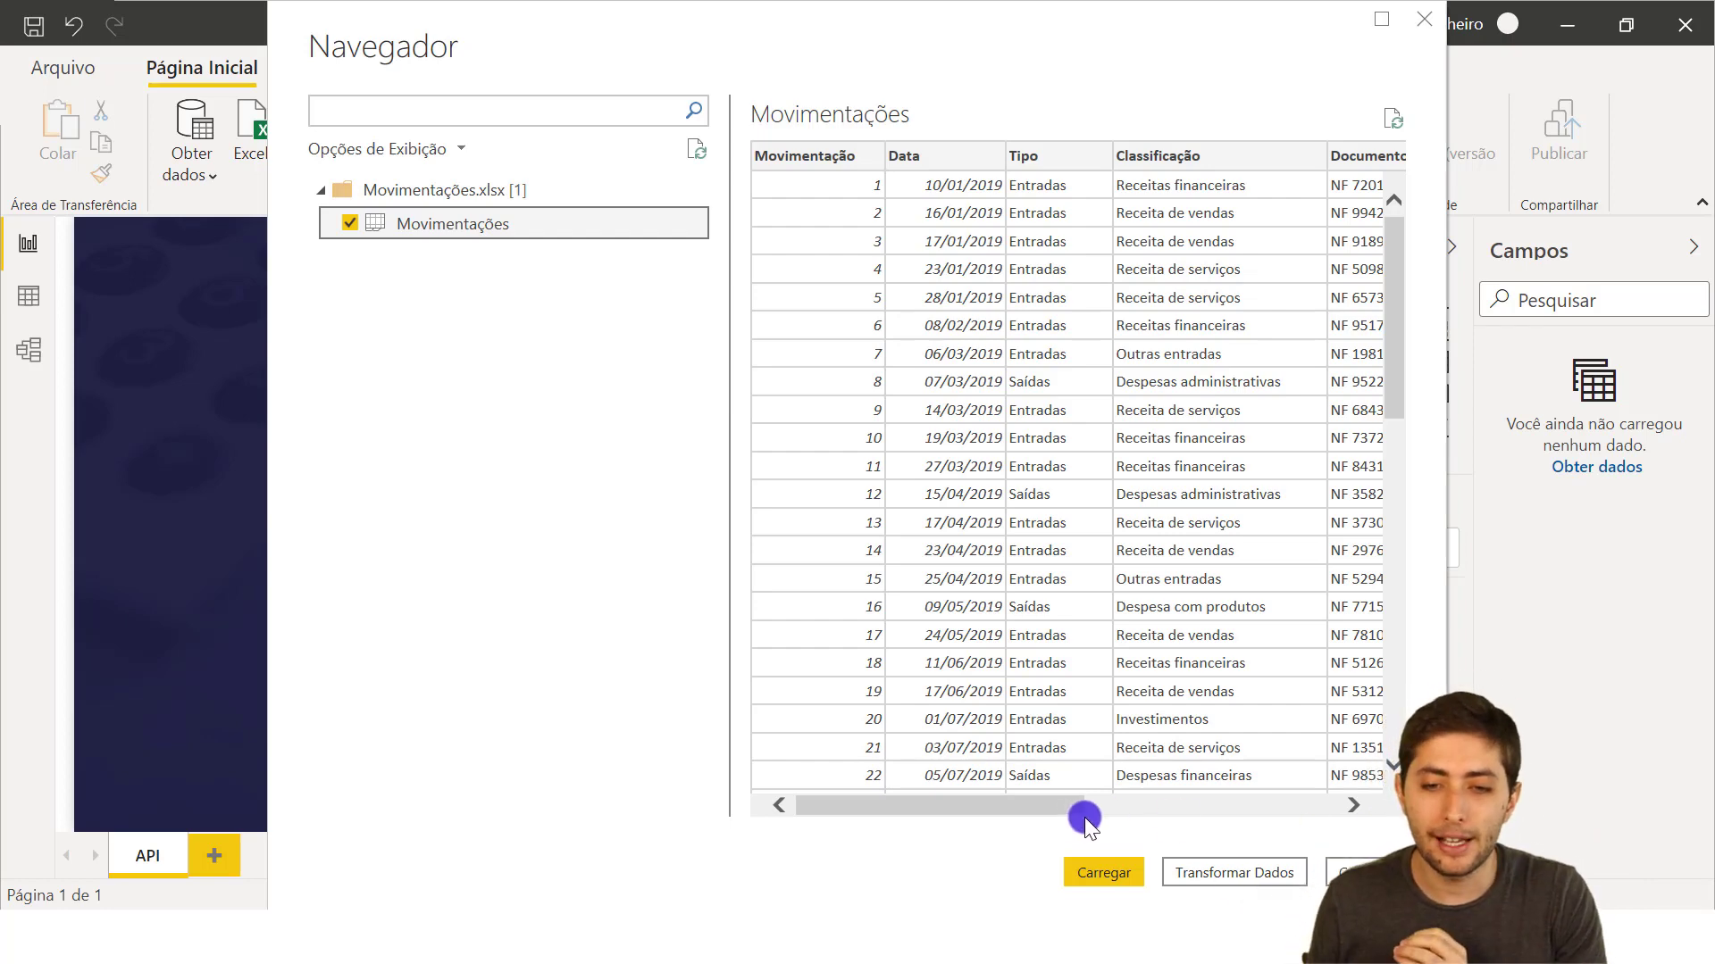
pyautogui.moveTo(1082, 809); pyautogui.dragTo(1327, 827)
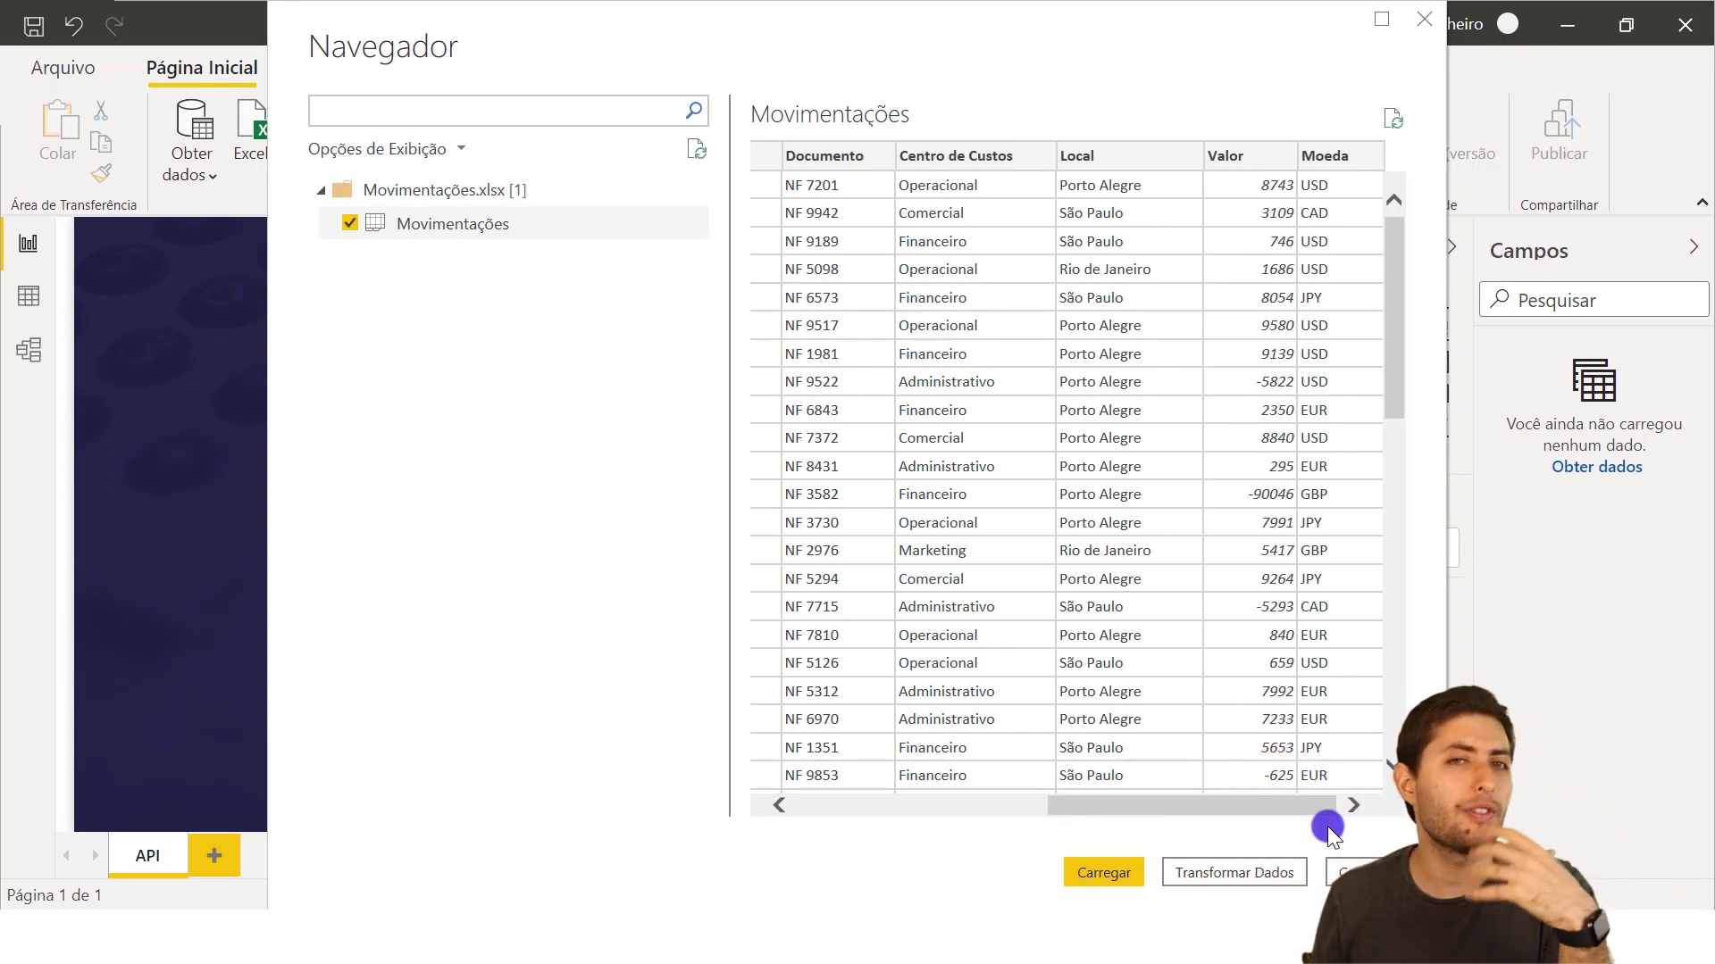
pyautogui.moveTo(1263, 797); pyautogui.dragTo(1295, 793)
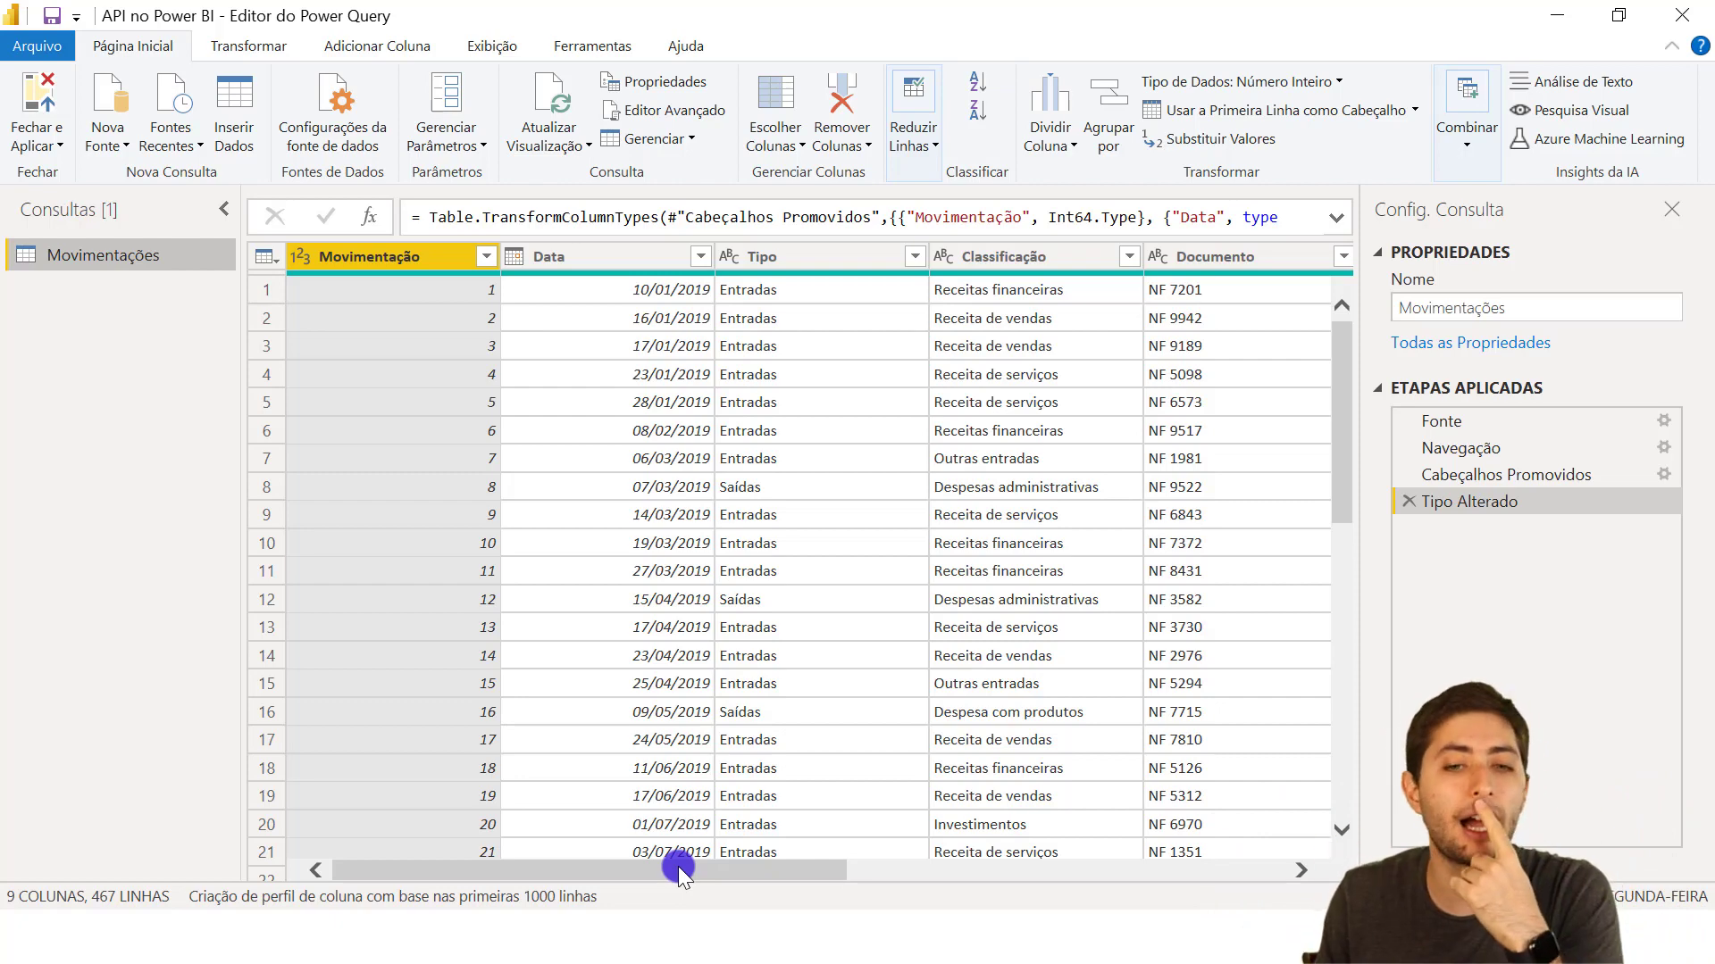
pyautogui.moveTo(678, 866); pyautogui.dragTo(1173, 875)
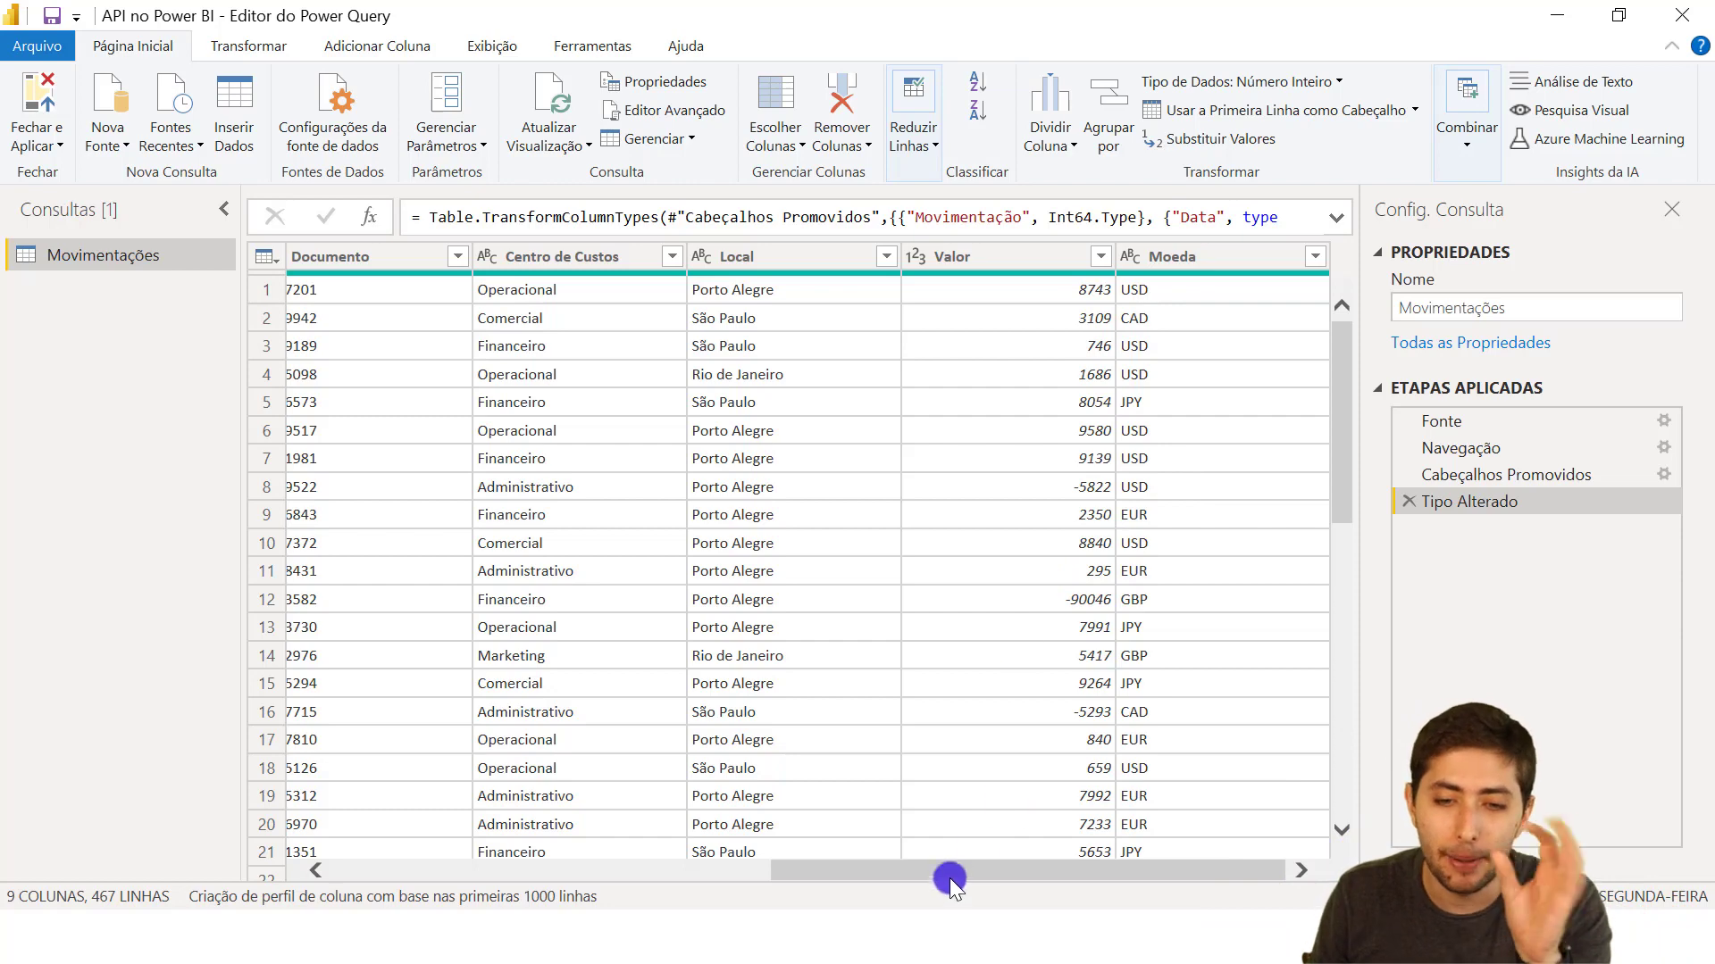
# Switch to Chrome, open an incognito window, and go to google.com
pyautogui.click(894, 938)
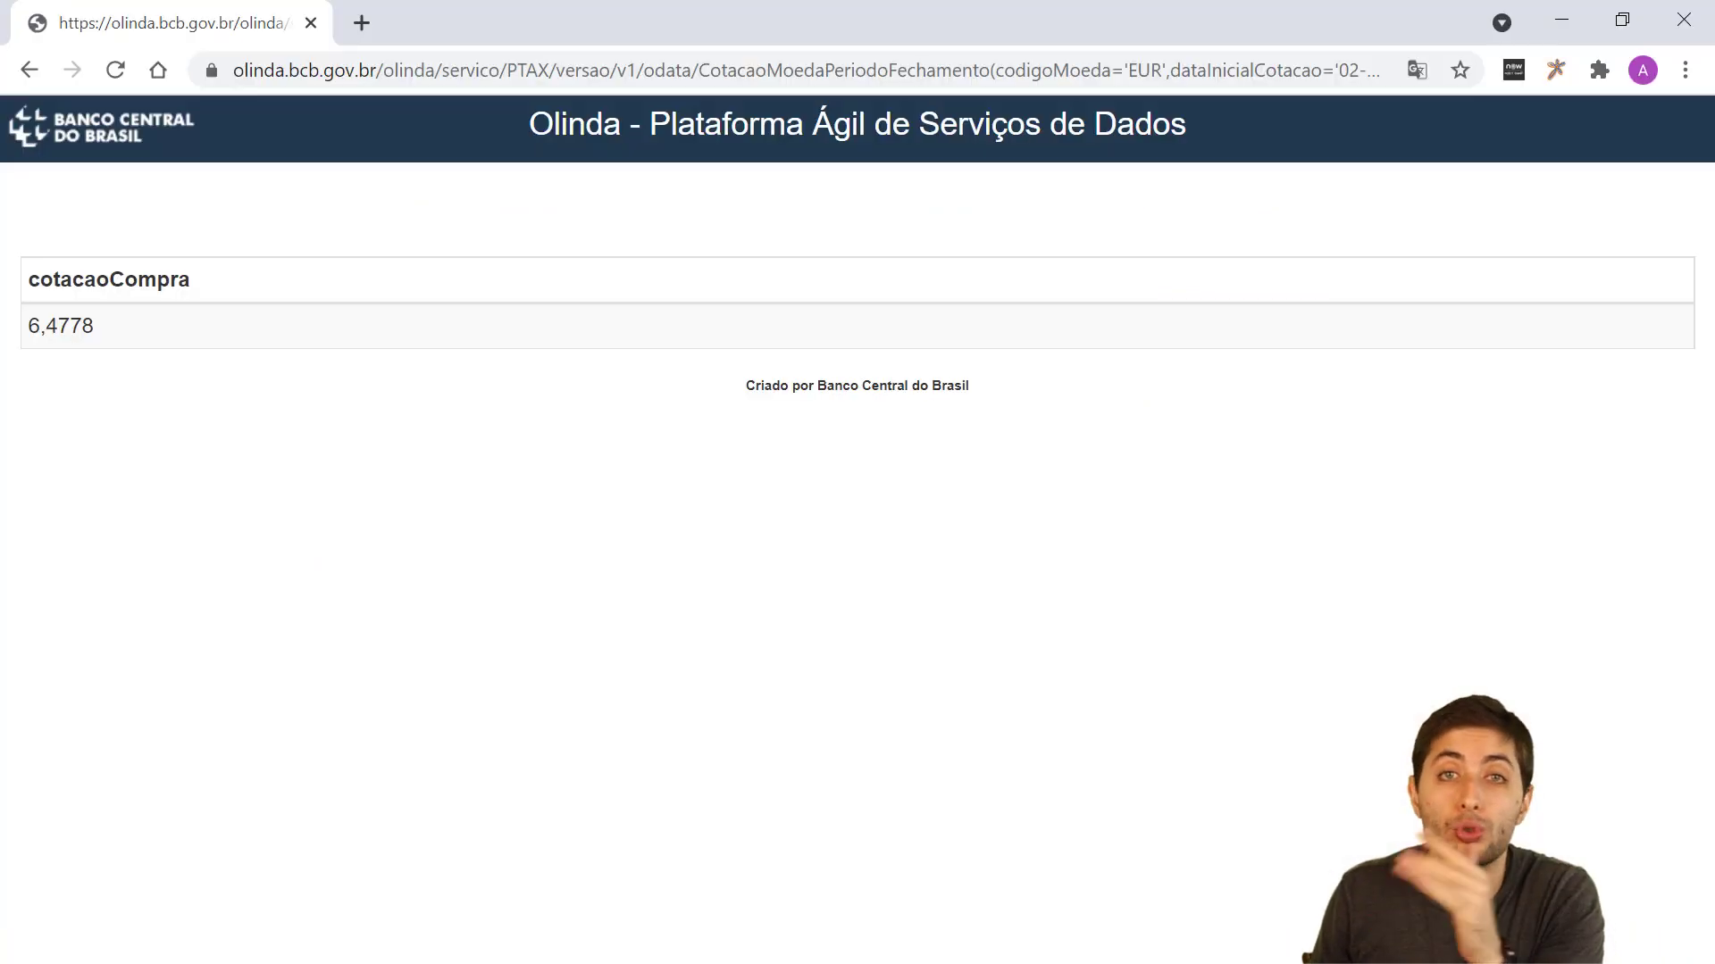
pyautogui.hotkey('ctrl', 'shift', 'n')
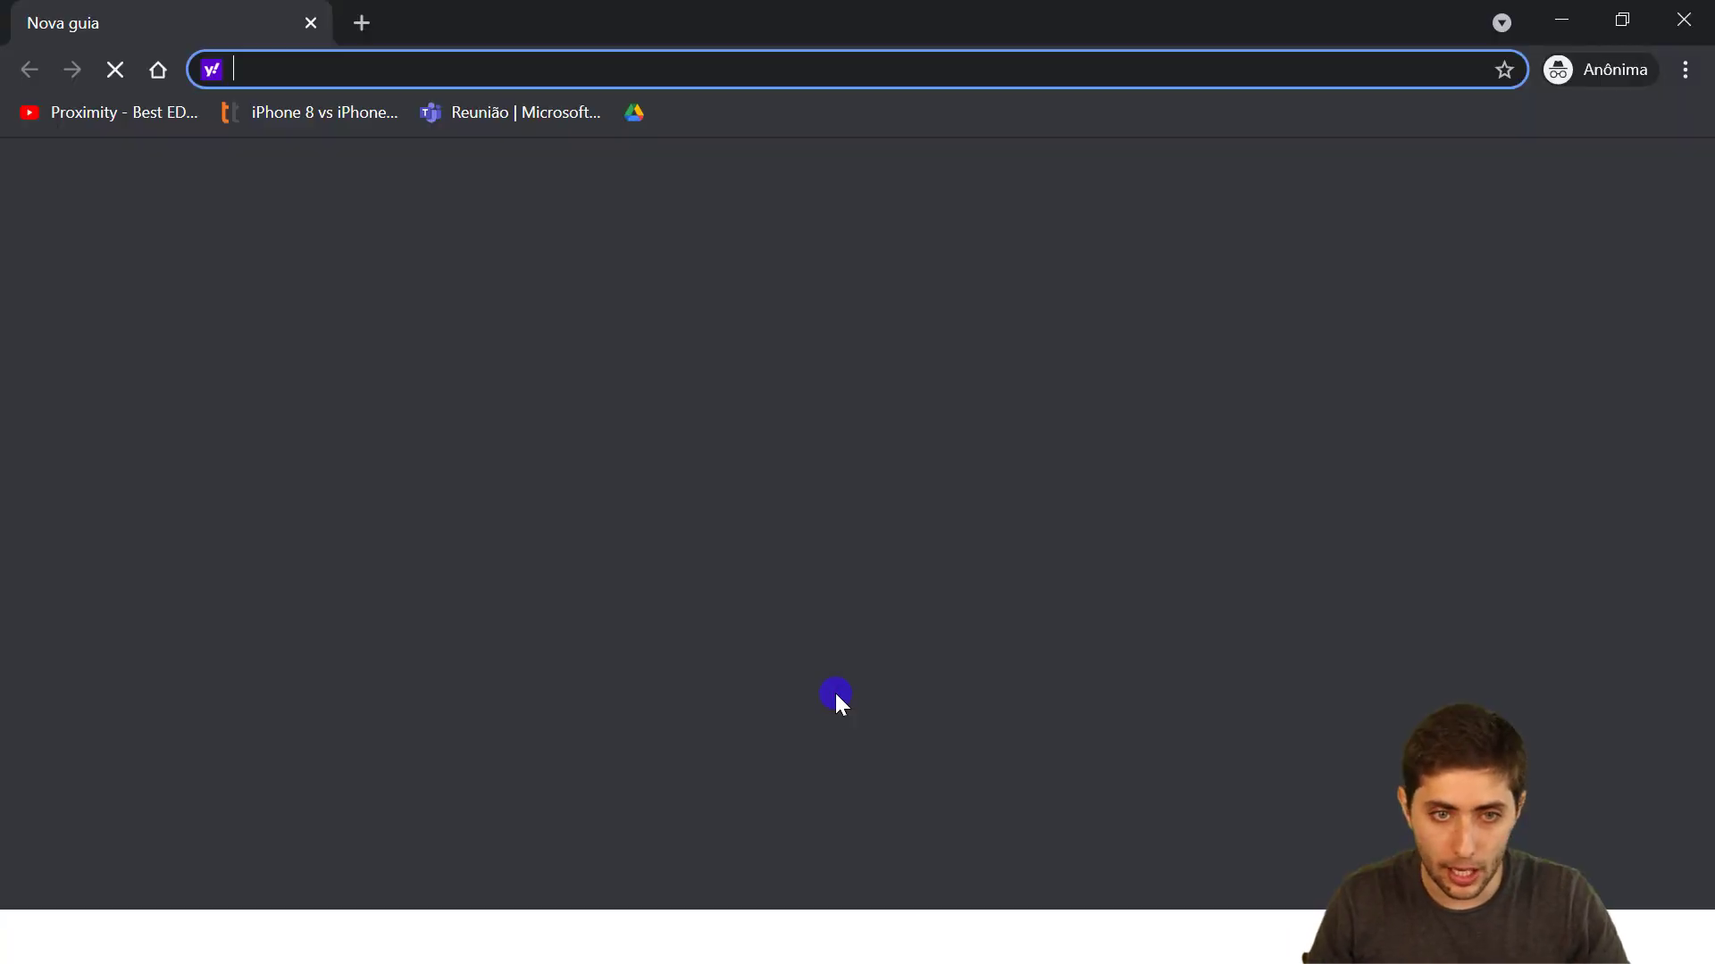
pyautogui.write('goo')
pyautogui.press('Tab')
pyautogui.press('BackSpace')
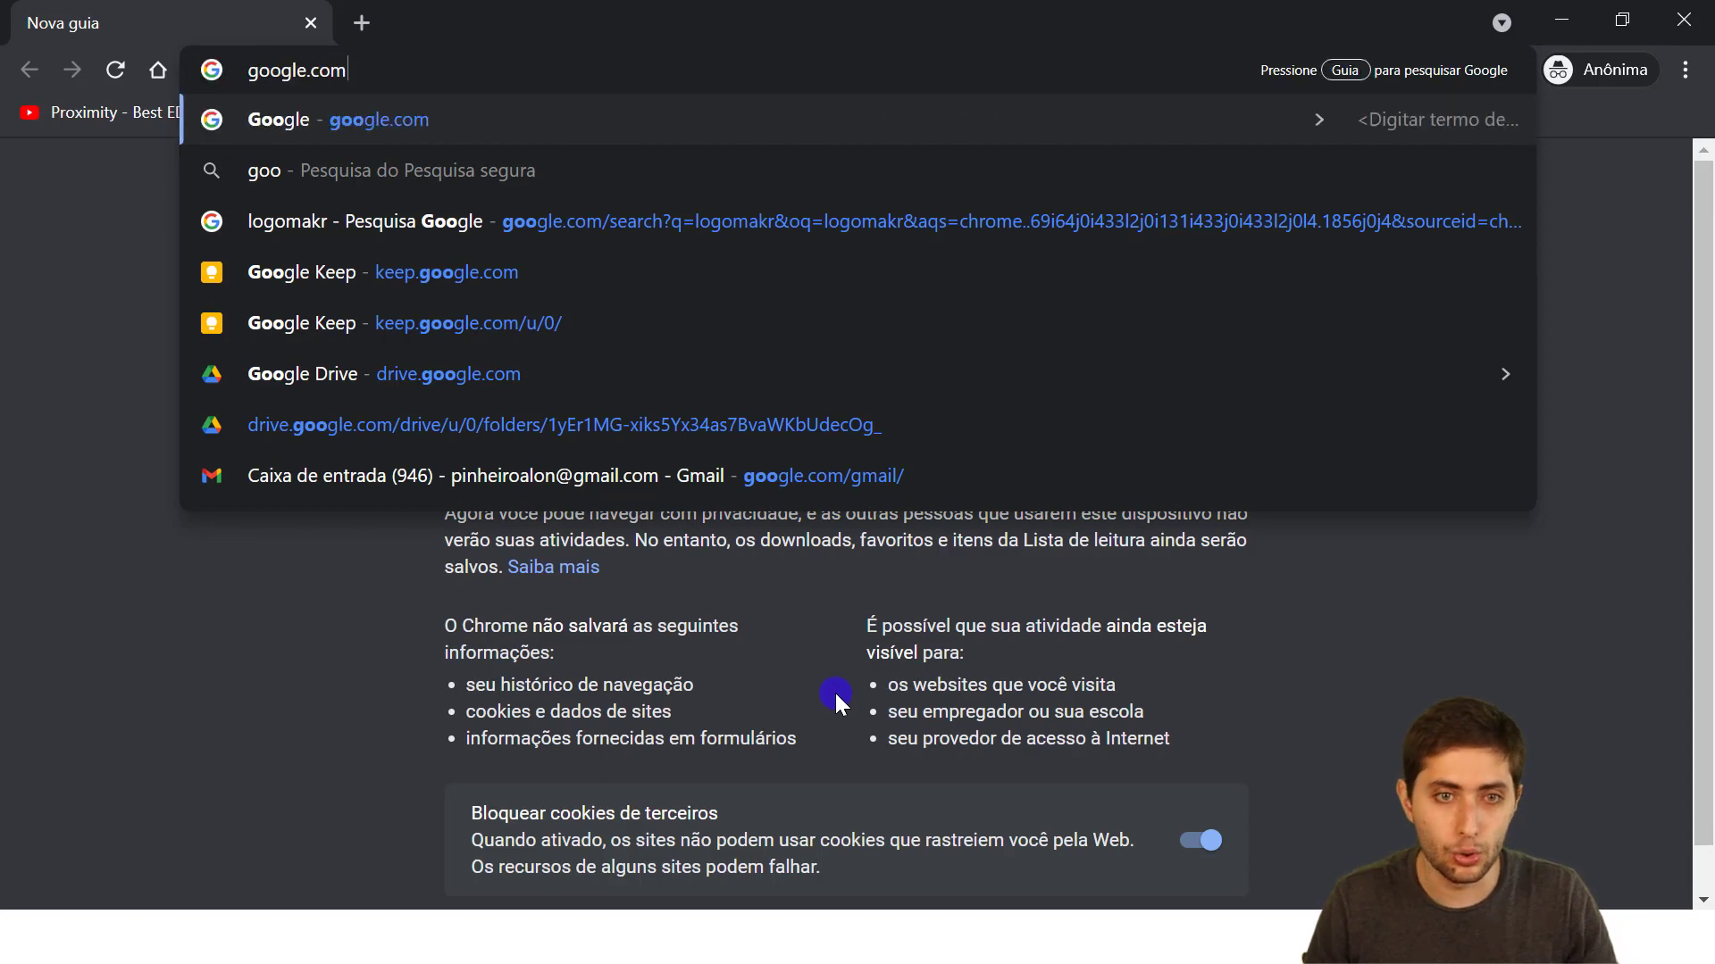
pyautogui.press('Return')
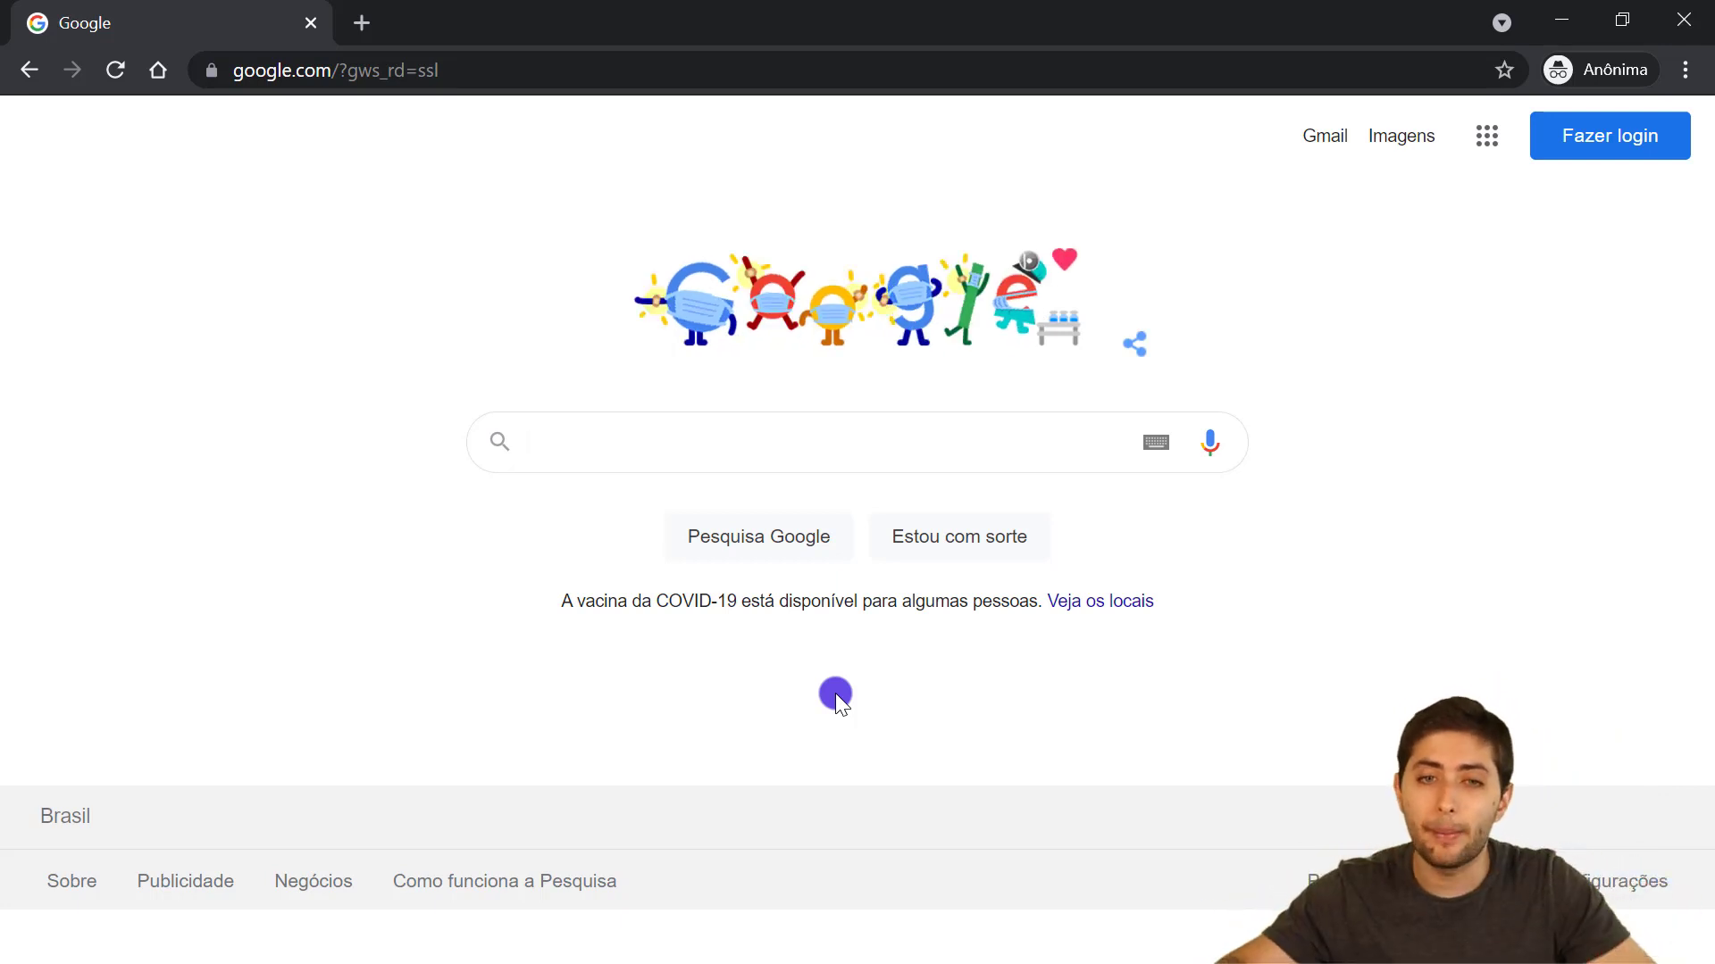
# Search Google for "power bi api new column" and look over the results
pyautogui.write('power ')
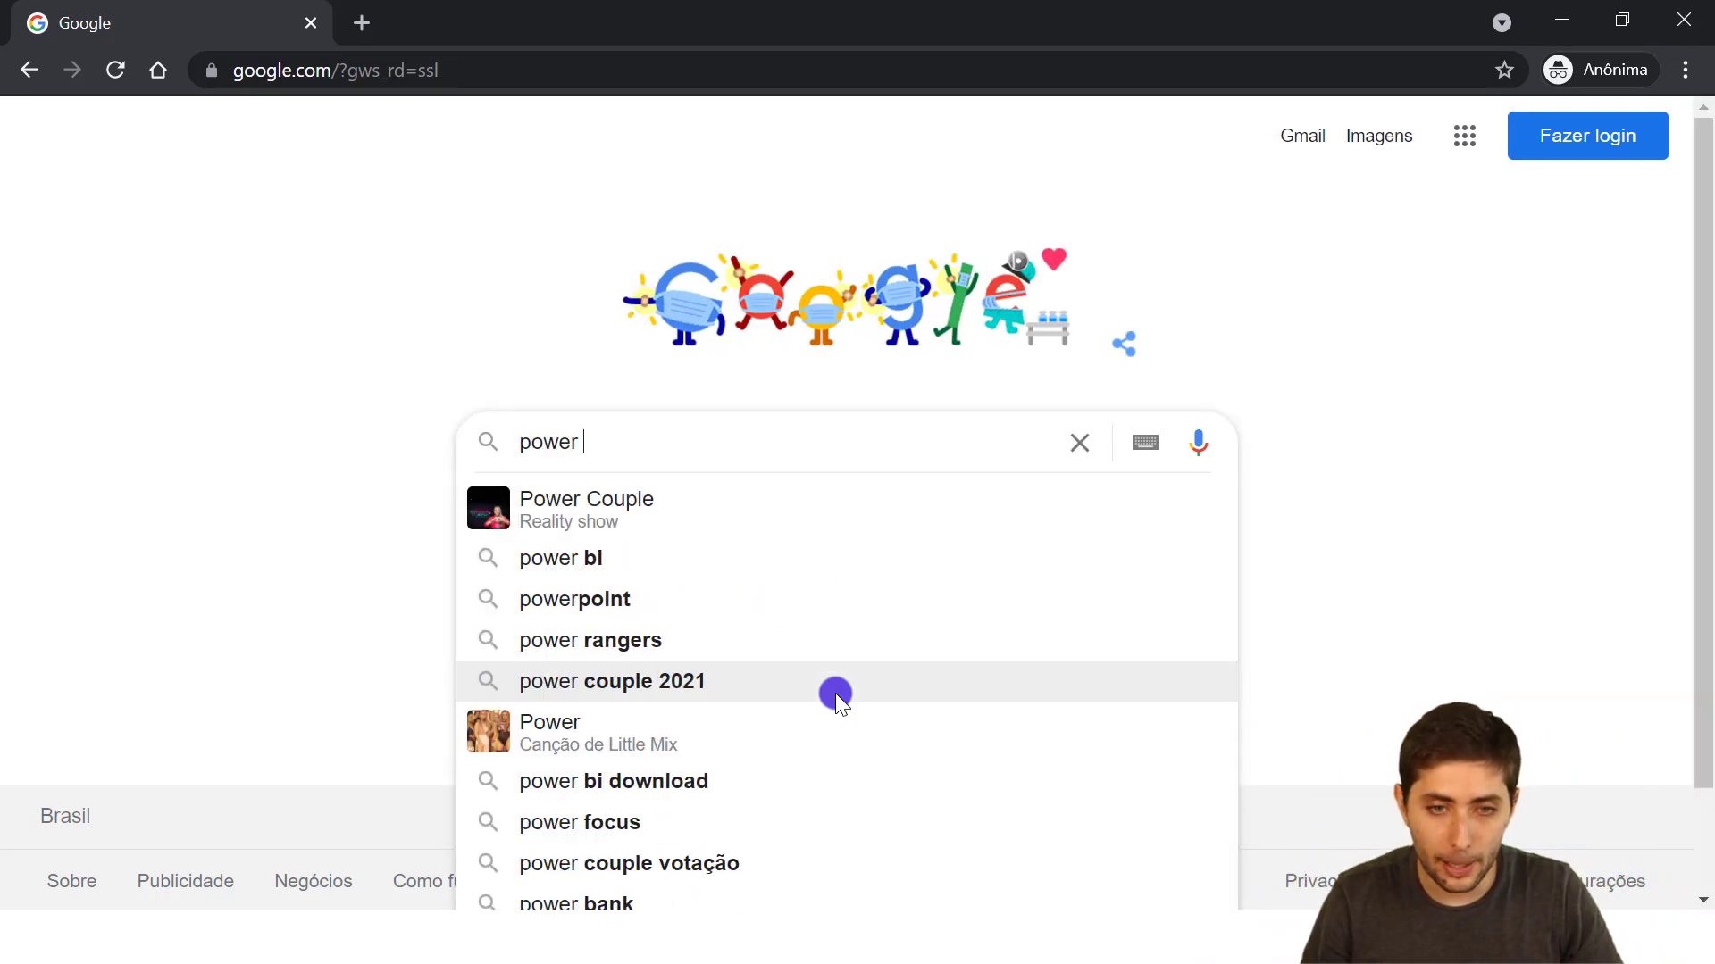
pyautogui.write('bi api')
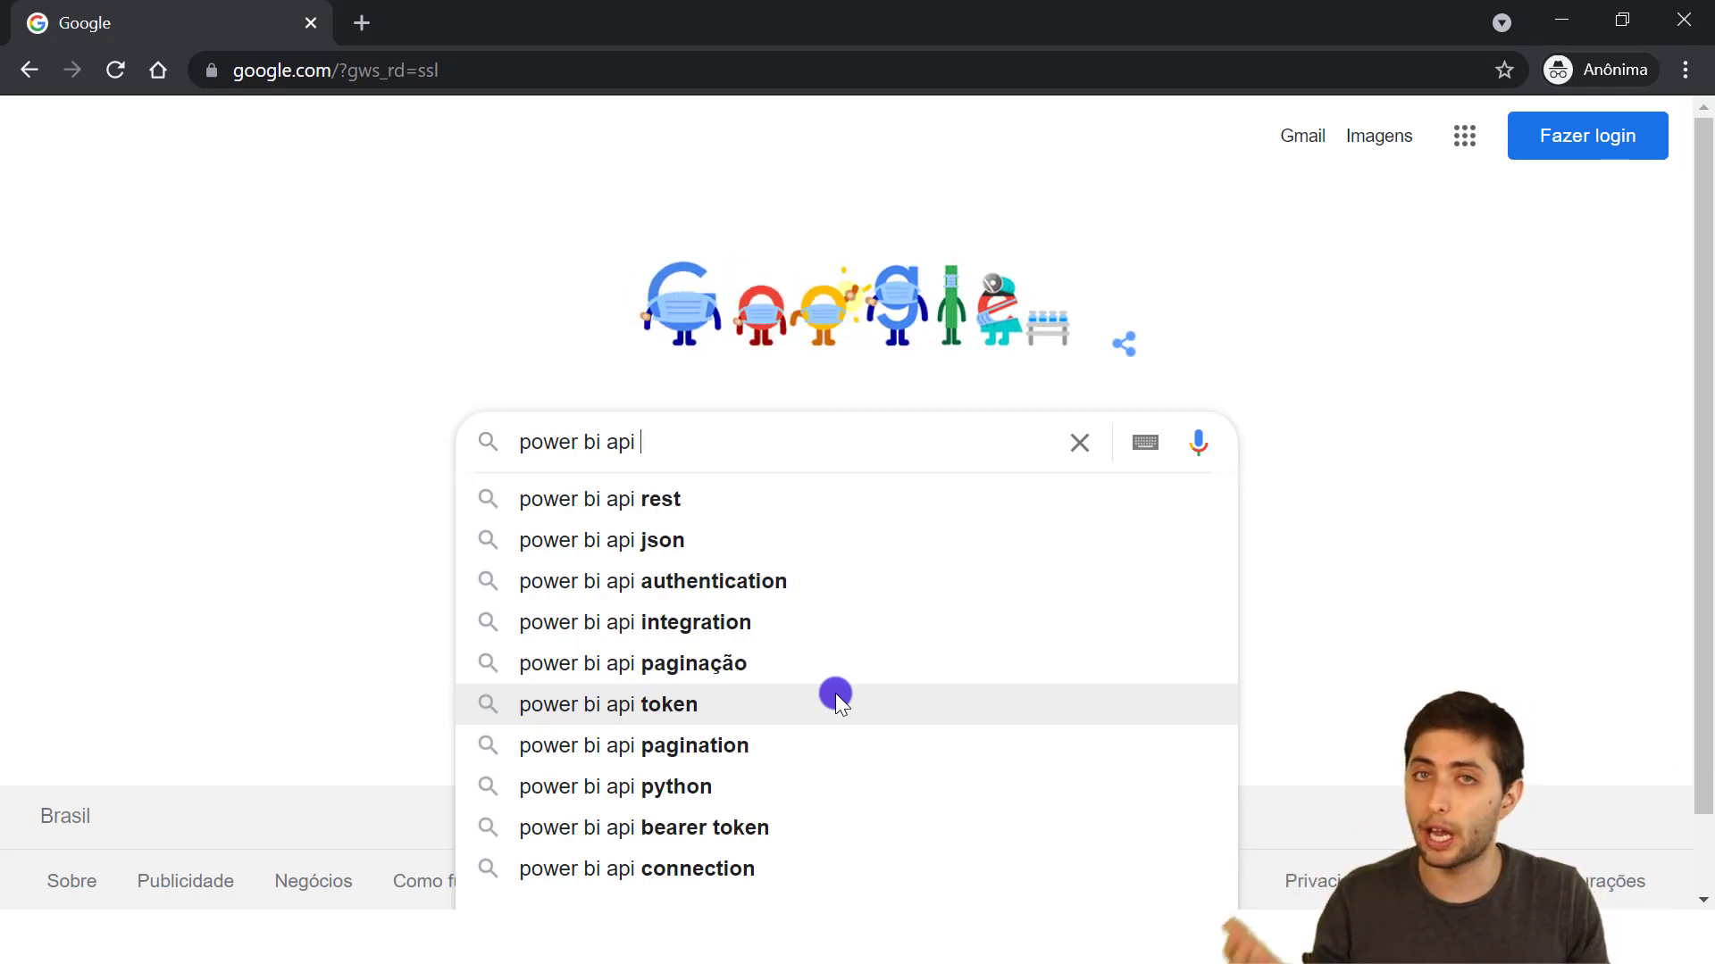
pyautogui.write('new col')
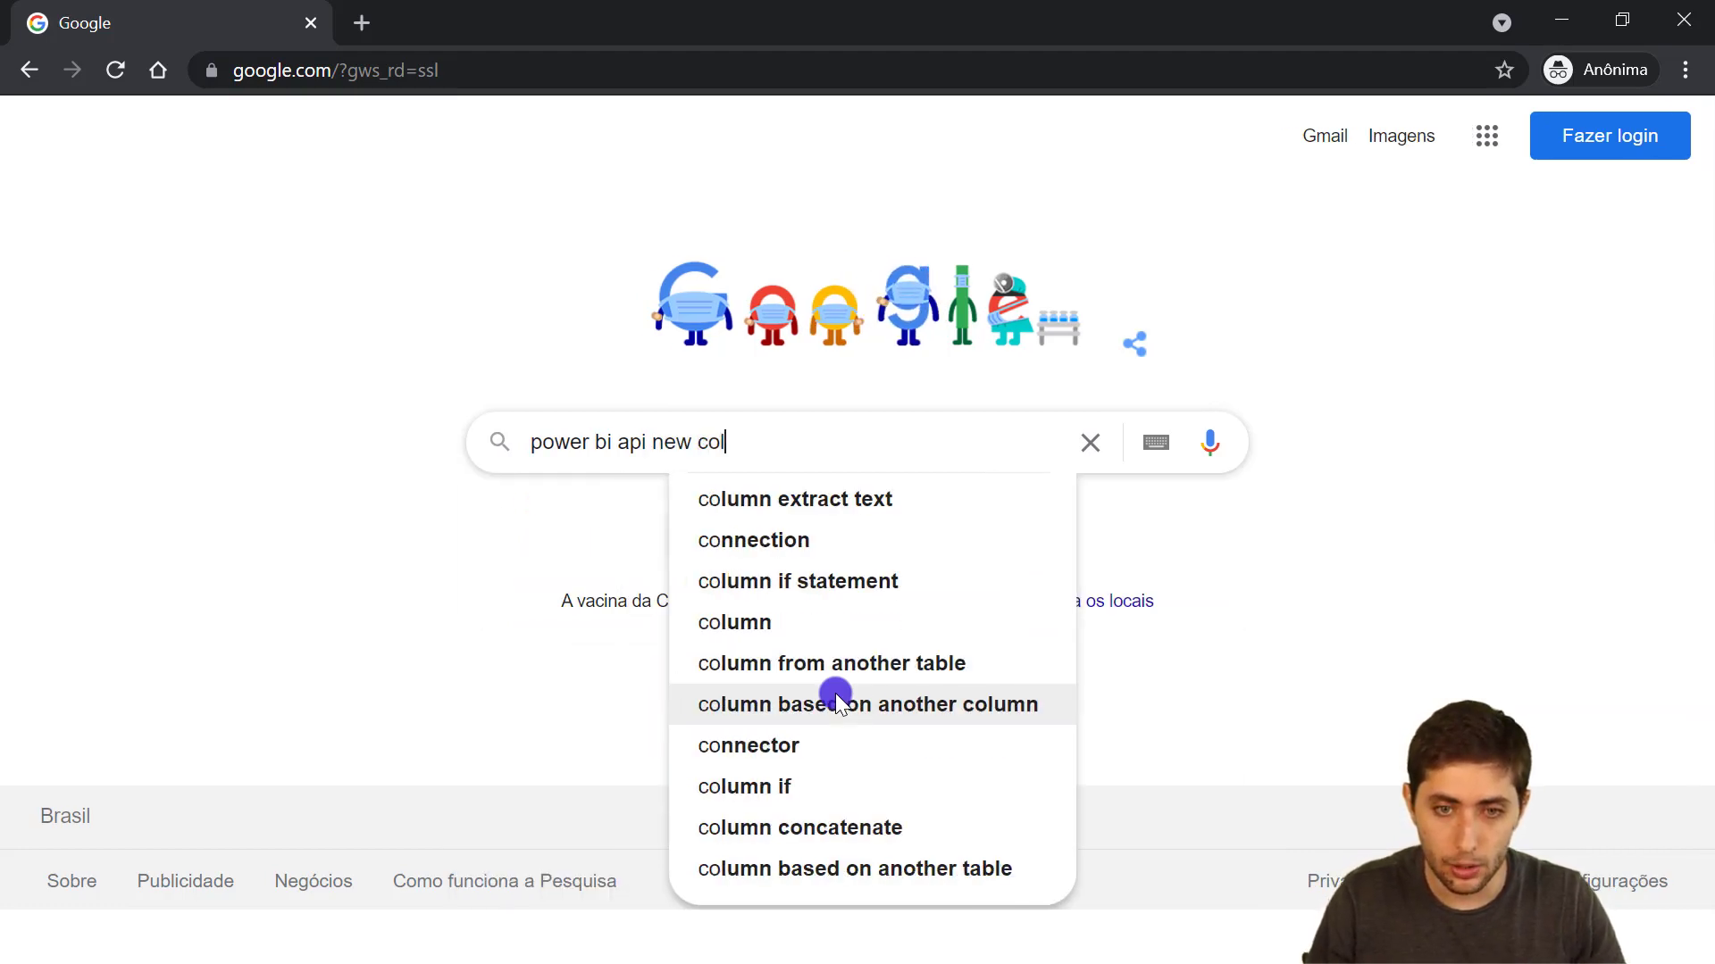
pyautogui.write('unmn')
pyautogui.press('Return')
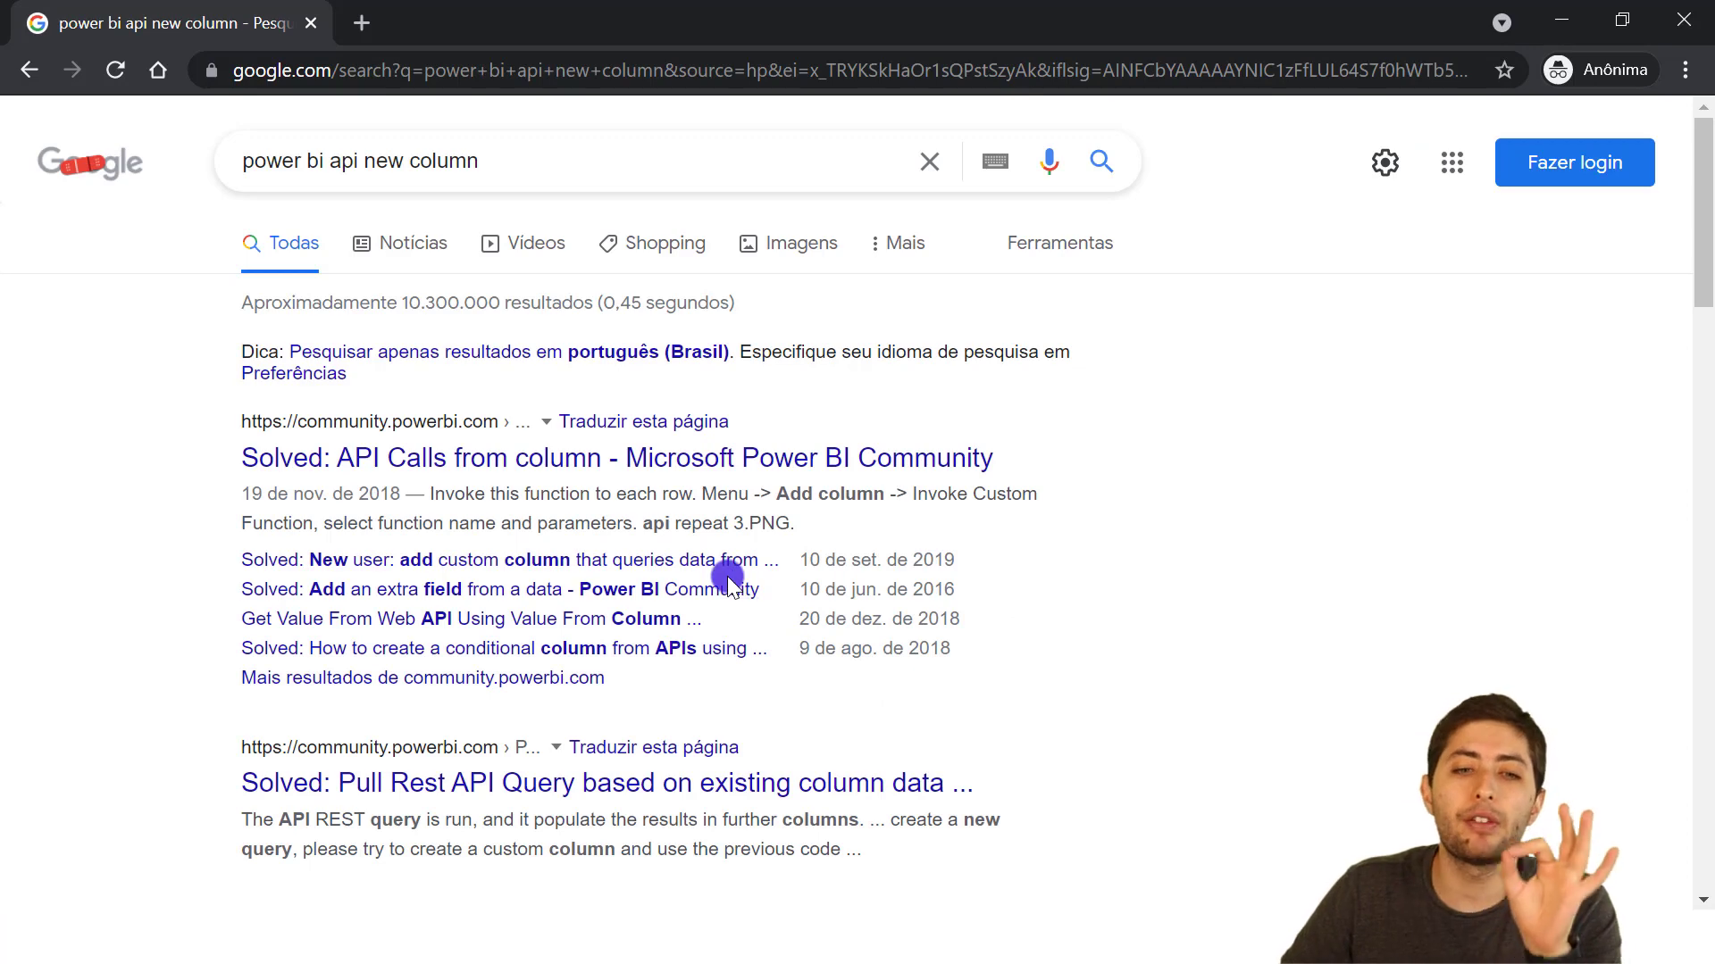
pyautogui.scroll(-1, 726, 576)
pyautogui.scroll(1, 750, 576)
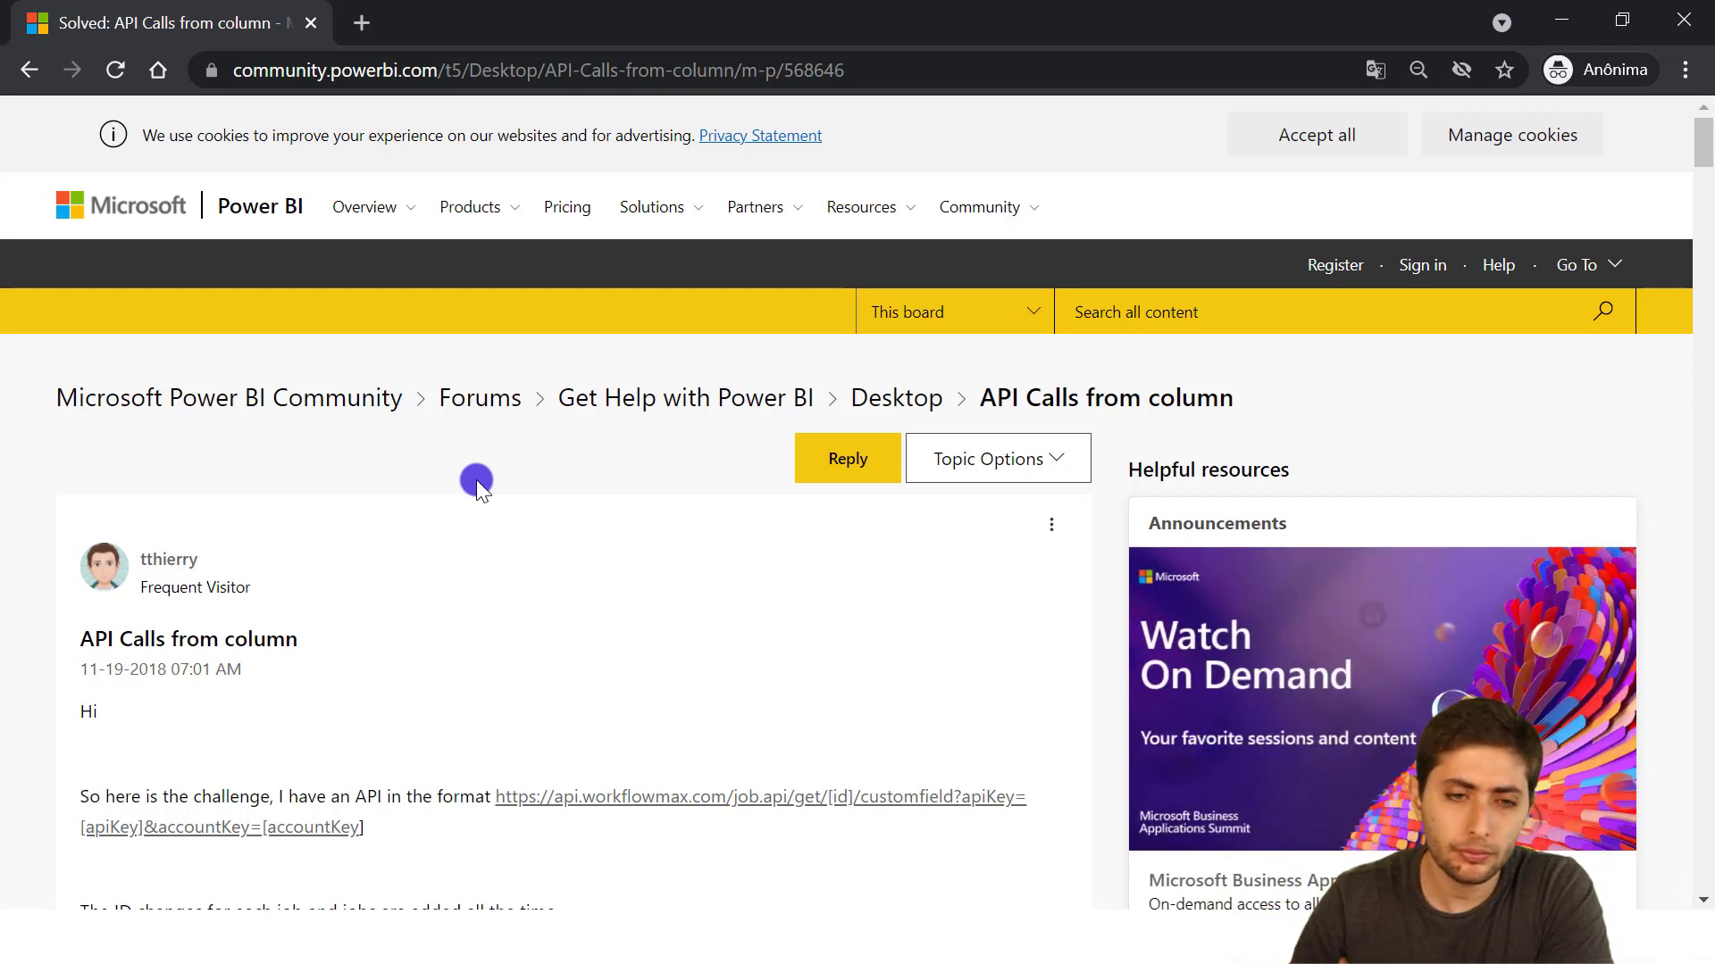
# Read the "API Calls from column" community thread, go to its accepted solution, and examine the Table.AddColumn code
pyautogui.scroll(-5, 475, 480)
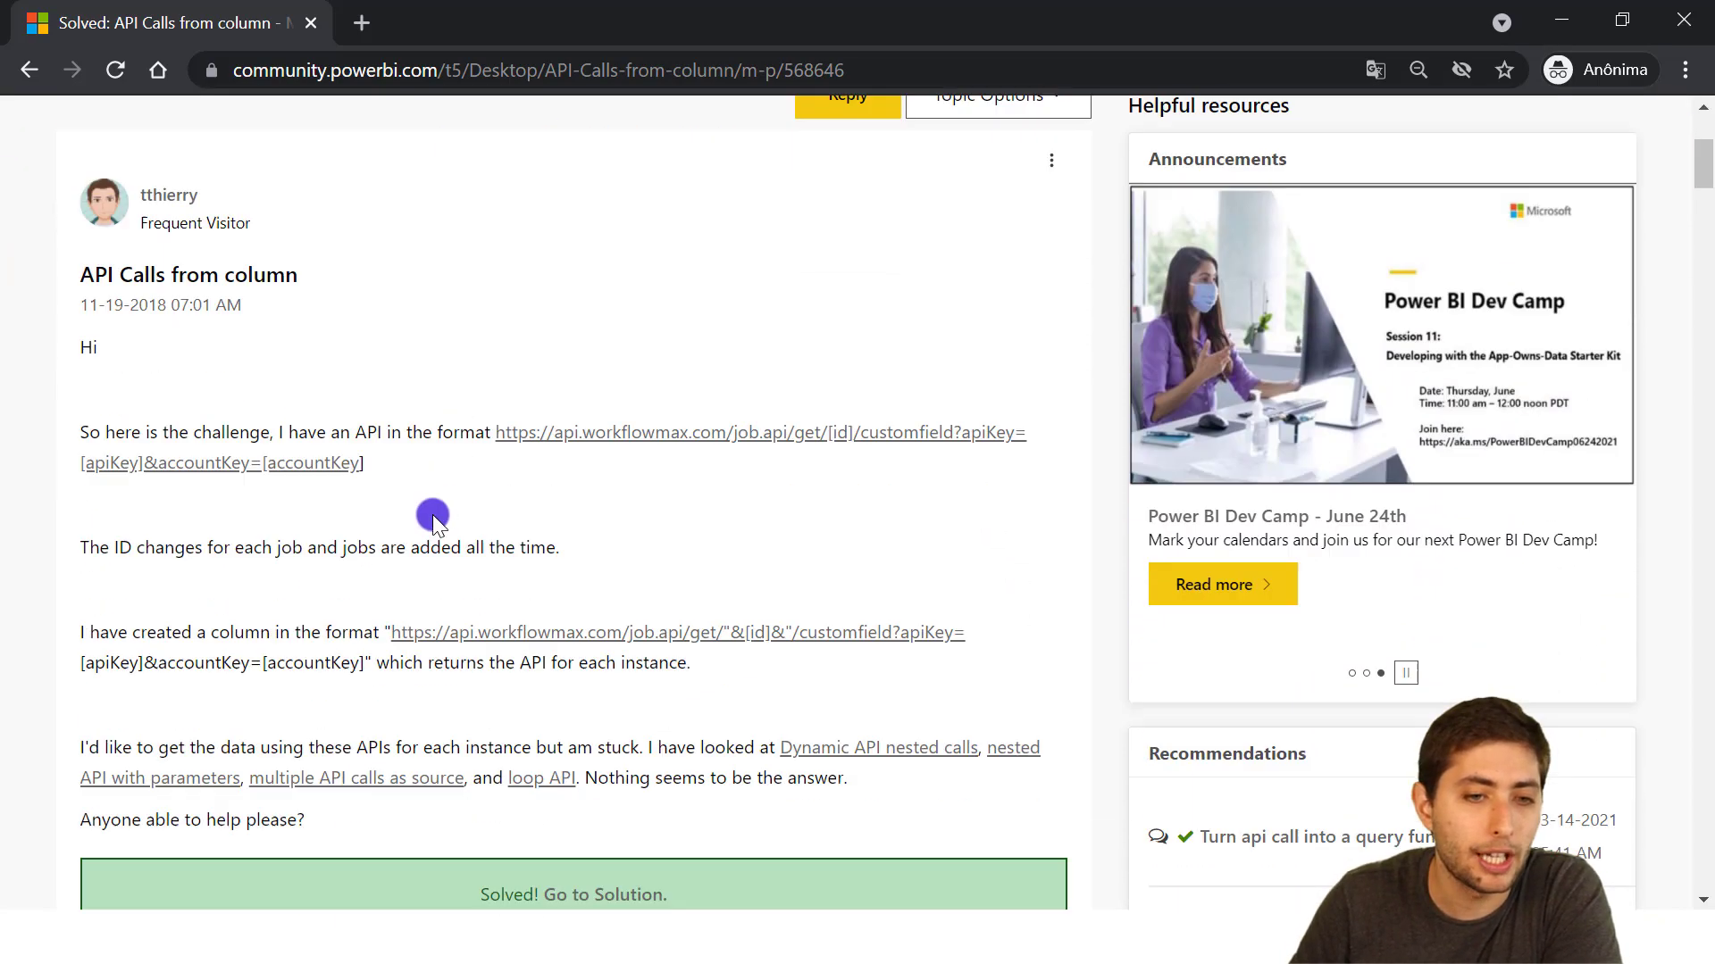
pyautogui.moveTo(79, 327); pyautogui.dragTo(366, 323)
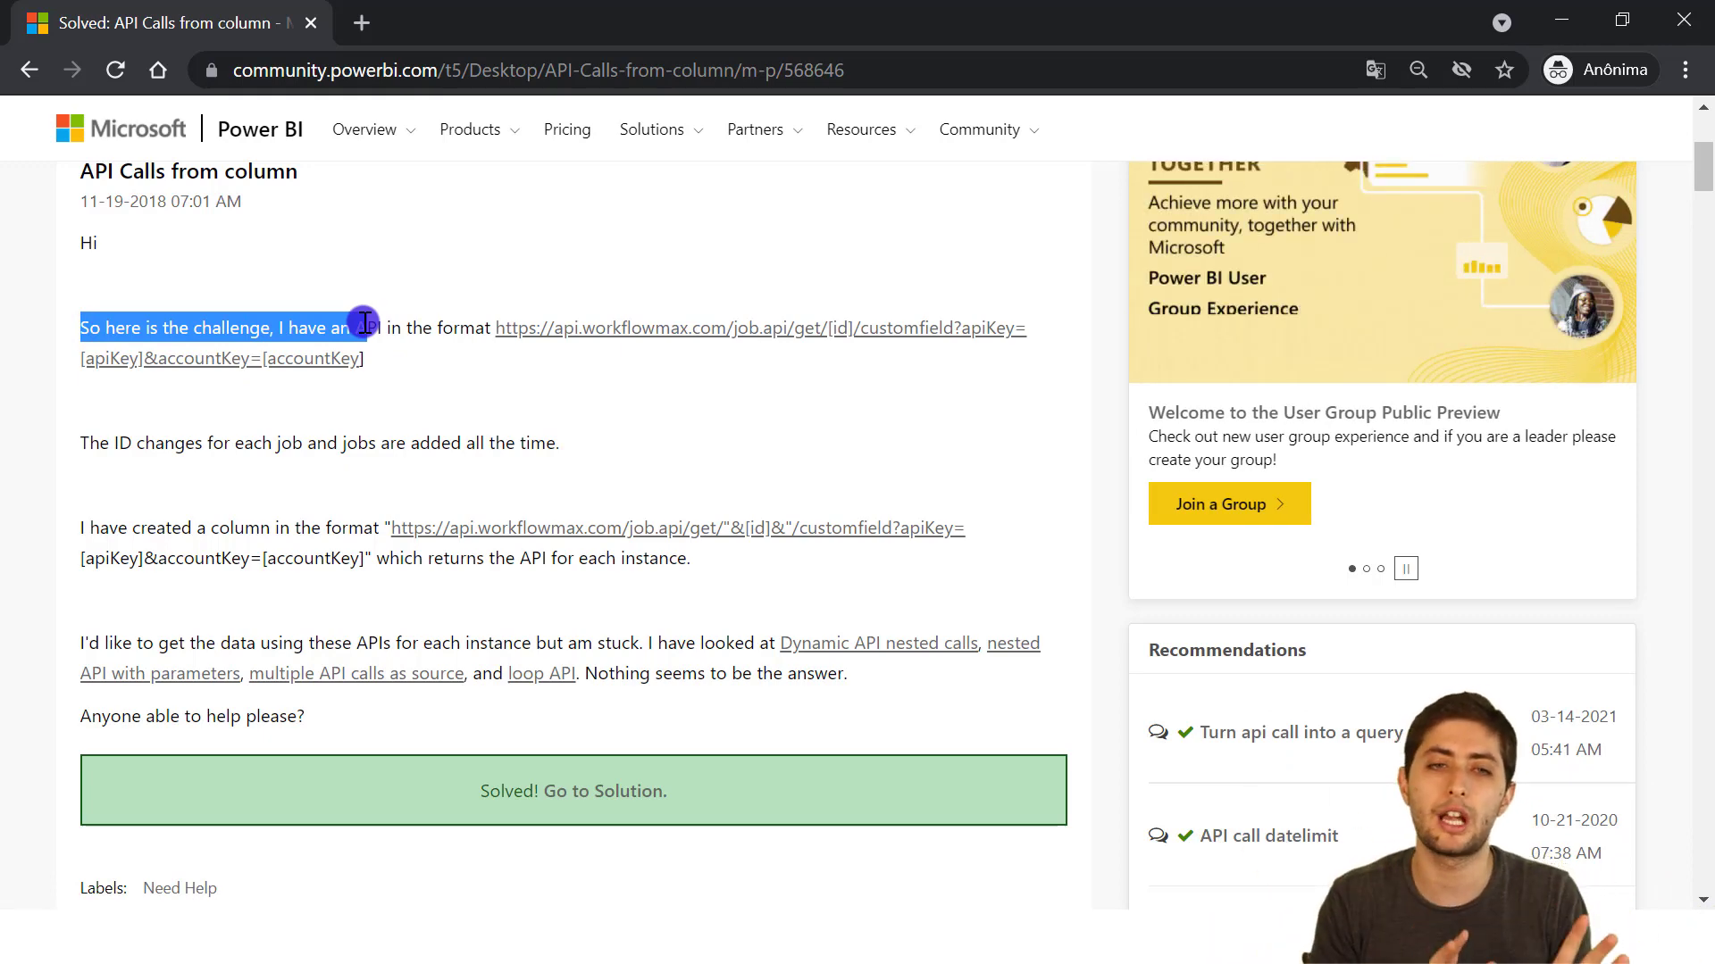
pyautogui.click(436, 356)
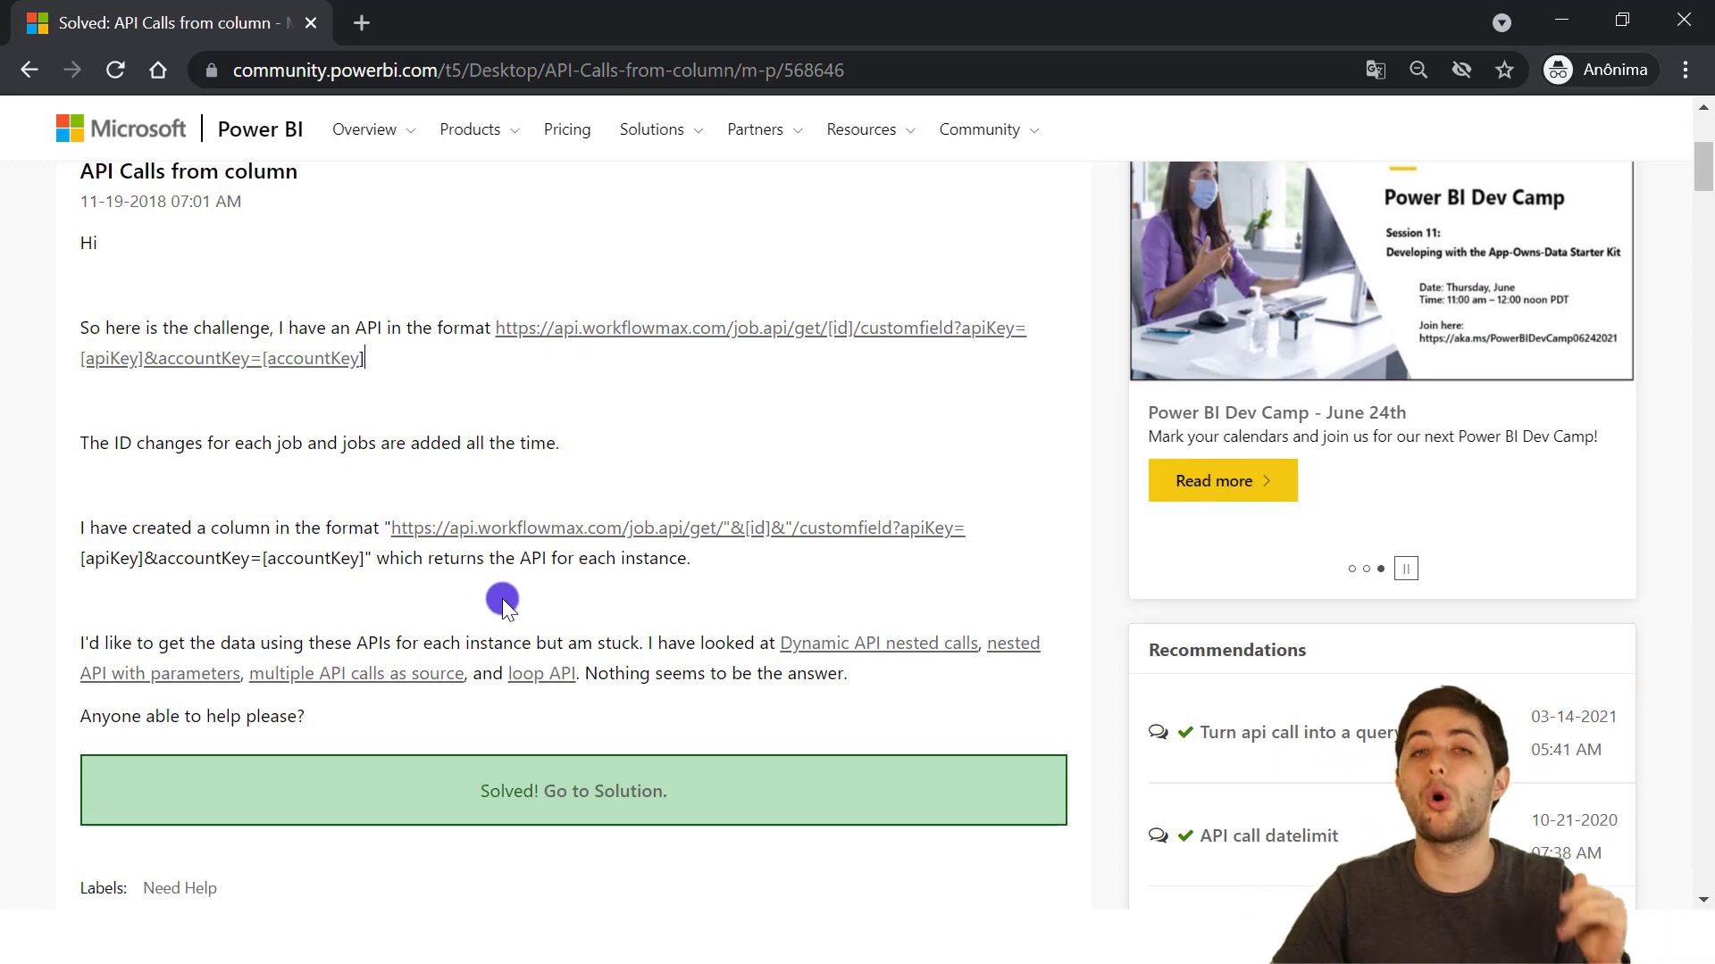
pyautogui.scroll(-1, 513, 592)
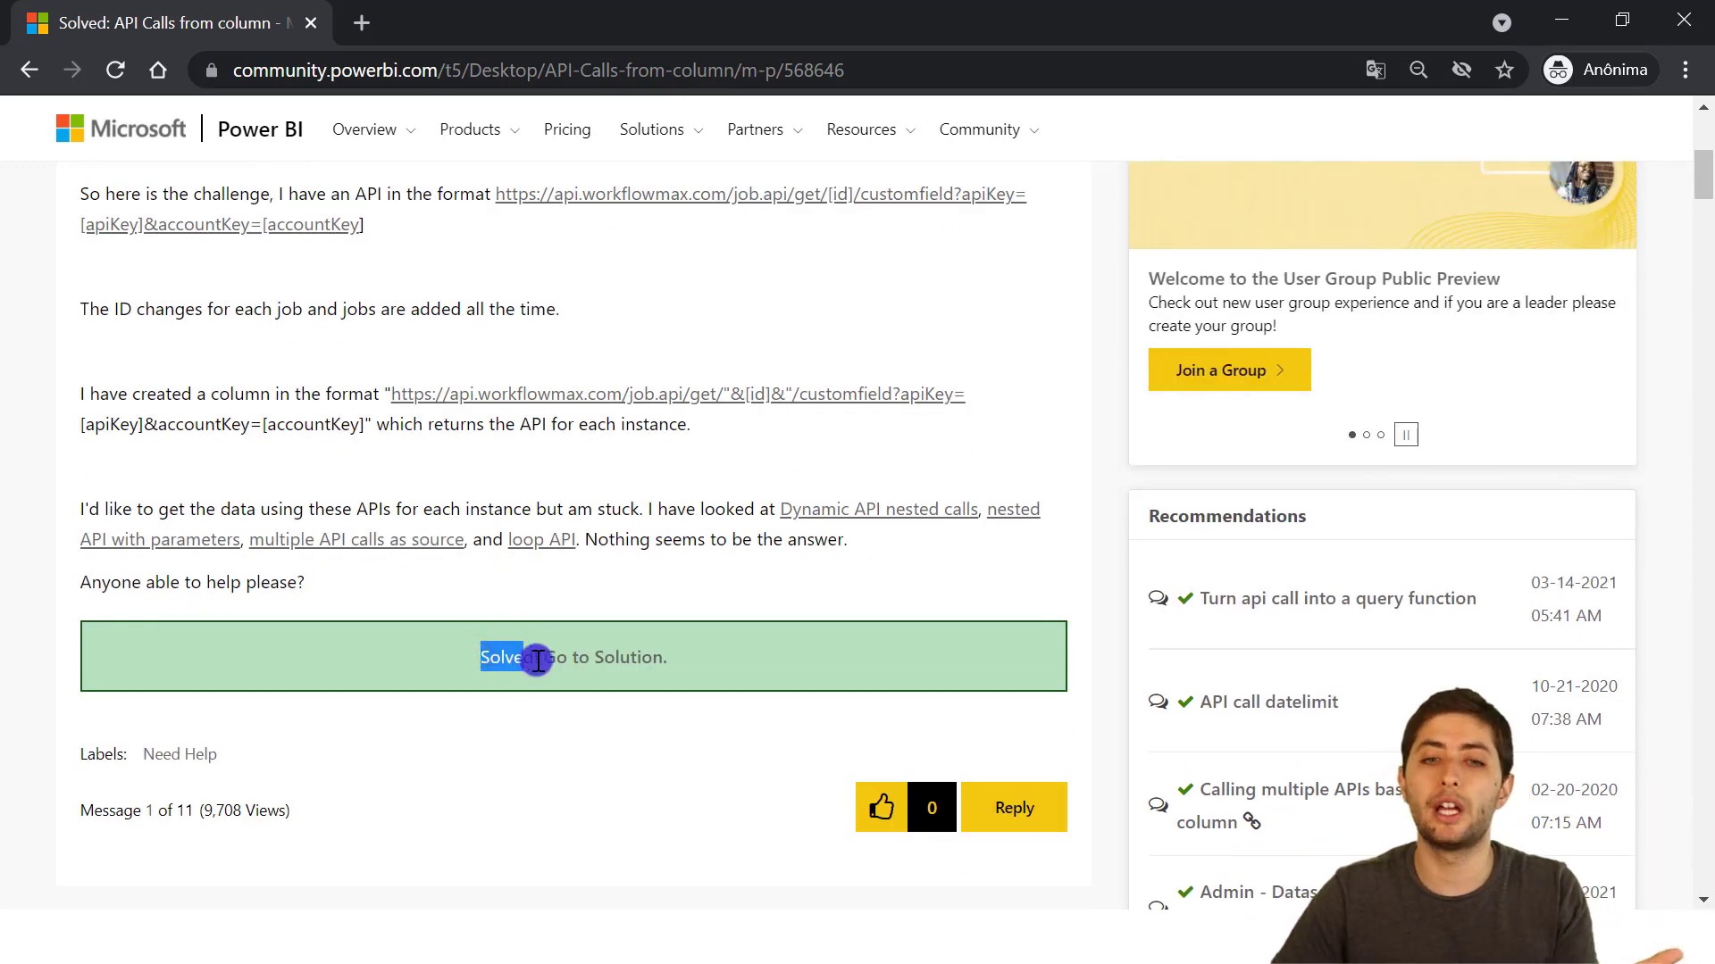
pyautogui.click(583, 663)
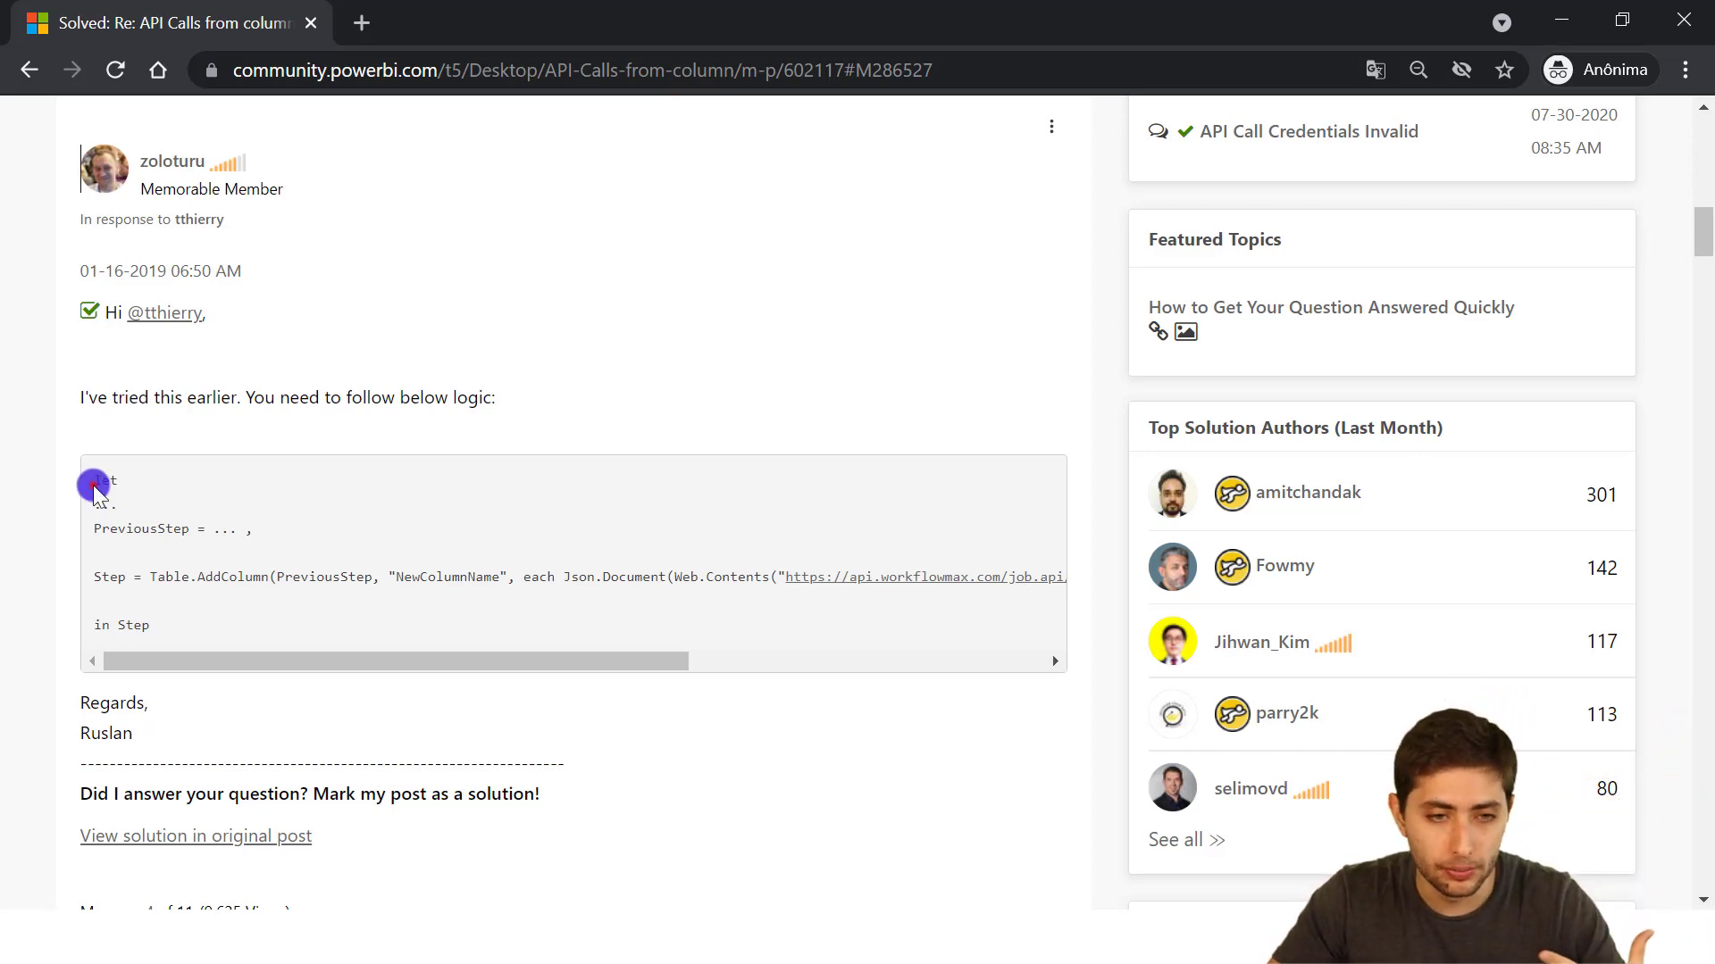
pyautogui.moveTo(93, 483); pyautogui.dragTo(214, 618)
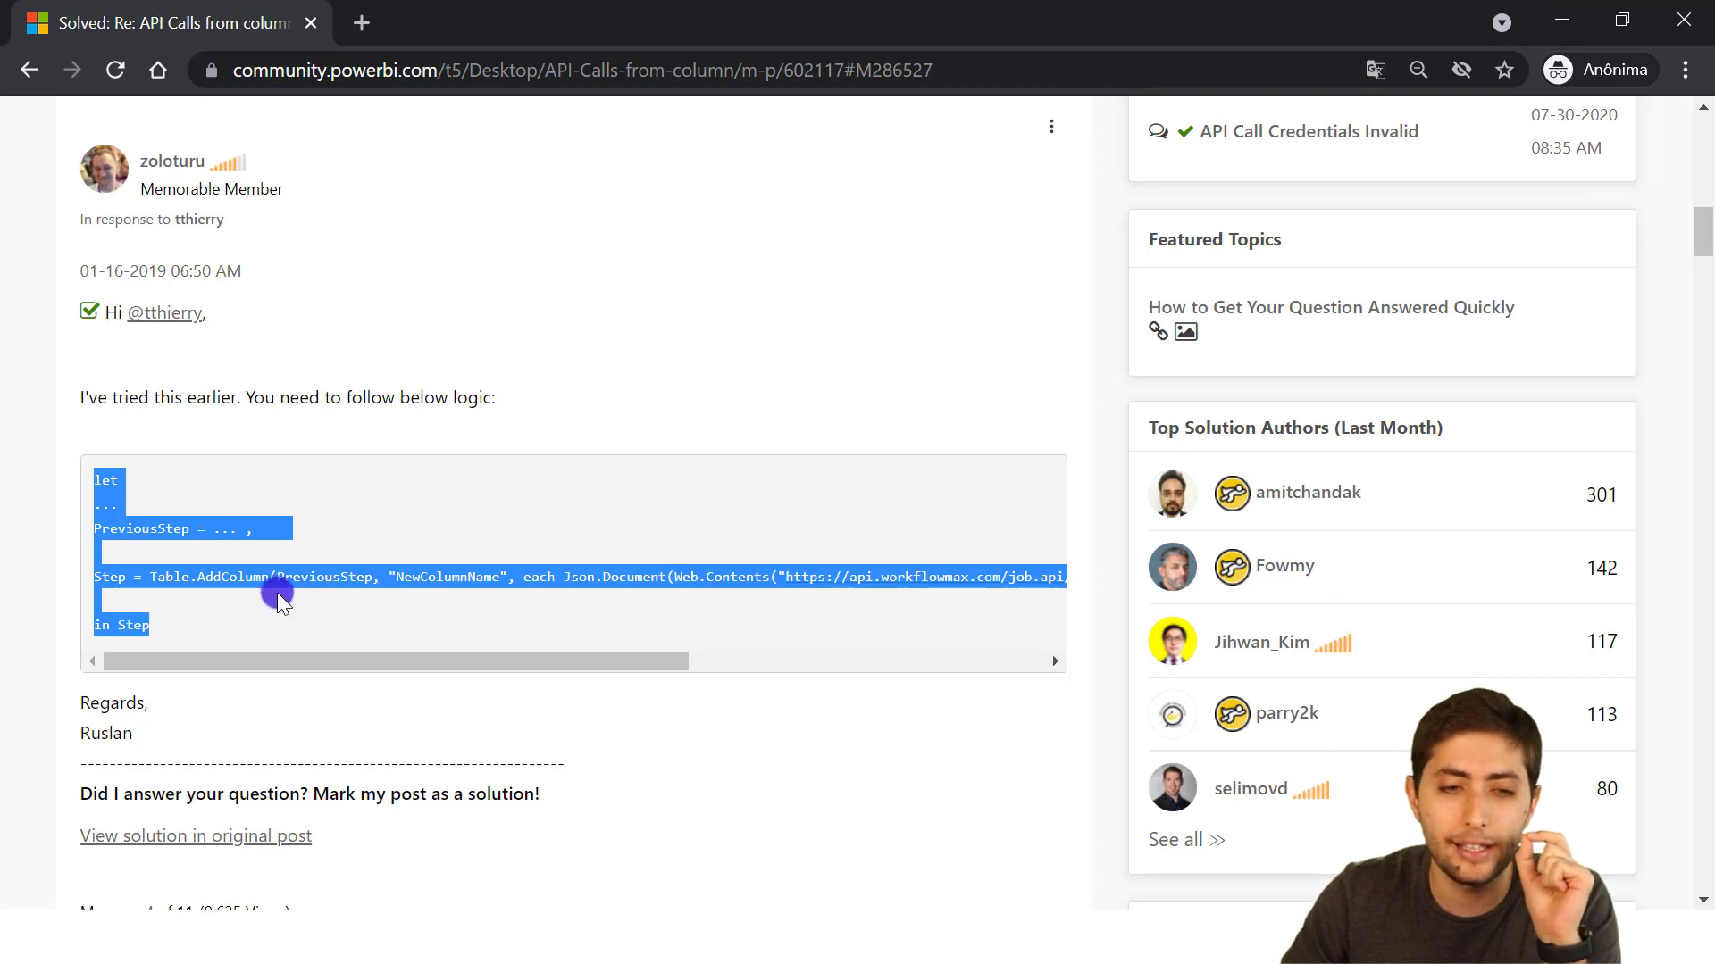
pyautogui.click(247, 627)
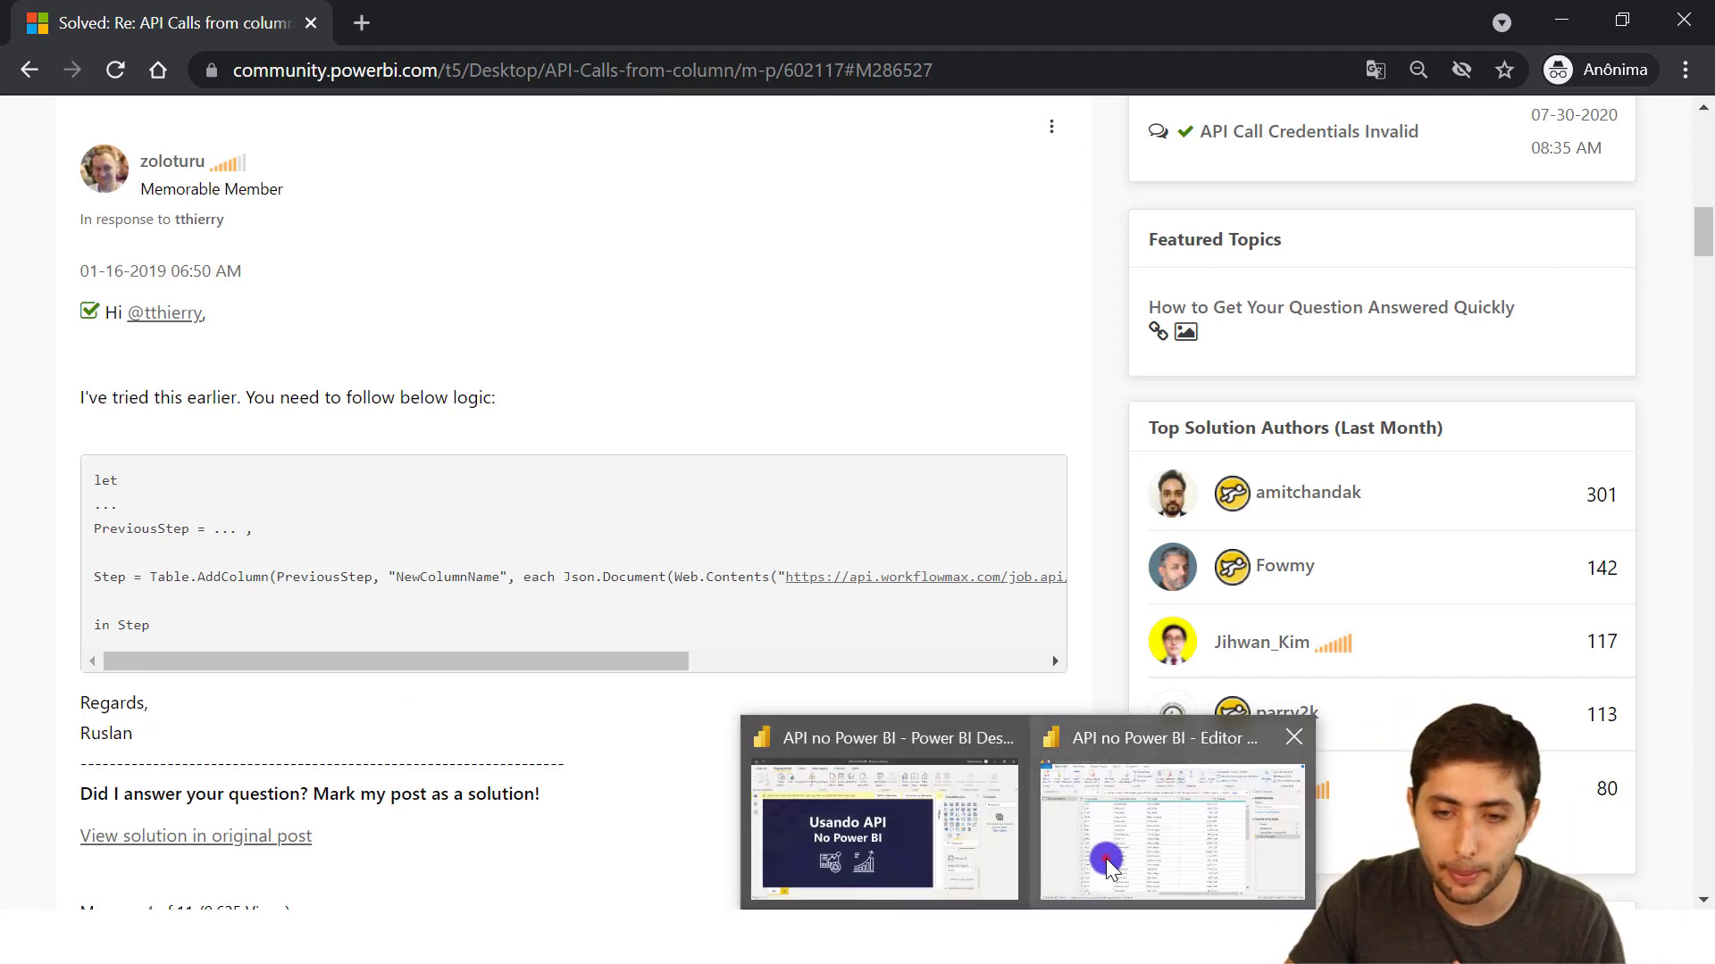
# Switch back to Power Query Editor and remove the Local column from the Movimentações query
pyautogui.click(1107, 862)
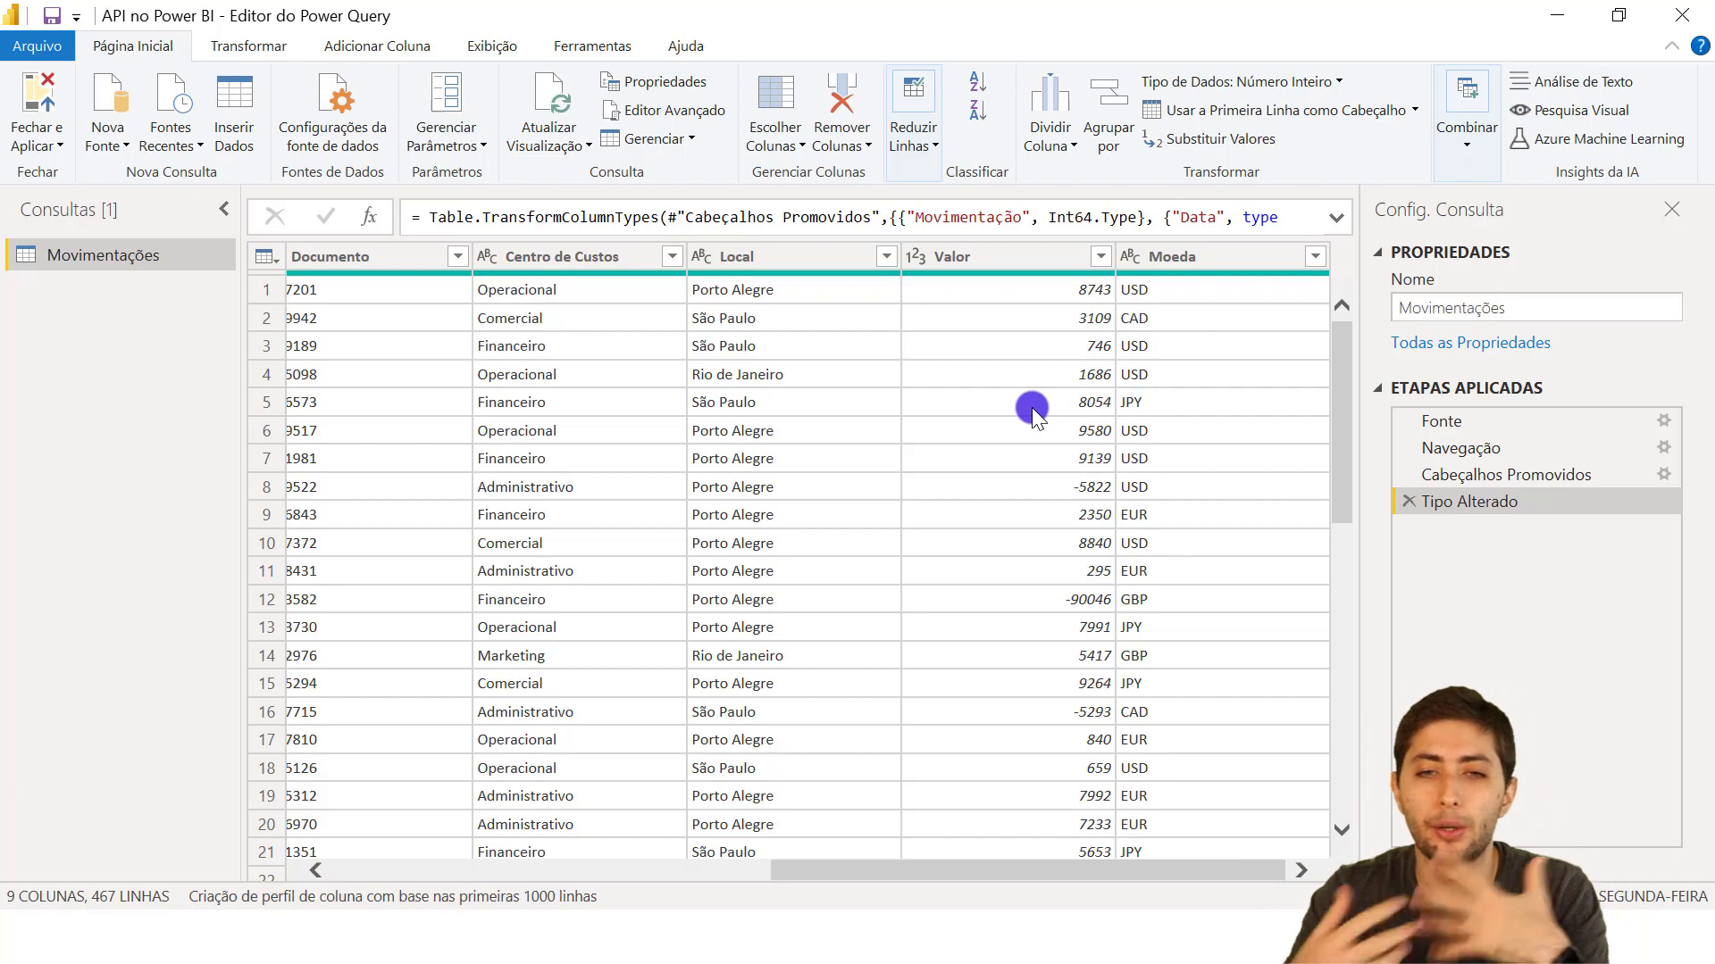
pyautogui.click(821, 254)
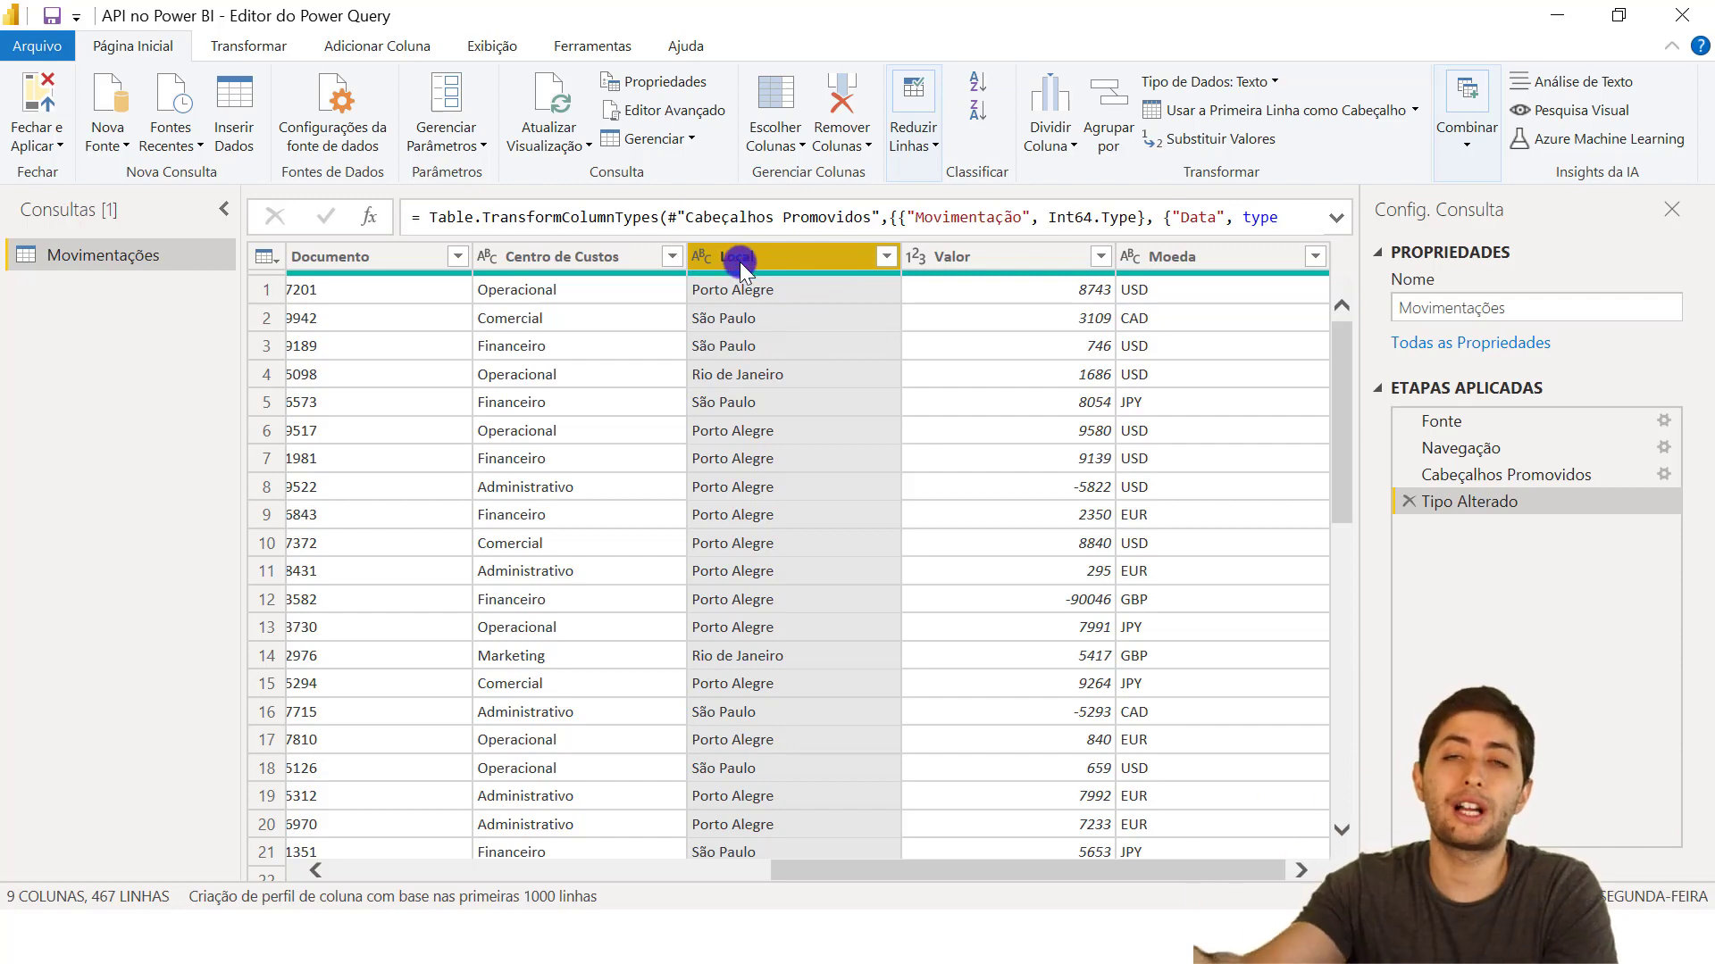
pyautogui.press('Delete')
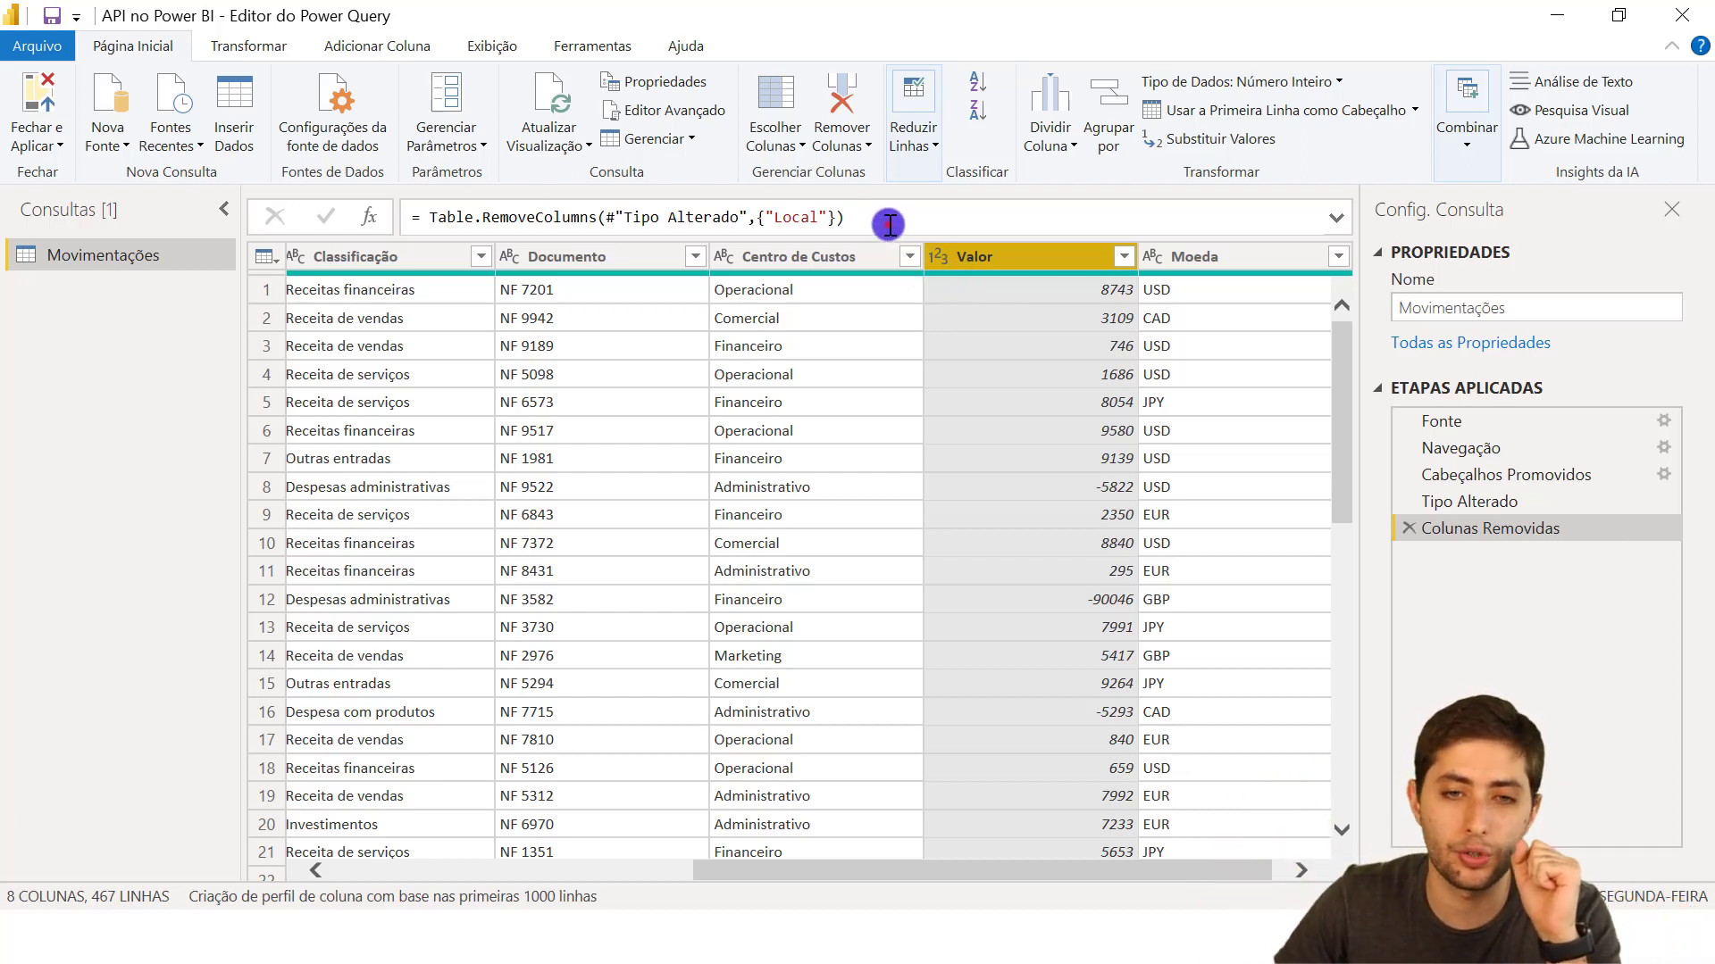
# Hide the formula bar in Power Query Editor and display it again
pyautogui.moveTo(888, 223); pyautogui.dragTo(384, 201)
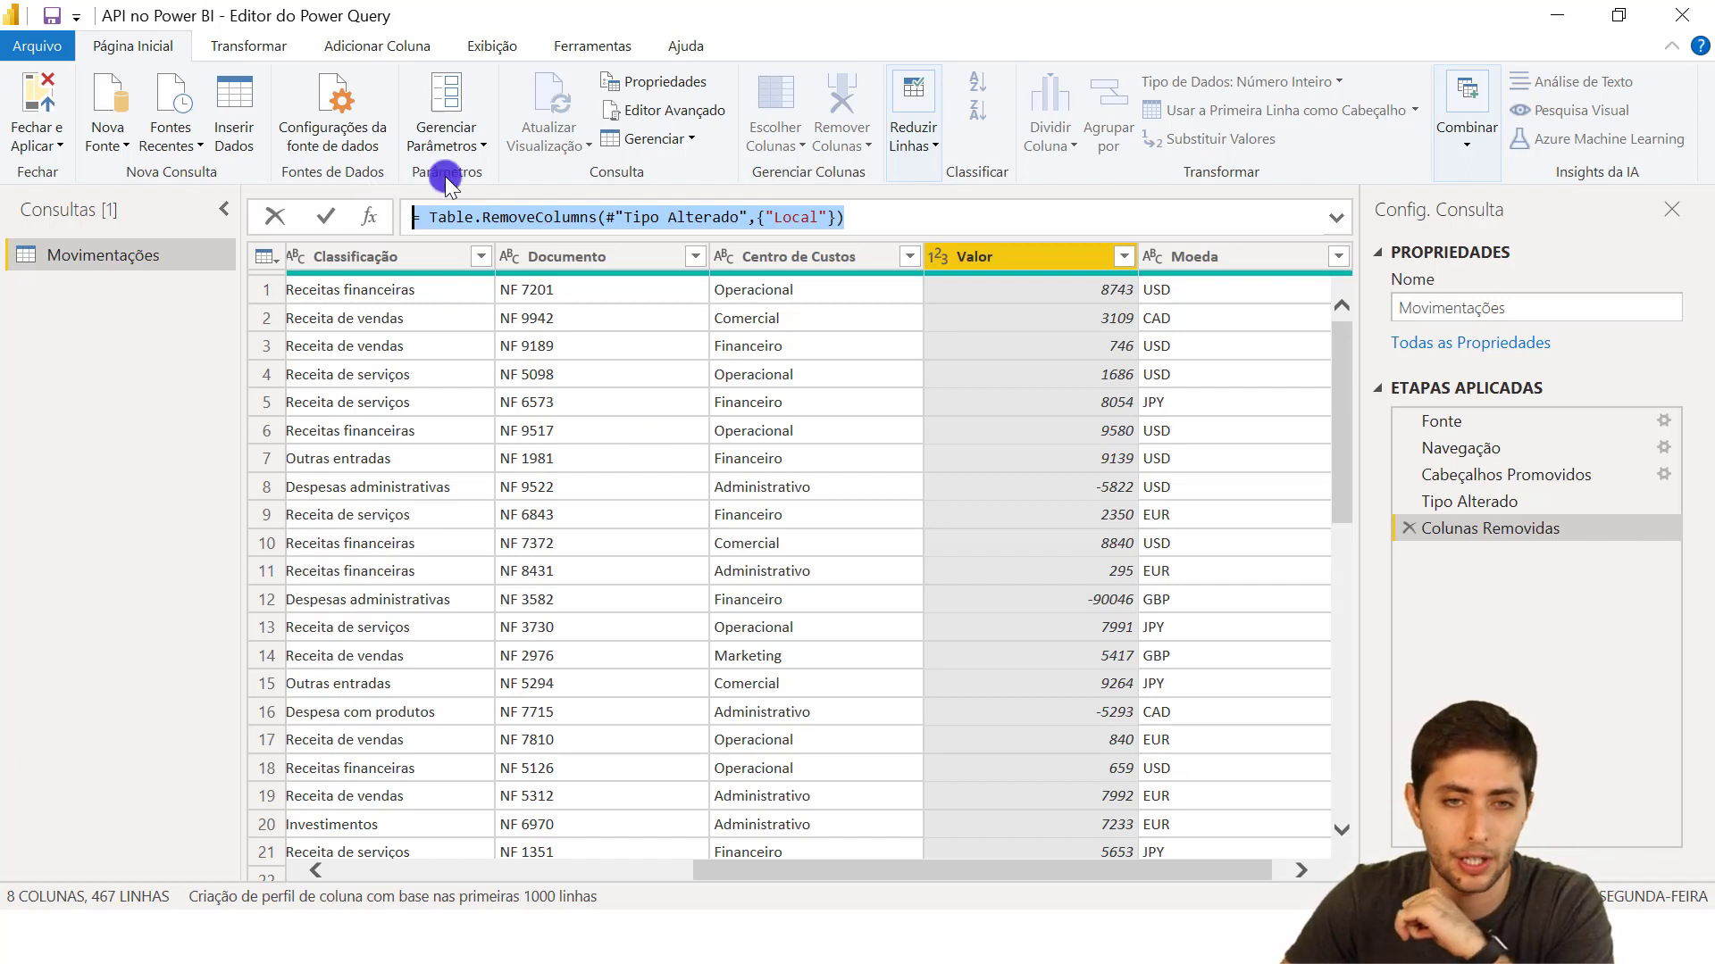
pyautogui.click(494, 46)
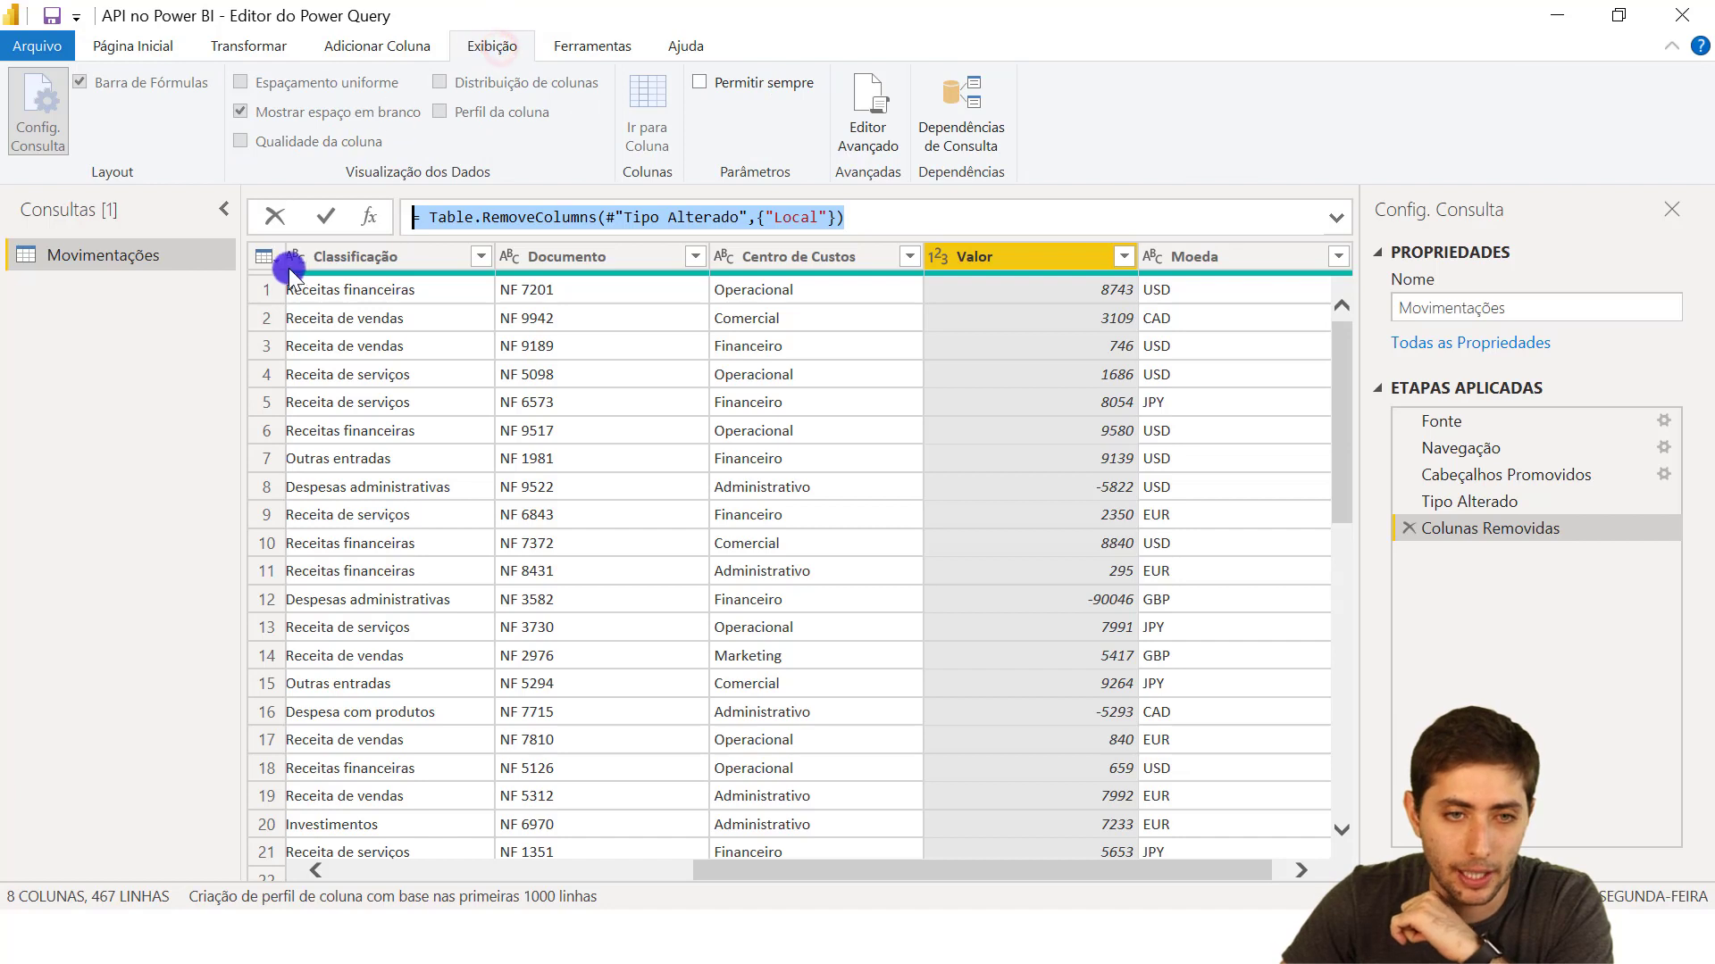
pyautogui.click(159, 377)
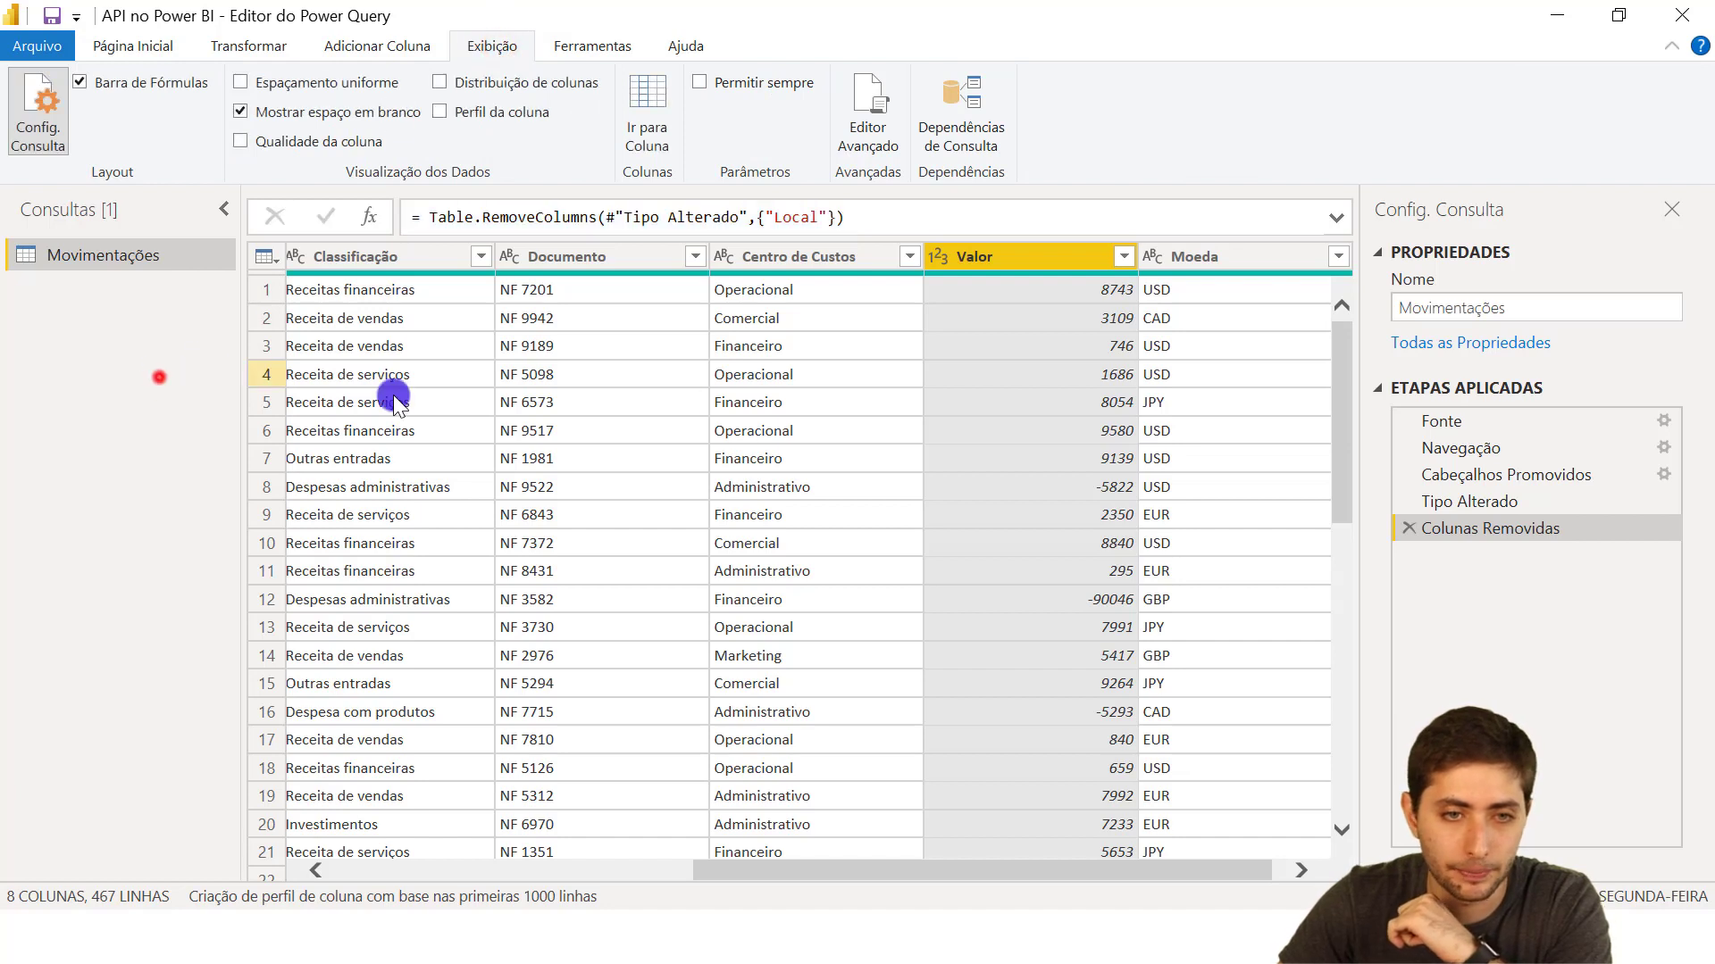
pyautogui.click(80, 82)
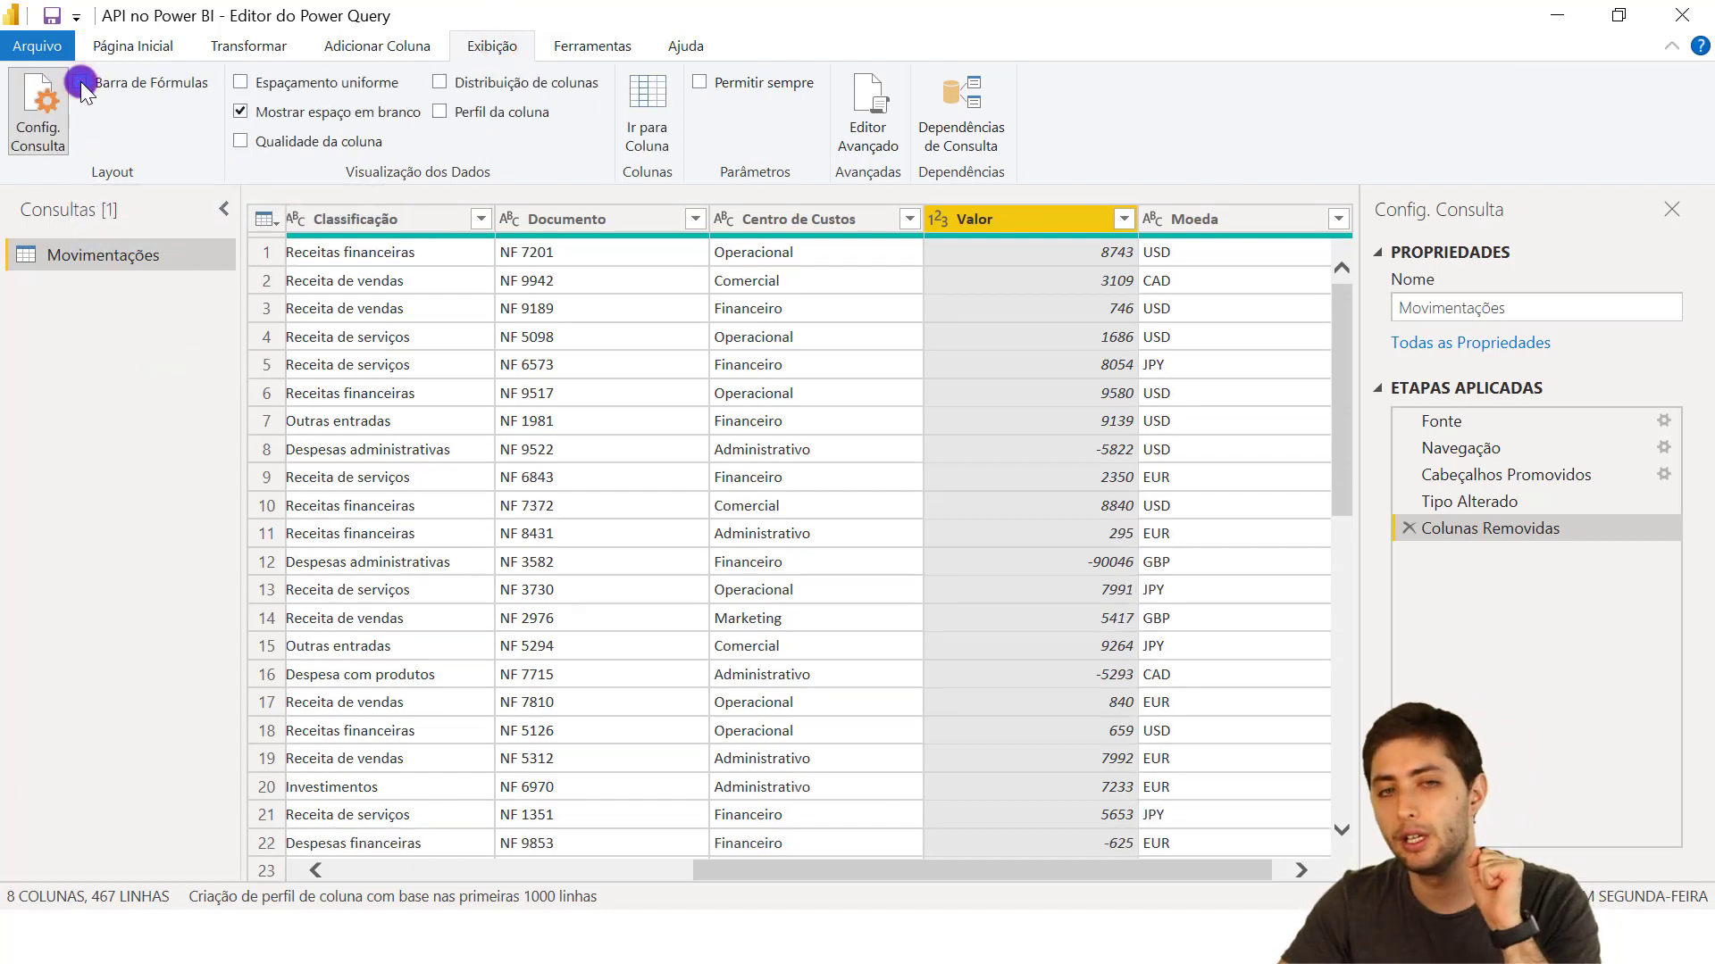
pyautogui.click(81, 82)
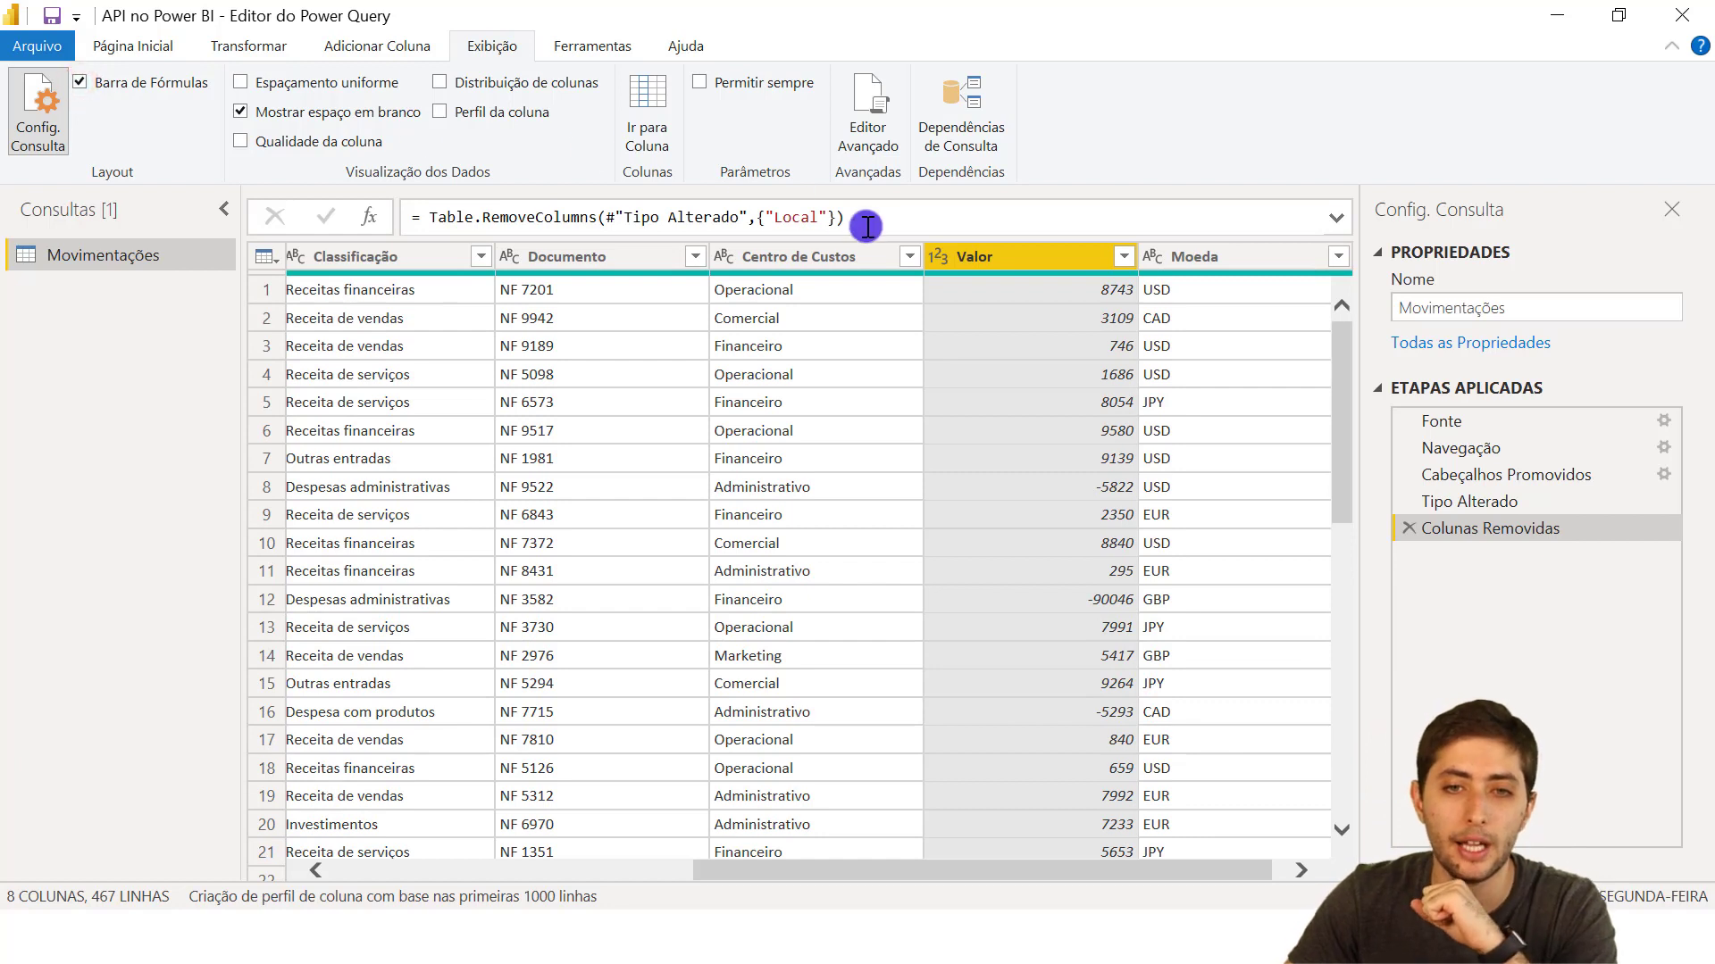
# Examine the Table.RemoveColumns formula of the Colunas Removidas step without changing it
pyautogui.moveTo(866, 226); pyautogui.dragTo(602, 216)
pyautogui.click(456, 218)
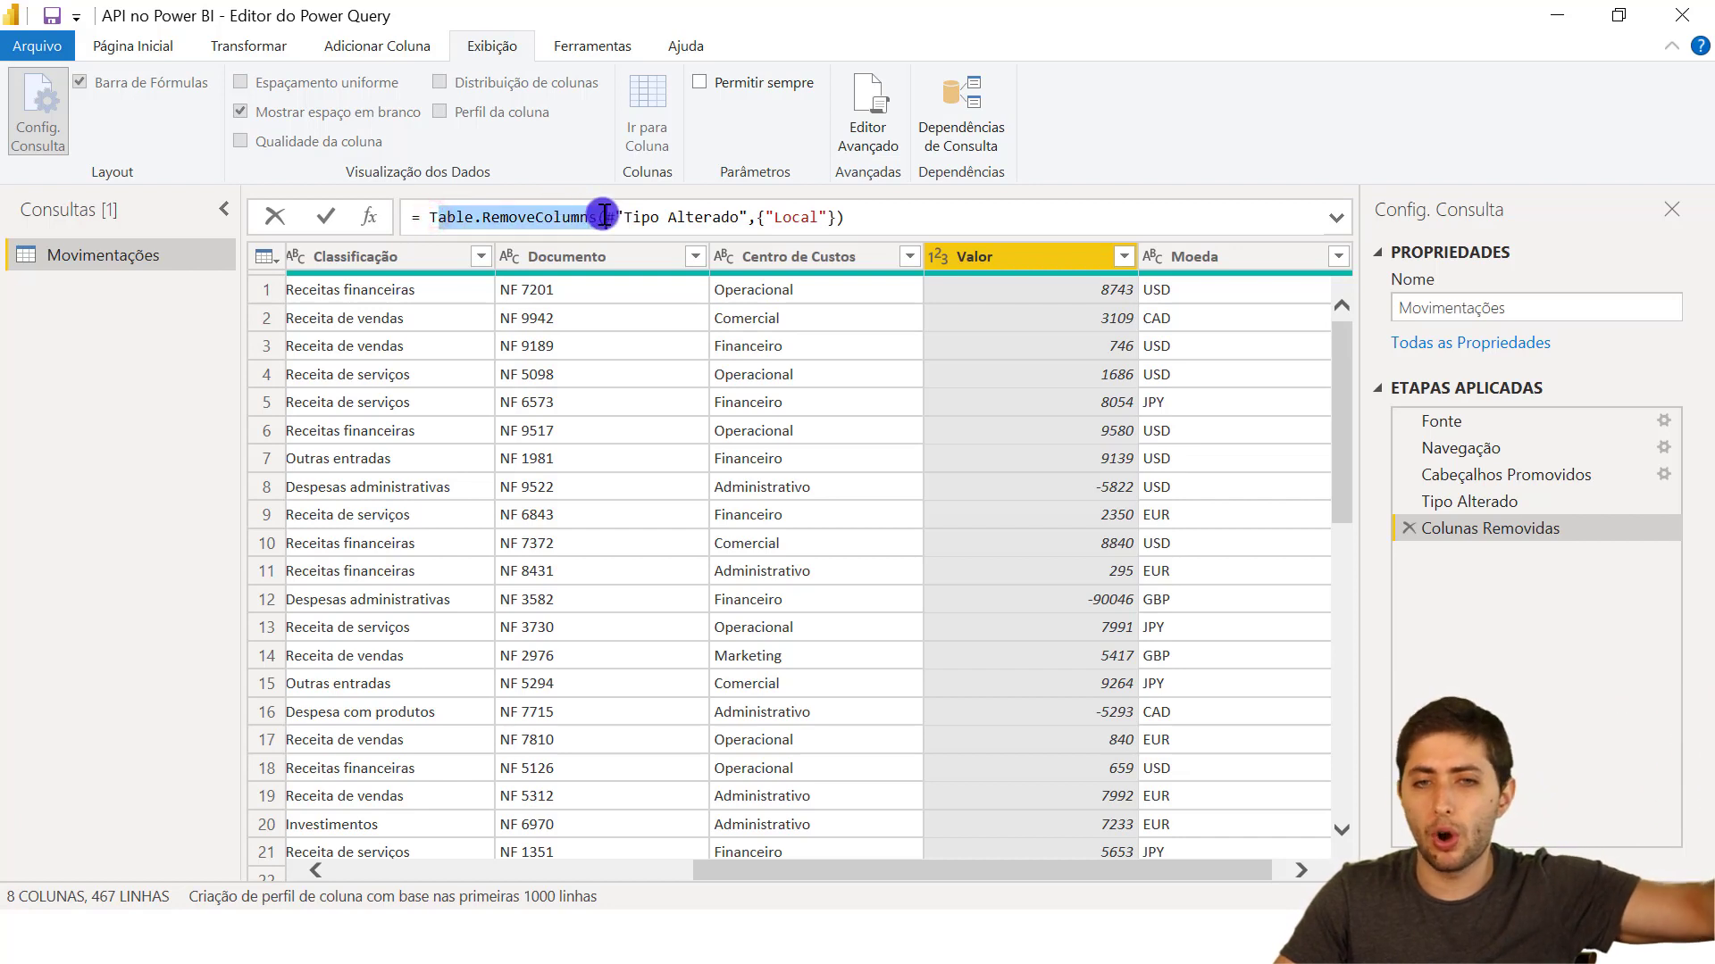
pyautogui.click(862, 216)
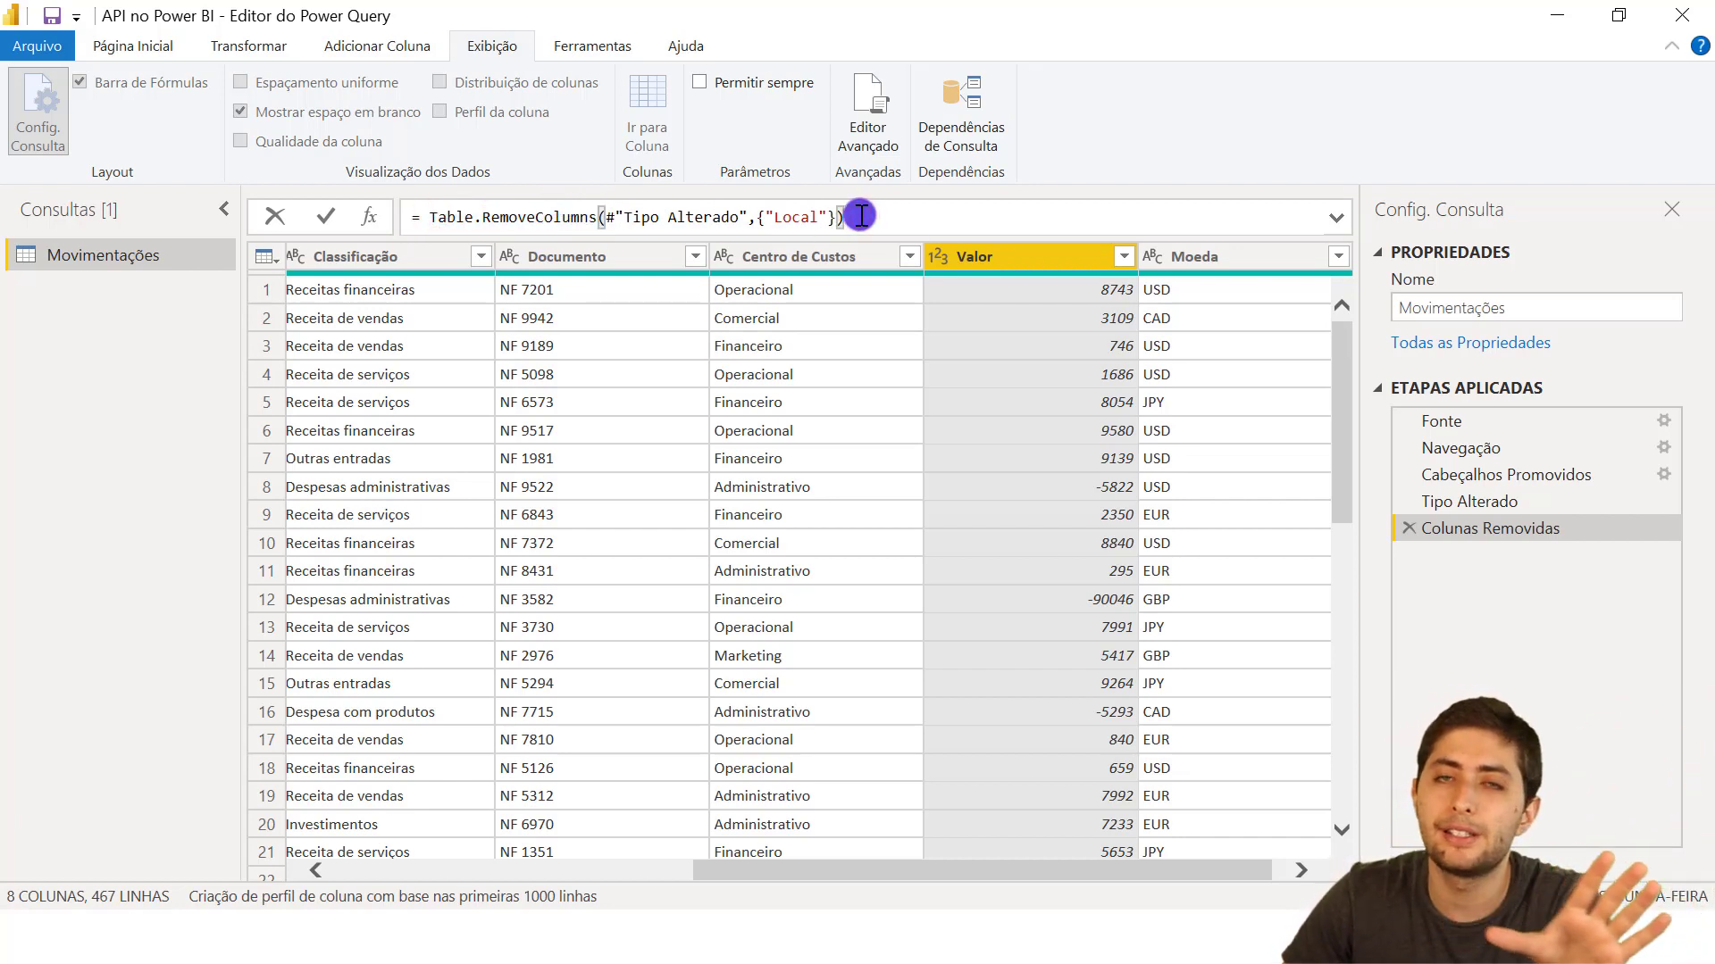
pyautogui.moveTo(860, 216); pyautogui.dragTo(384, 224)
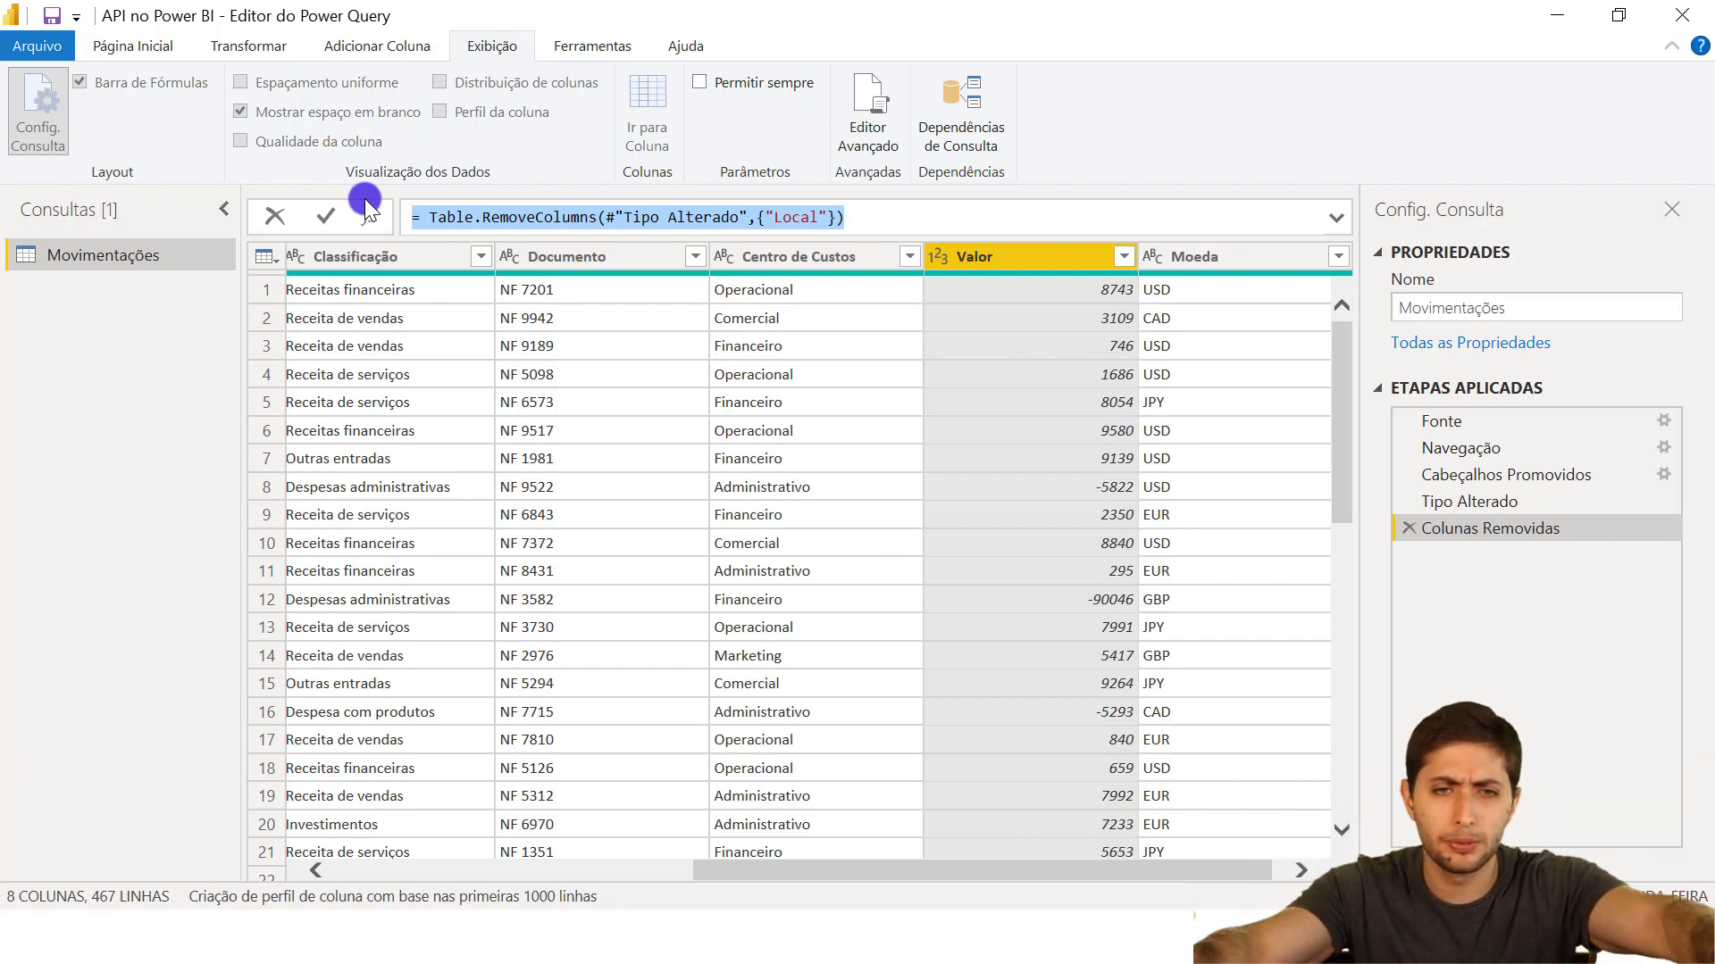
pyautogui.click(965, 211)
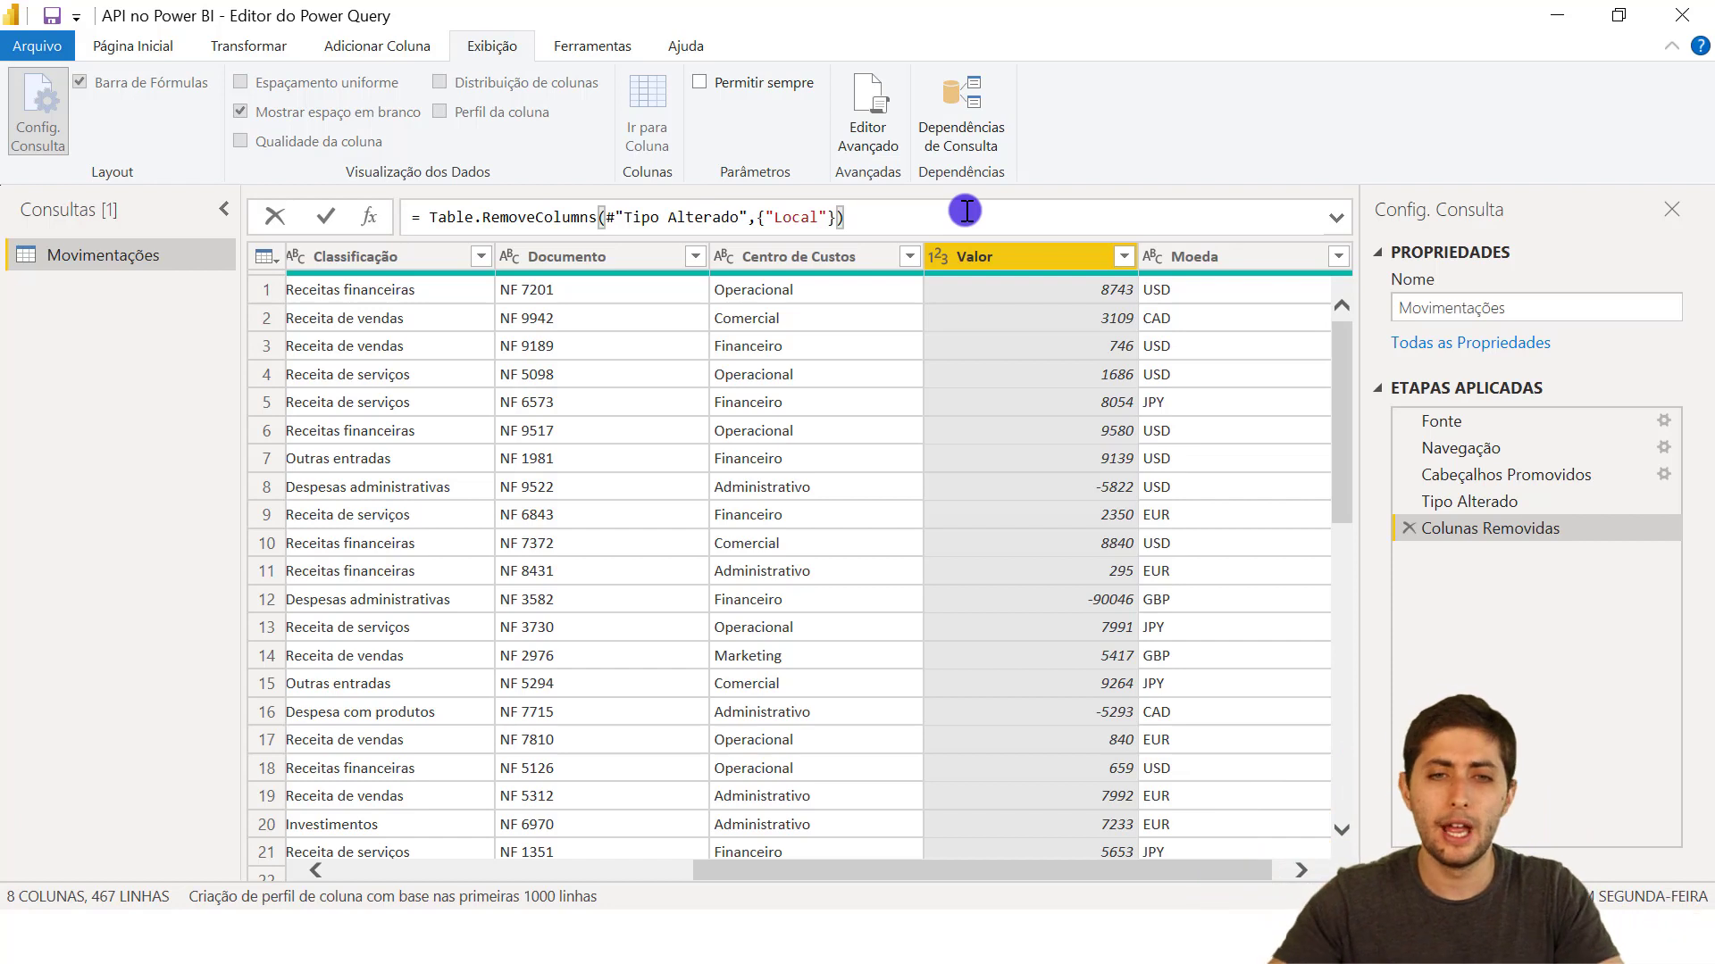
# Inspect the function name and the "Local" argument in the Table.RemoveColumns formula, selecting each part and the whole expression
pyautogui.moveTo(429, 216); pyautogui.dragTo(601, 216)
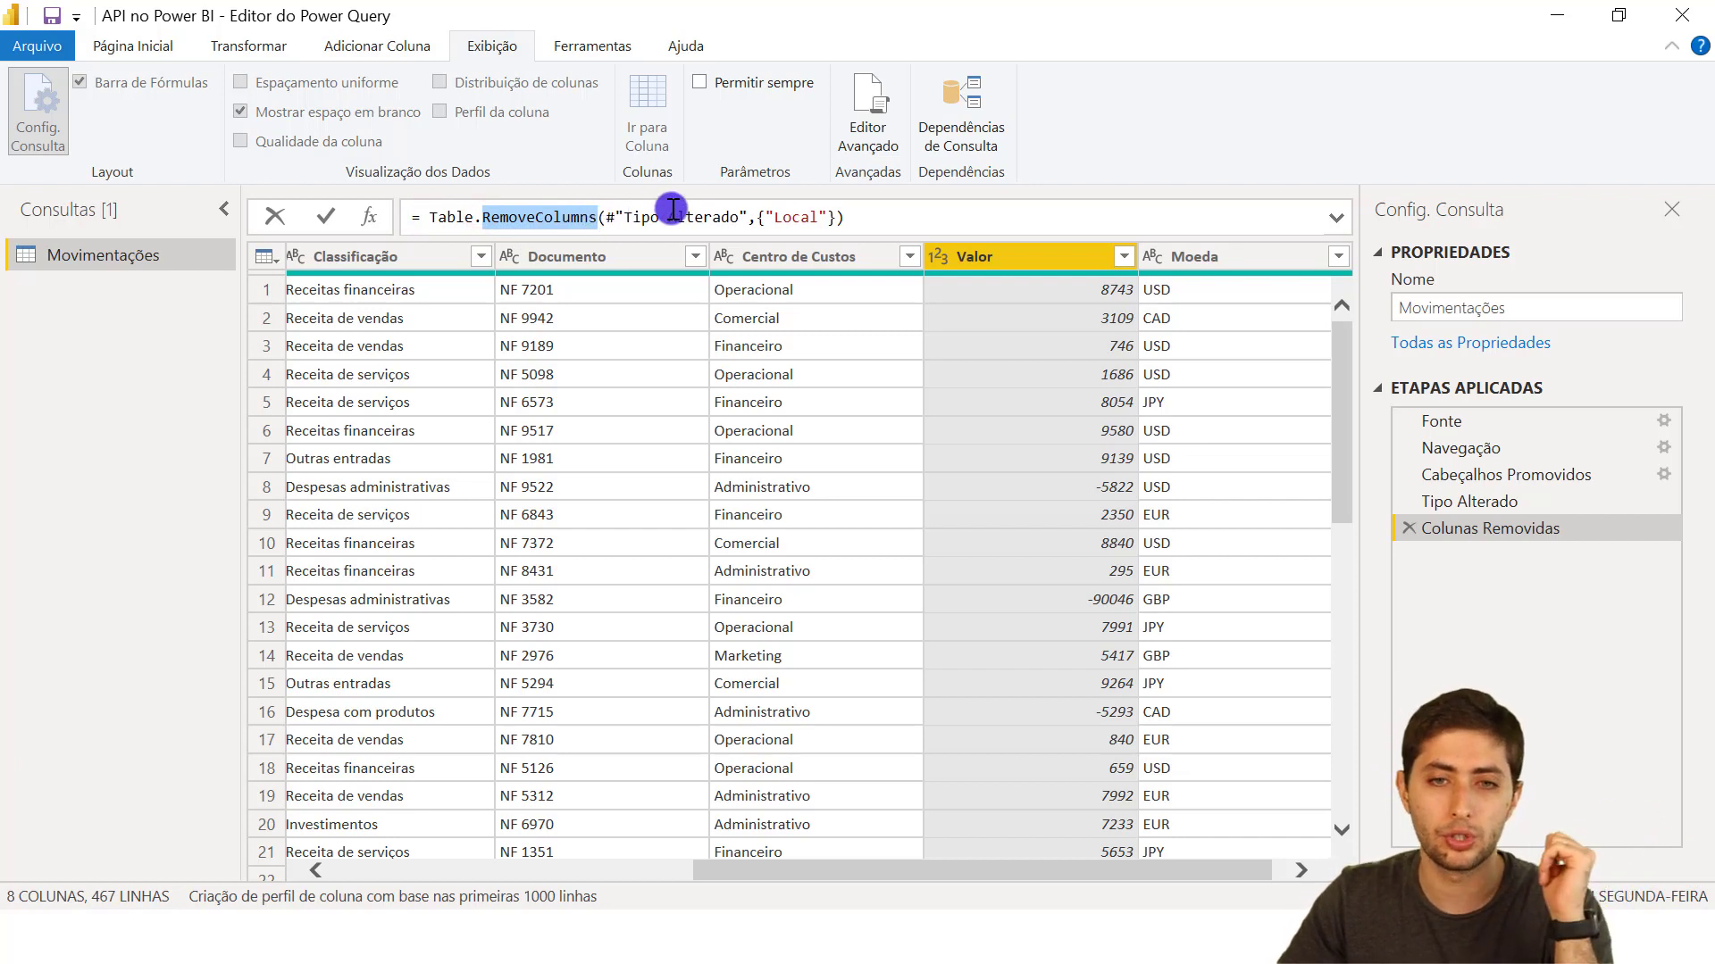
pyautogui.moveTo(765, 219); pyautogui.dragTo(840, 217)
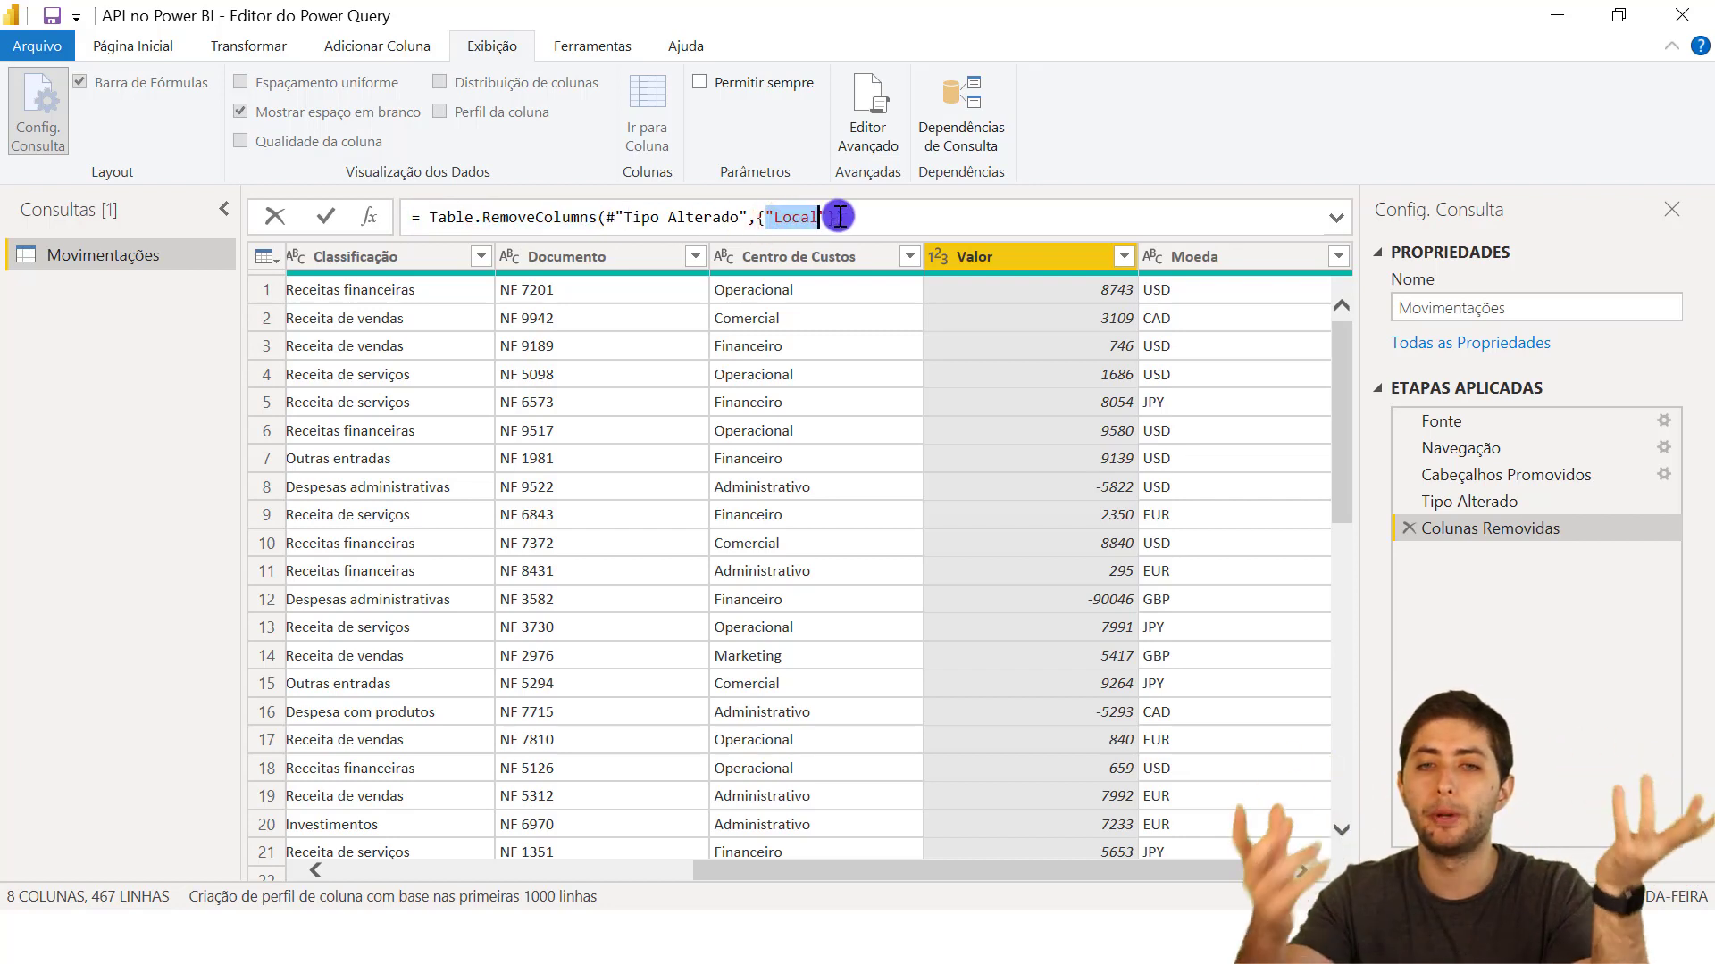
pyautogui.click(877, 223)
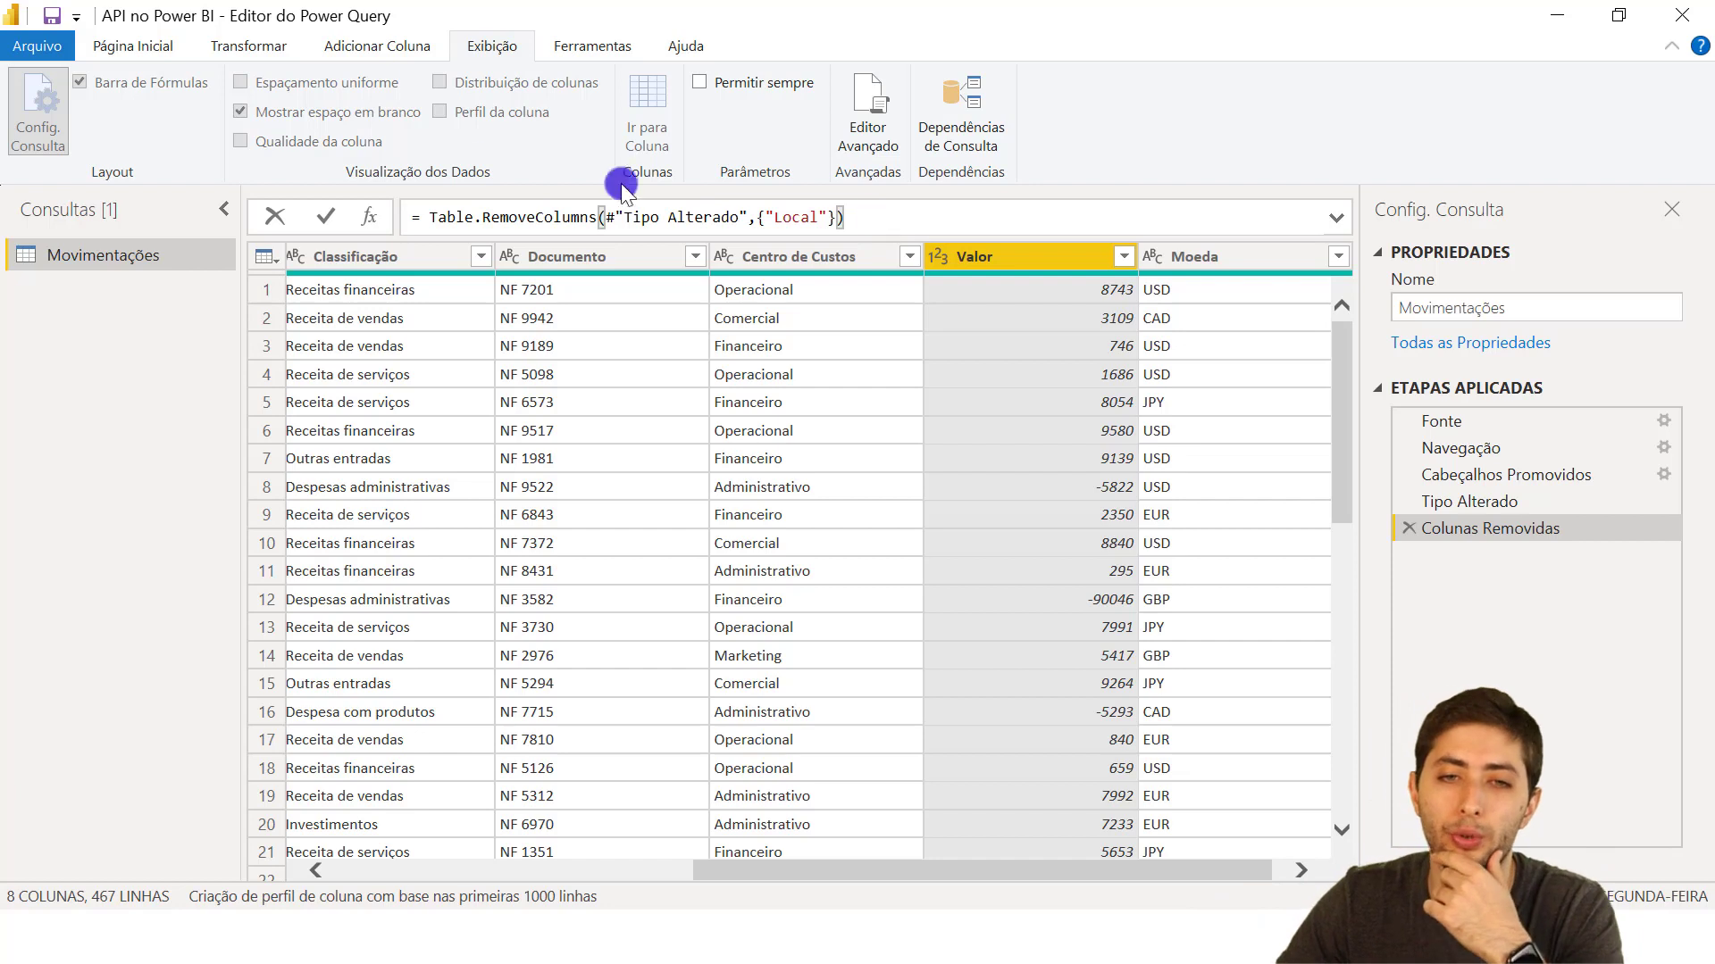
pyautogui.moveTo(879, 223)
pyautogui.mouseDown()
pyautogui.moveTo(594, 205)
pyautogui.moveTo(371, 225)
pyautogui.mouseUp()
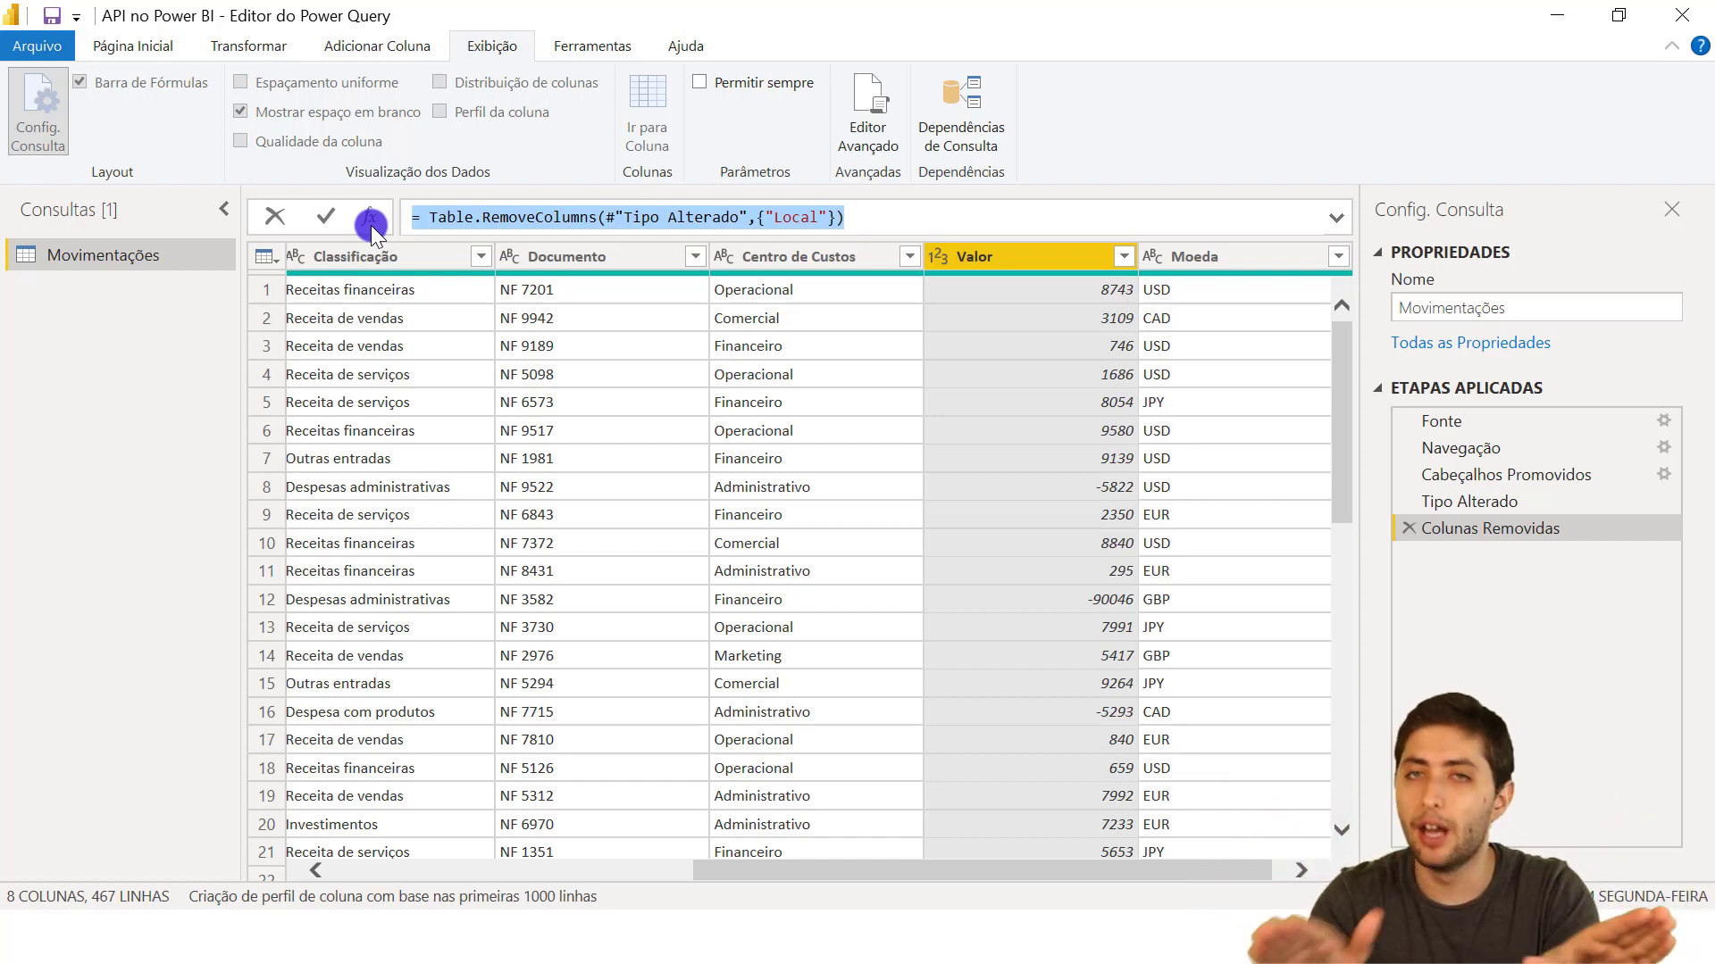
# Switch to the community thread in the browser, dismiss the survey invitation, and return to Power Query Editor
pyautogui.click(895, 936)
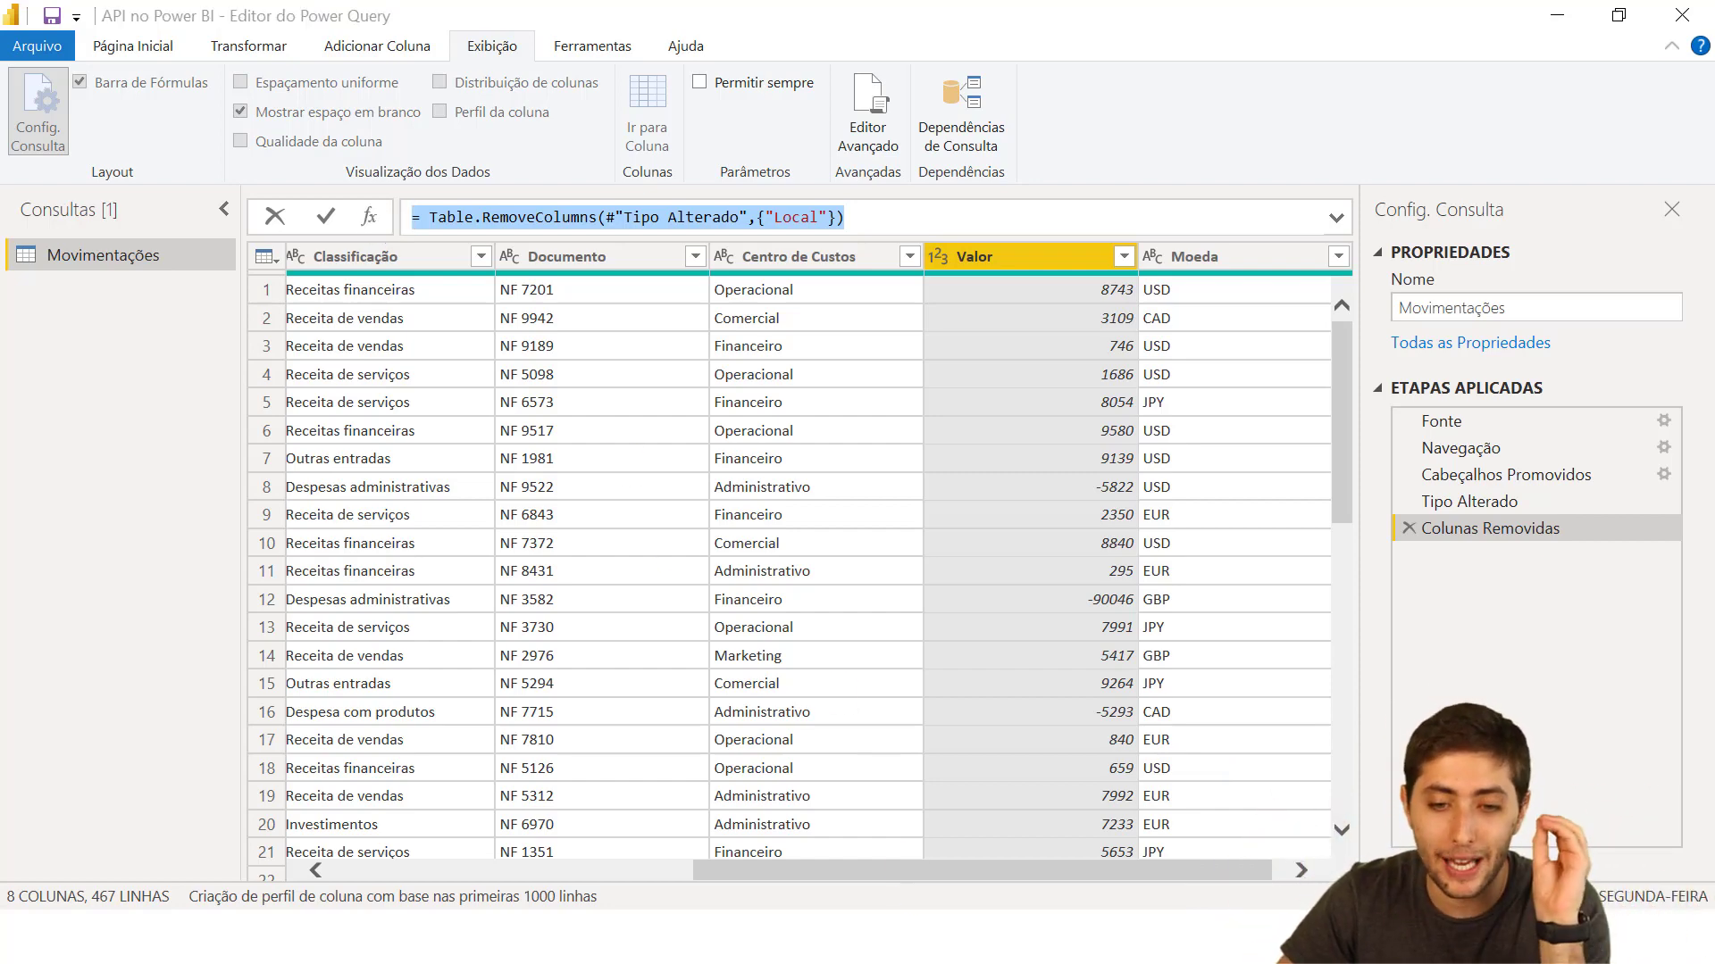
pyautogui.click(944, 871)
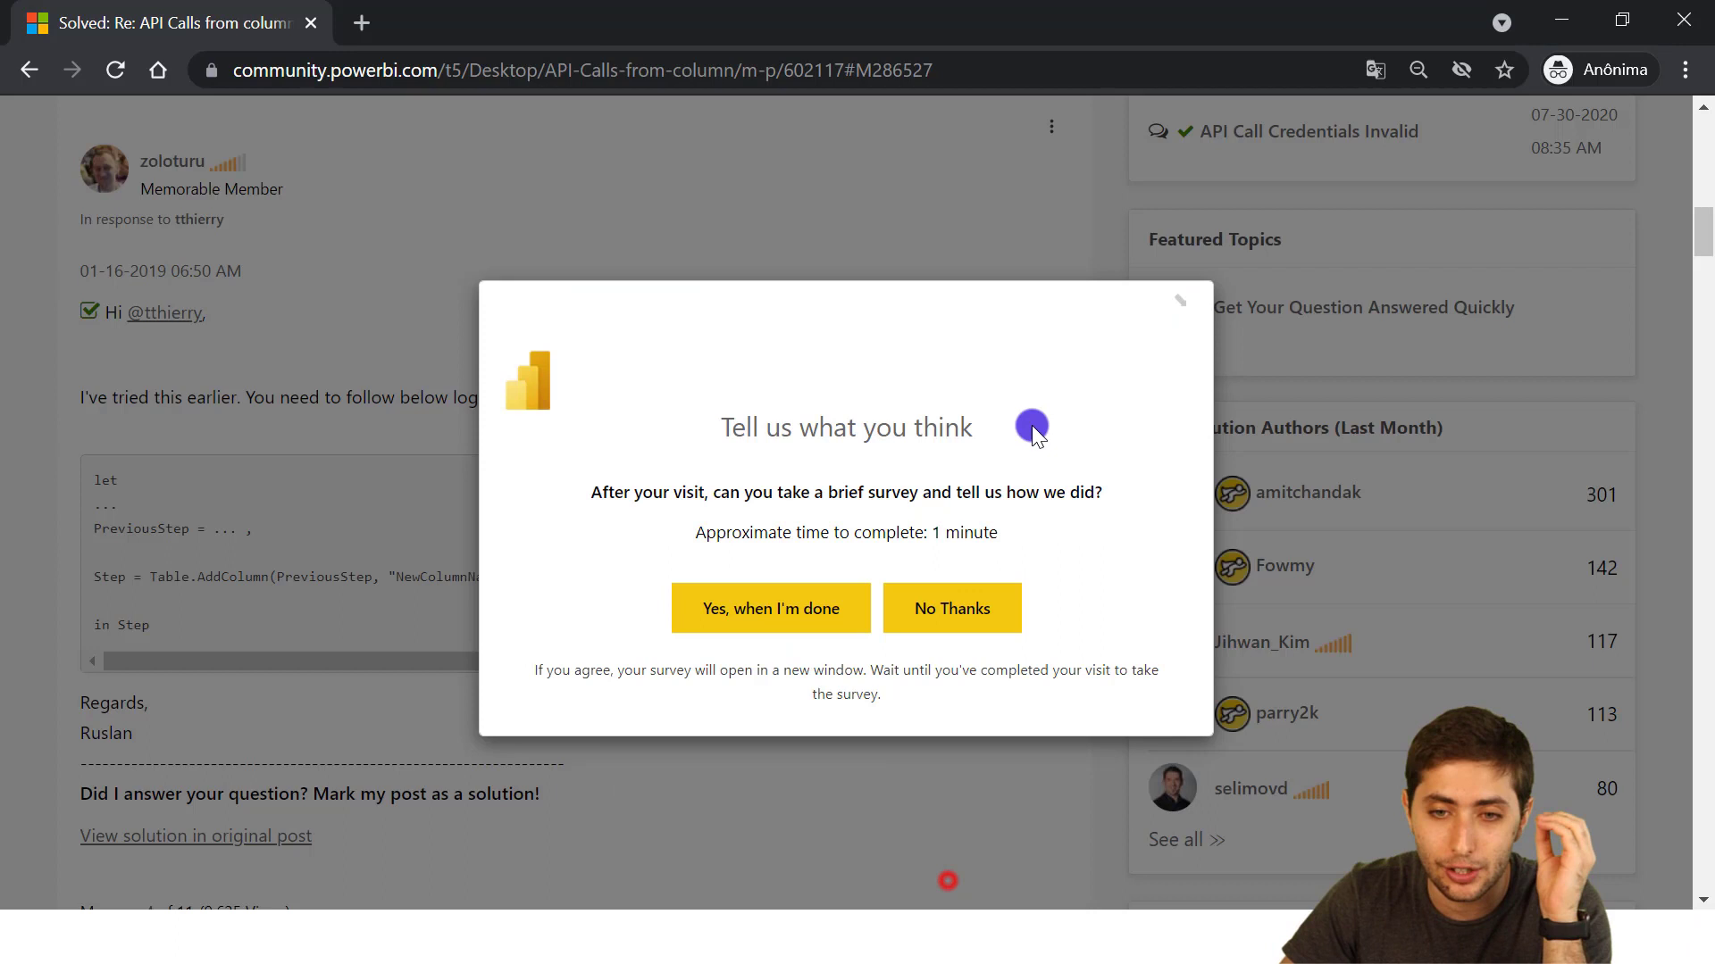
pyautogui.click(1187, 308)
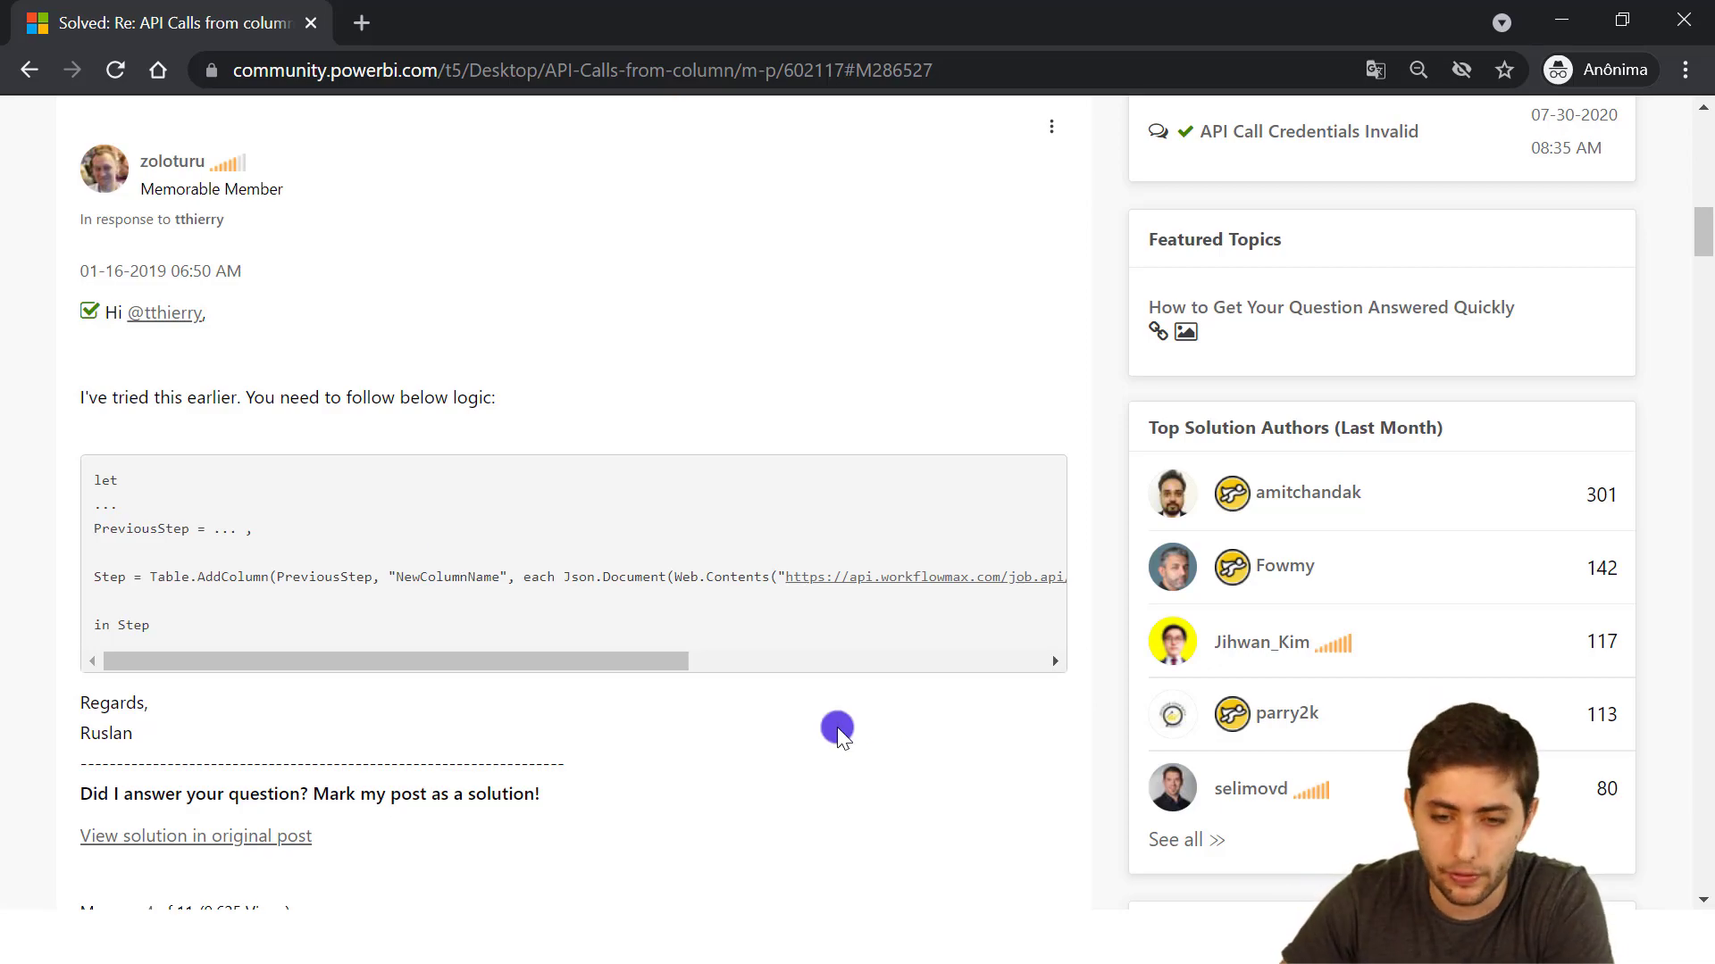
pyautogui.click(1088, 870)
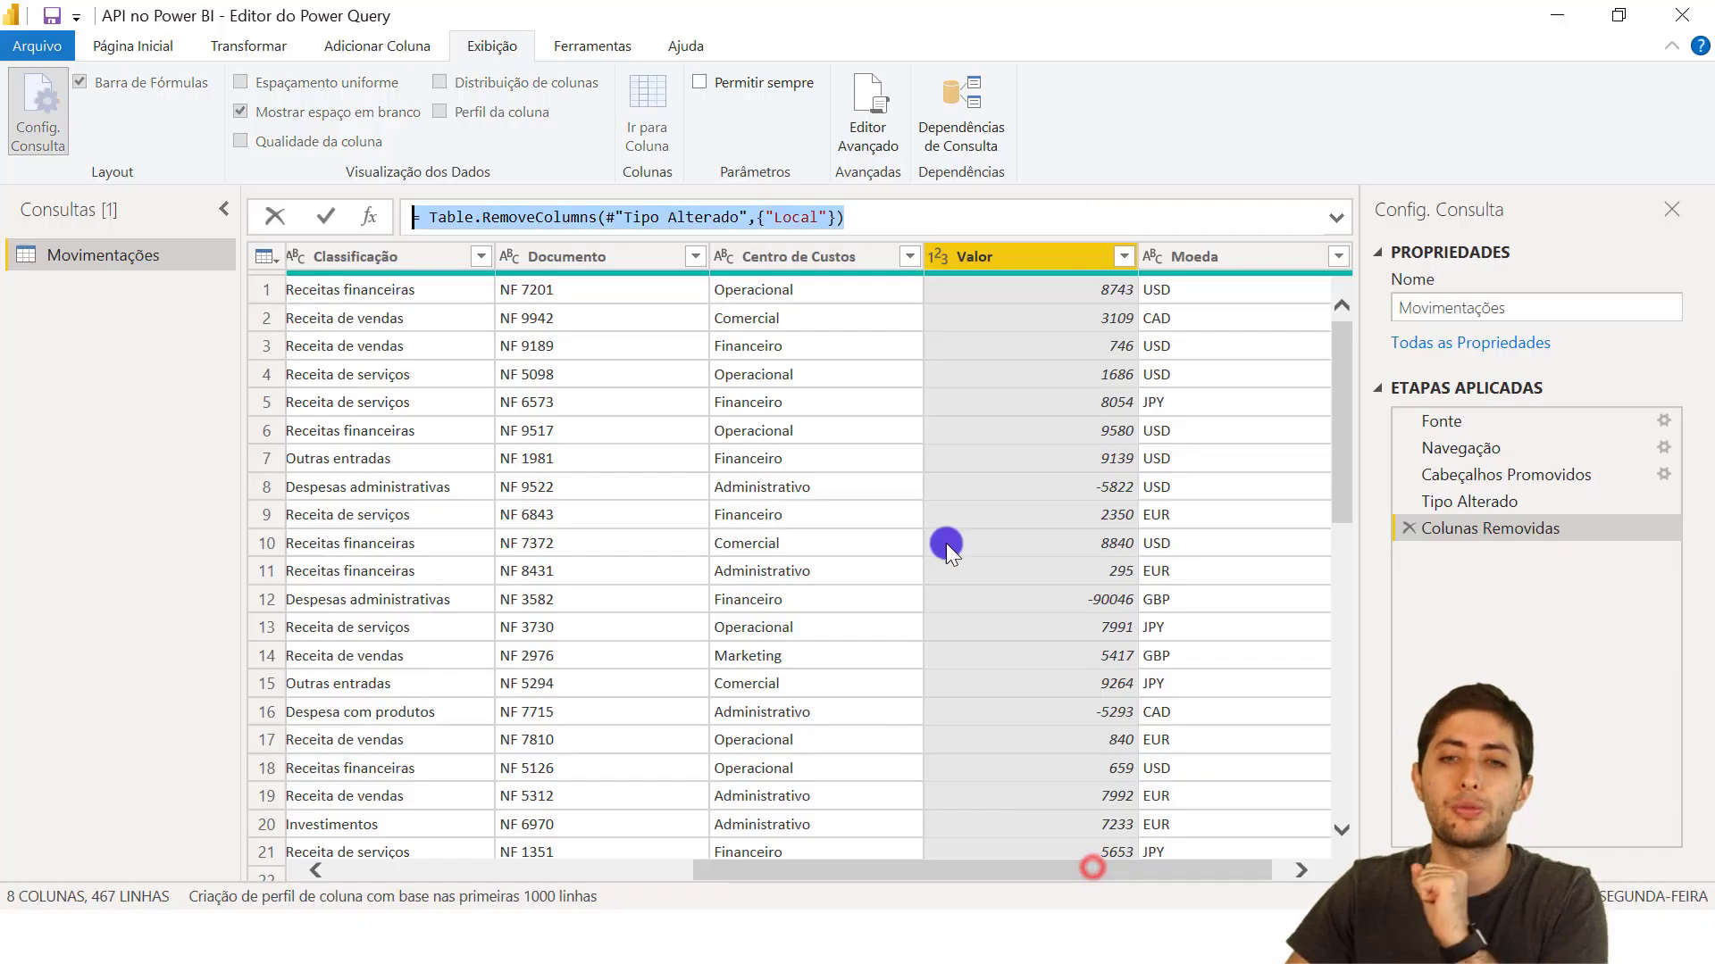
# Review the formulas of the applied steps from Fonte to Tipo Alterado, ending on Colunas Removidas
pyautogui.click(1480, 425)
pyautogui.click(1486, 449)
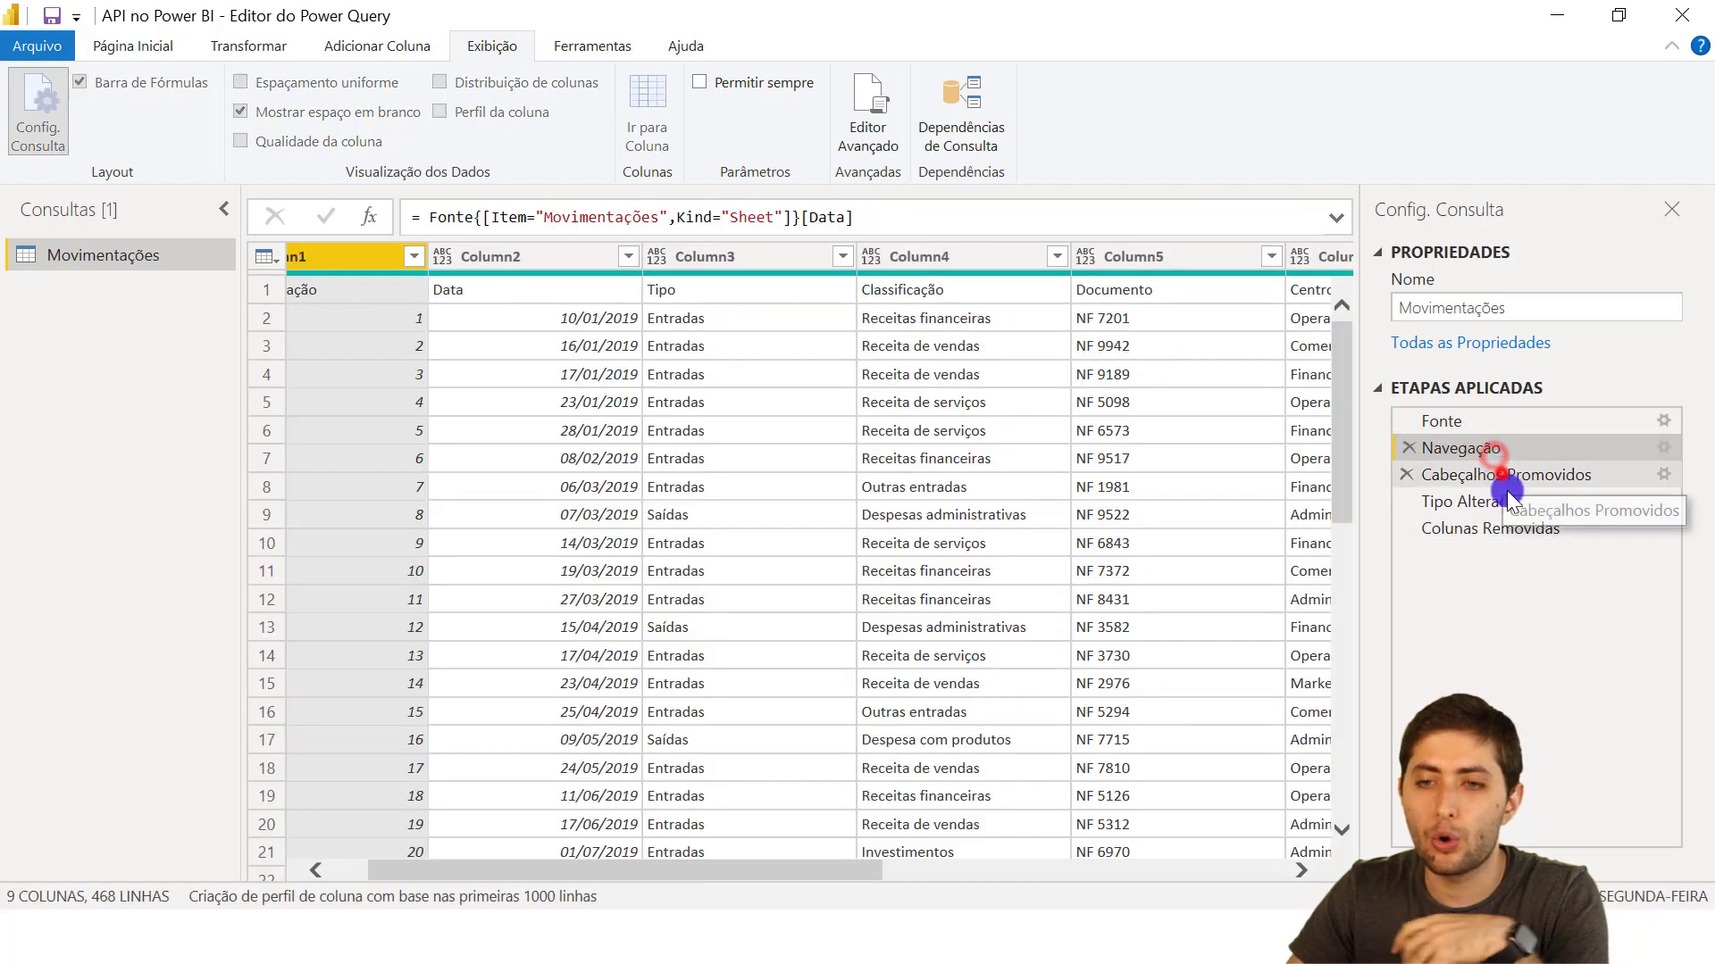
pyautogui.click(1500, 474)
pyautogui.click(1515, 531)
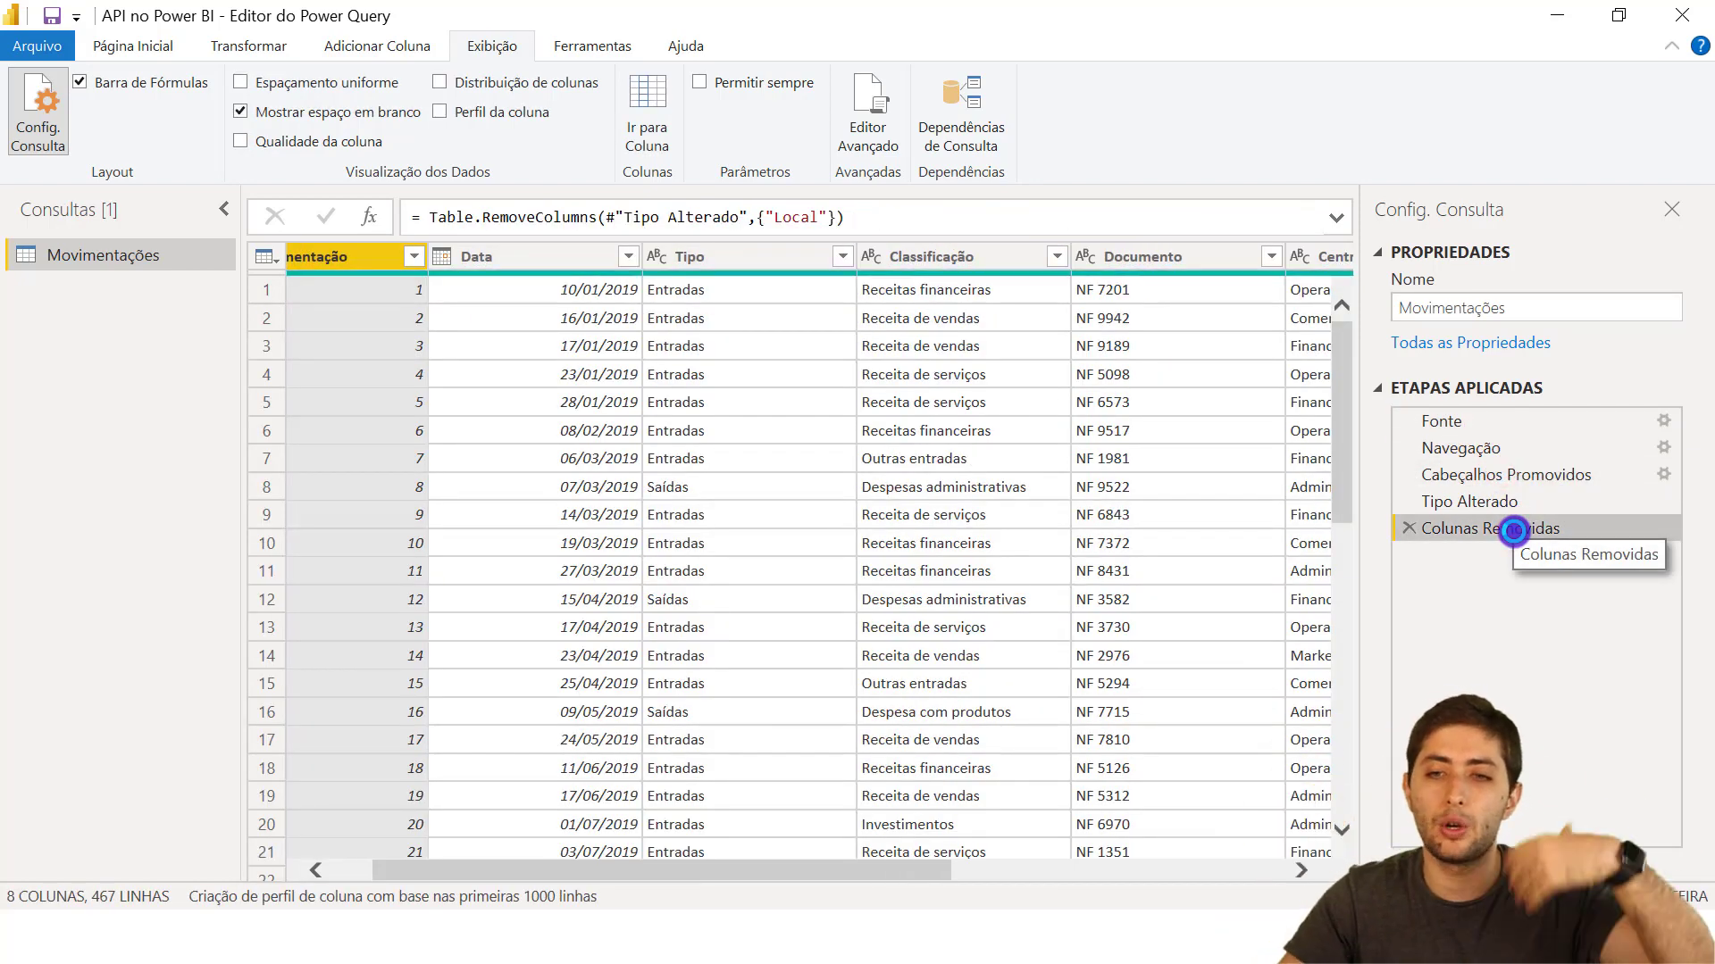
pyautogui.click(1566, 496)
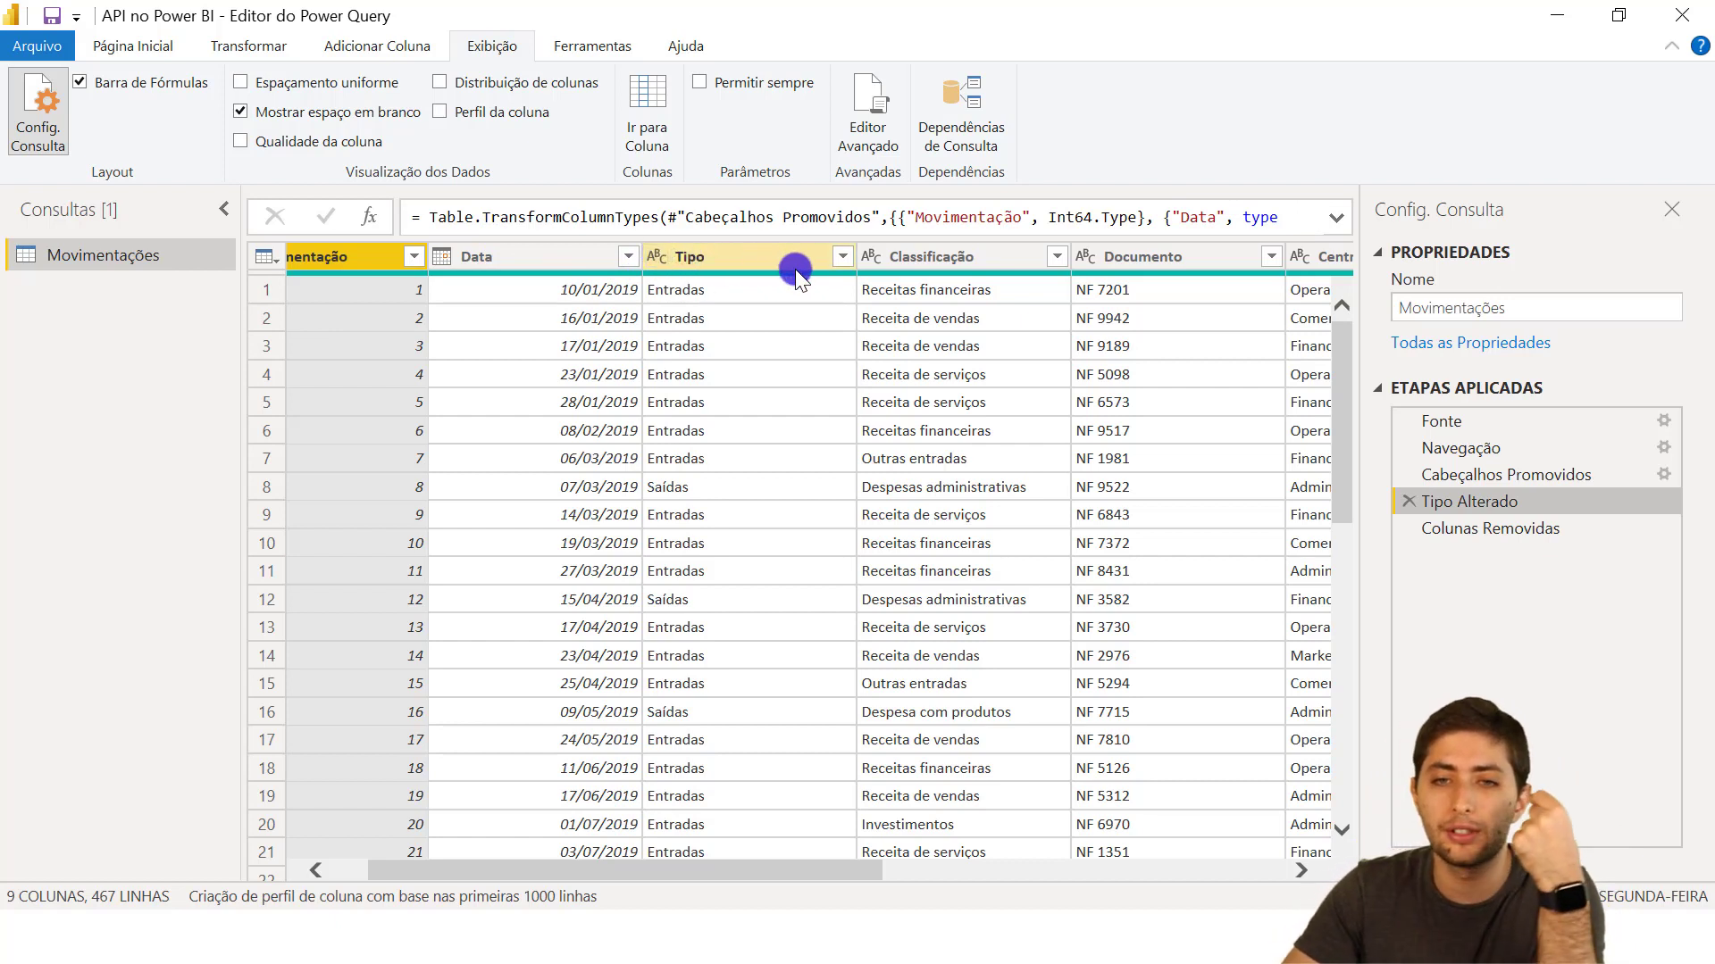
pyautogui.moveTo(1483, 528); pyautogui.dragTo(1484, 479)
pyautogui.click(1488, 470)
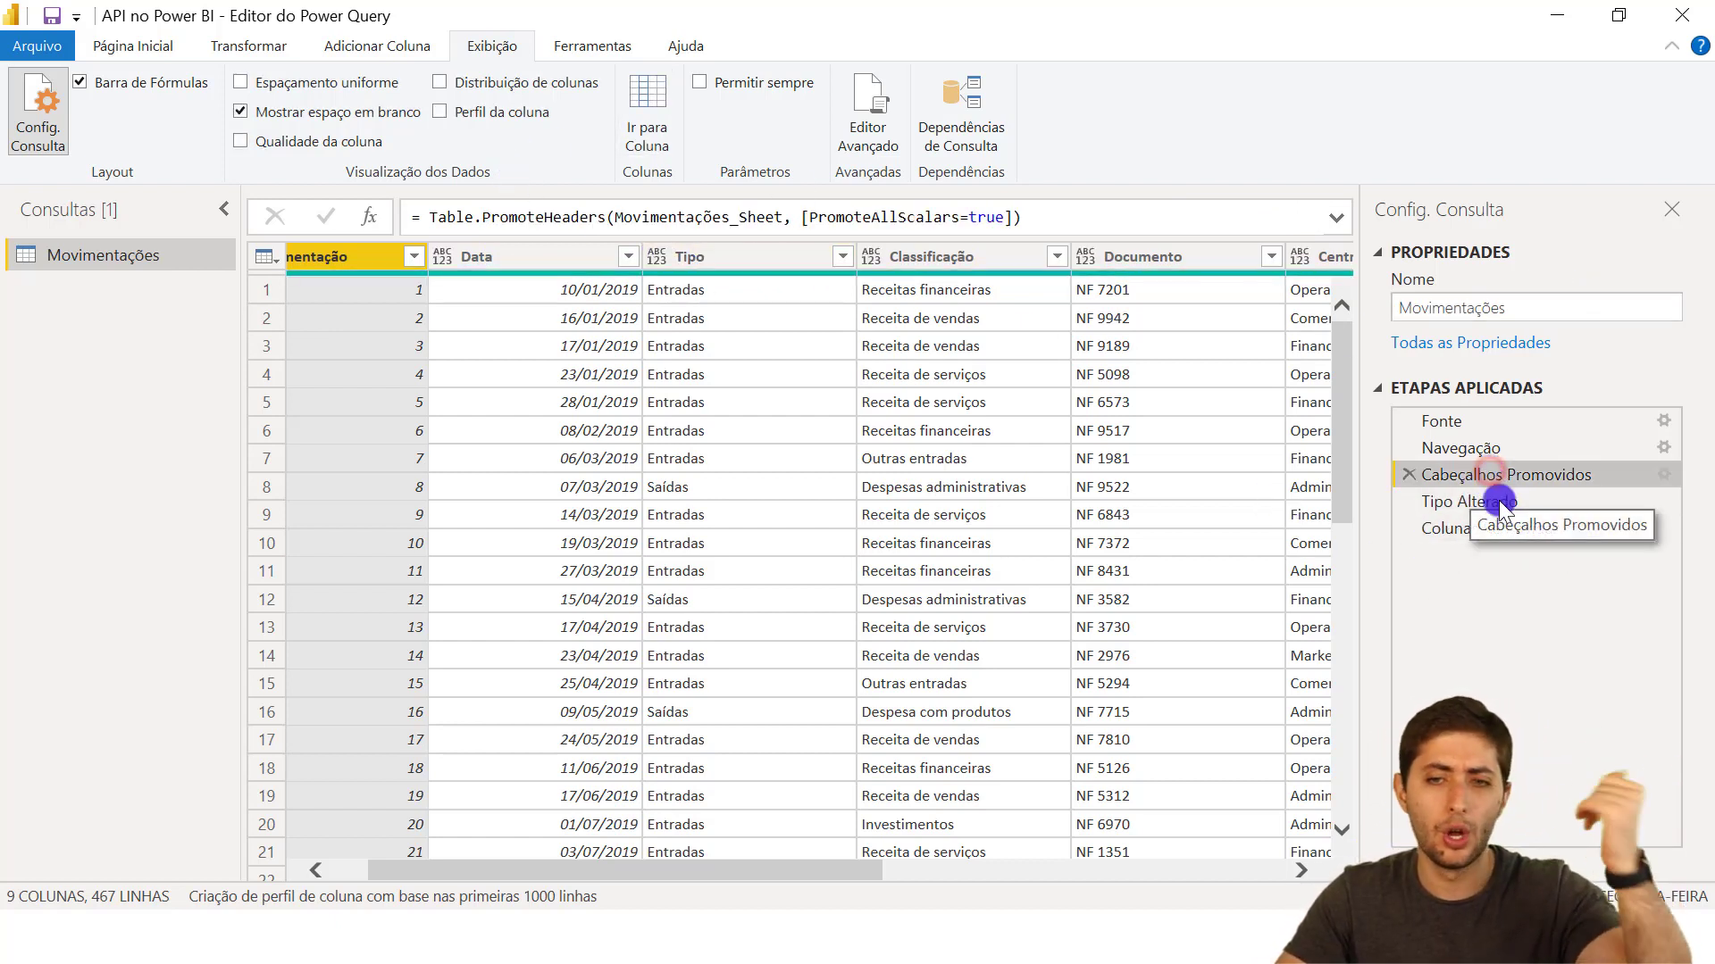
pyautogui.click(1508, 531)
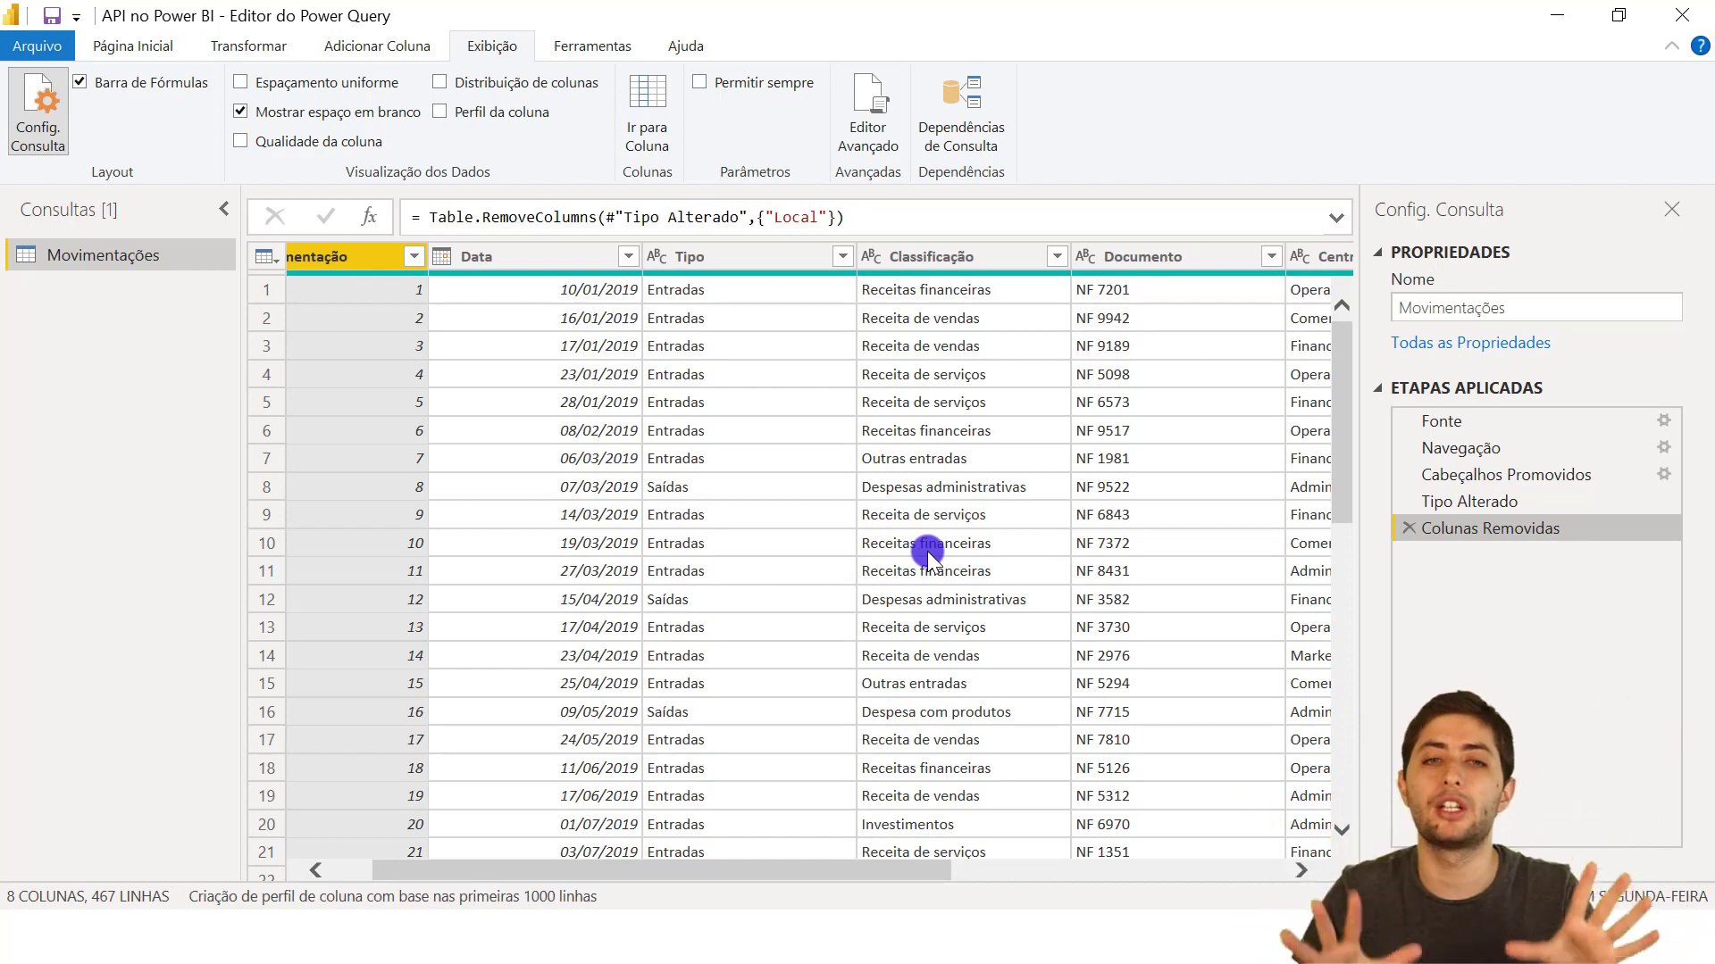
# Open the Movimentações query in the Advanced Editor, maximize it, and examine the let and in sections of its M code
pyautogui.click(159, 47)
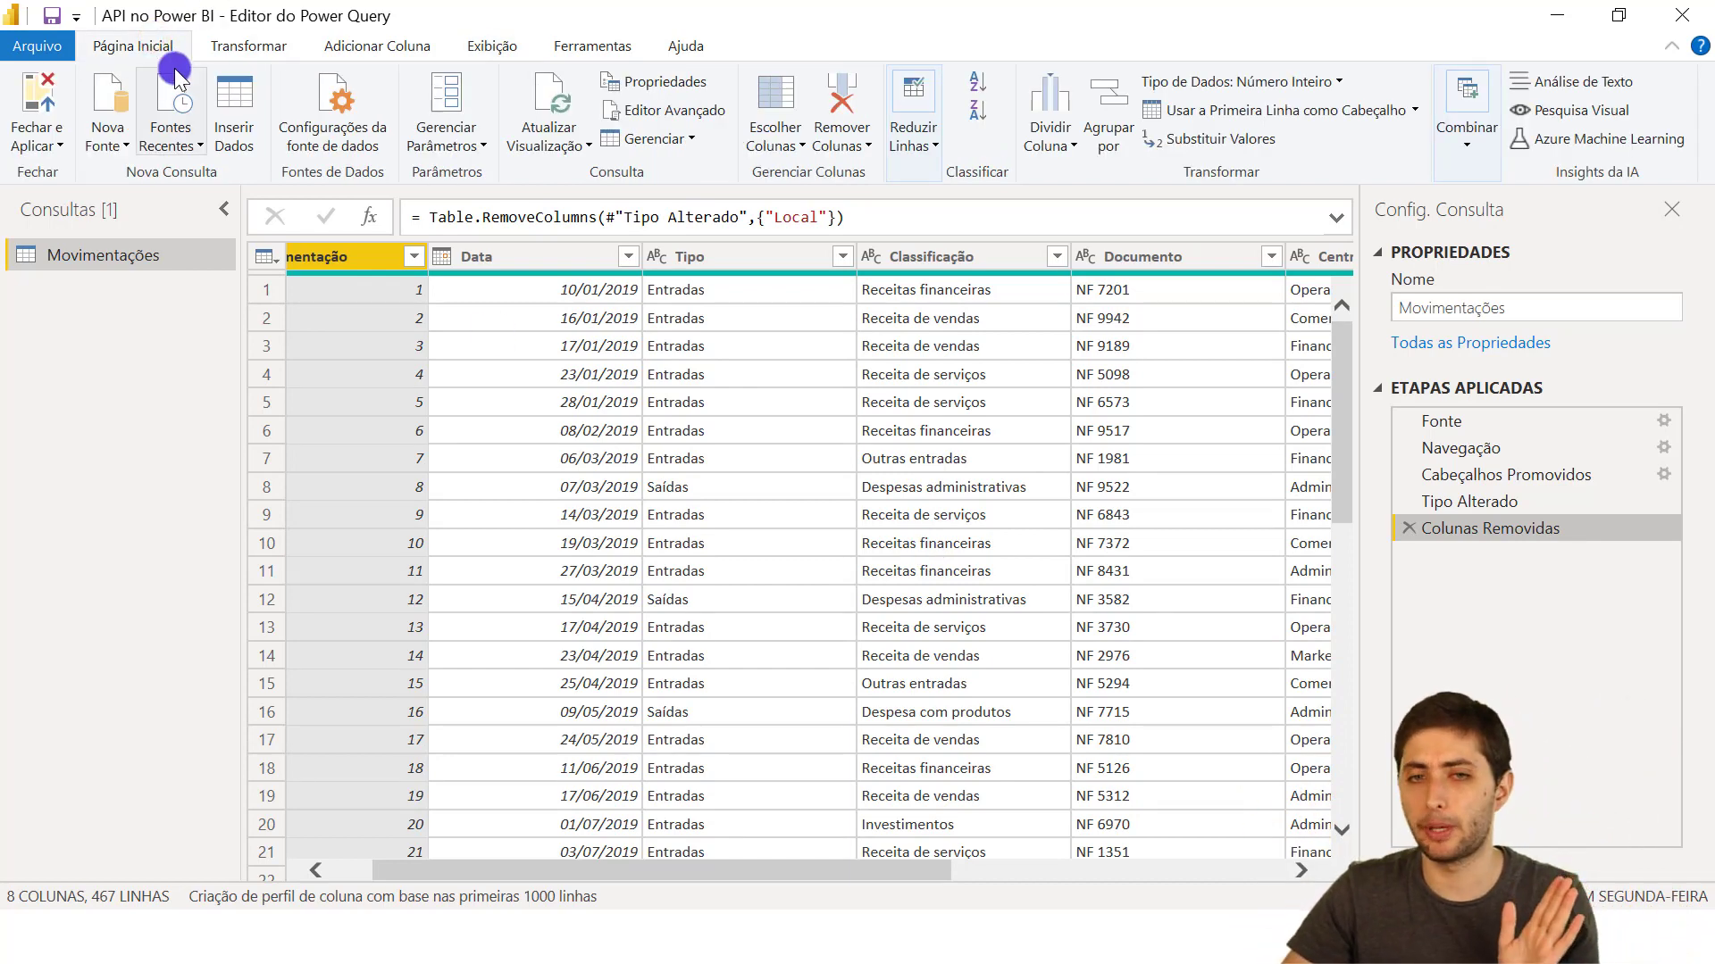
pyautogui.click(646, 114)
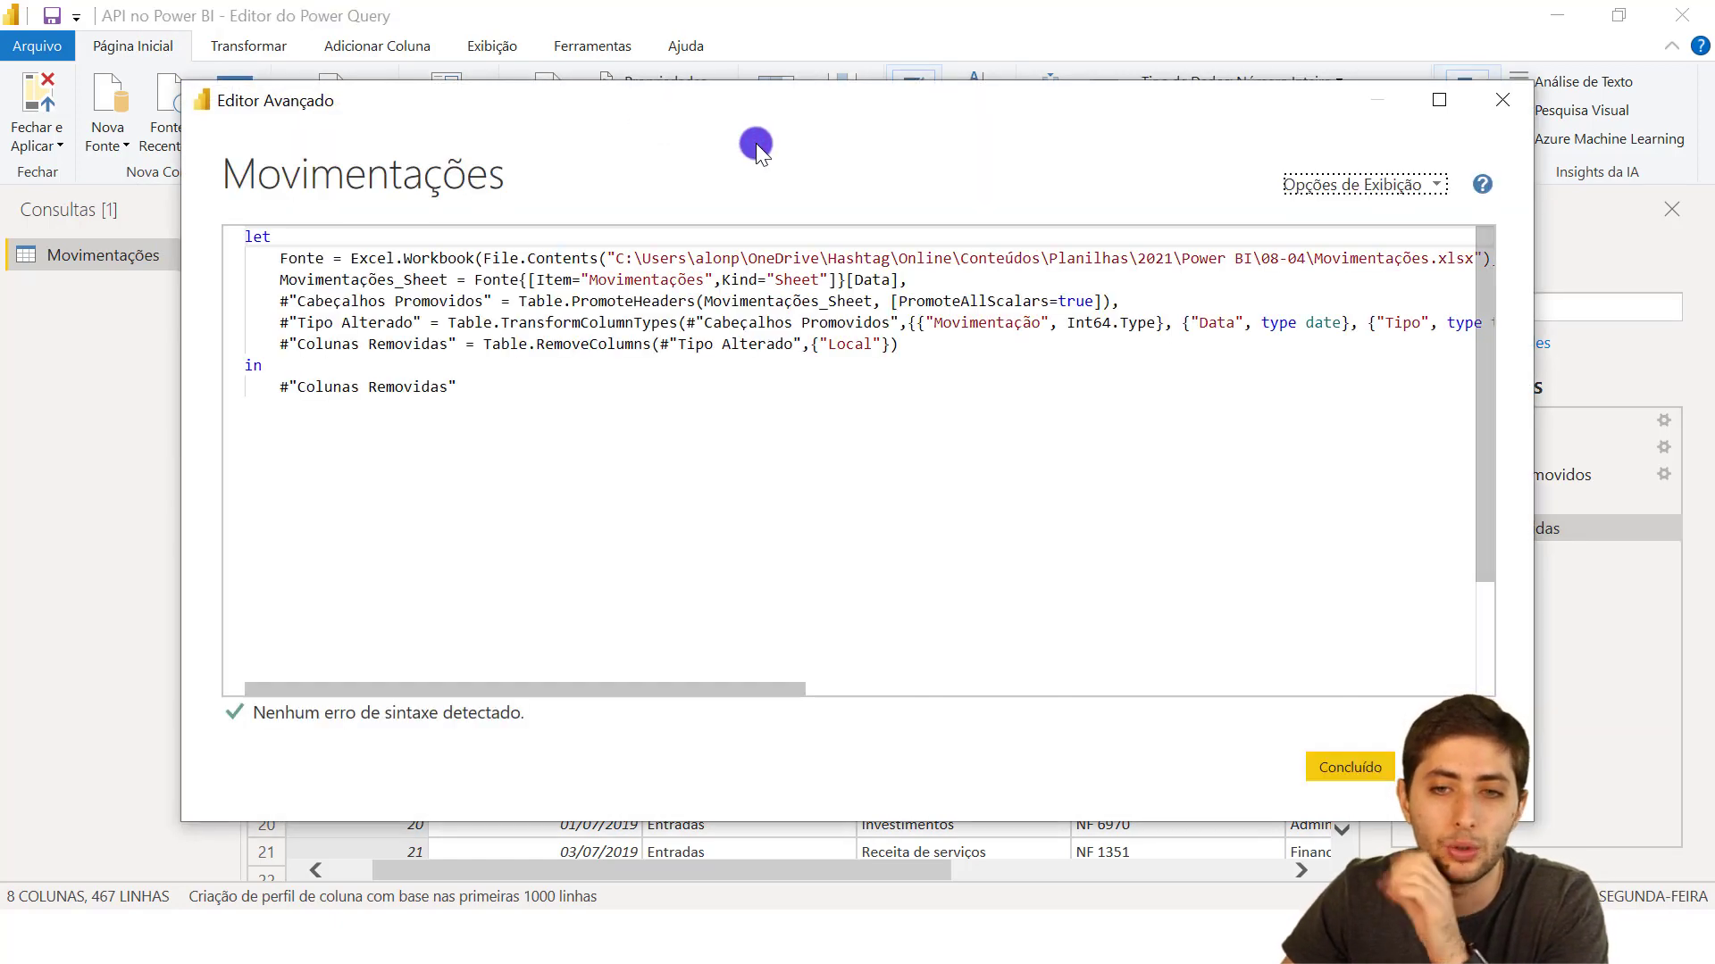
pyautogui.click(1437, 101)
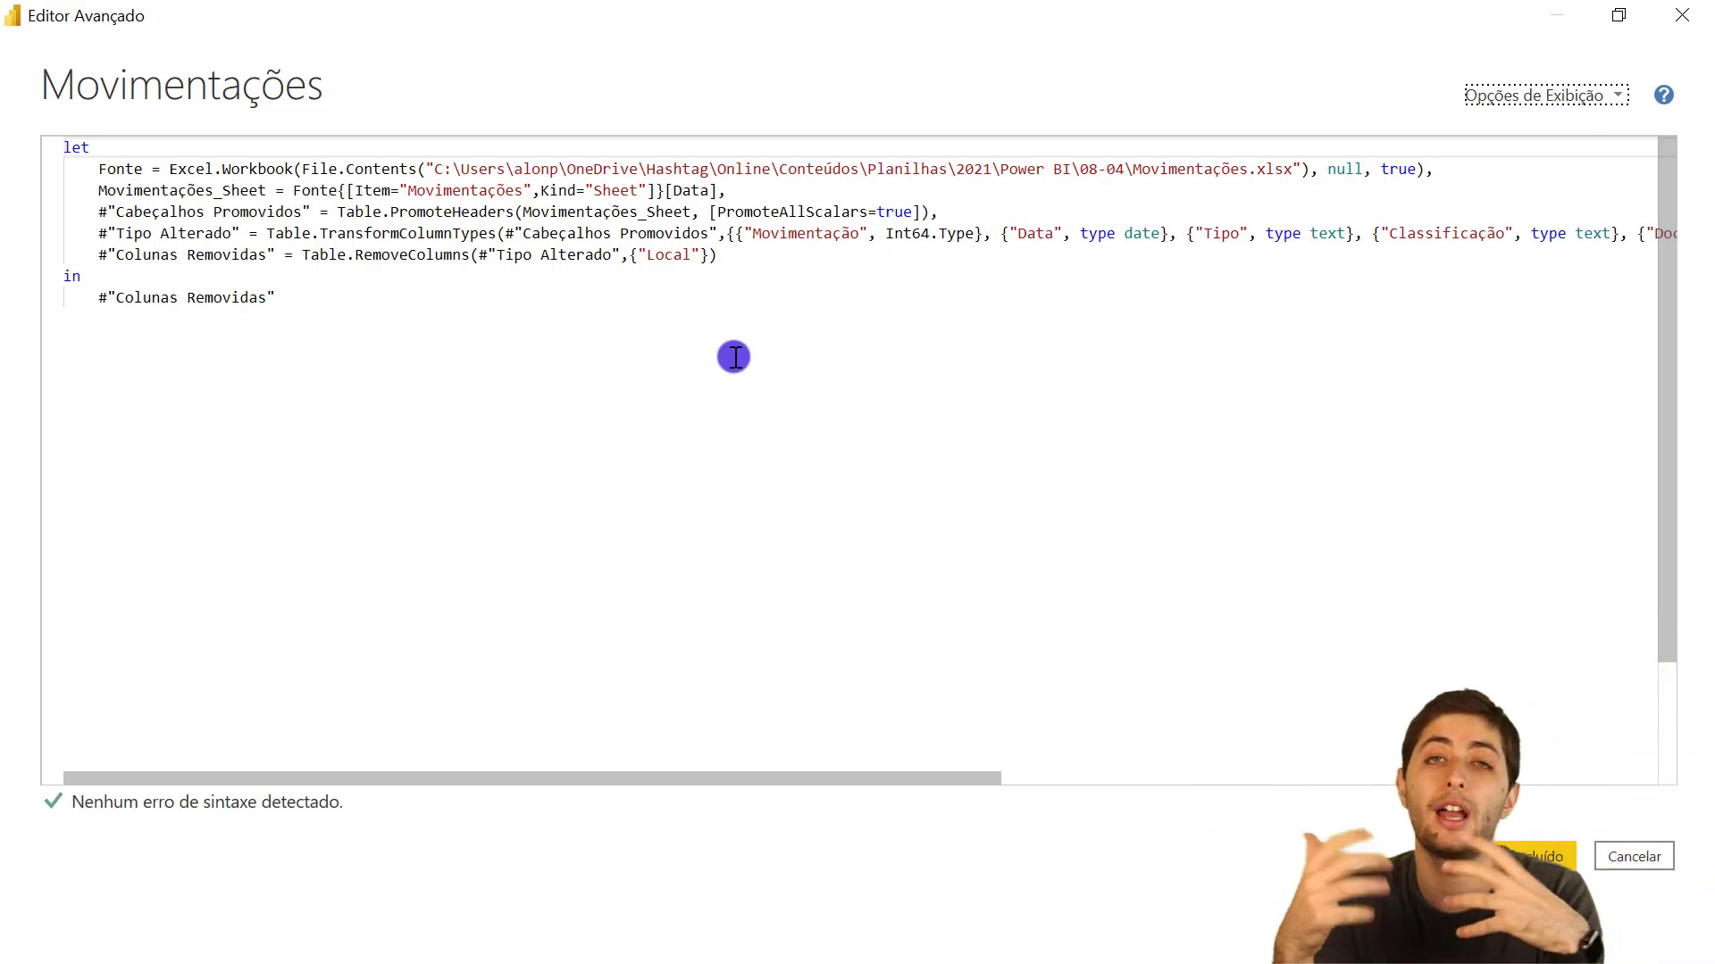
pyautogui.moveTo(734, 357); pyautogui.dragTo(40, 148)
pyautogui.click(156, 201)
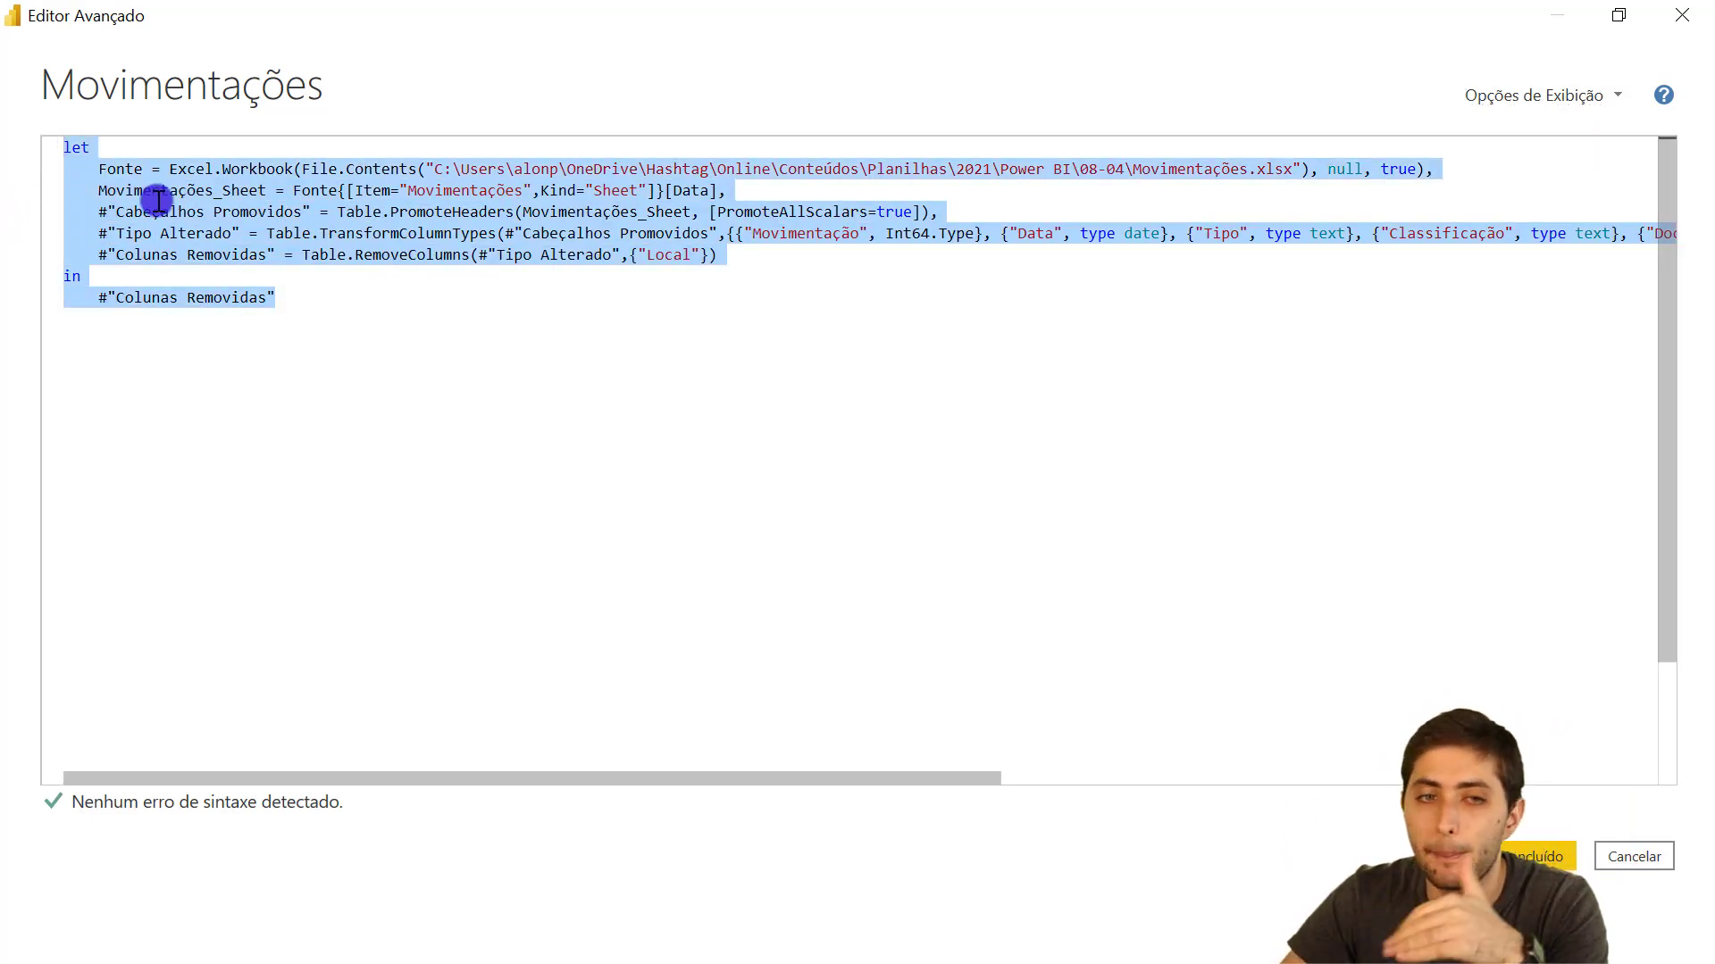
pyautogui.click(300, 306)
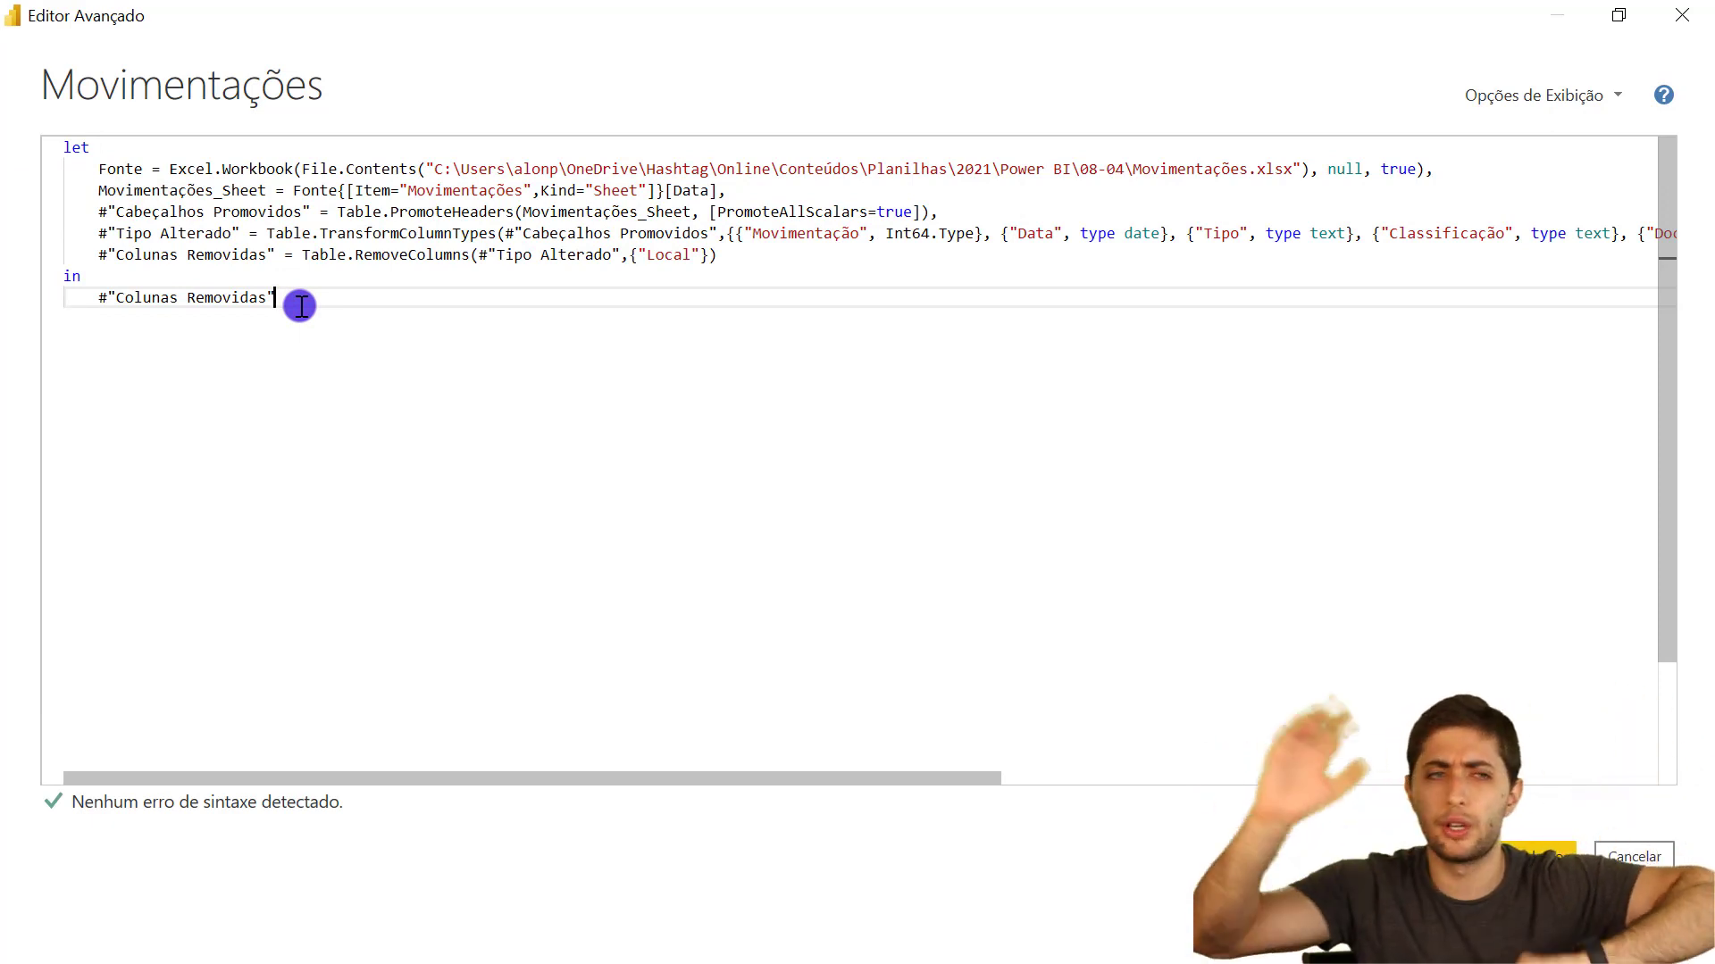
pyautogui.moveTo(300, 306); pyautogui.dragTo(62, 147)
pyautogui.click(280, 319)
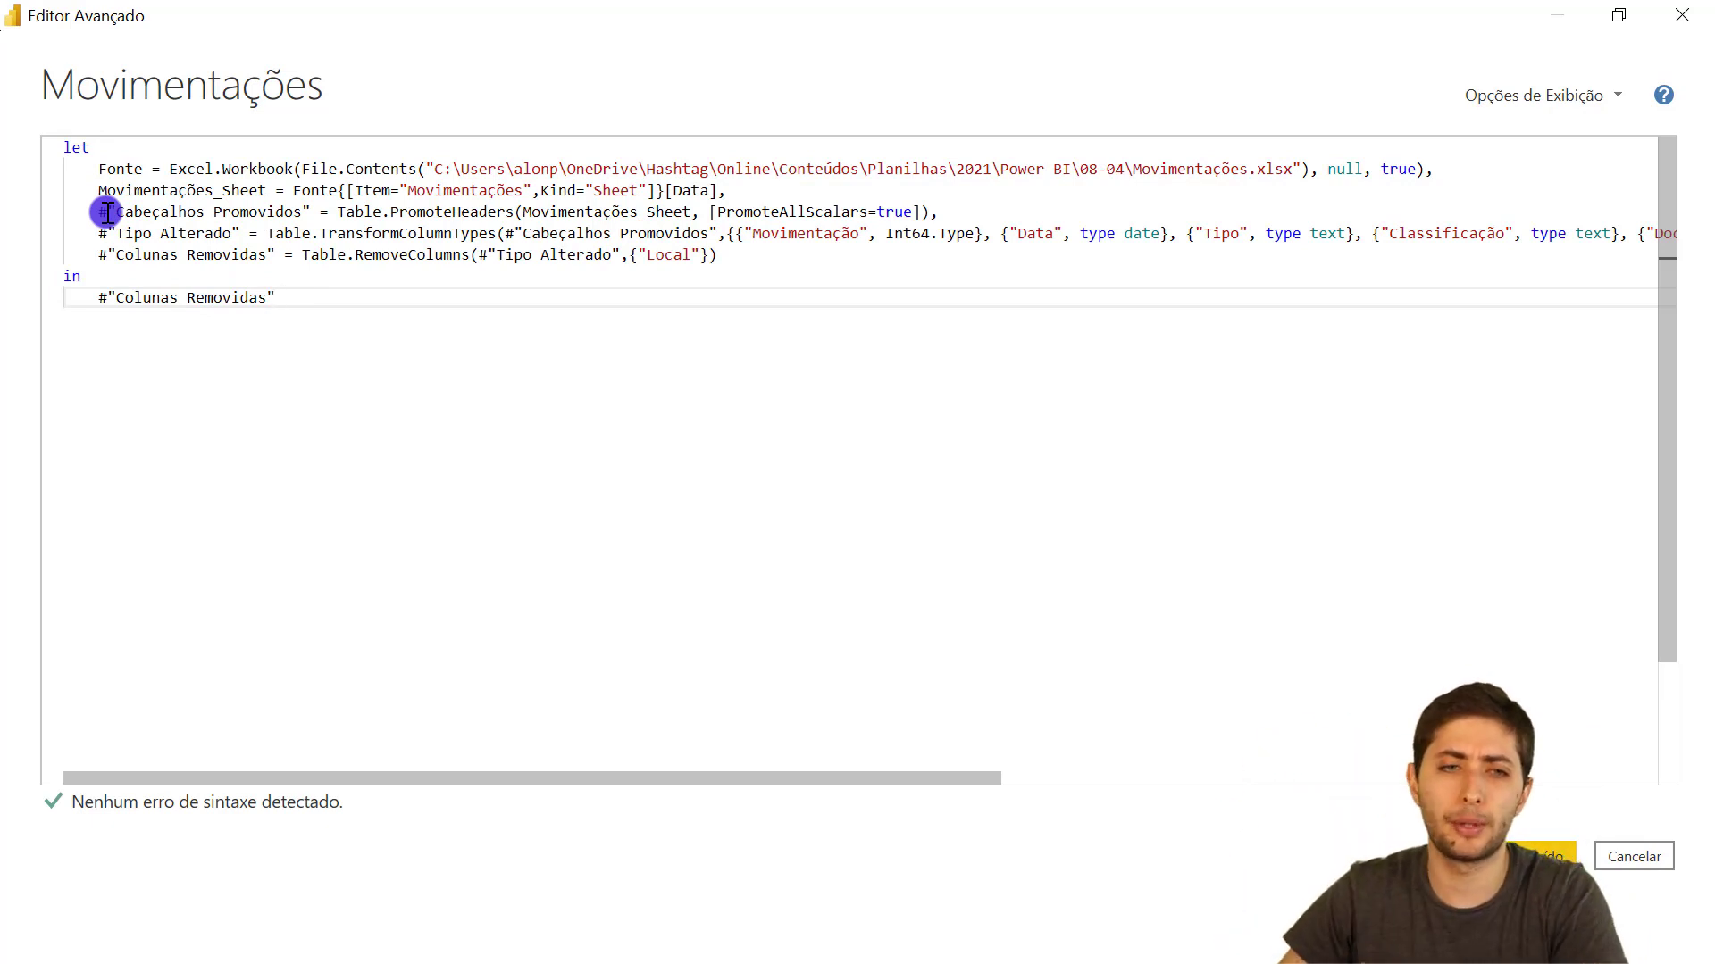
pyautogui.moveTo(107, 138); pyautogui.dragTo(34, 150)
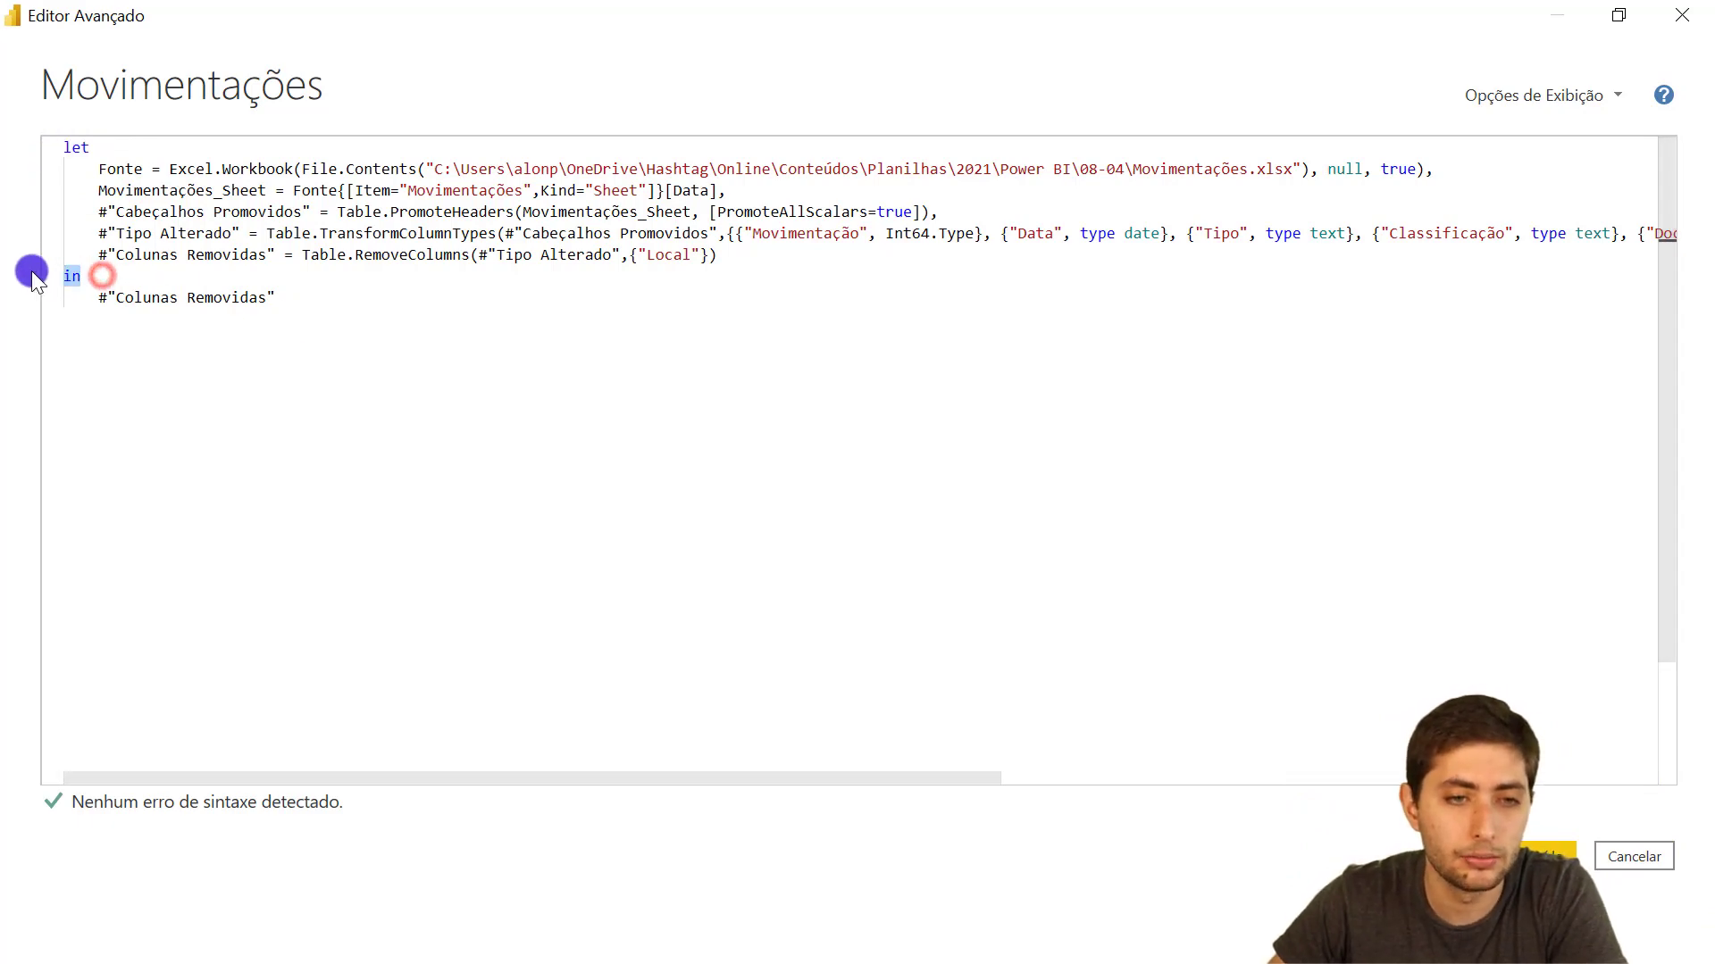
pyautogui.click(150, 259)
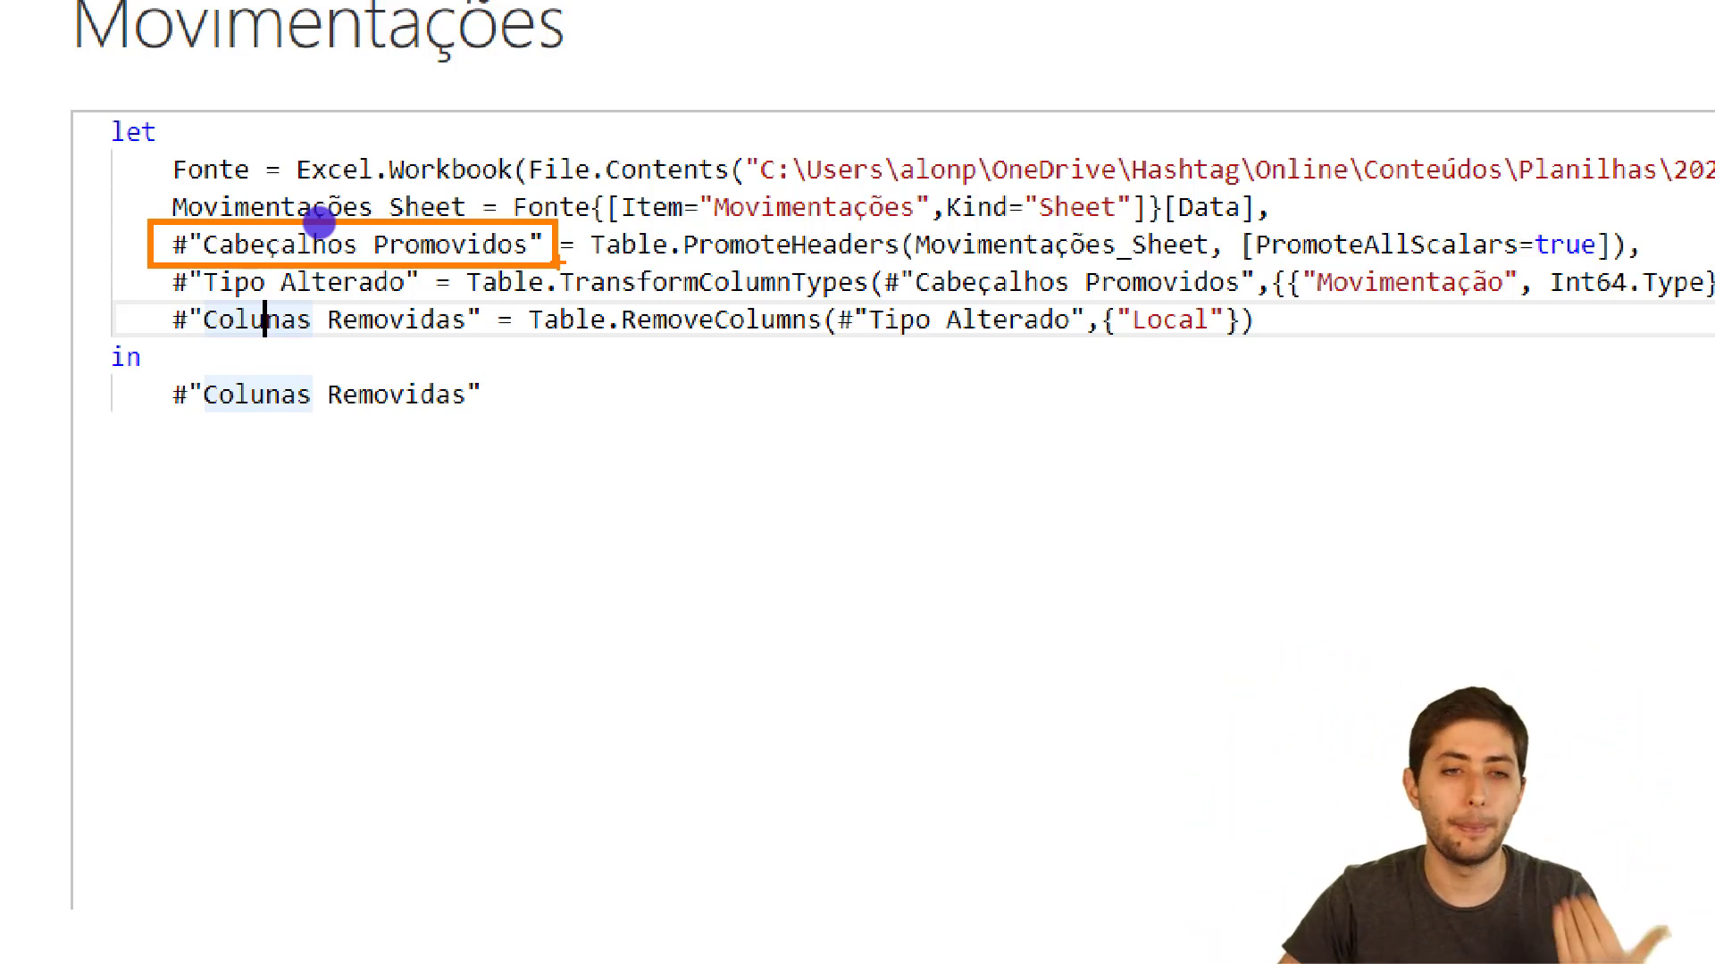
pyautogui.moveTo(143, 264); pyautogui.dragTo(423, 300)
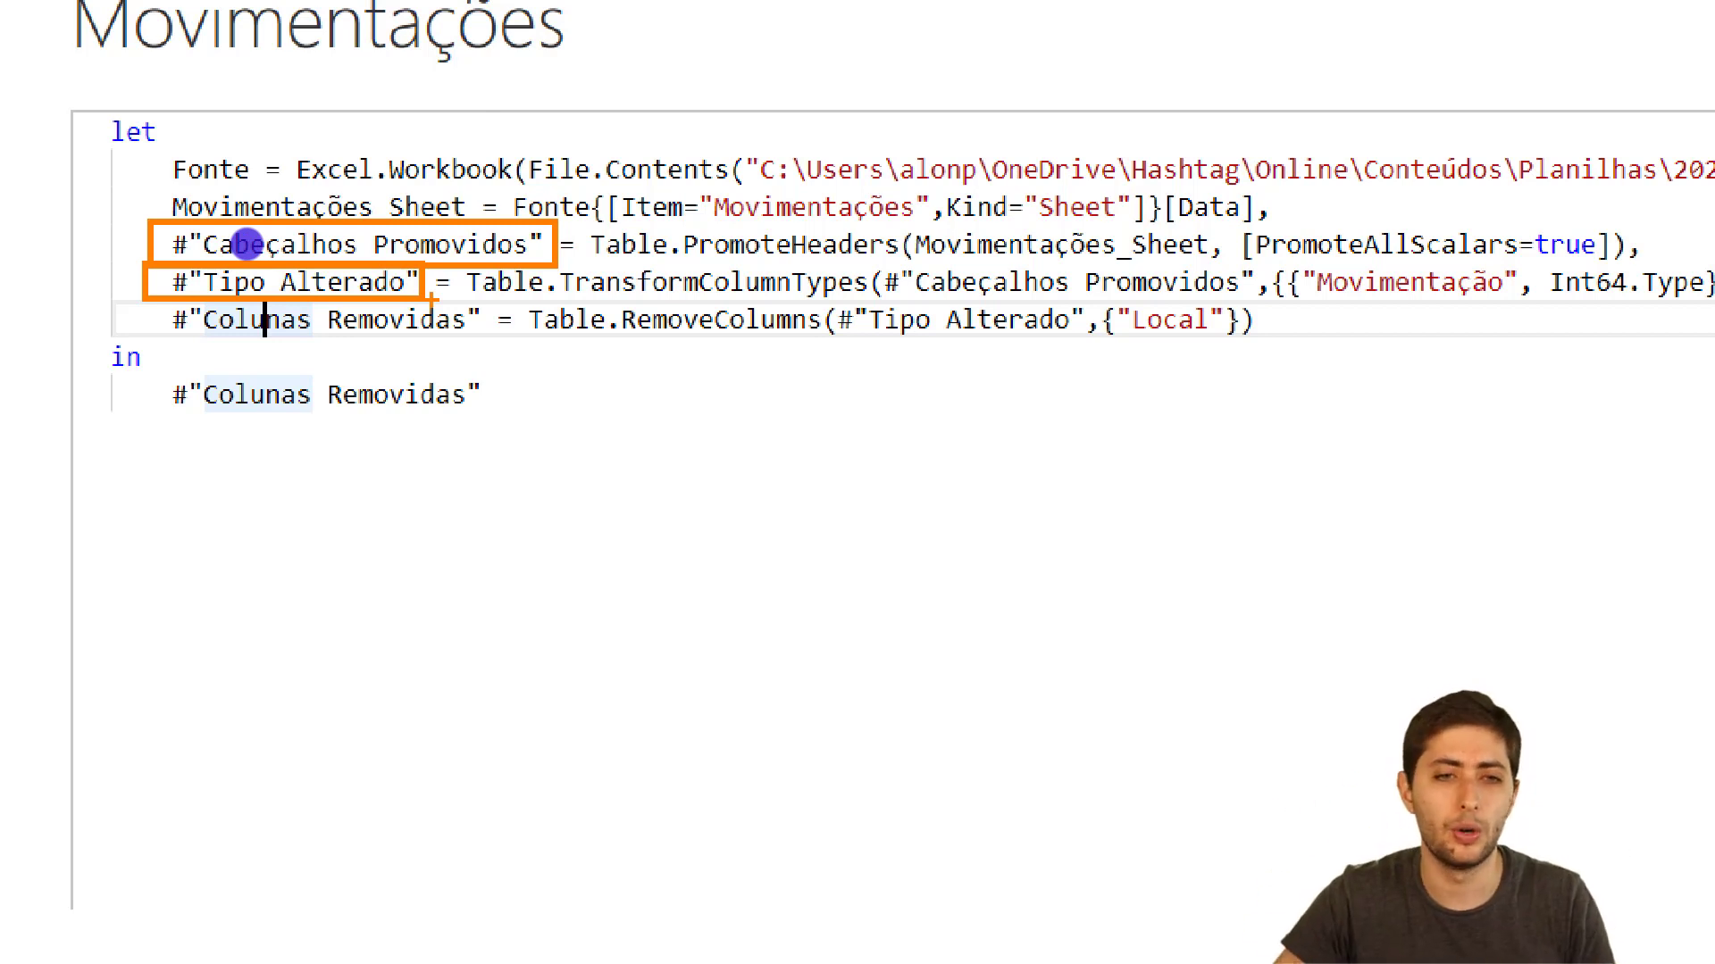
pyautogui.moveTo(143, 290); pyautogui.dragTo(490, 334)
pyautogui.hotkey('ctrl', 'z')
pyautogui.hotkey('ctrl', 'z')
pyautogui.hotkey('ctrl', 'z')
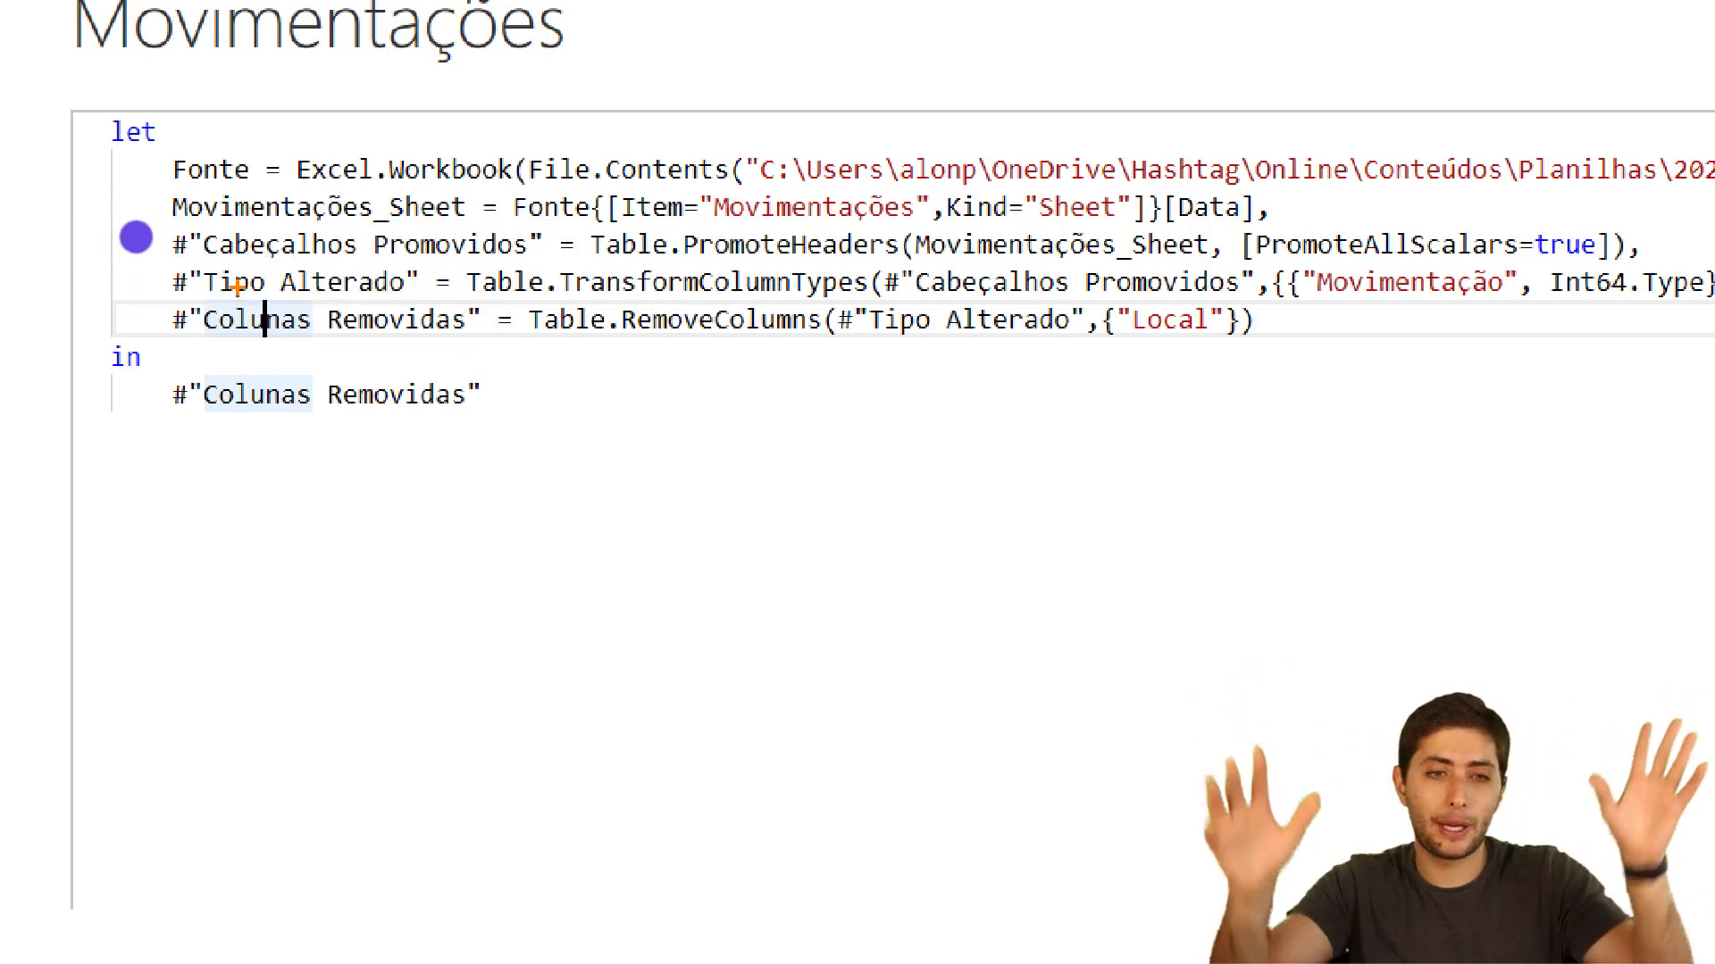
pyautogui.moveTo(159, 316); pyautogui.dragTo(51, 268)
pyautogui.moveTo(100, 341)
pyautogui.mouseDown()
pyautogui.moveTo(432, 447)
pyautogui.moveTo(525, 444)
pyautogui.mouseUp()
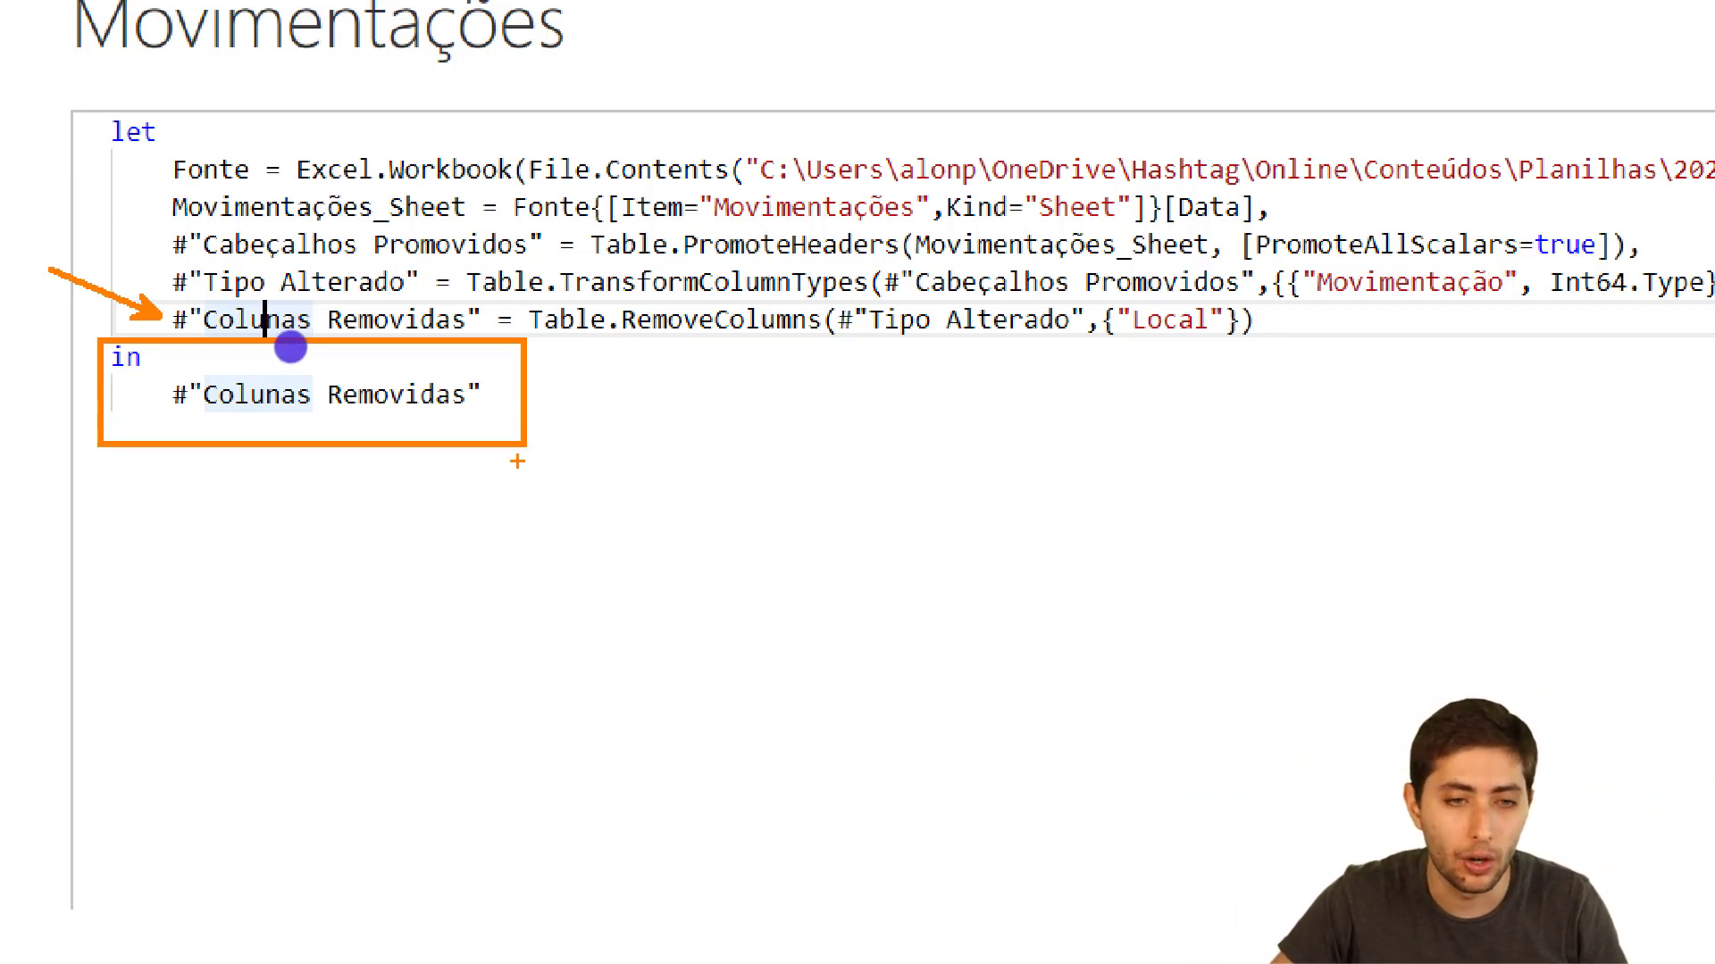
pyautogui.hotkey('ctrl', 'z')
pyautogui.moveTo(165, 377); pyautogui.dragTo(490, 412)
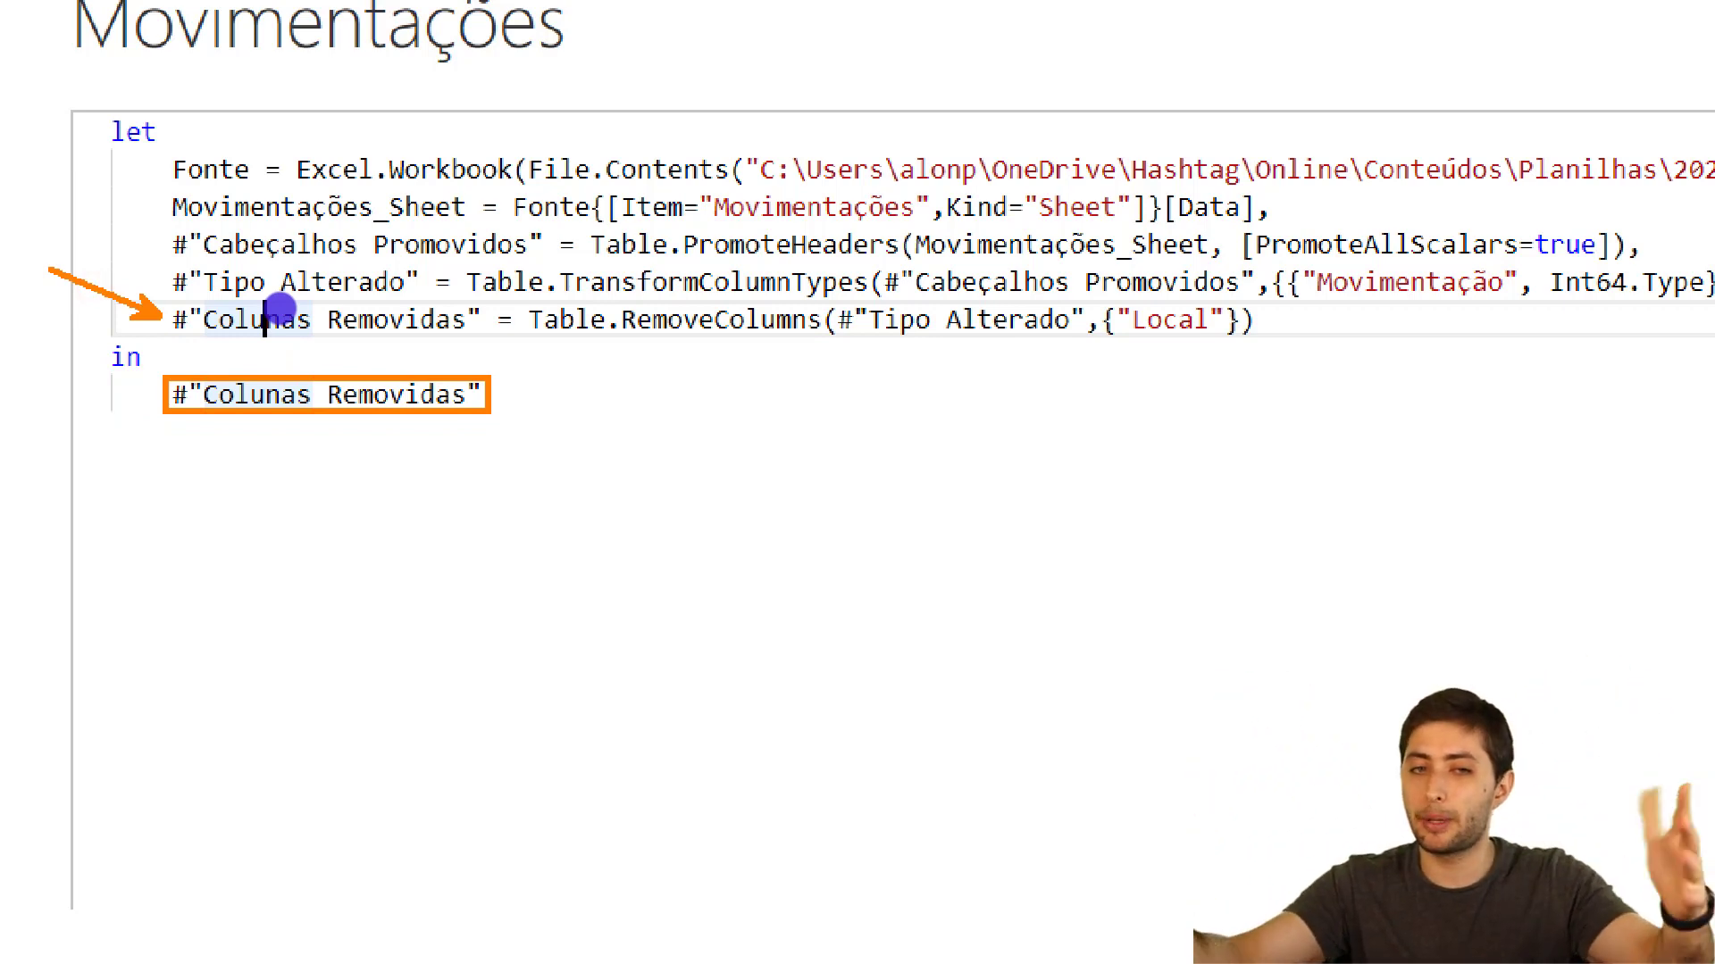
pyautogui.hotkey('ctrl', 'z')
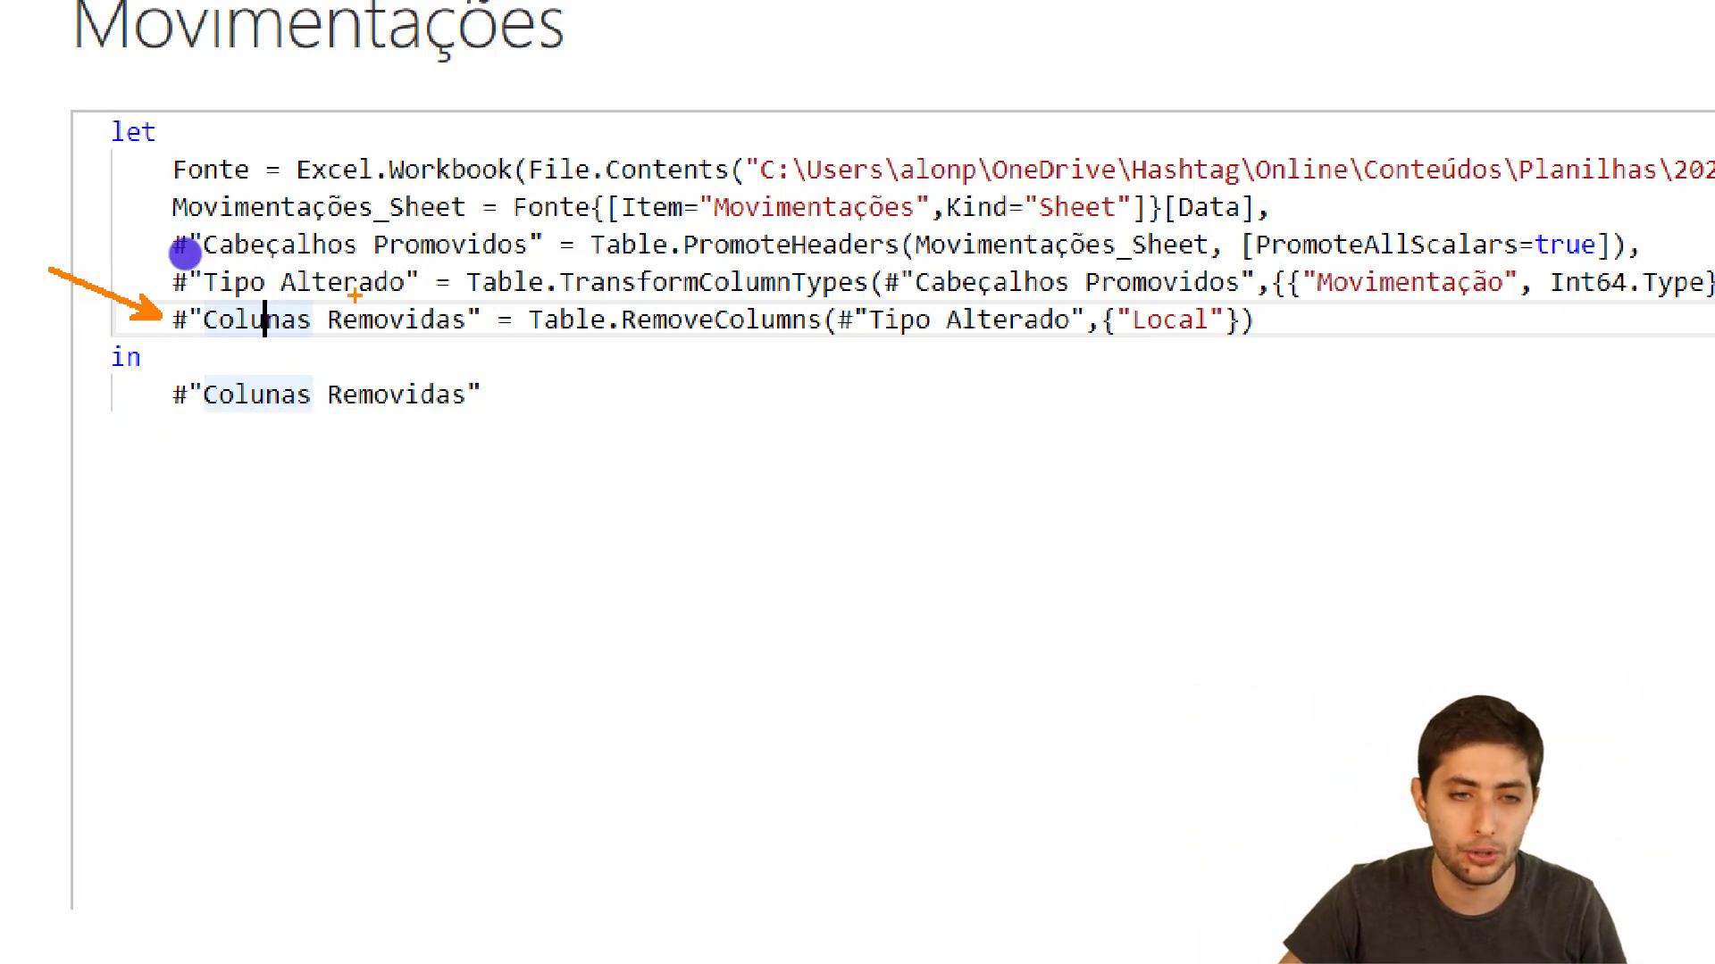
pyautogui.press('Escape')
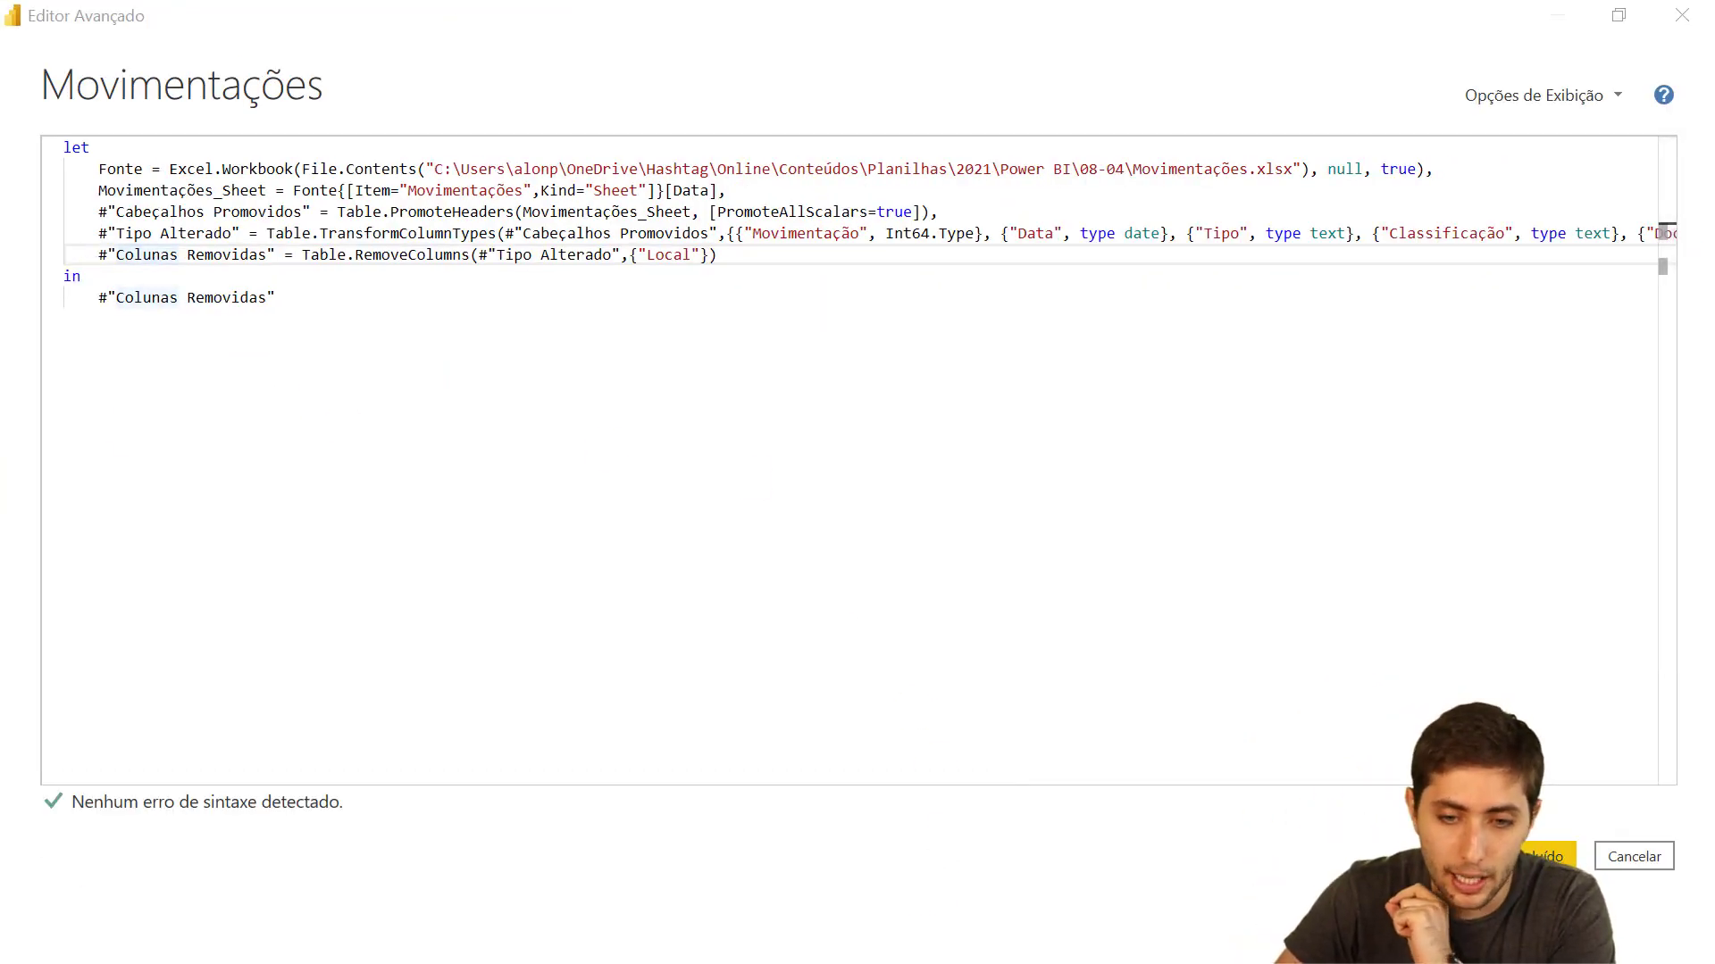
# Switch to the community thread in the browser, compare its let and in structure, and select the full Table.AddColumn expression in the solution
pyautogui.click(954, 886)
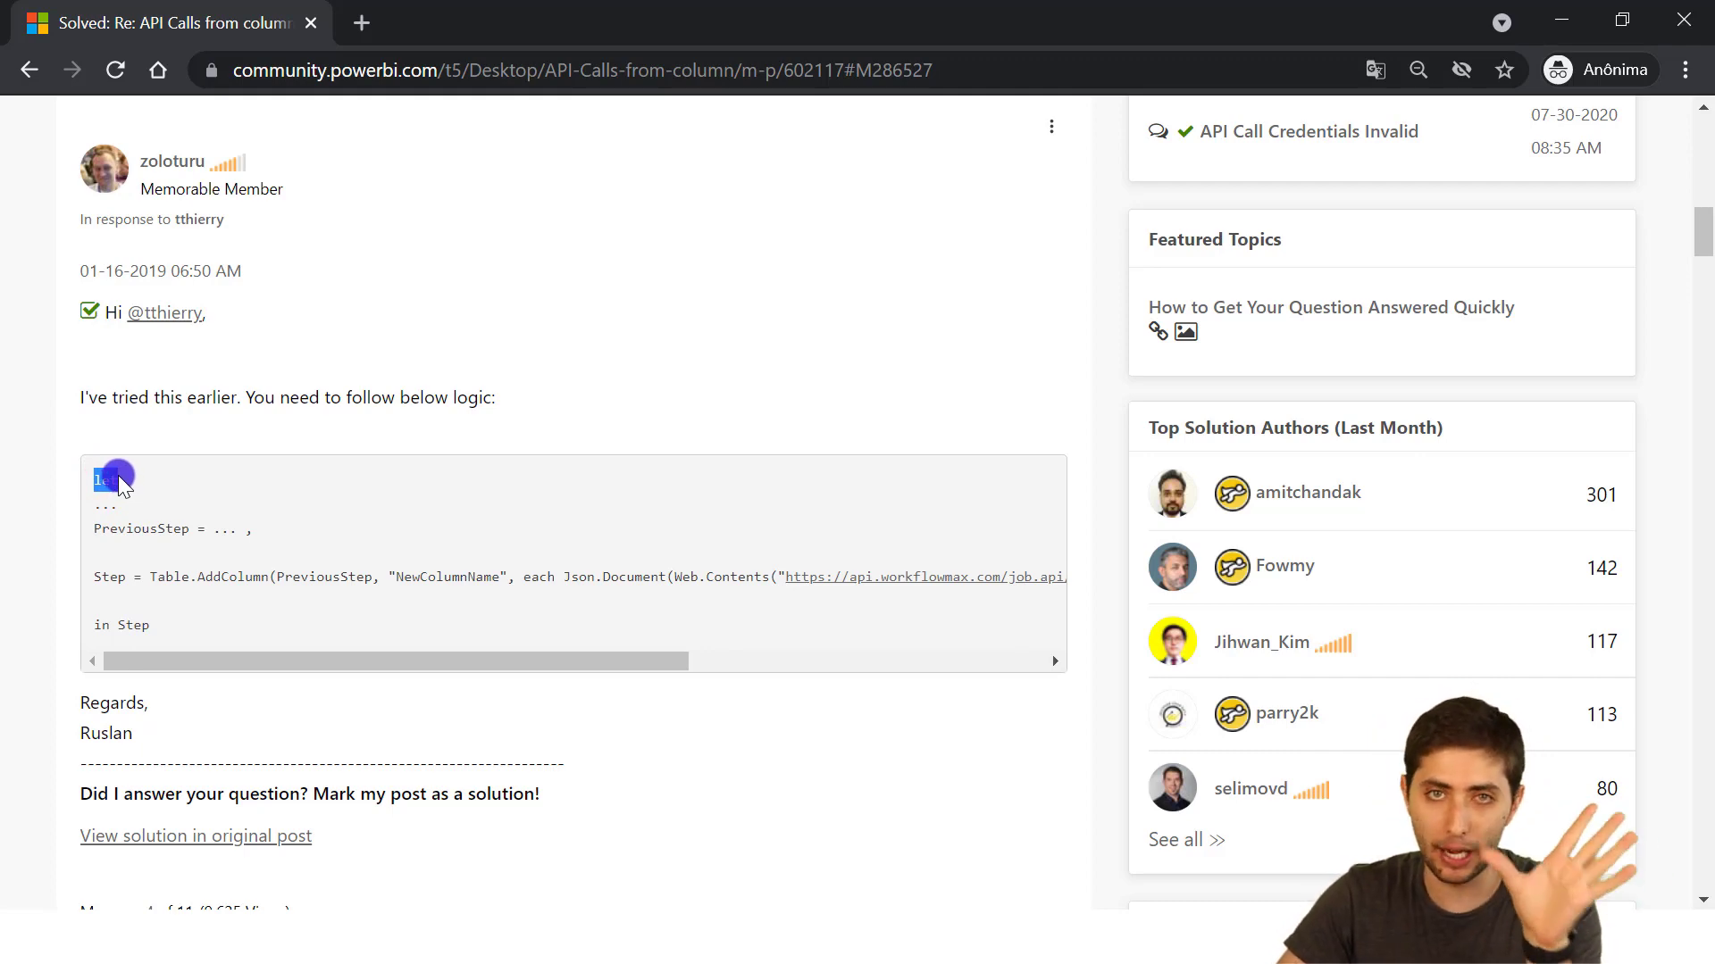
pyautogui.scroll(-3, 134, 589)
pyautogui.scroll(1, 125, 572)
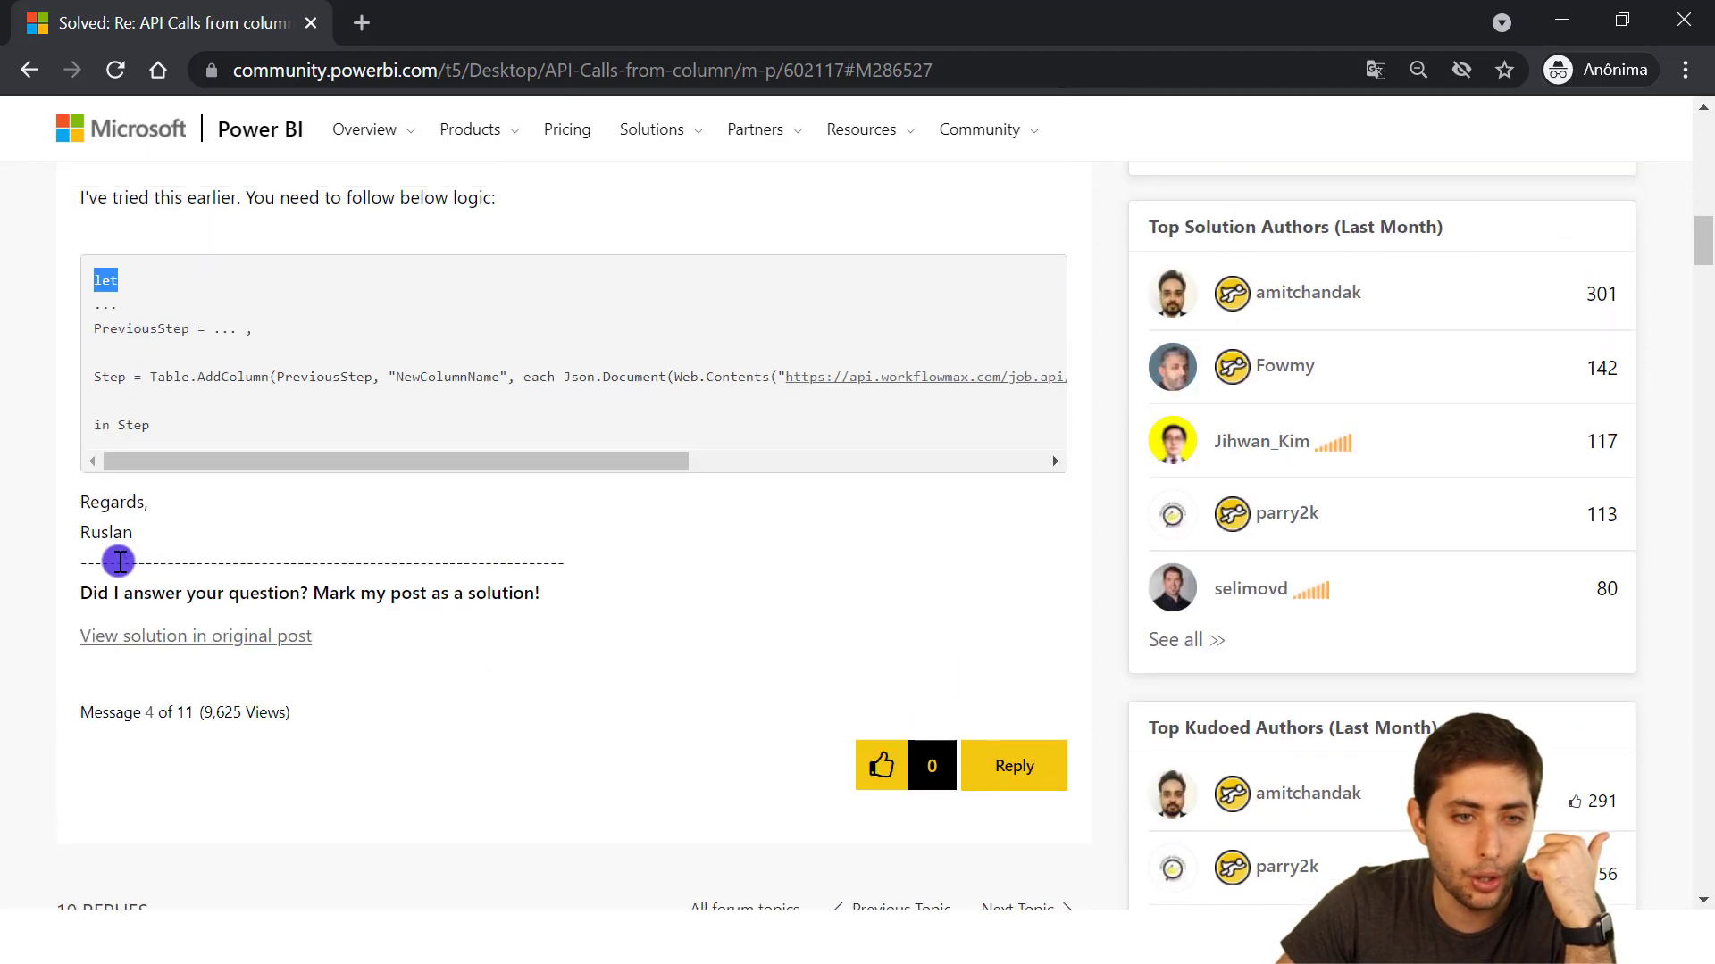
pyautogui.moveTo(92, 435); pyautogui.dragTo(148, 437)
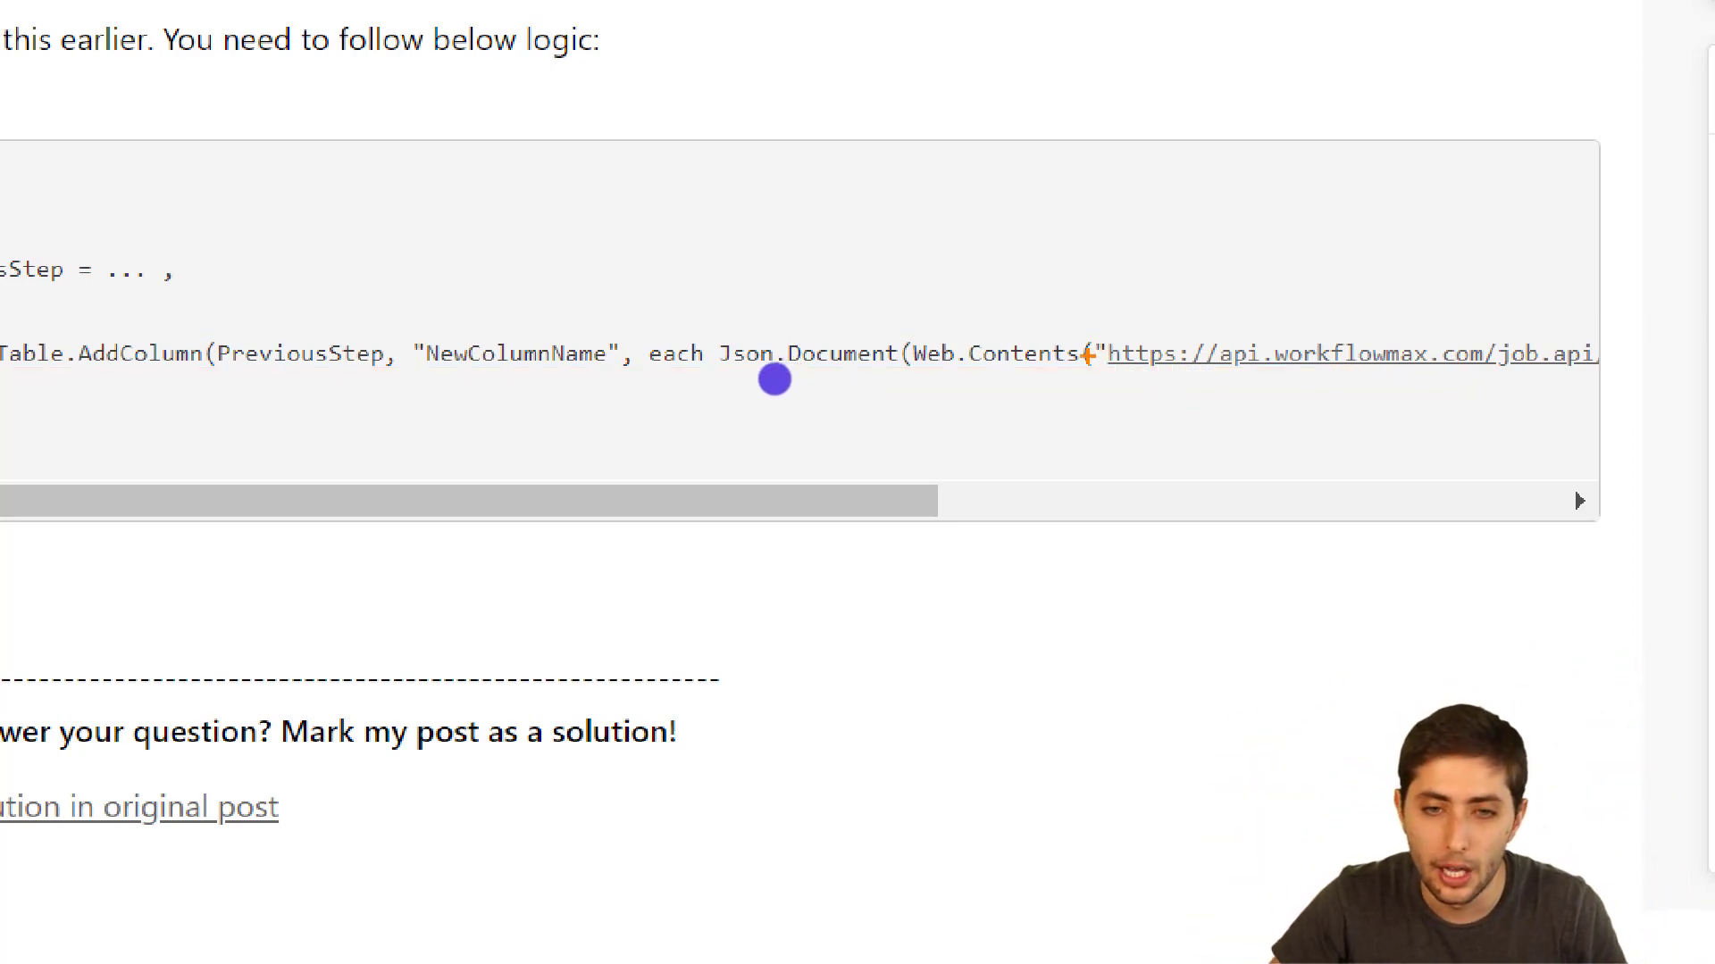
pyautogui.moveTo(72, 380)
pyautogui.mouseDown()
pyautogui.moveTo(348, 382)
pyautogui.moveTo(593, 425)
pyautogui.moveTo(1091, 364)
pyautogui.mouseUp()
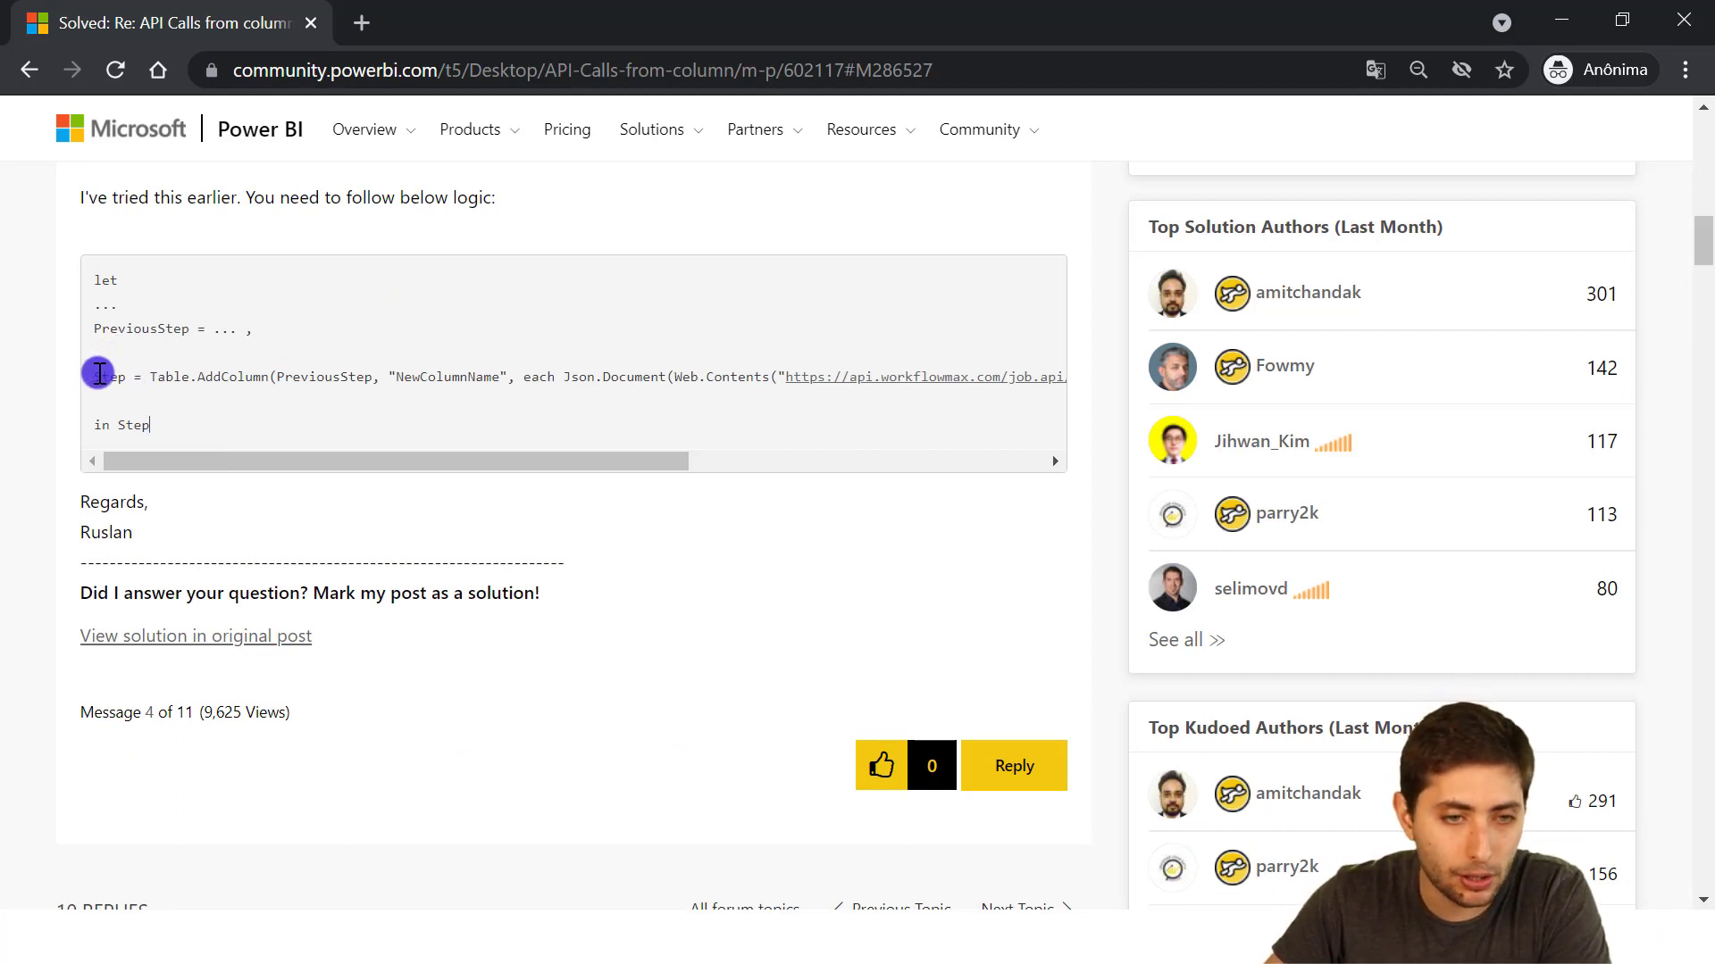
pyautogui.moveTo(101, 378); pyautogui.dragTo(1066, 390)
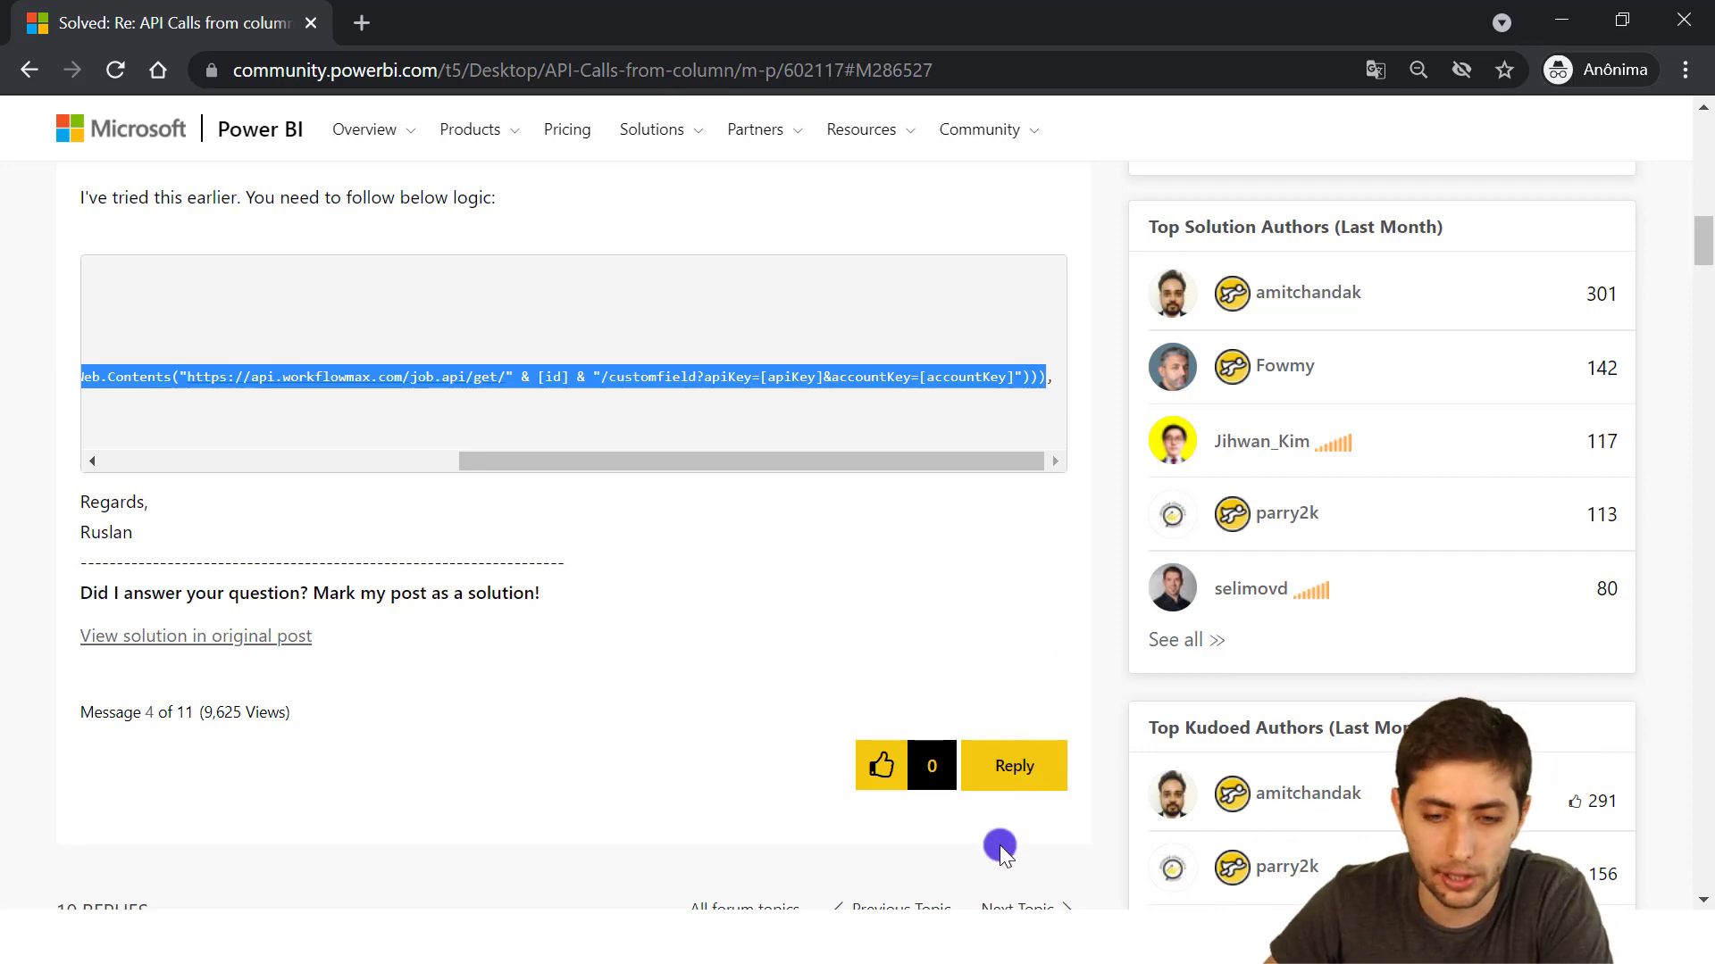
# Return to the Advanced Editor in Power BI and close it without changing the Movimentações code
pyautogui.moveTo(1106, 887)
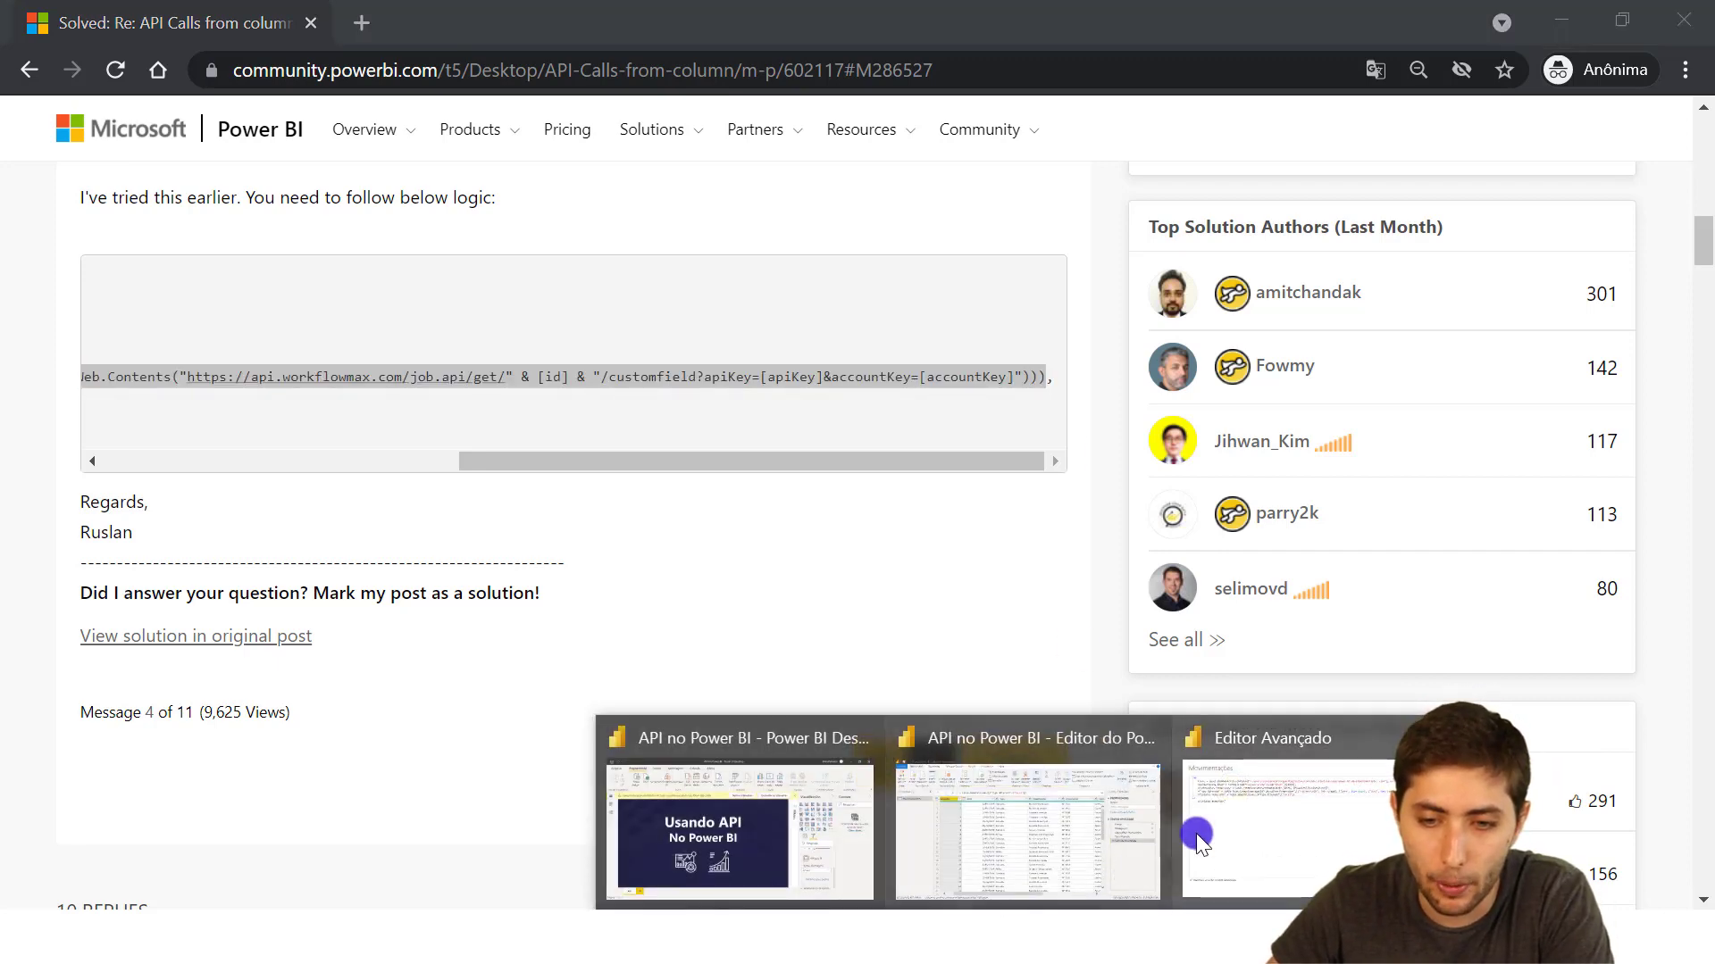
pyautogui.click(1225, 822)
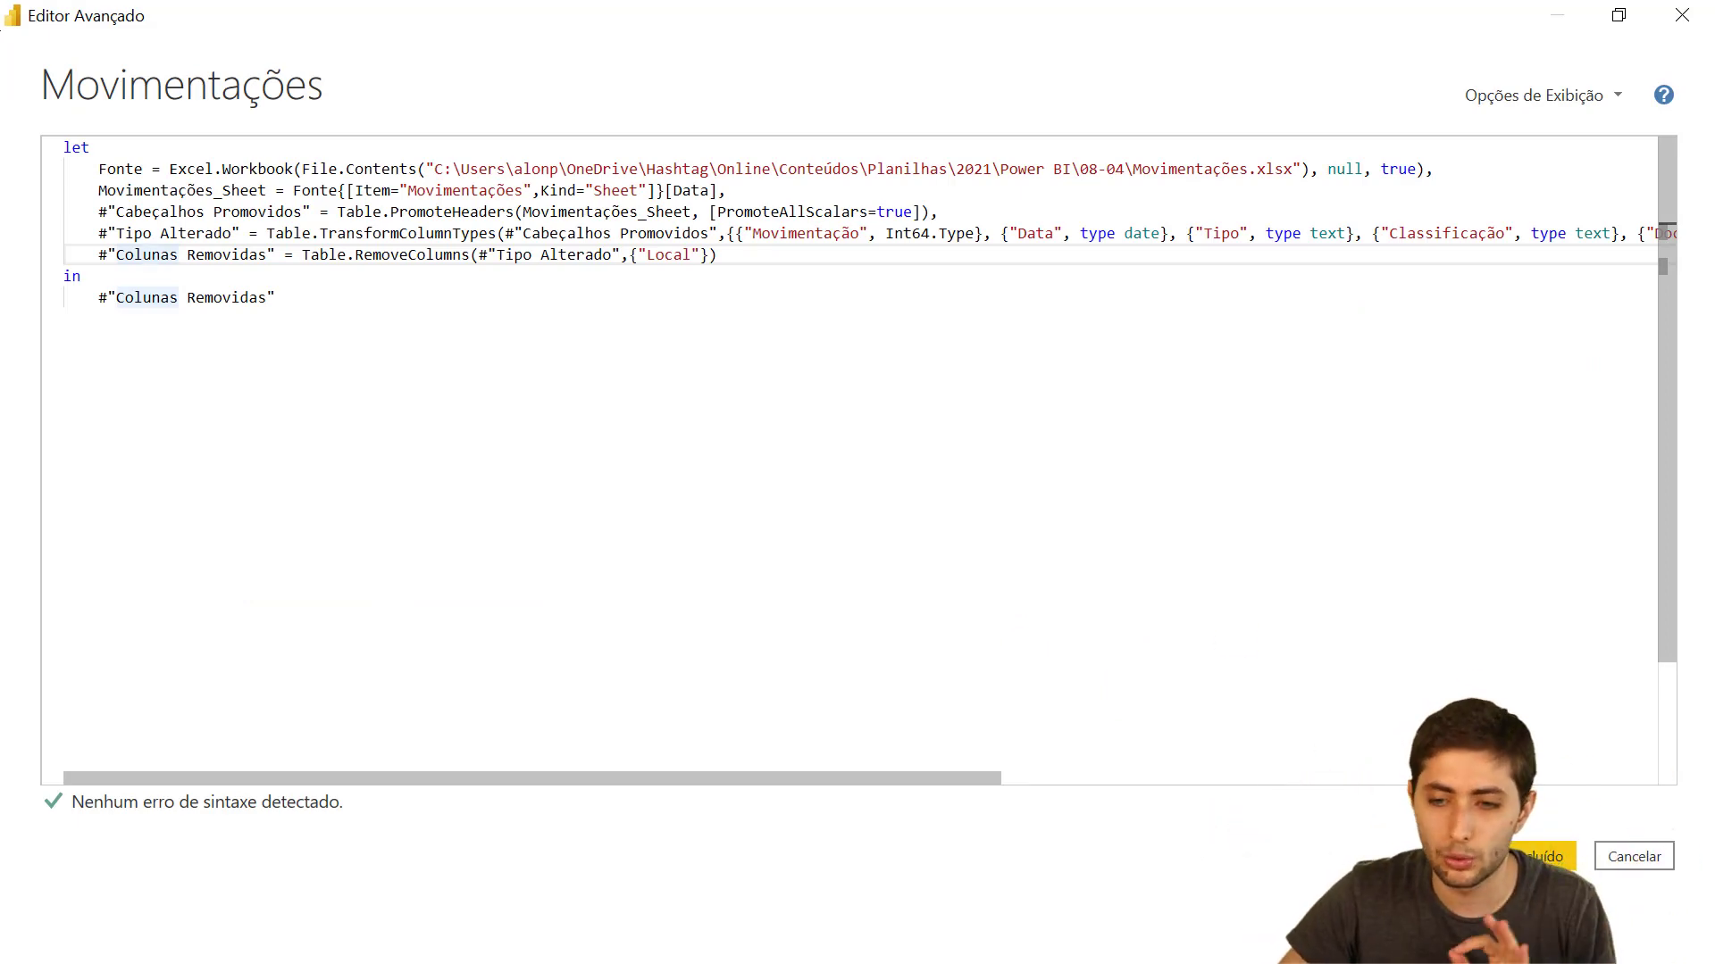
pyautogui.click(1620, 856)
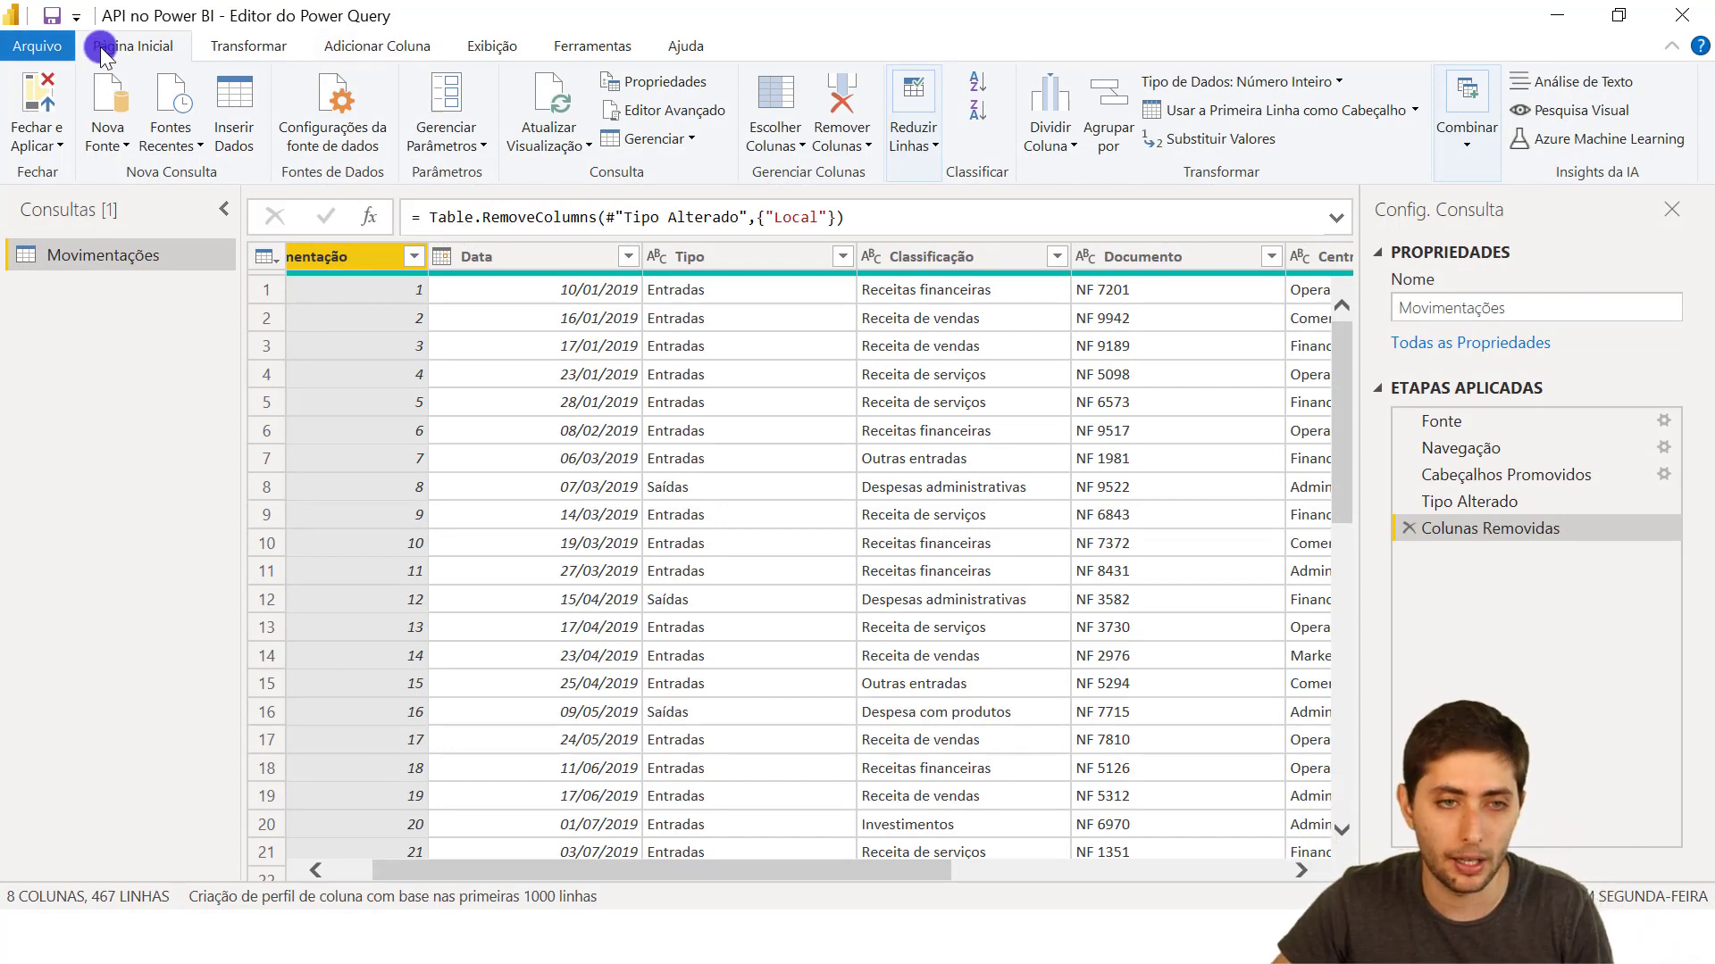
# Check the Movimentações code in the Advanced Editor, close it without changes, and delete the Colunas Removidas applied step
pyautogui.click(652, 114)
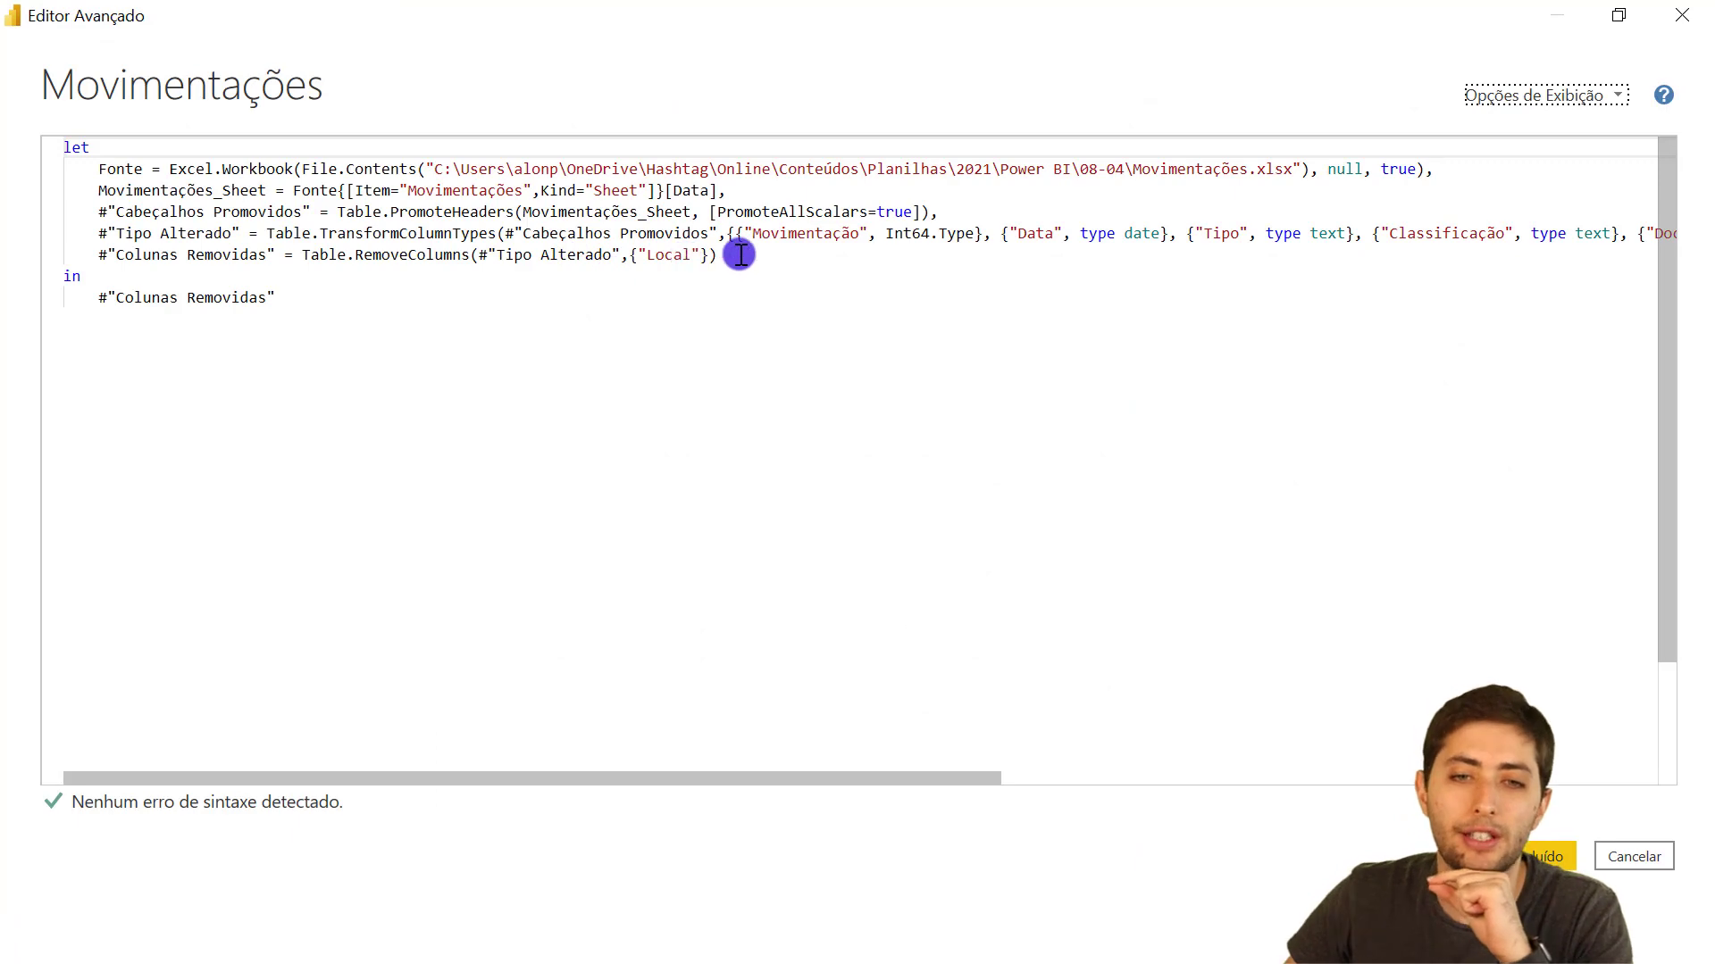
pyautogui.click(1625, 854)
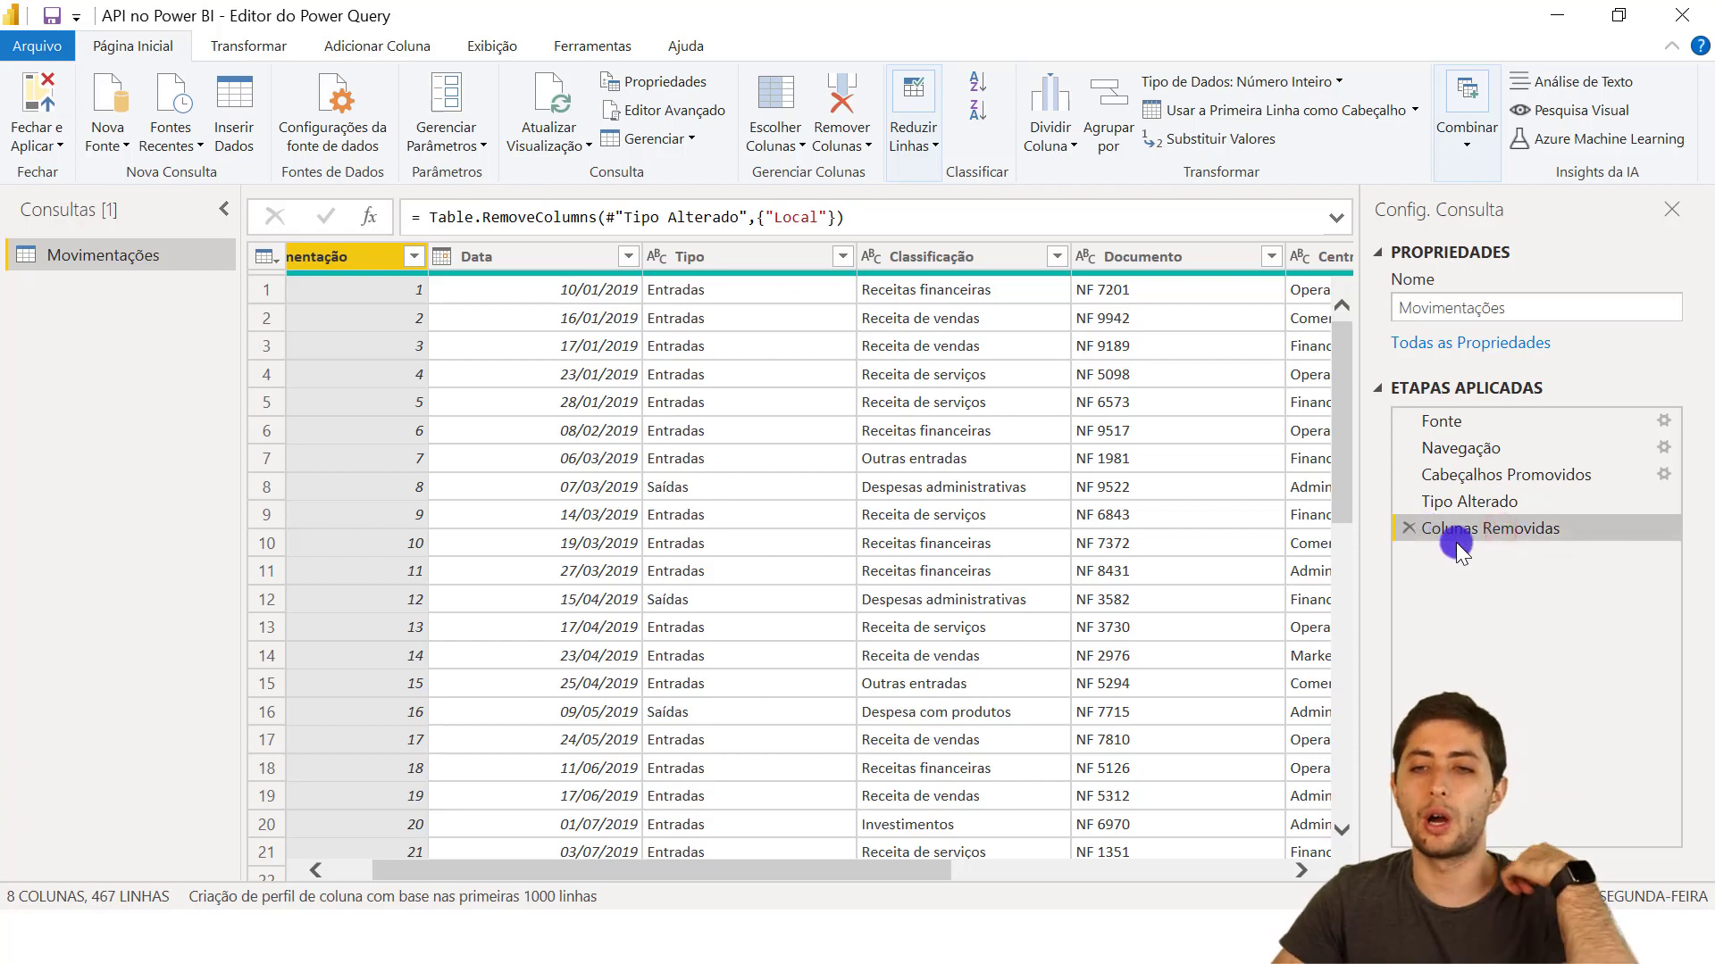
pyautogui.click(1408, 530)
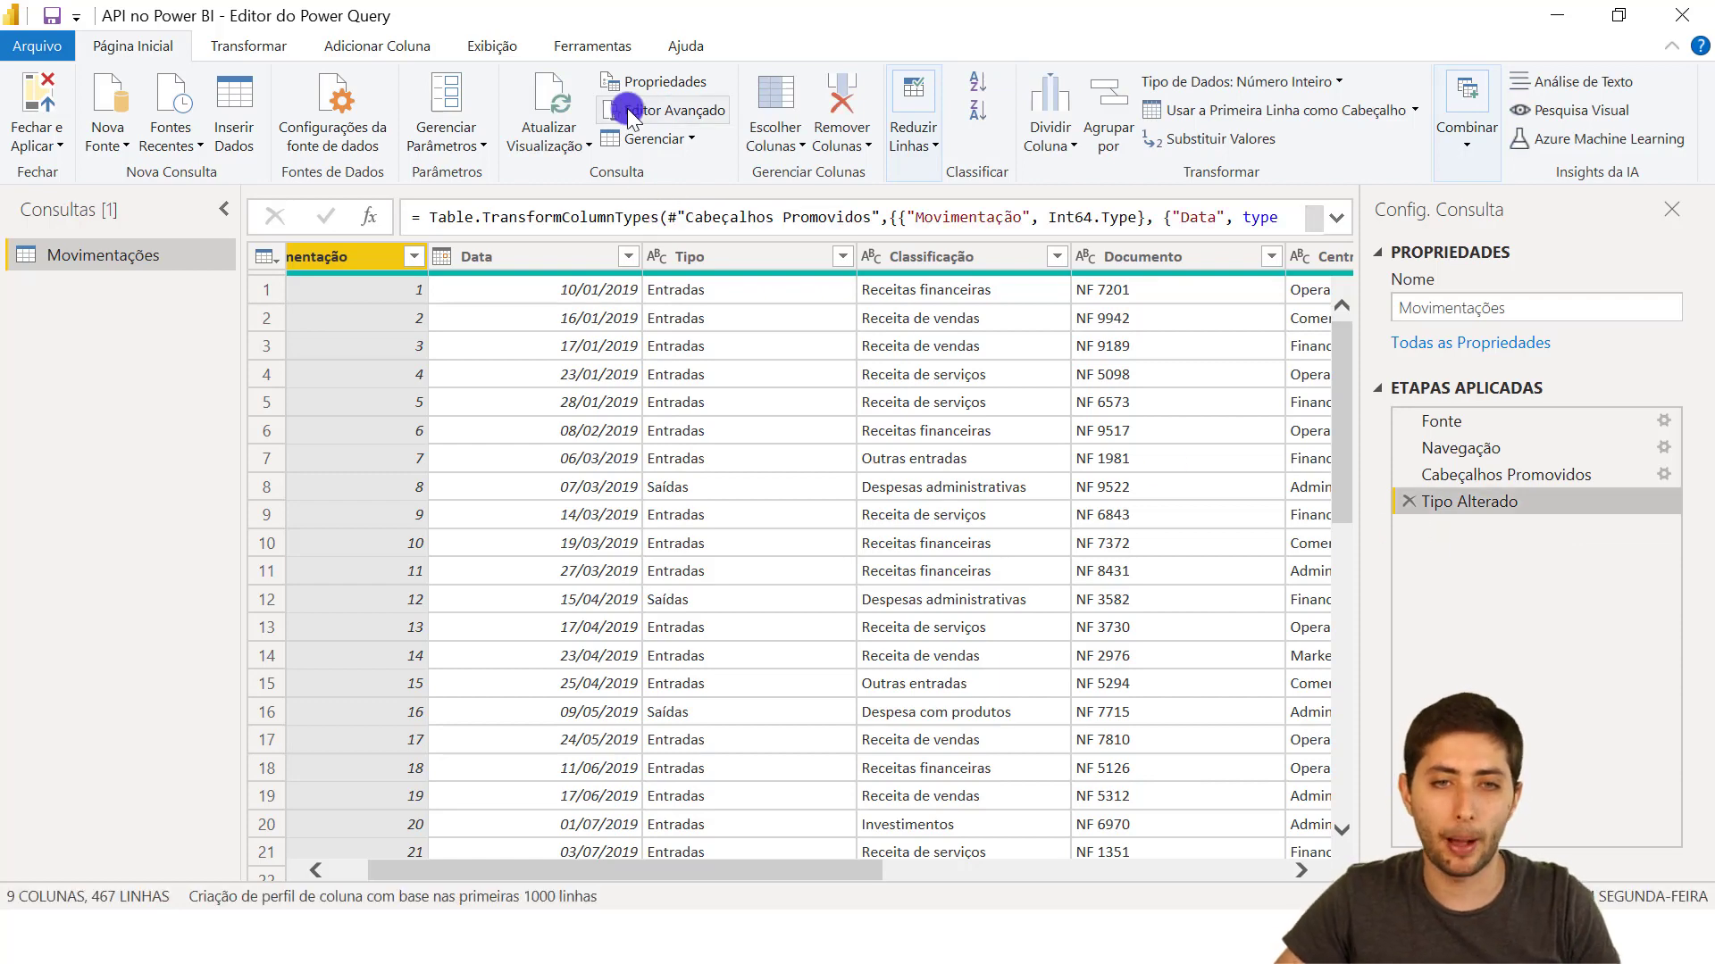
# Open the Movimentações query in the Advanced Editor and review each step line from Fonte to Tipo Alterado
pyautogui.click(656, 106)
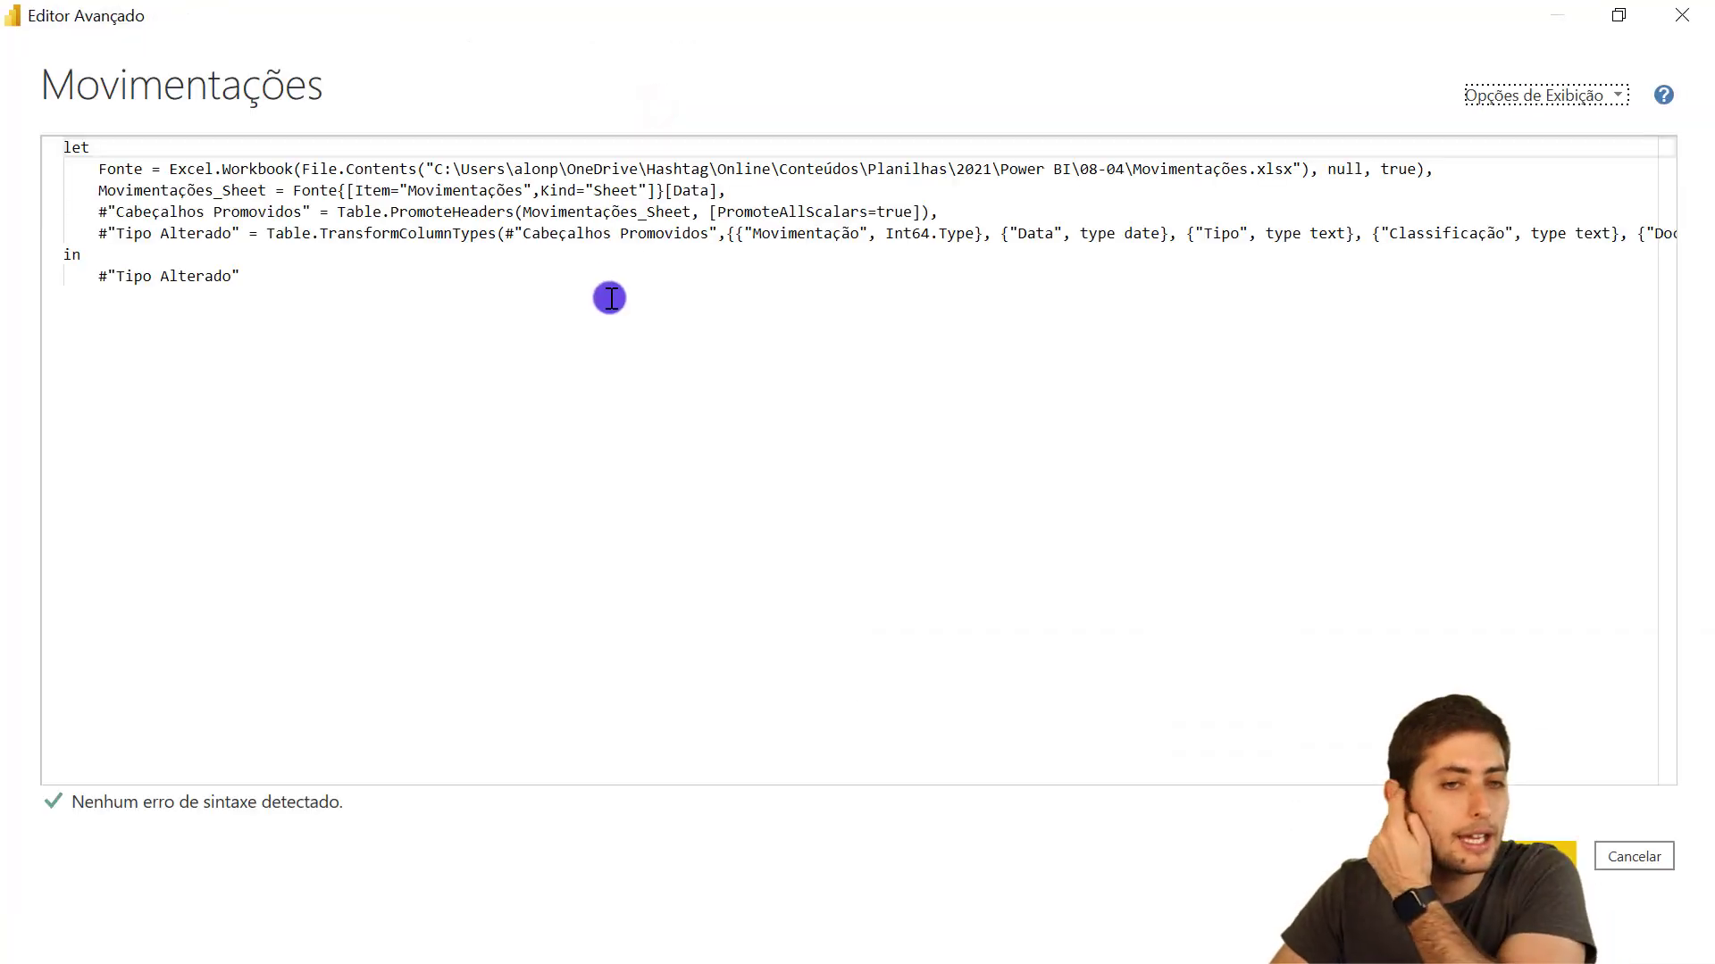
pyautogui.click(136, 237)
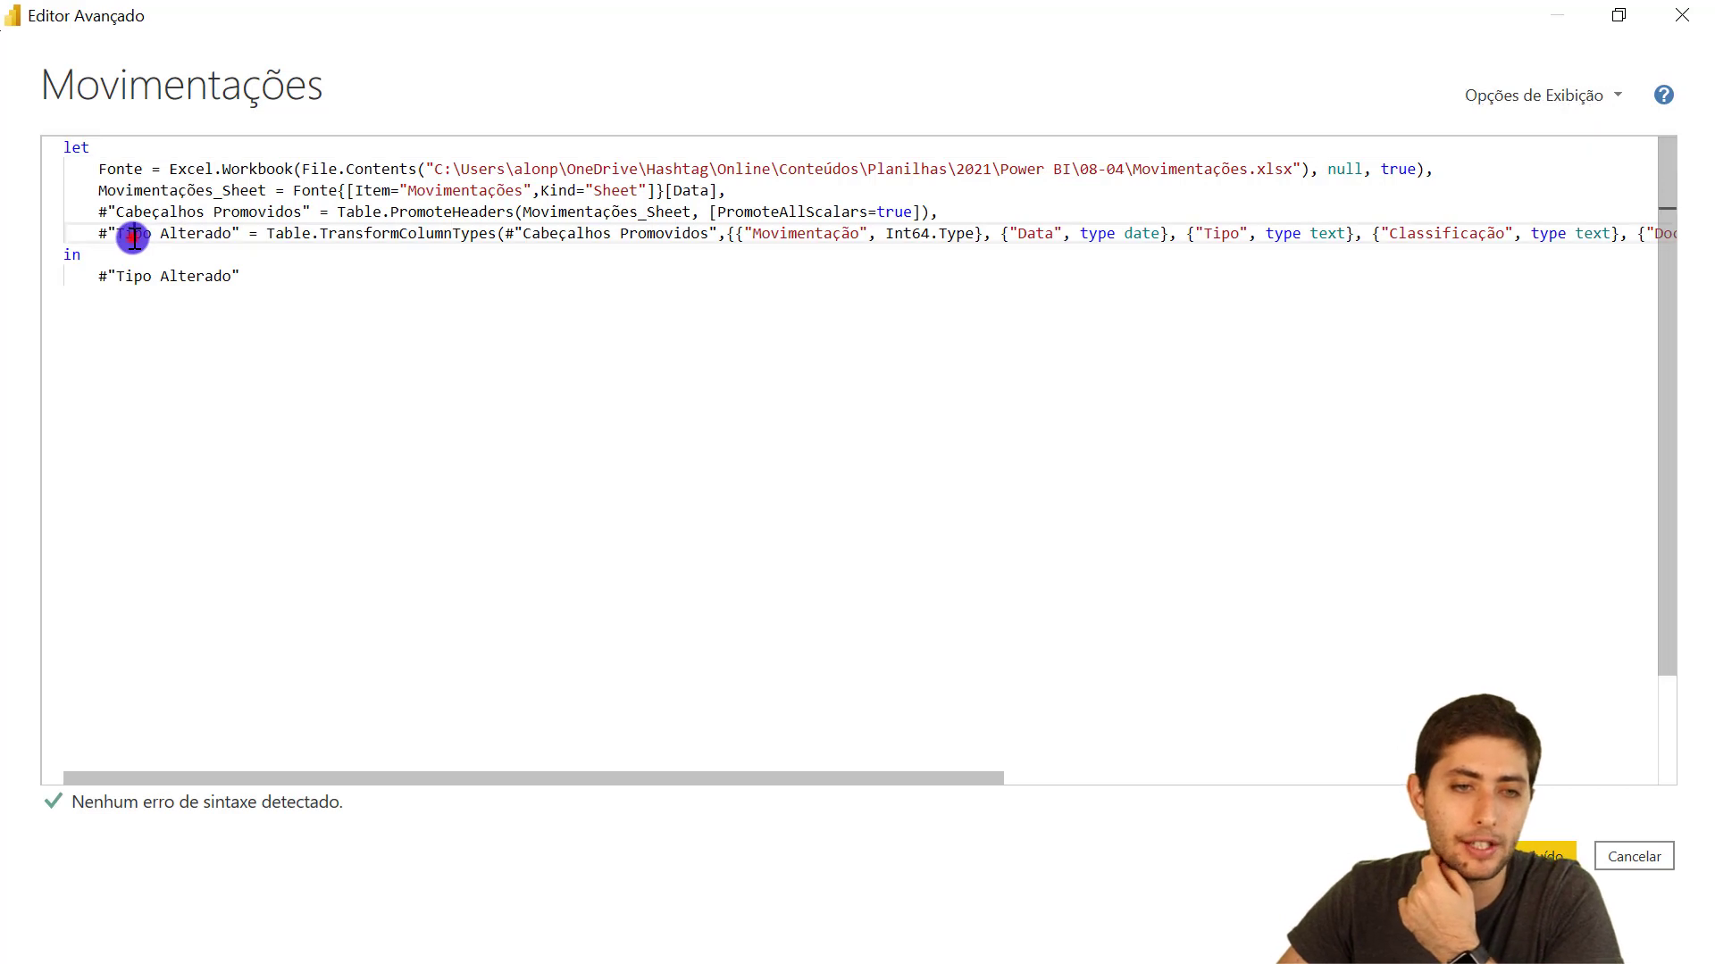
pyautogui.click(117, 168)
pyautogui.click(131, 192)
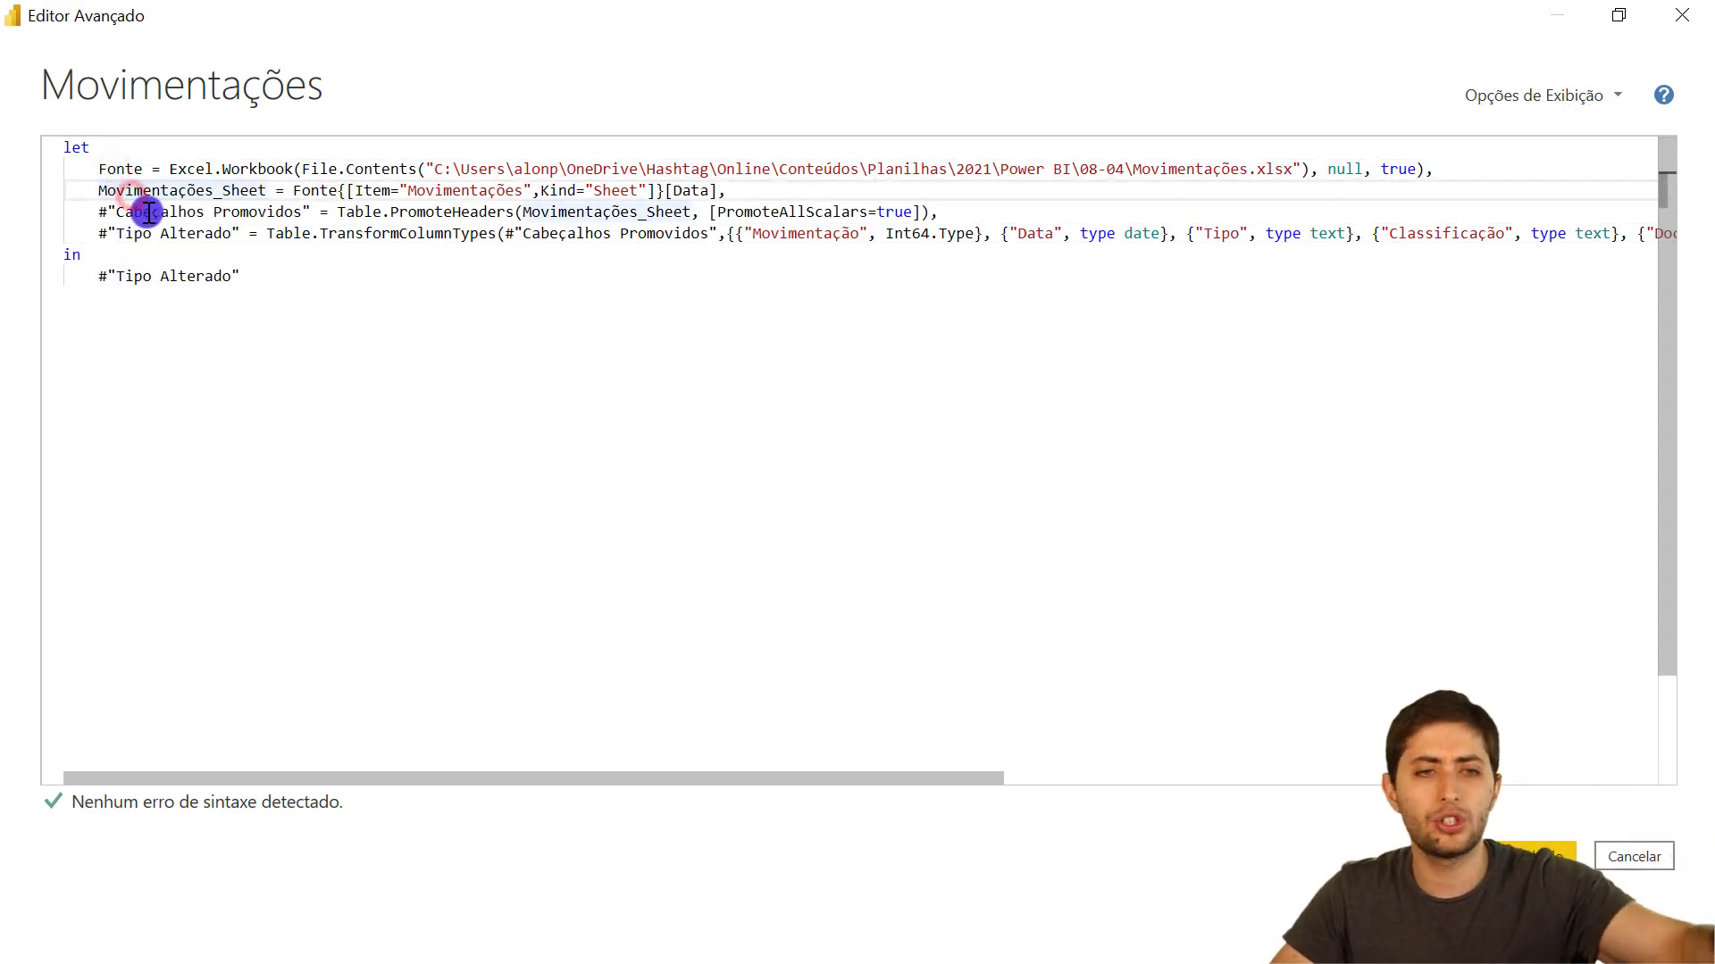
pyautogui.click(148, 213)
pyautogui.click(164, 232)
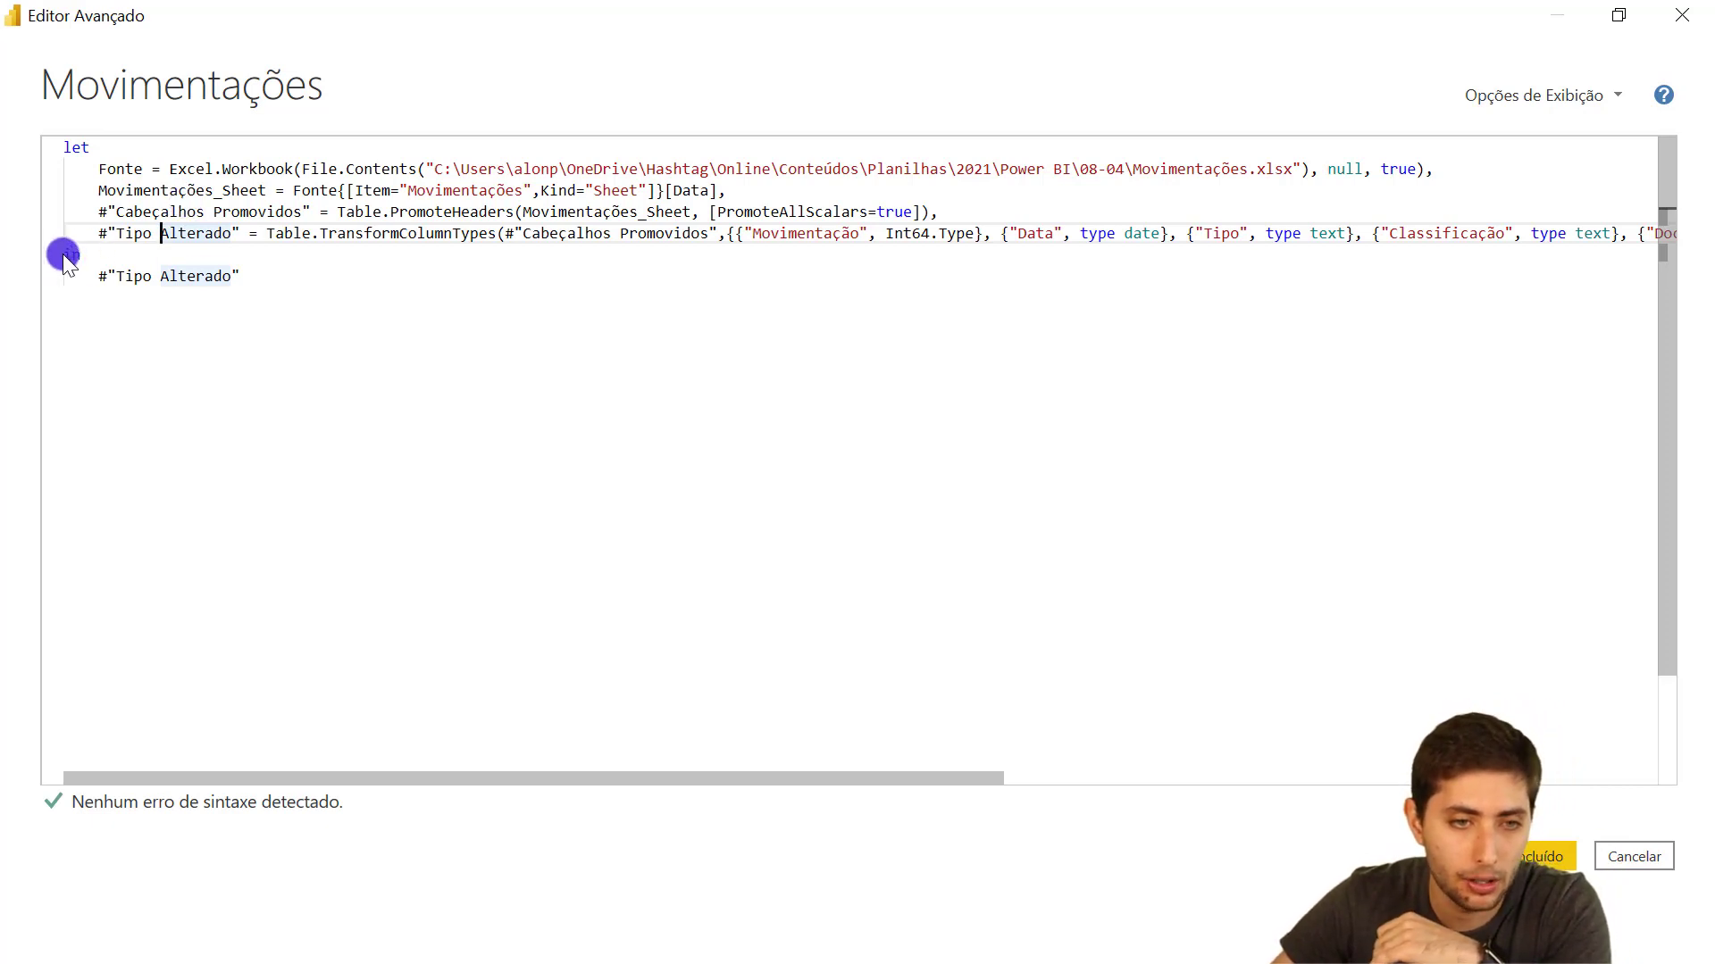
# Insert an indented line between the Tipo Alterado step and the in keyword, and paste the copied Table.AddColumn code there
pyautogui.click(67, 255)
pyautogui.press('Return')
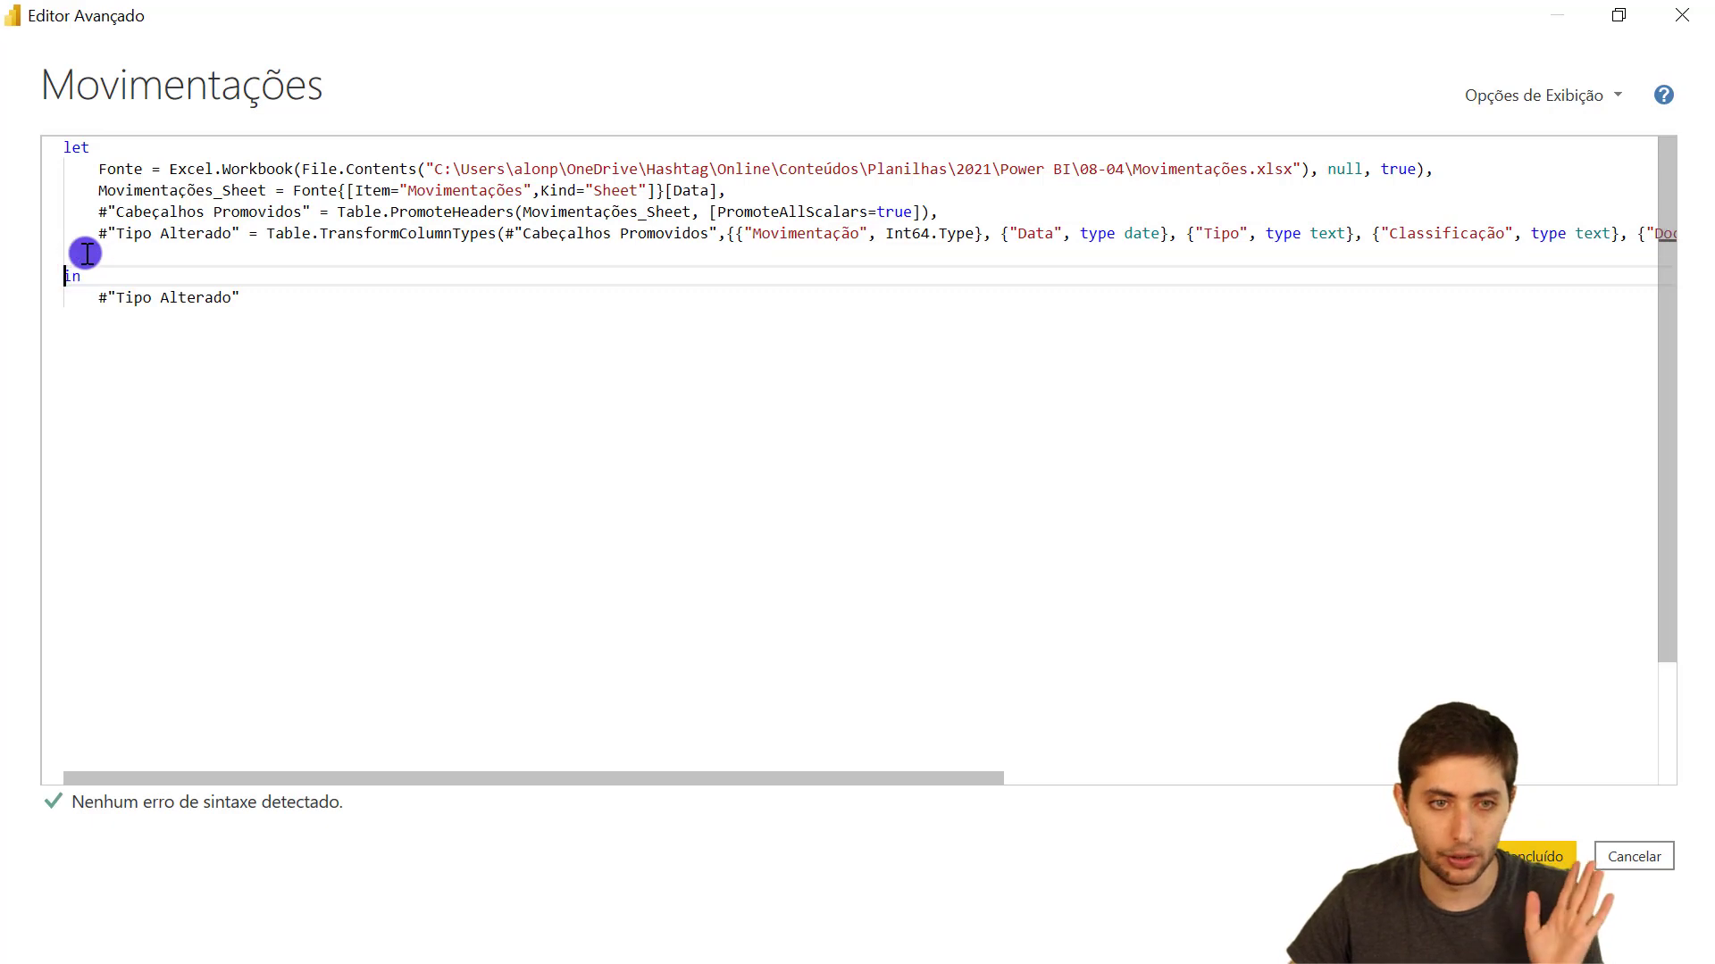
pyautogui.click(87, 254)
pyautogui.click(85, 254)
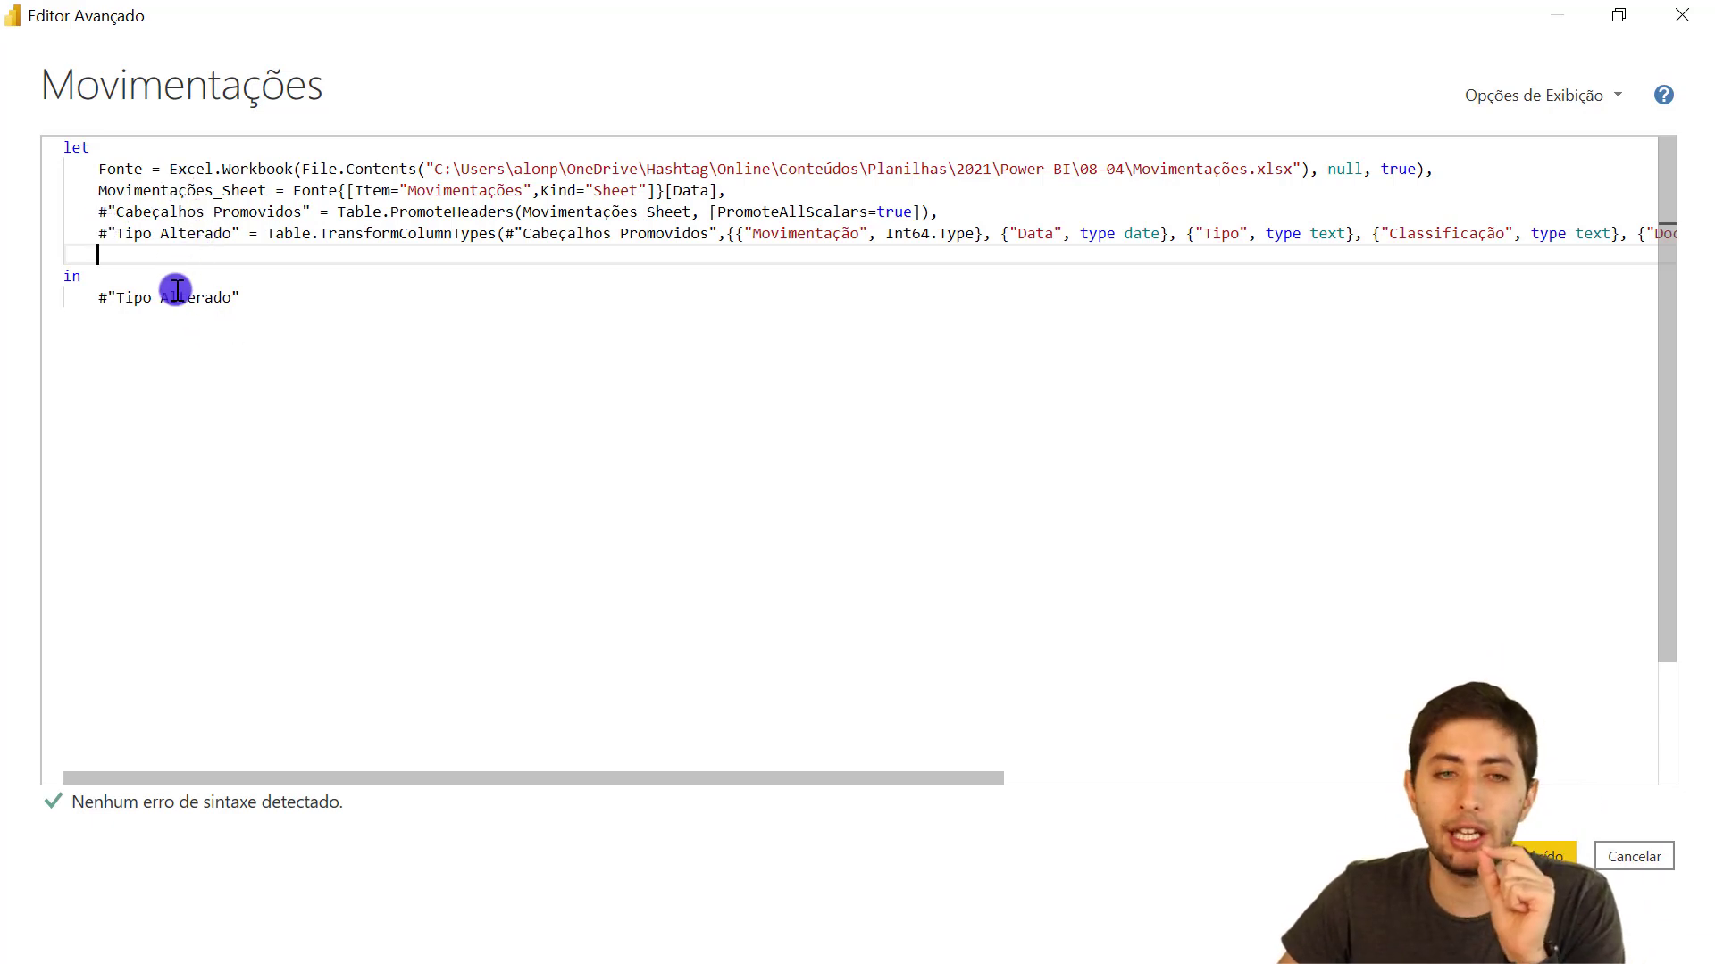
pyautogui.moveTo(102, 208); pyautogui.dragTo(109, 209)
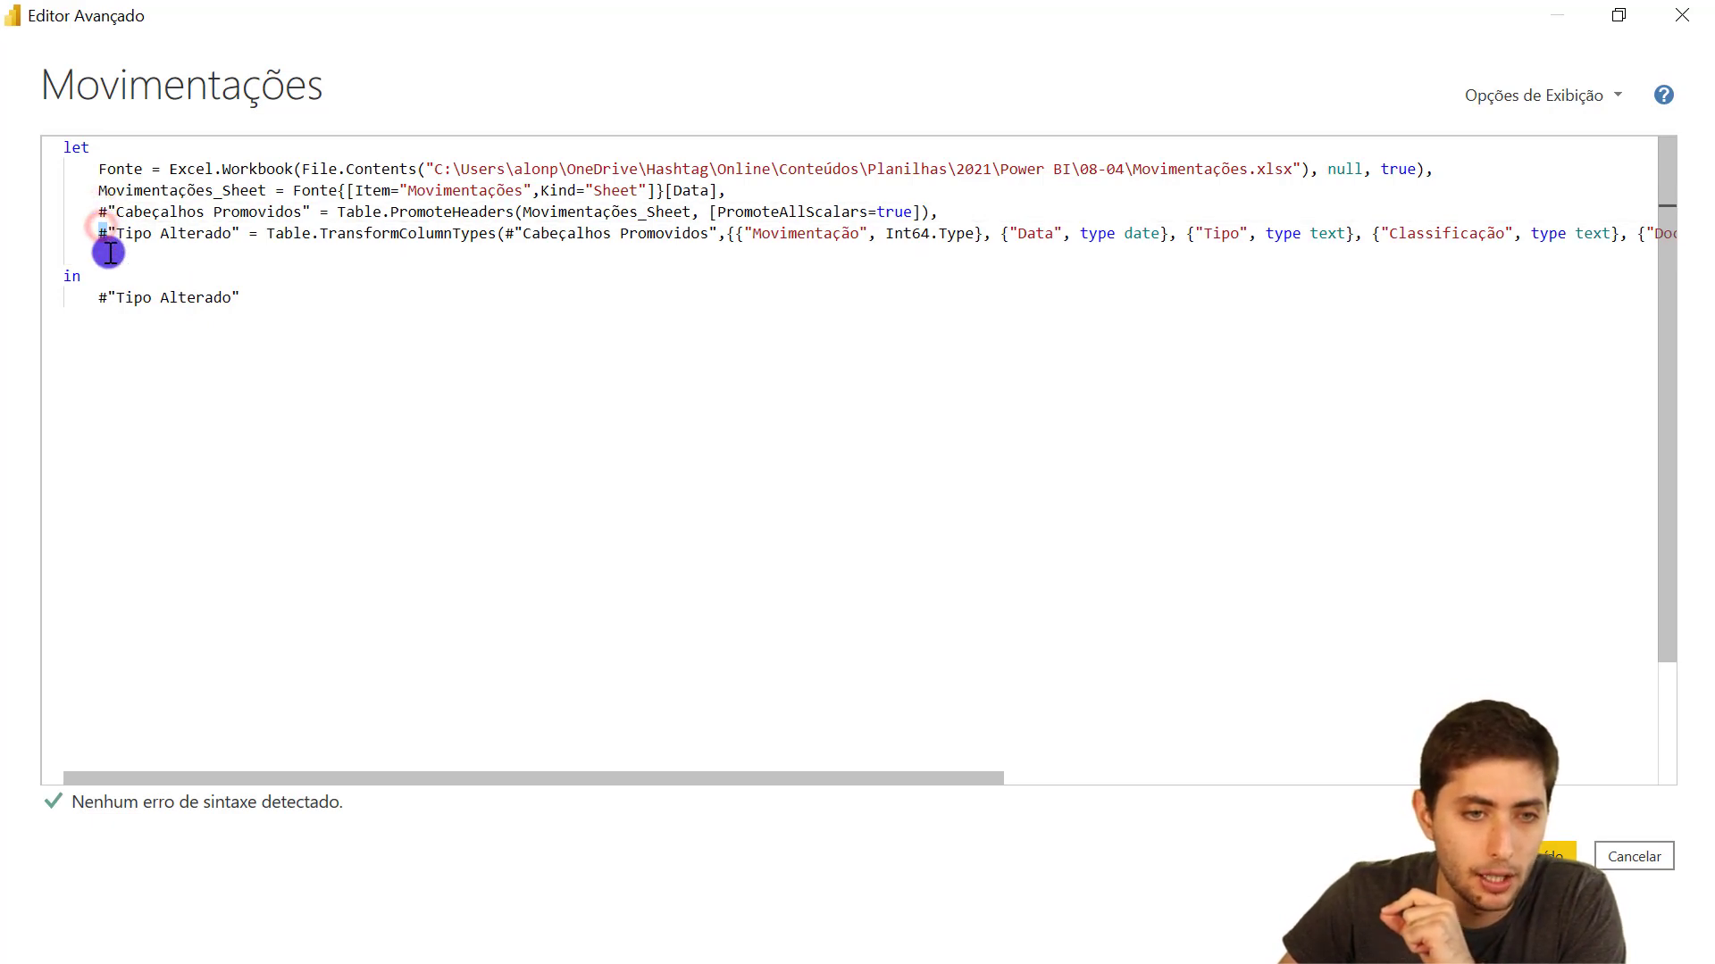
pyautogui.click(106, 247)
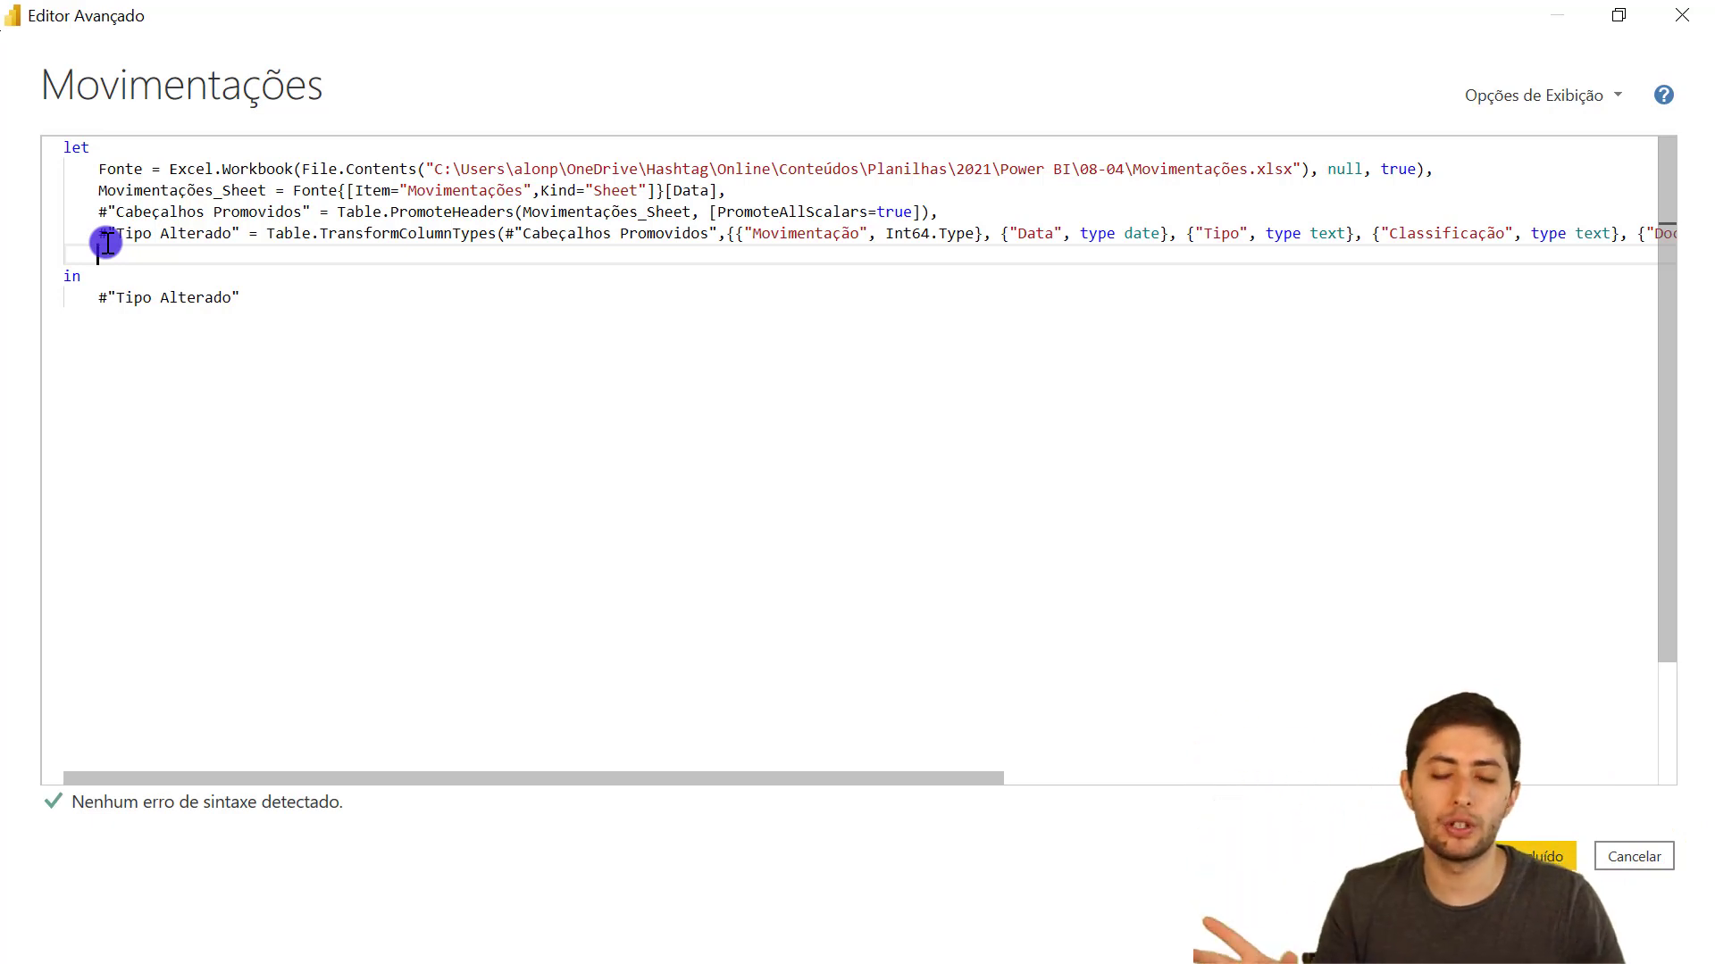
pyautogui.hotkey('ctrl', 'v')
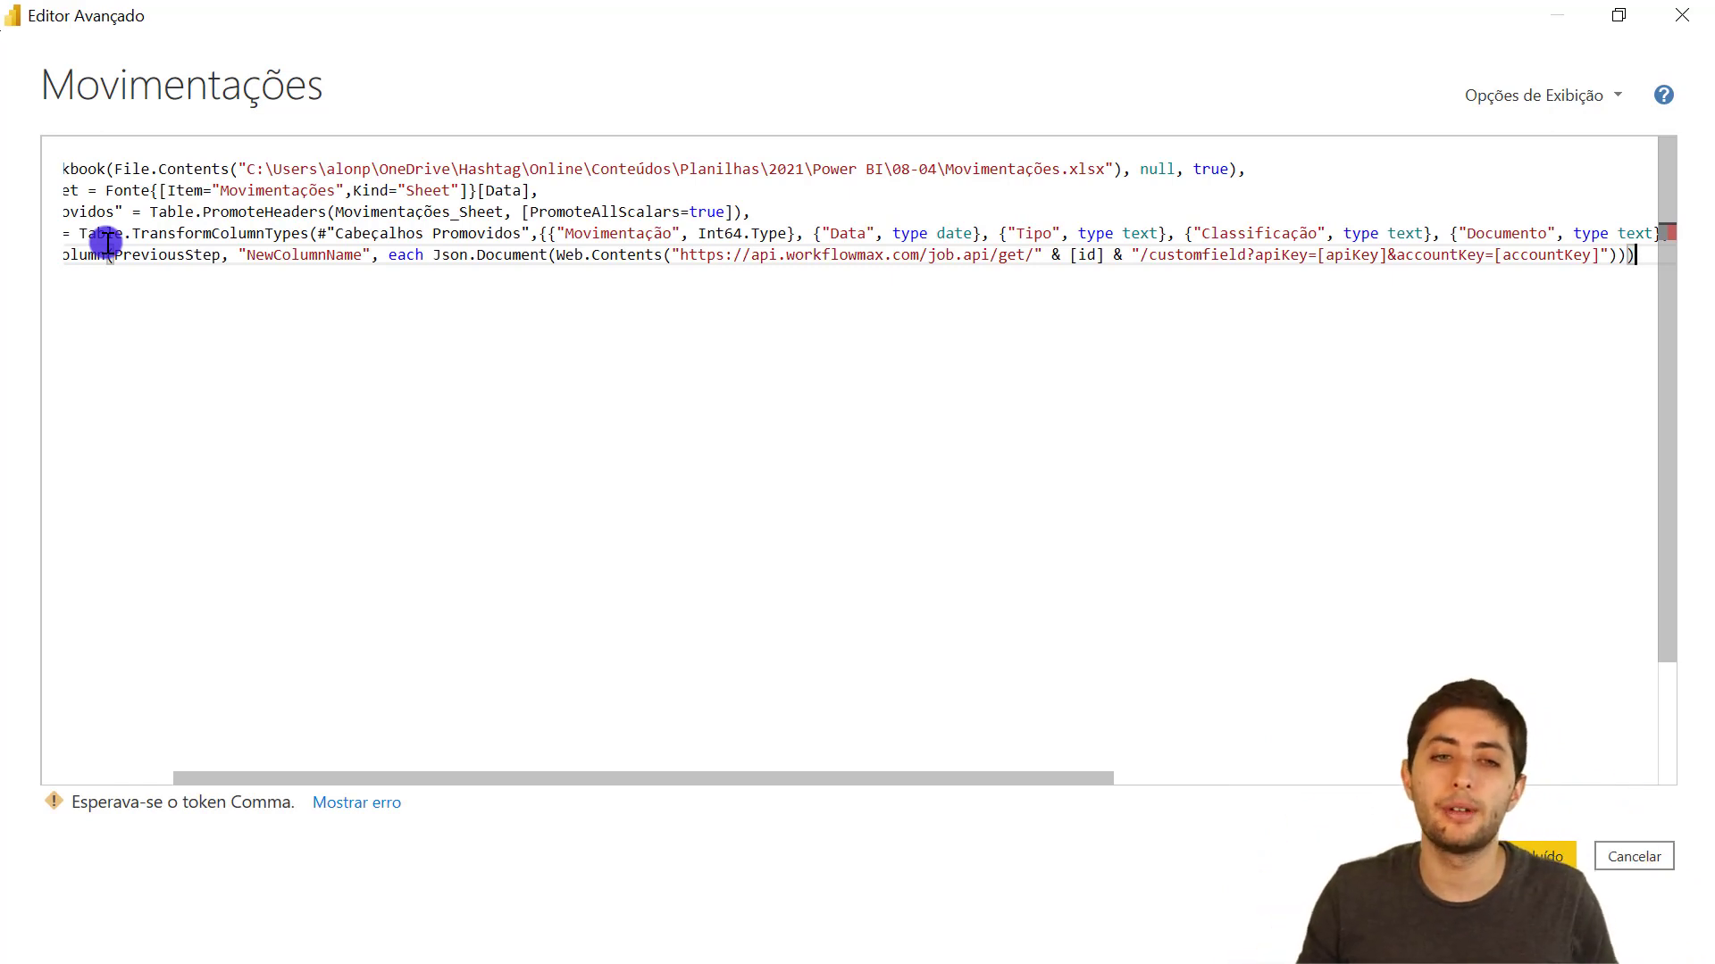
# Replace the pasted line's step name Step with #"Etapa"
pyautogui.press('Home')
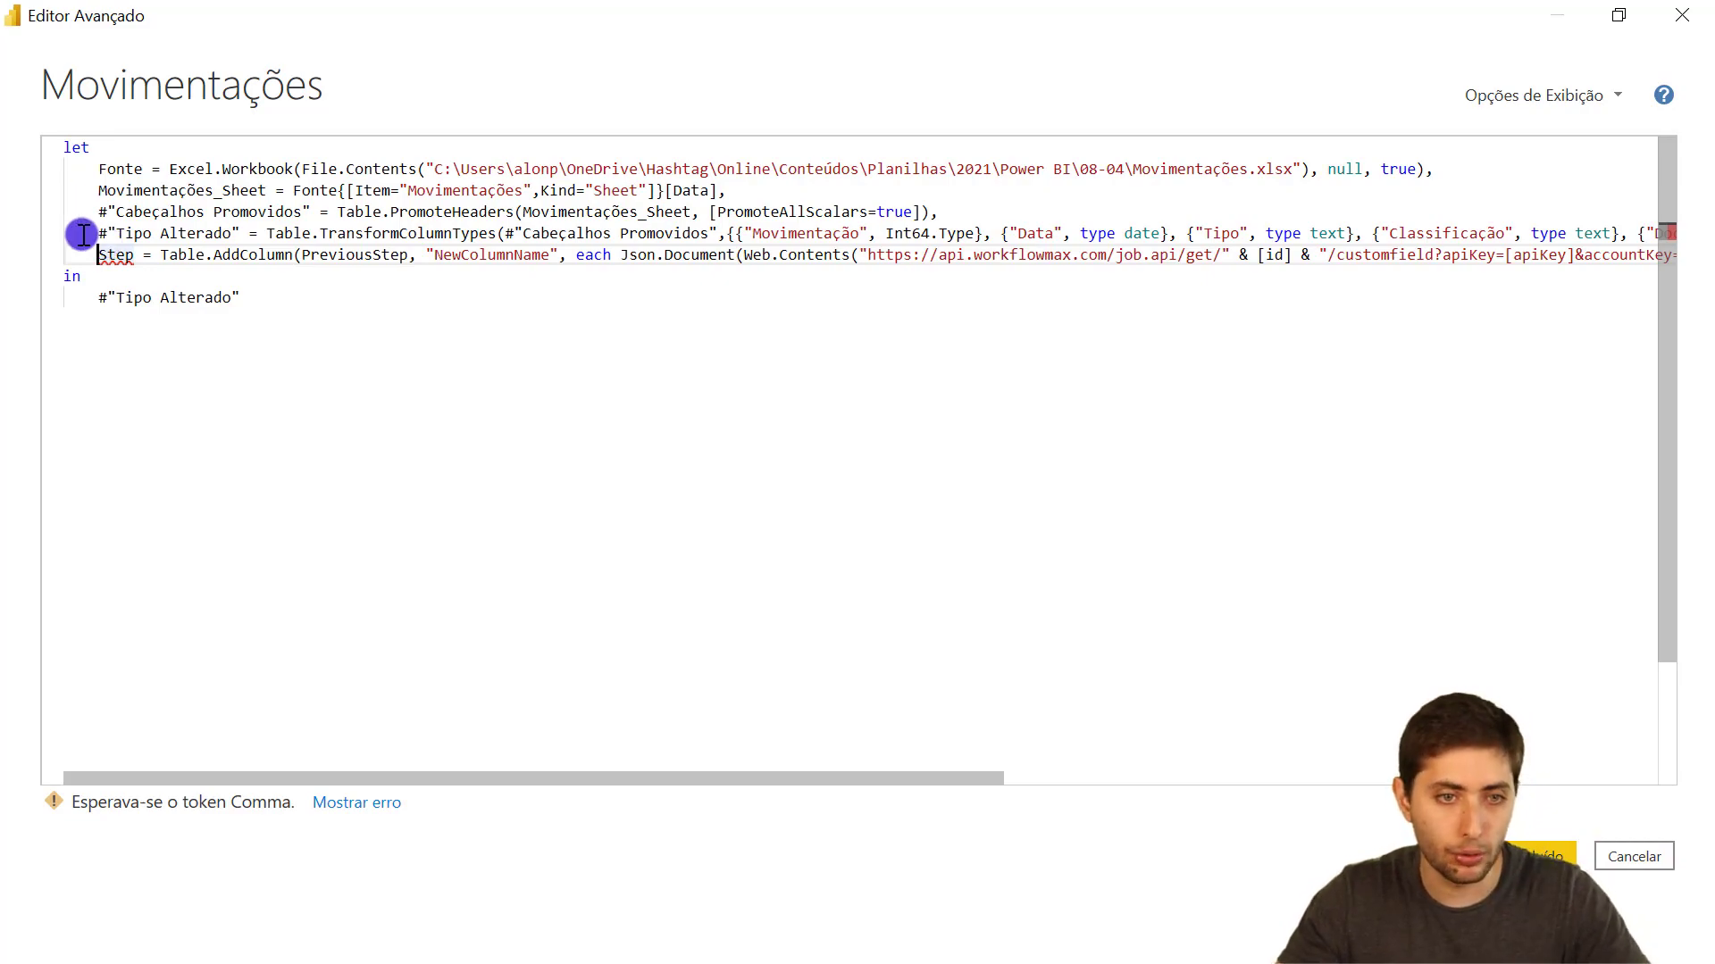
pyautogui.moveTo(100, 255)
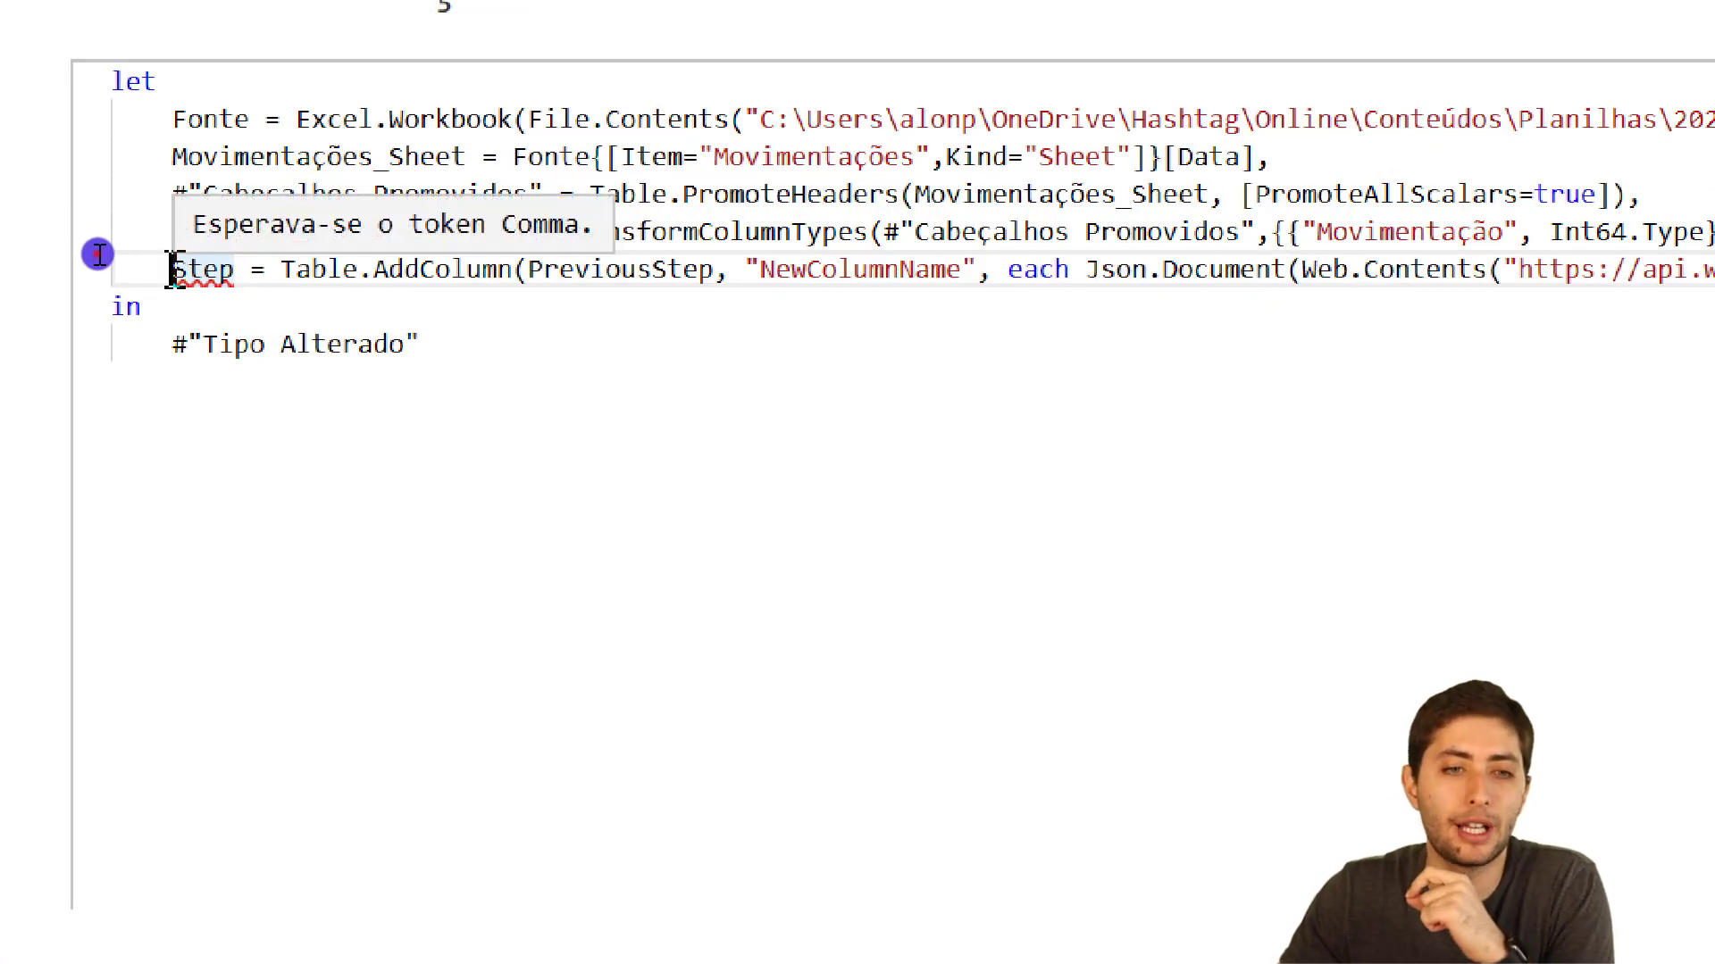
pyautogui.moveTo(175, 268); pyautogui.dragTo(236, 269)
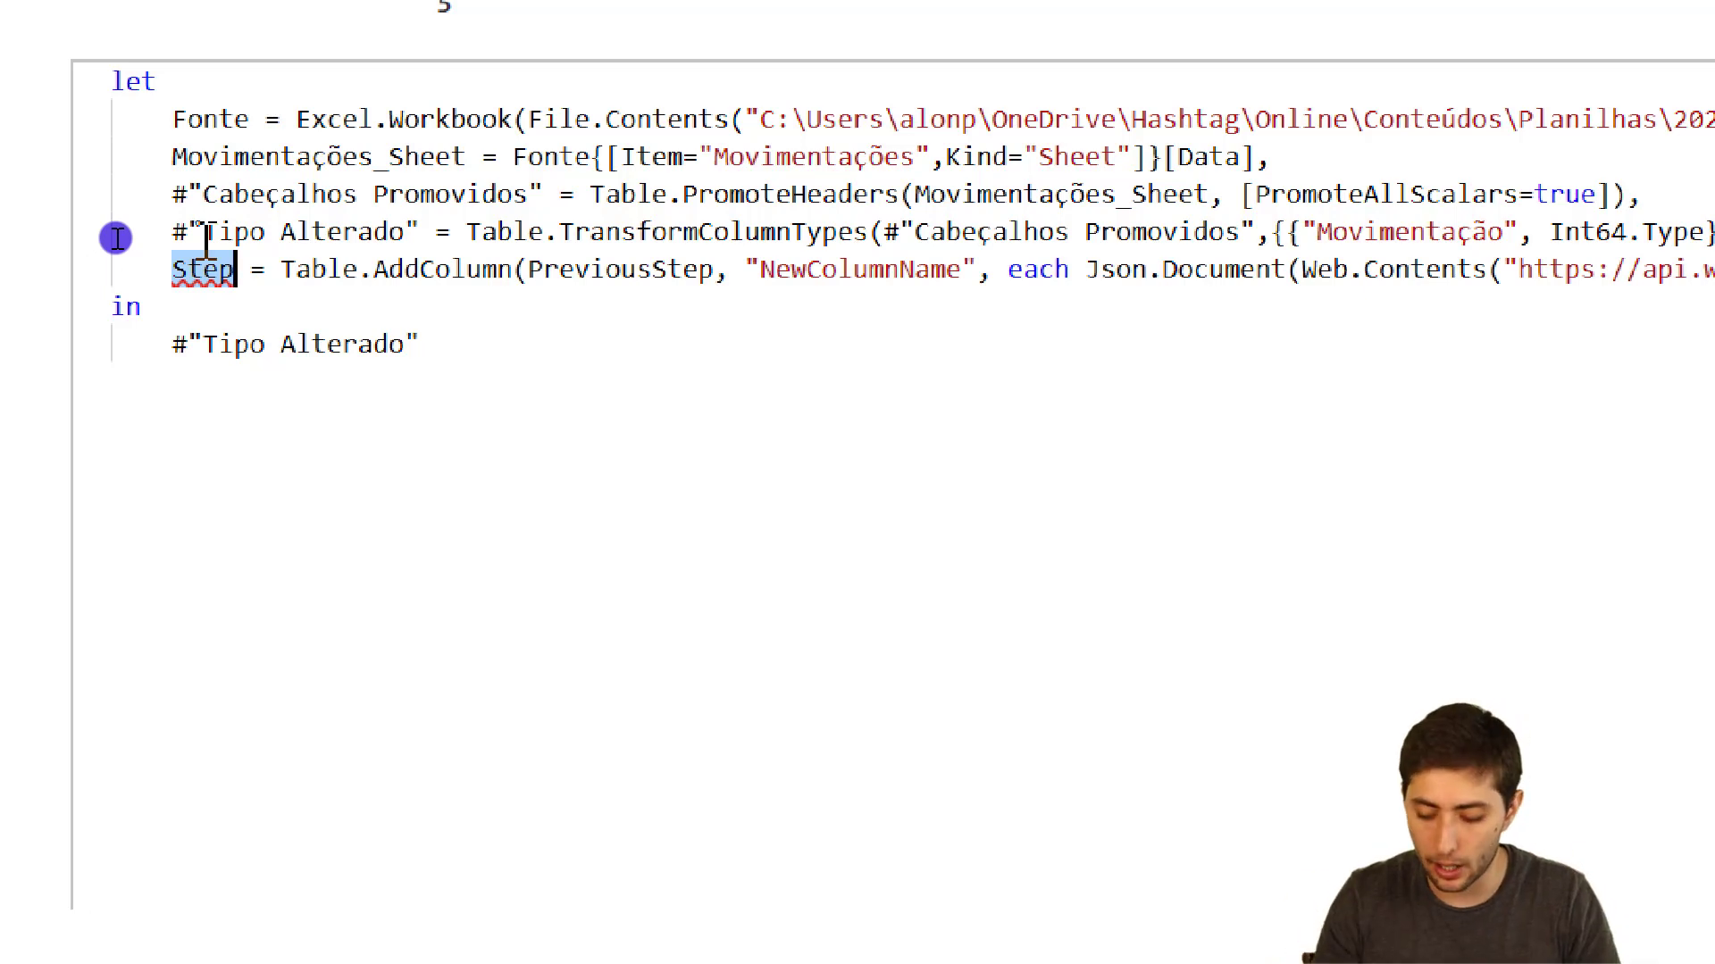
pyautogui.press('BackSpace')
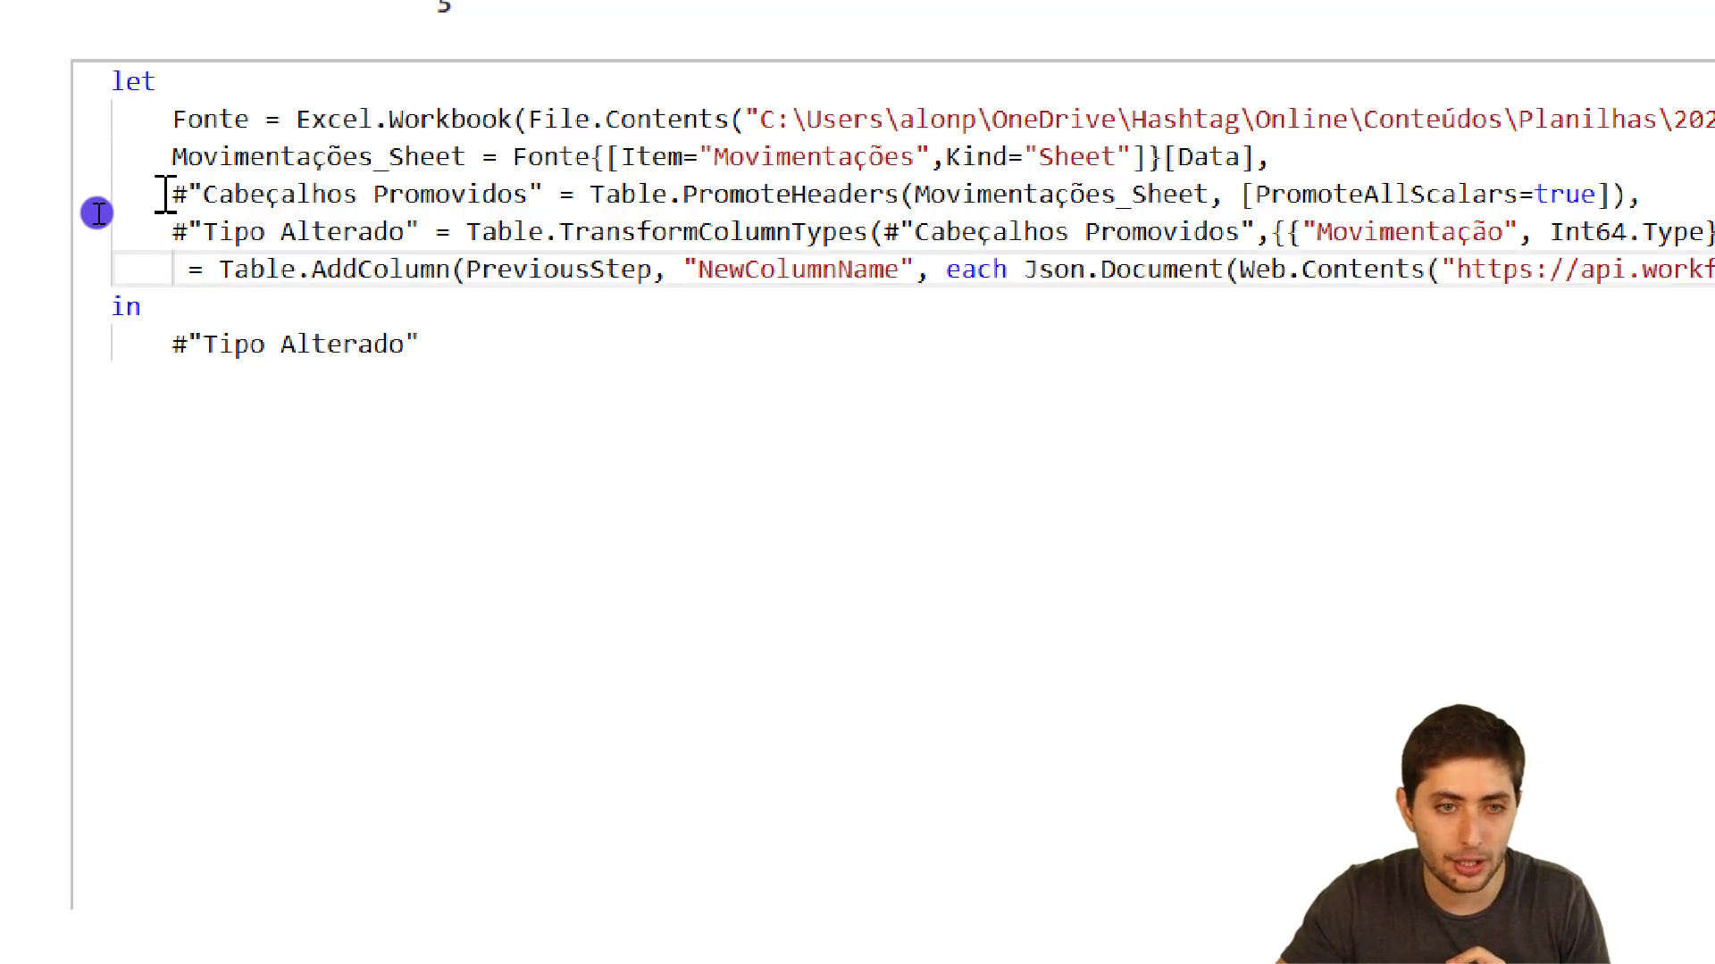
pyautogui.write('# ')
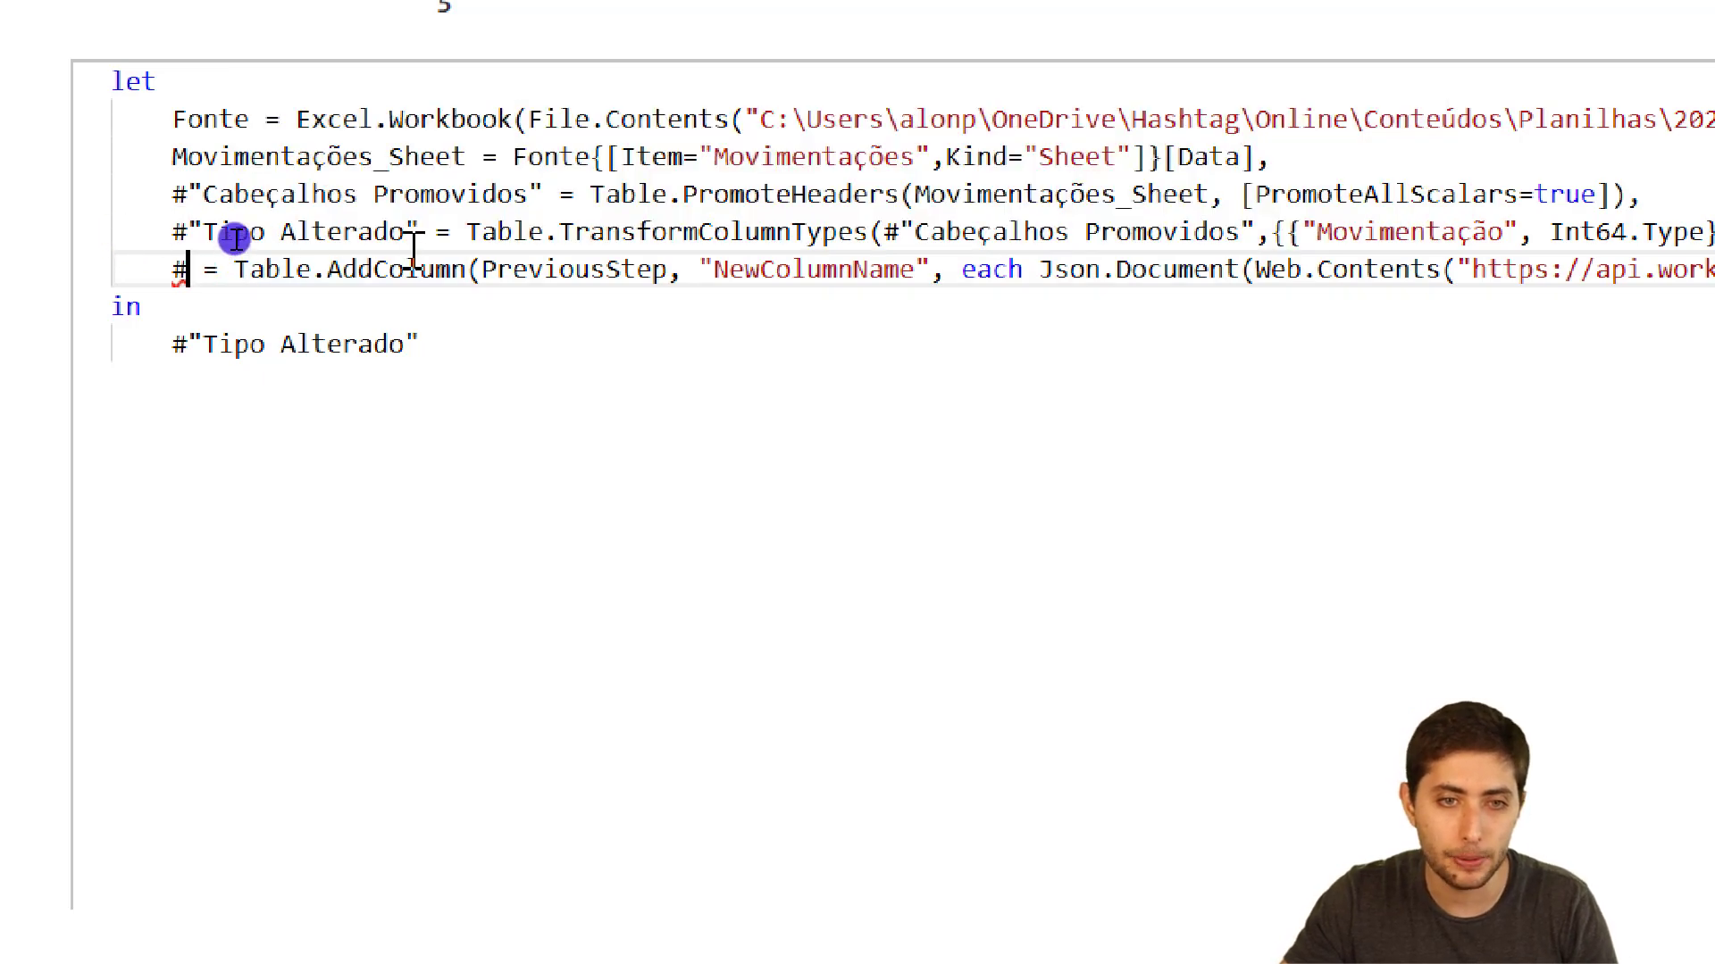
pyautogui.write('""')
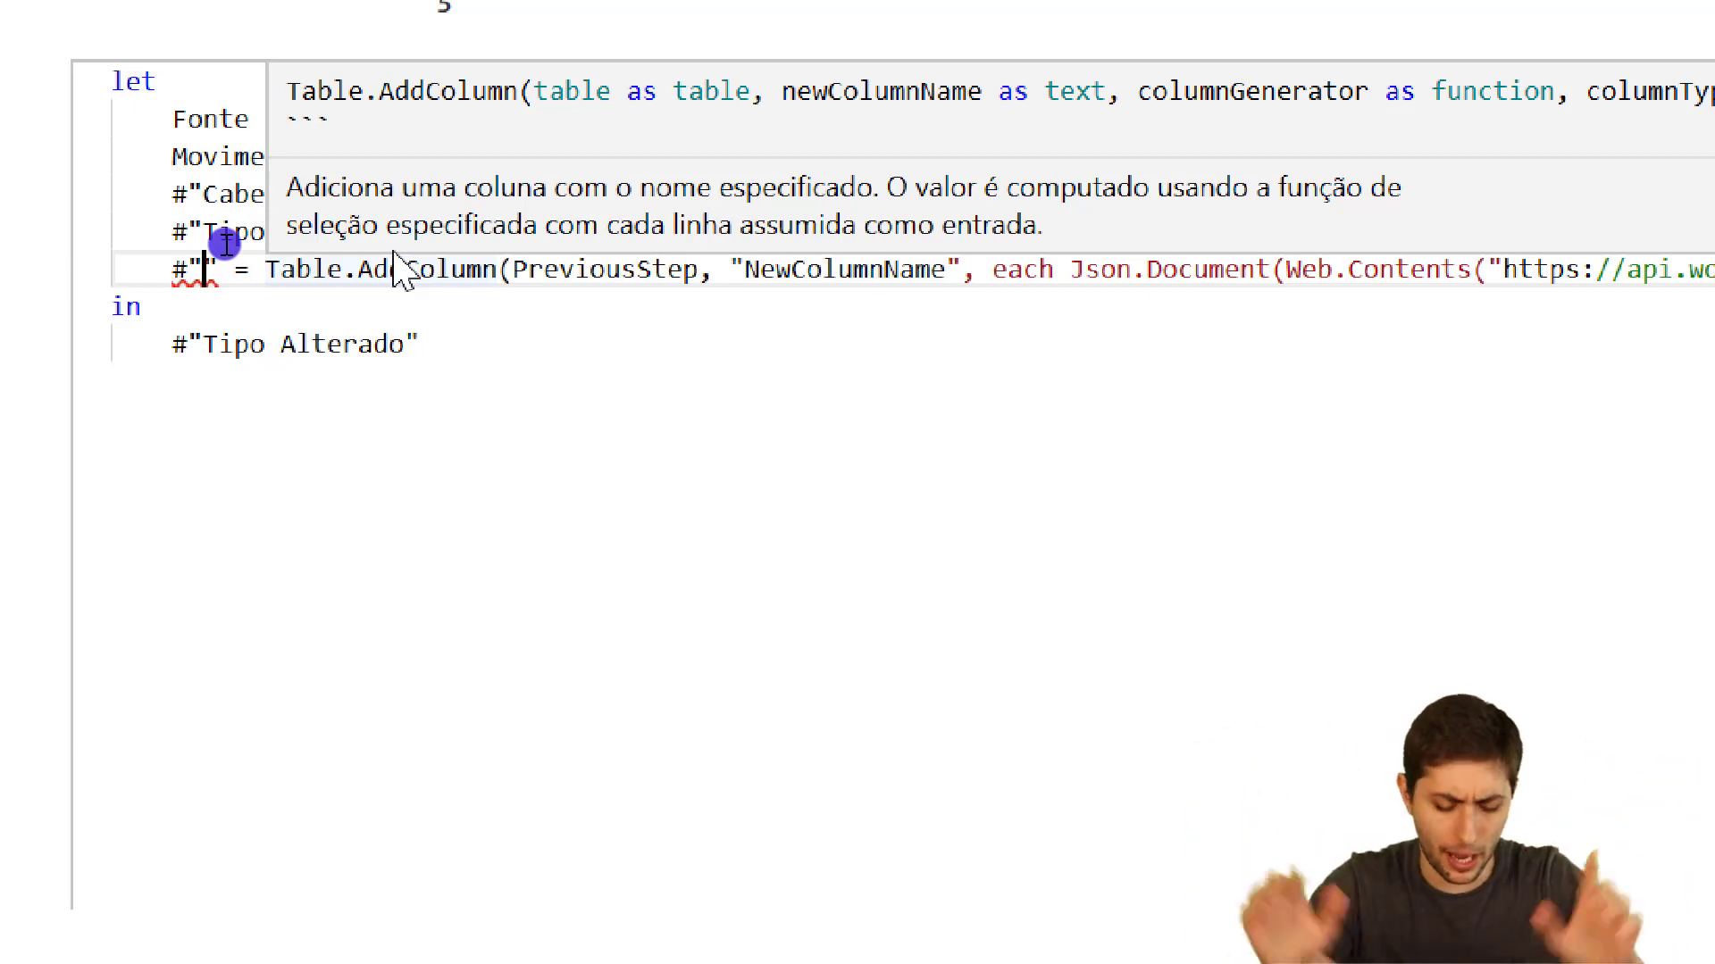
pyautogui.write('Etapa')
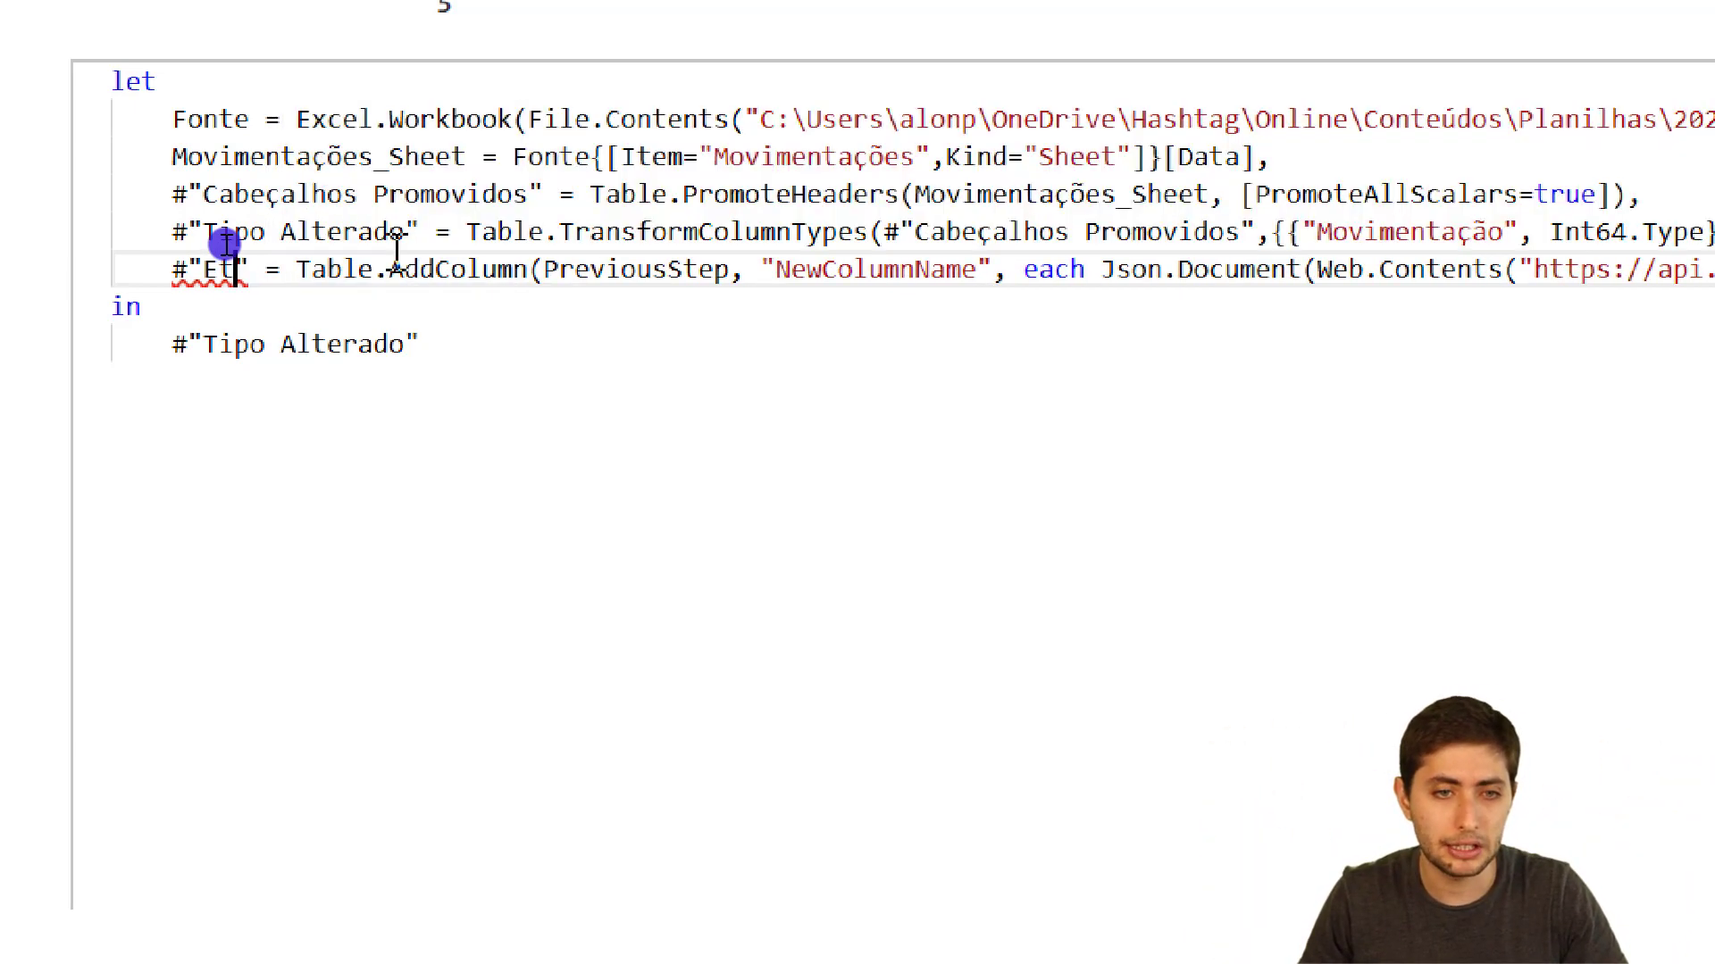
pyautogui.press('Right')
pyautogui.press('Right')
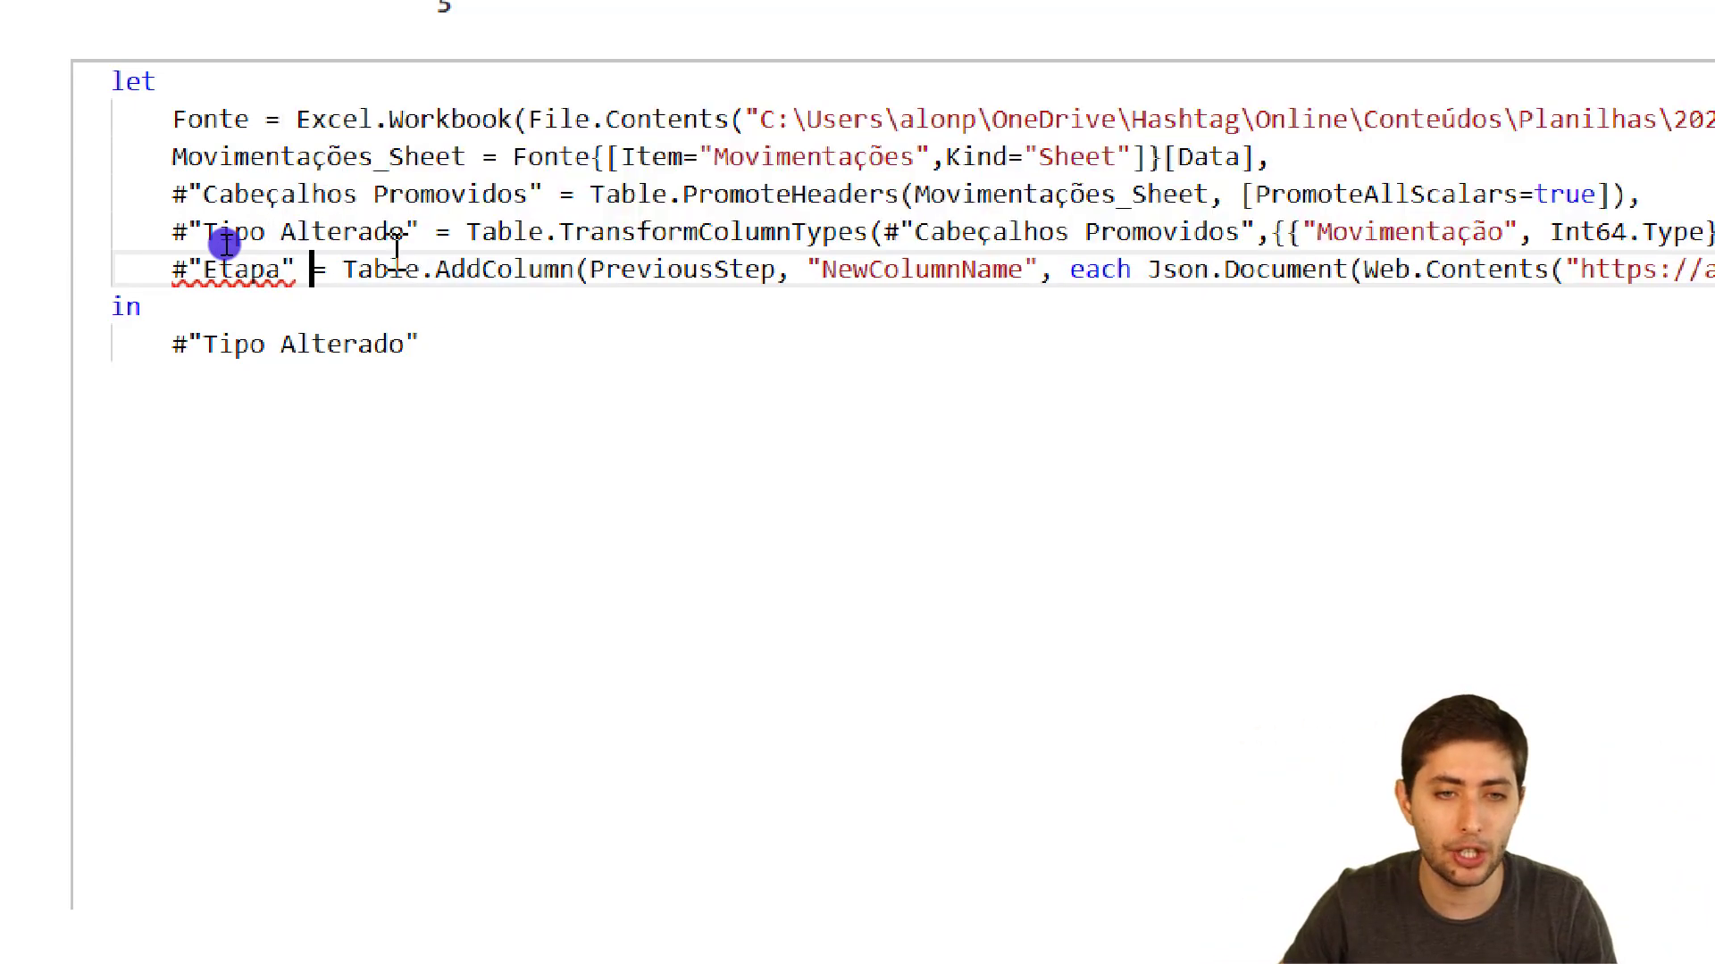
# Compare the Etapa and Tipo Alterado lines and examine the commas that end the preceding step lines in the let section
pyautogui.click(211, 513)
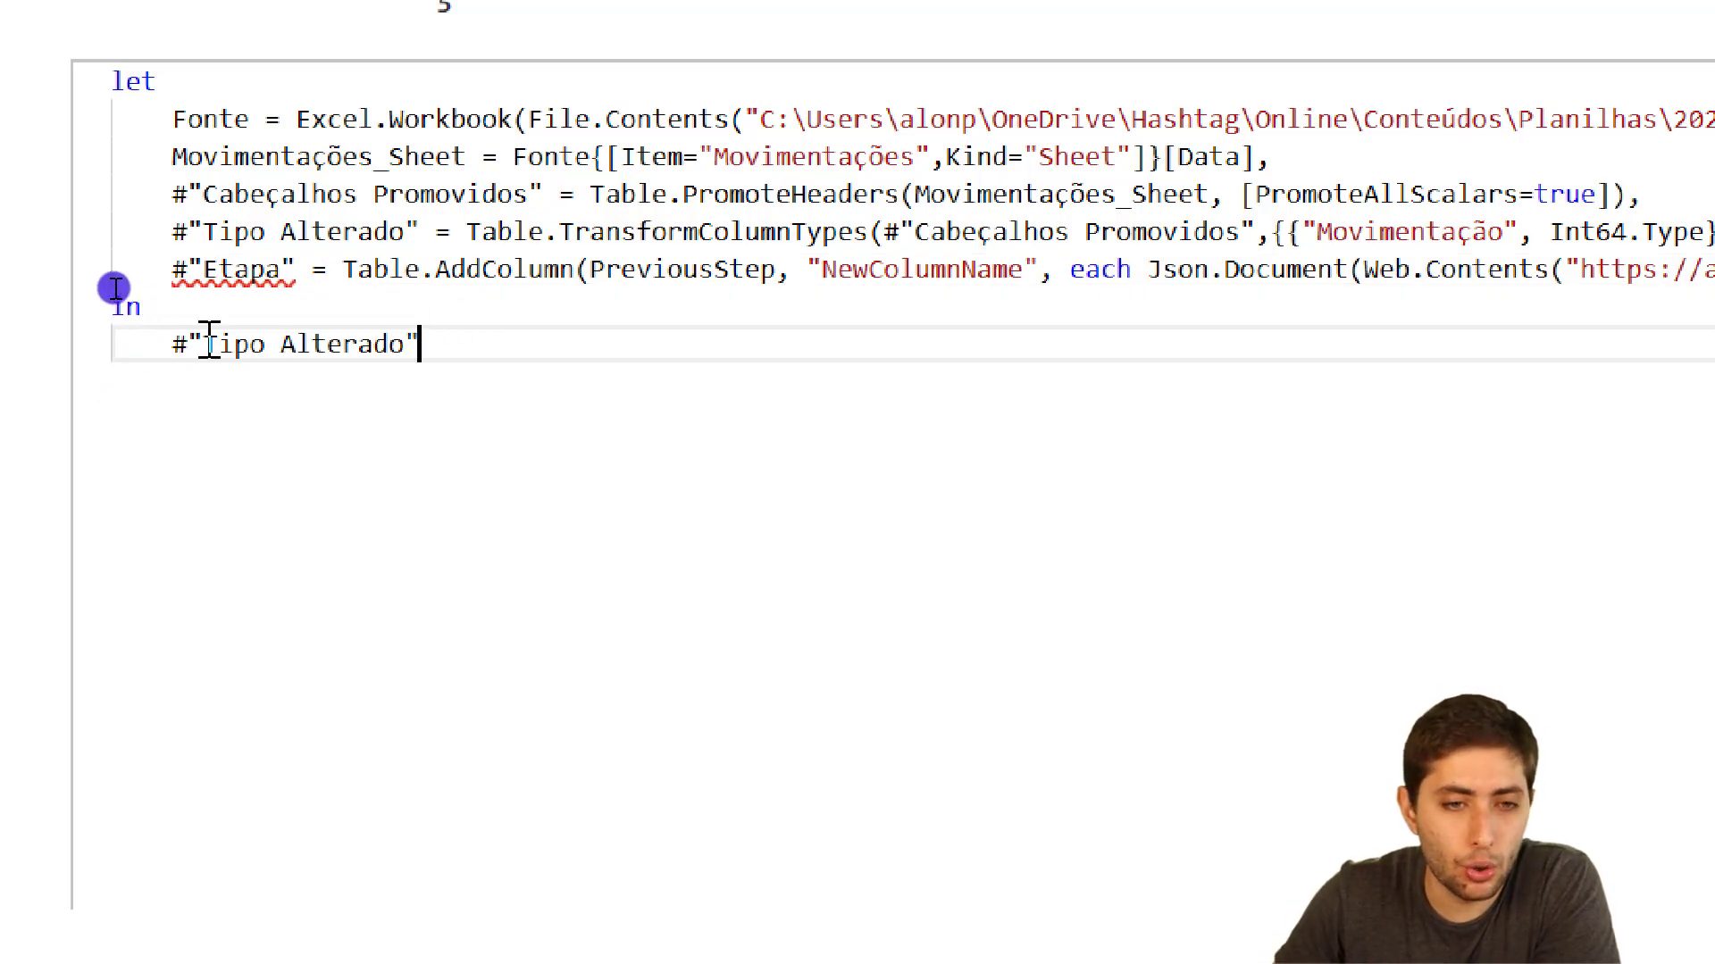
pyautogui.click(131, 254)
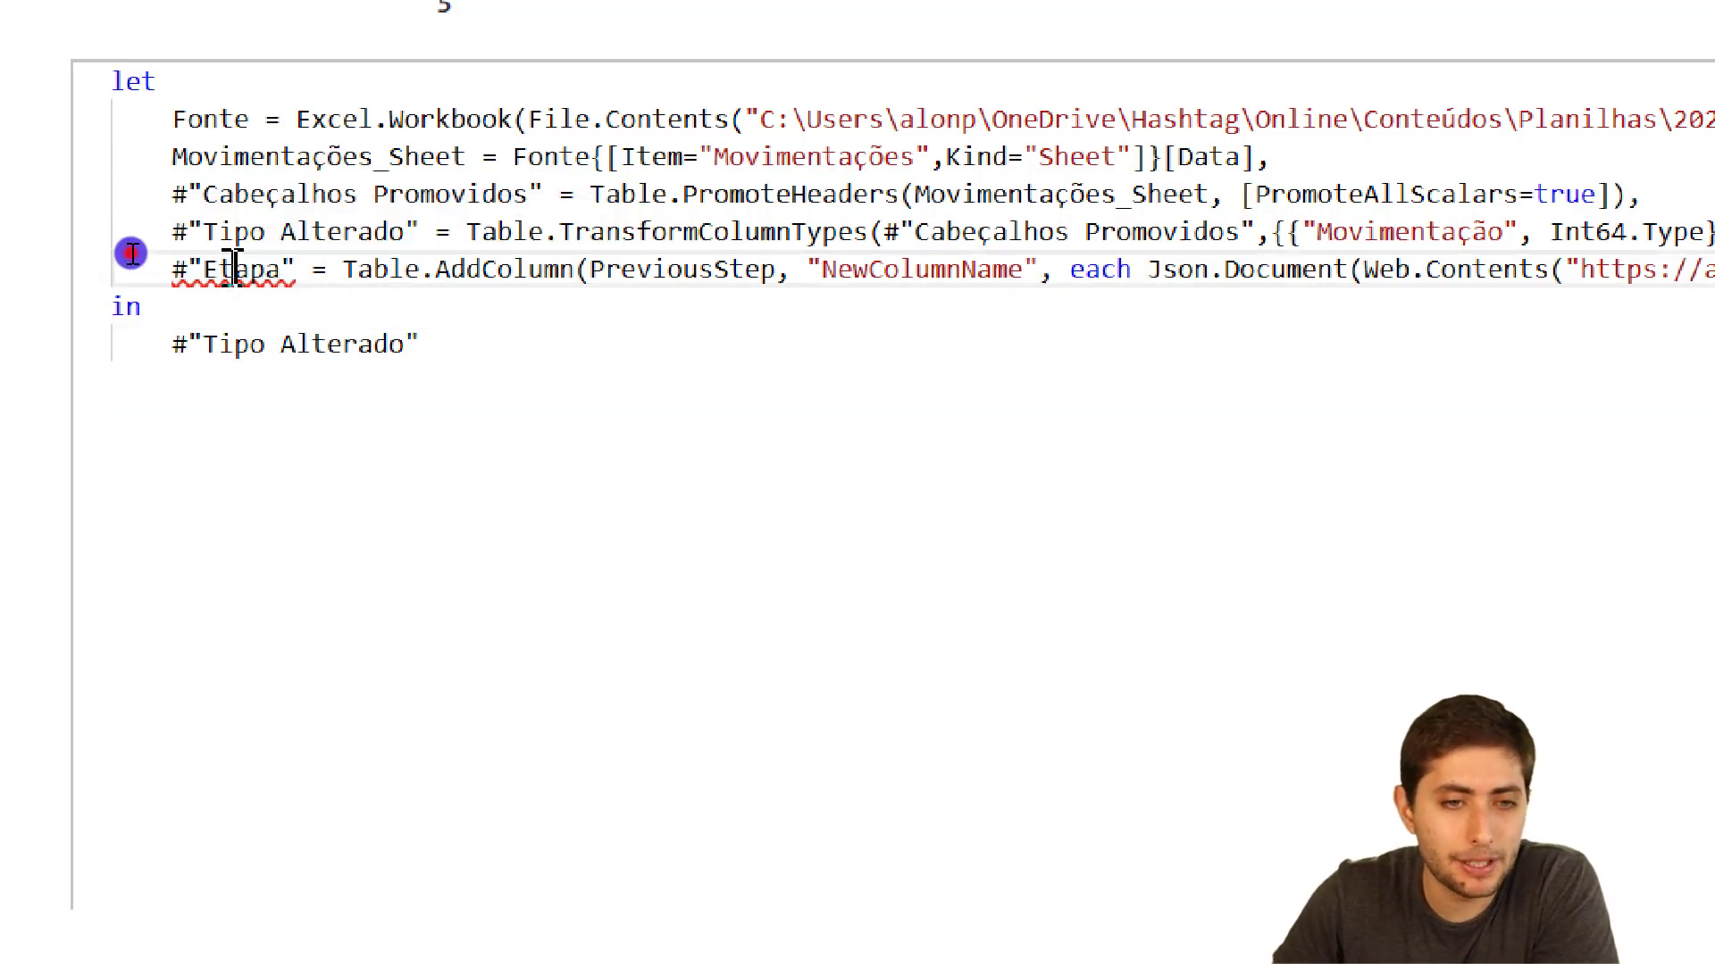
pyautogui.click(294, 271)
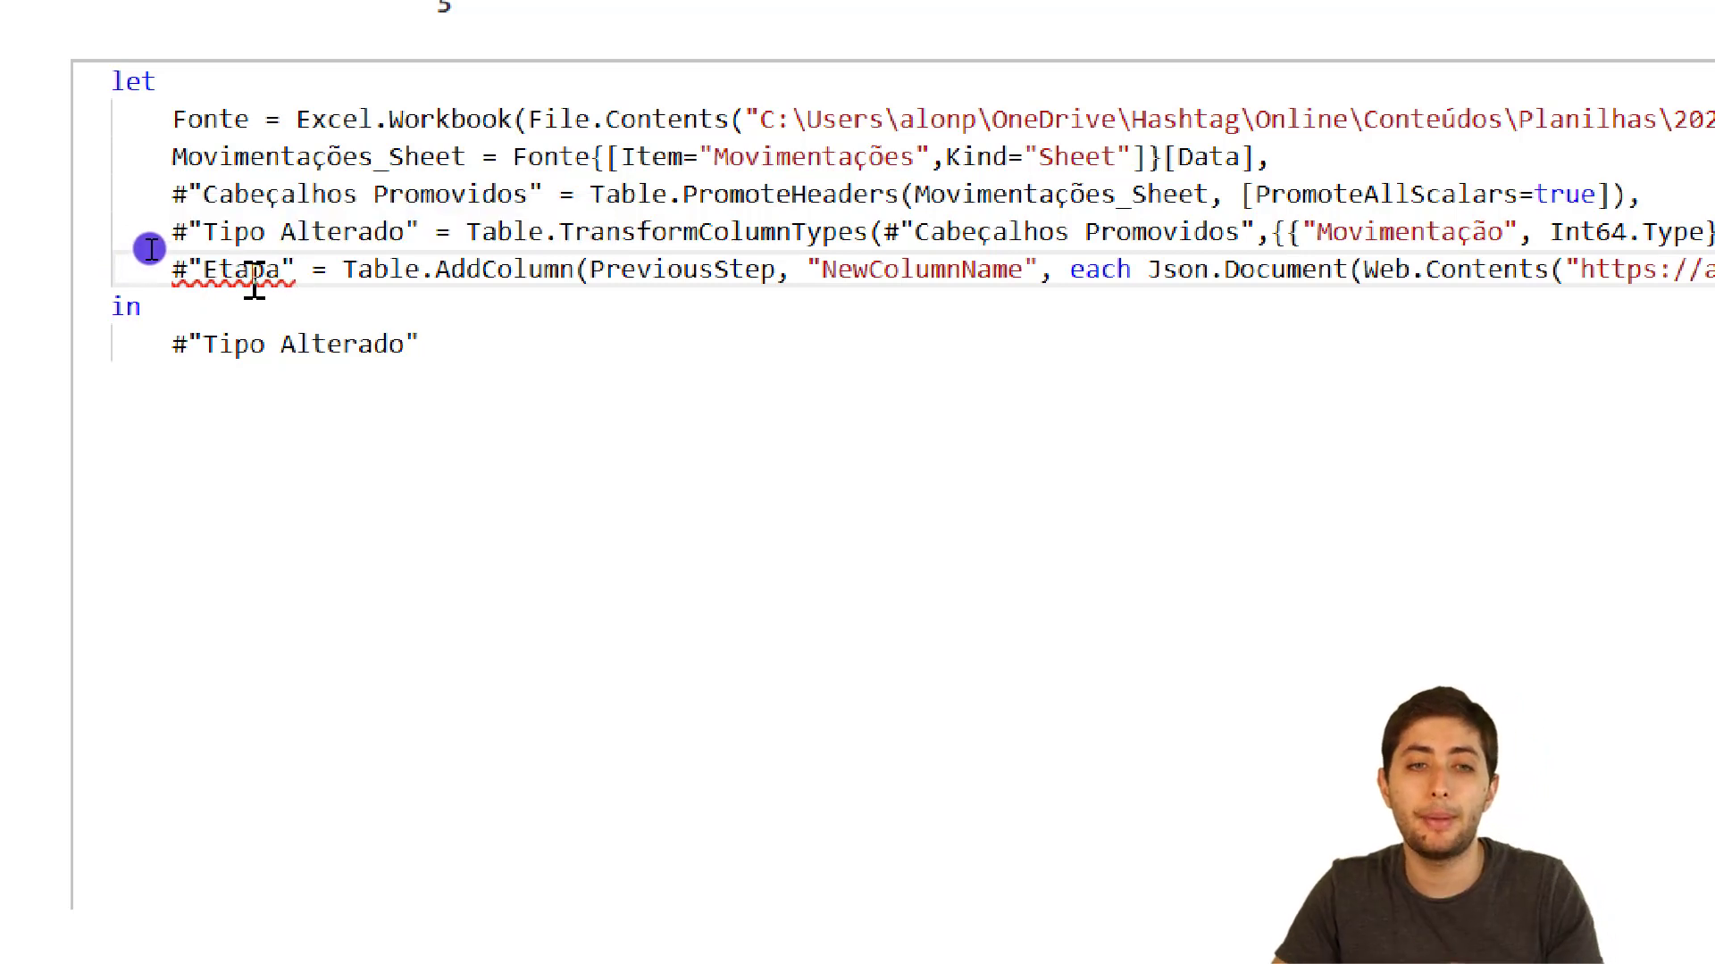
pyautogui.click(280, 234)
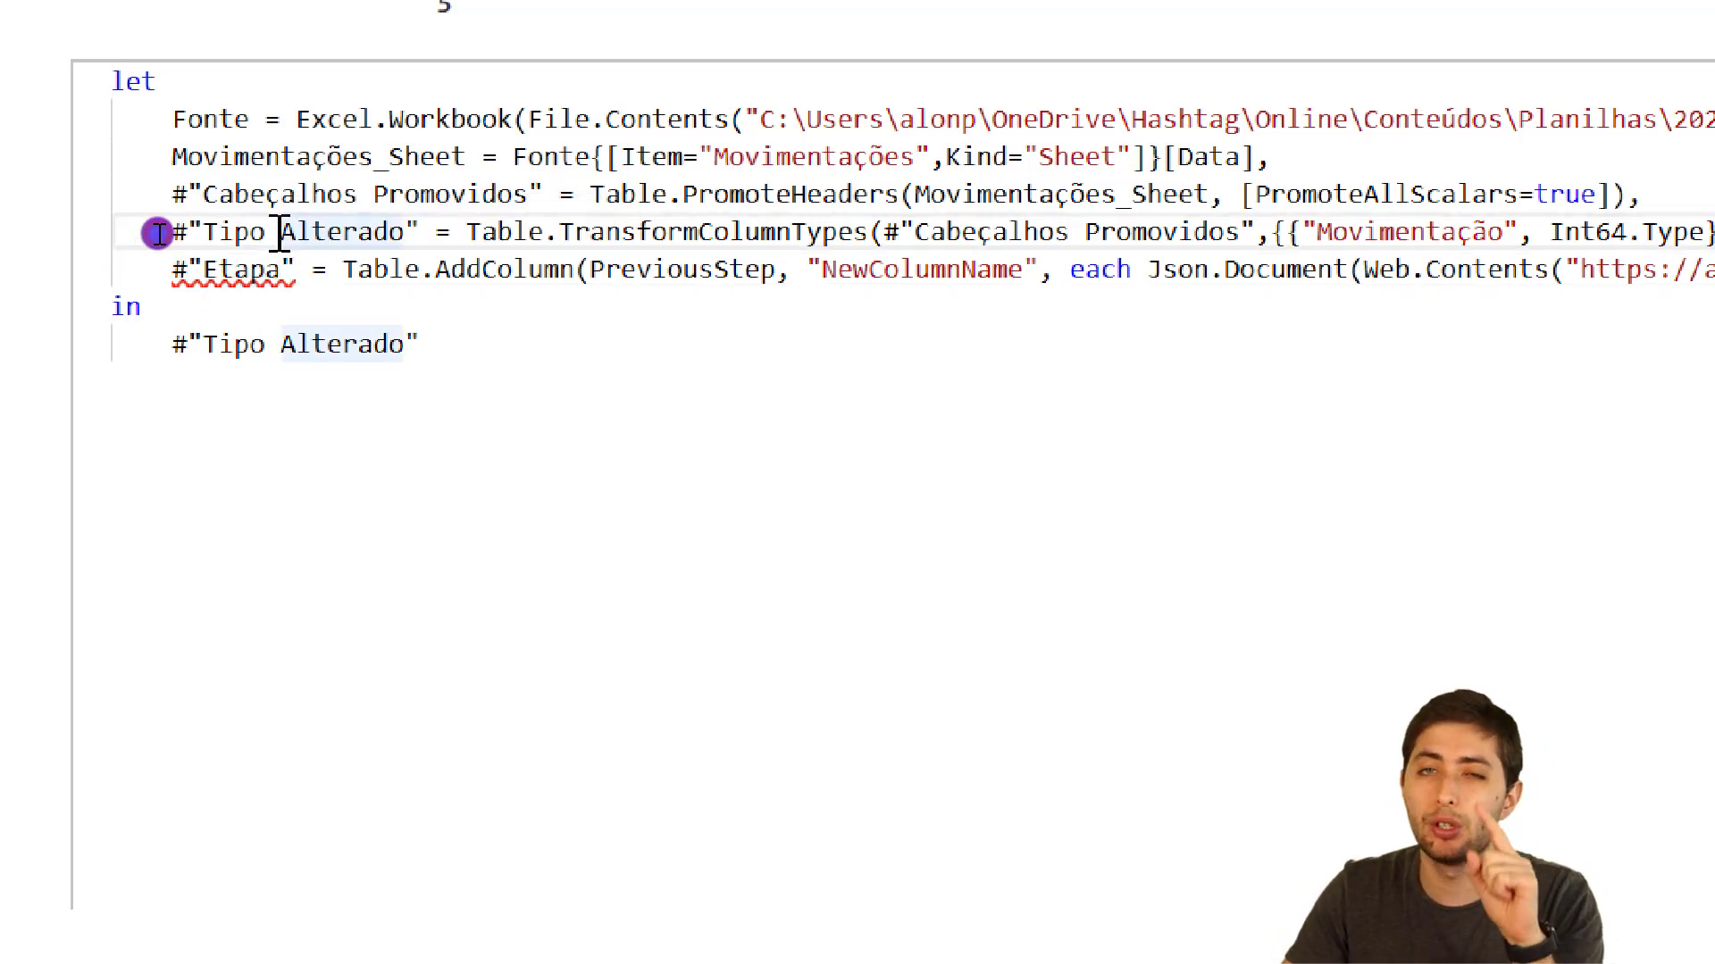
pyautogui.click(170, 235)
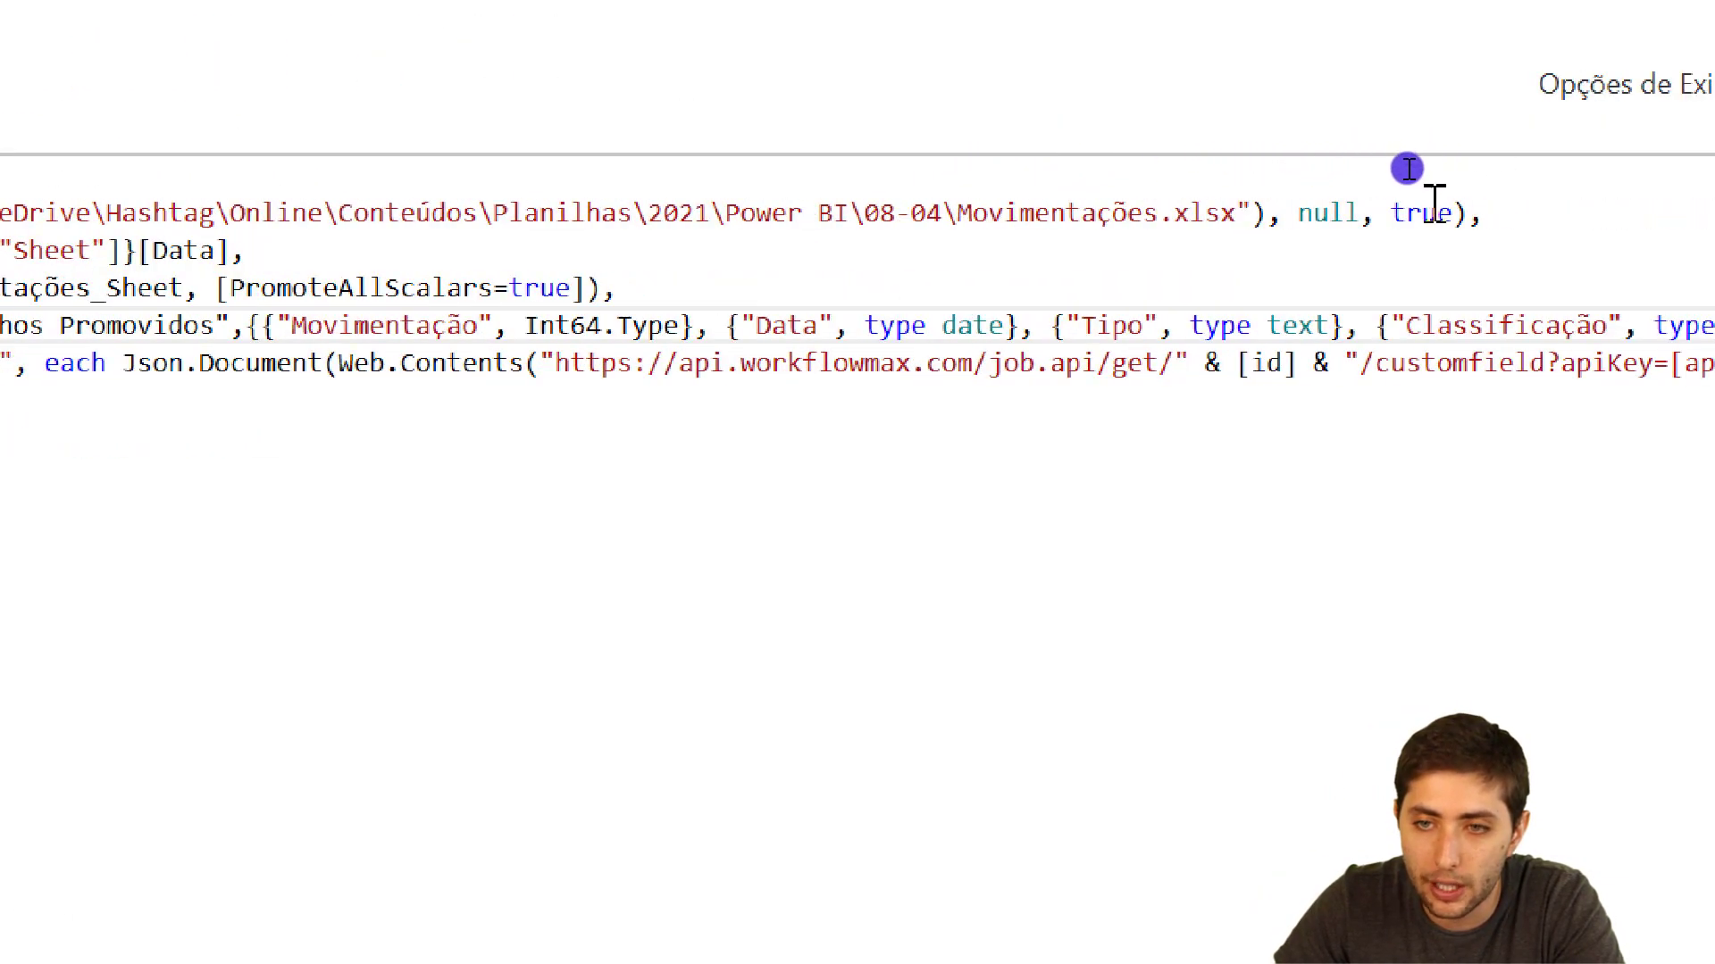
pyautogui.click(1625, 235)
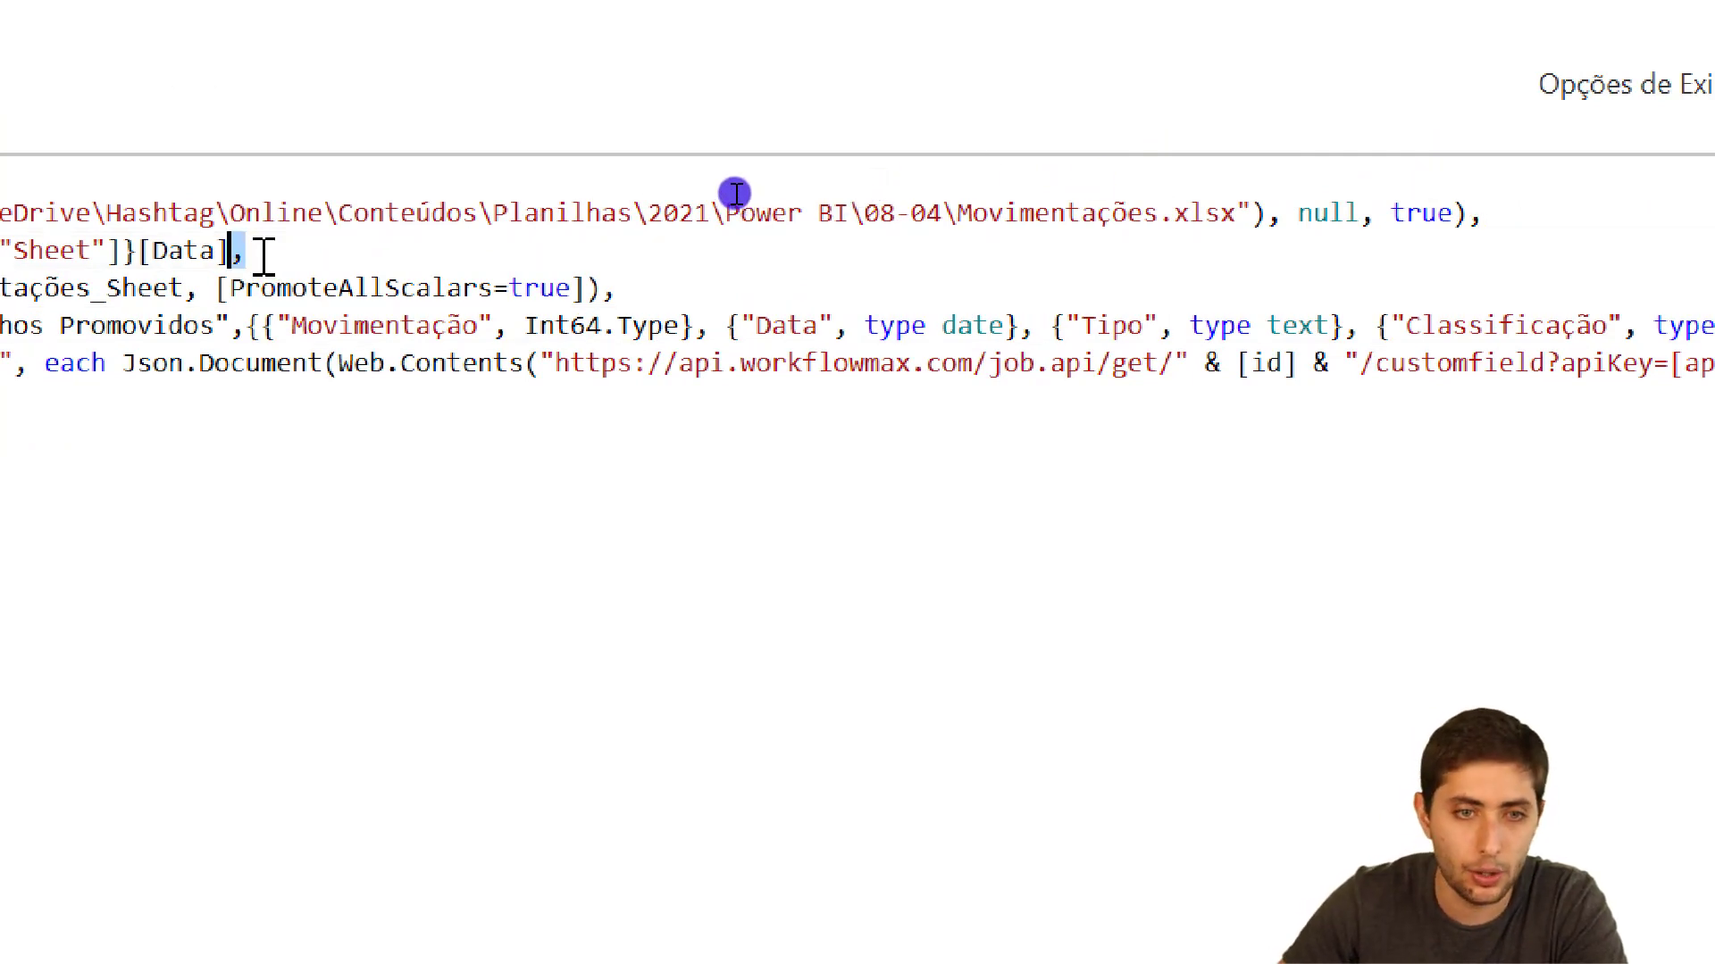
pyautogui.click(665, 286)
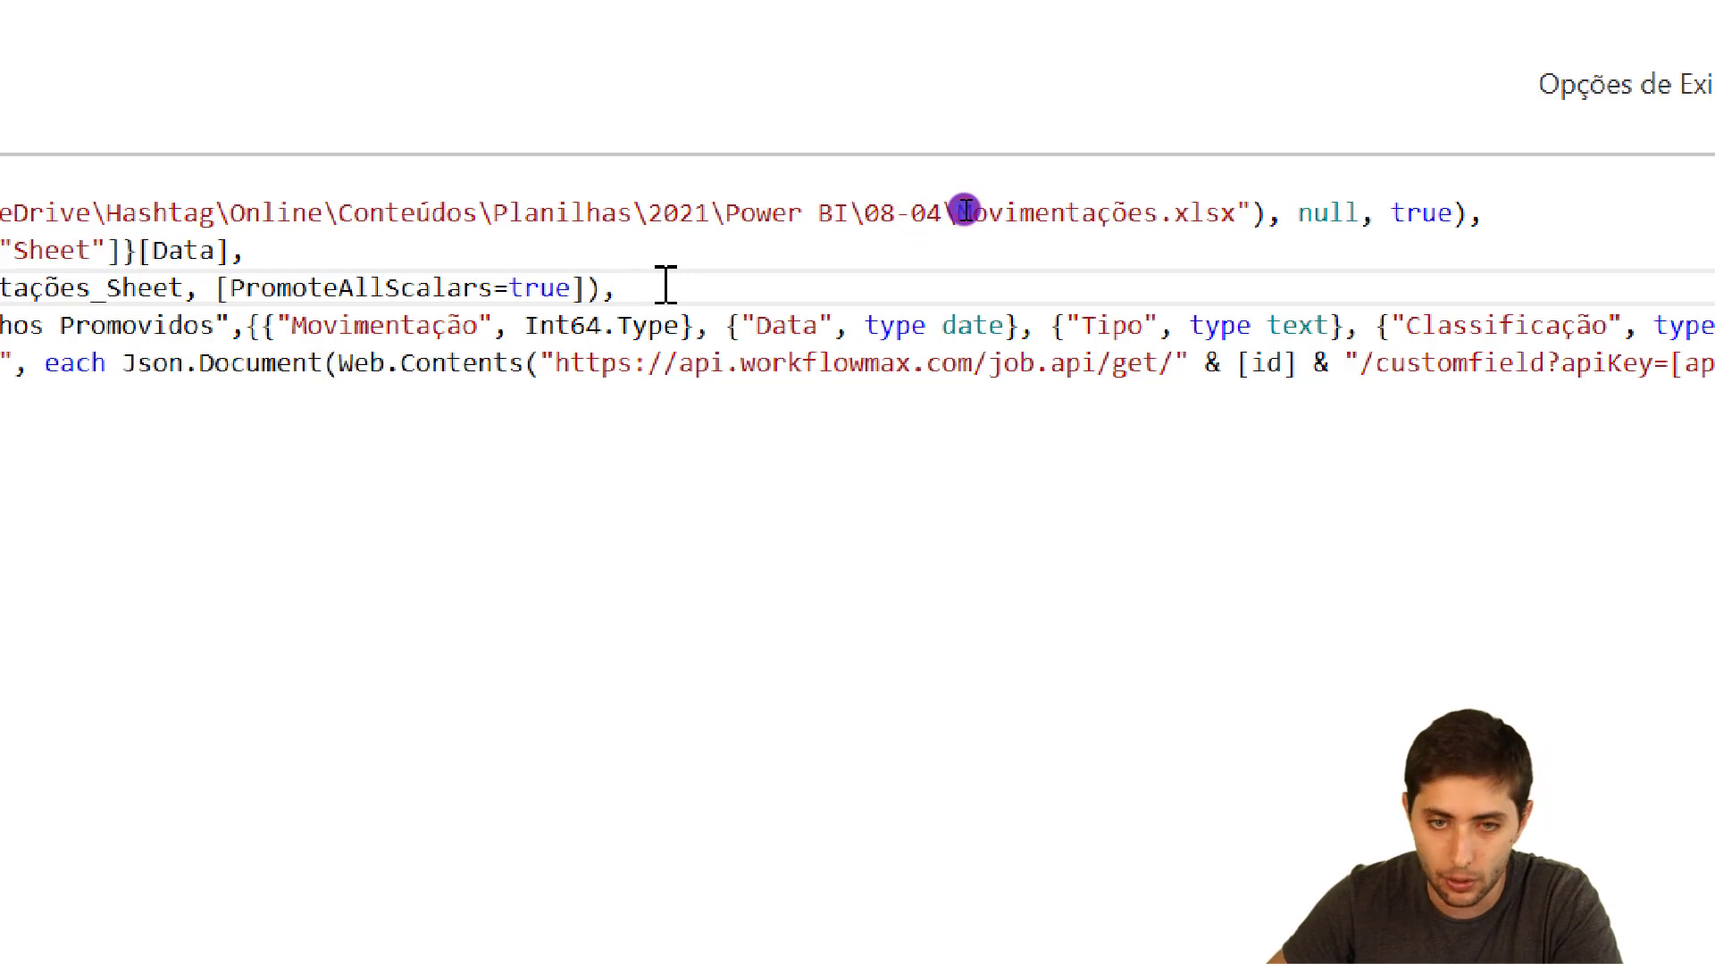
pyautogui.hotkey('shift', 'Left')
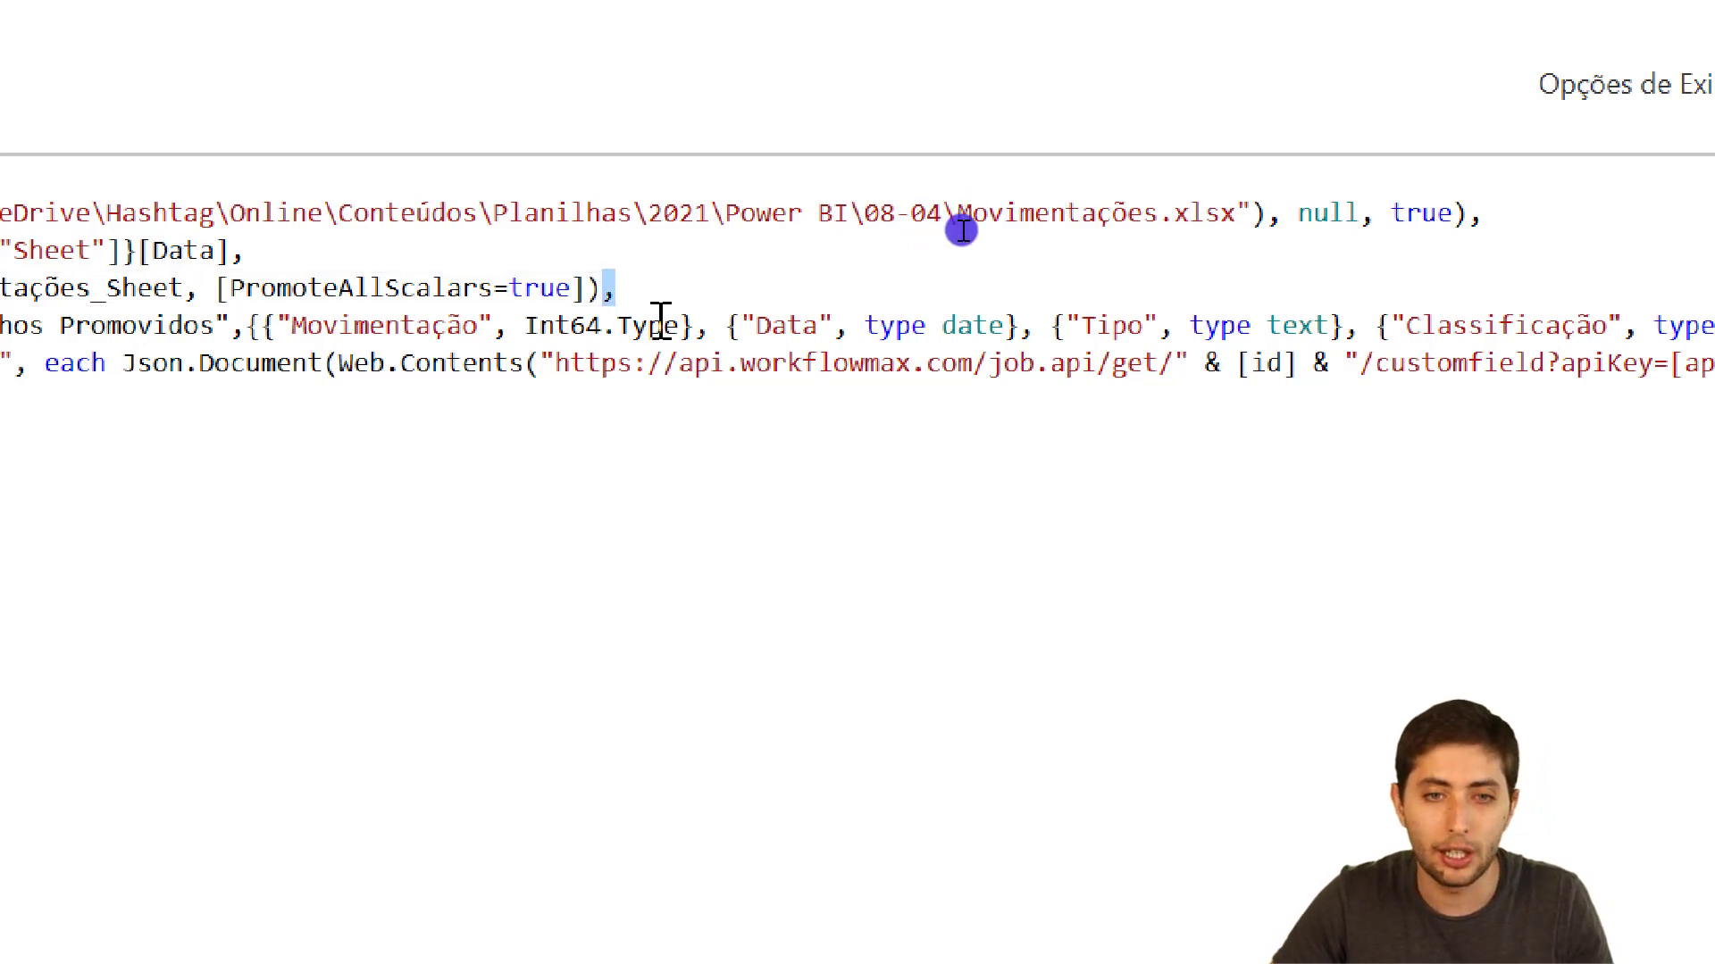
# Add a comma at the end of the Tipo Alterado line and return to the start of the Etapa line
pyautogui.click(338, 364)
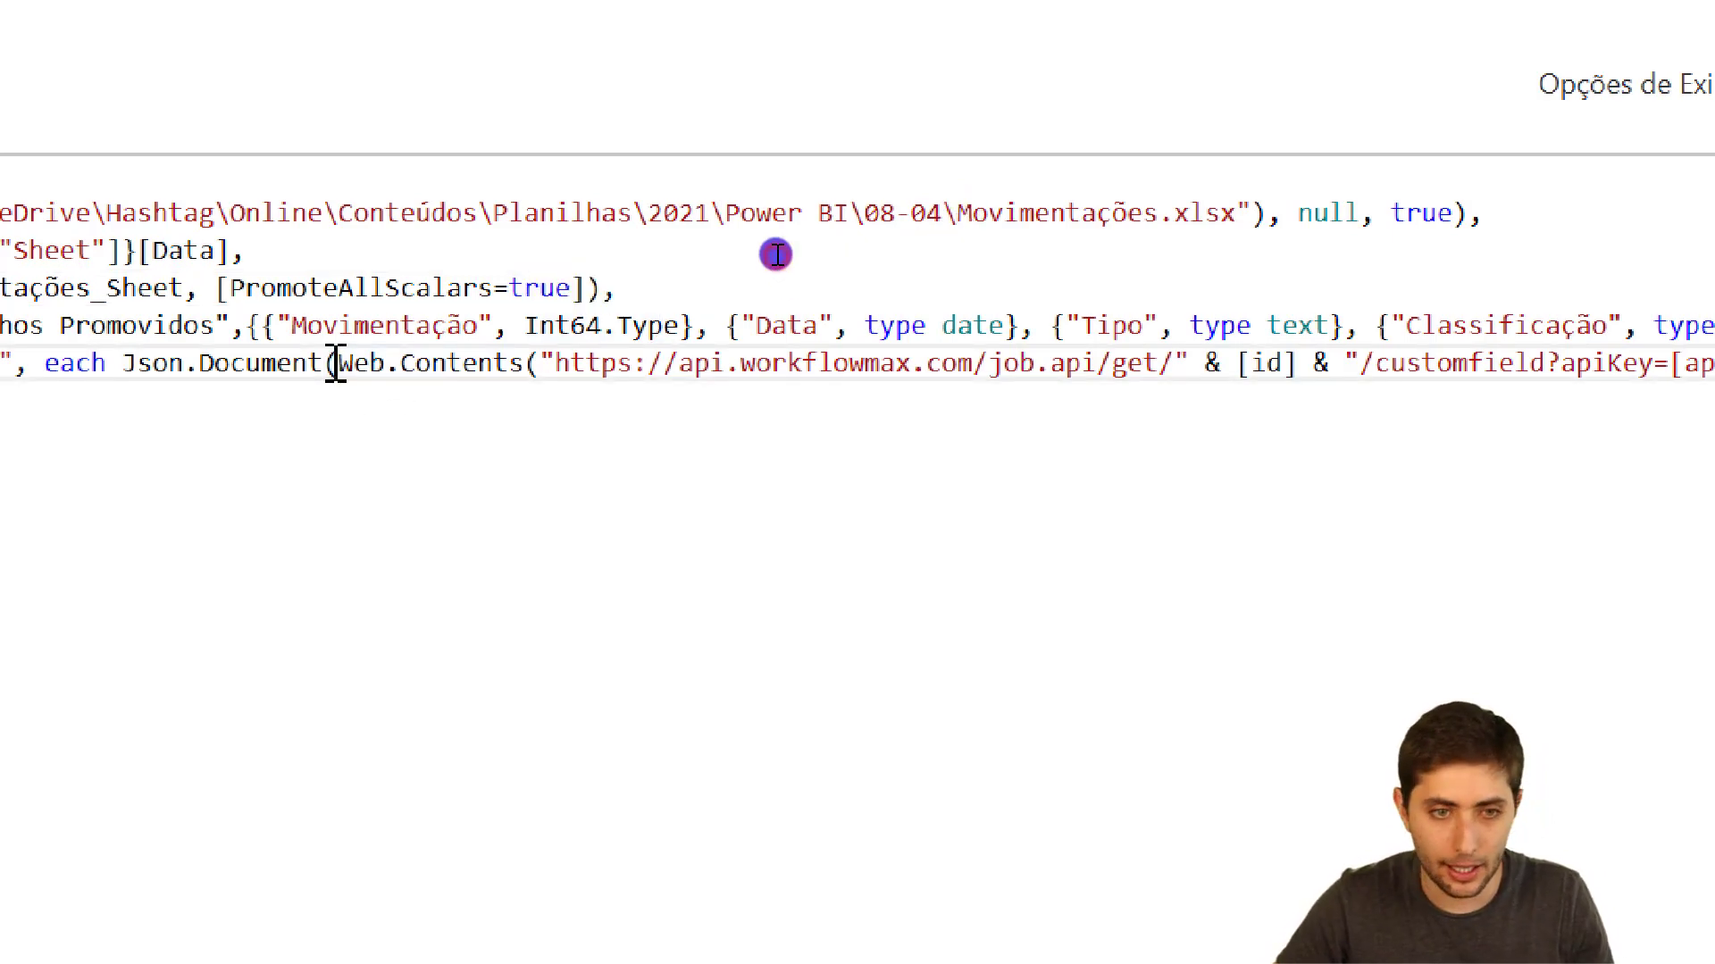
pyautogui.press('Home')
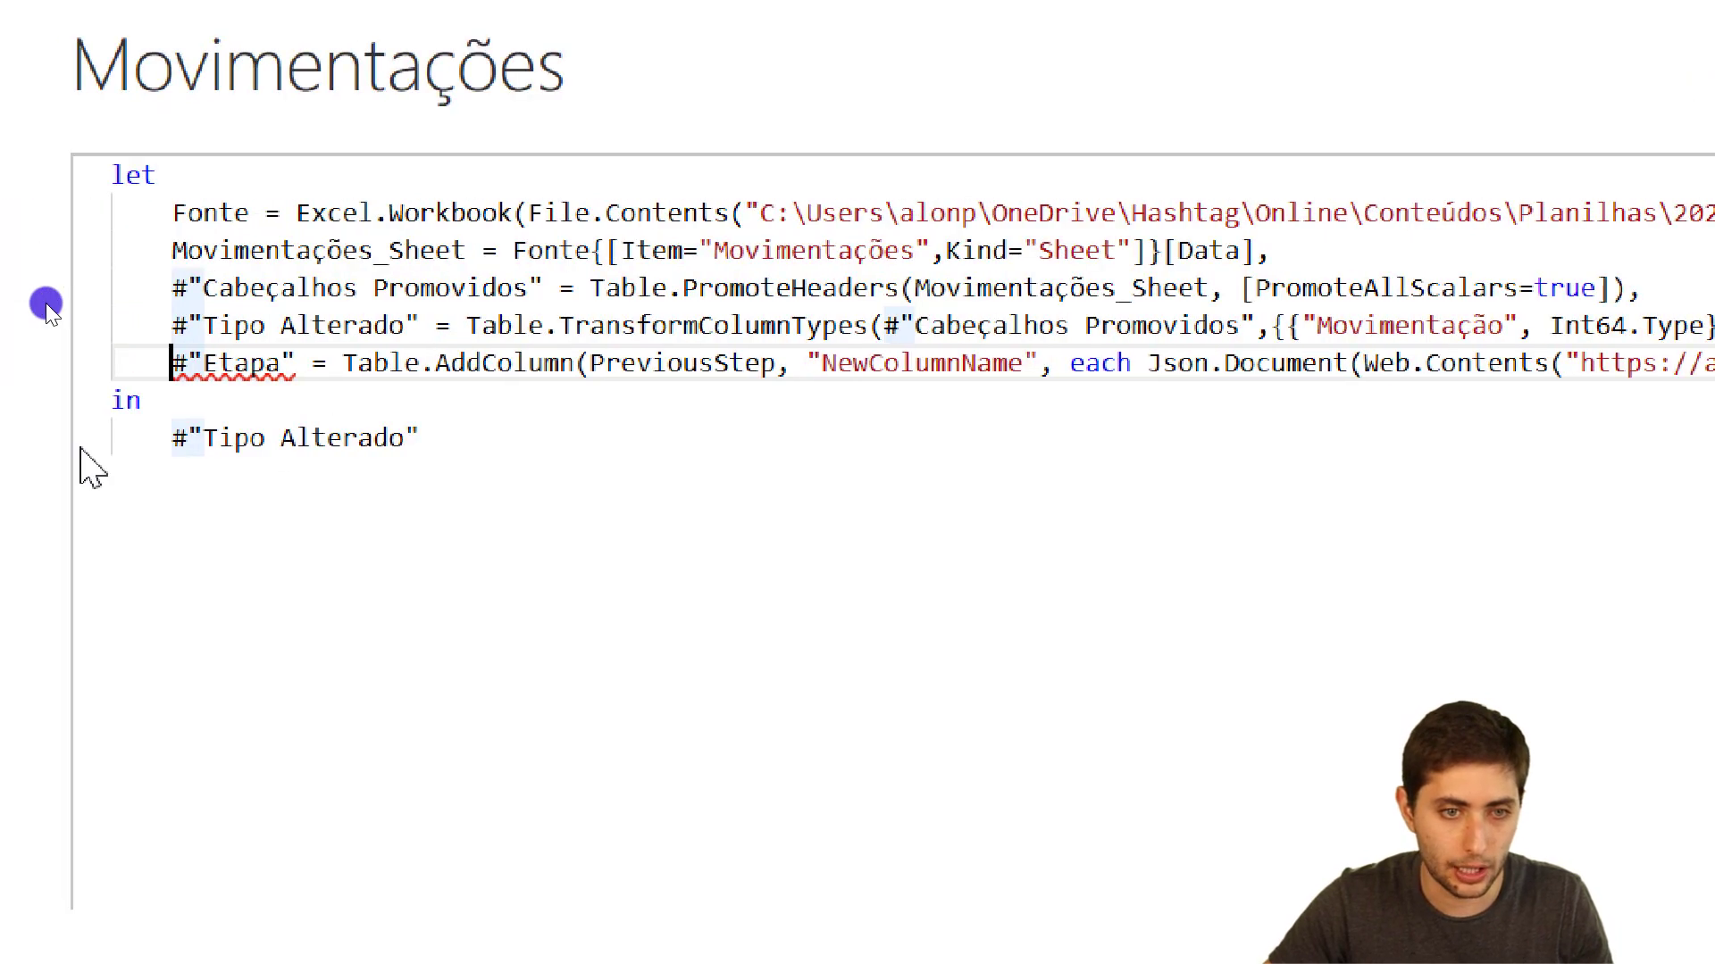
pyautogui.press('Up')
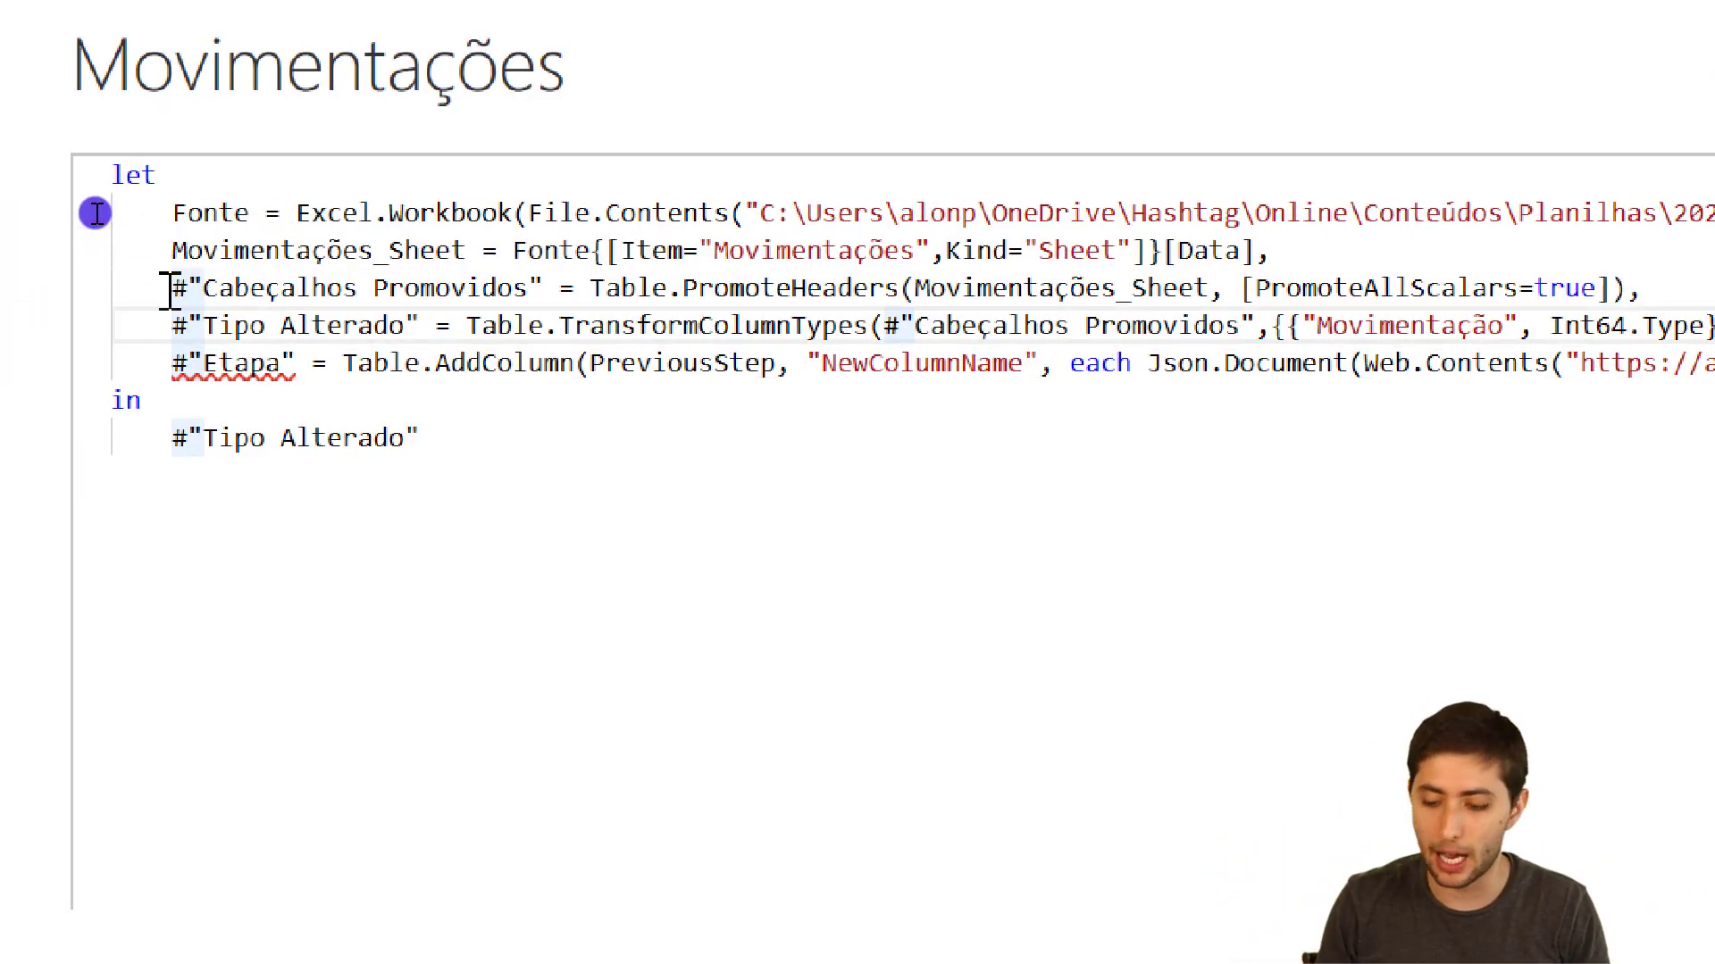
pyautogui.press('End')
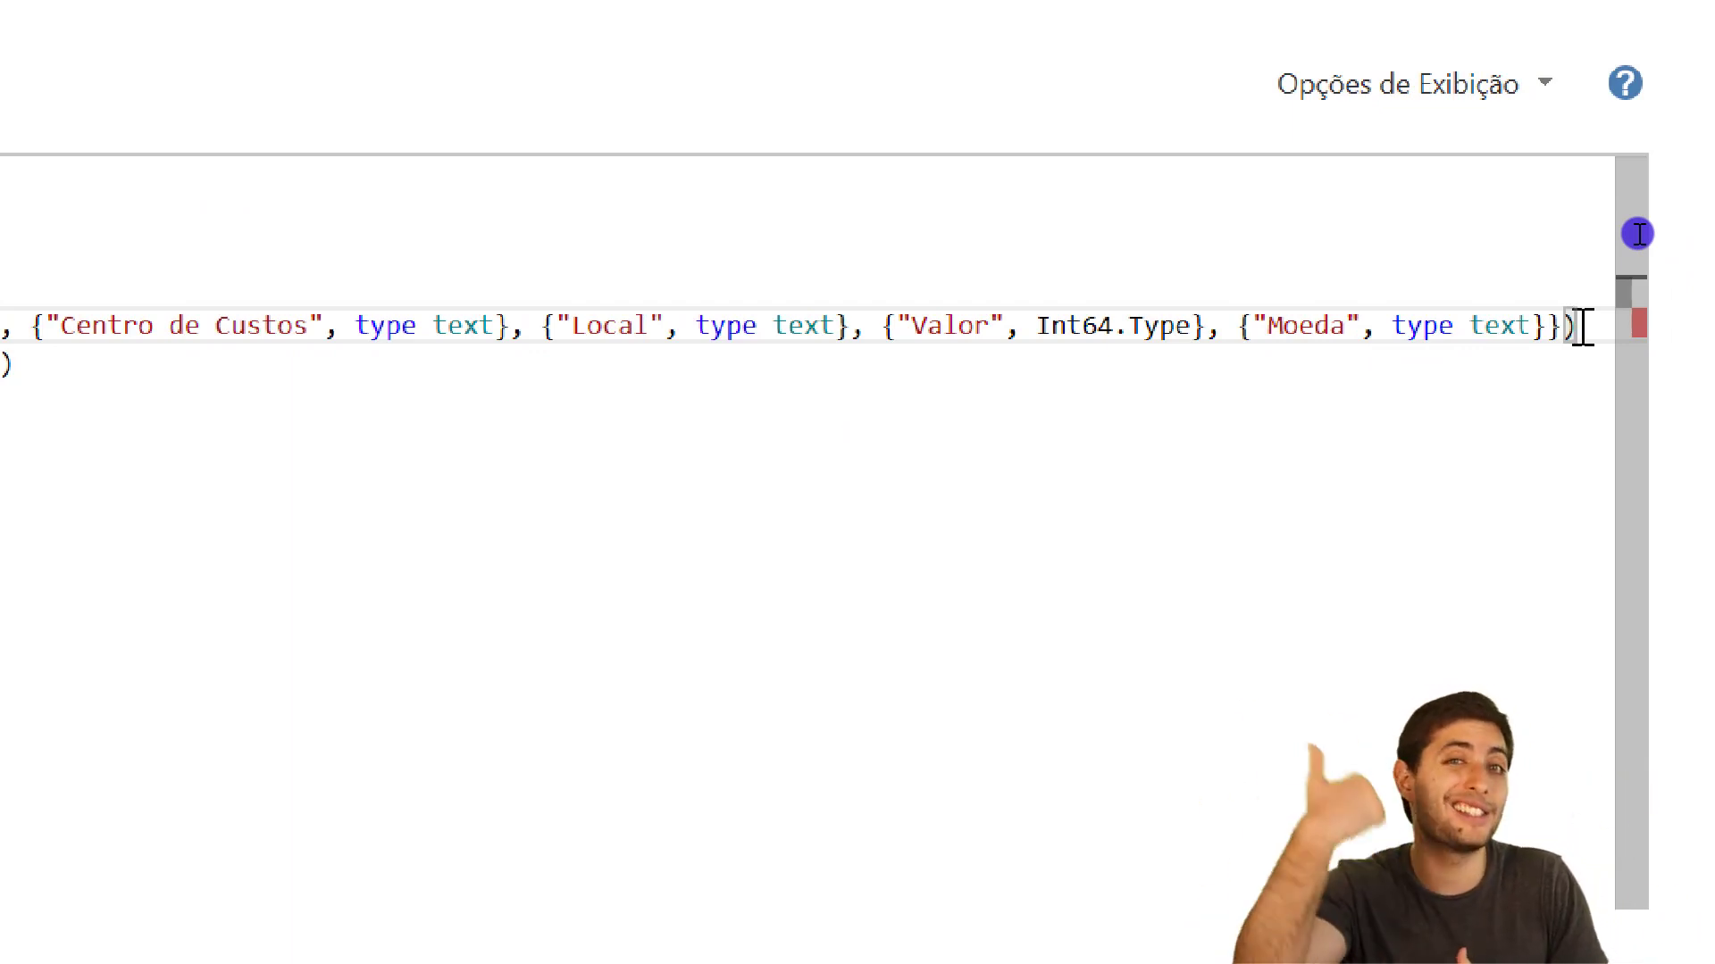
pyautogui.write(',')
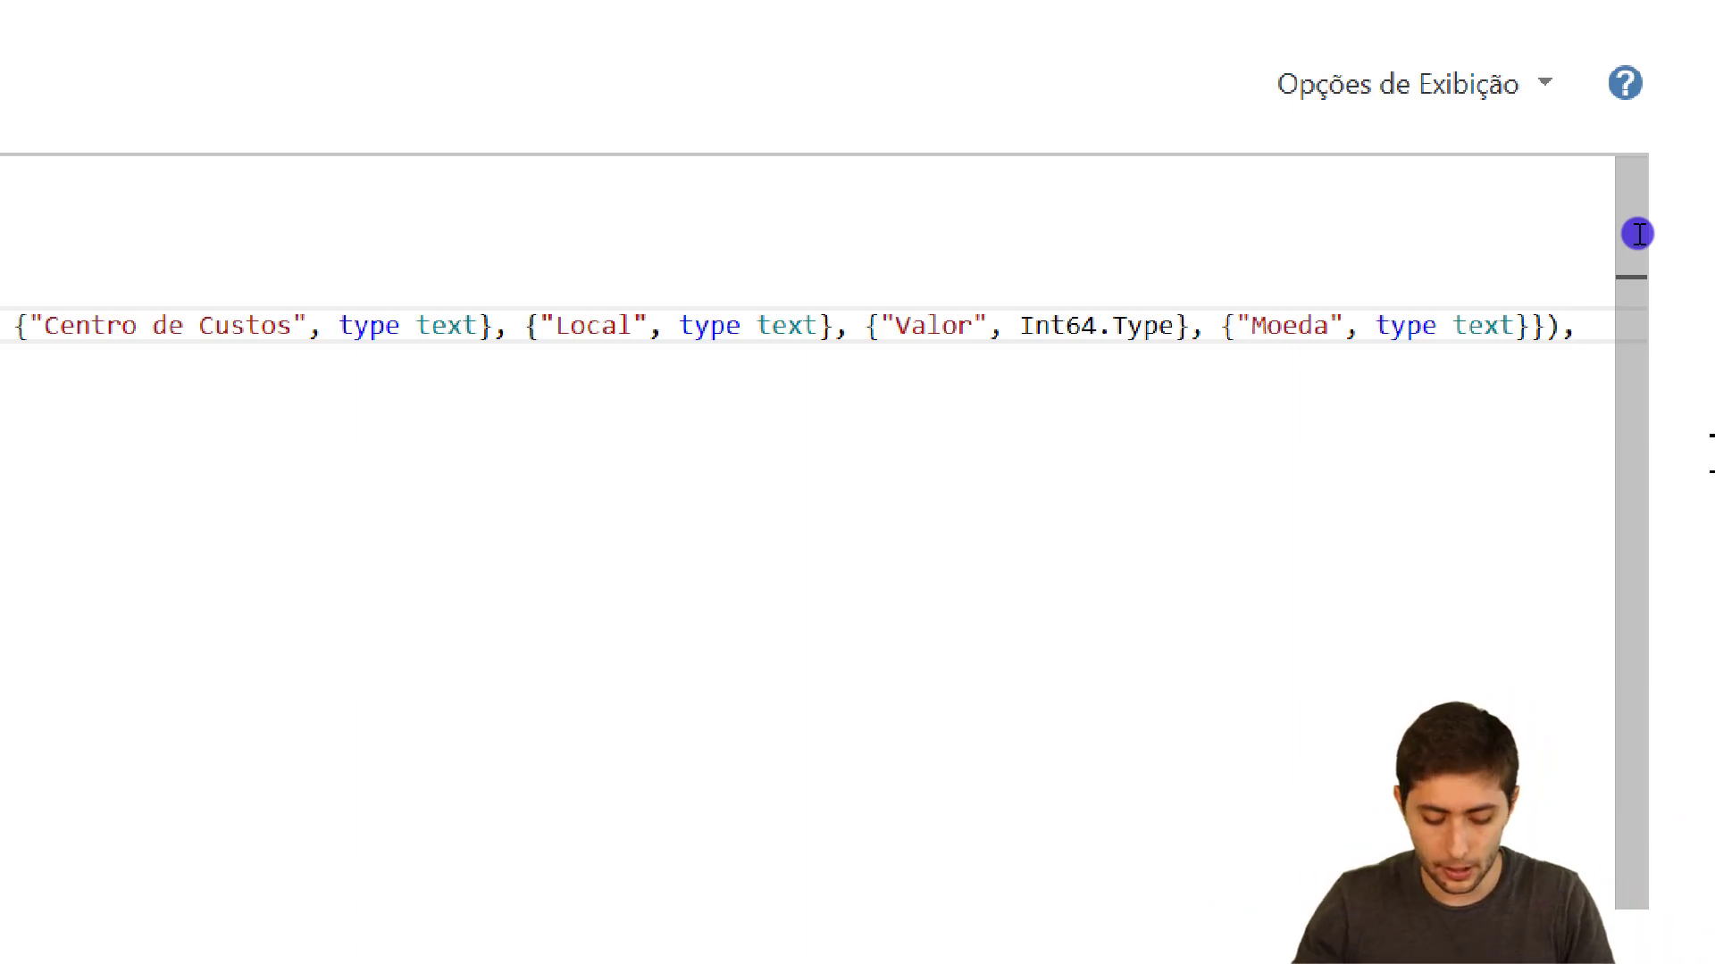
pyautogui.press('Home')
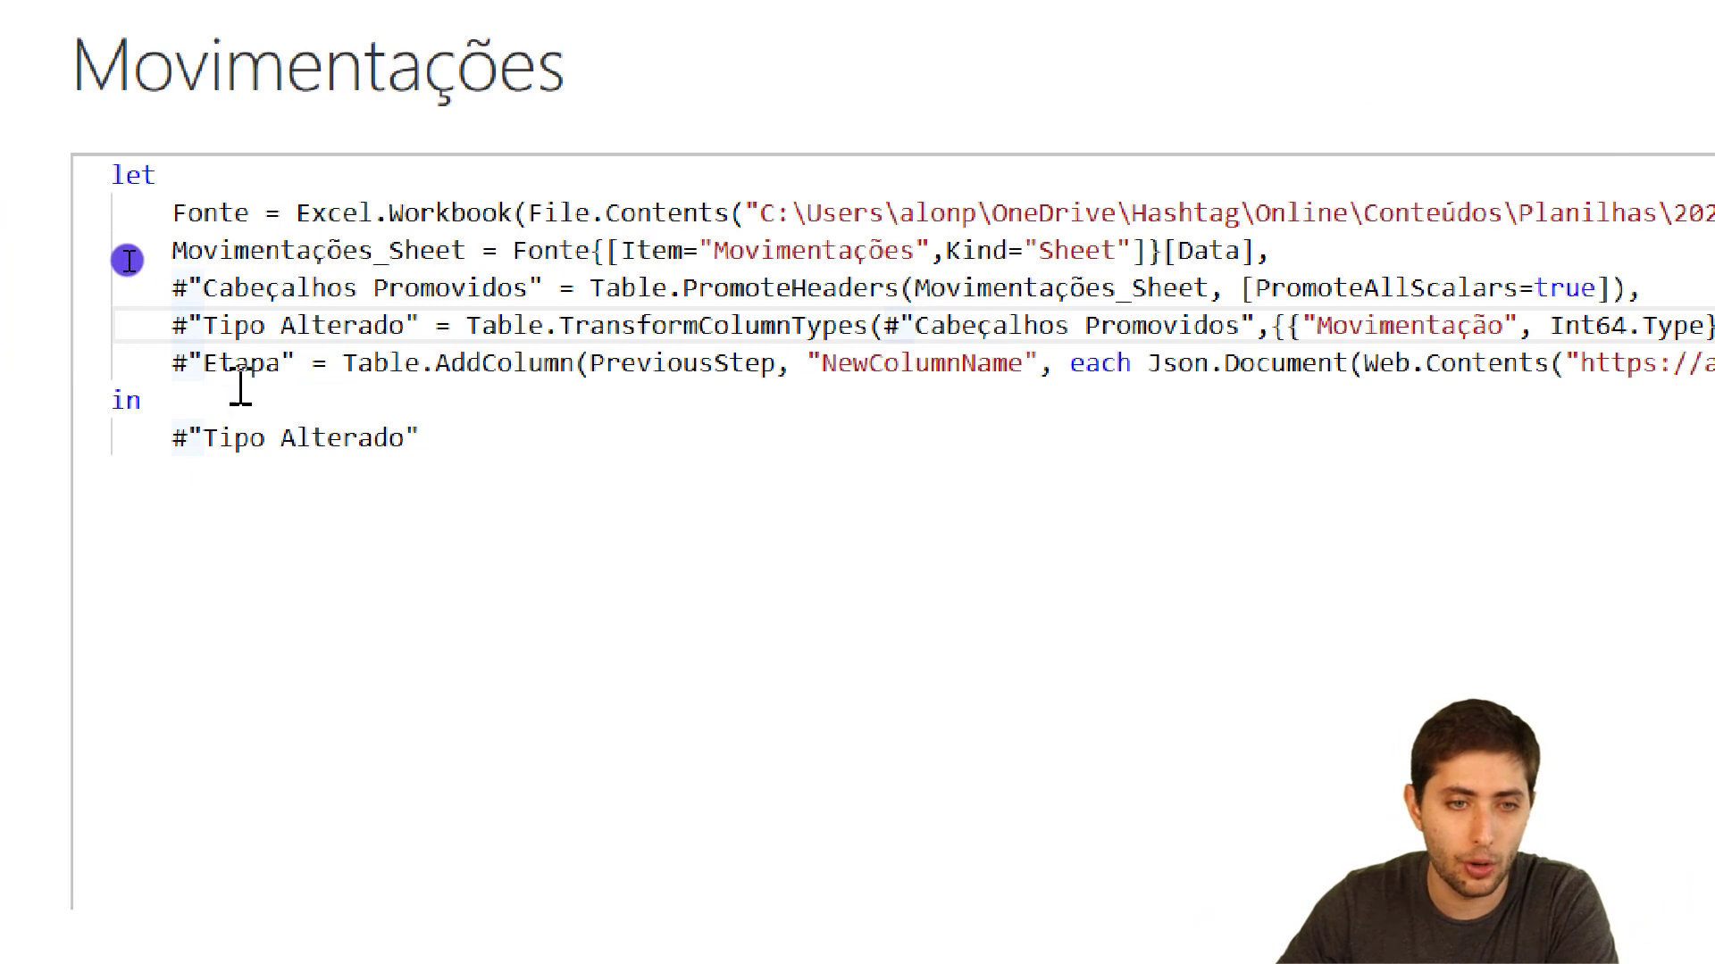
pyautogui.click(193, 362)
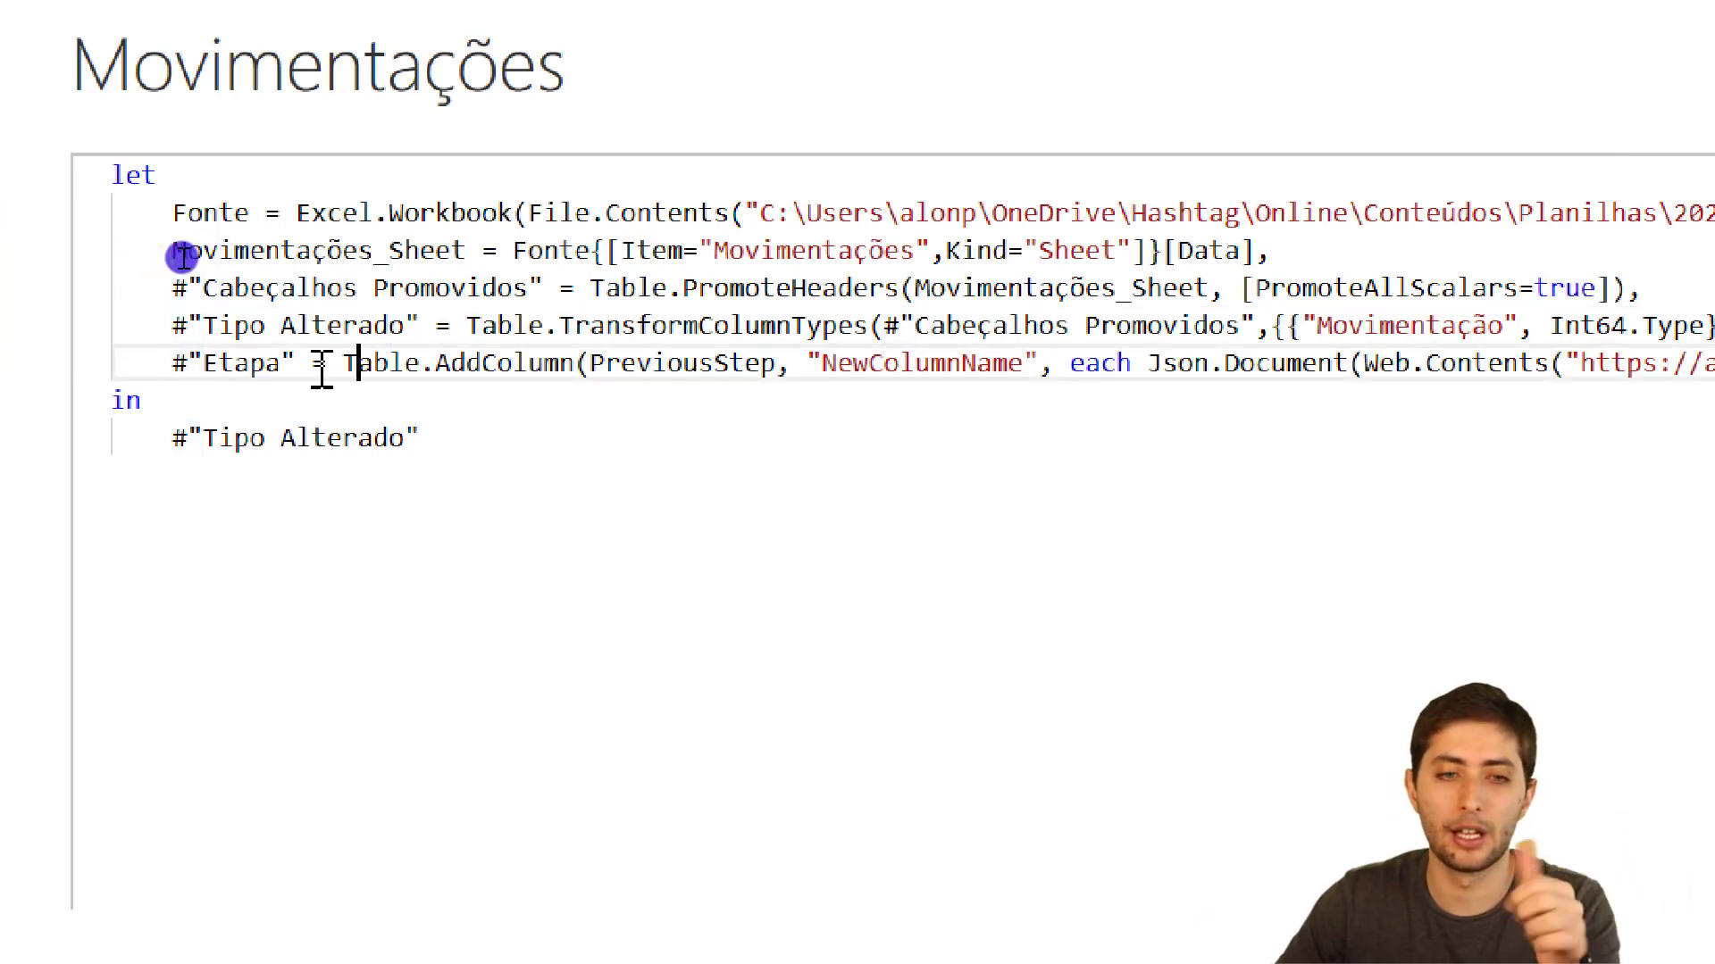
# Examine the Table.AddColumn function in the Etapa line and compare its PreviousStep argument with the Tipo Alterado step name
pyautogui.click(357, 366)
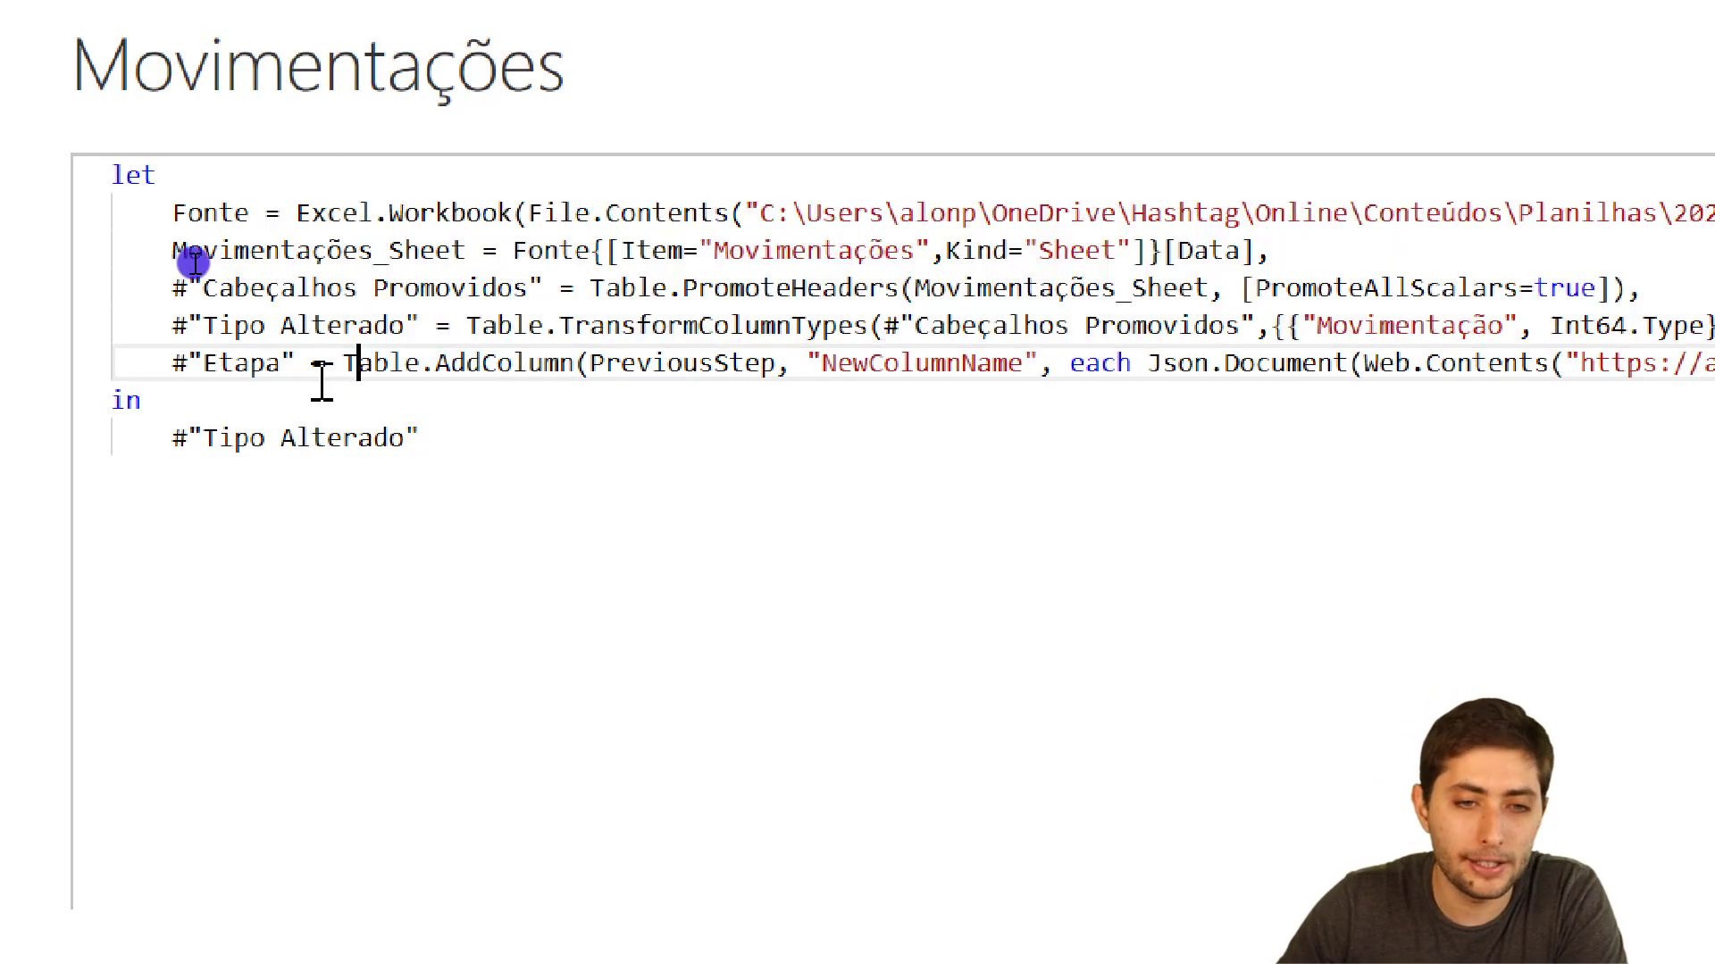
pyautogui.moveTo(342, 363); pyautogui.dragTo(575, 375)
pyautogui.moveTo(540, 348)
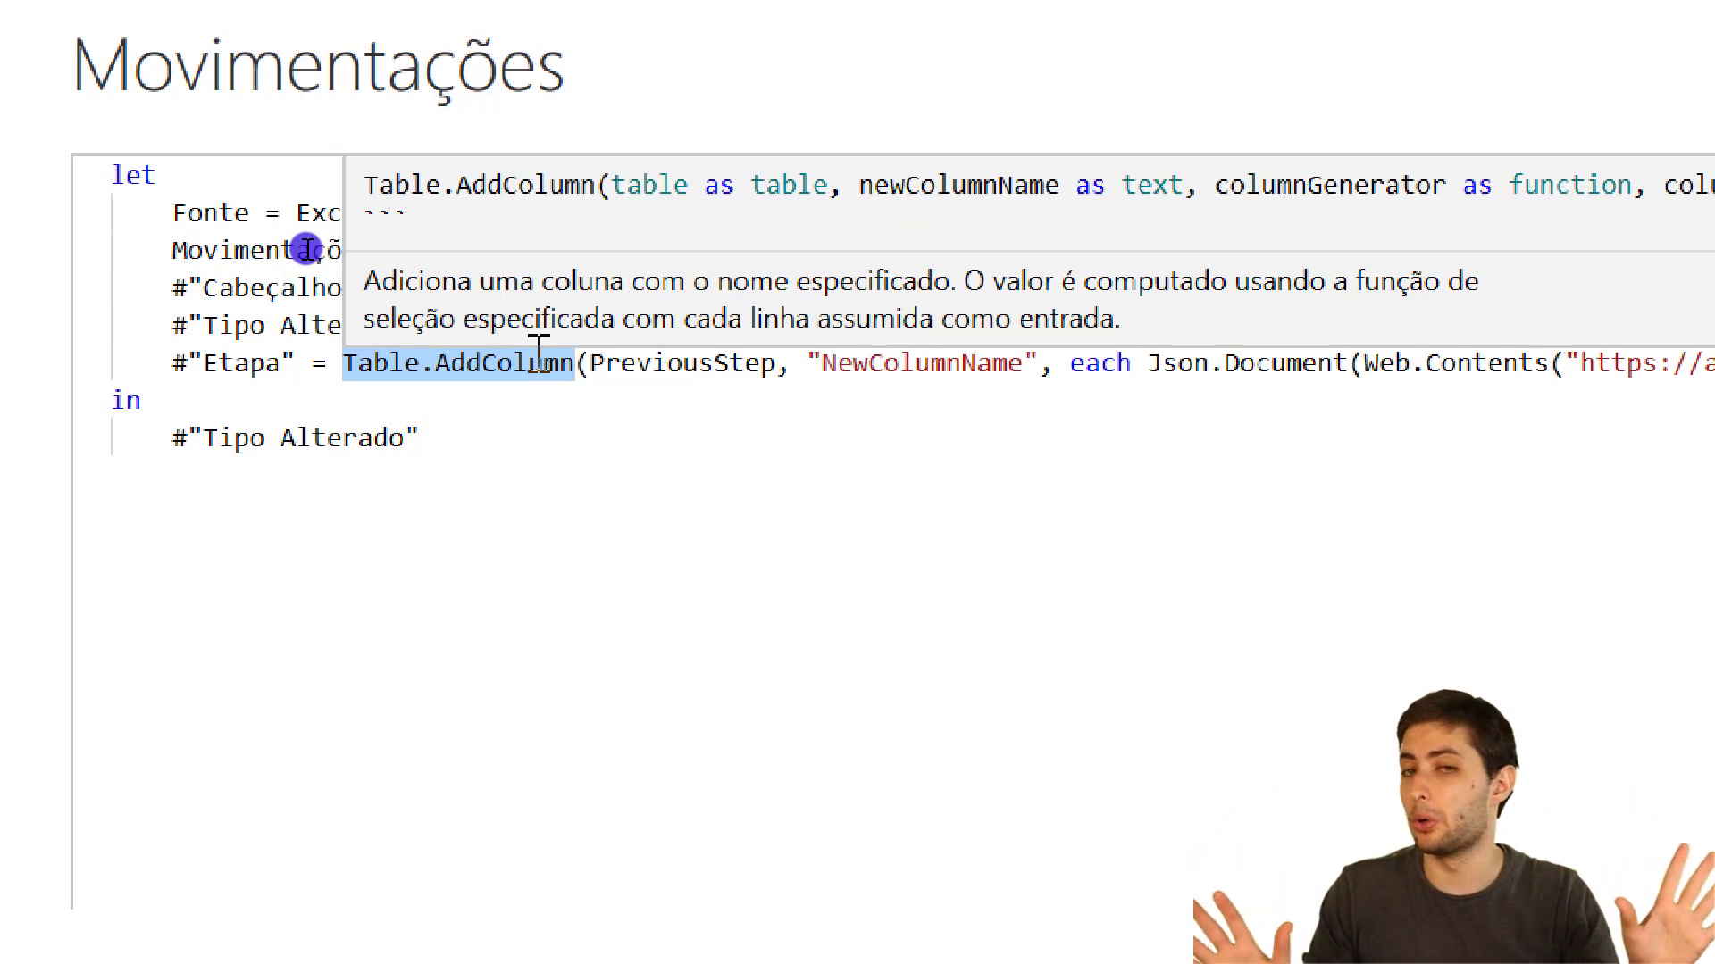
pyautogui.moveTo(593, 363); pyautogui.dragTo(780, 363)
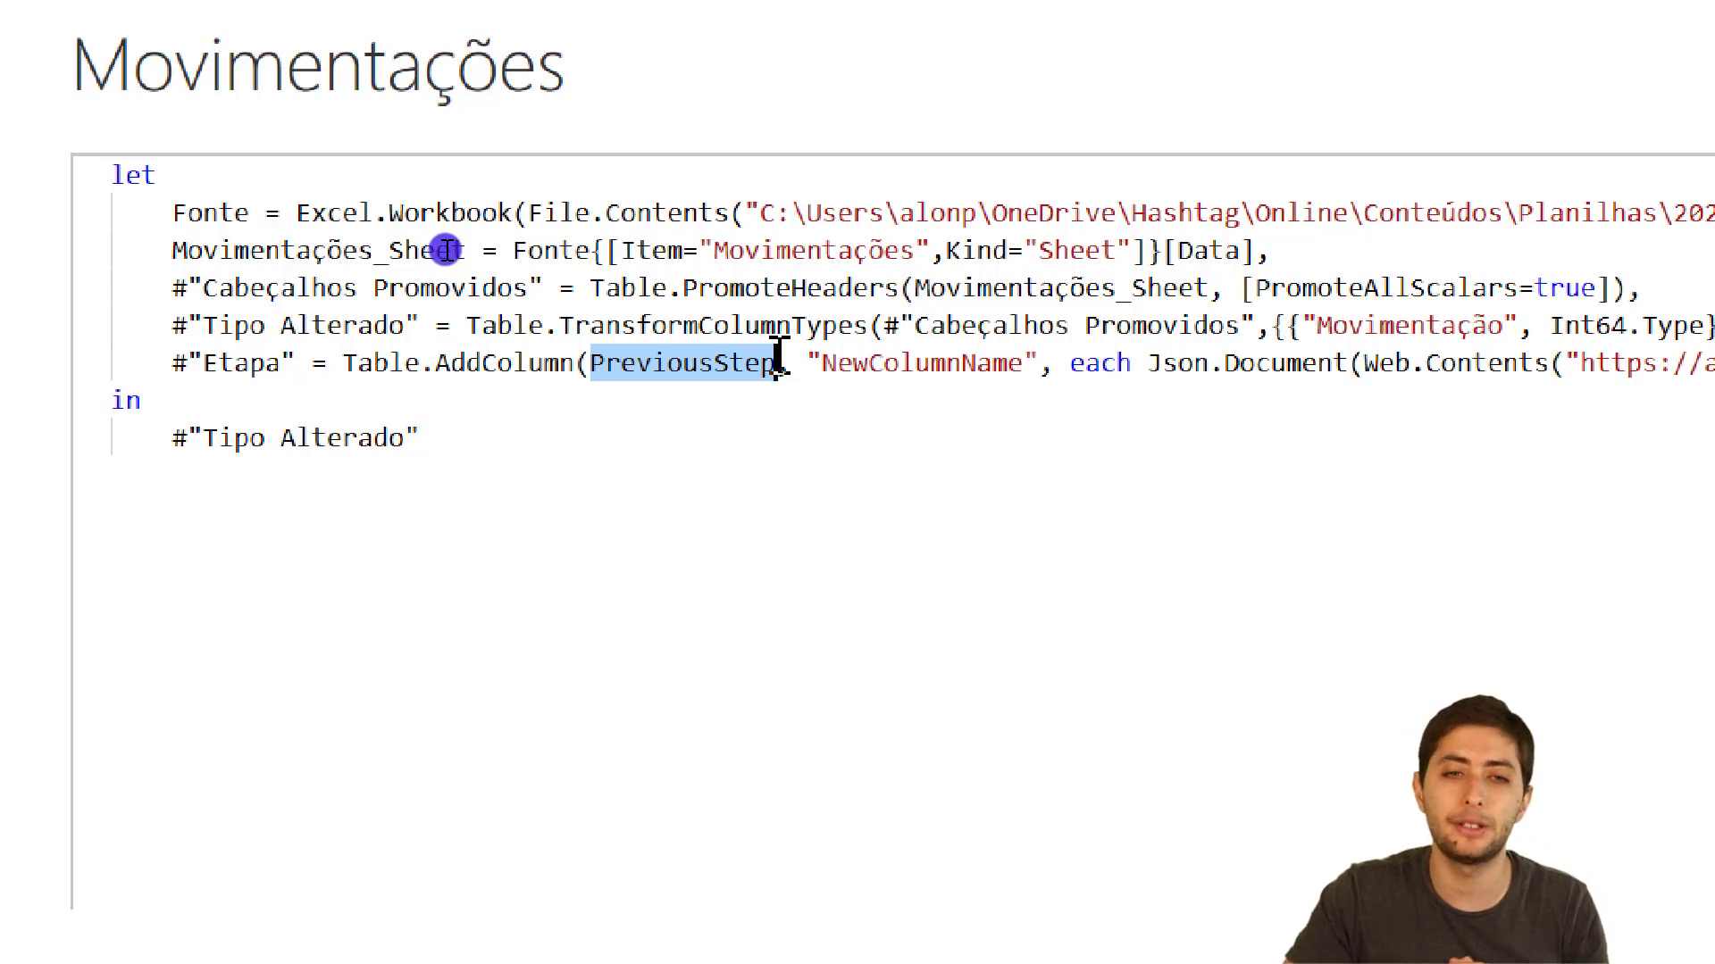
pyautogui.moveTo(201, 327); pyautogui.dragTo(383, 344)
pyautogui.moveTo(589, 373); pyautogui.dragTo(771, 371)
pyautogui.moveTo(421, 335); pyautogui.dragTo(214, 308)
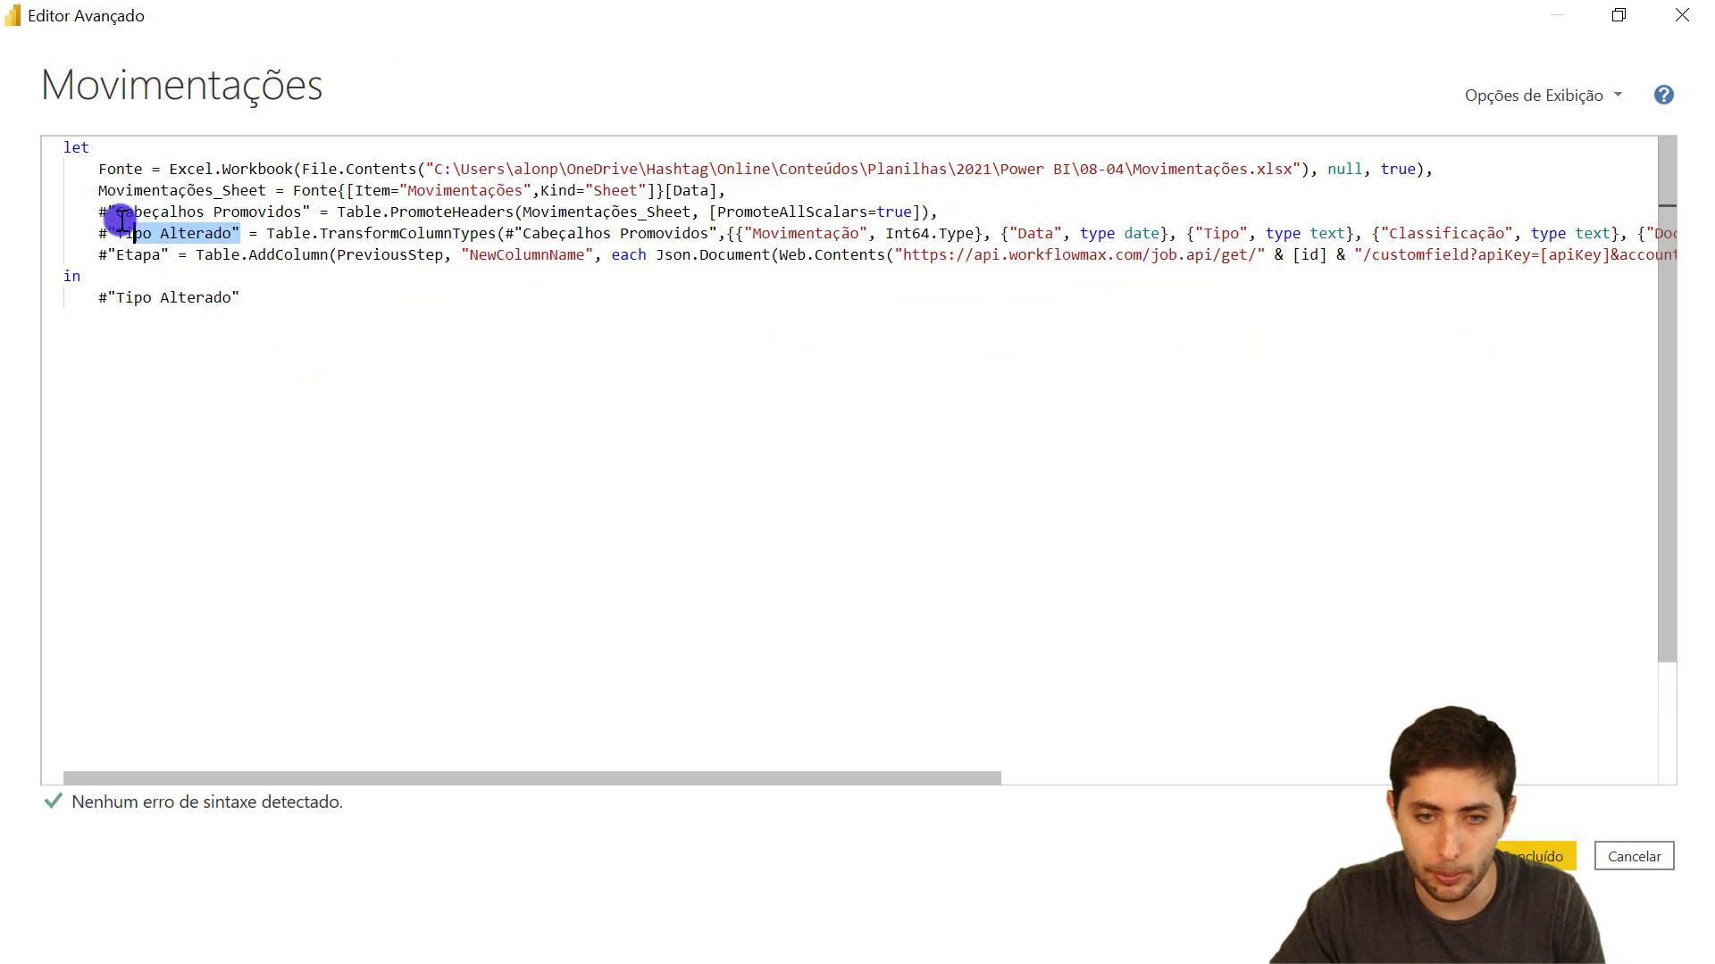
# Switch to the Power BI community post in Chrome and examine how PreviousStep is defined and reused inside Table.AddColumn
pyautogui.moveTo(932, 899)
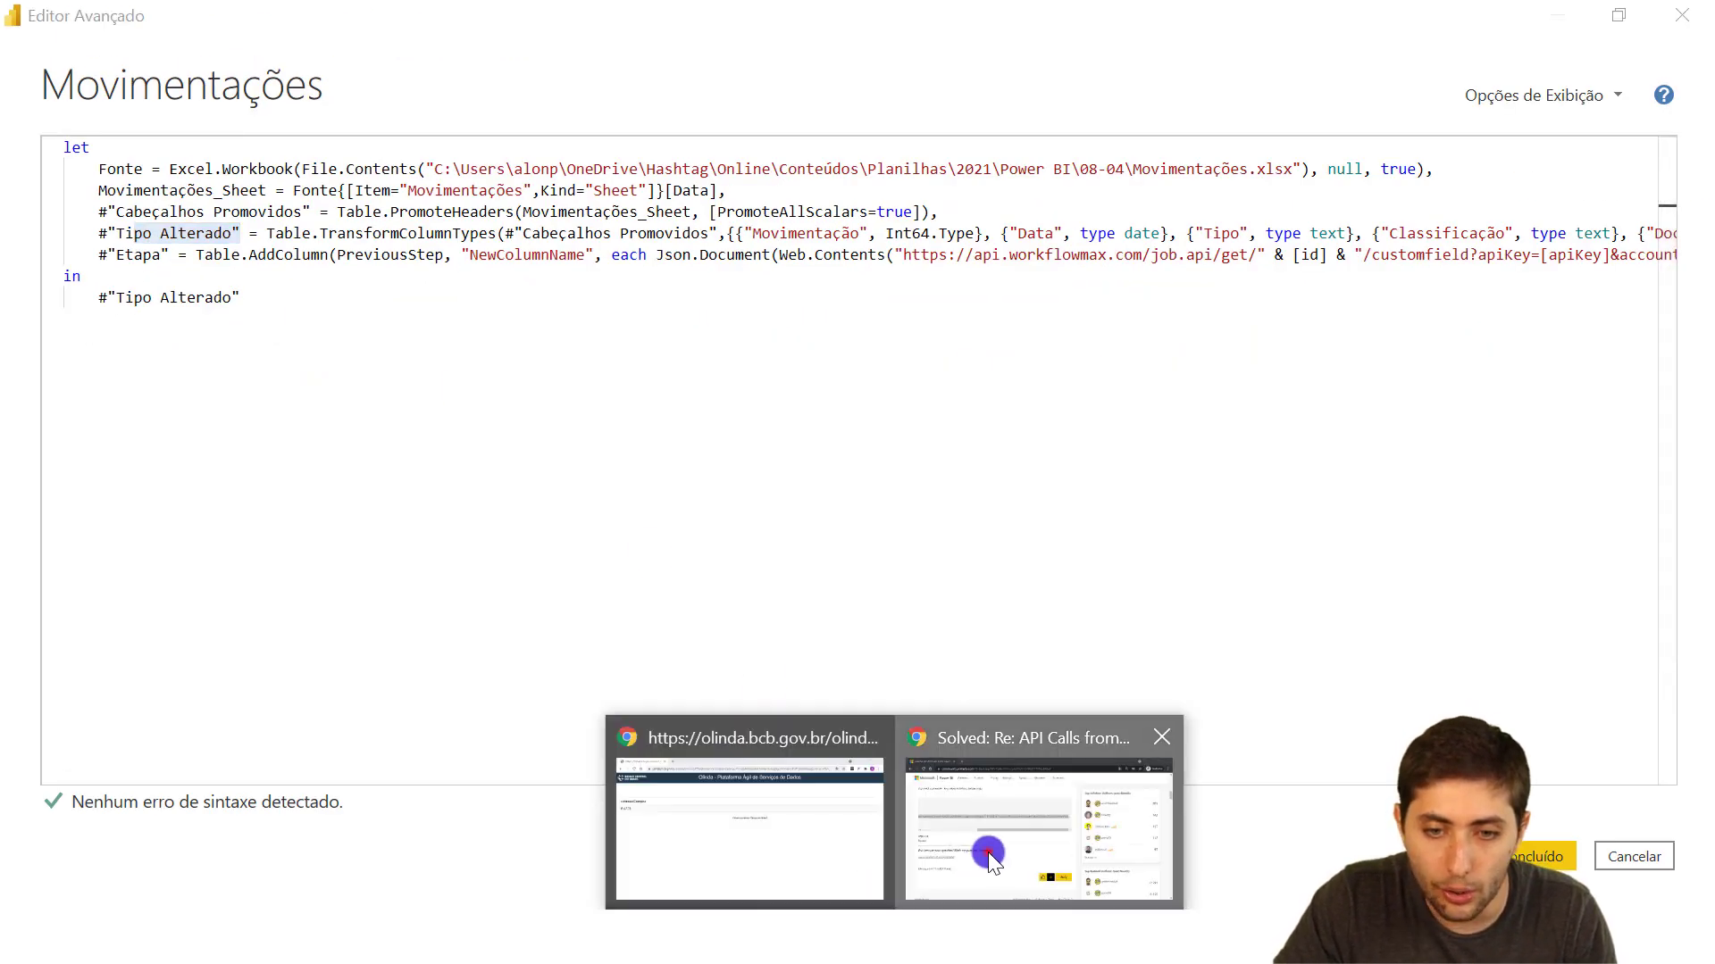
pyautogui.click(988, 851)
pyautogui.moveTo(509, 468); pyautogui.dragTo(109, 388)
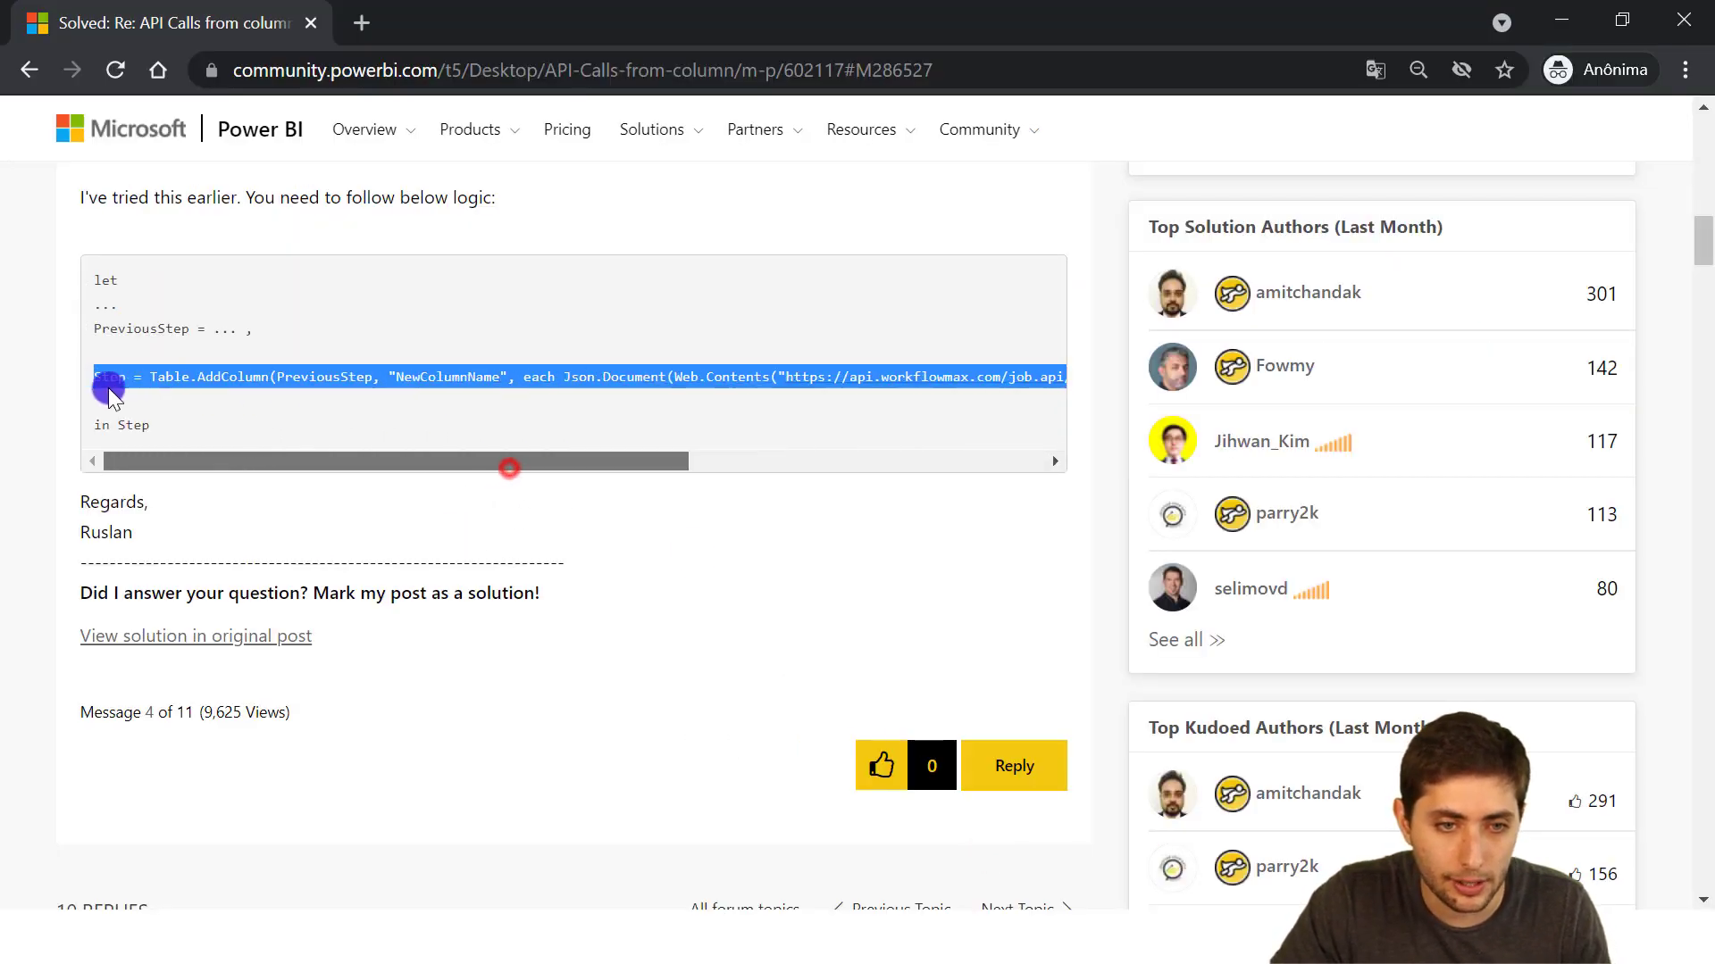
pyautogui.click(81, 322)
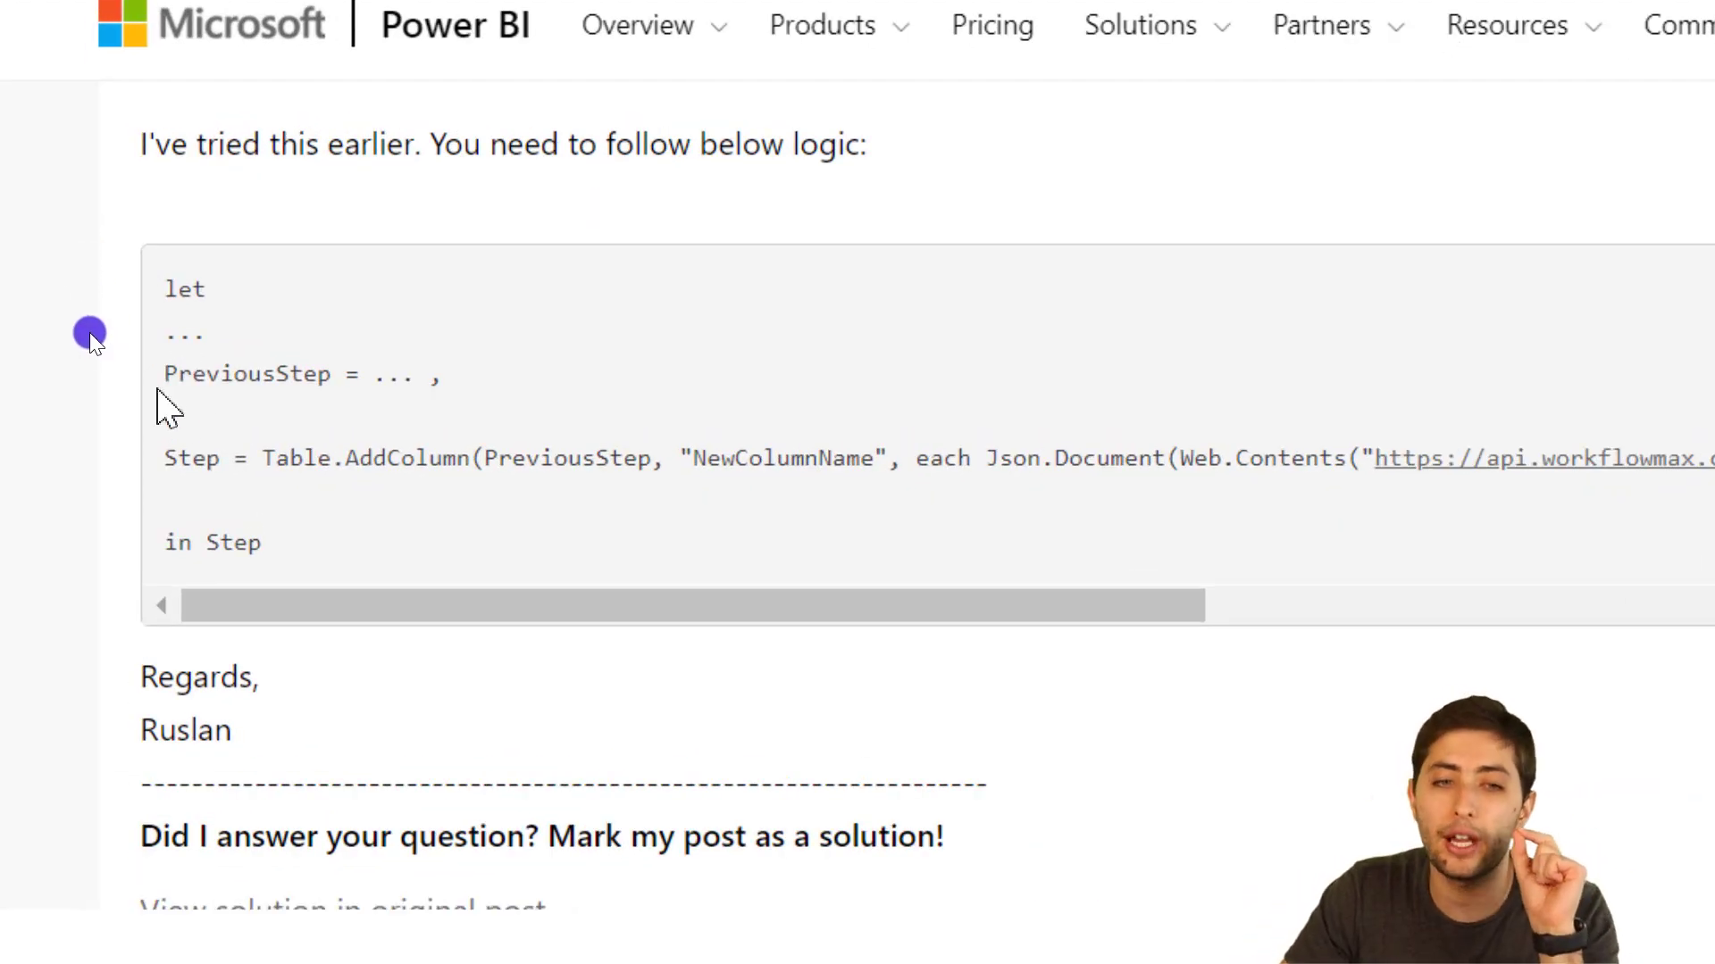
pyautogui.moveTo(162, 376); pyautogui.dragTo(342, 381)
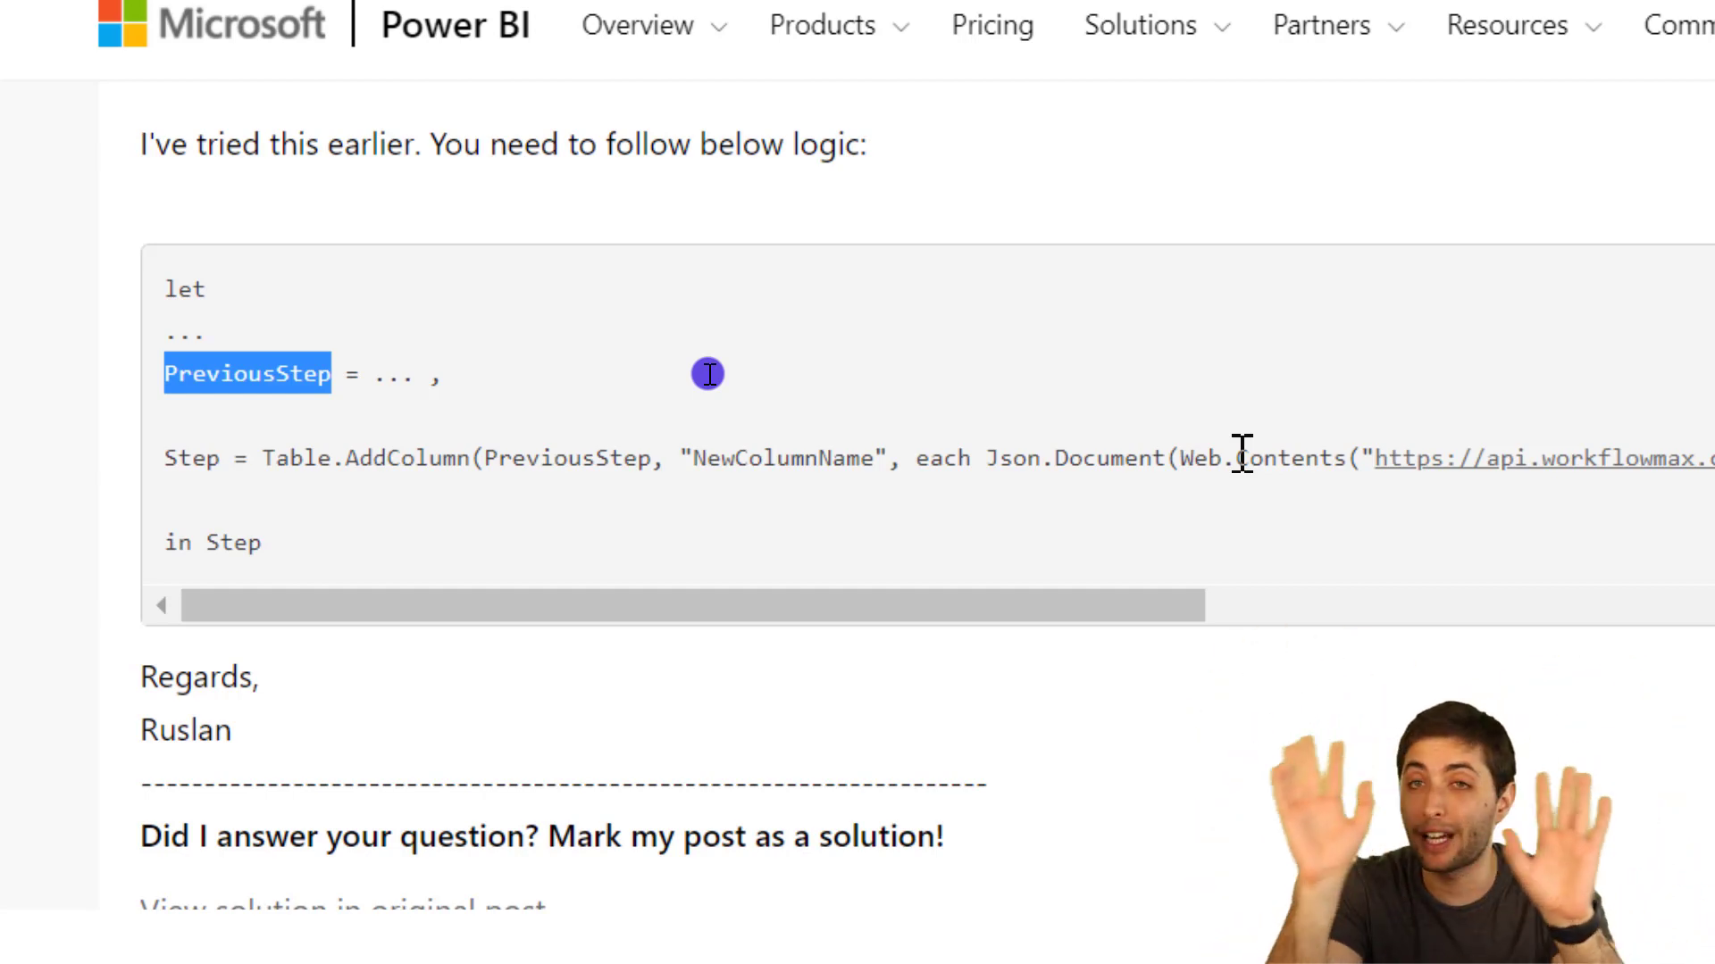
pyautogui.click(763, 460)
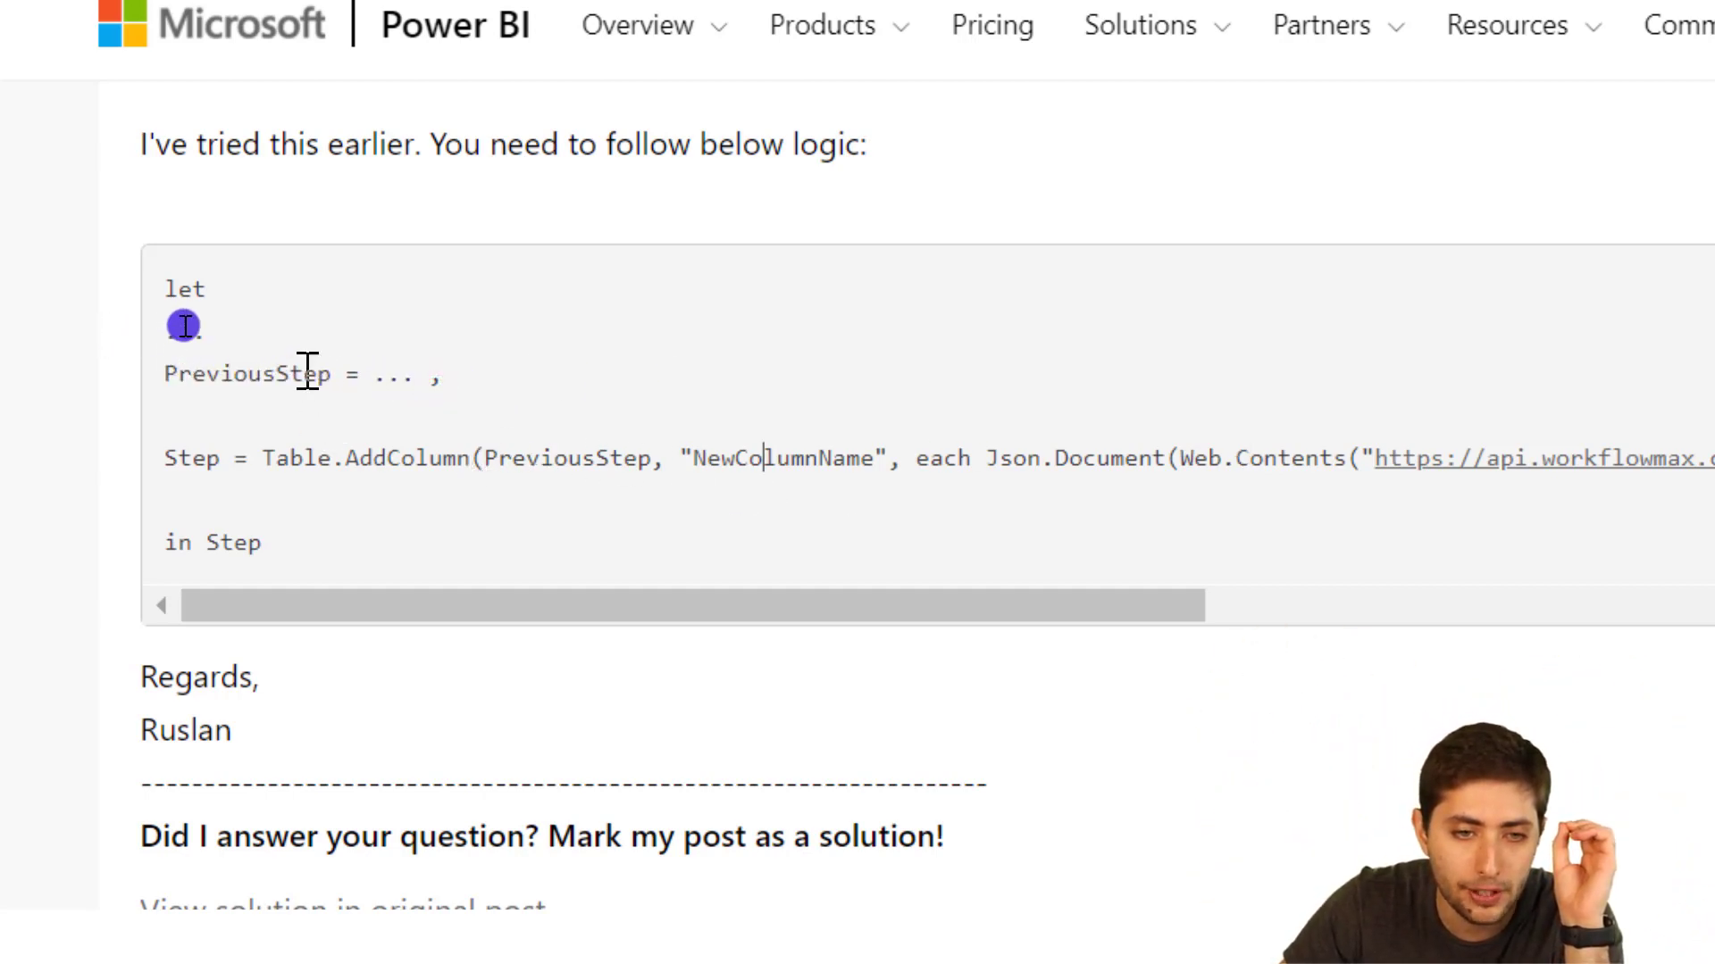
pyautogui.moveTo(316, 372); pyautogui.dragTo(211, 365)
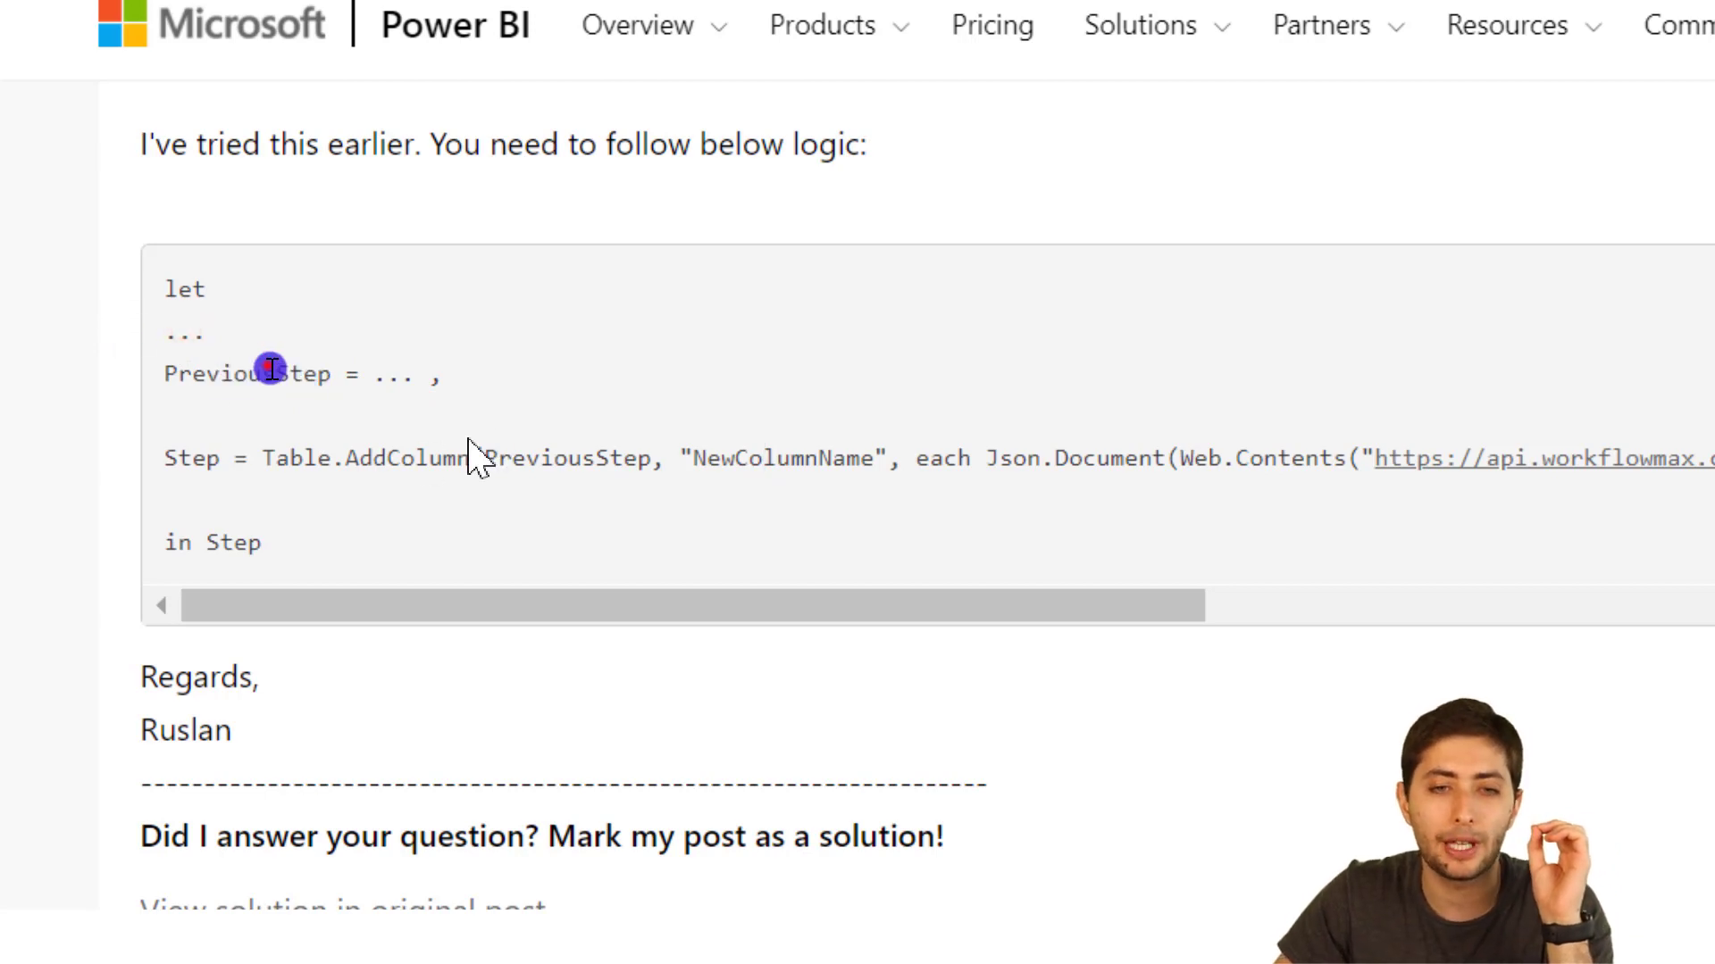
pyautogui.moveTo(482, 459); pyautogui.dragTo(635, 460)
pyautogui.click(649, 460)
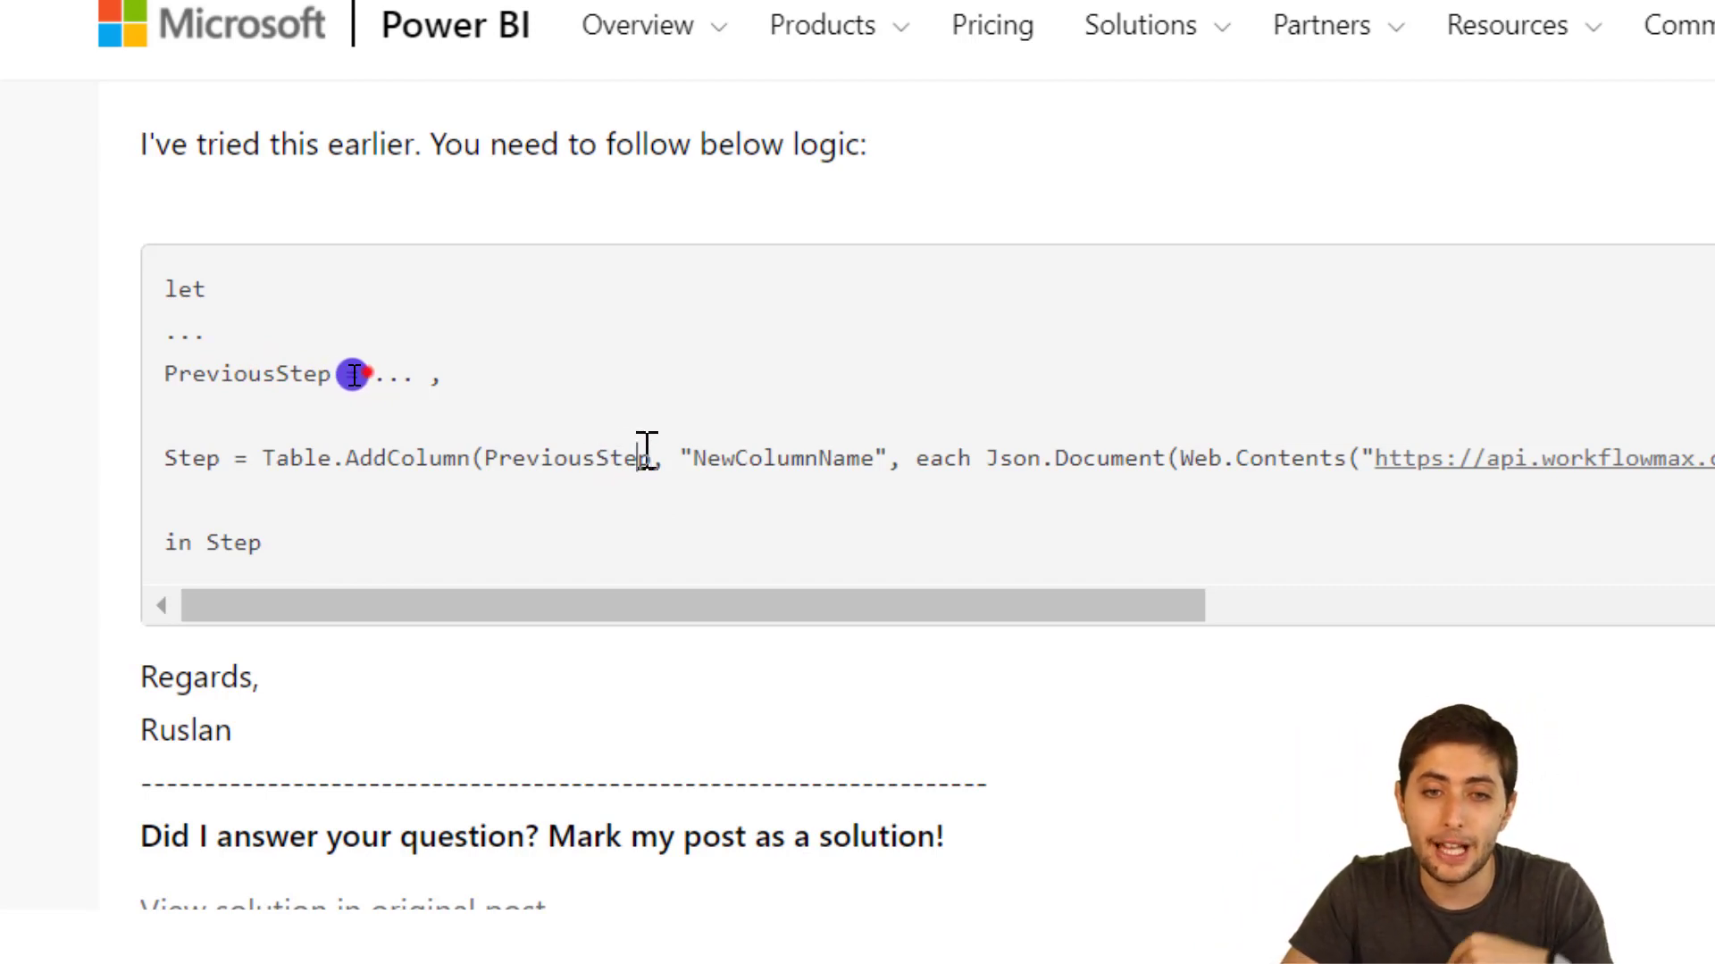
pyautogui.moveTo(640, 458); pyautogui.dragTo(492, 453)
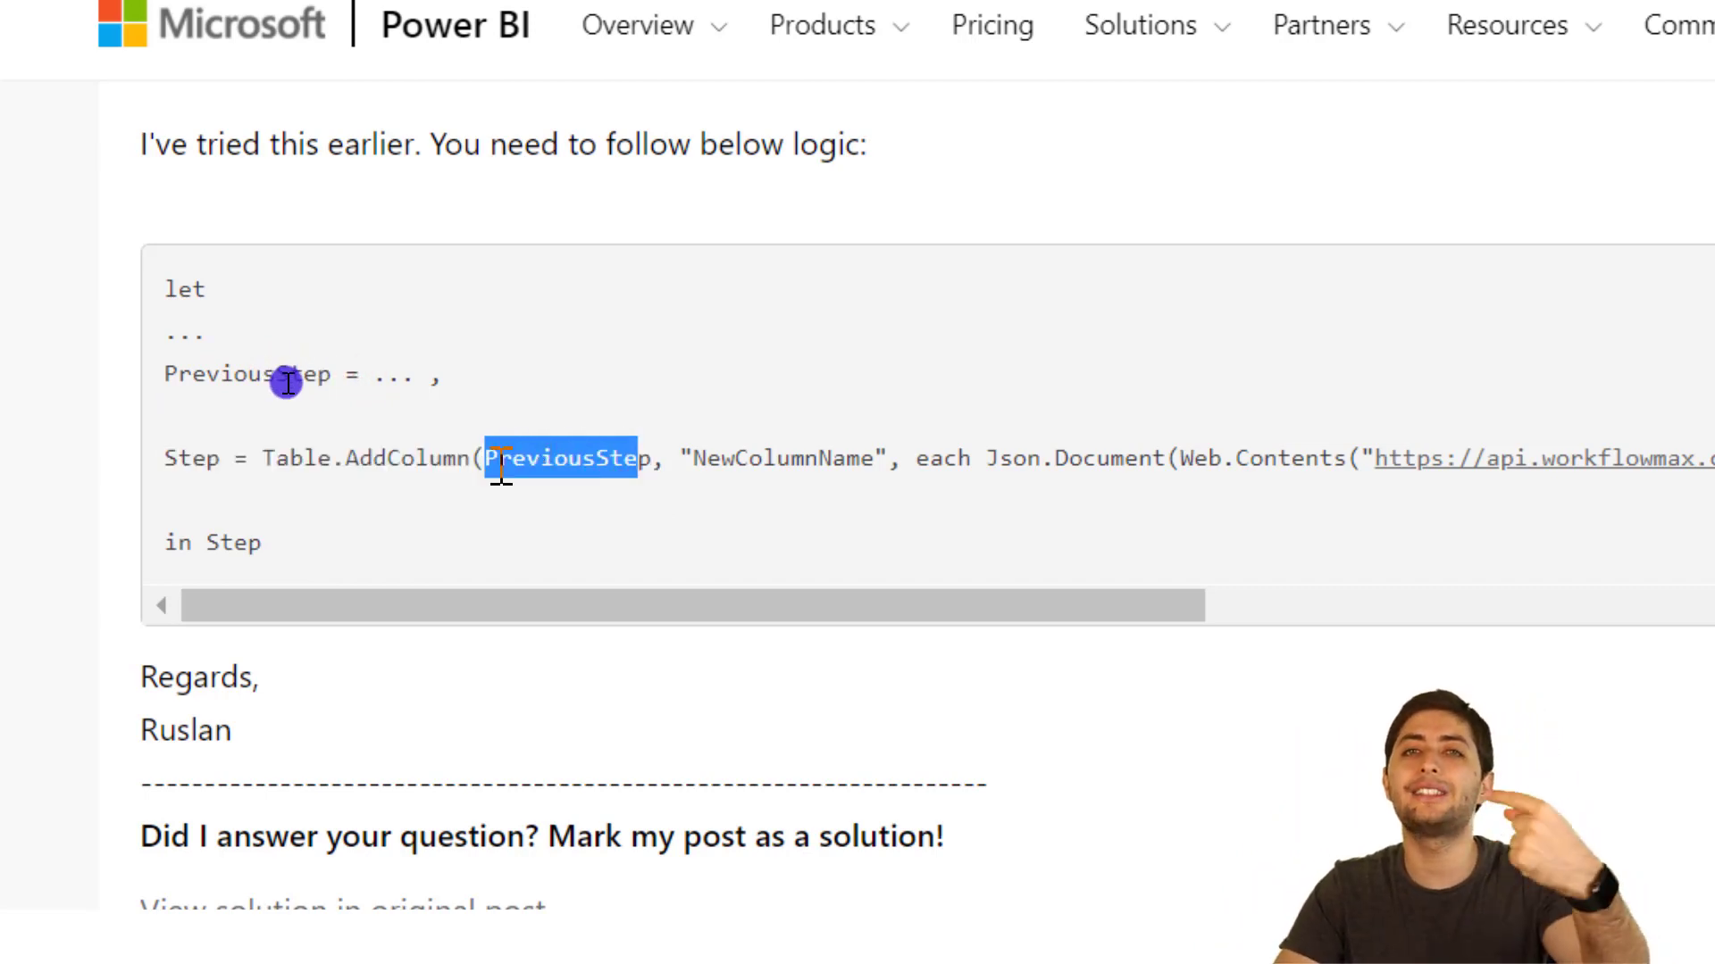
pyautogui.moveTo(334, 361); pyautogui.dragTo(197, 400)
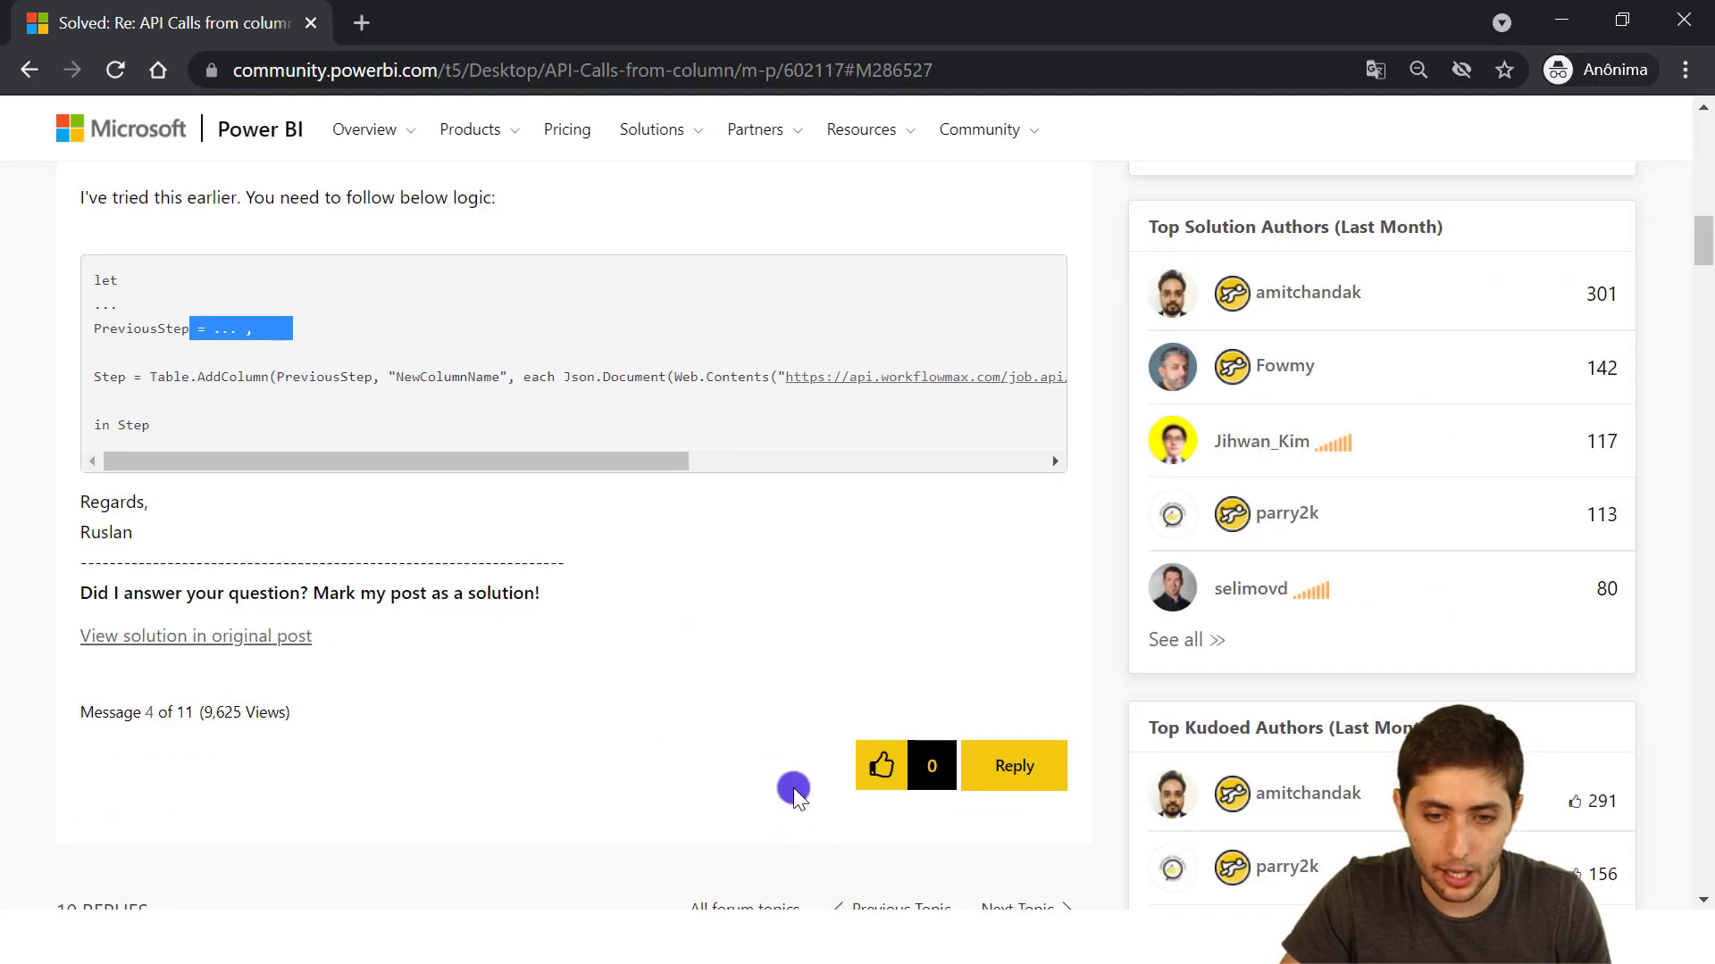
# Return to the Advanced Editor in Power BI and replace the PreviousStep argument in the Etapa line with #"Tipo Alterado"
pyautogui.moveTo(1068, 877)
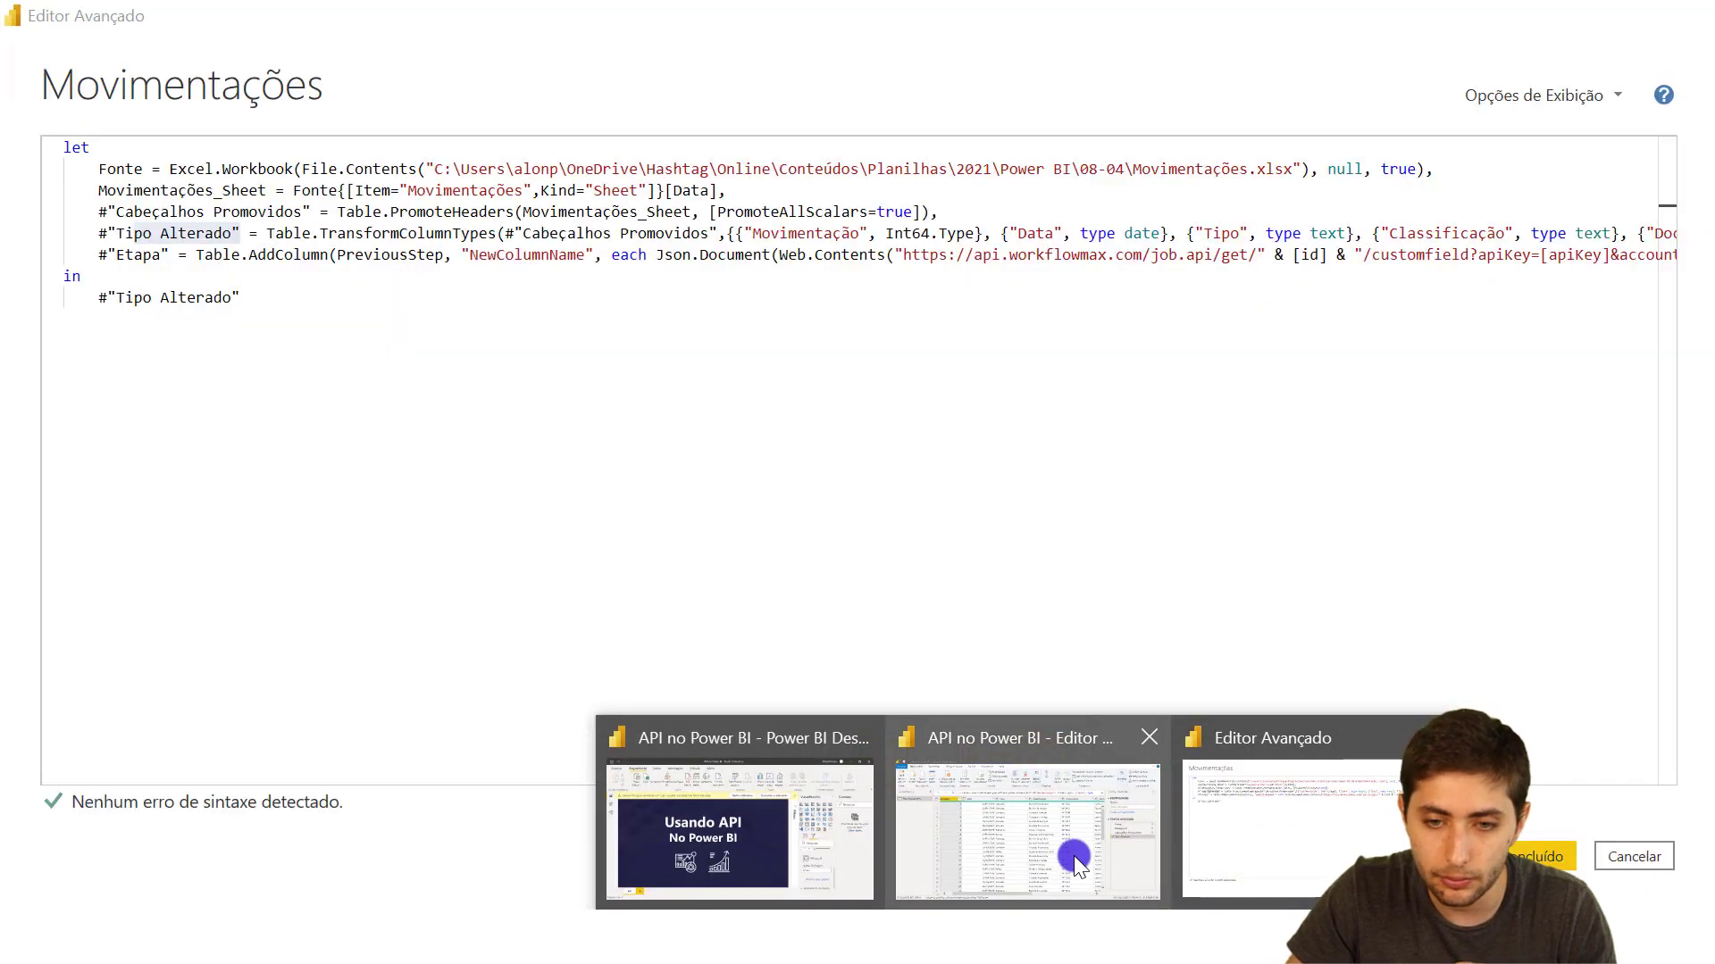
pyautogui.click(1073, 855)
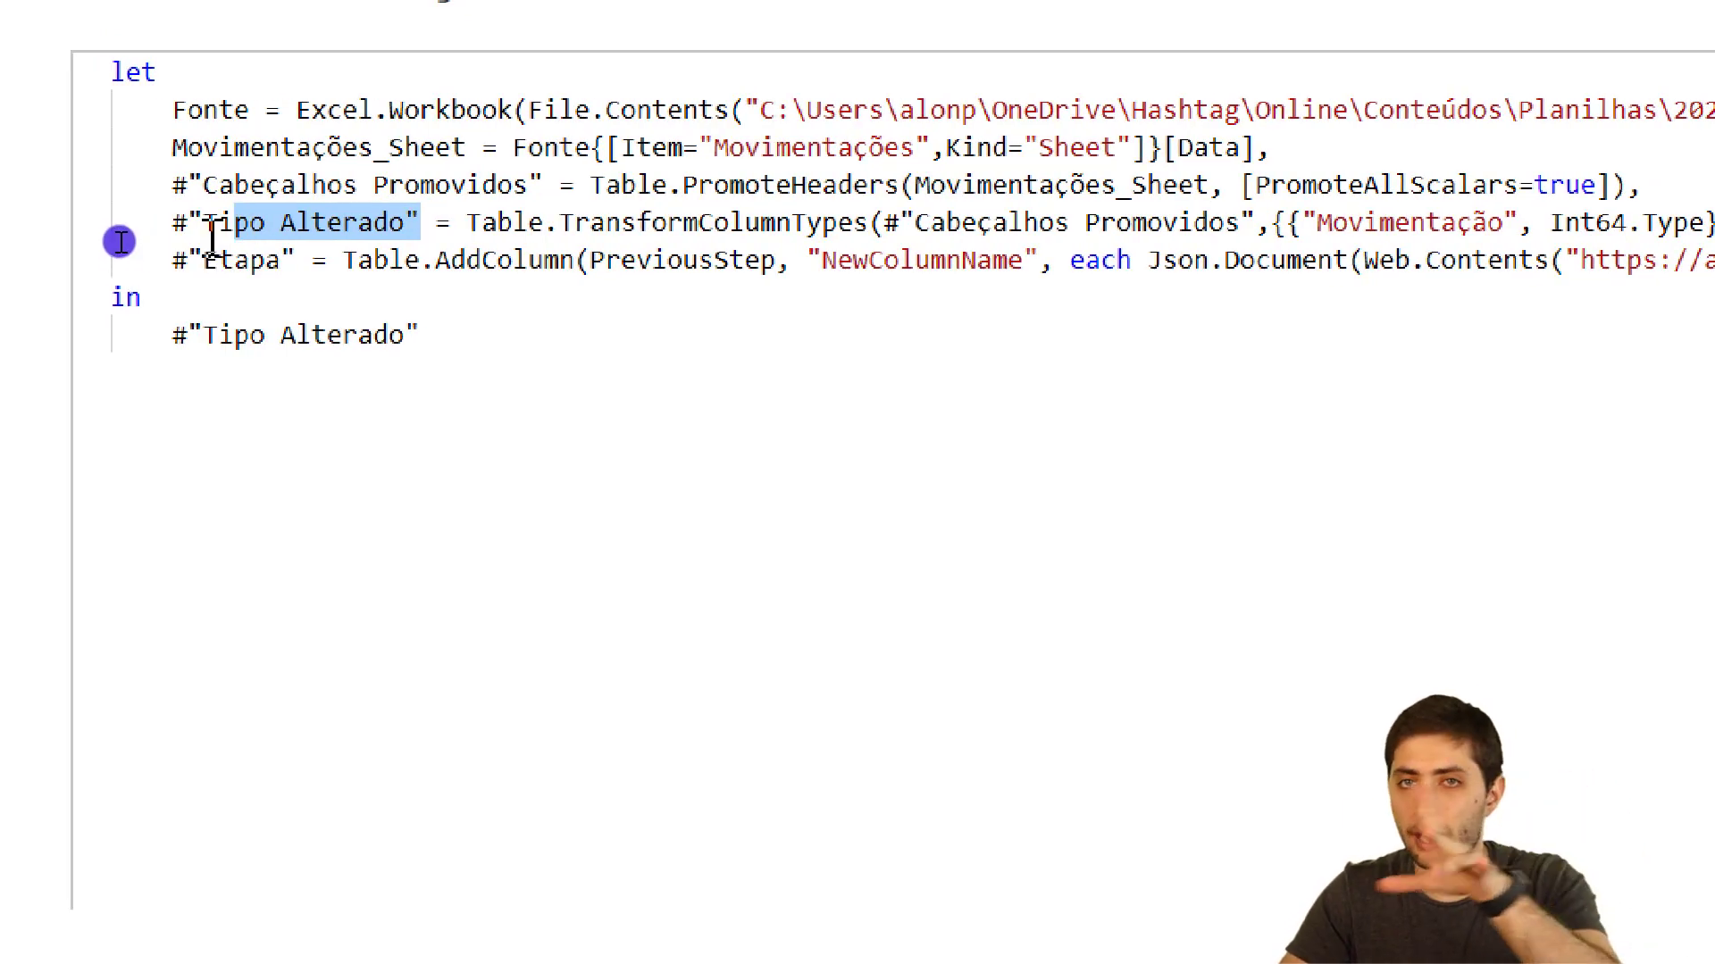
pyautogui.moveTo(591, 259); pyautogui.dragTo(775, 260)
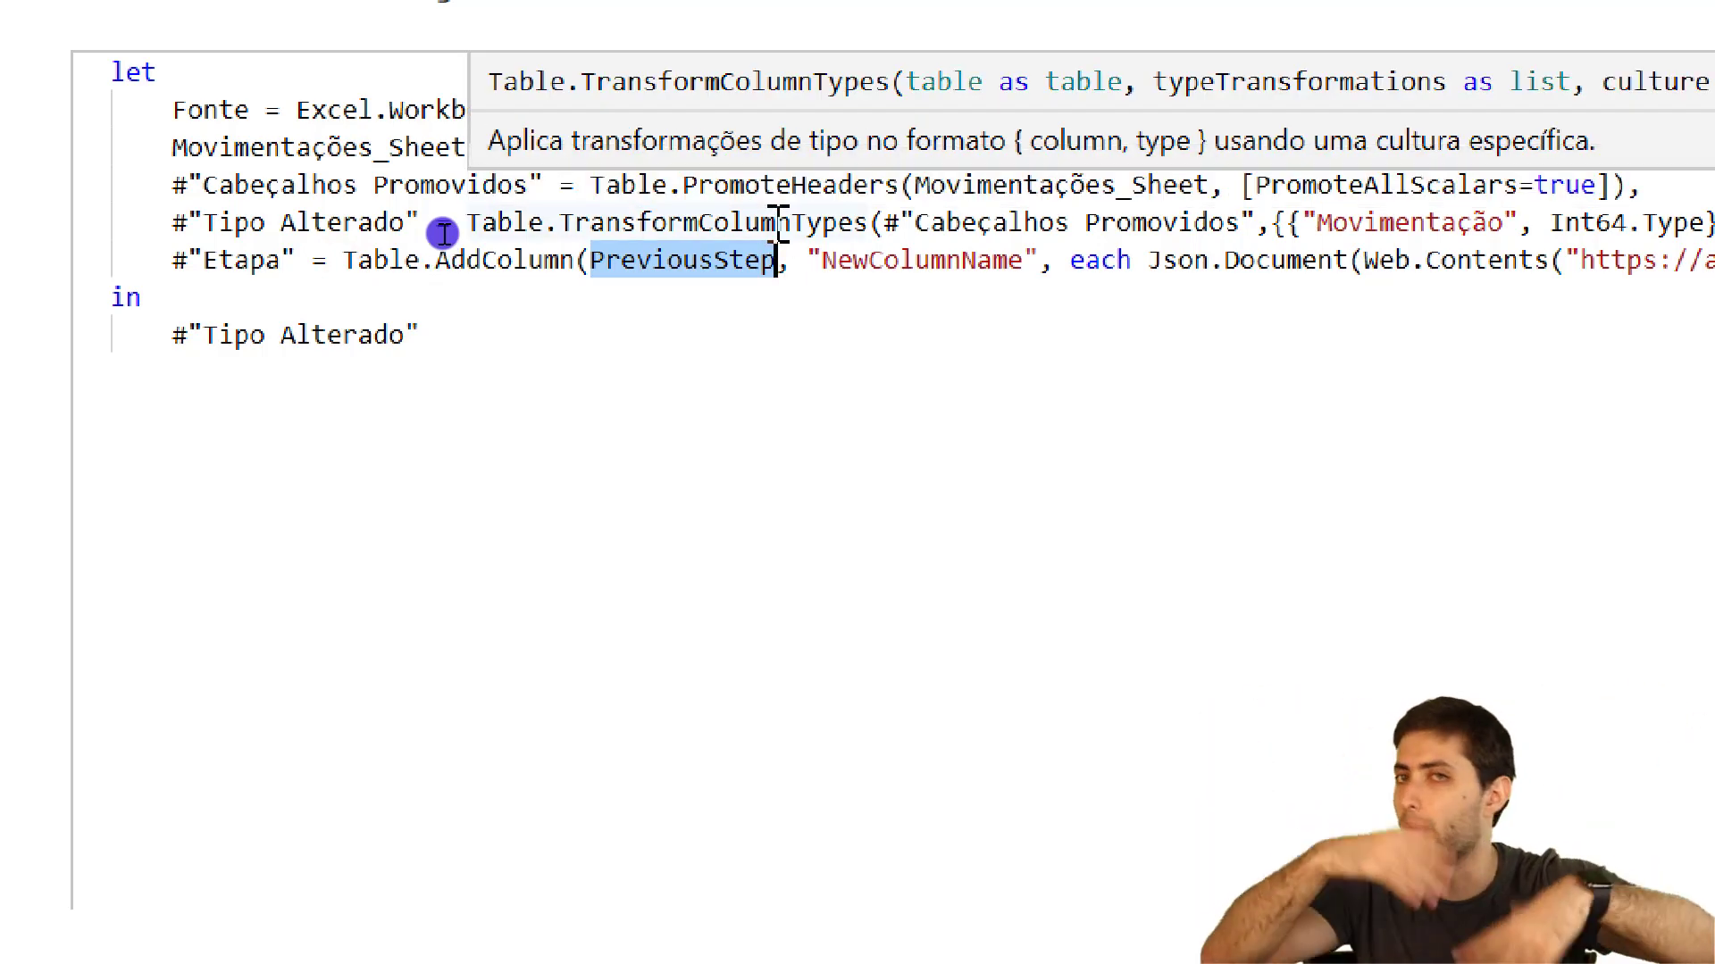
pyautogui.press('Delete')
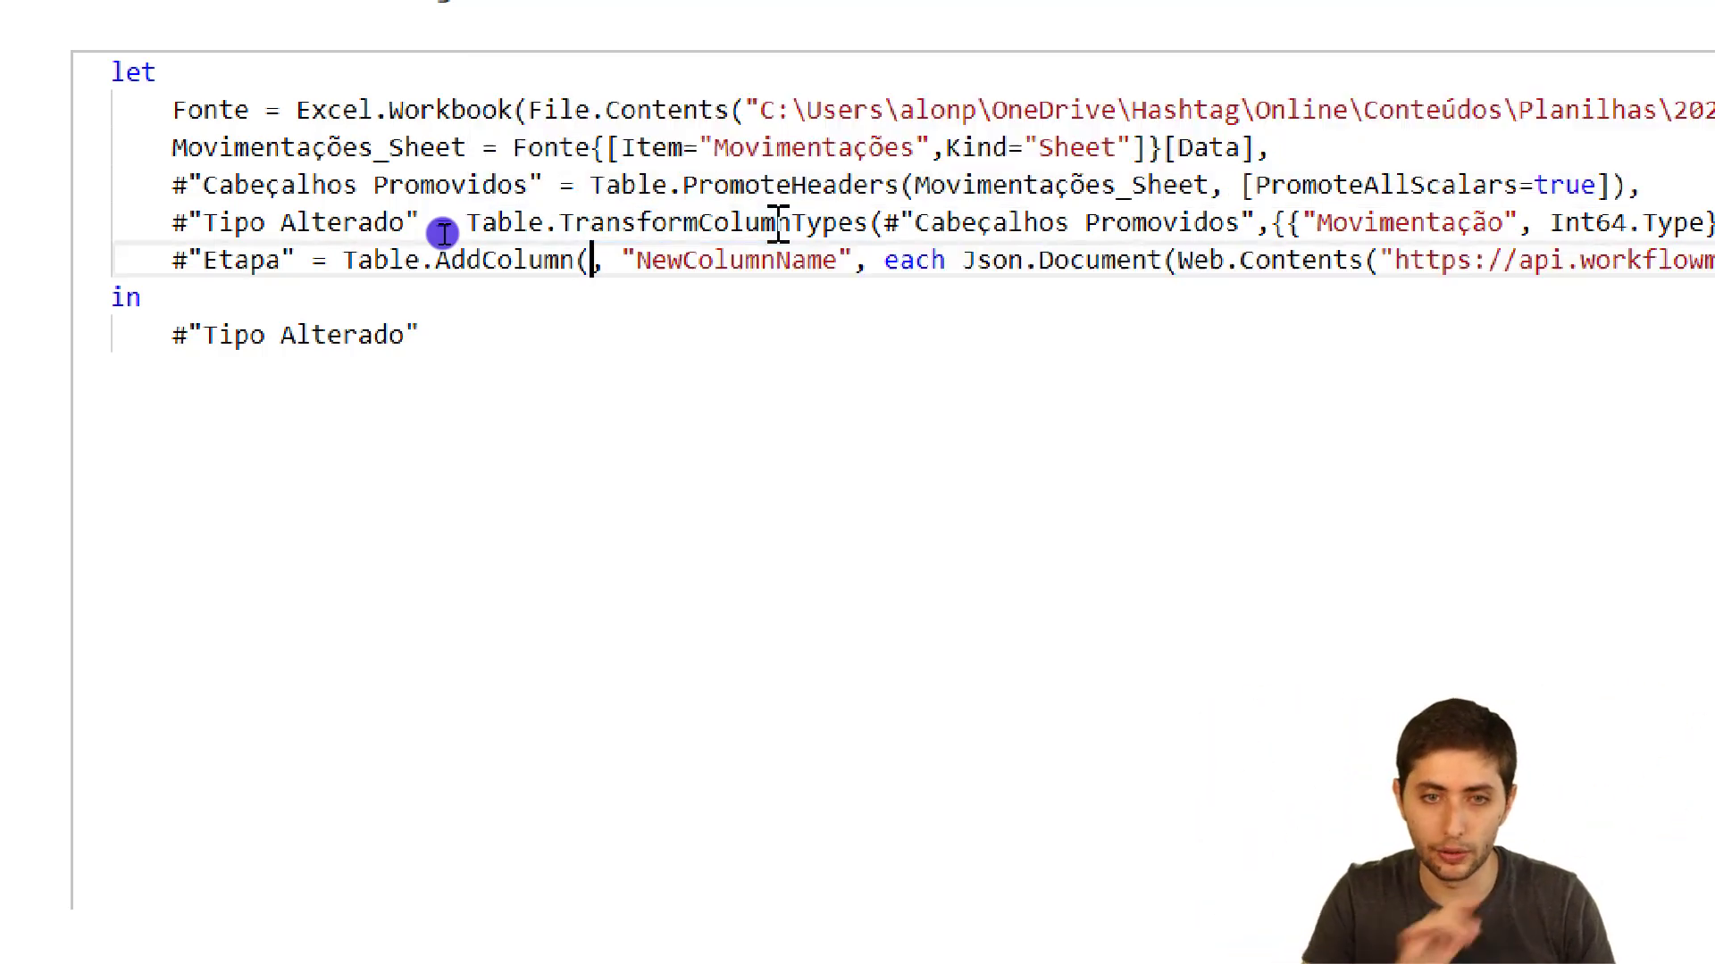
pyautogui.write('#')
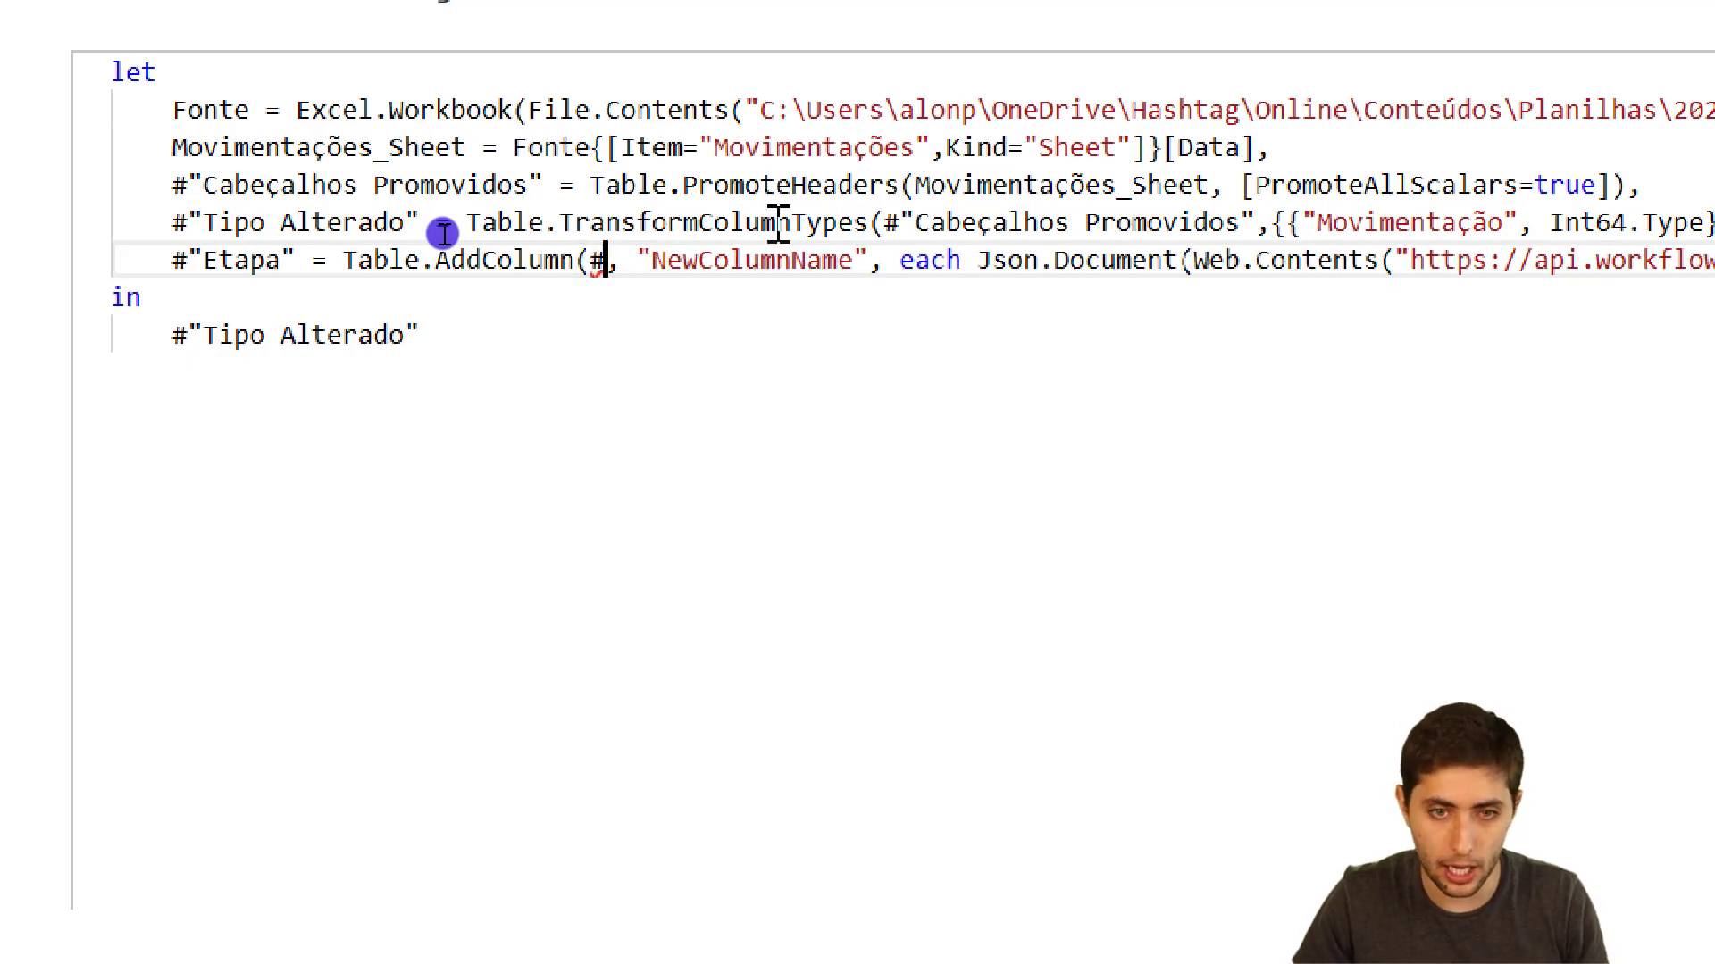
pyautogui.write('"Tipo')
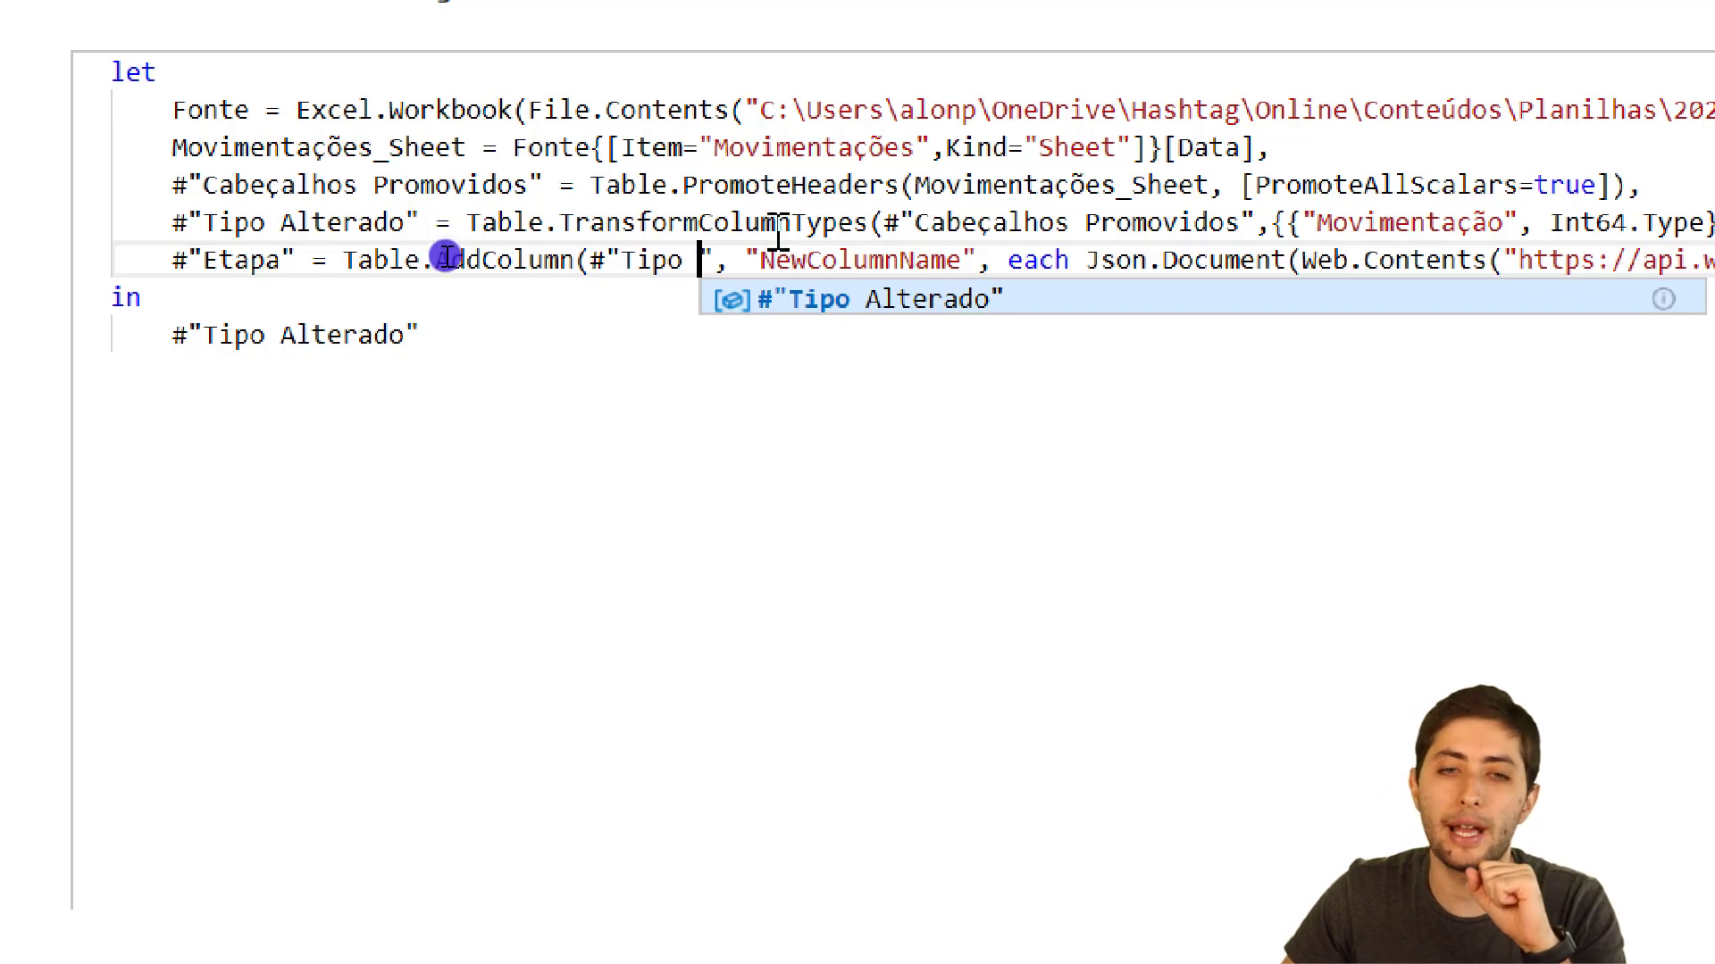
pyautogui.click(868, 305)
pyautogui.click(497, 279)
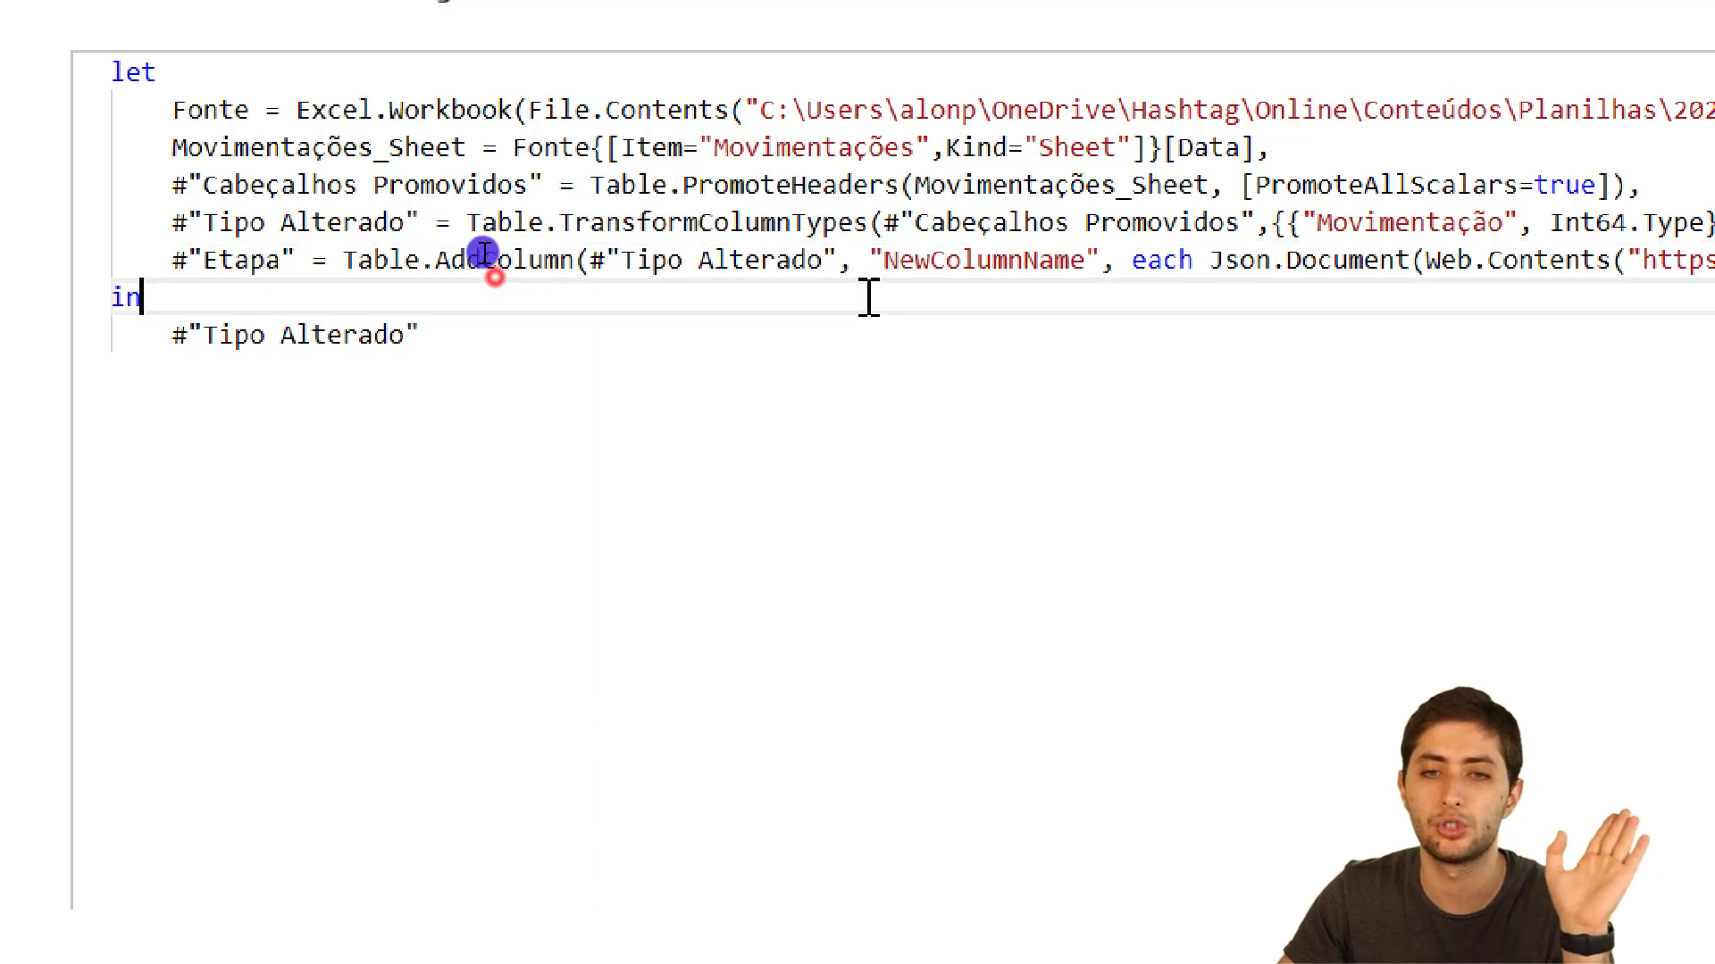
# Replace the NewColumnName placeholder in the Etapa line's Table.AddColumn call with Cotação
pyautogui.moveTo(885, 260); pyautogui.dragTo(1078, 260)
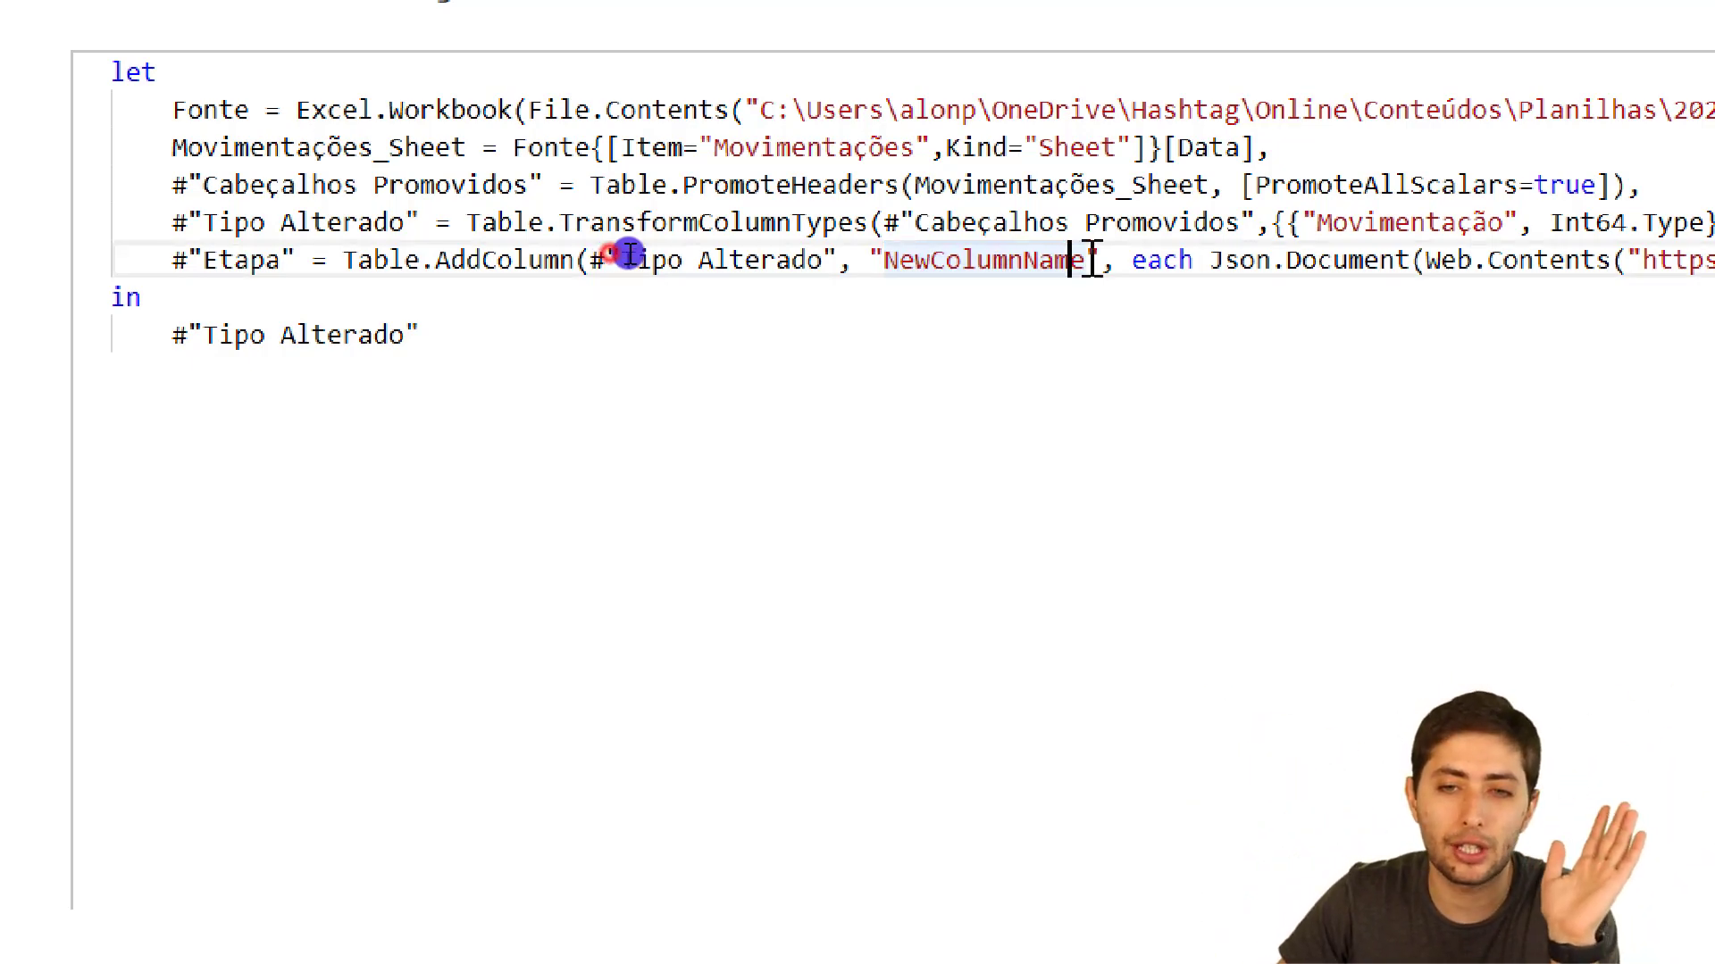
pyautogui.moveTo(1084, 260); pyautogui.dragTo(884, 262)
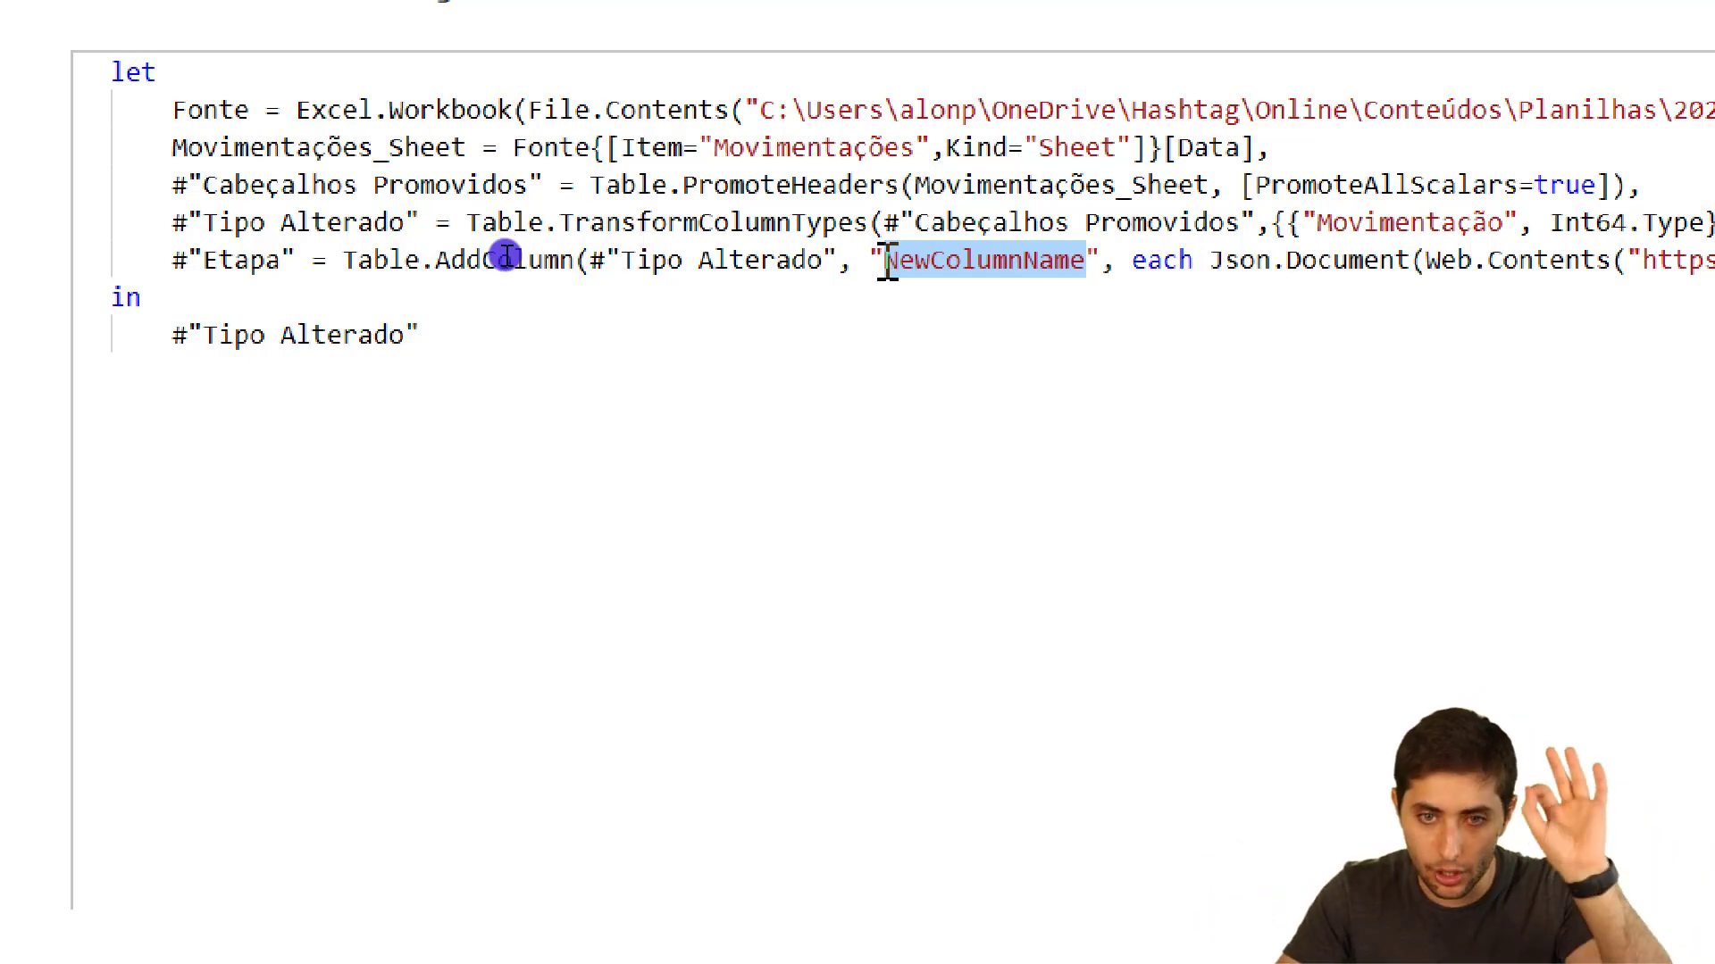
pyautogui.click(886, 262)
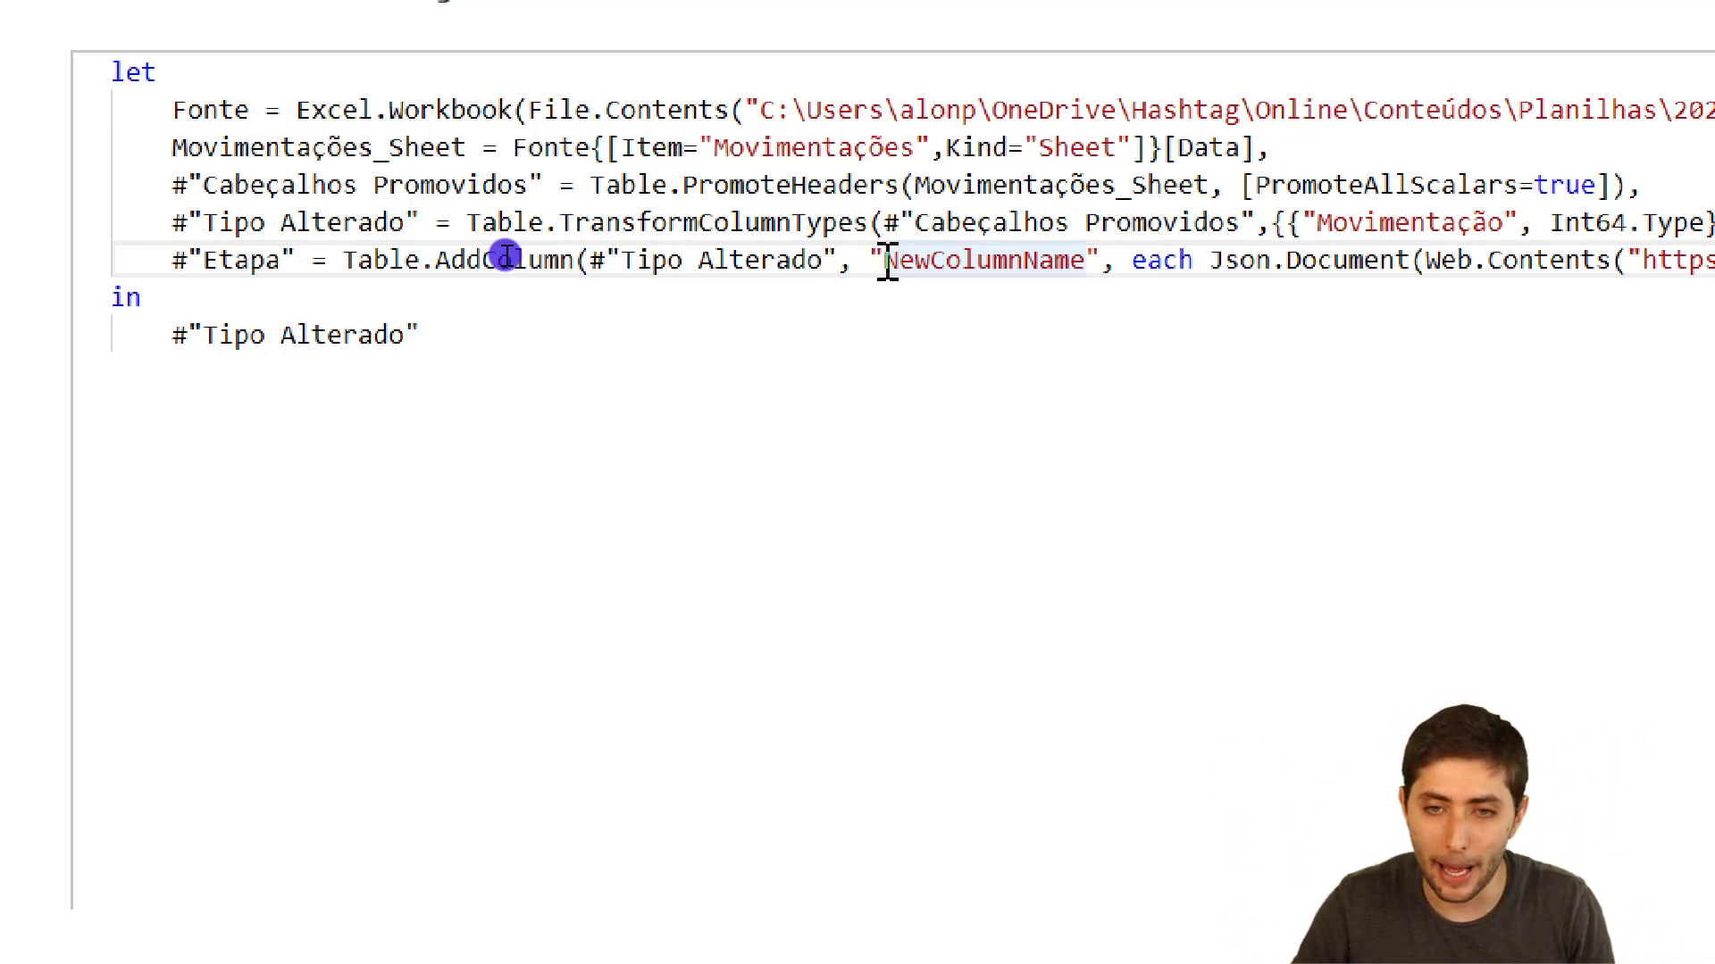
pyautogui.doubleClick(886, 262)
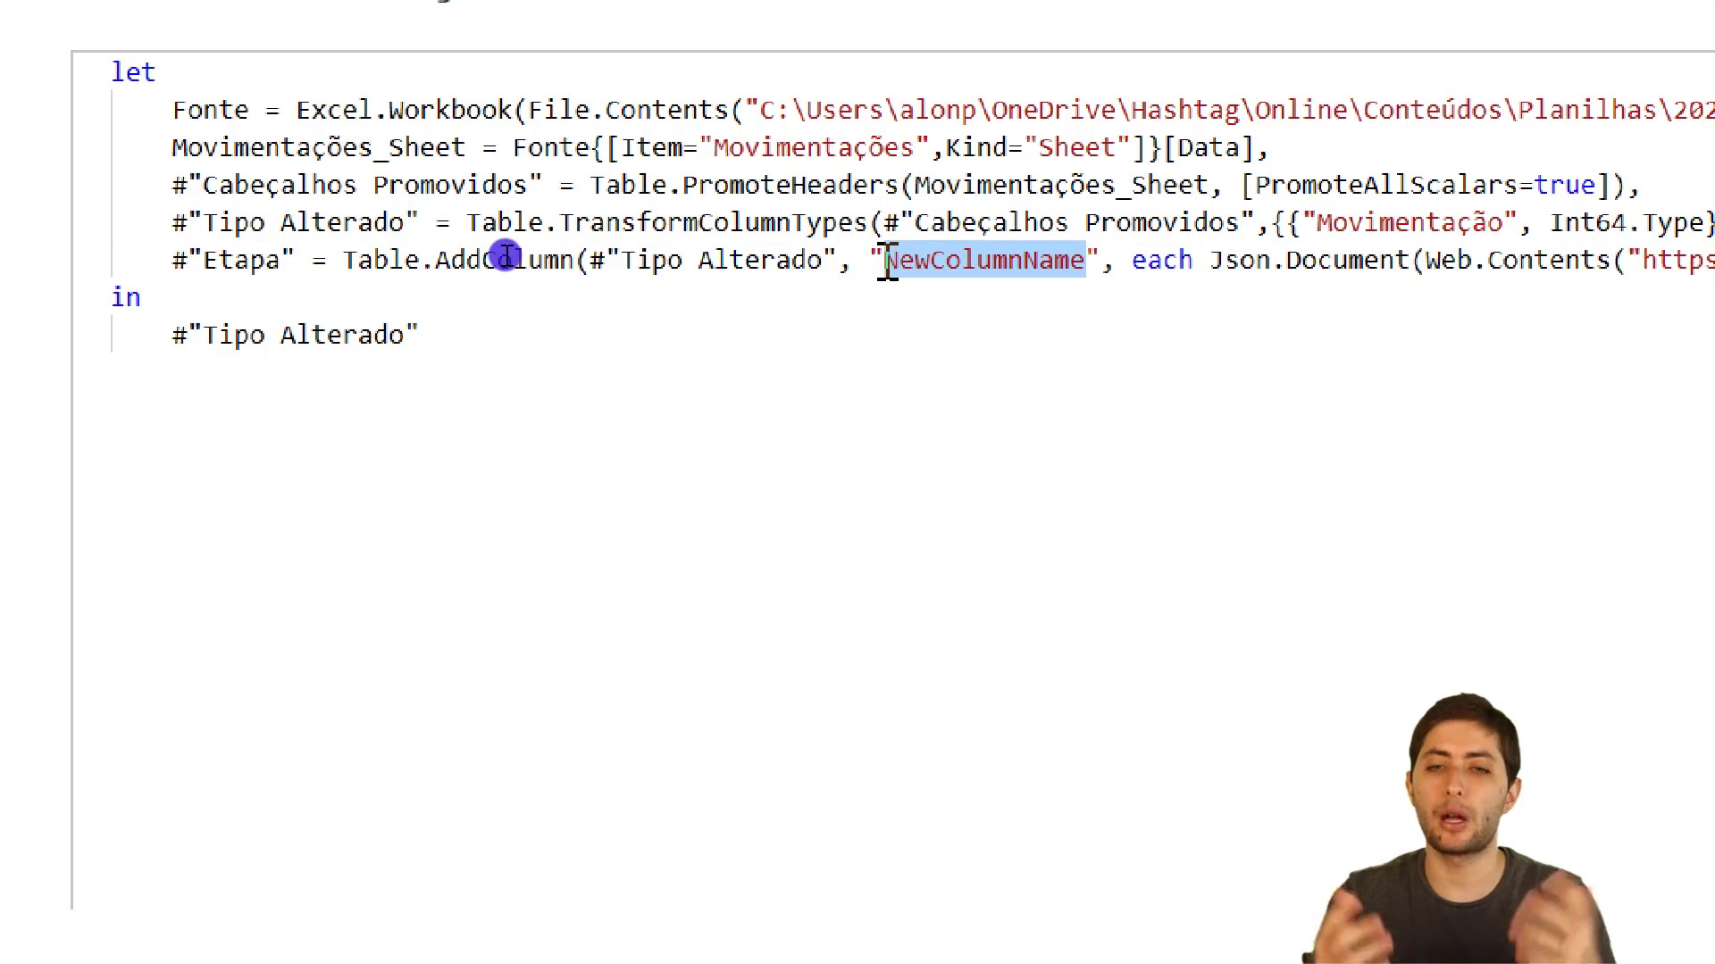
pyautogui.write('Cotação')
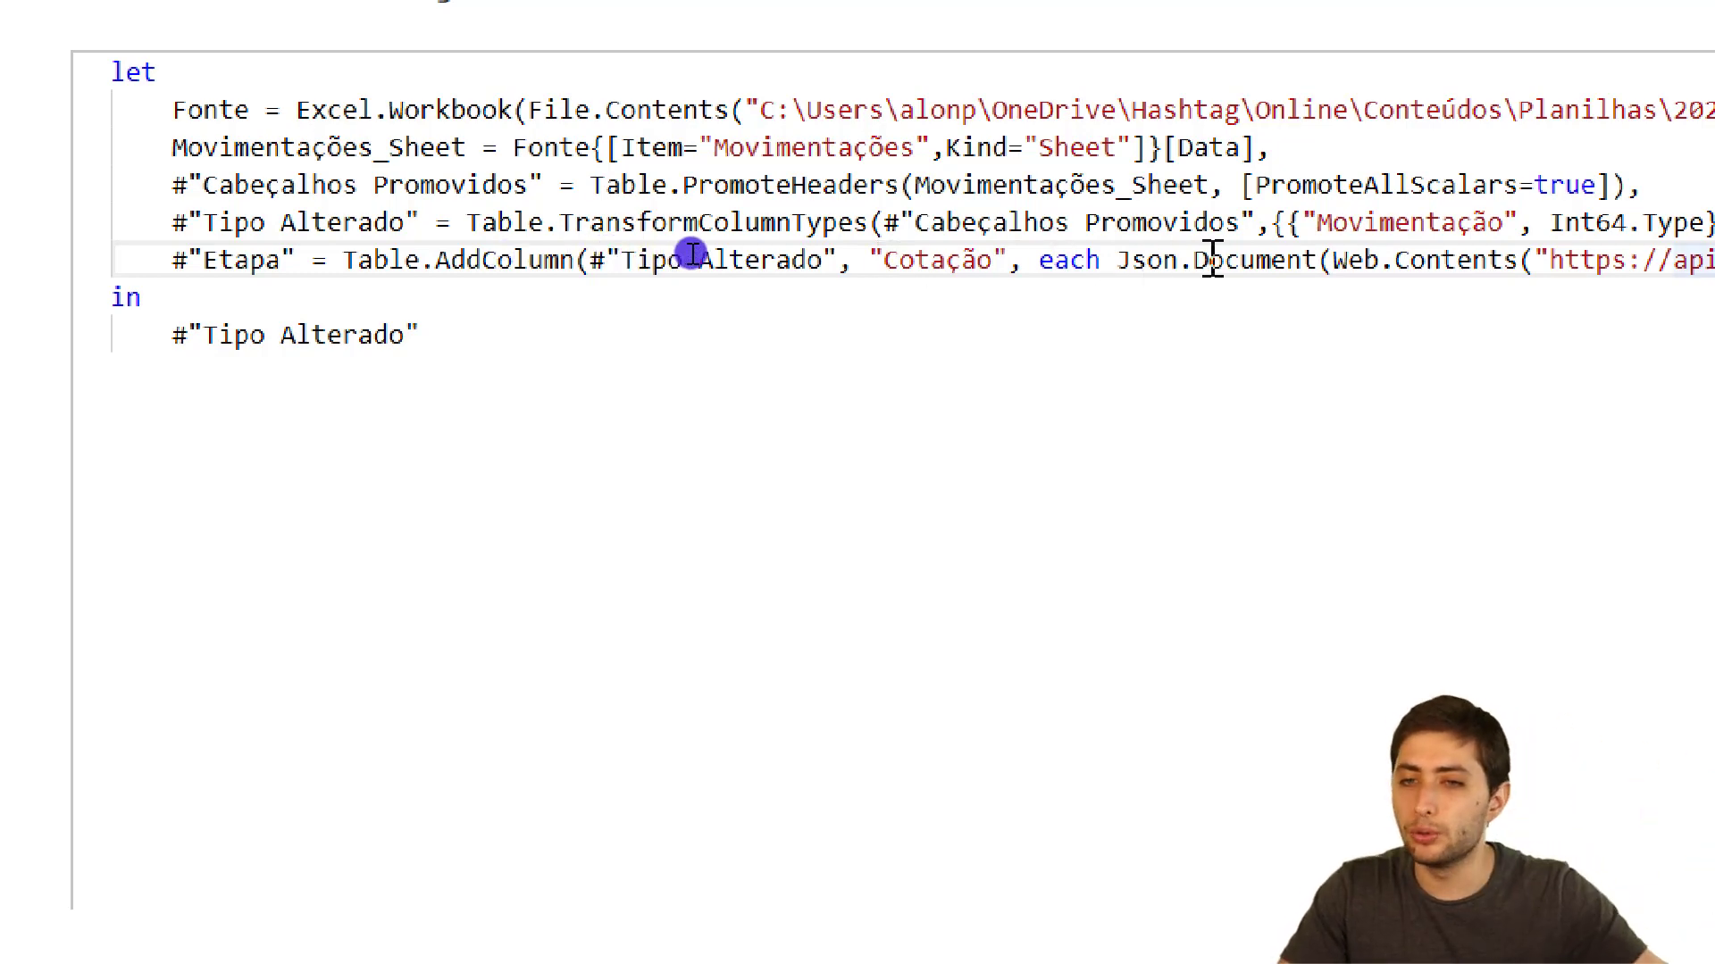
pyautogui.moveTo(1213, 258)
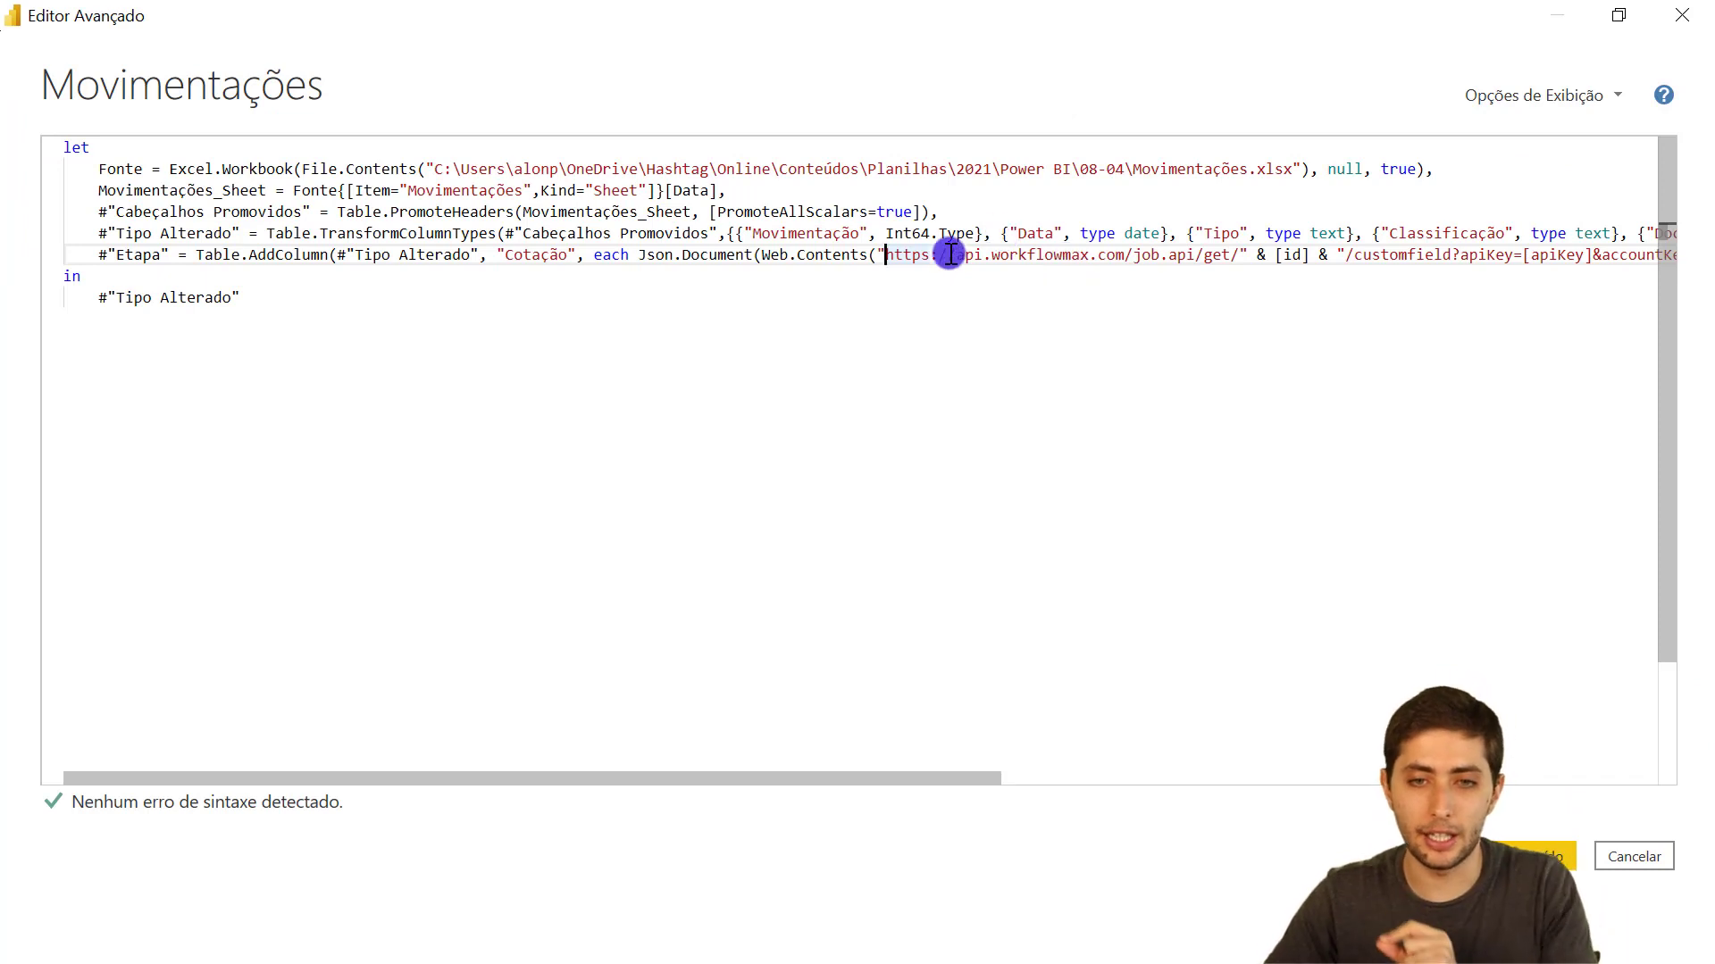
pyautogui.click(886, 258)
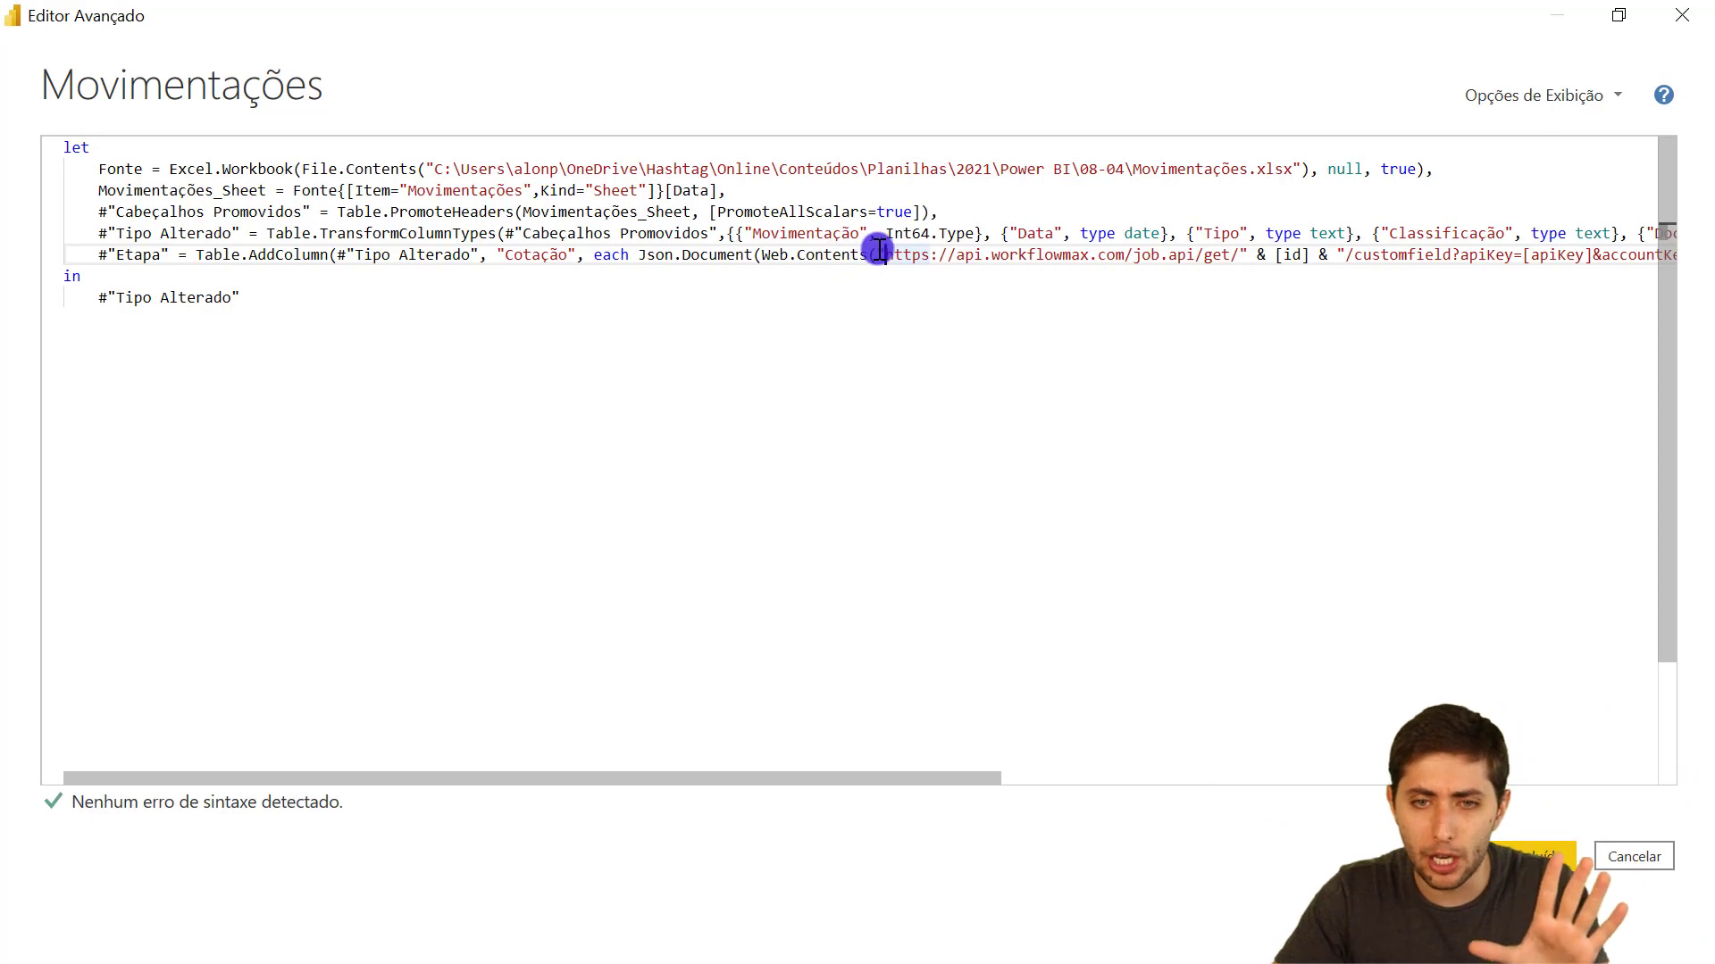
pyautogui.moveTo(887, 261); pyautogui.dragTo(931, 250)
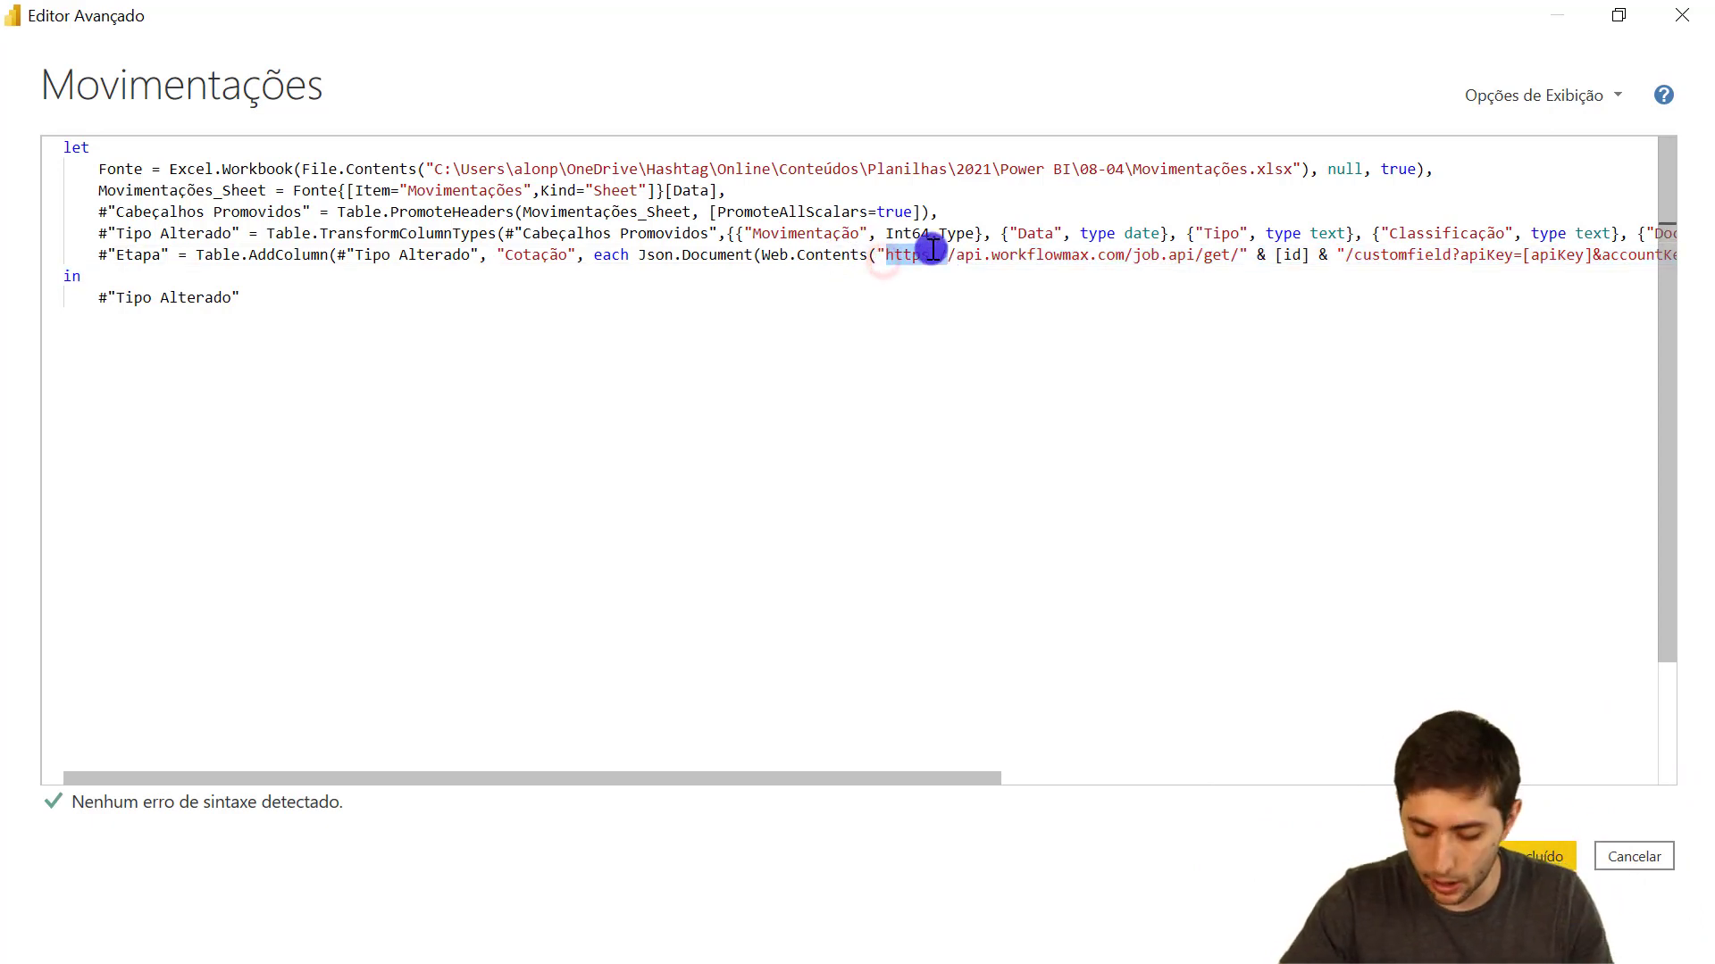
pyautogui.press('Left')
pyautogui.press('Left')
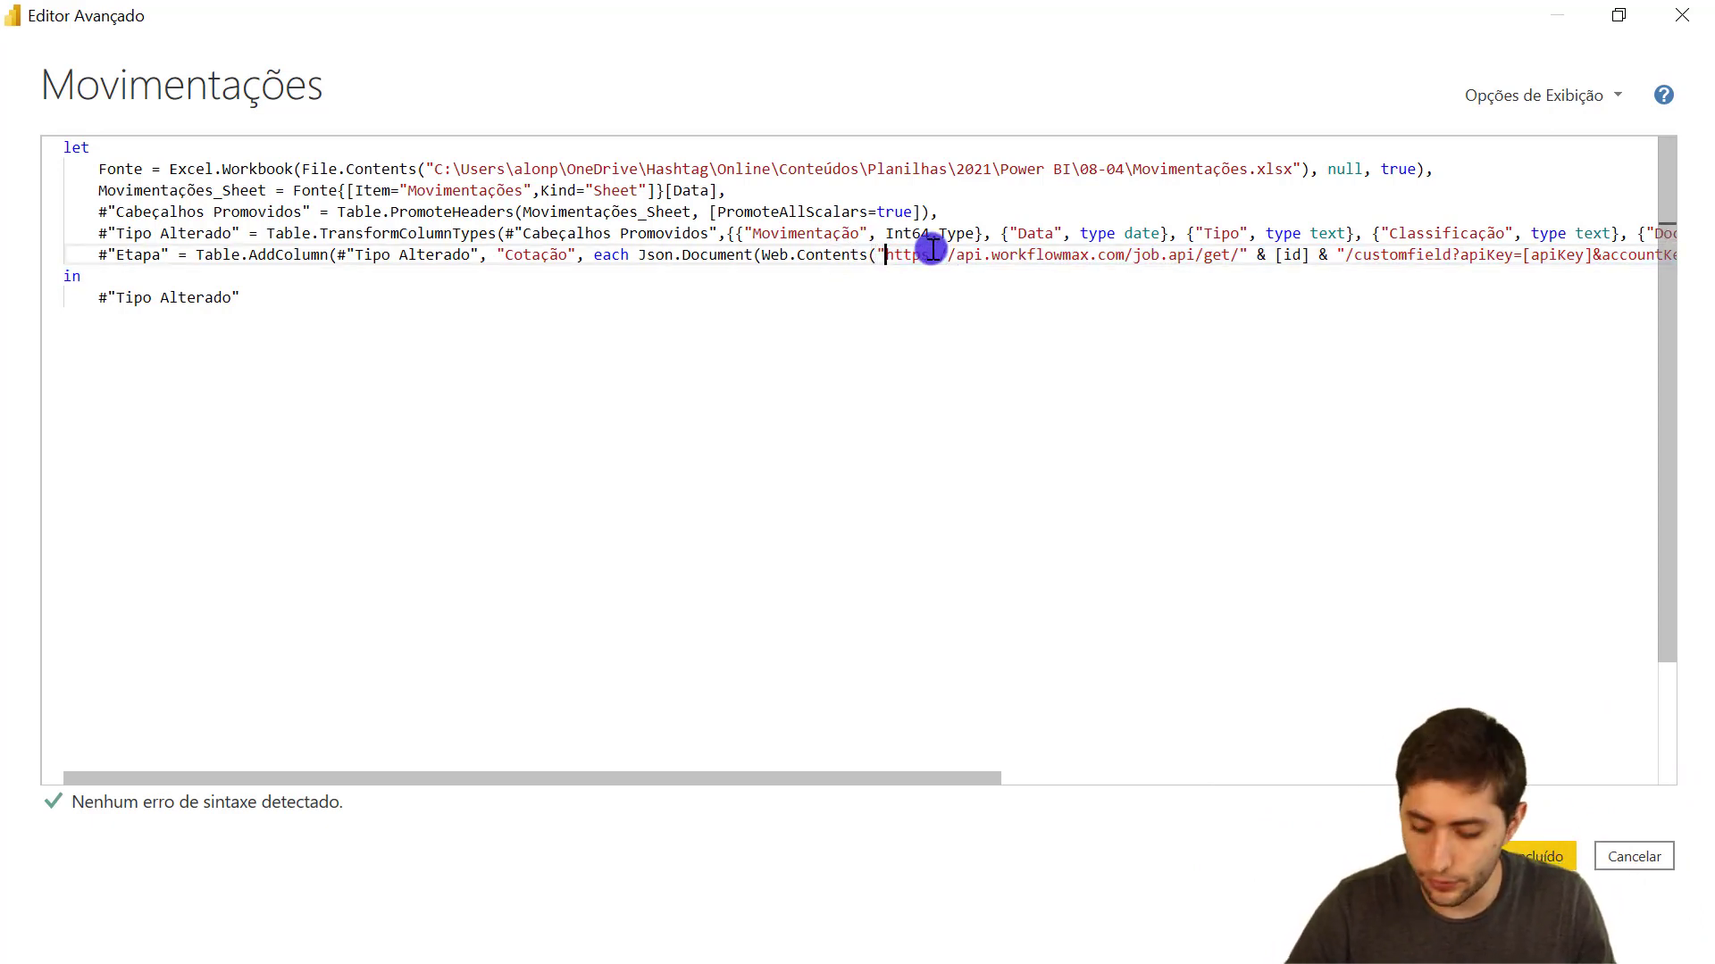
pyautogui.hotkey('shift', 'End')
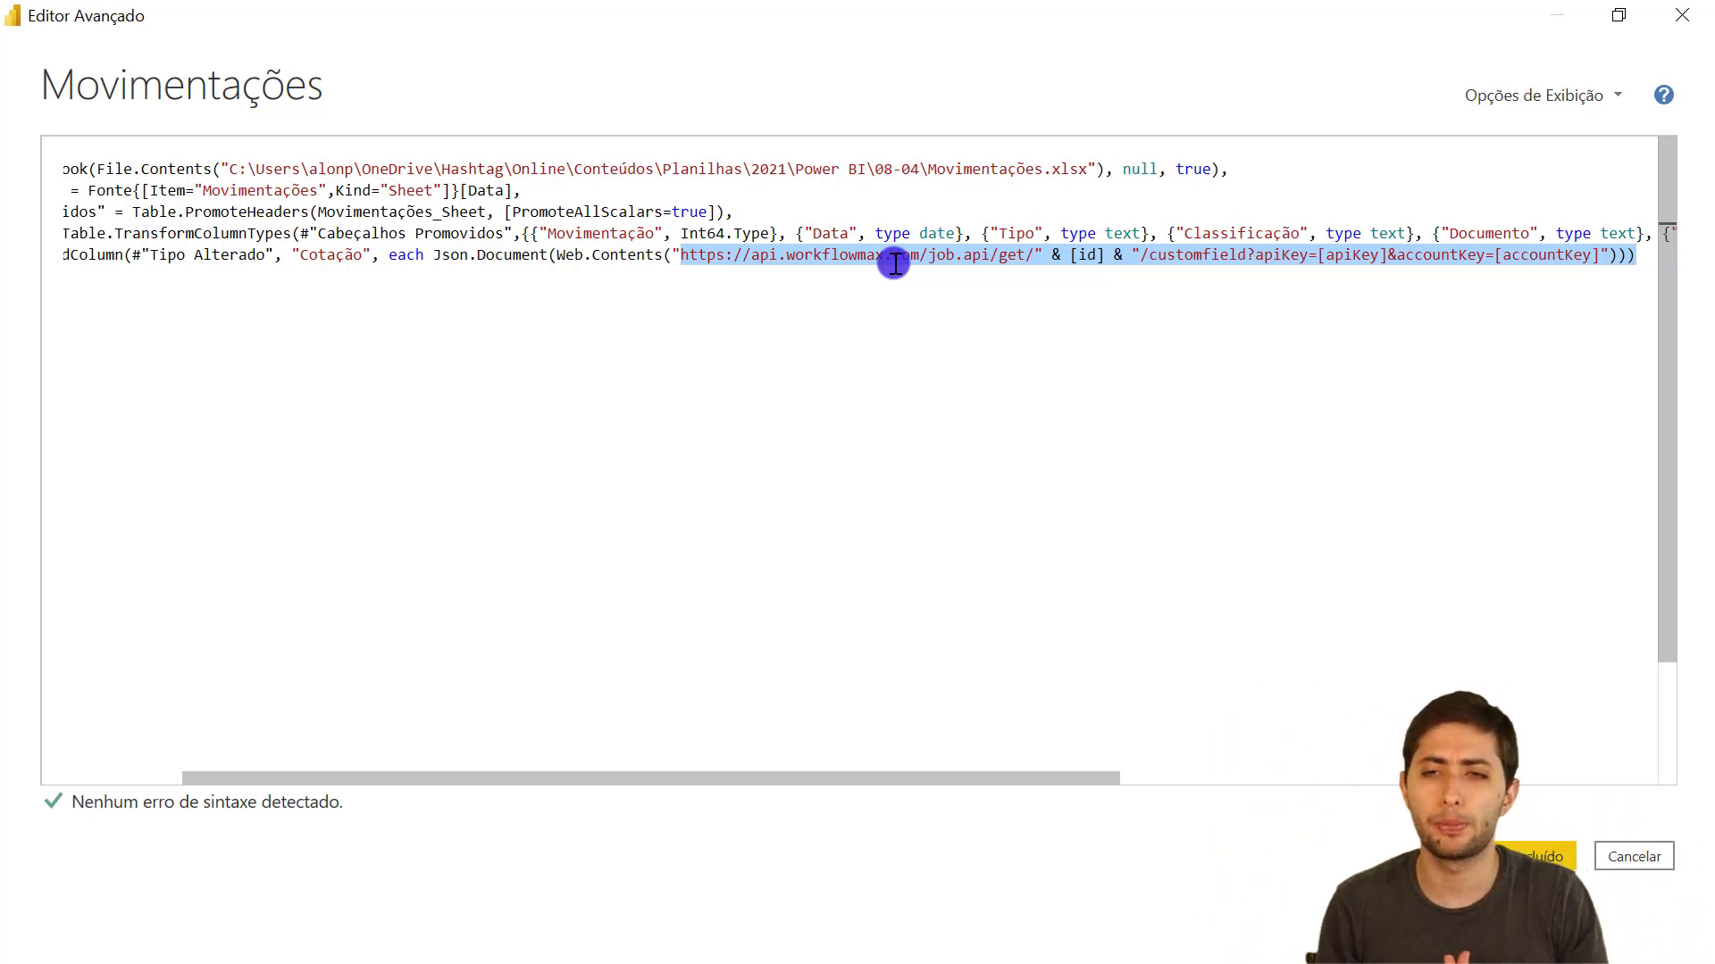
pyautogui.click(724, 276)
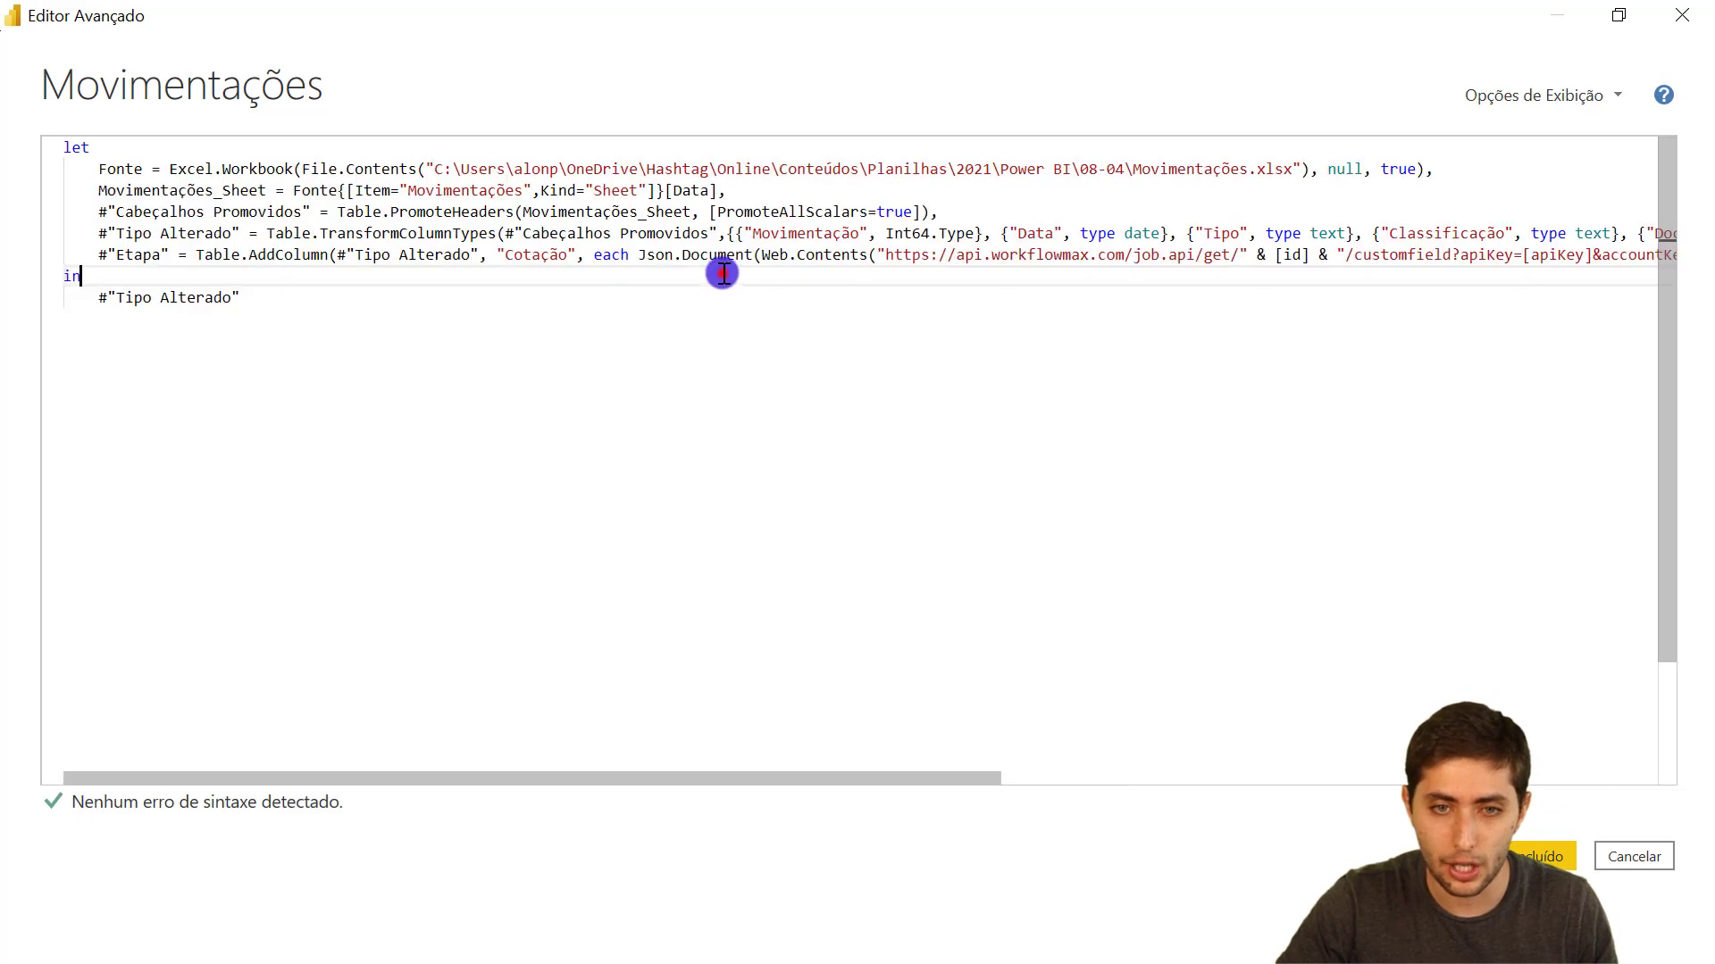
# Delete the whole sample workflowmax URL expression inside Web.Contents, keeping the enclosing quotation marks and closing parentheses
pyautogui.click(884, 255)
pyautogui.hotkey('shift', 'End')
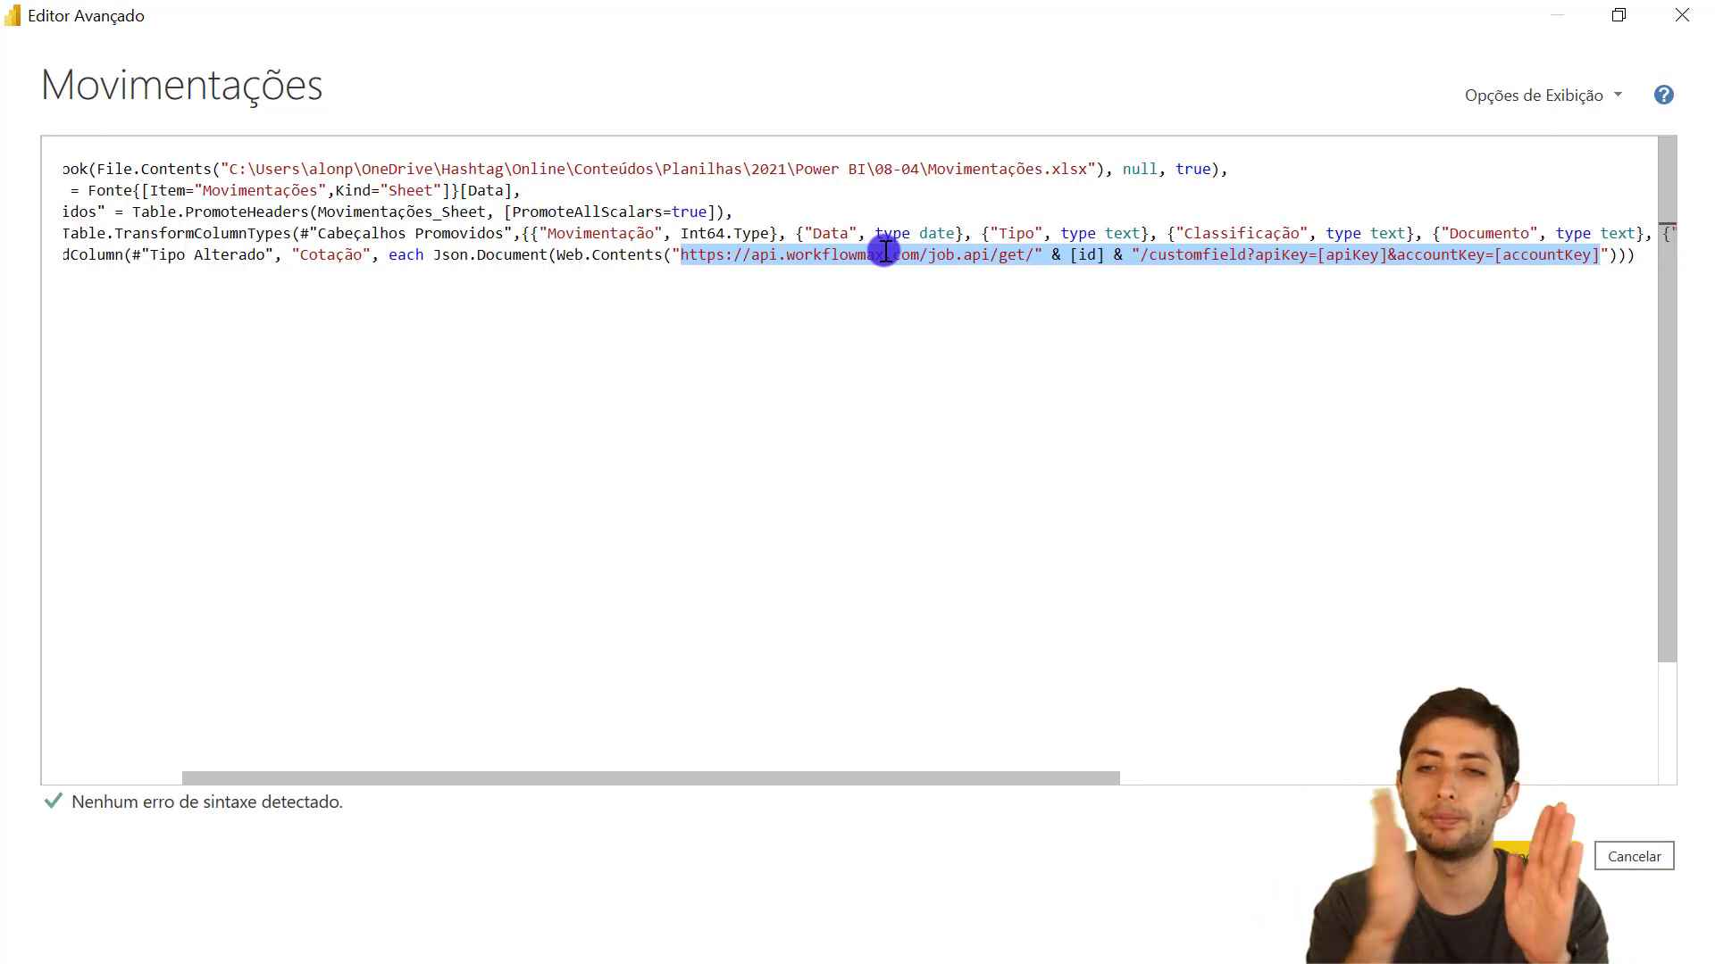
pyautogui.hotkey('shift', 'Right')
pyautogui.hotkey('shift', 'Right')
pyautogui.hotkey('shift', 'Right')
pyautogui.hotkey('shift', 'Right')
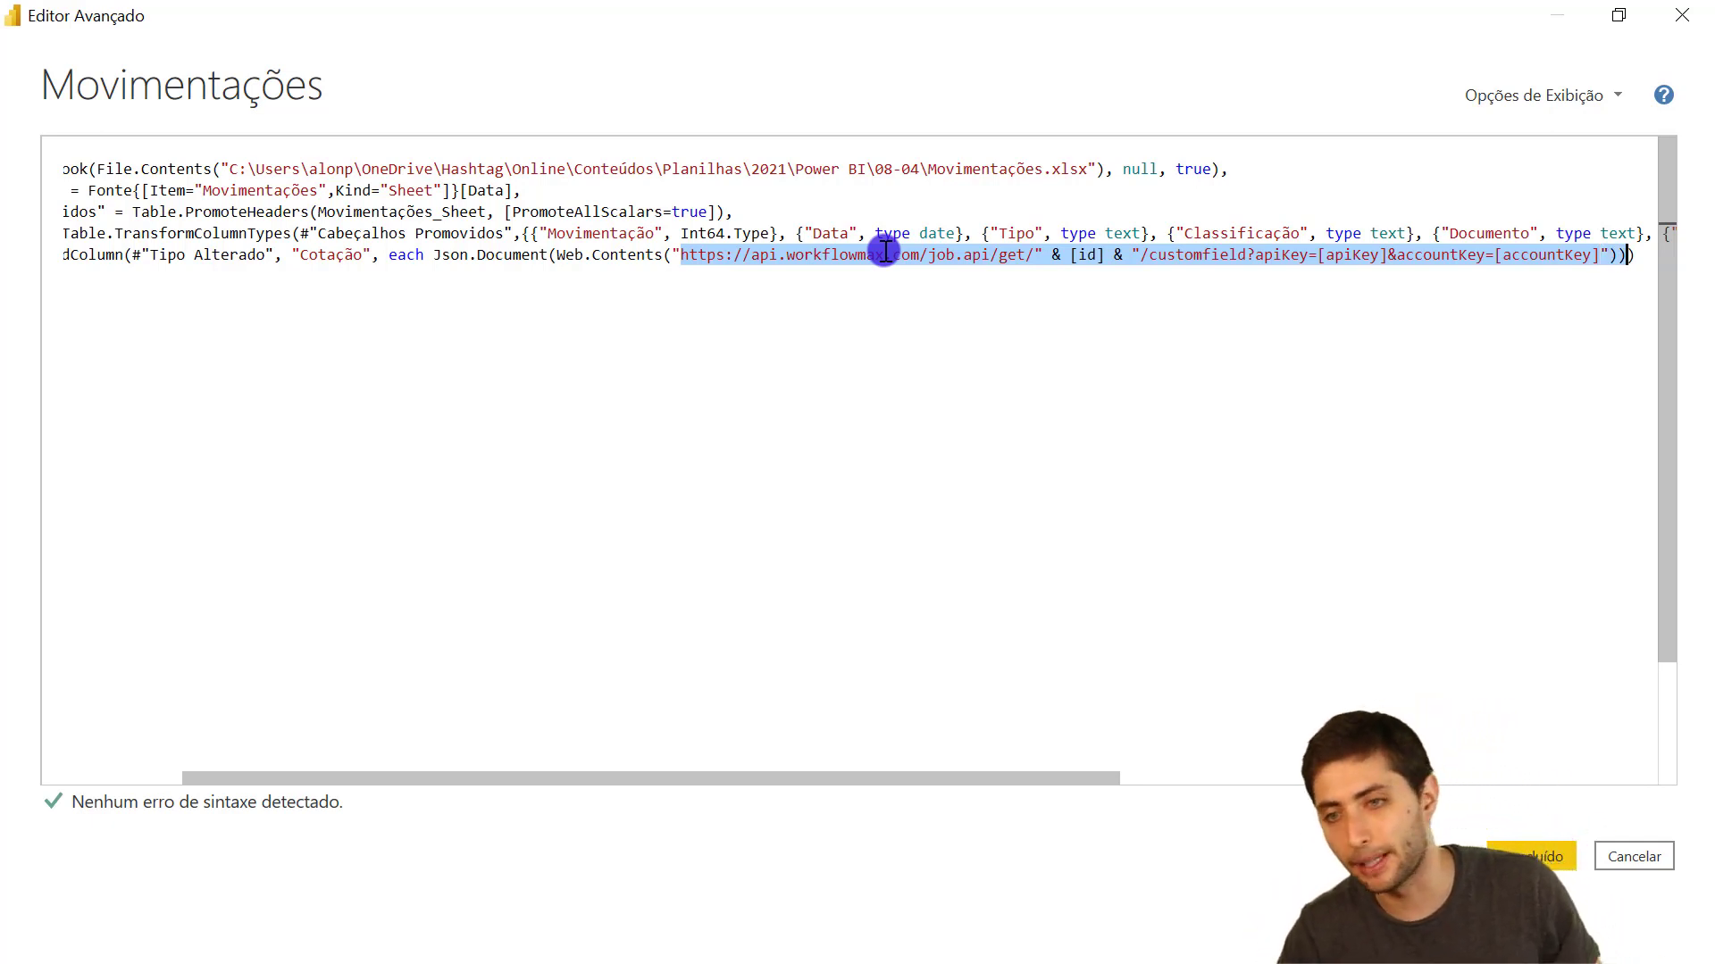
pyautogui.hotkey('shift', 'Left')
pyautogui.hotkey('shift', 'Left')
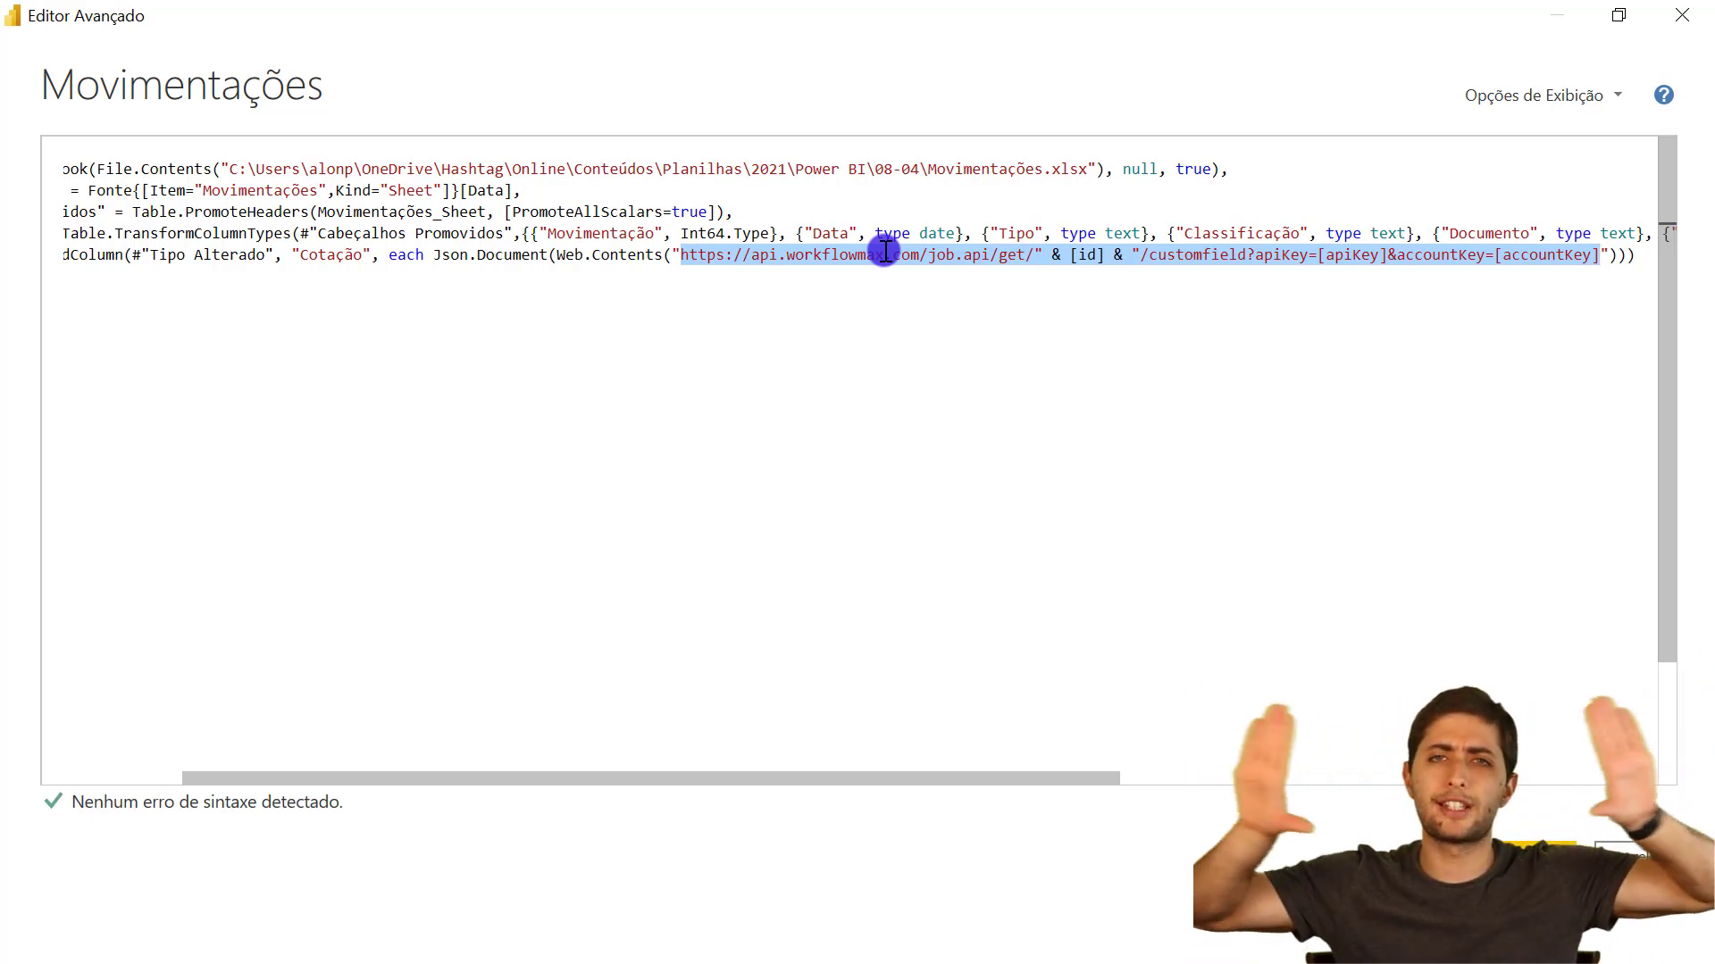
pyautogui.press('Delete')
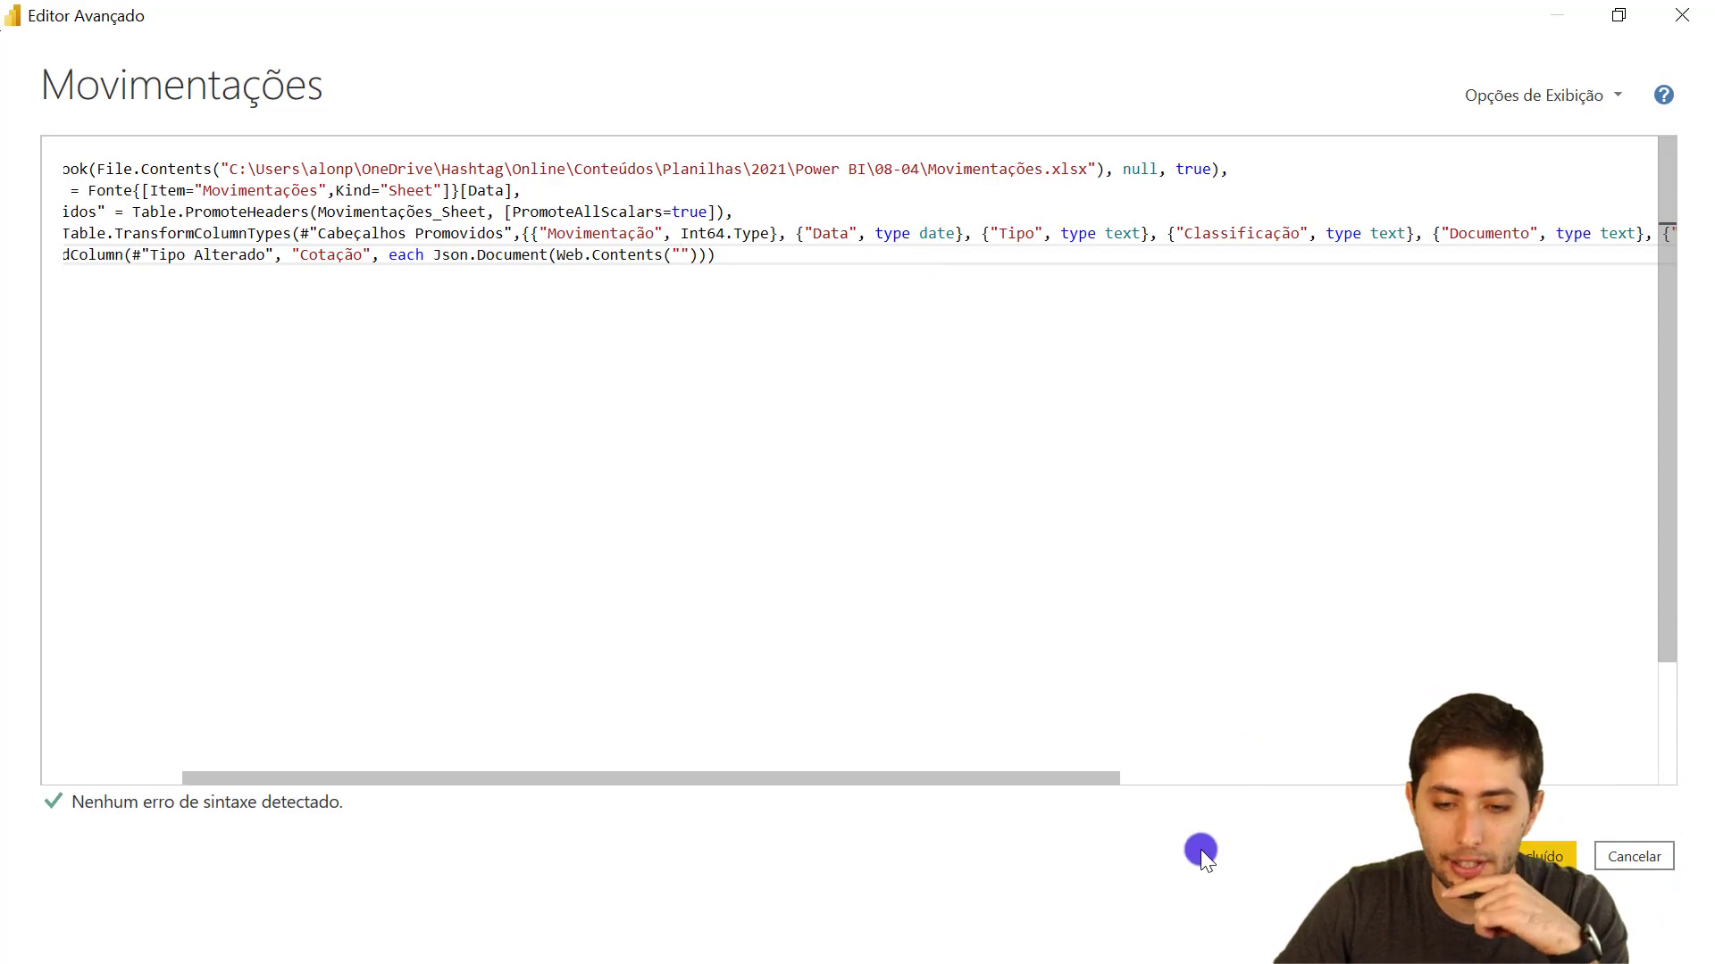
# Copy the whole PTAX quotation URL from Link.rtf in WordPad and paste it between the Web.Contents quotation marks in Power BI's Advanced Editor
pyautogui.moveTo(1116, 929)
pyautogui.click(1170, 836)
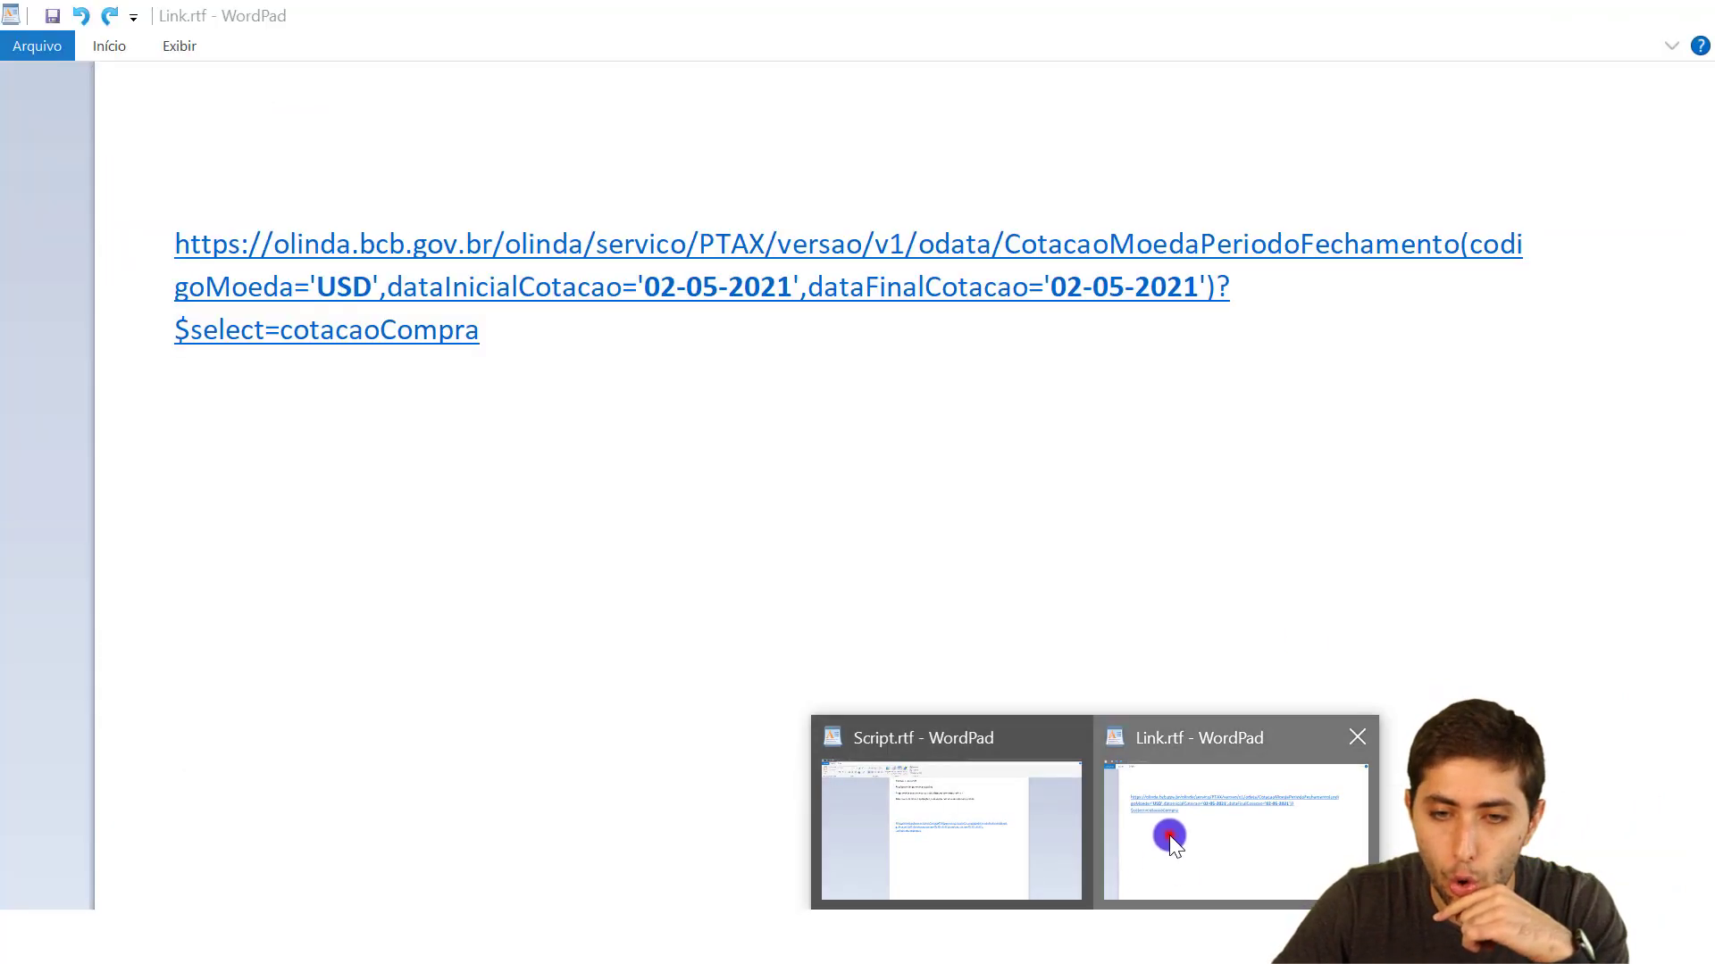
pyautogui.moveTo(500, 340); pyautogui.dragTo(165, 250)
pyautogui.hotkey('ctrl', 'c')
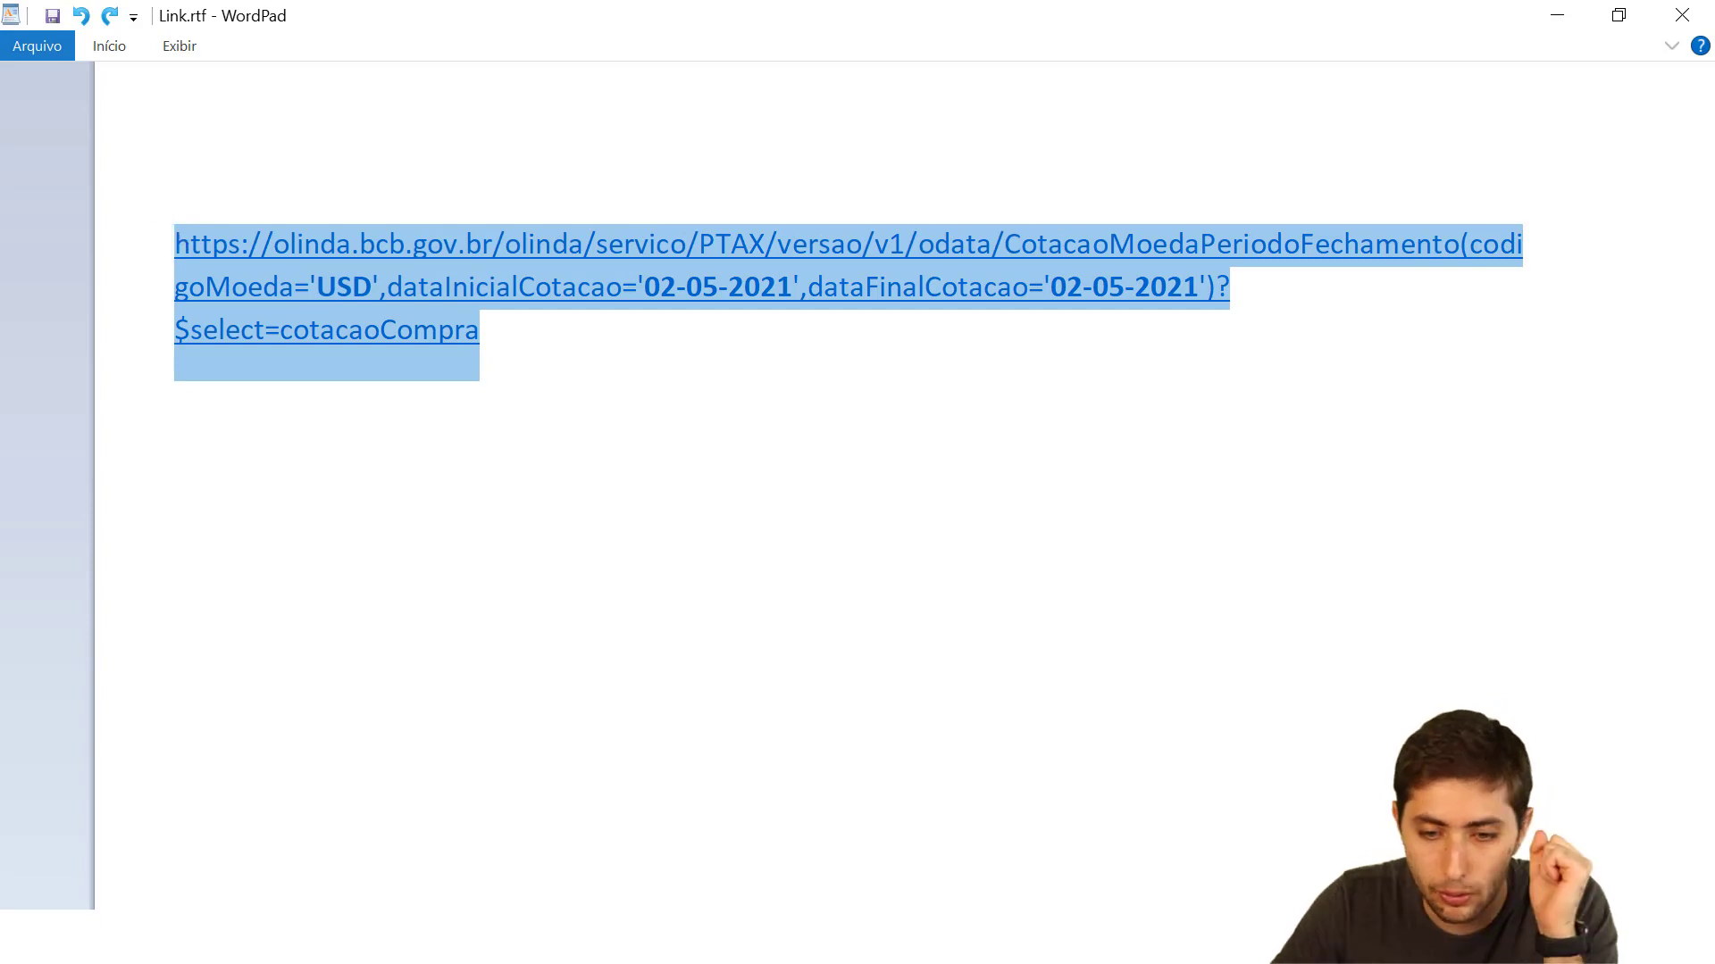
pyautogui.moveTo(1050, 946)
pyautogui.click(1234, 763)
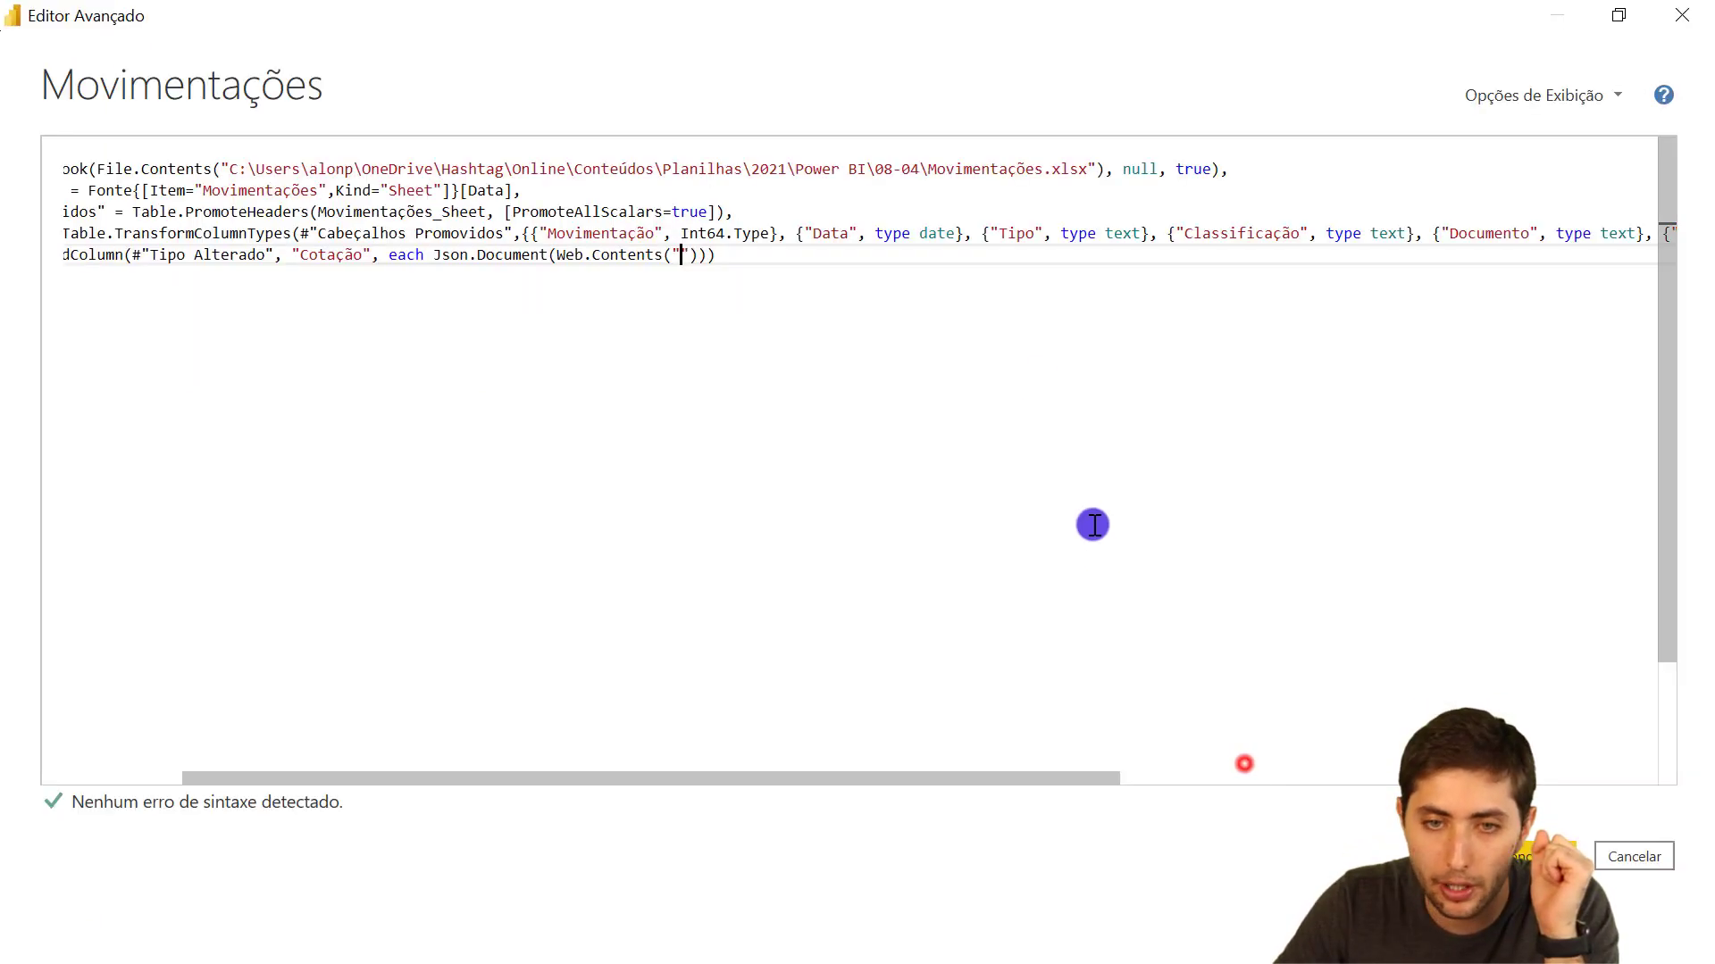
pyautogui.hotkey('ctrl', 'v')
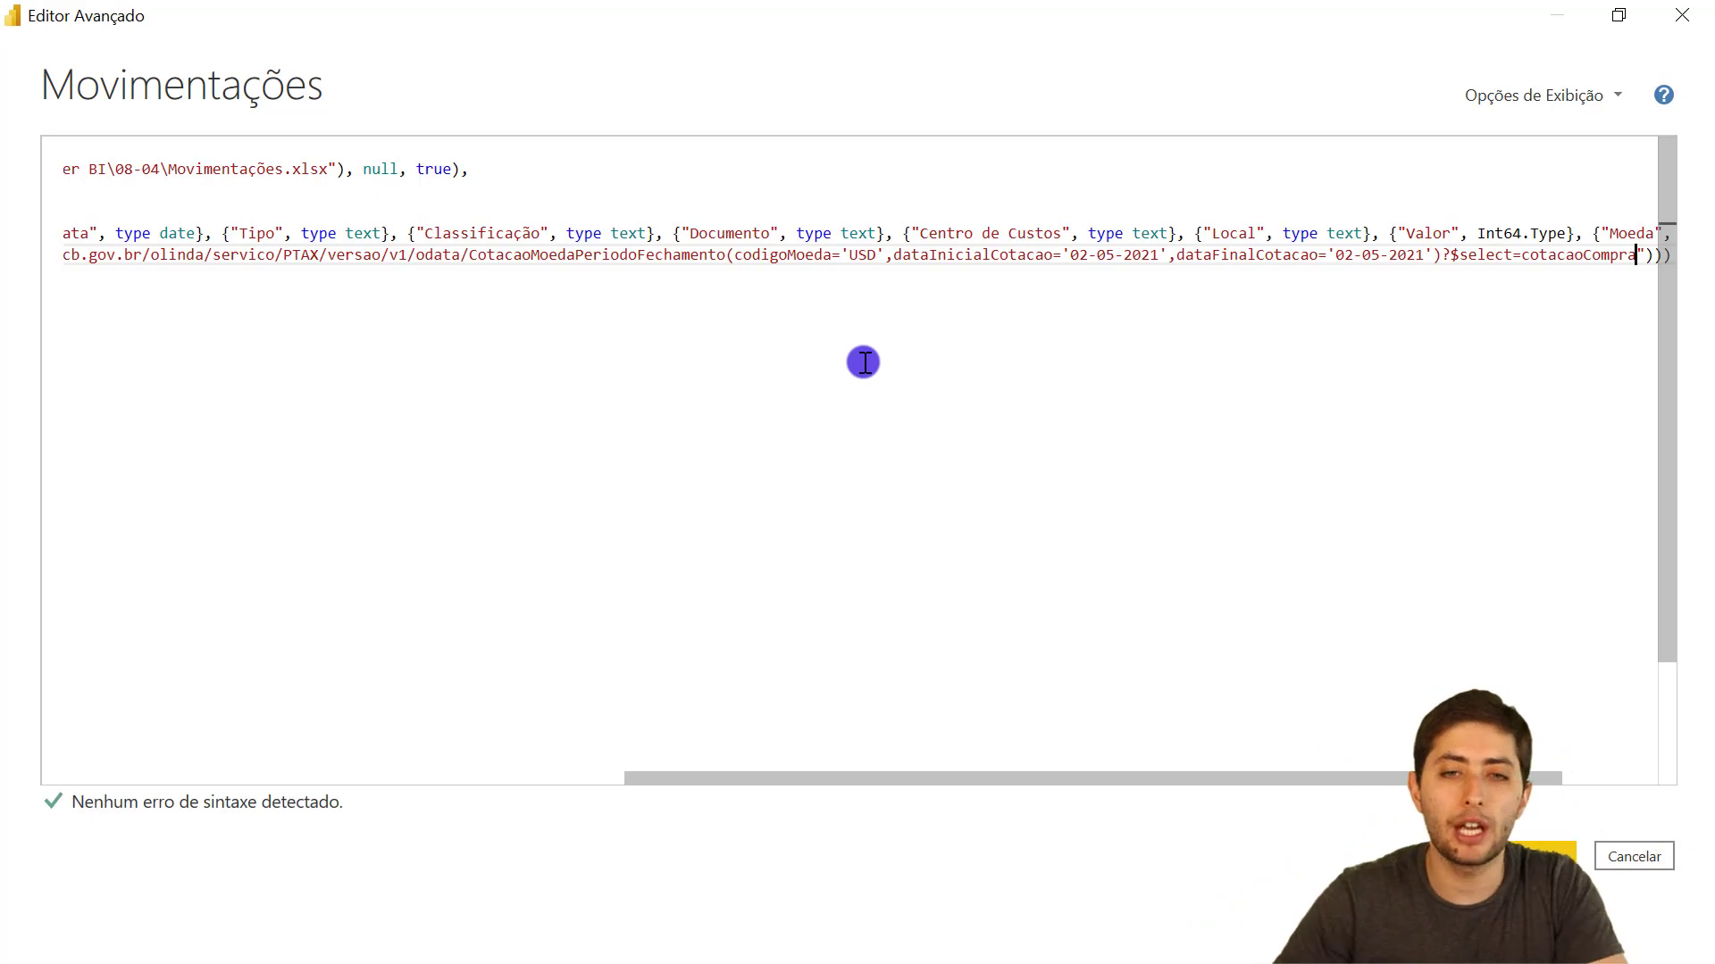
pyautogui.moveTo(848, 256); pyautogui.dragTo(869, 257)
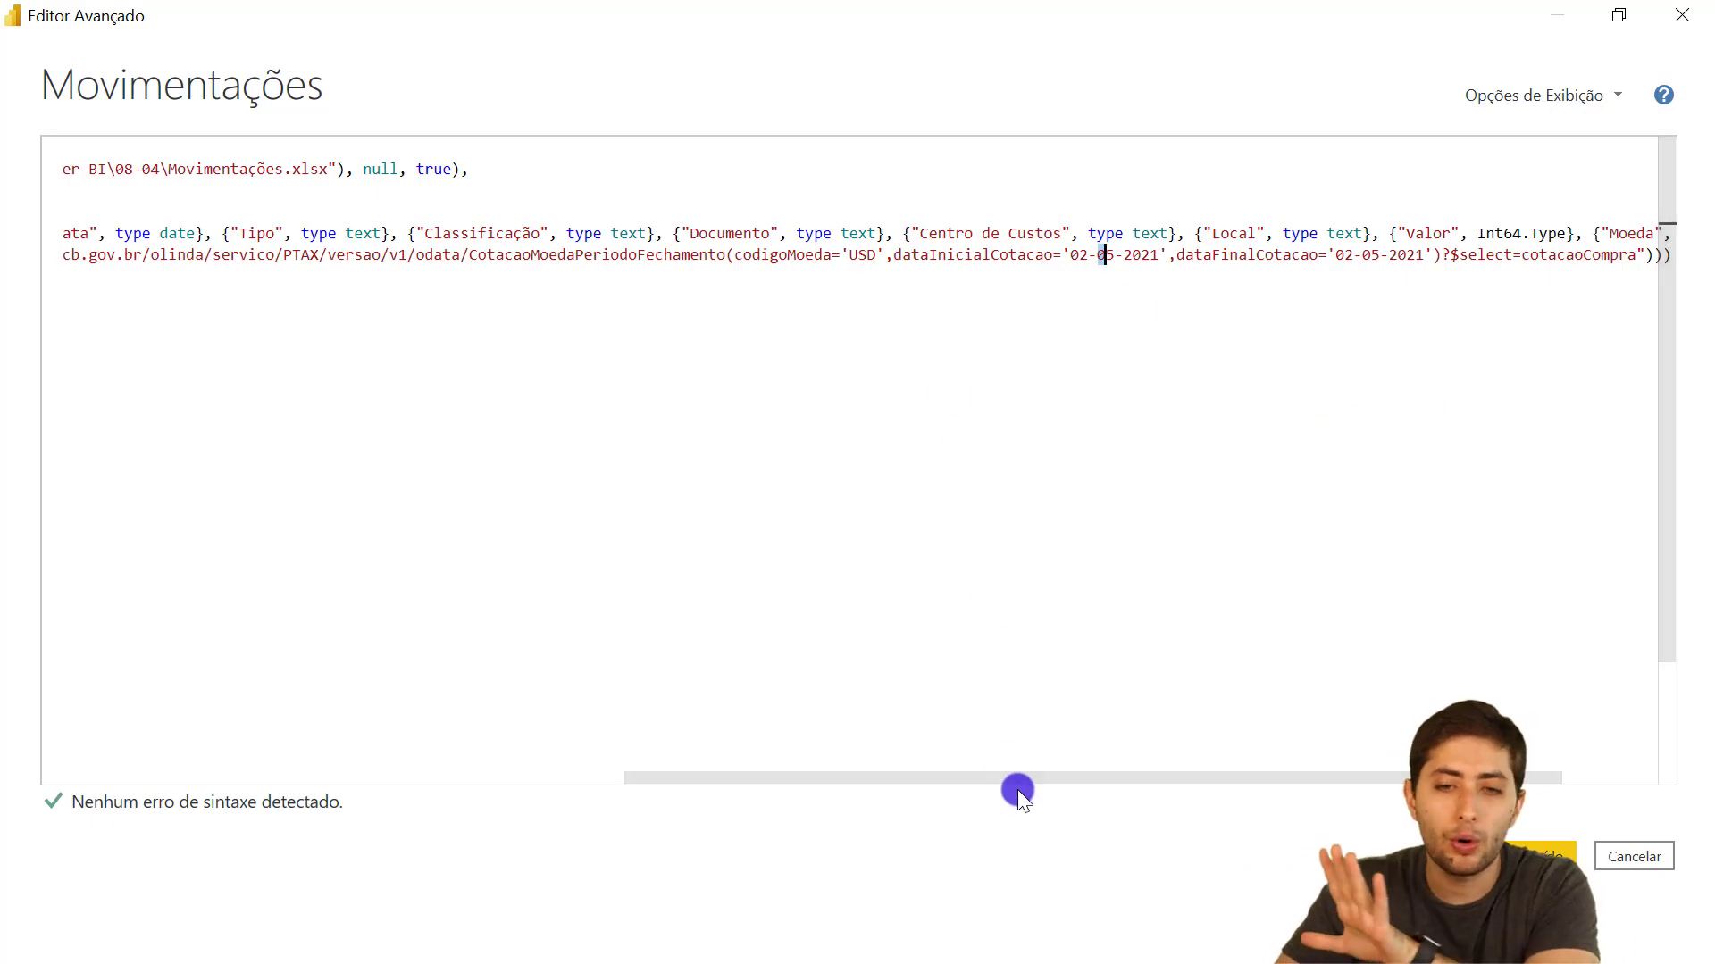
pyautogui.moveTo(1018, 791); pyautogui.dragTo(976, 777)
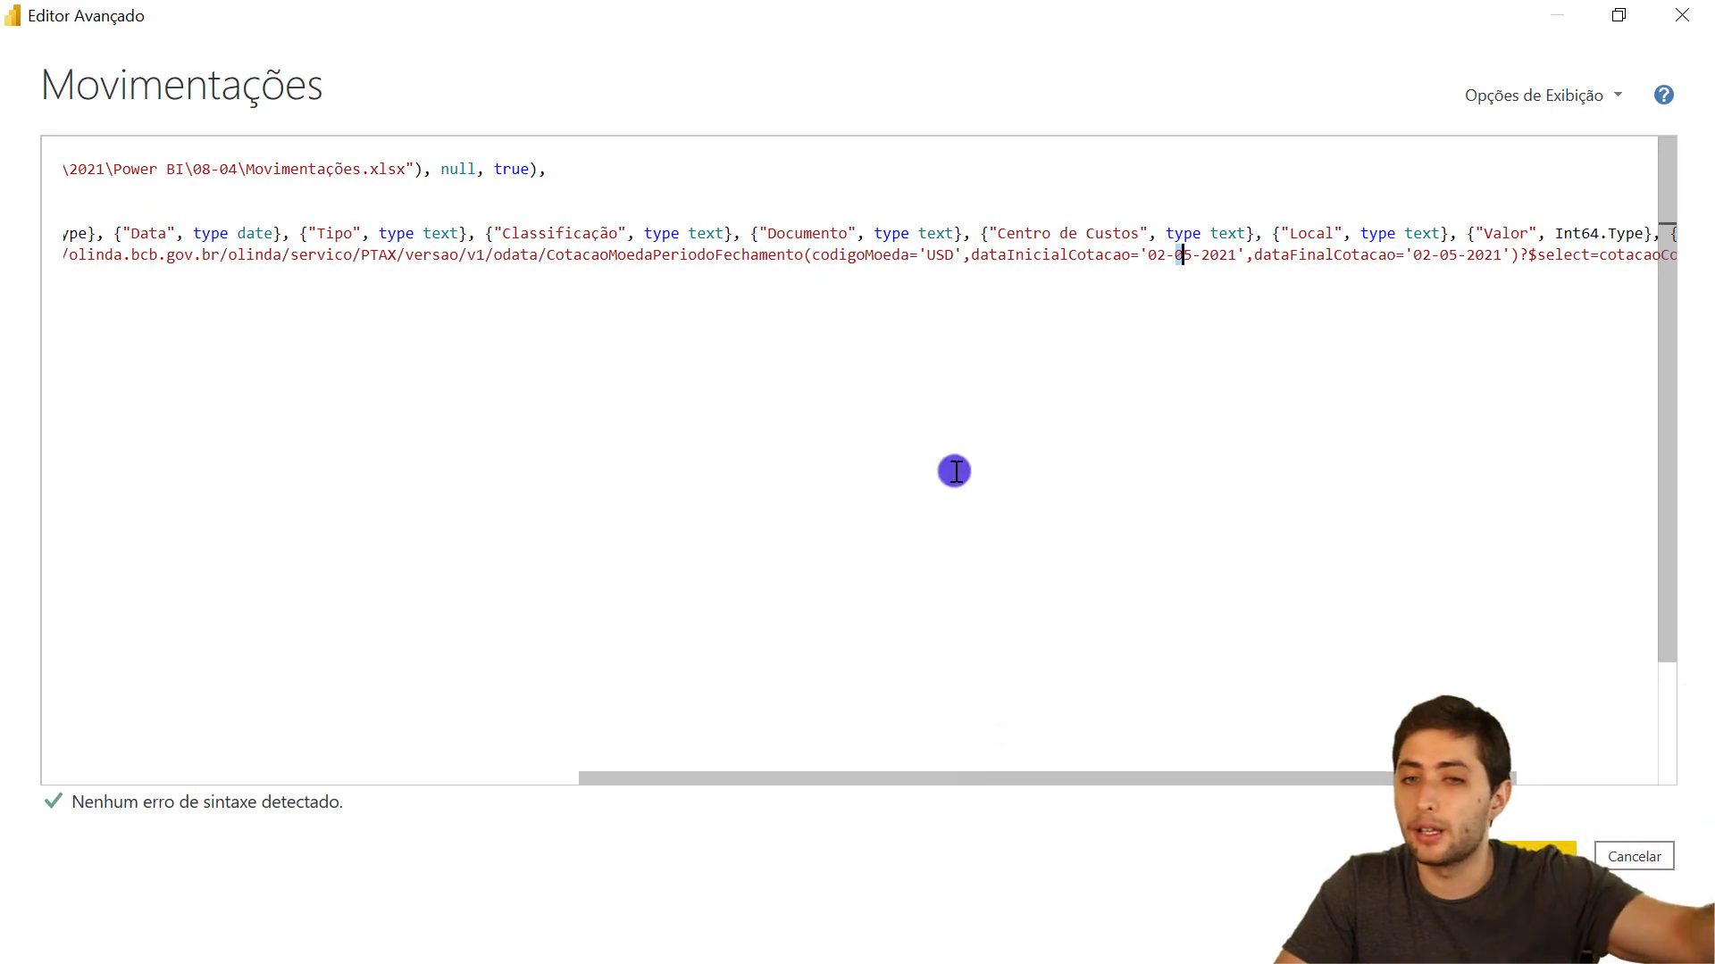
pyautogui.doubleClick(935, 257)
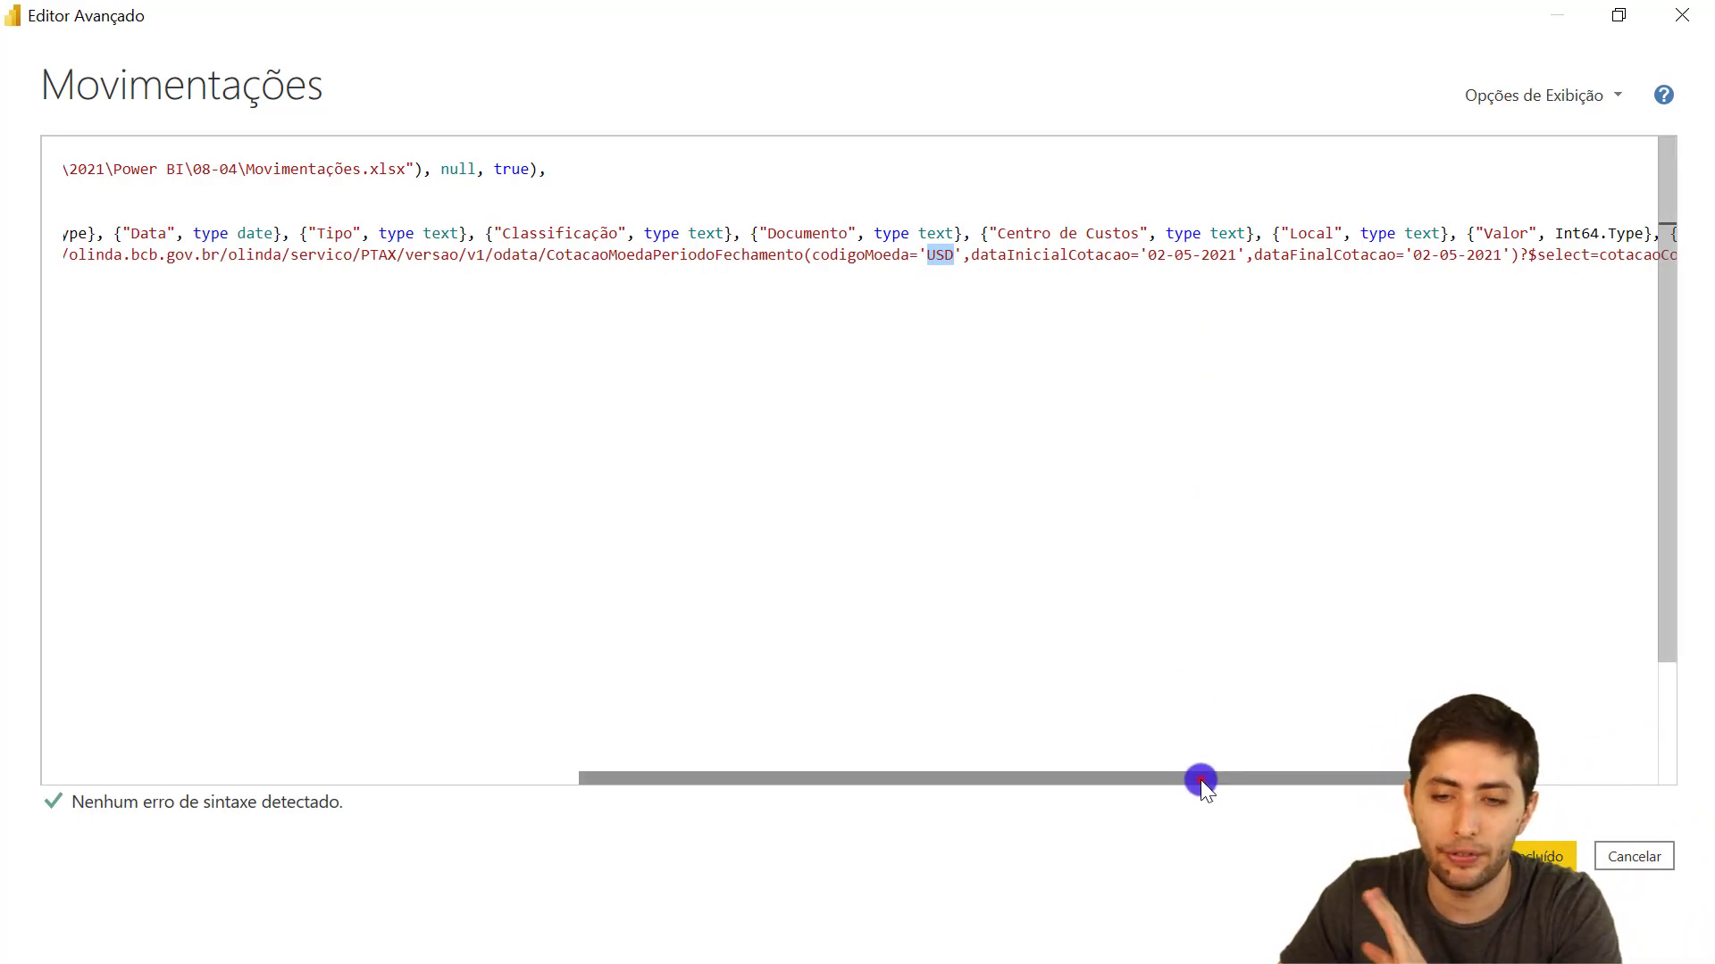
# Replace Tipo Alterado with Etapa in the step reference after the in keyword, making it the query's final output
pyautogui.moveTo(1200, 779); pyautogui.dragTo(594, 614)
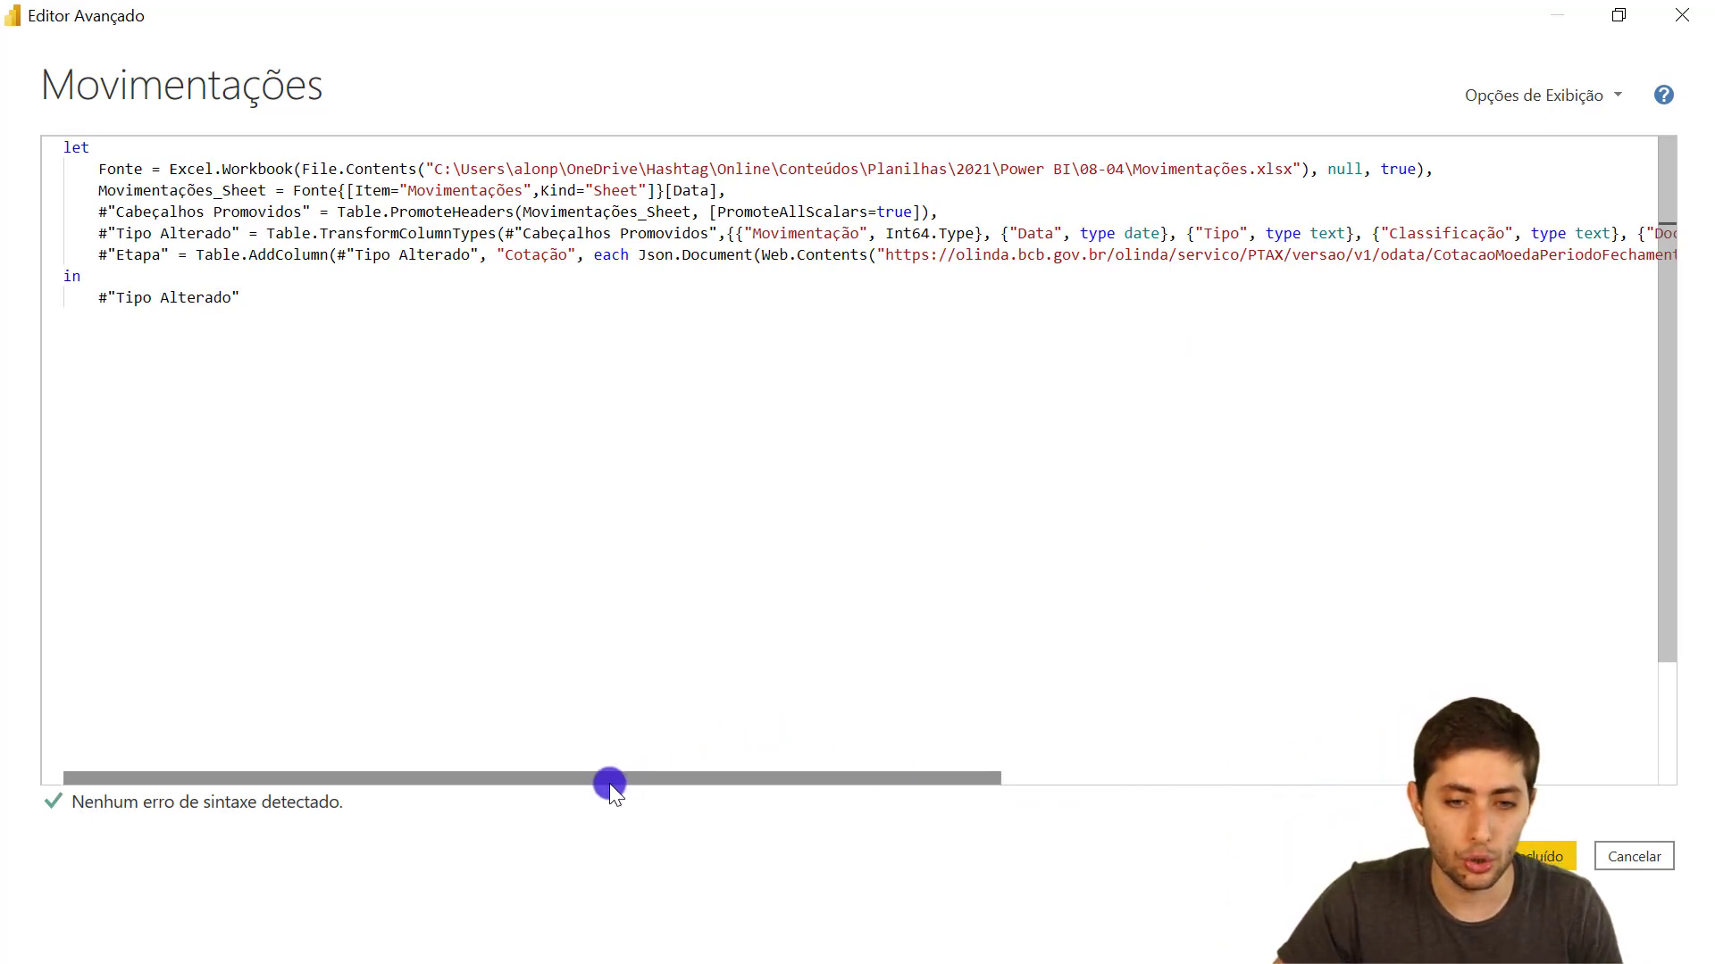
pyautogui.moveTo(599, 776); pyautogui.dragTo(546, 765)
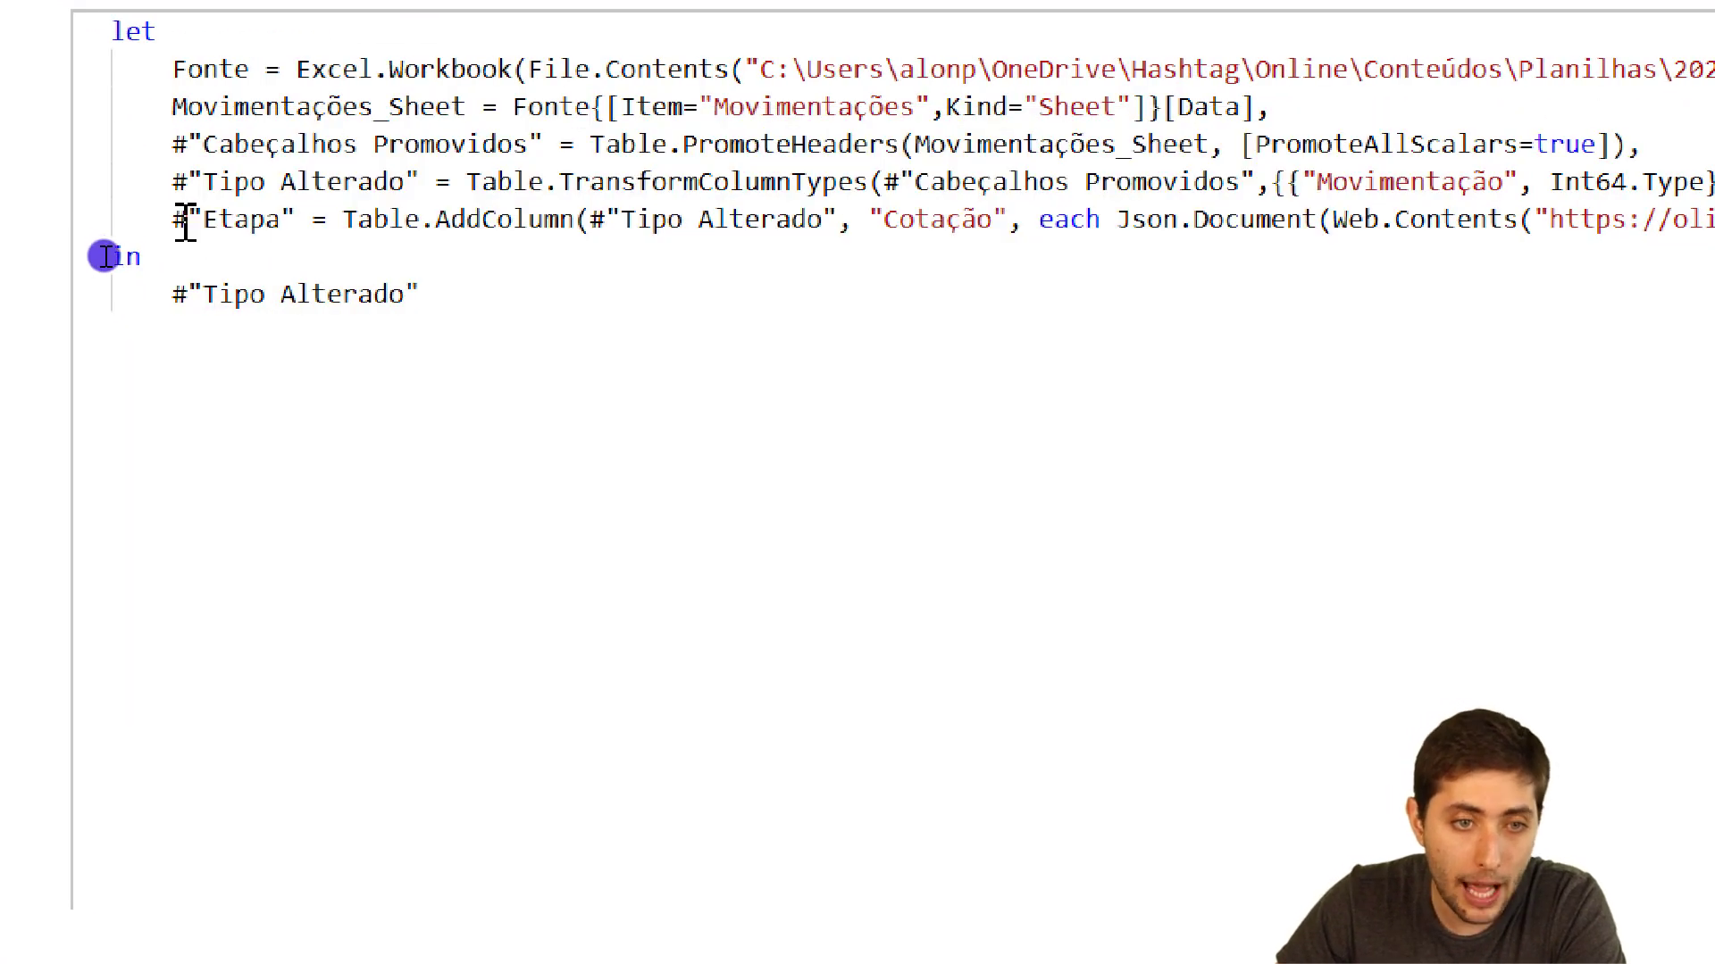
pyautogui.moveTo(172, 219); pyautogui.dragTo(292, 228)
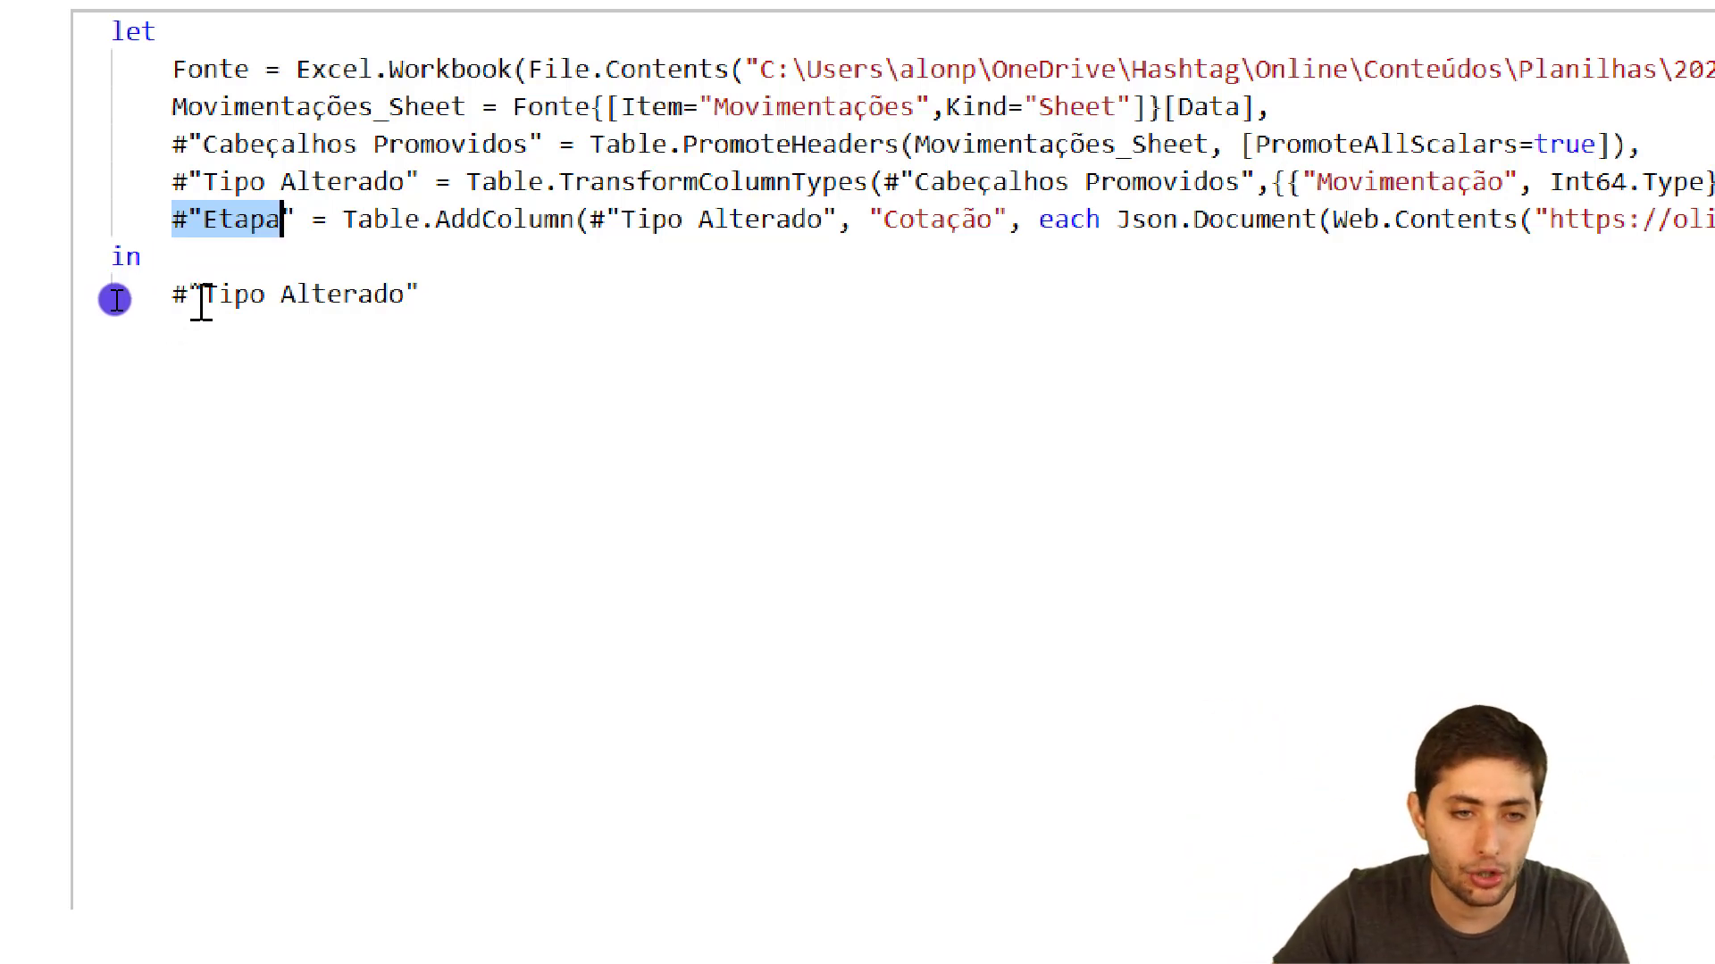
pyautogui.moveTo(203, 297); pyautogui.dragTo(405, 299)
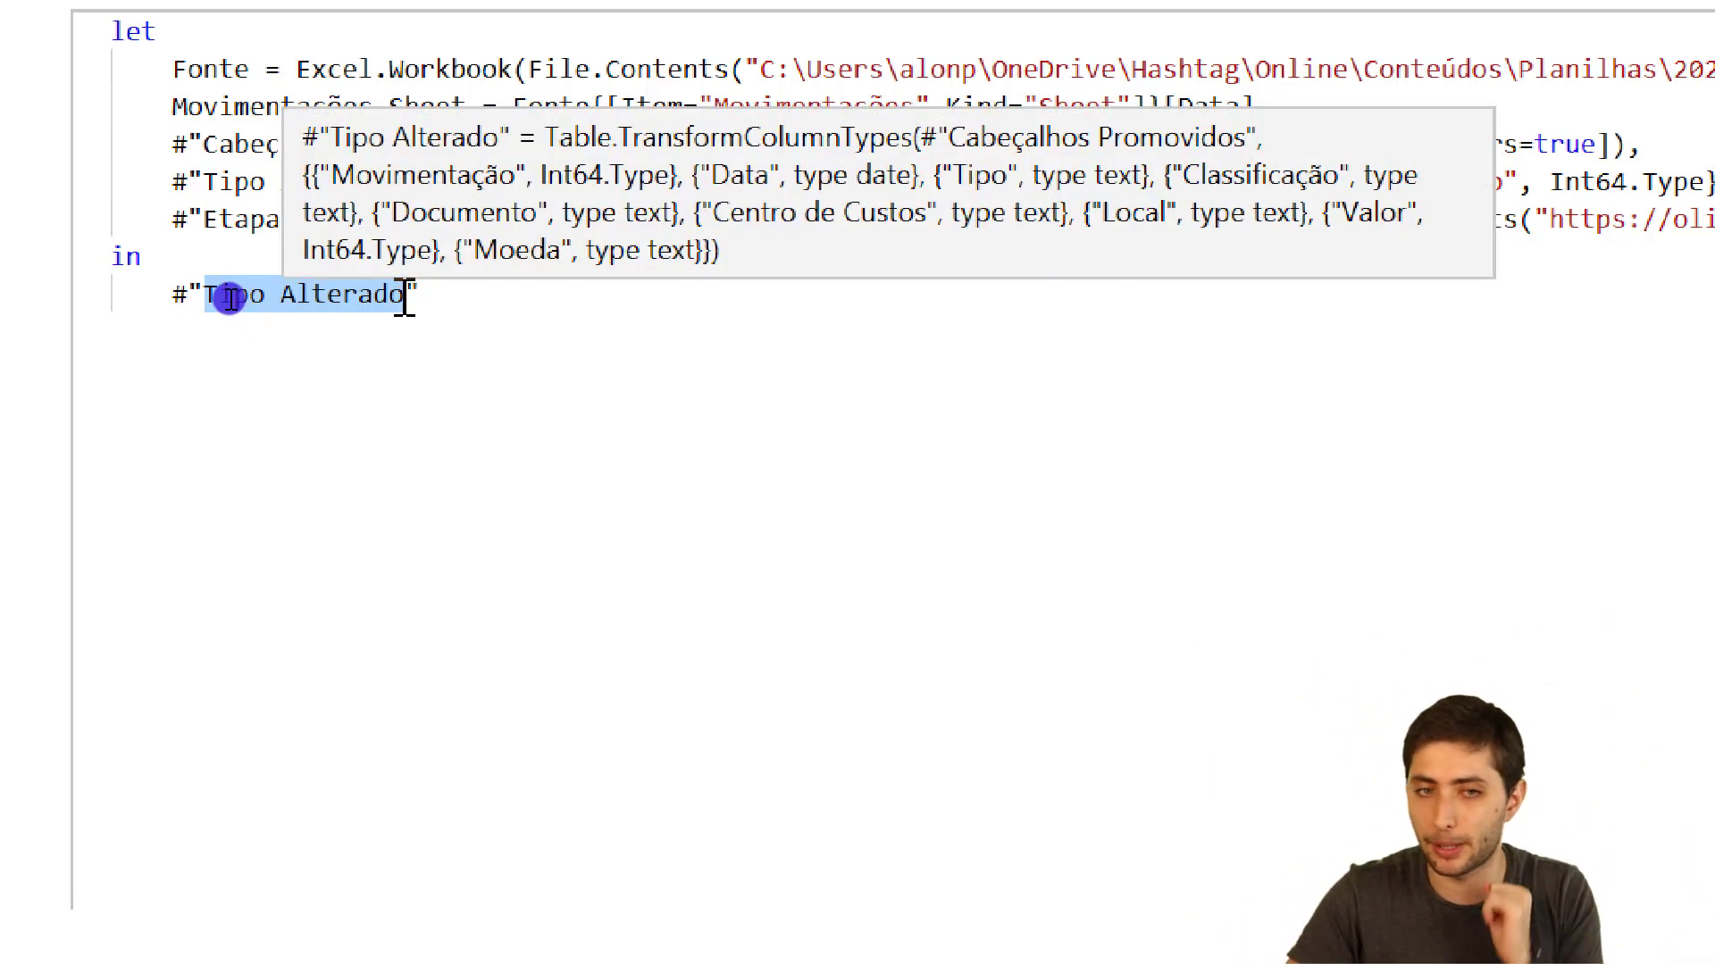
pyautogui.click(245, 299)
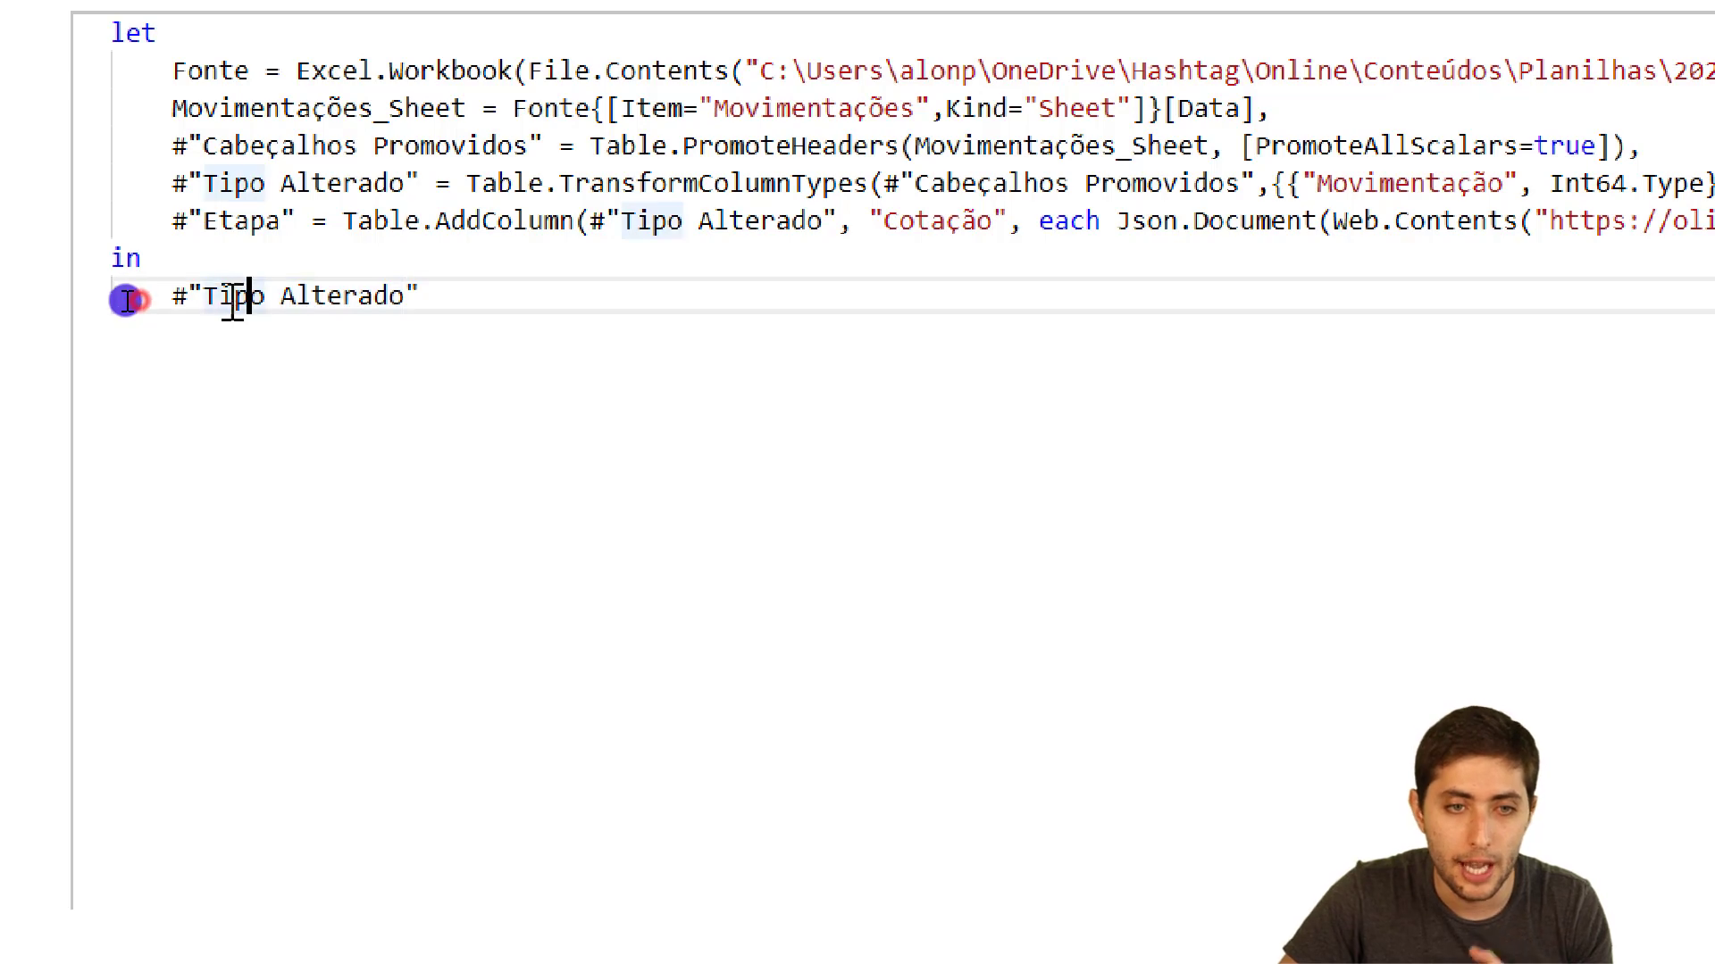
pyautogui.moveTo(205, 183); pyautogui.dragTo(404, 188)
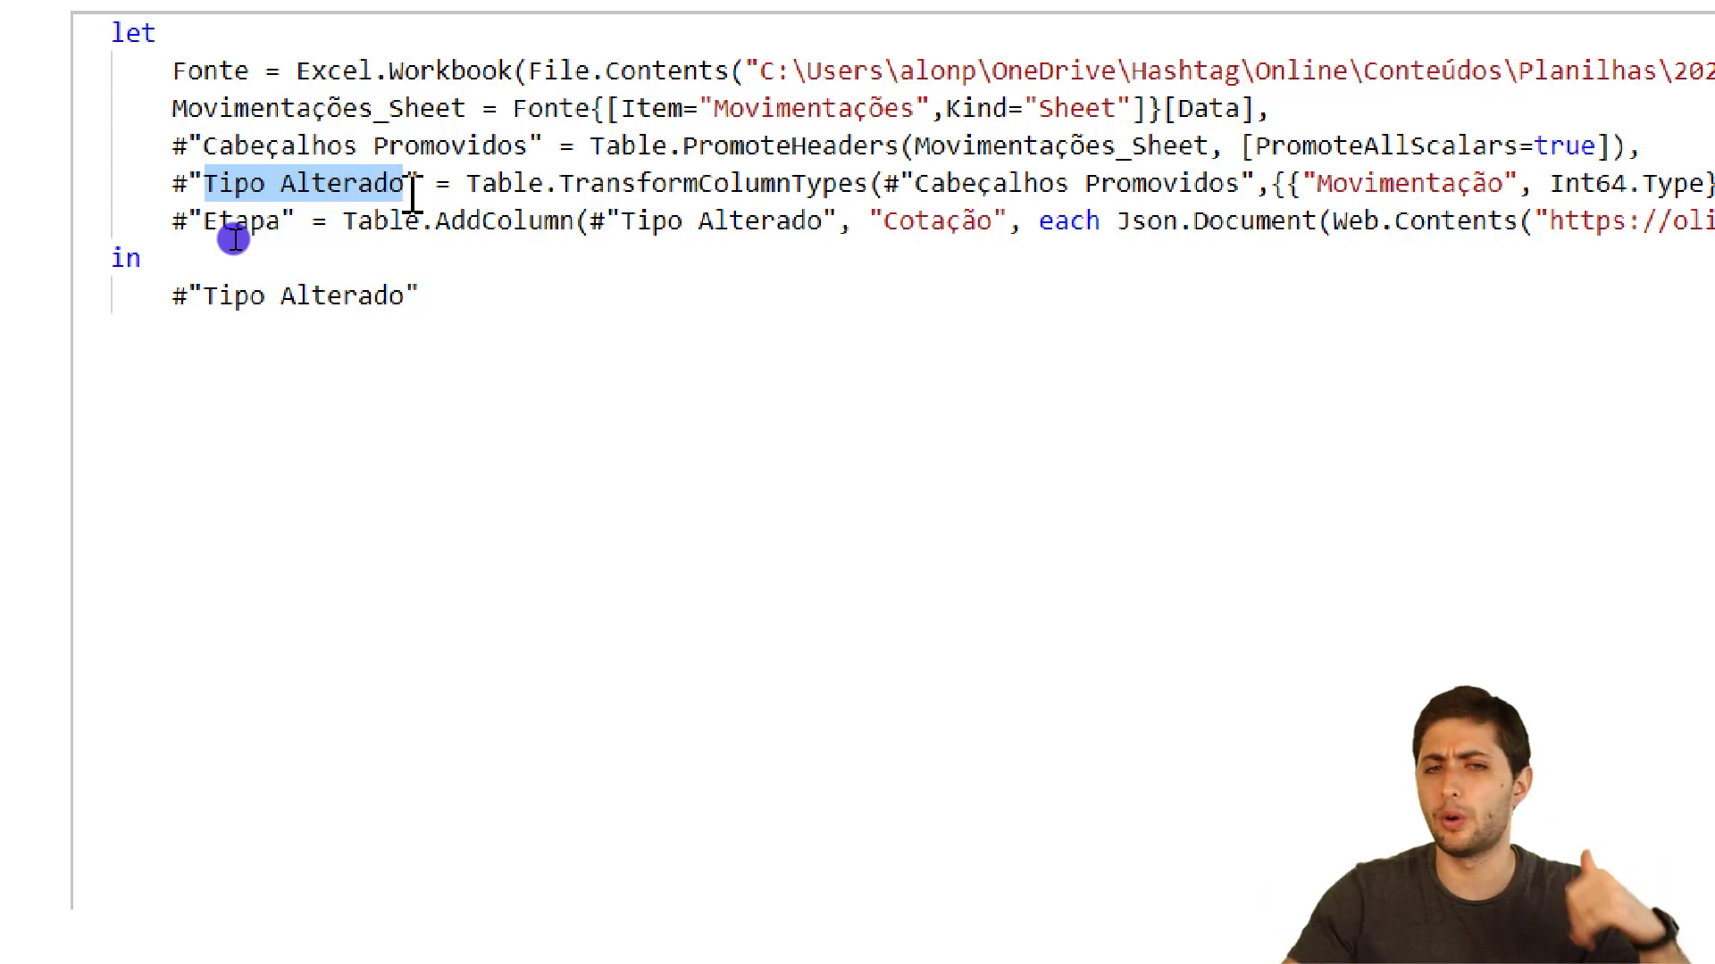
pyautogui.moveTo(204, 298); pyautogui.dragTo(408, 296)
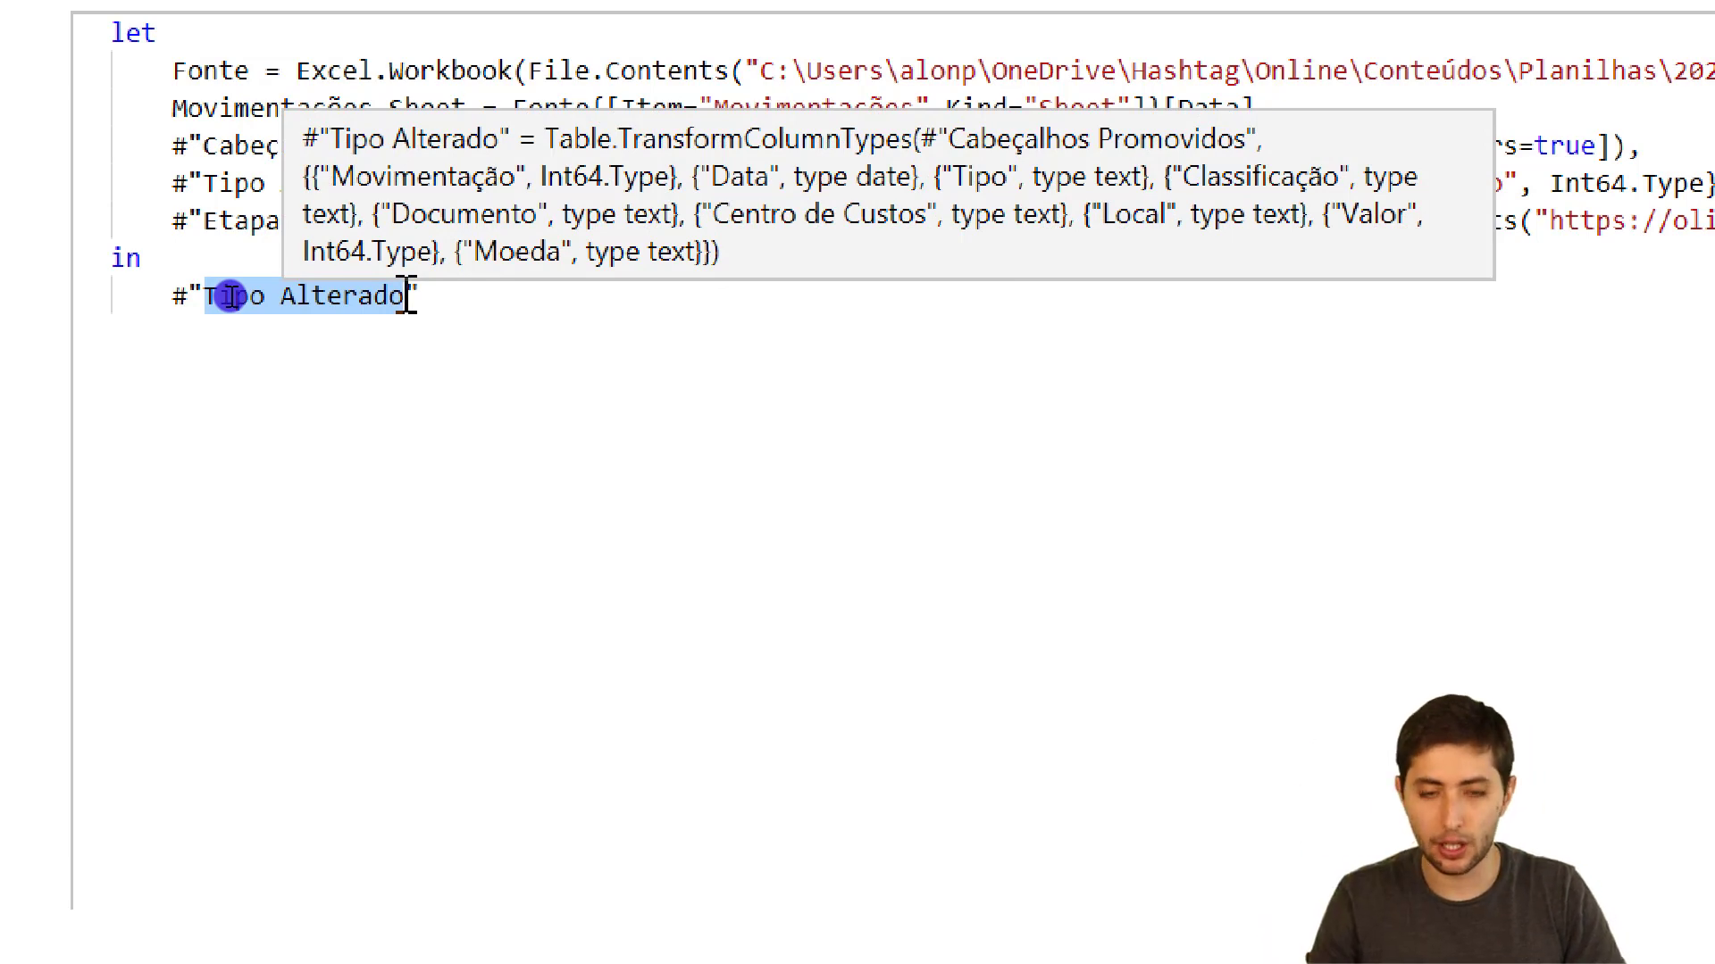
pyautogui.write('Eta')
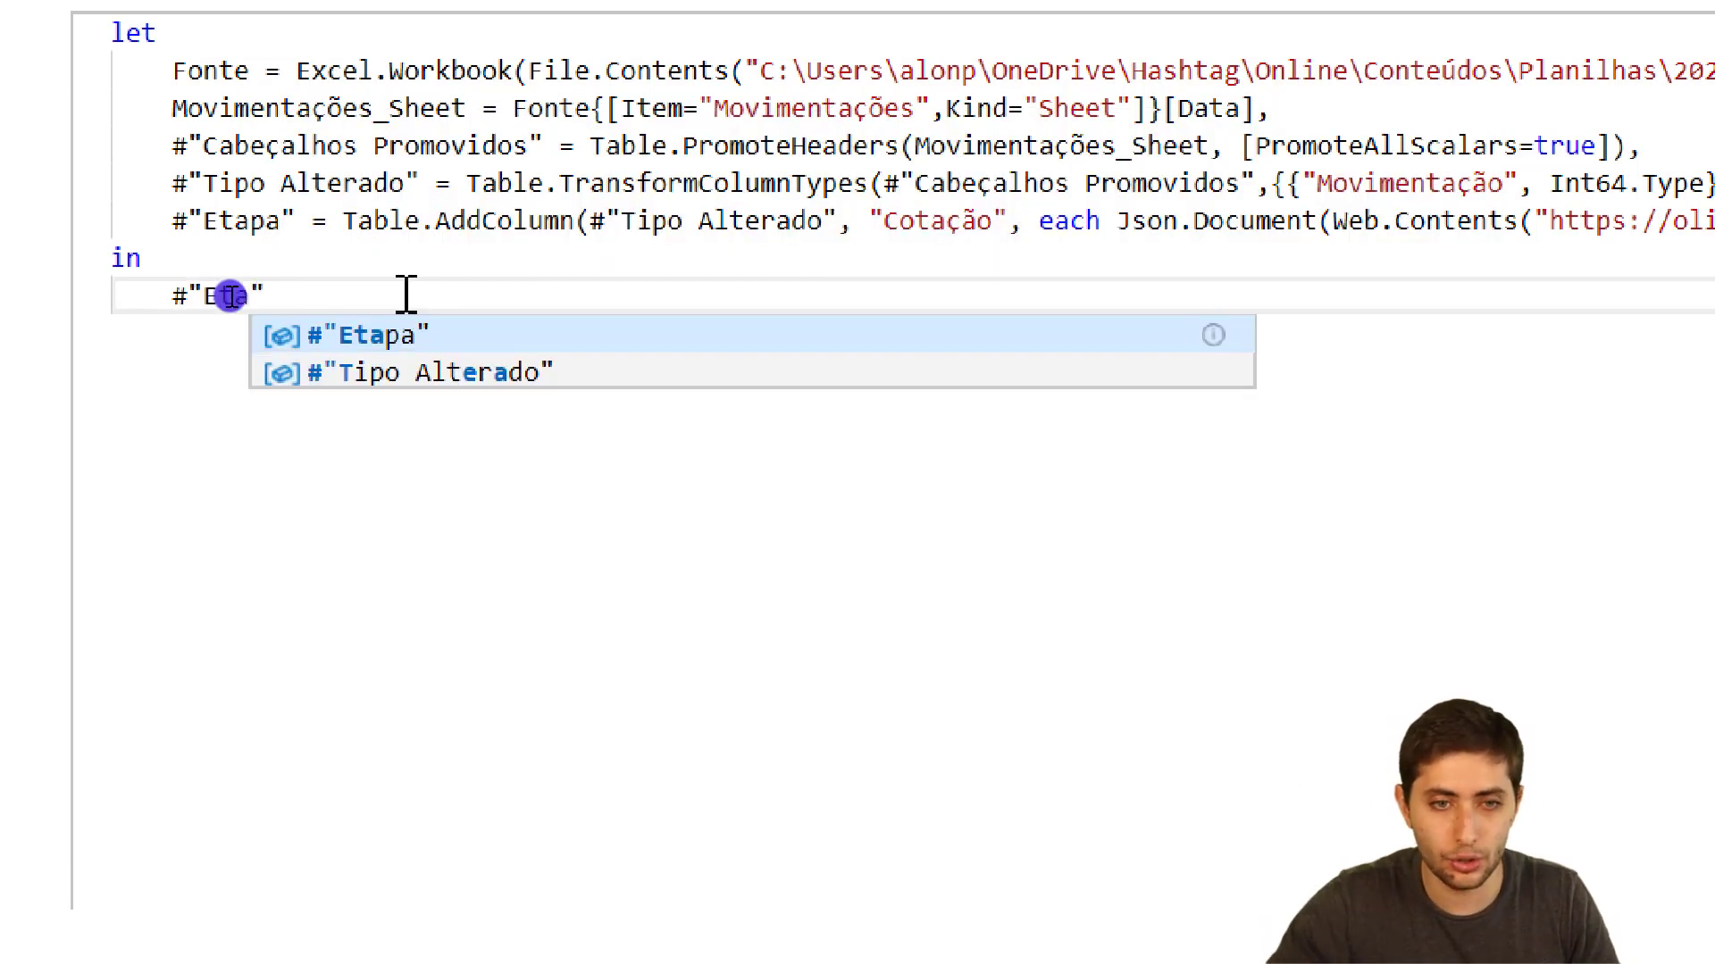
pyautogui.click(380, 338)
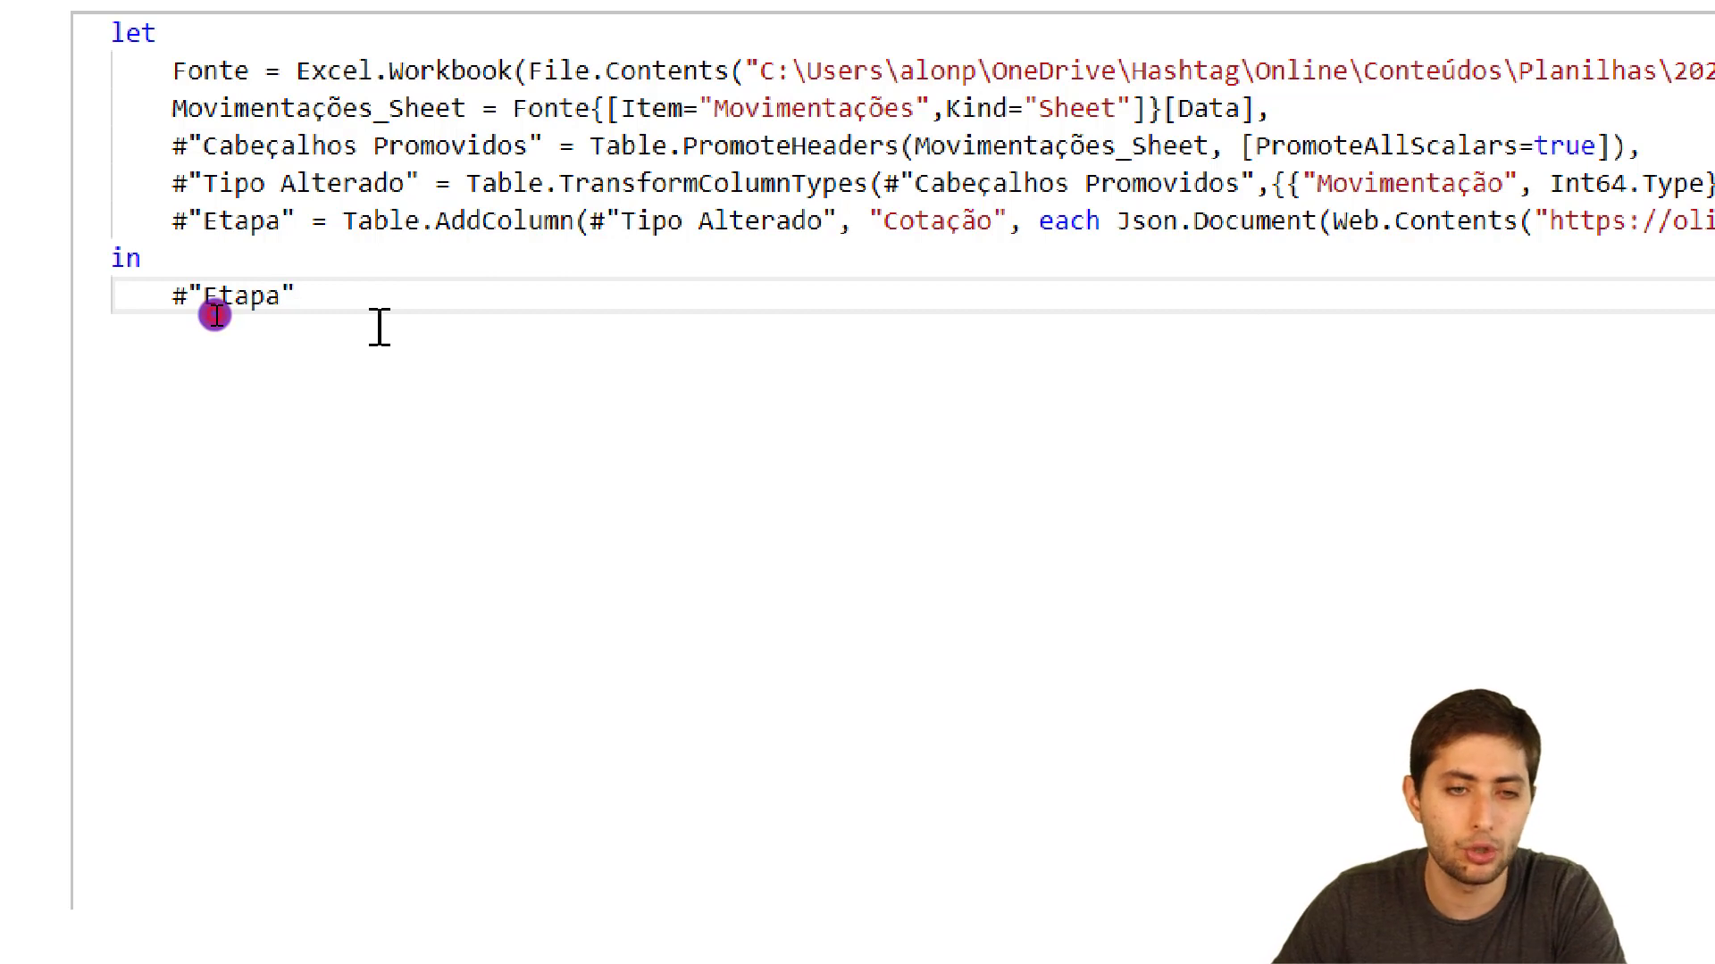
# Check the Tipo Alterado and Etapa step names in the code and apply the edited Movimentações query
pyautogui.click(178, 187)
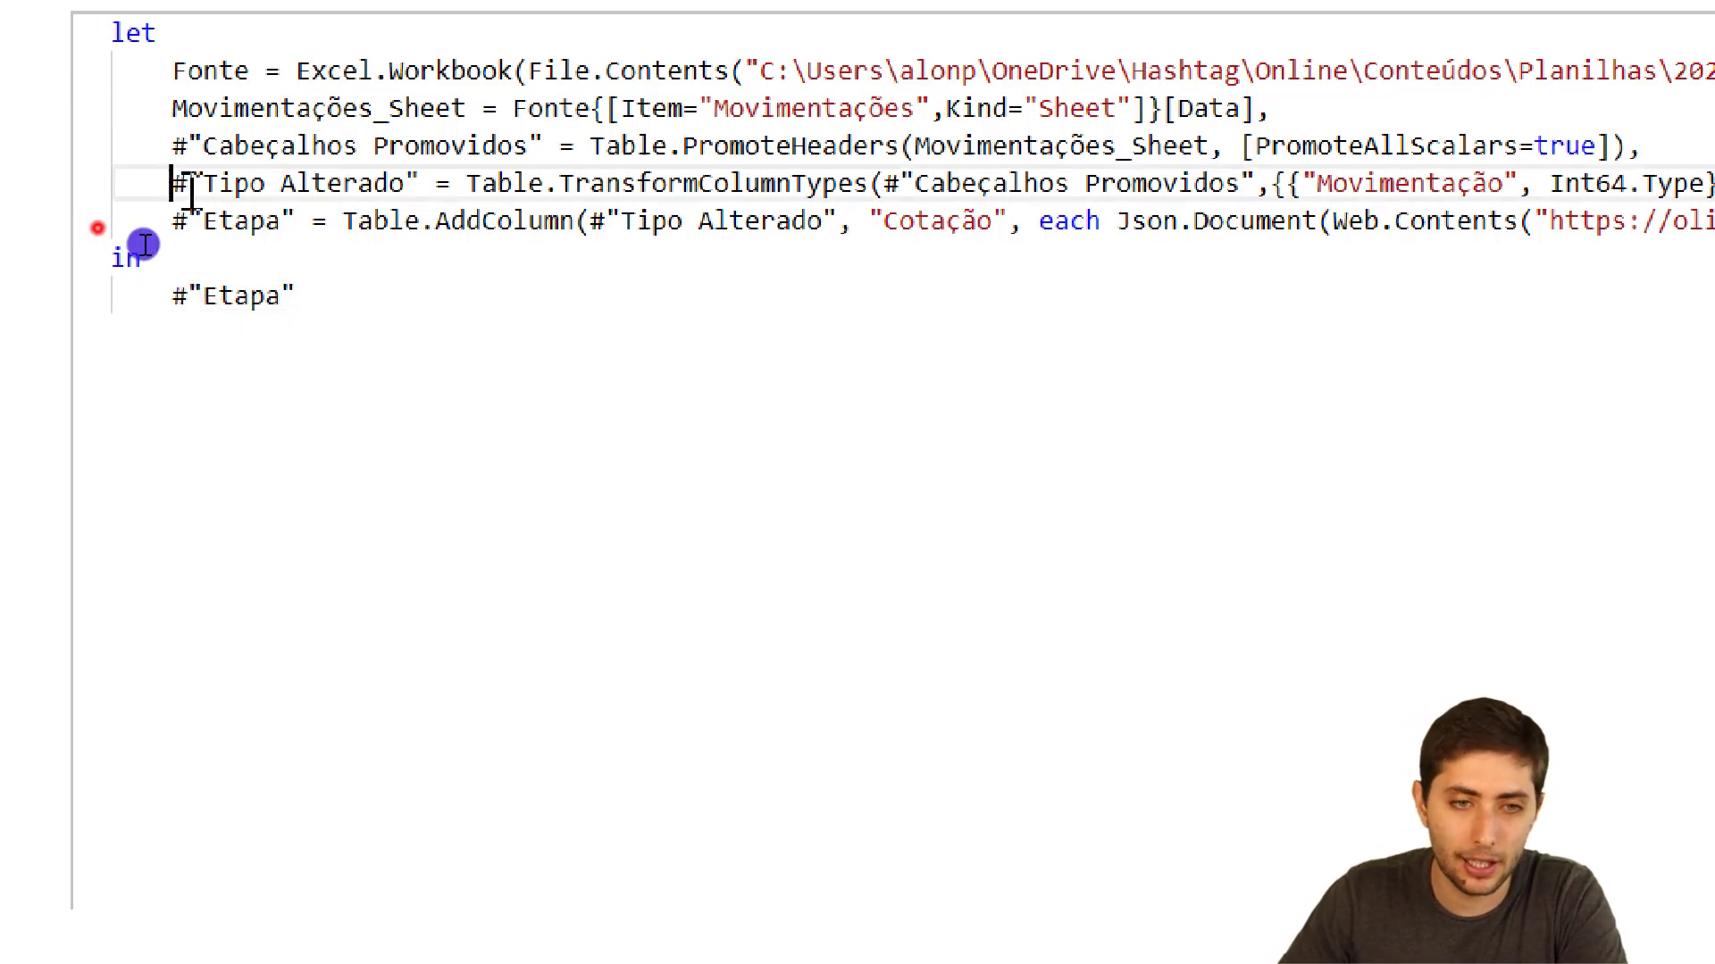
pyautogui.moveTo(190, 191); pyautogui.dragTo(482, 183)
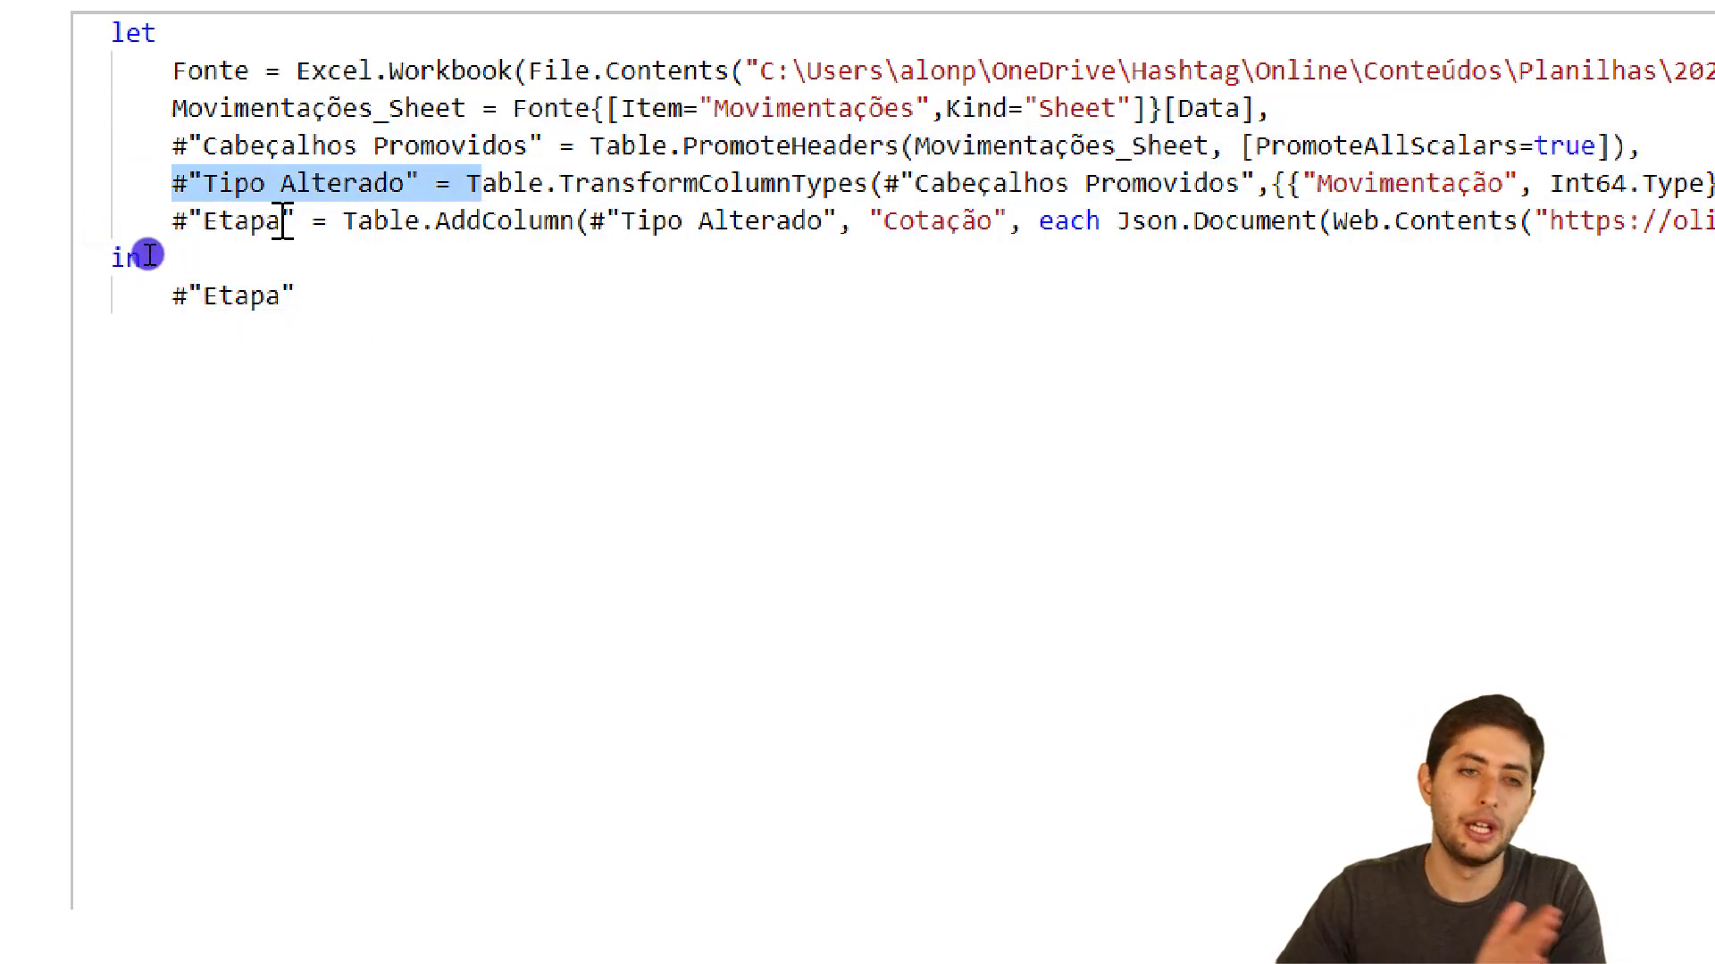
pyautogui.click(282, 221)
pyautogui.moveTo(208, 223); pyautogui.dragTo(288, 223)
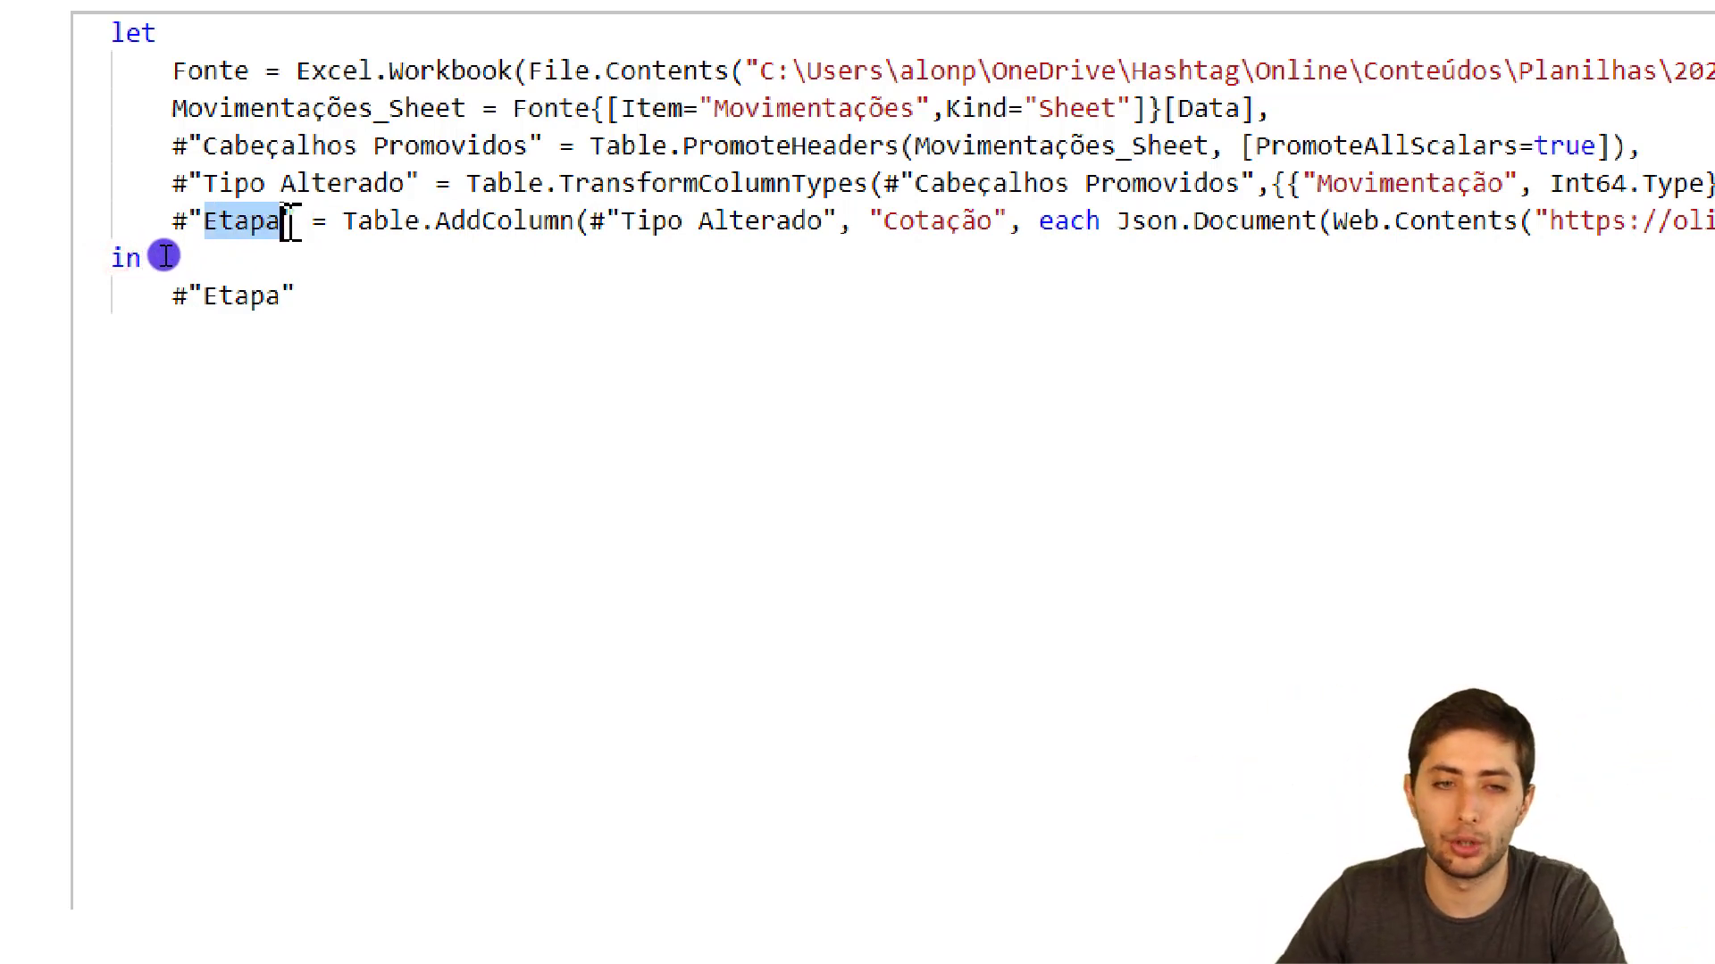
pyautogui.click(367, 298)
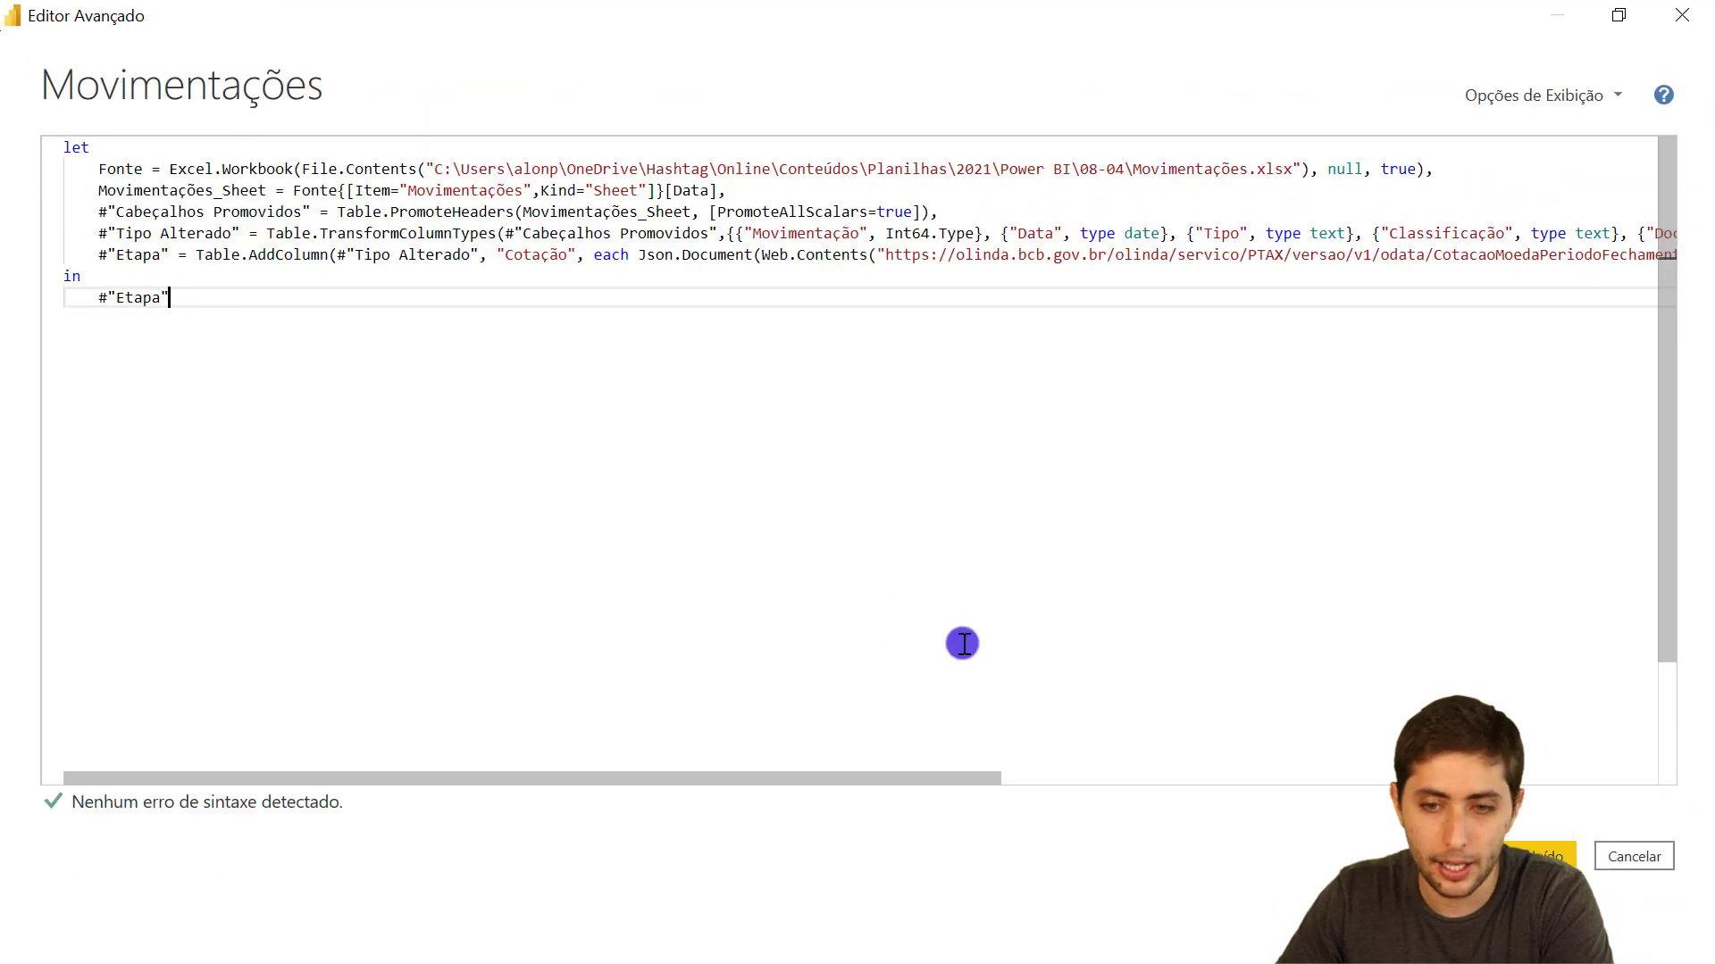
pyautogui.click(1536, 850)
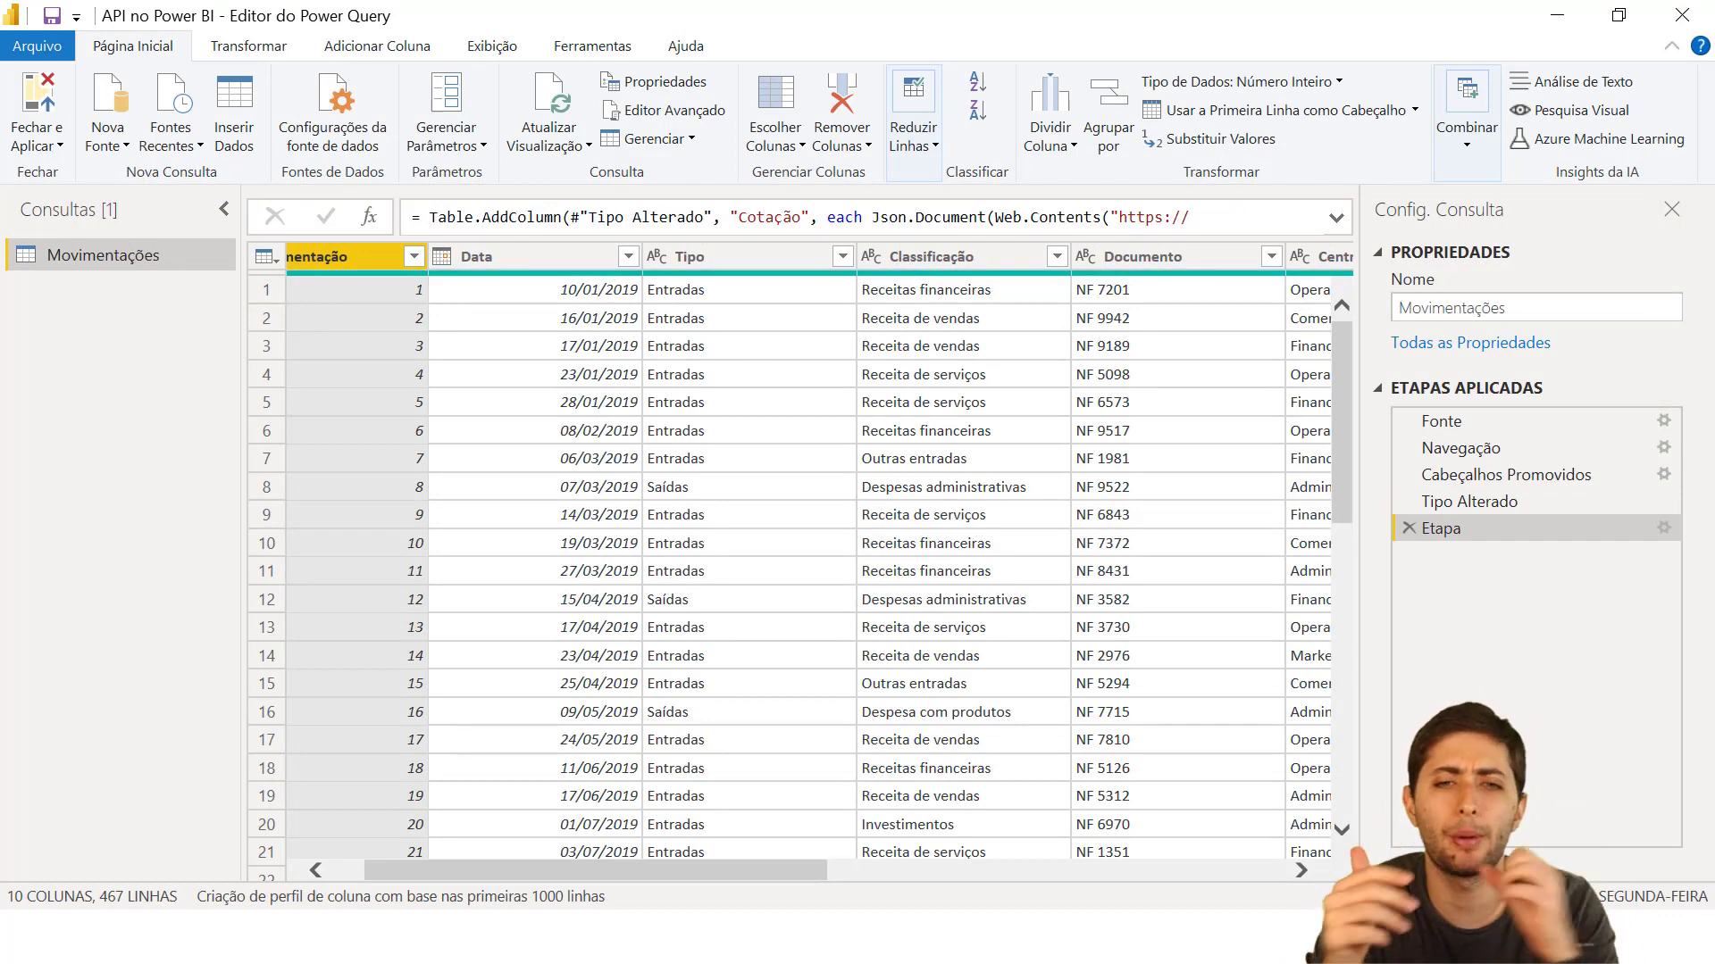
# Expand the Cotação record column into its value field without using the original column name as a prefix
pyautogui.click(794, 866)
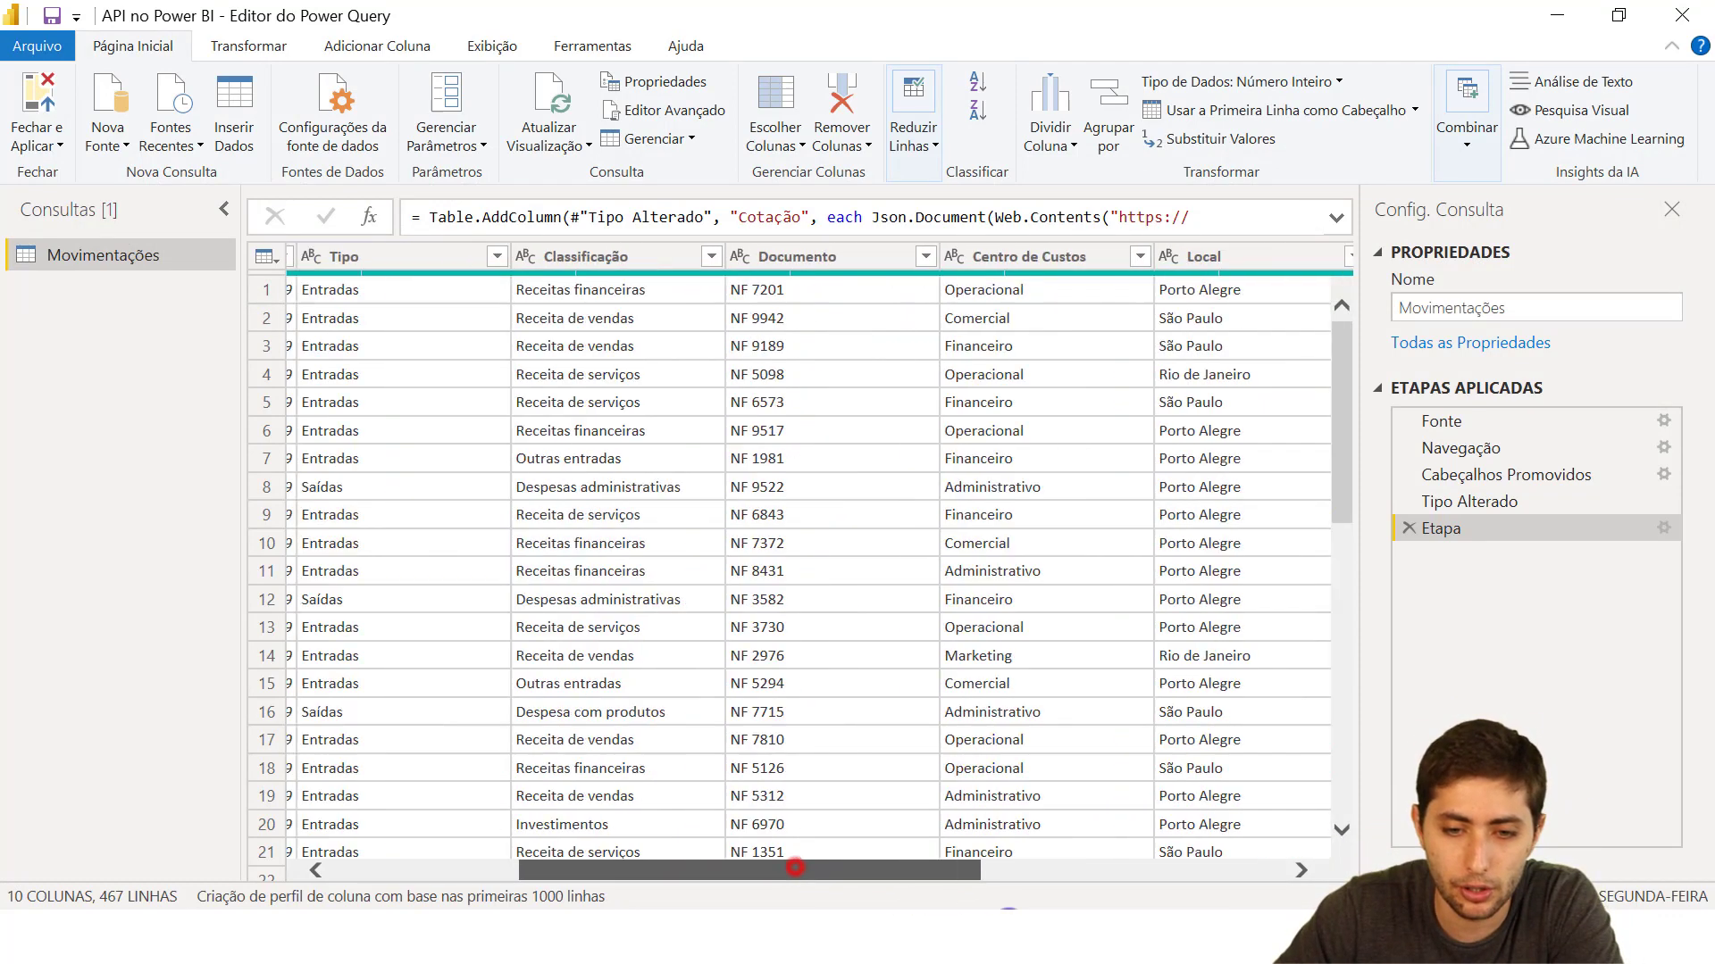
pyautogui.moveTo(795, 866); pyautogui.dragTo(1295, 839)
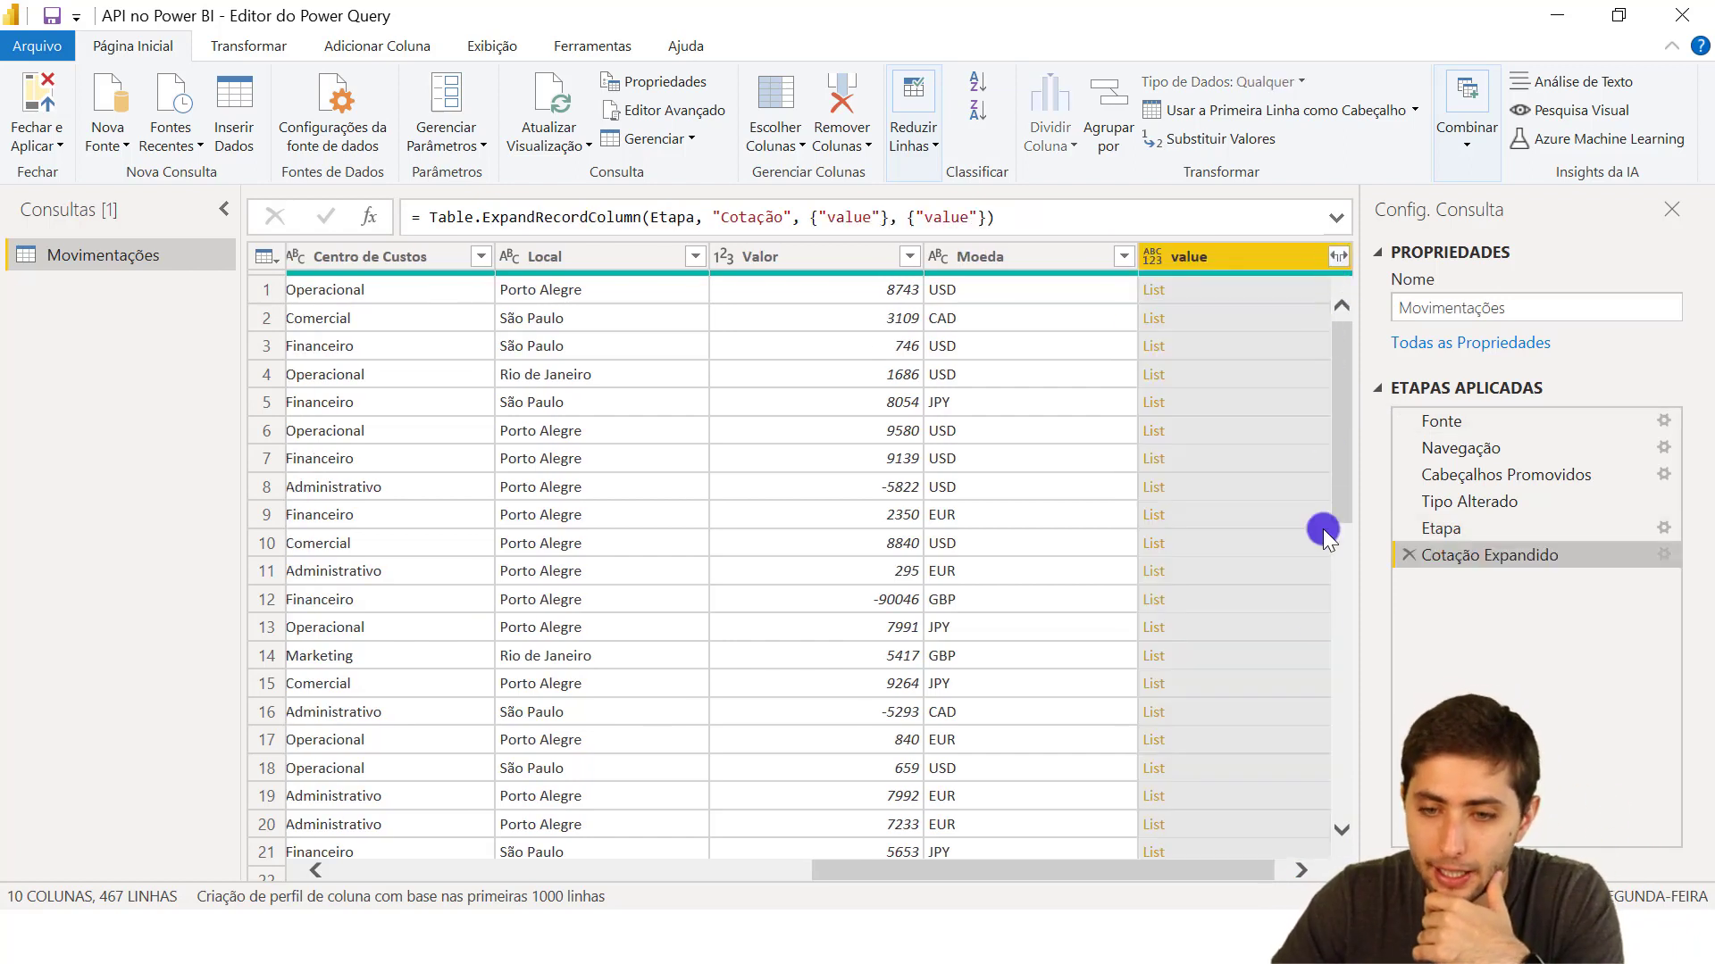
# Try to extract the list values of the value column as text, with the delimiter set to Nenhum
pyautogui.click(1301, 870)
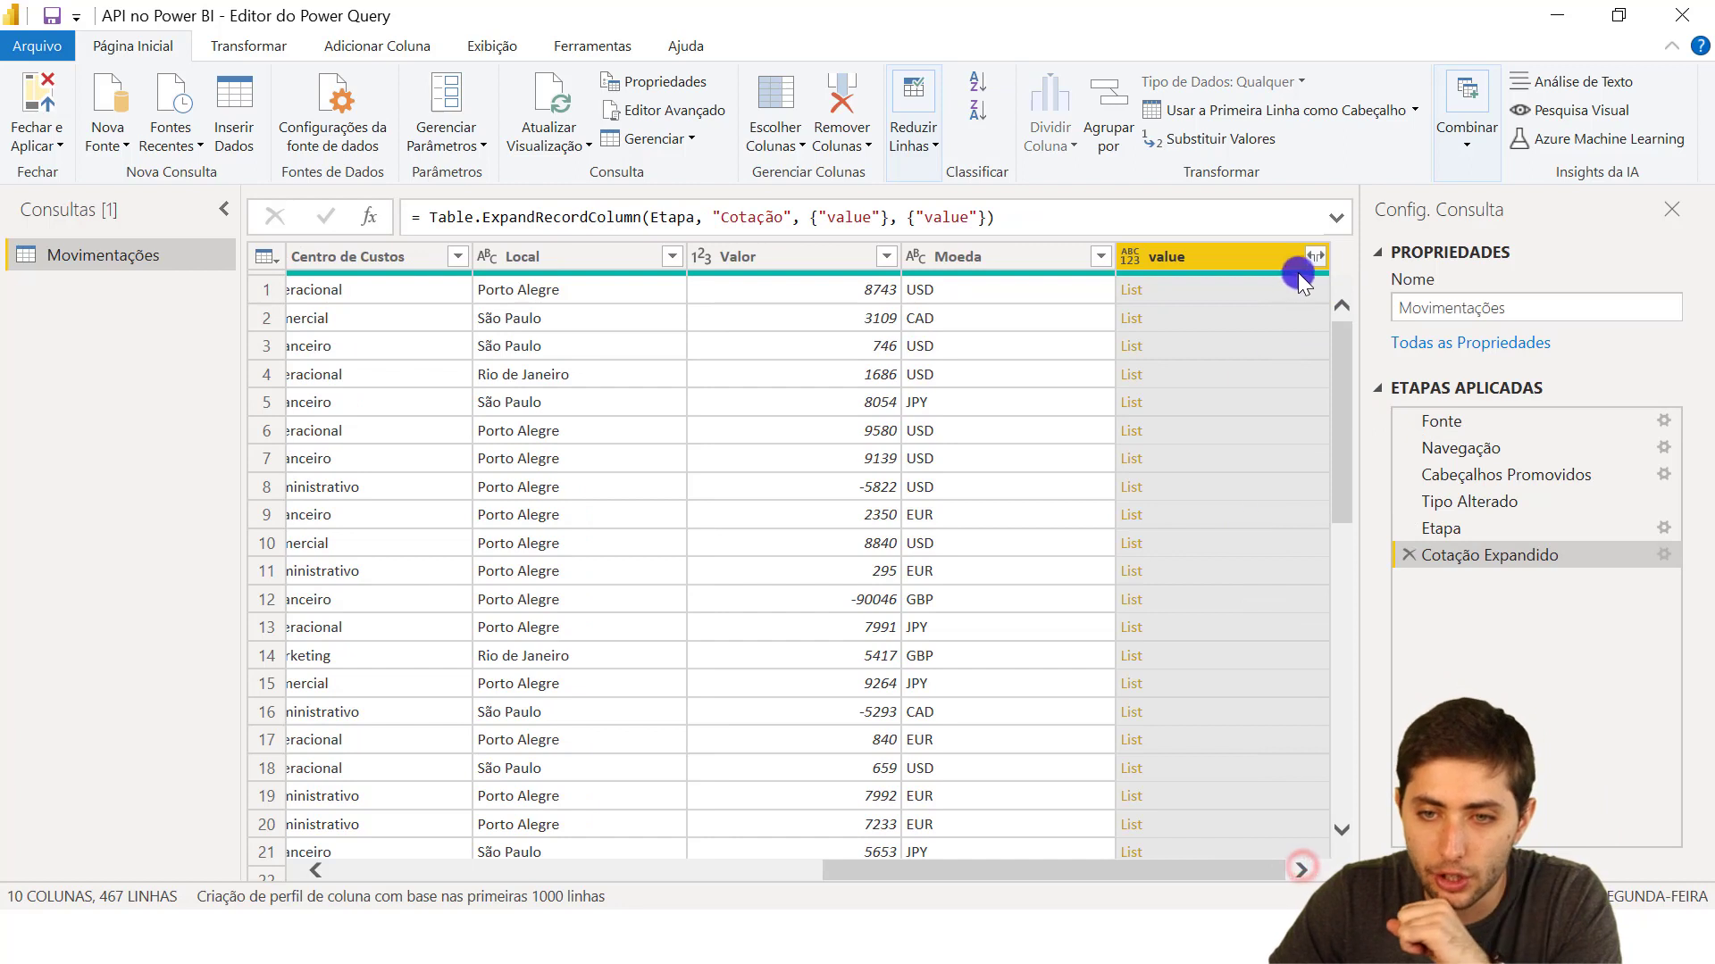
pyautogui.click(1317, 256)
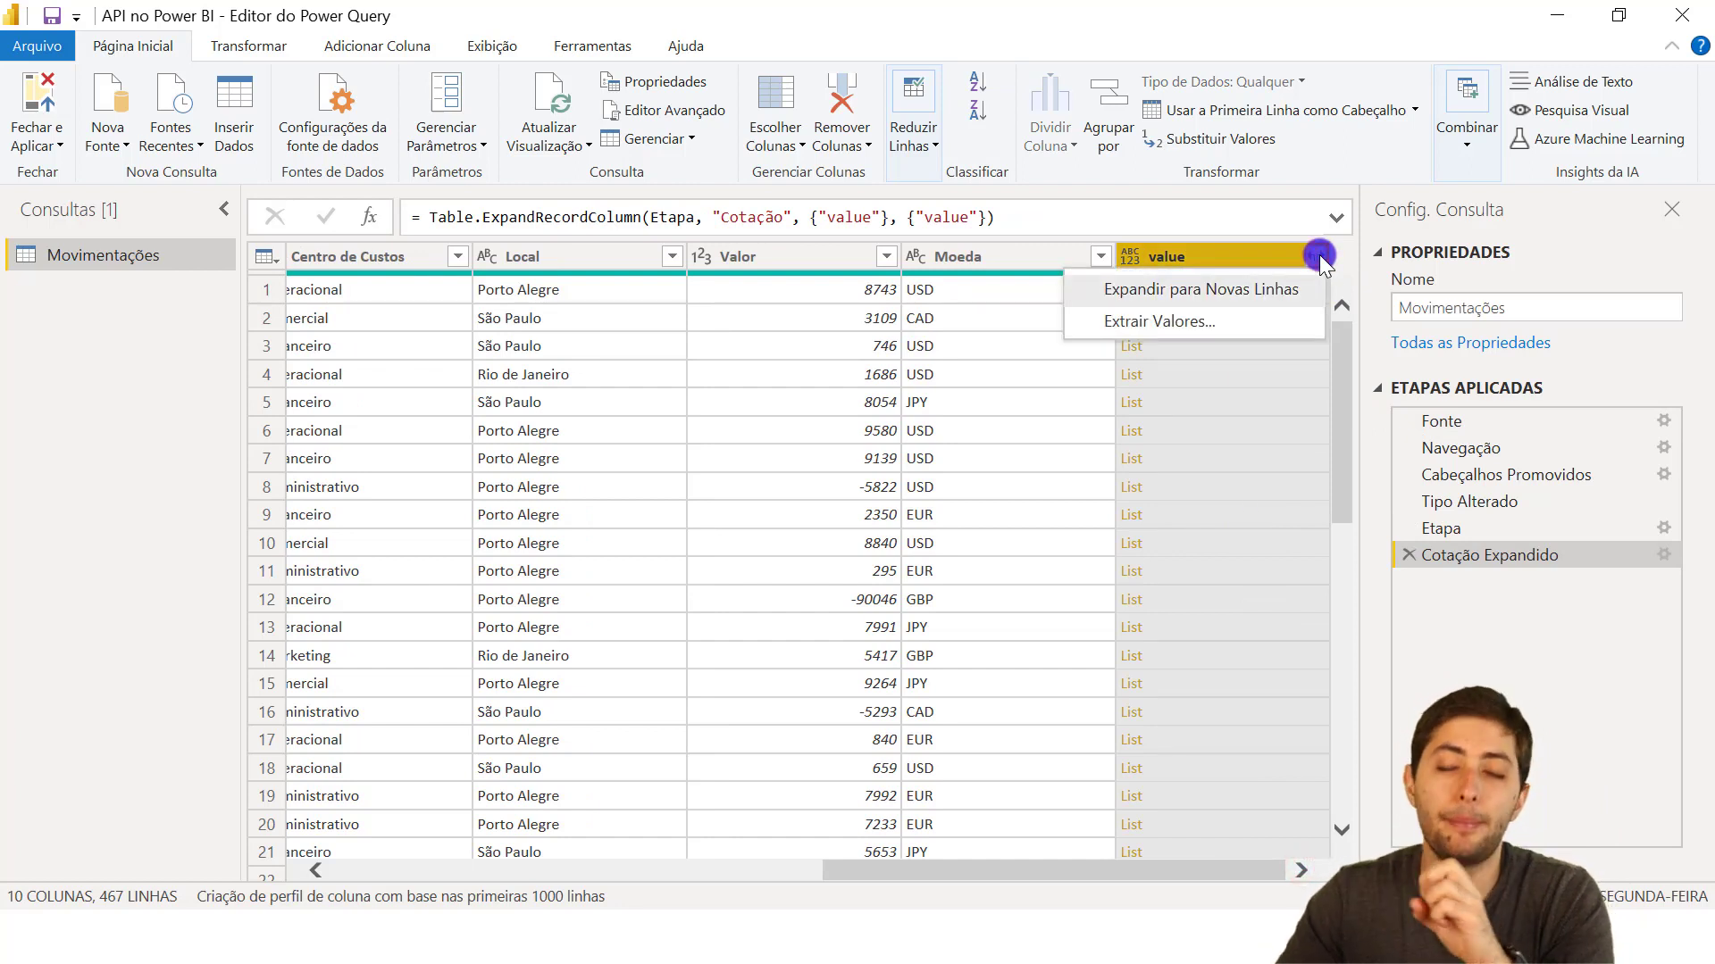
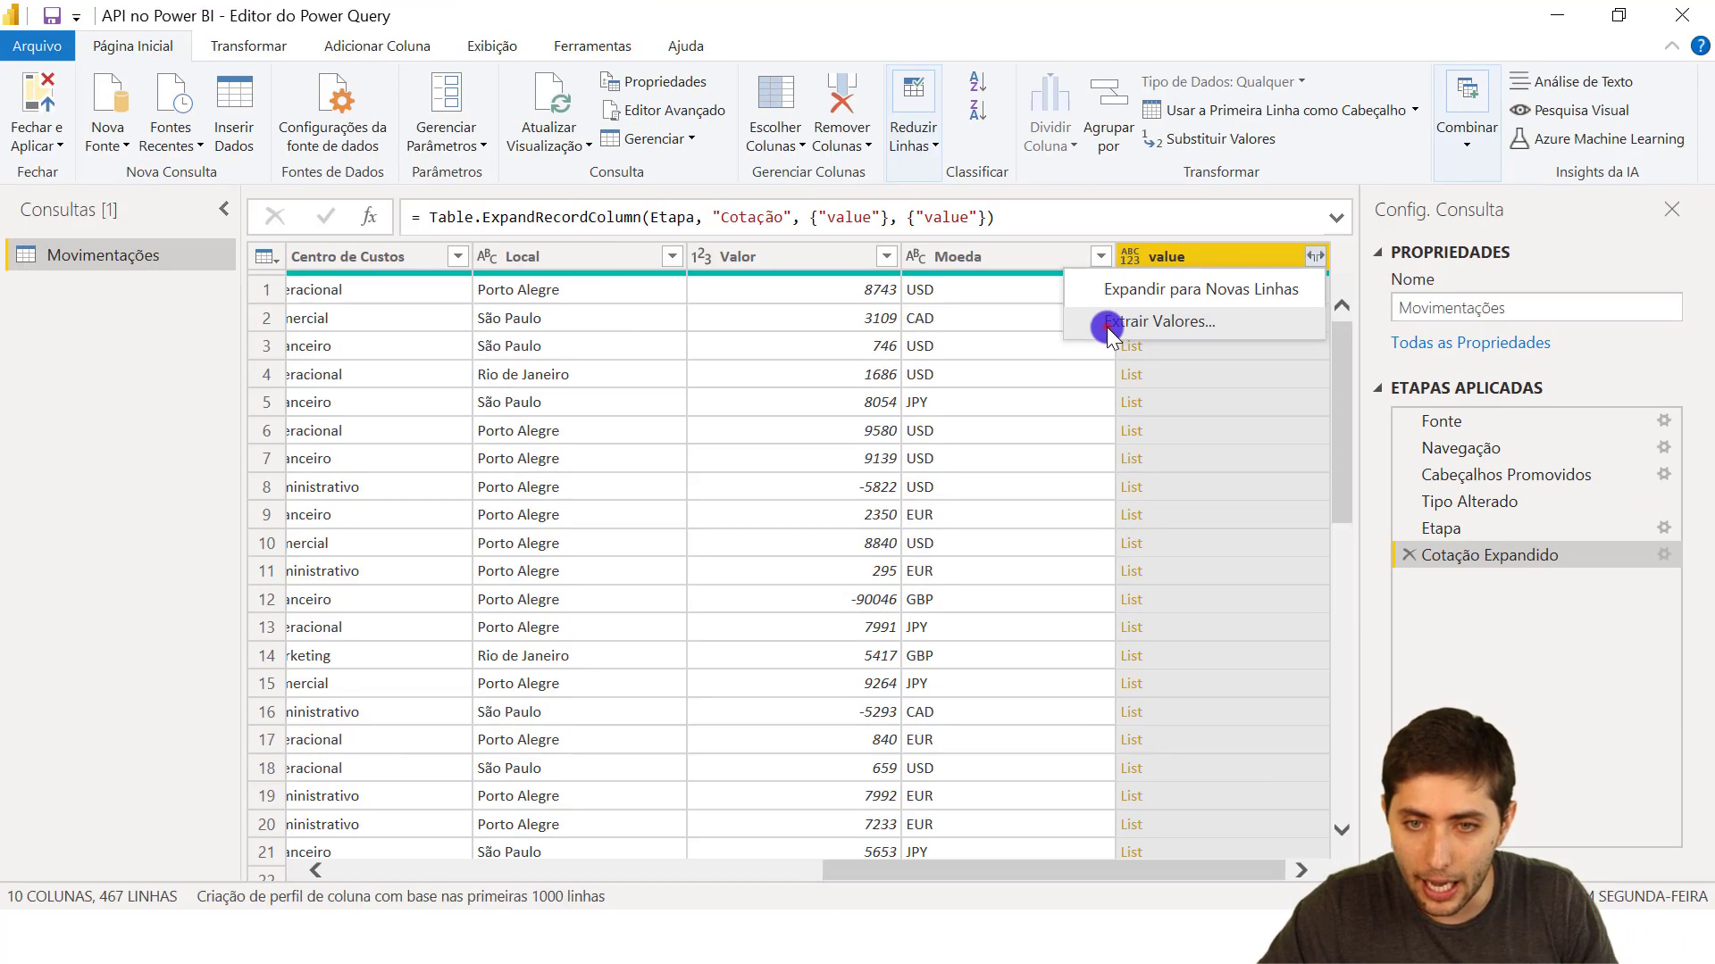
pyautogui.click(1106, 327)
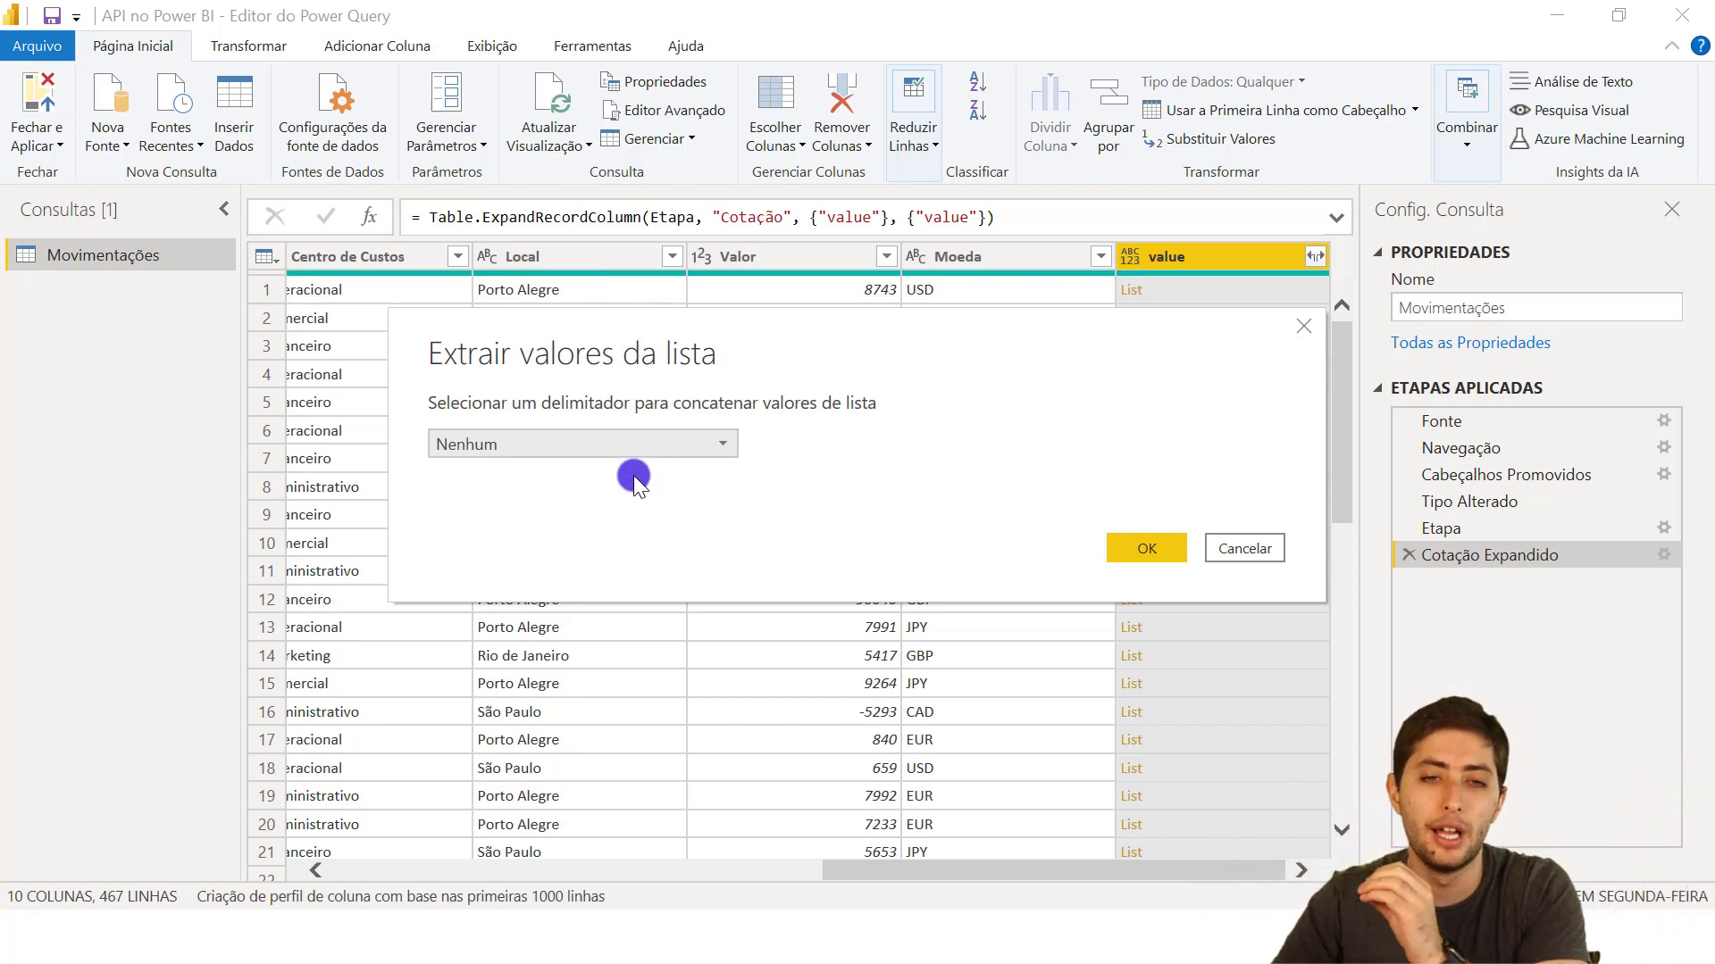
pyautogui.click(610, 444)
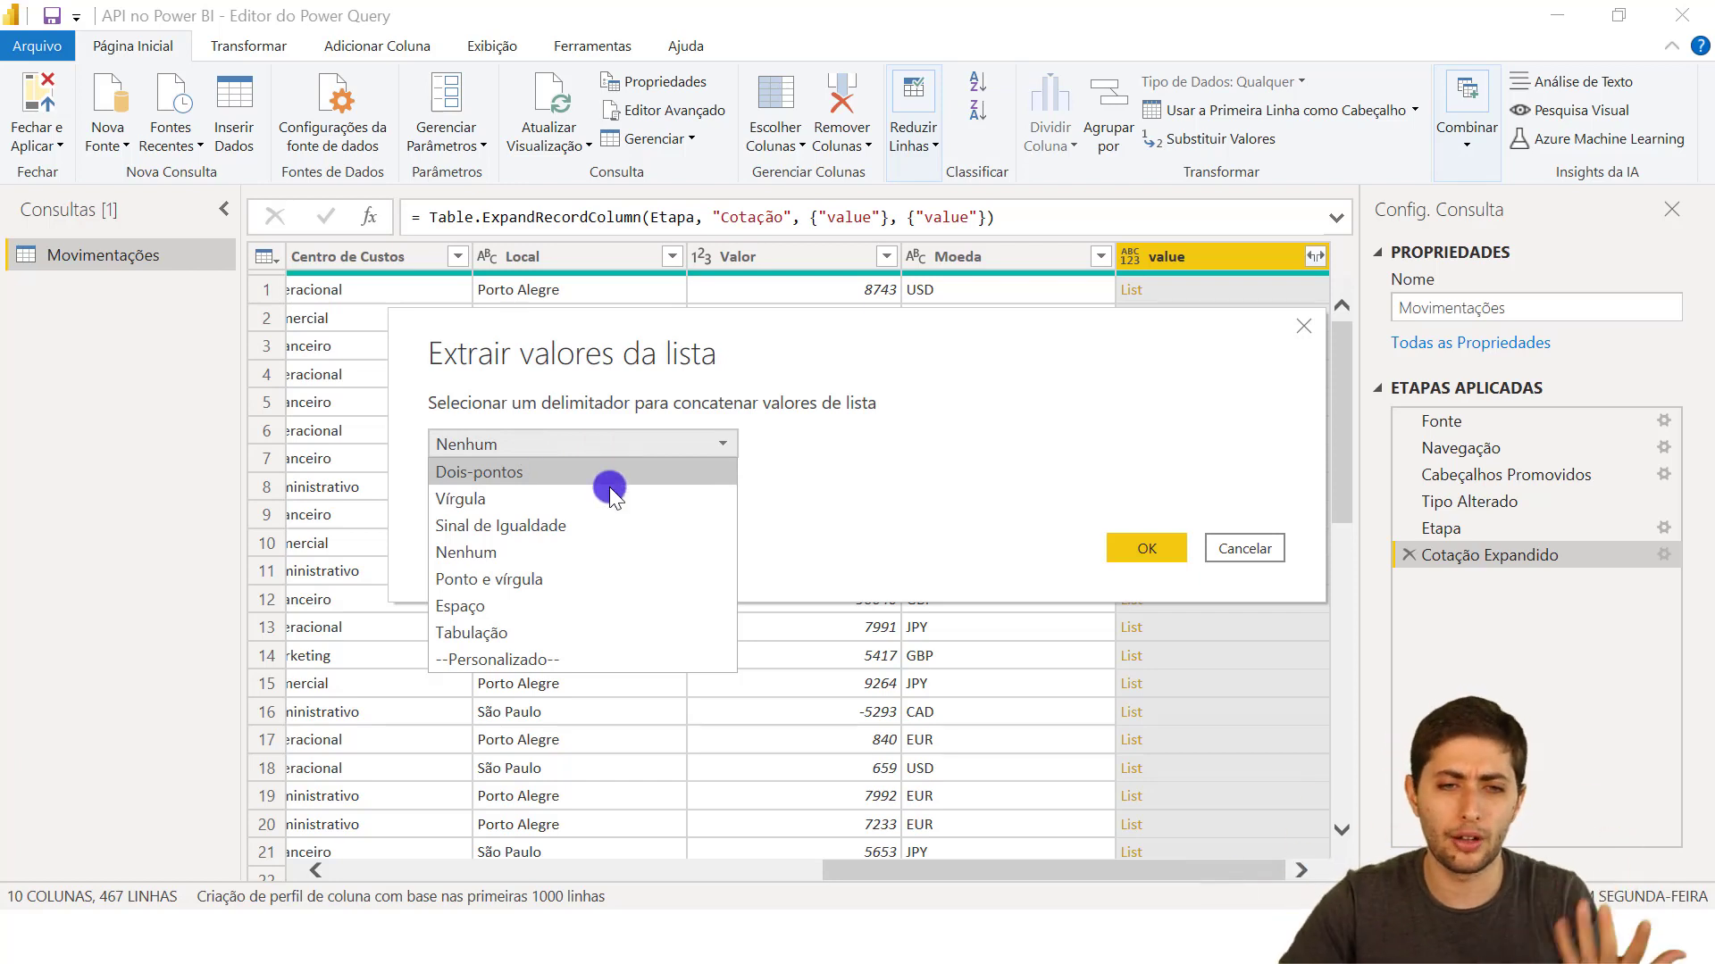
pyautogui.click(852, 479)
pyautogui.click(1141, 553)
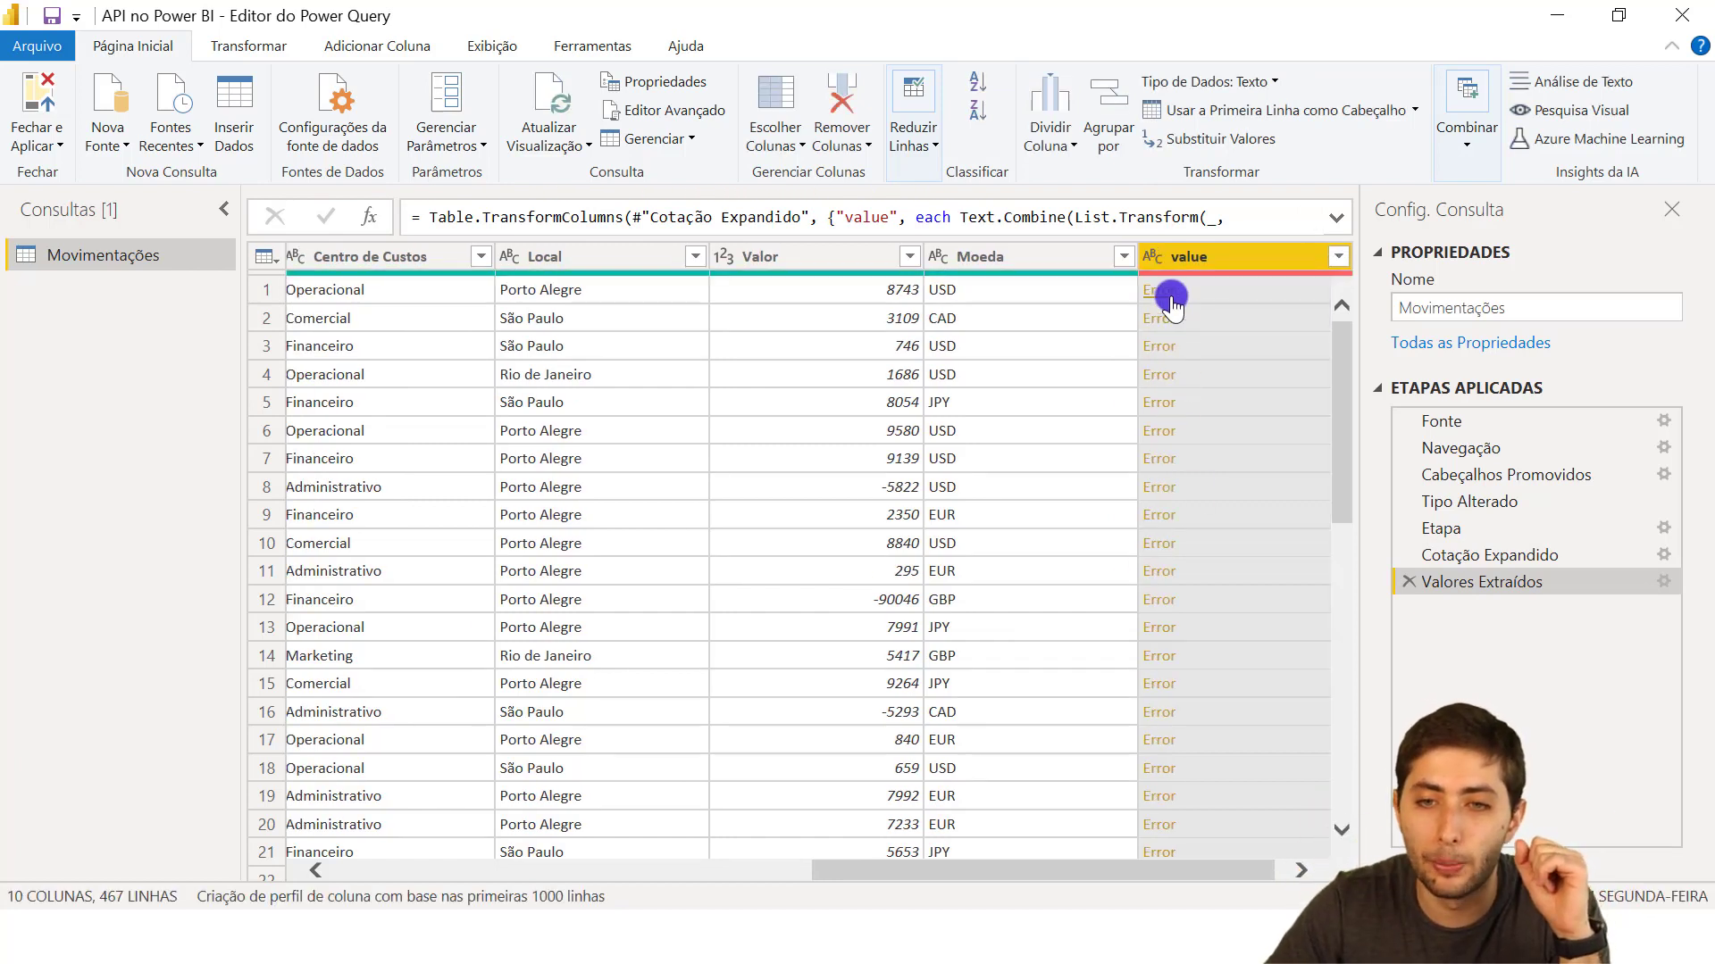
# Inspect the details of the value column's first cell and remove the Valores Extraídos step from the query
pyautogui.click(1159, 302)
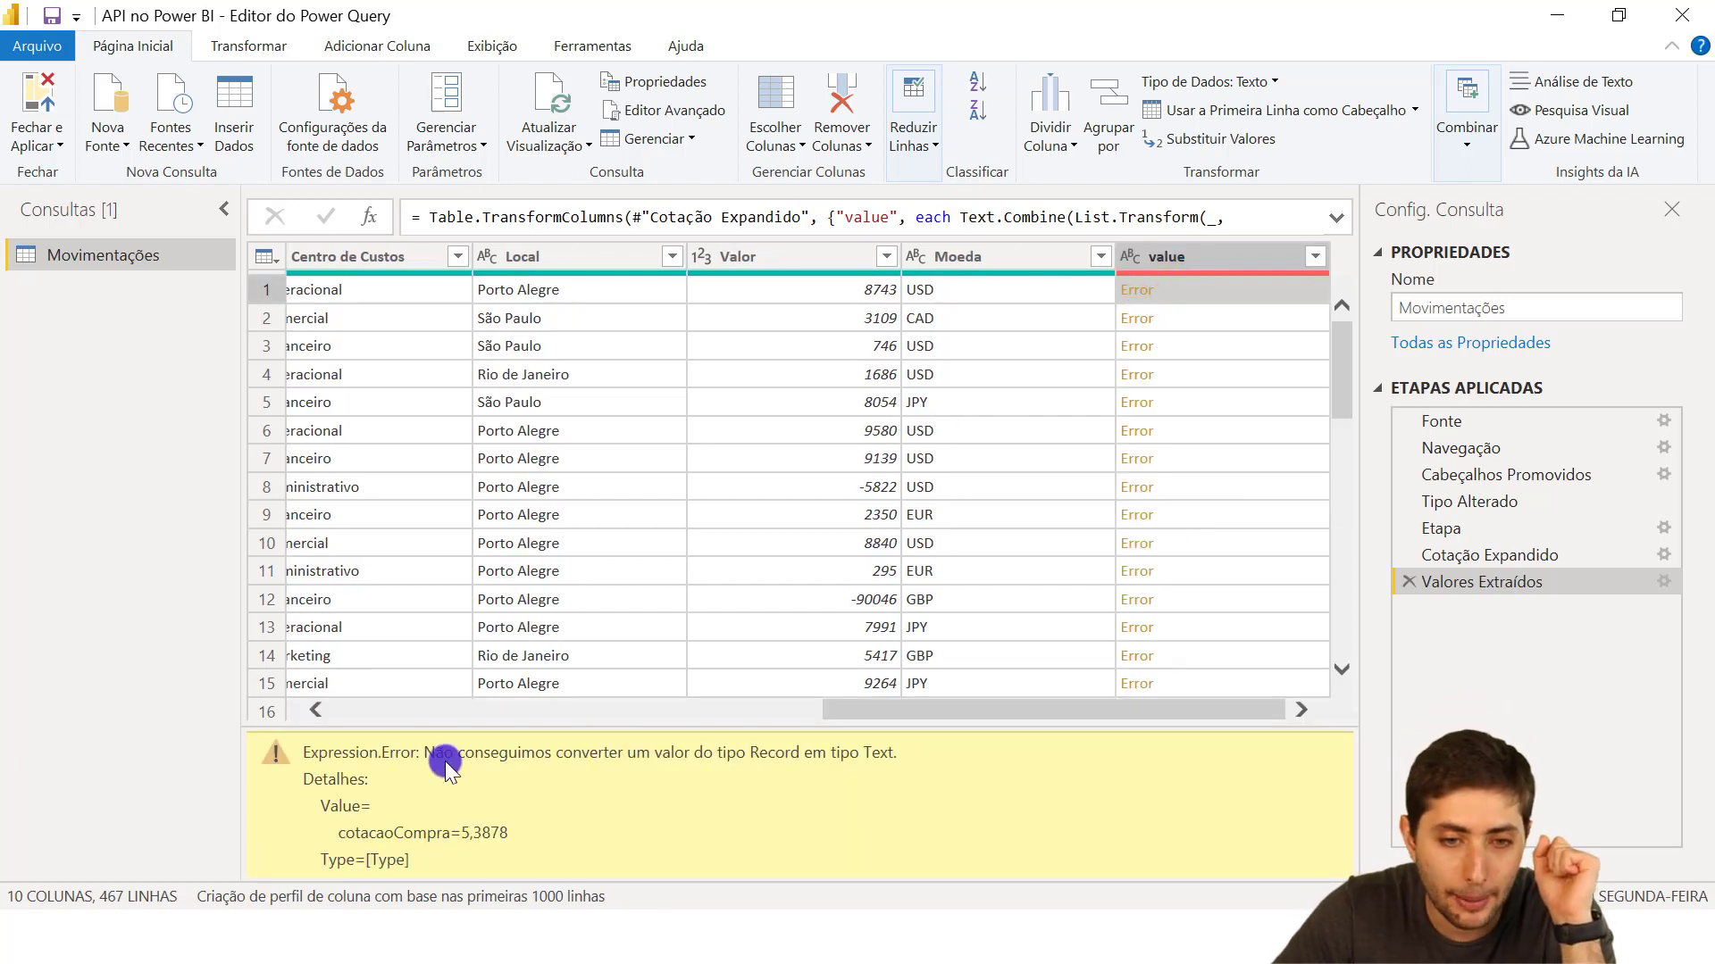
pyautogui.moveTo(425, 754); pyautogui.dragTo(879, 750)
pyautogui.doubleClick(870, 752)
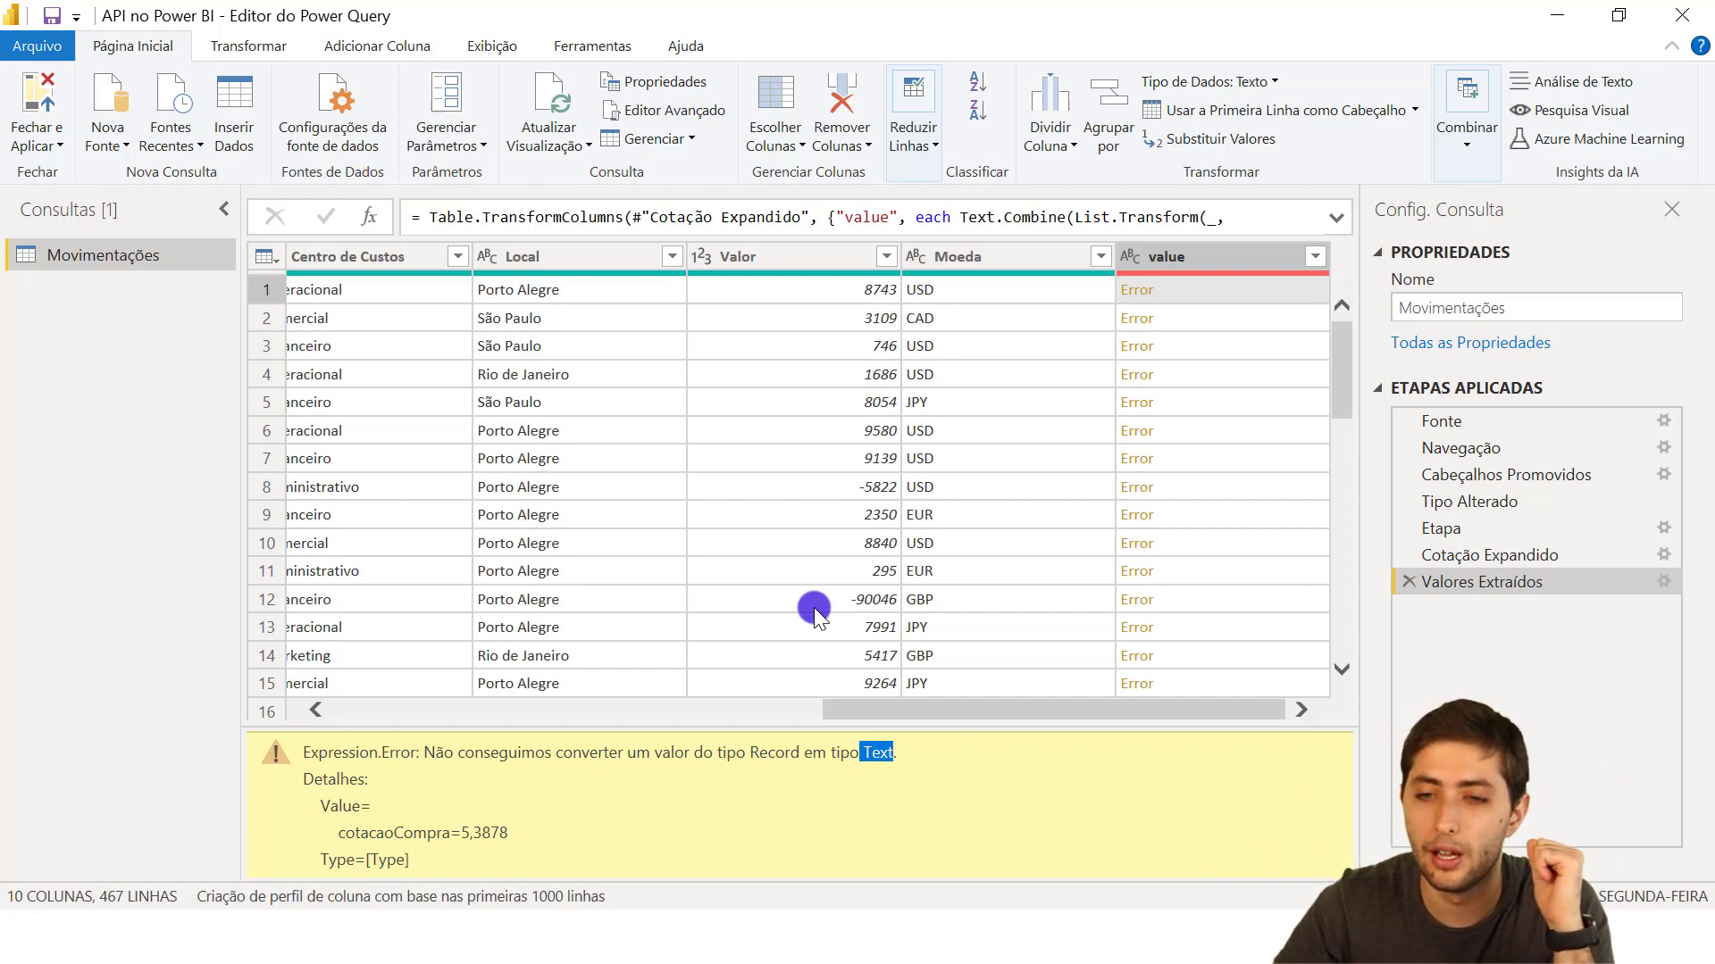
pyautogui.click(1407, 581)
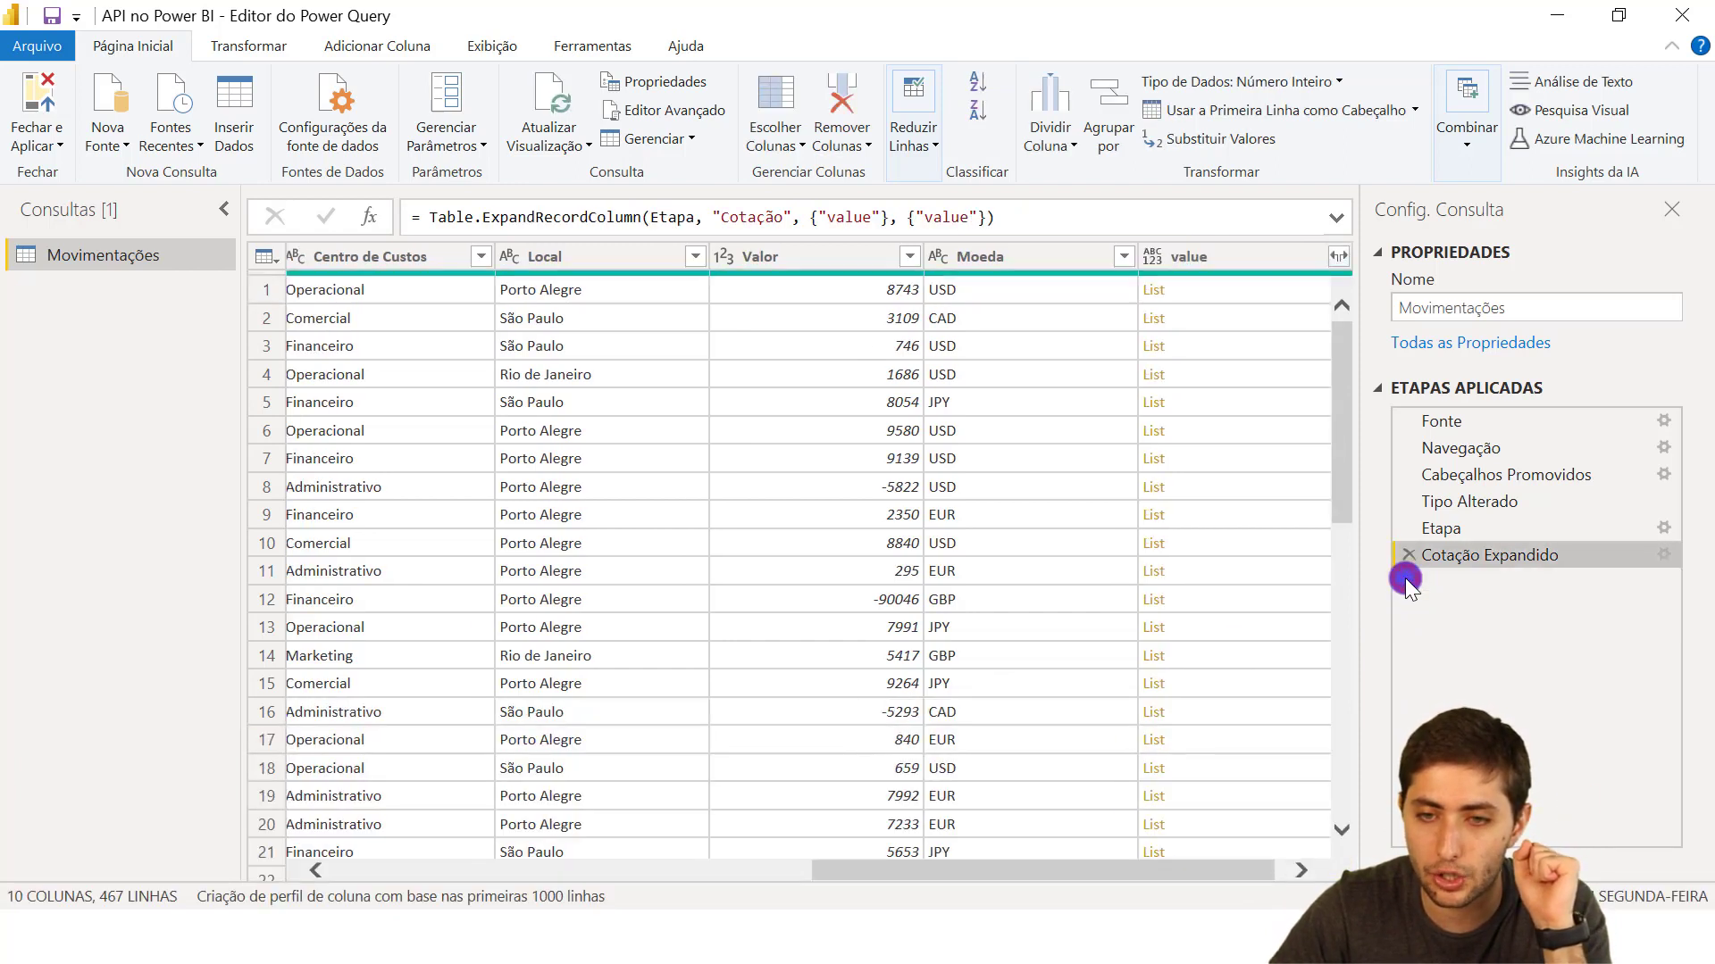
# Expand the lists in the value column to new rows
pyautogui.click(1334, 264)
pyautogui.click(1332, 263)
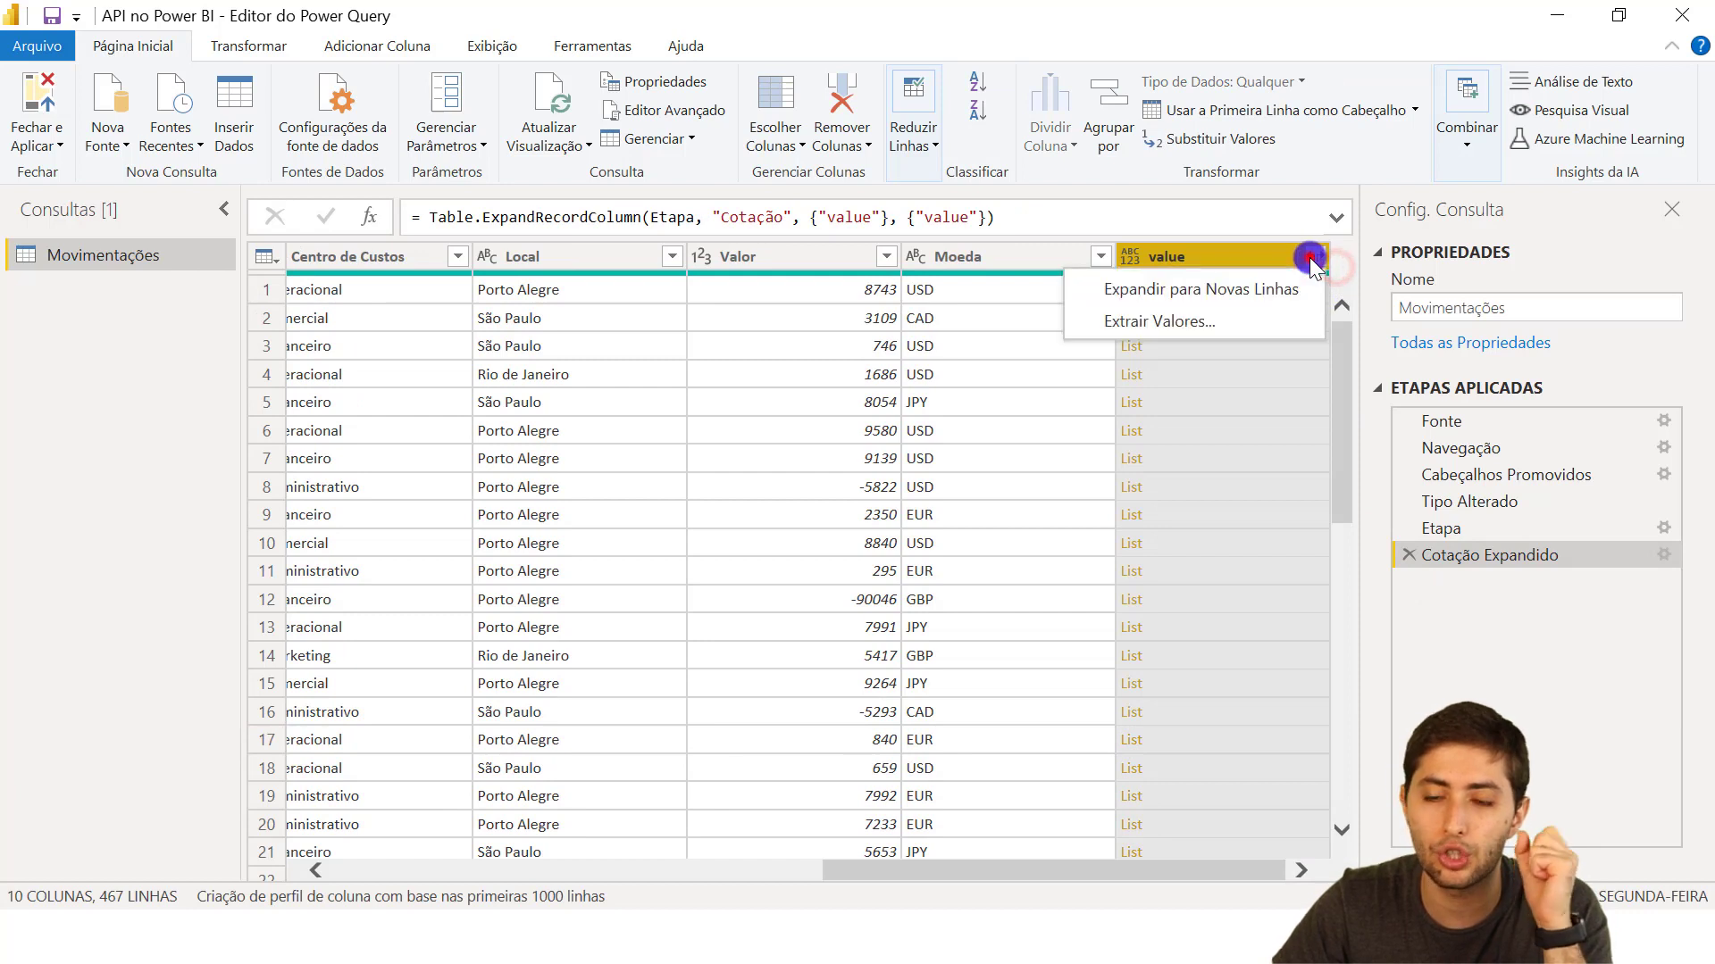
pyautogui.click(1199, 292)
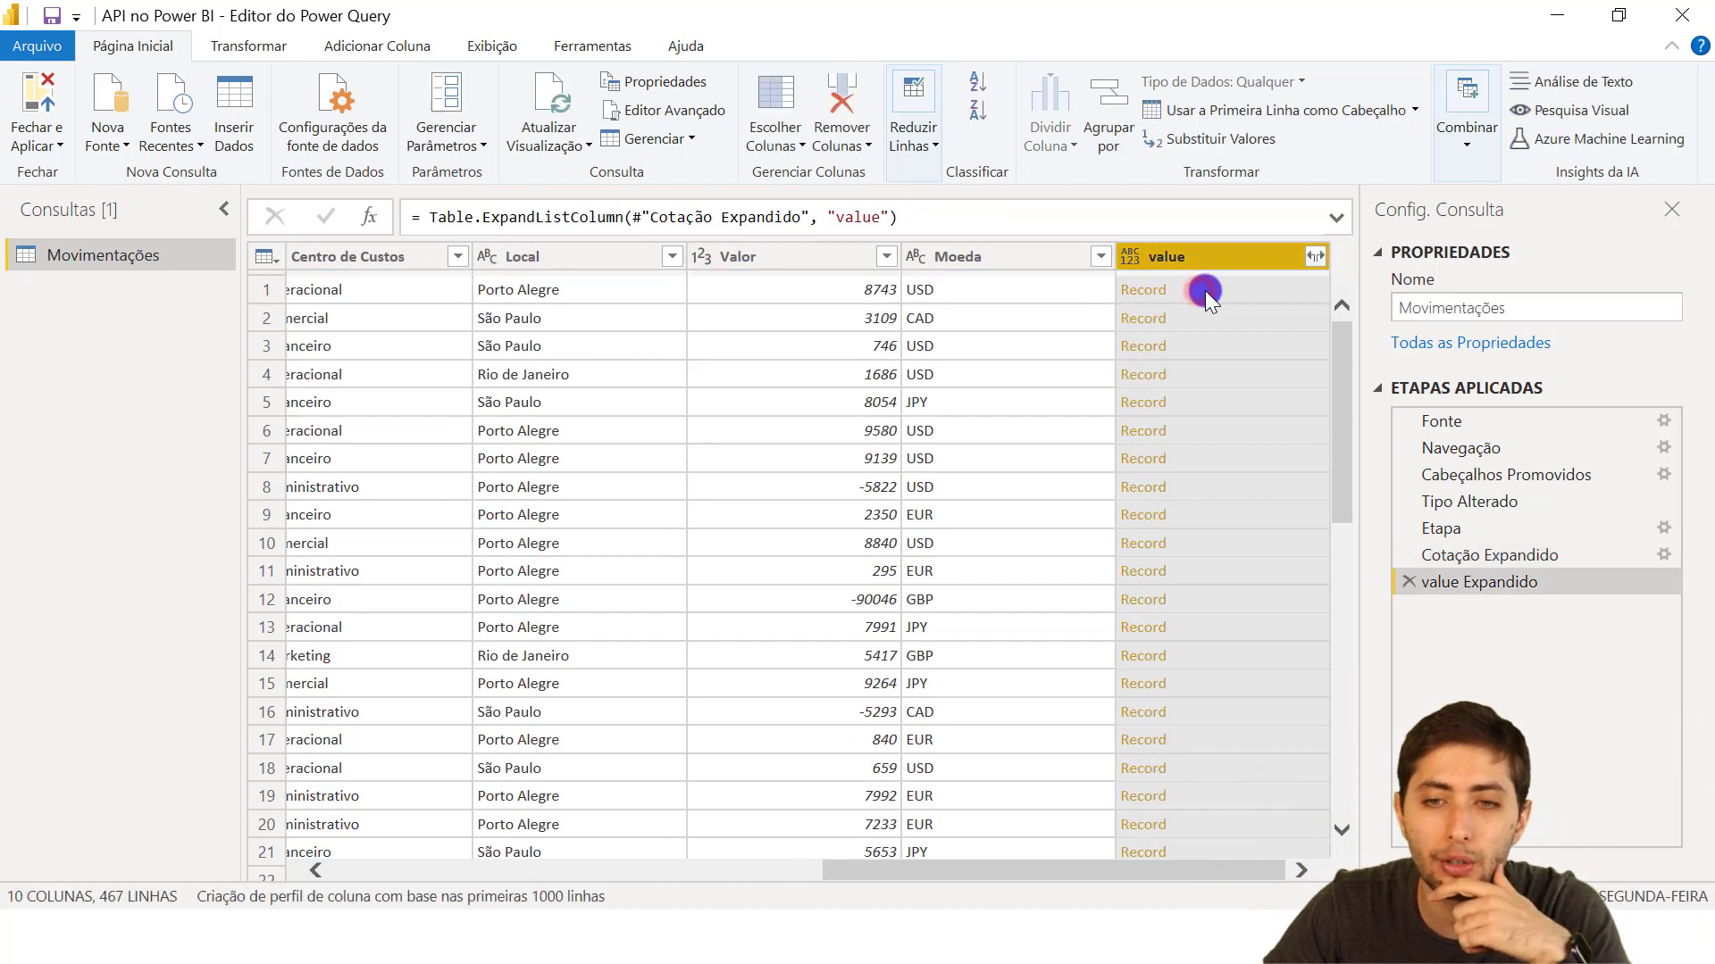
# Expand the value records into cotacaoCompra without the original column name as prefix, and set that column's data type to Número Decimal
pyautogui.click(1310, 256)
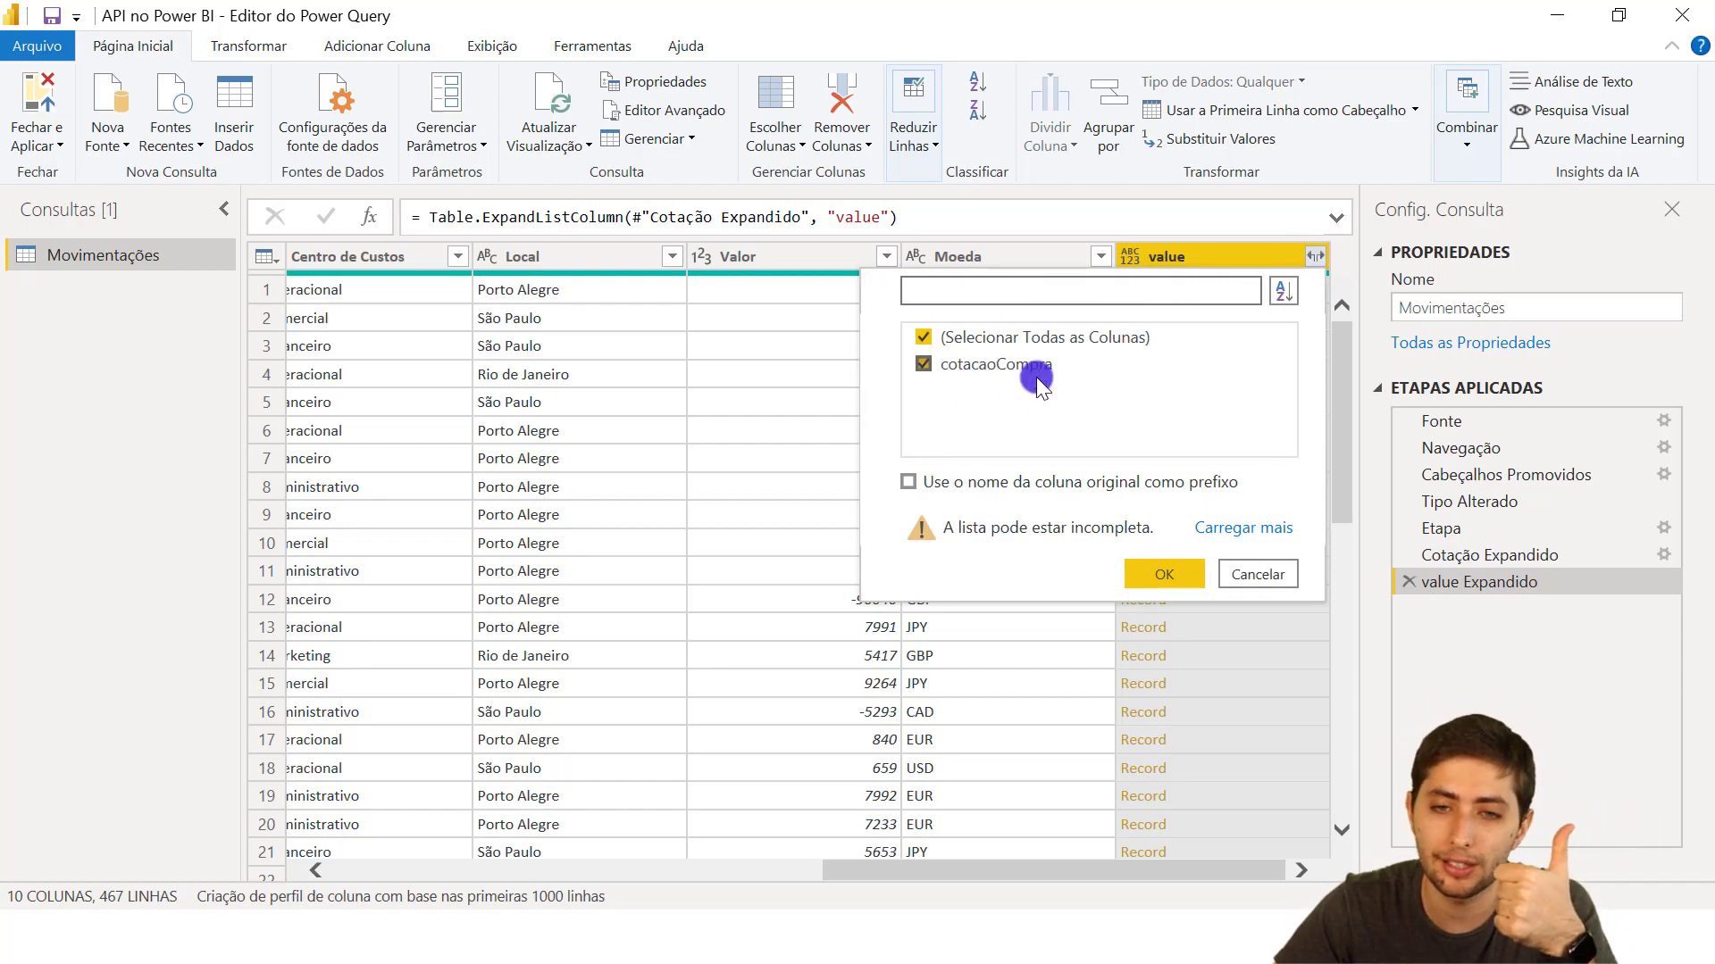
pyautogui.click(1177, 572)
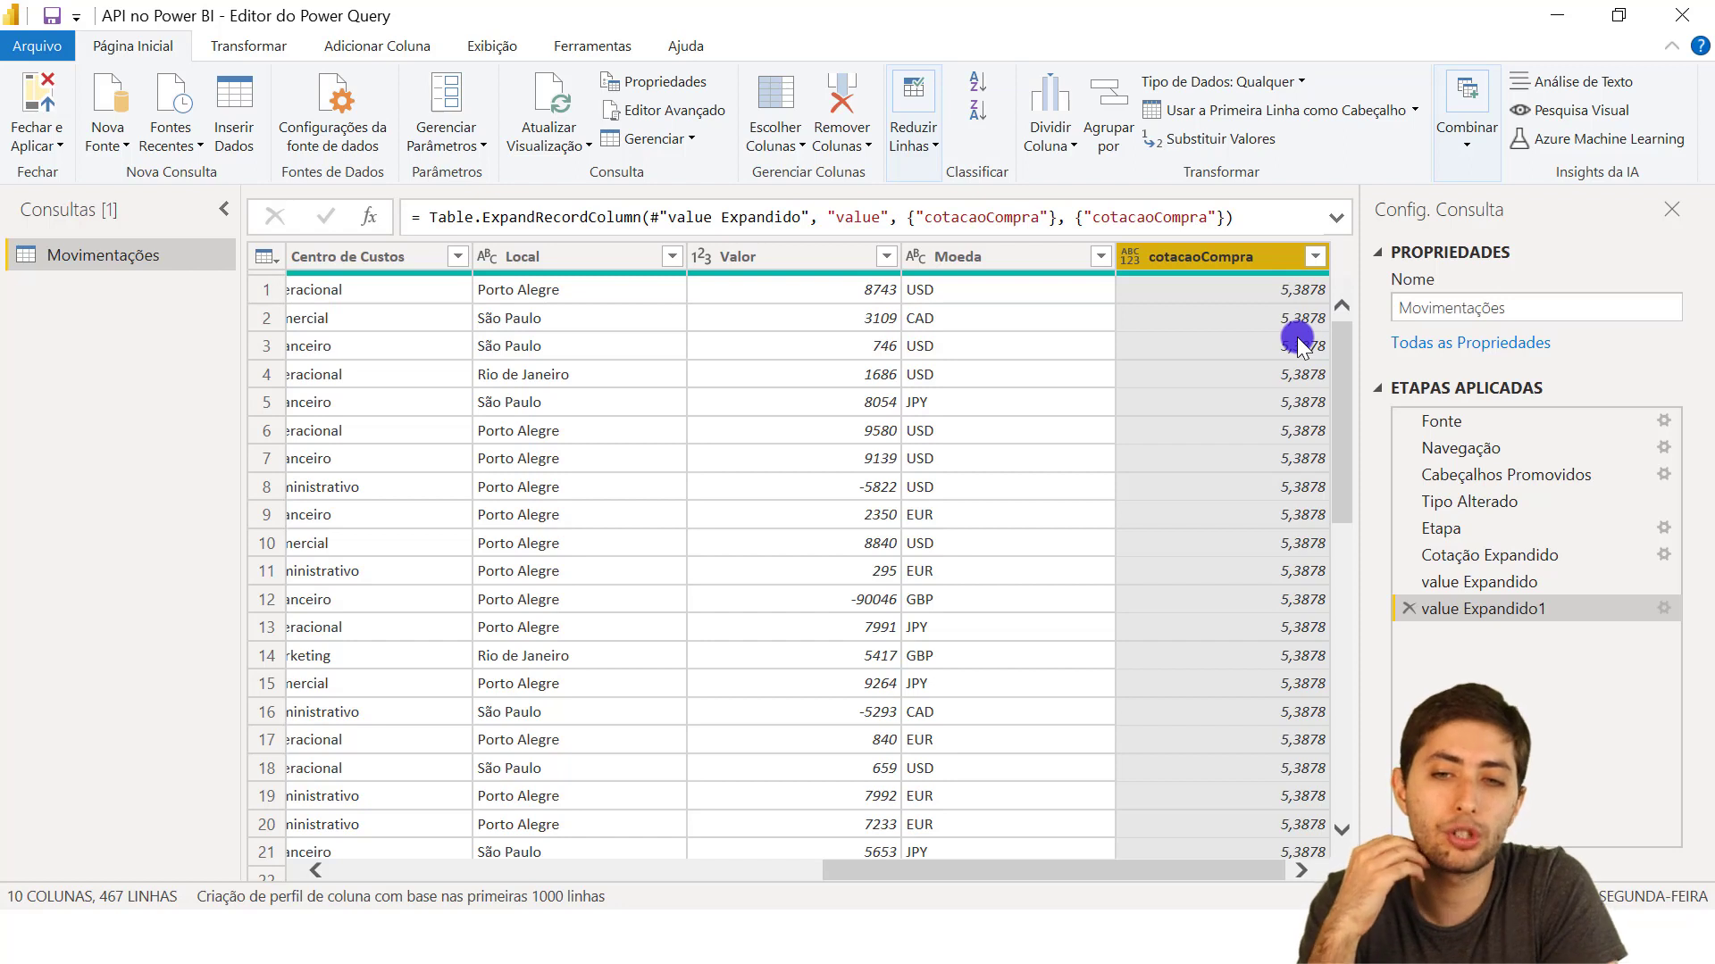
pyautogui.click(1131, 259)
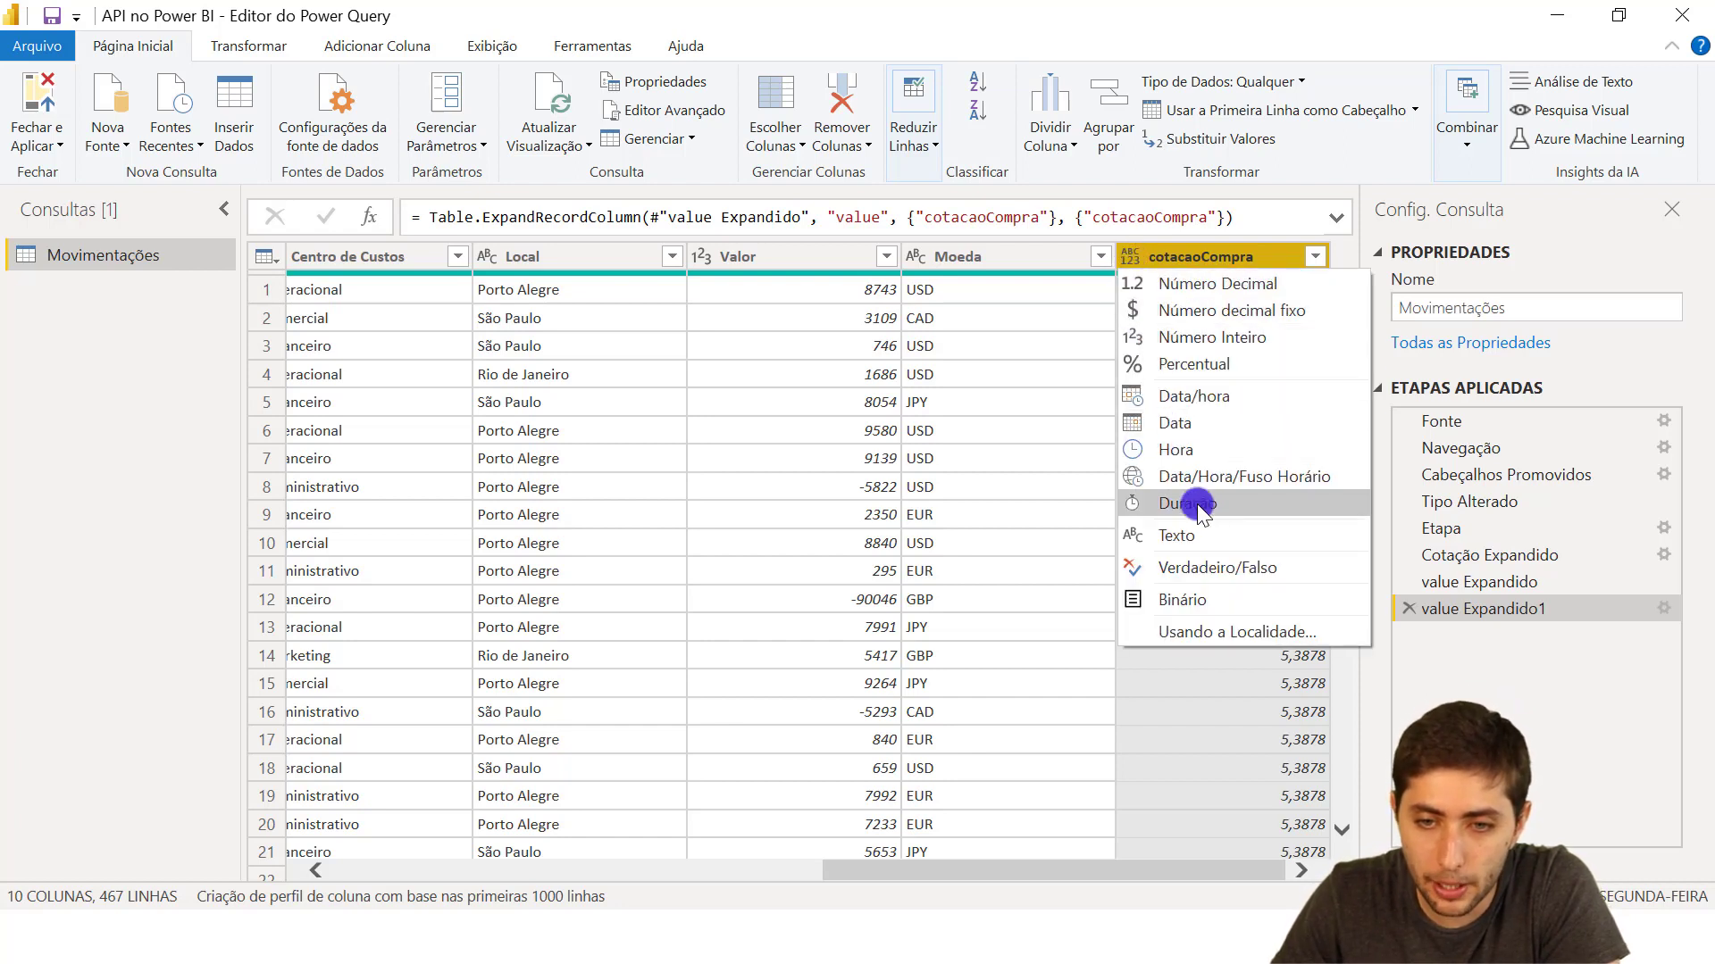
pyautogui.click(1228, 284)
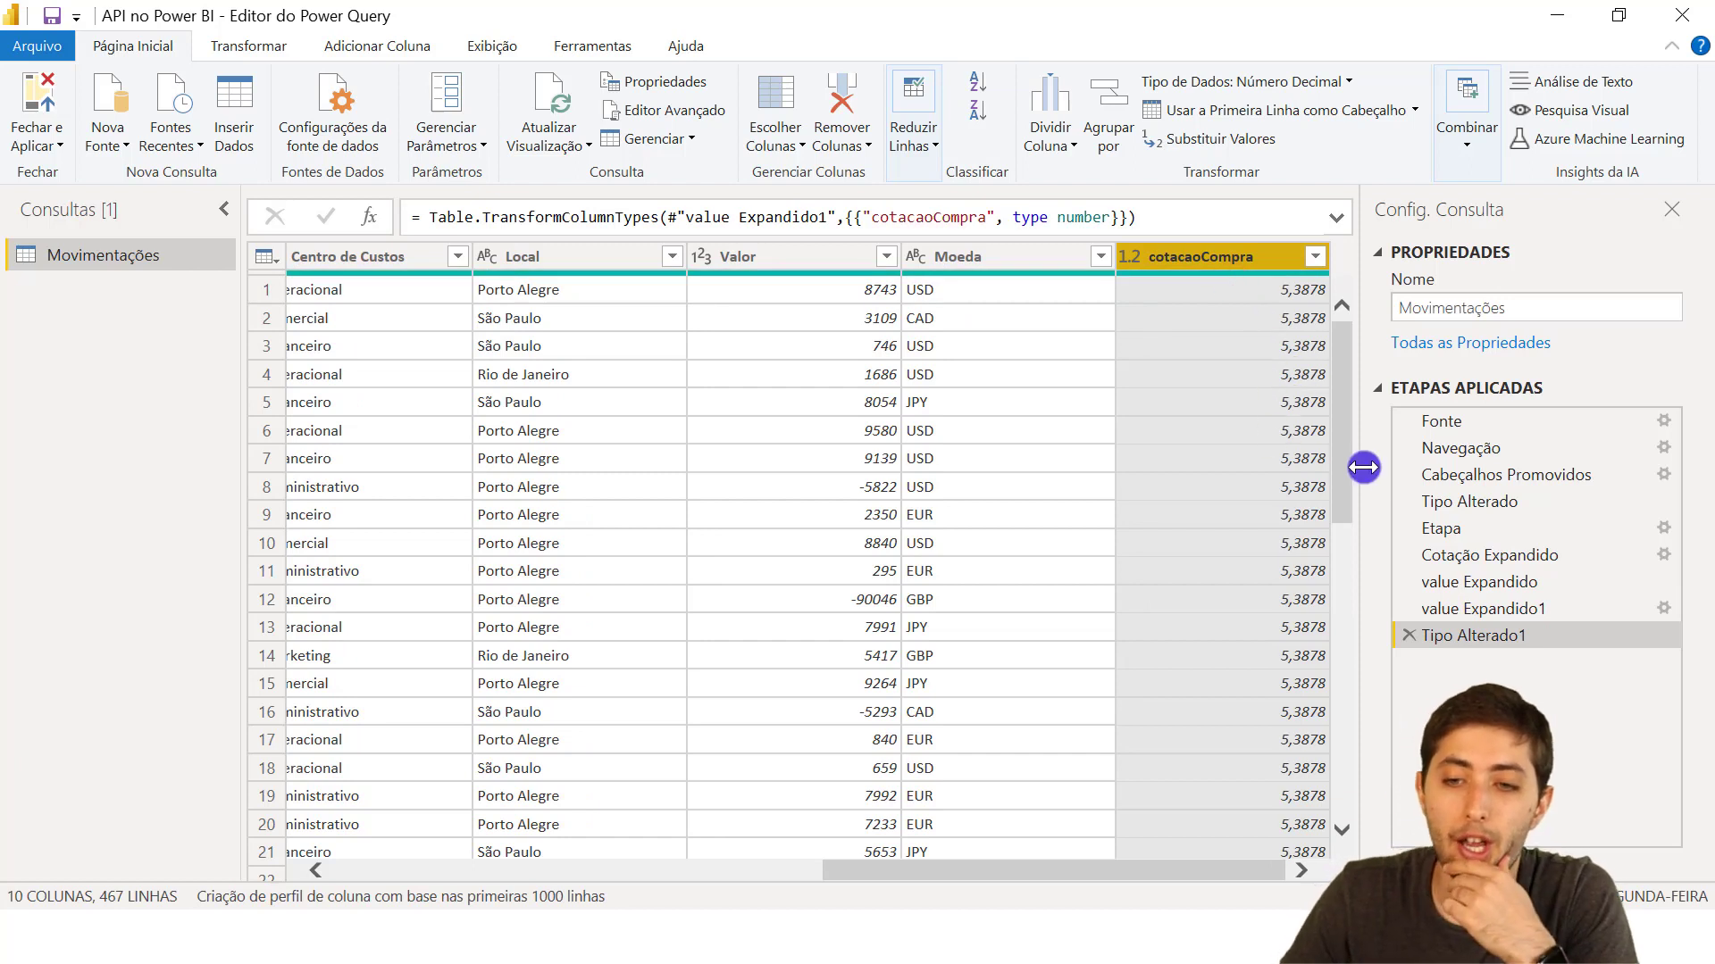
# Review the Moeda and Data columns at the Etapa step, and check the date format in the API link in WordPad's Link.rtf
pyautogui.click(1449, 532)
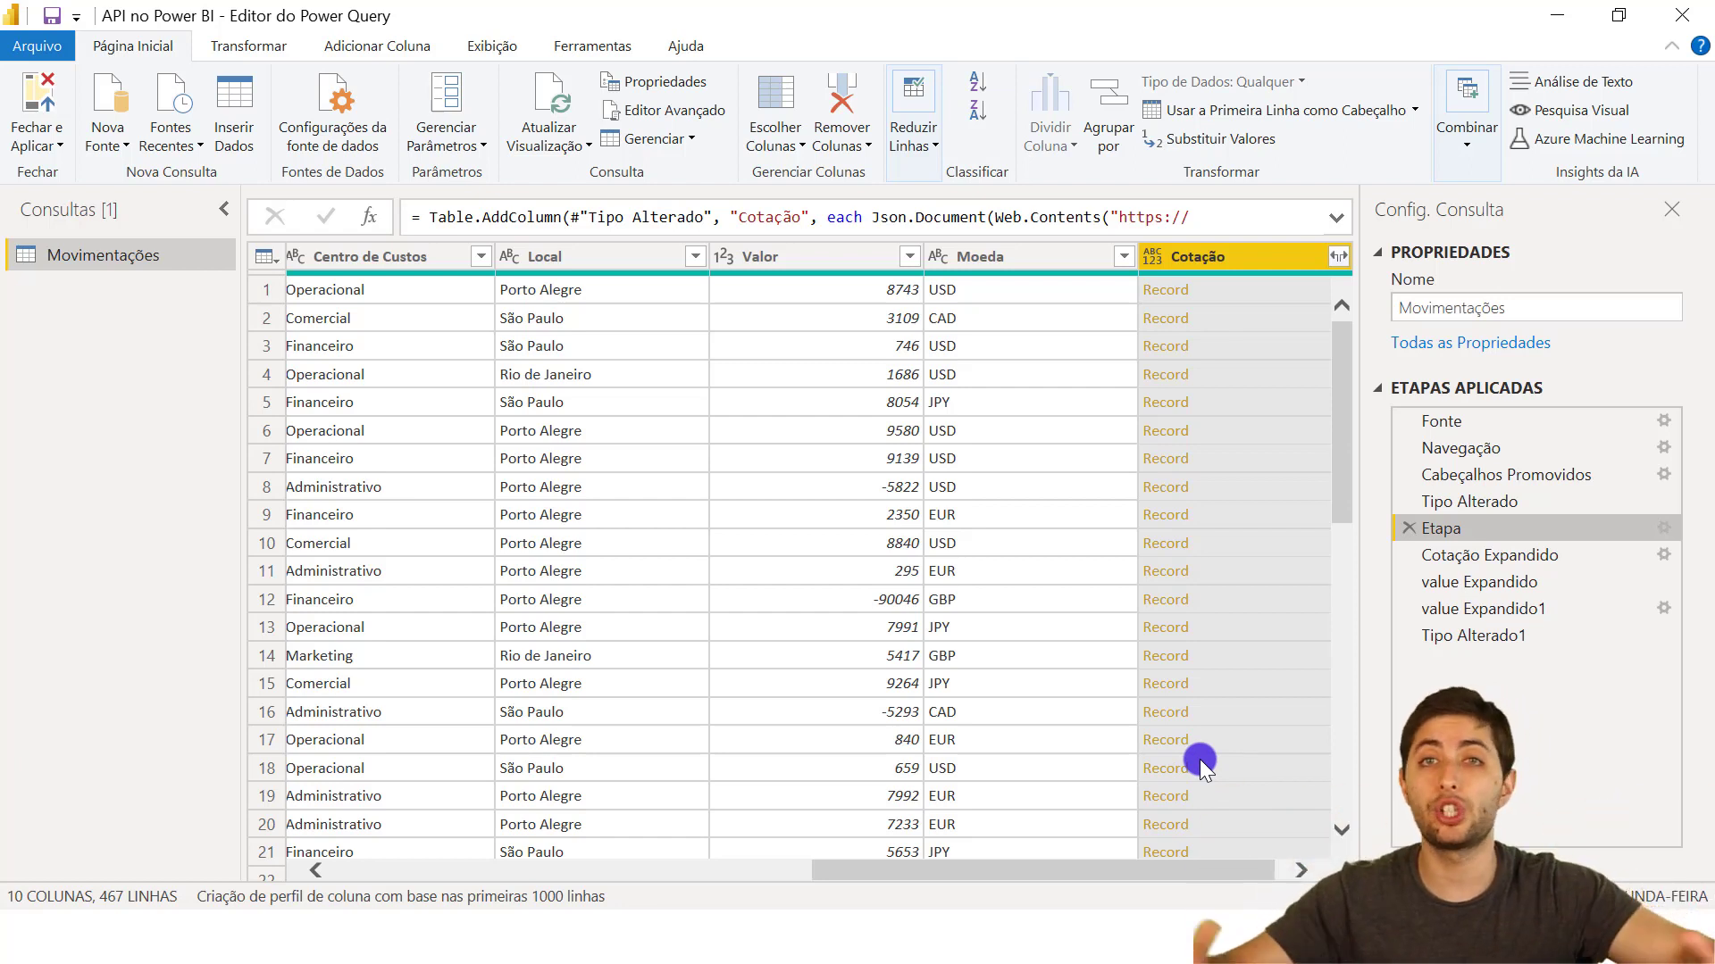
pyautogui.moveTo(1152, 871); pyautogui.dragTo(1116, 870)
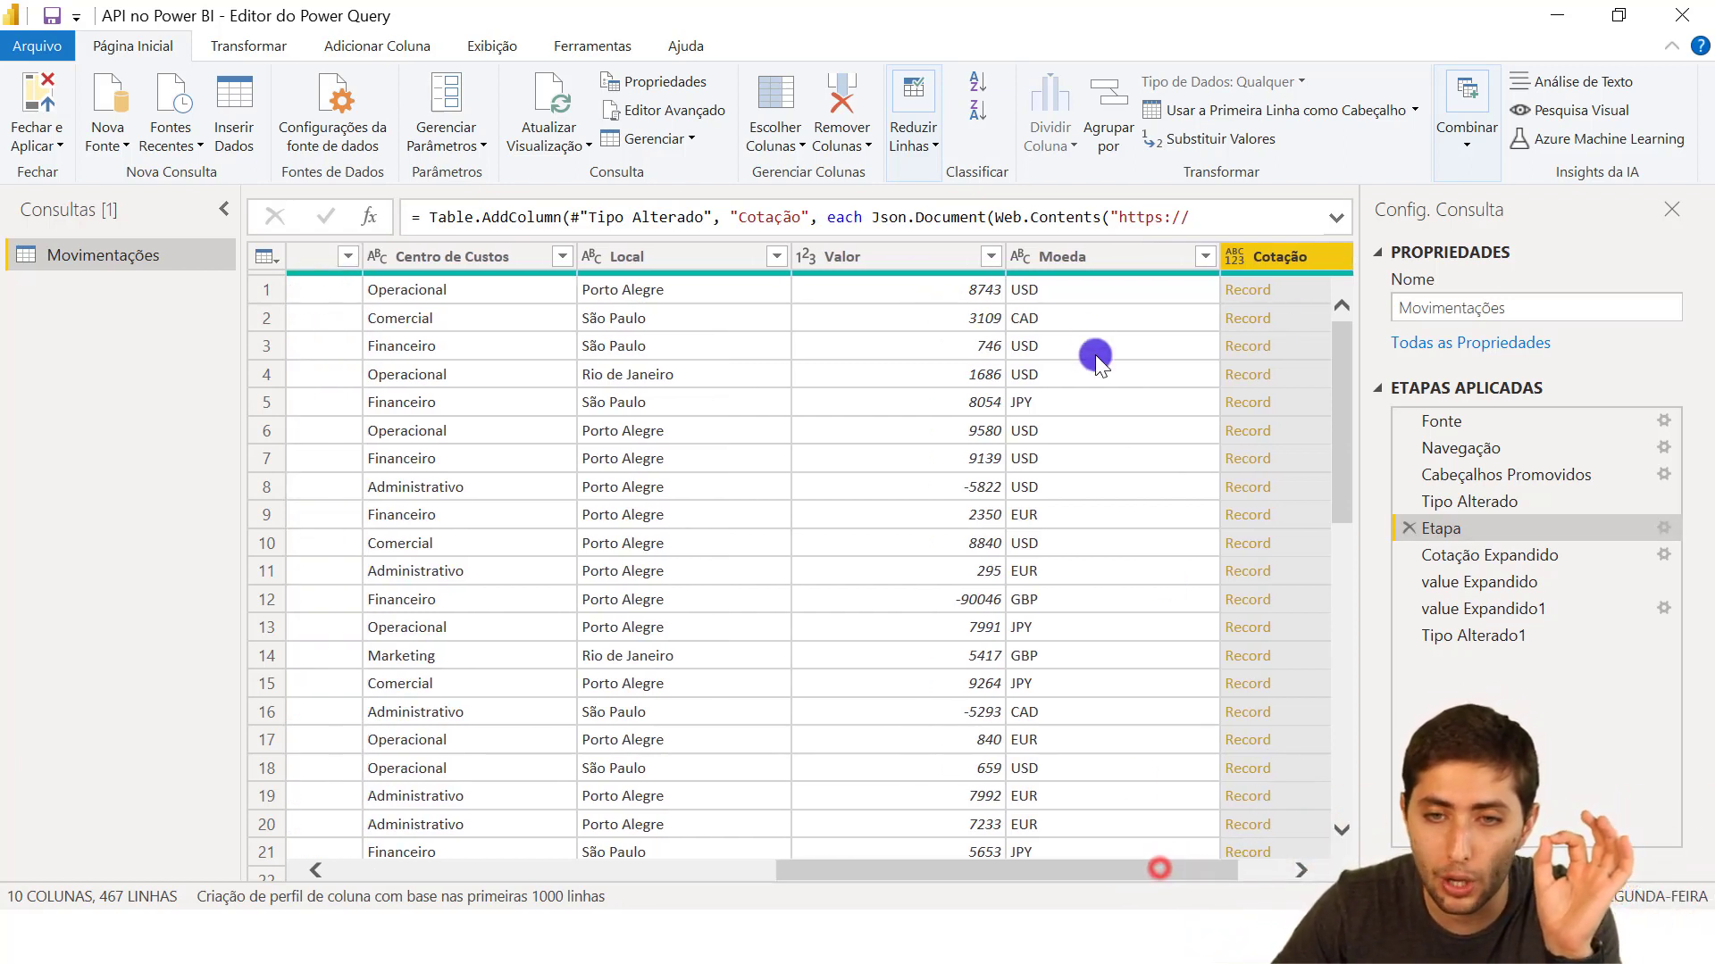
pyautogui.click(1104, 258)
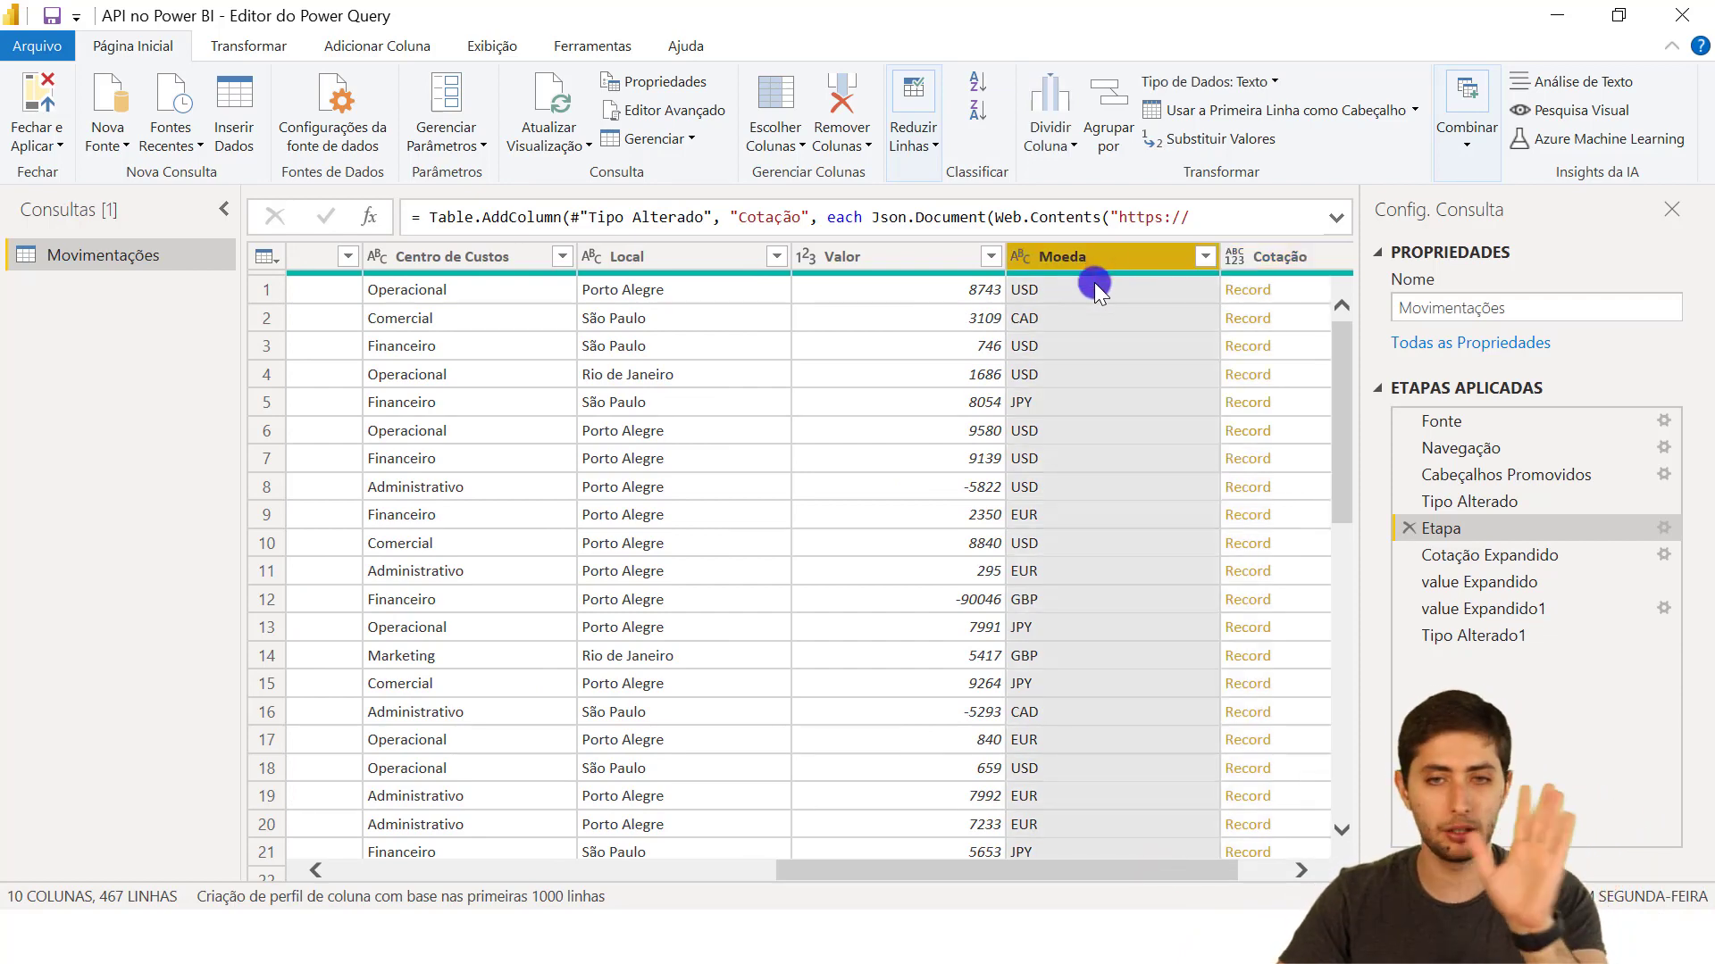
pyautogui.moveTo(865, 872); pyautogui.dragTo(559, 792)
pyautogui.moveTo(703, 907); pyautogui.dragTo(564, 507)
pyautogui.click(500, 261)
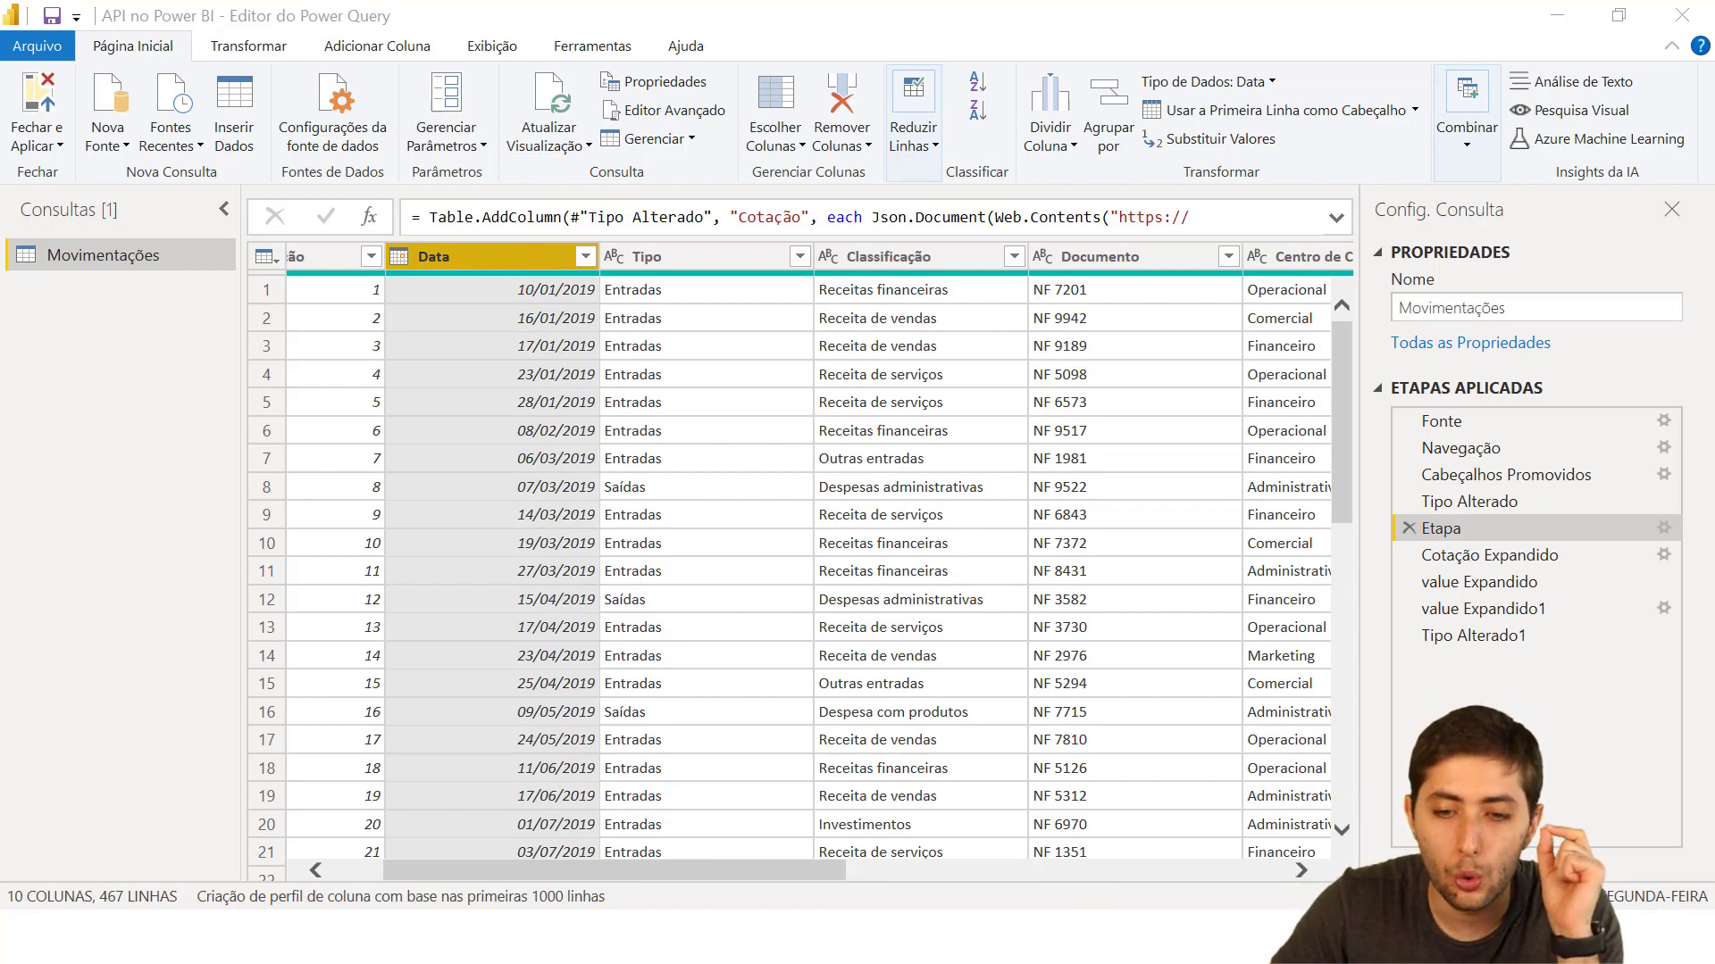
pyautogui.click(1161, 858)
pyautogui.click(738, 421)
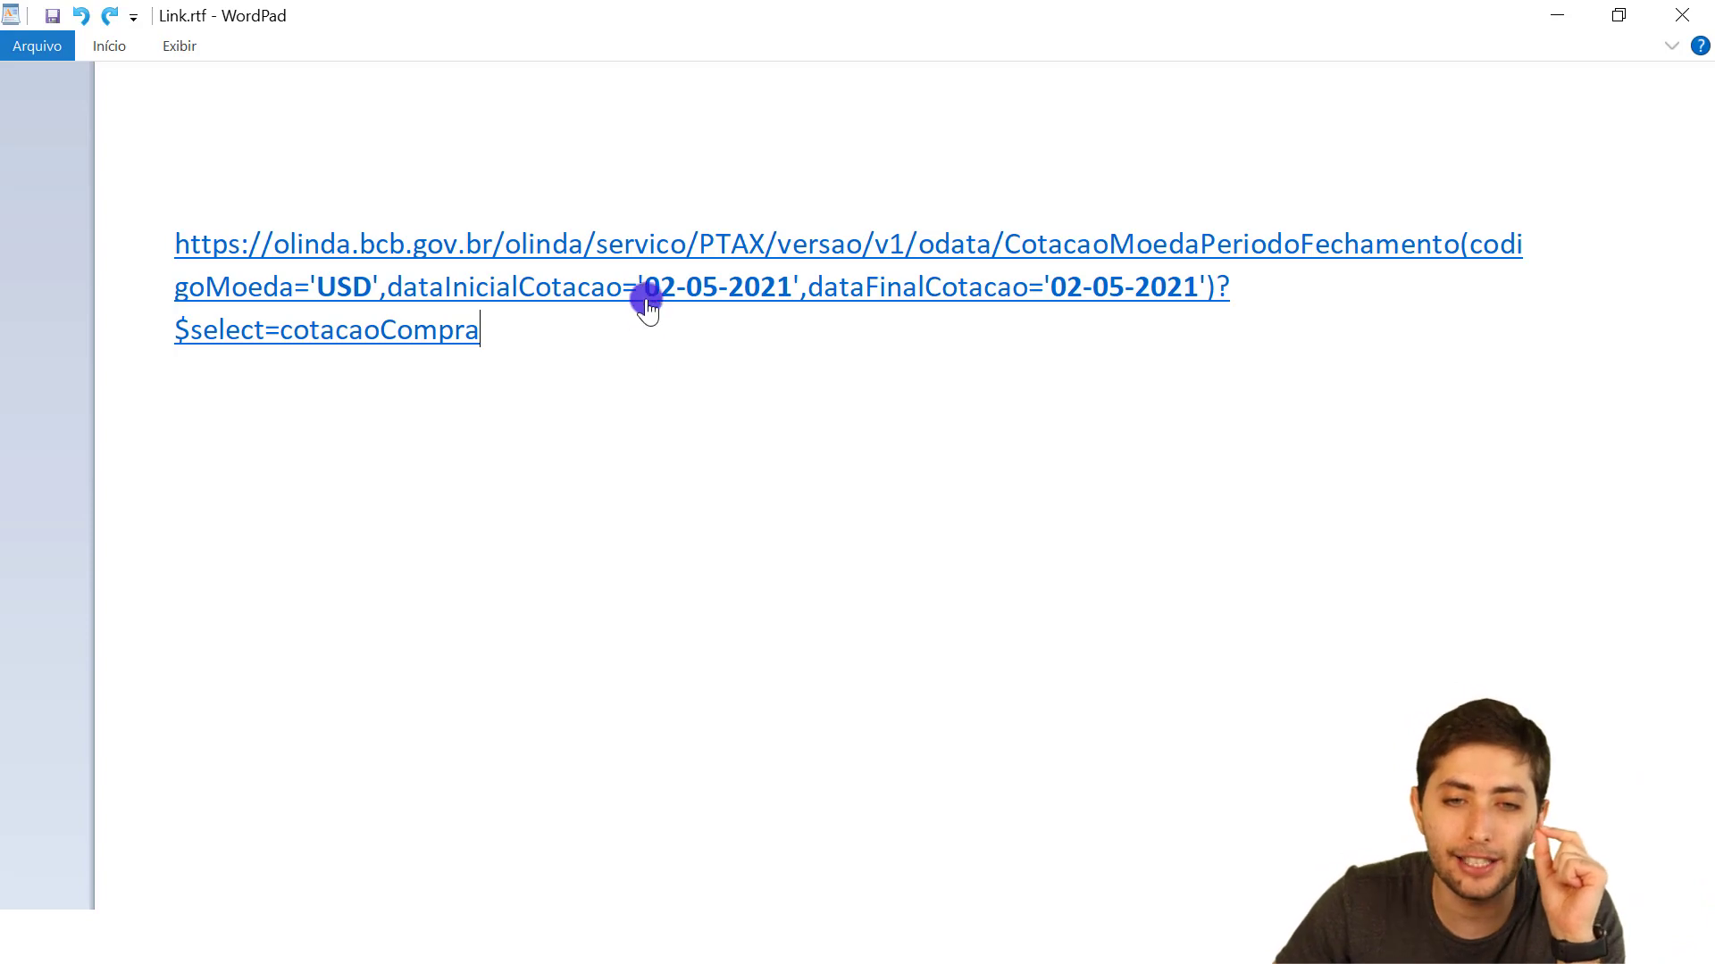
pyautogui.moveTo(642, 286); pyautogui.dragTo(676, 297)
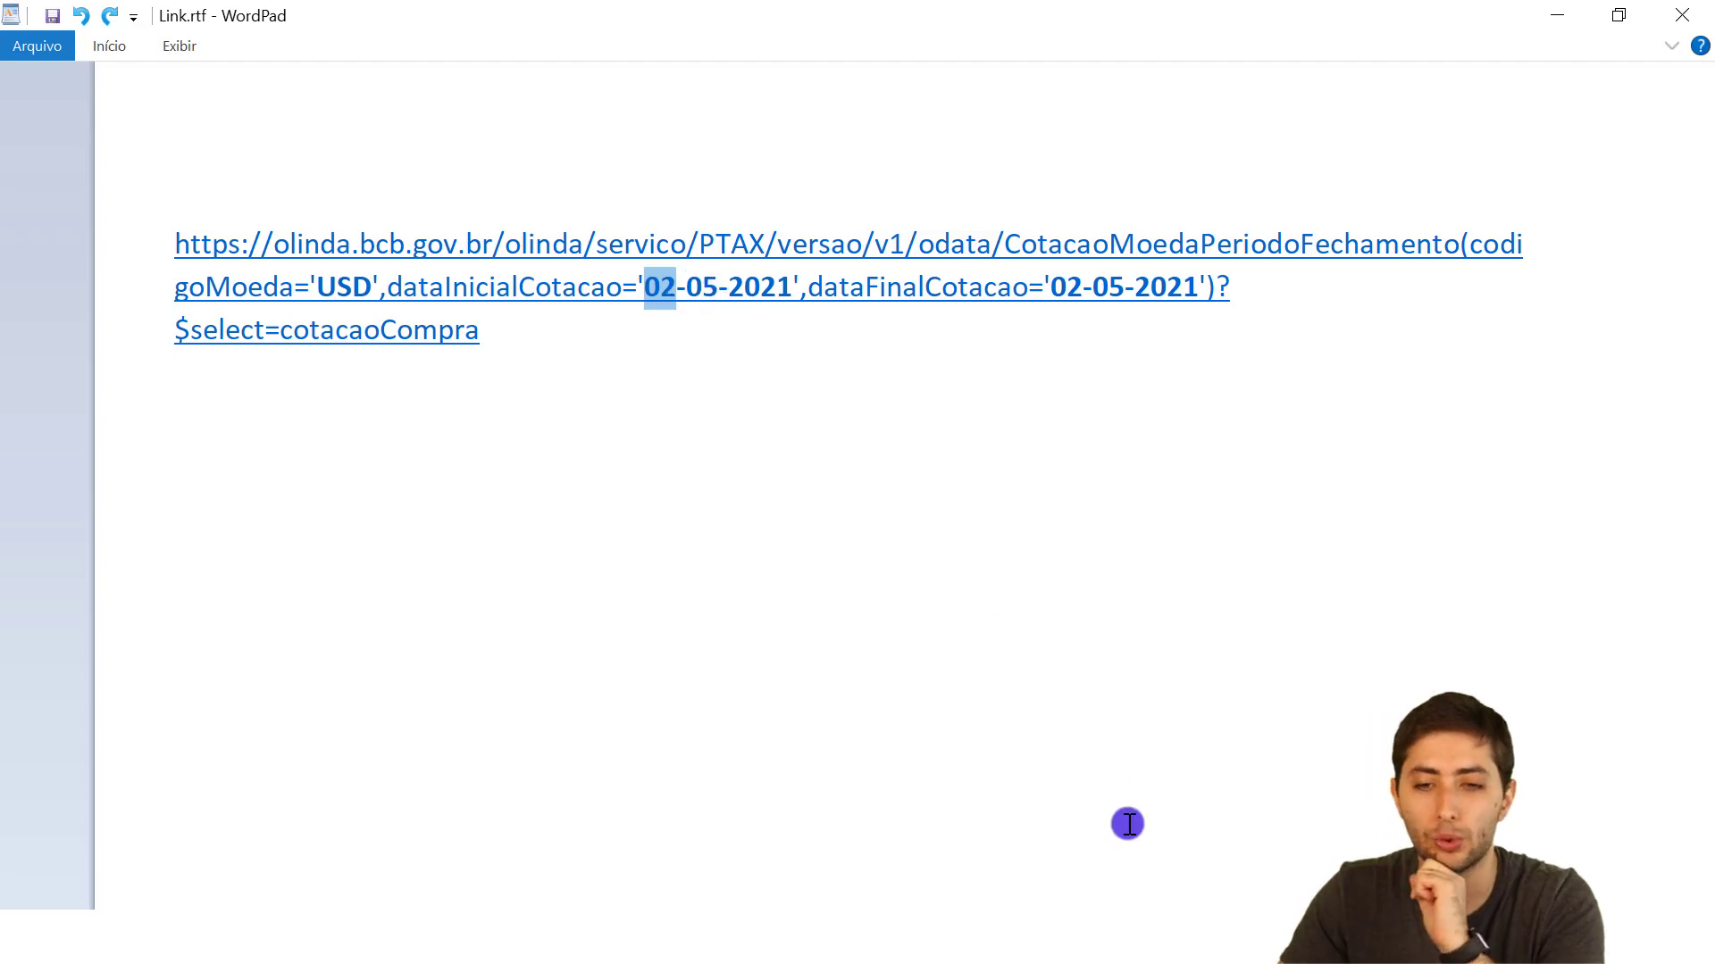
pyautogui.moveTo(1028, 938)
pyautogui.click(1092, 852)
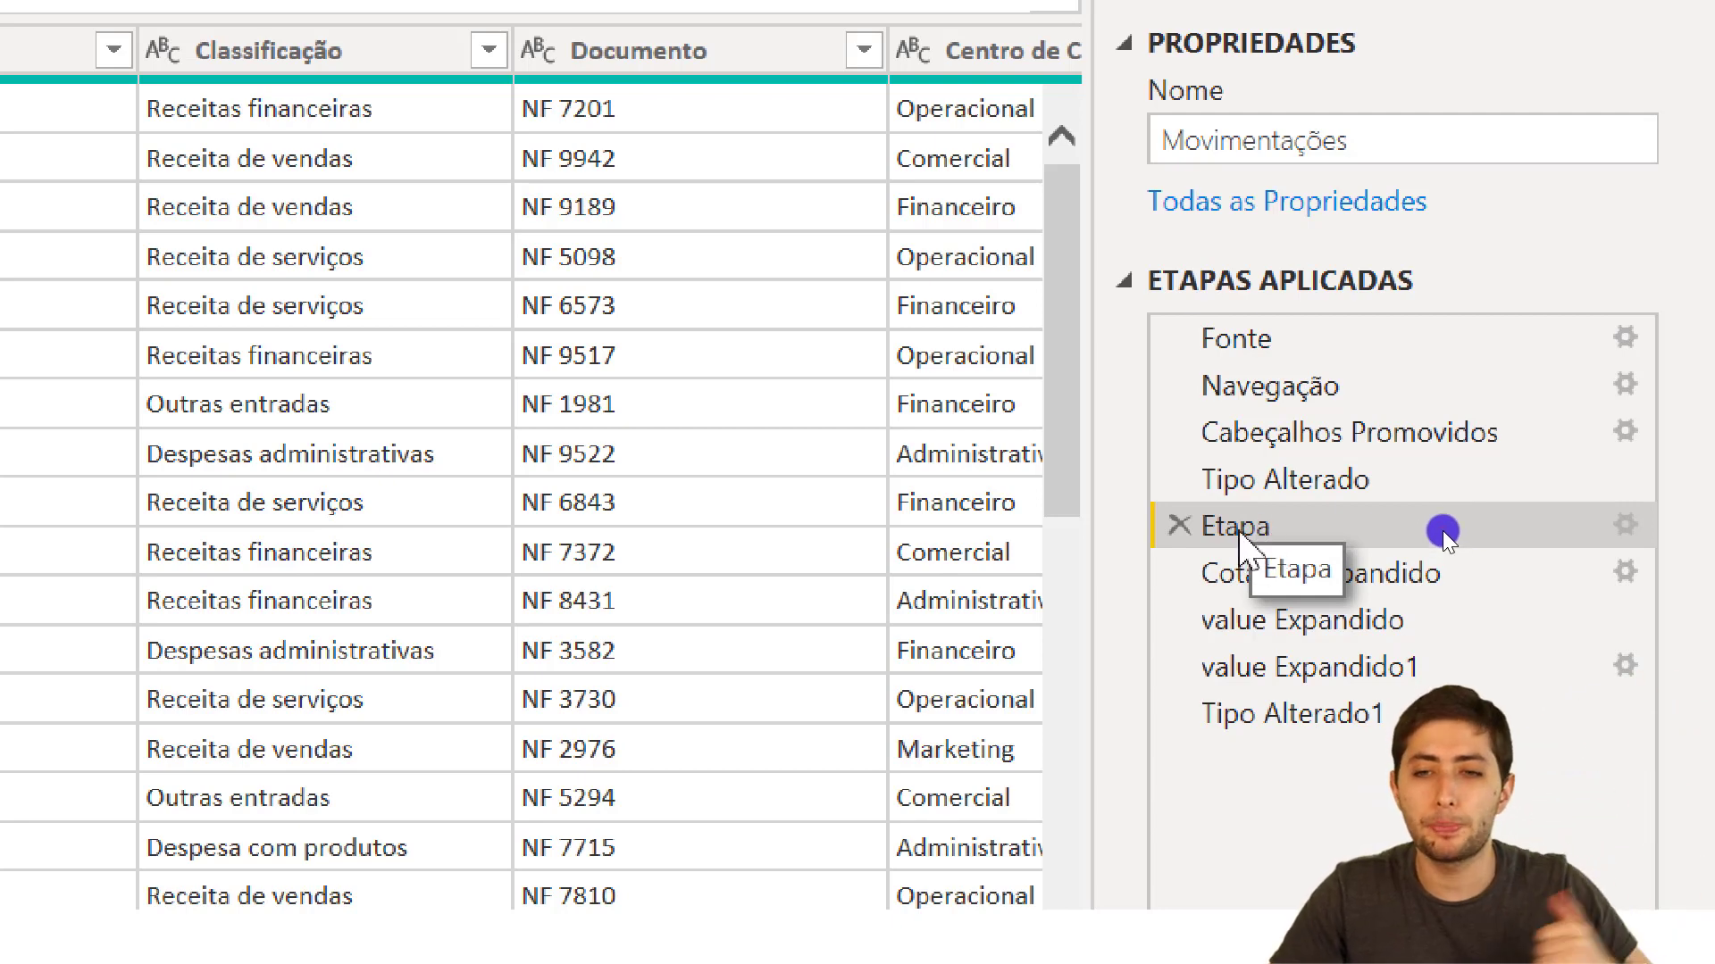
# Insert a Column From Examples step right after the Tipo Alterado step of the Movimentações query
pyautogui.click(1241, 529)
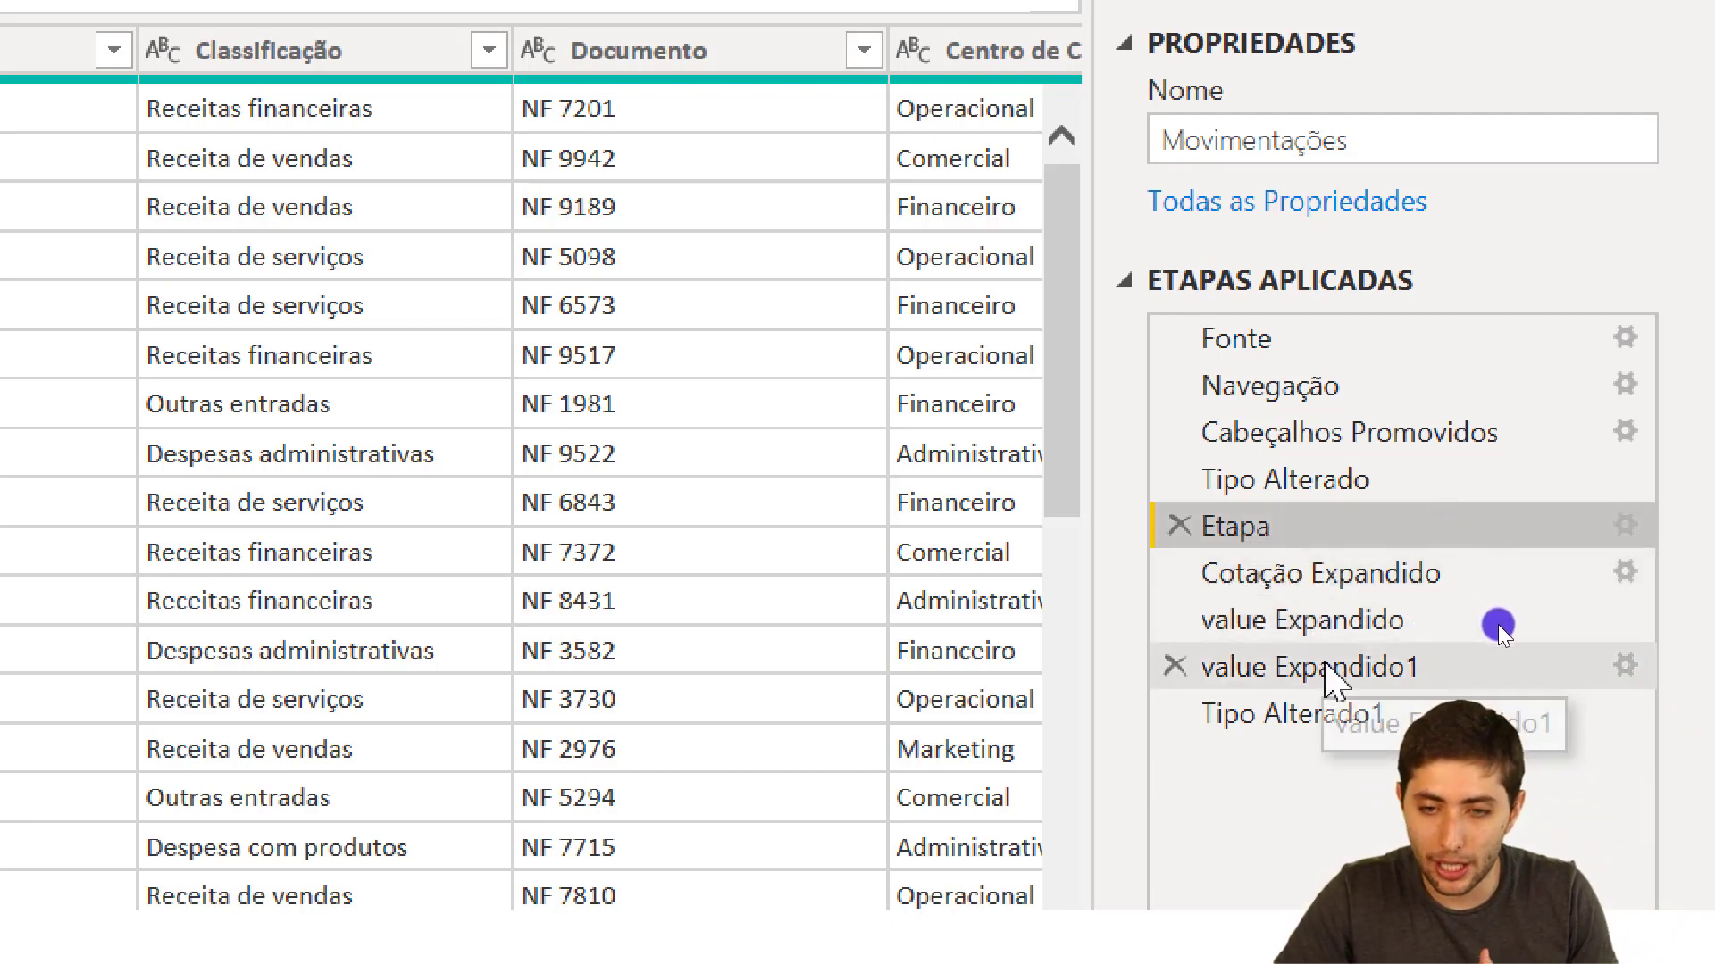
pyautogui.click(1338, 712)
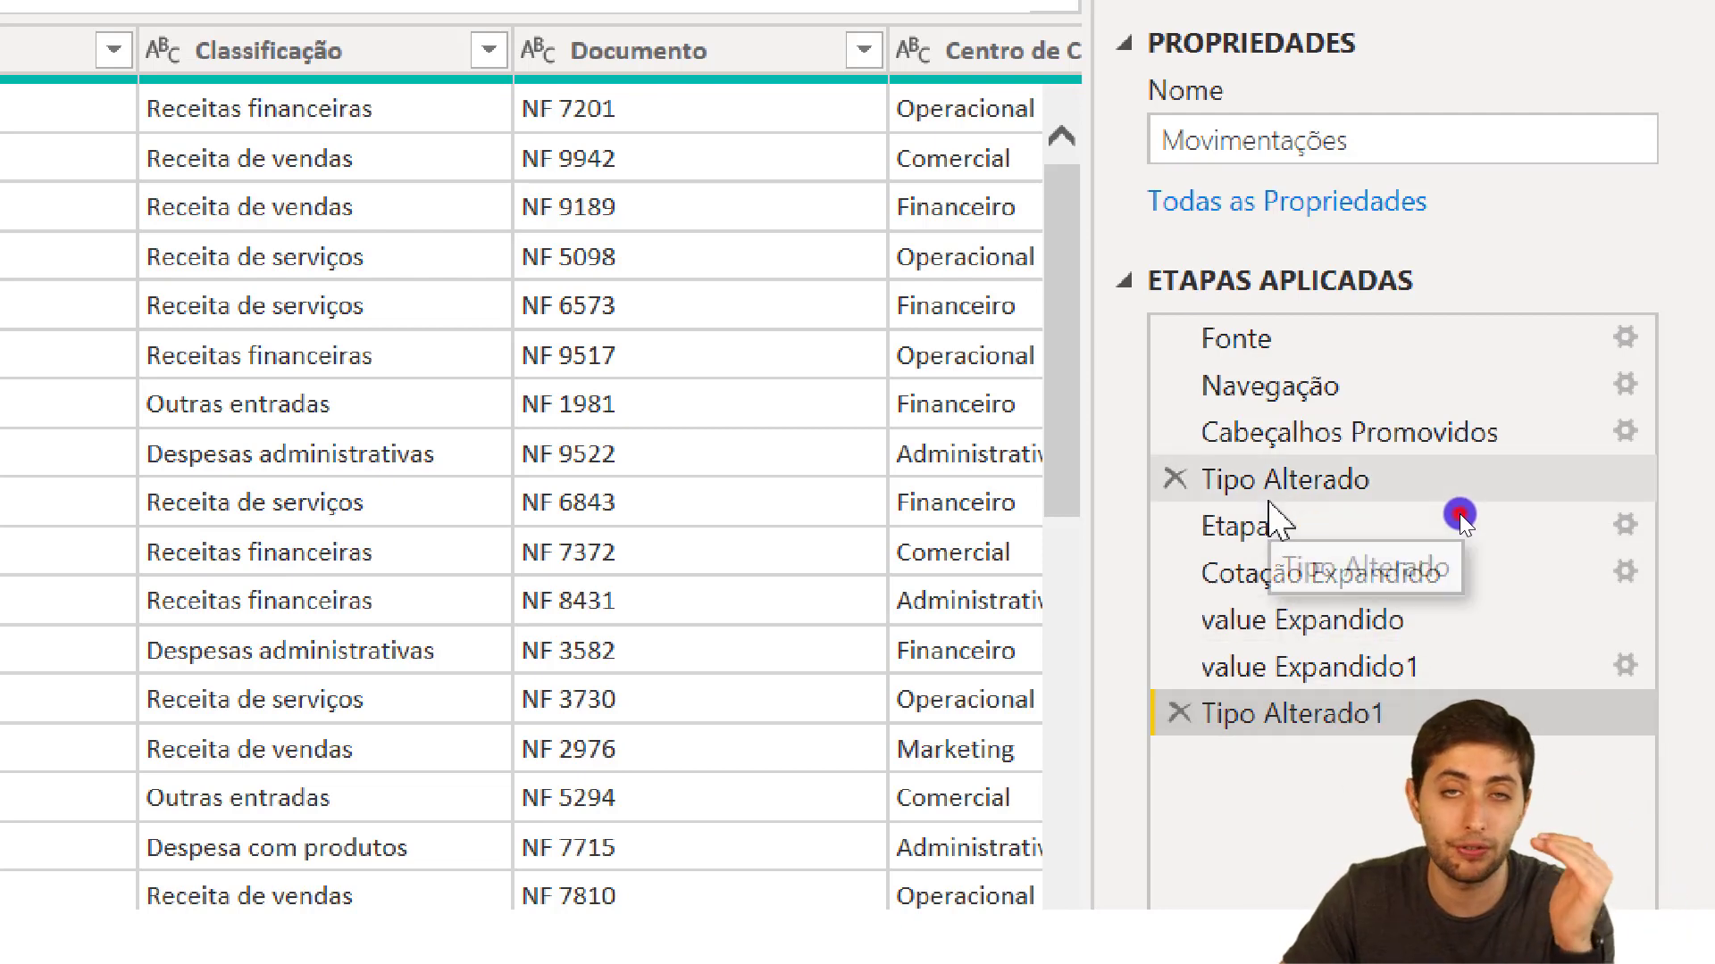
pyautogui.click(1277, 493)
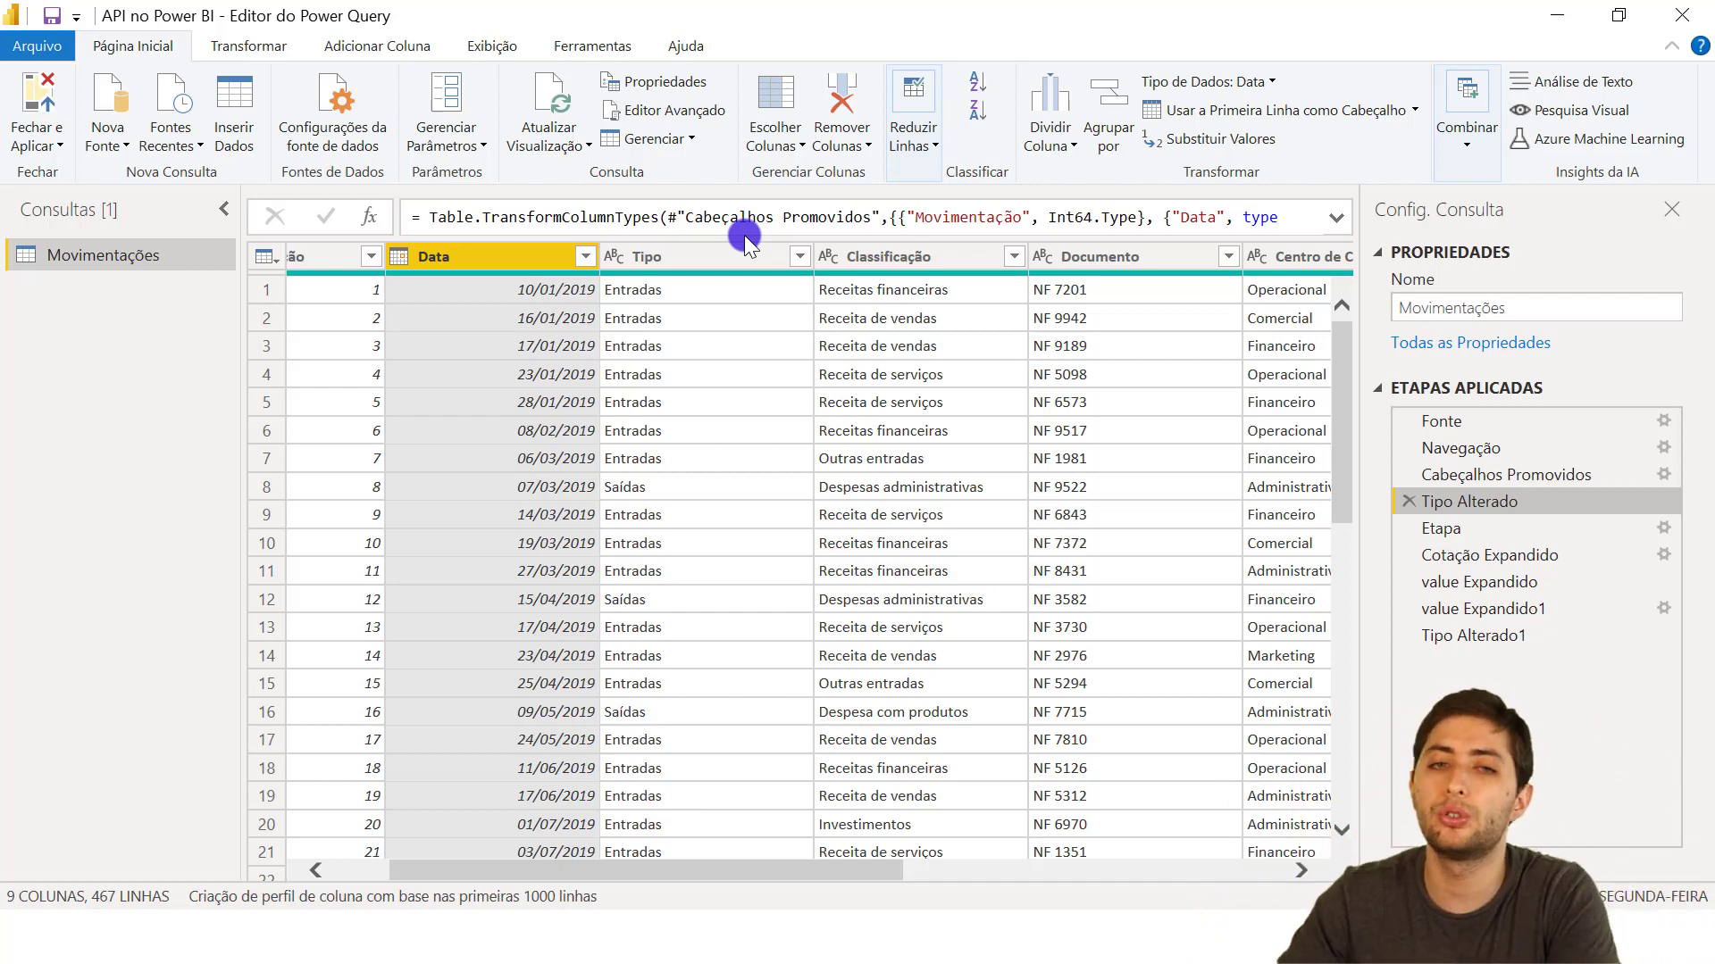
pyautogui.click(404, 44)
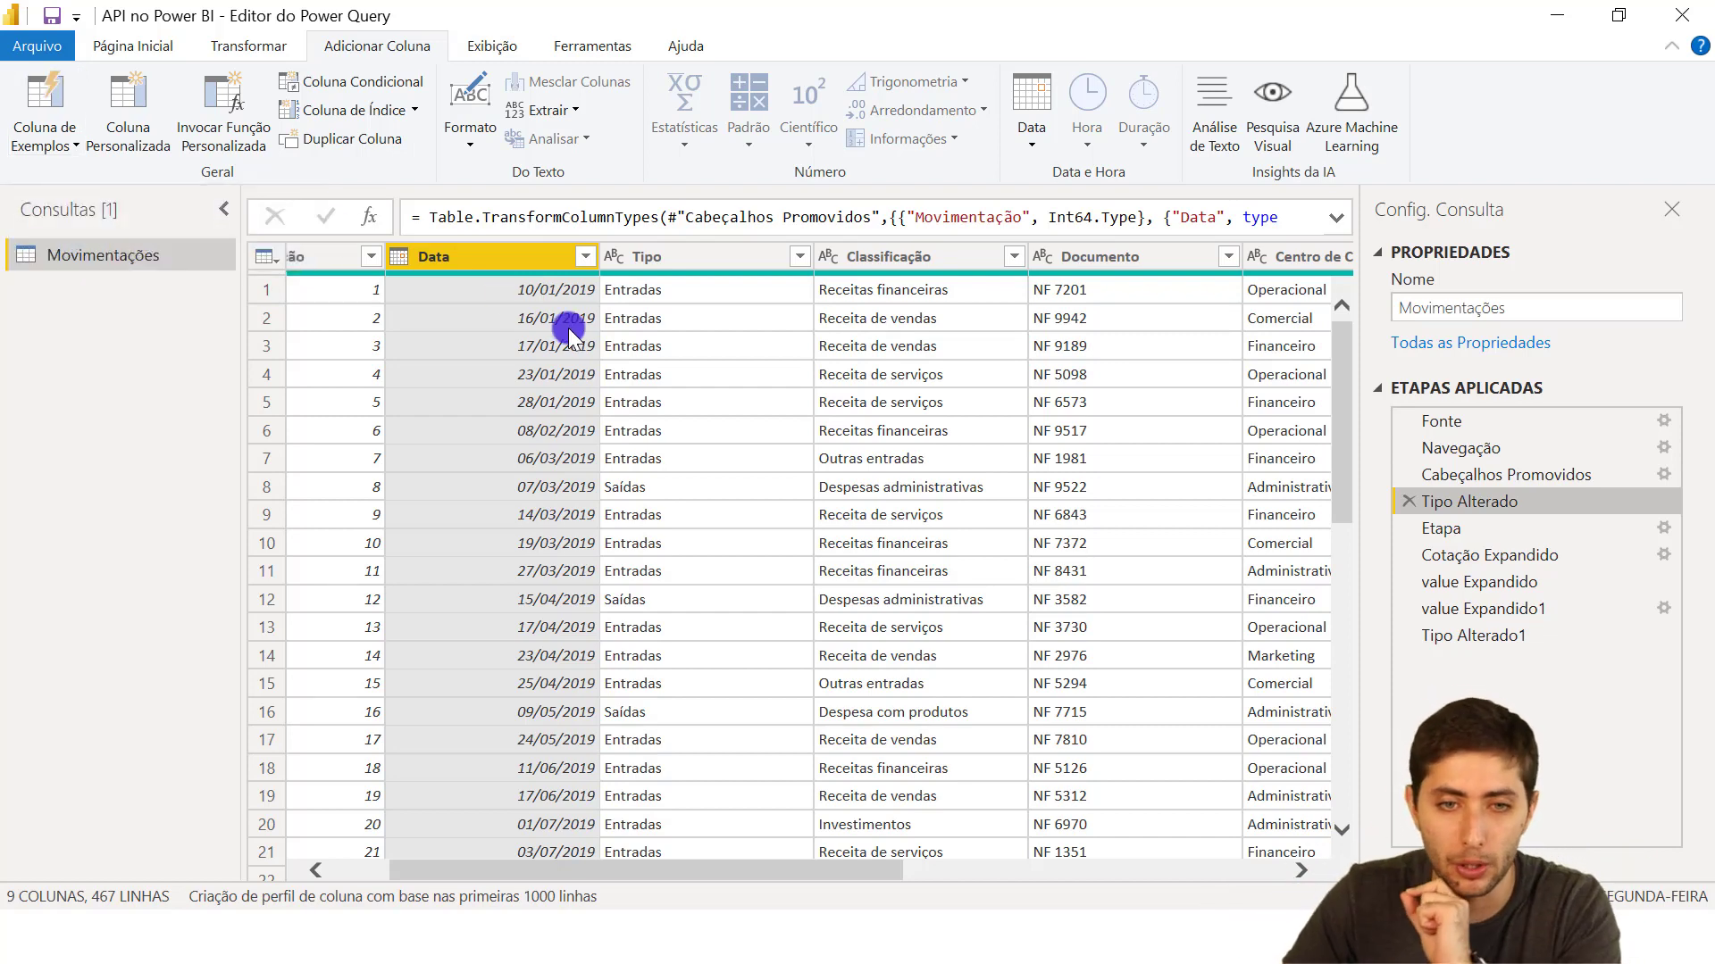
pyautogui.click(528, 288)
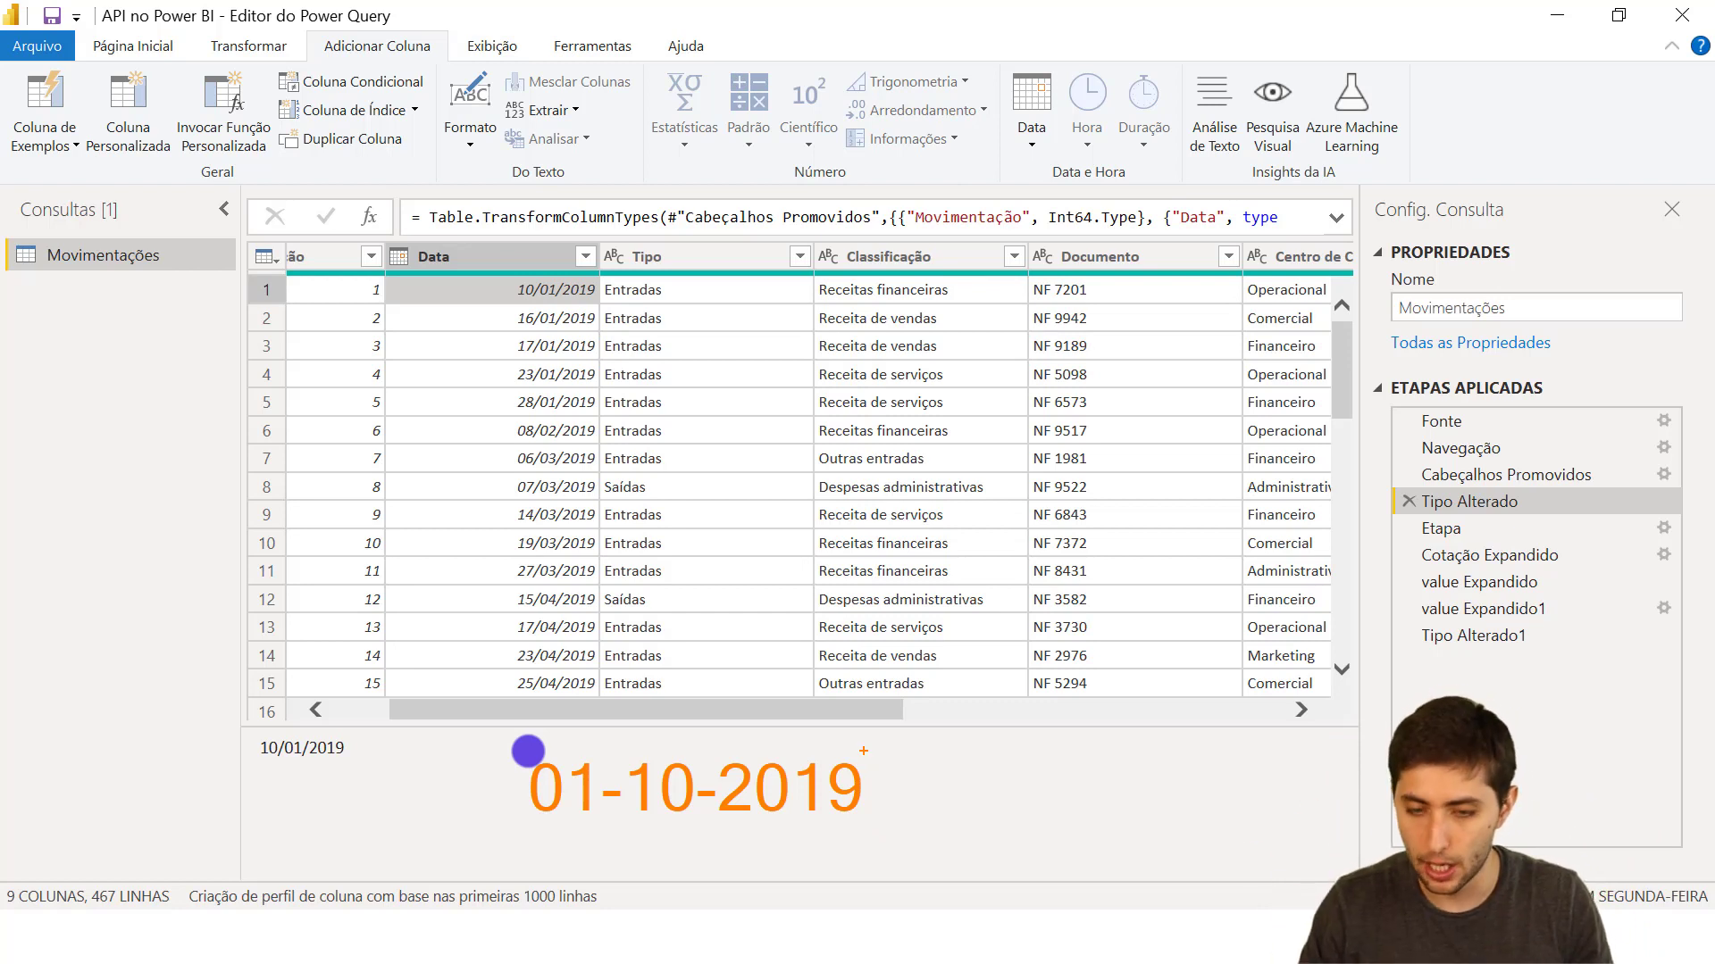
pyautogui.press('Escape')
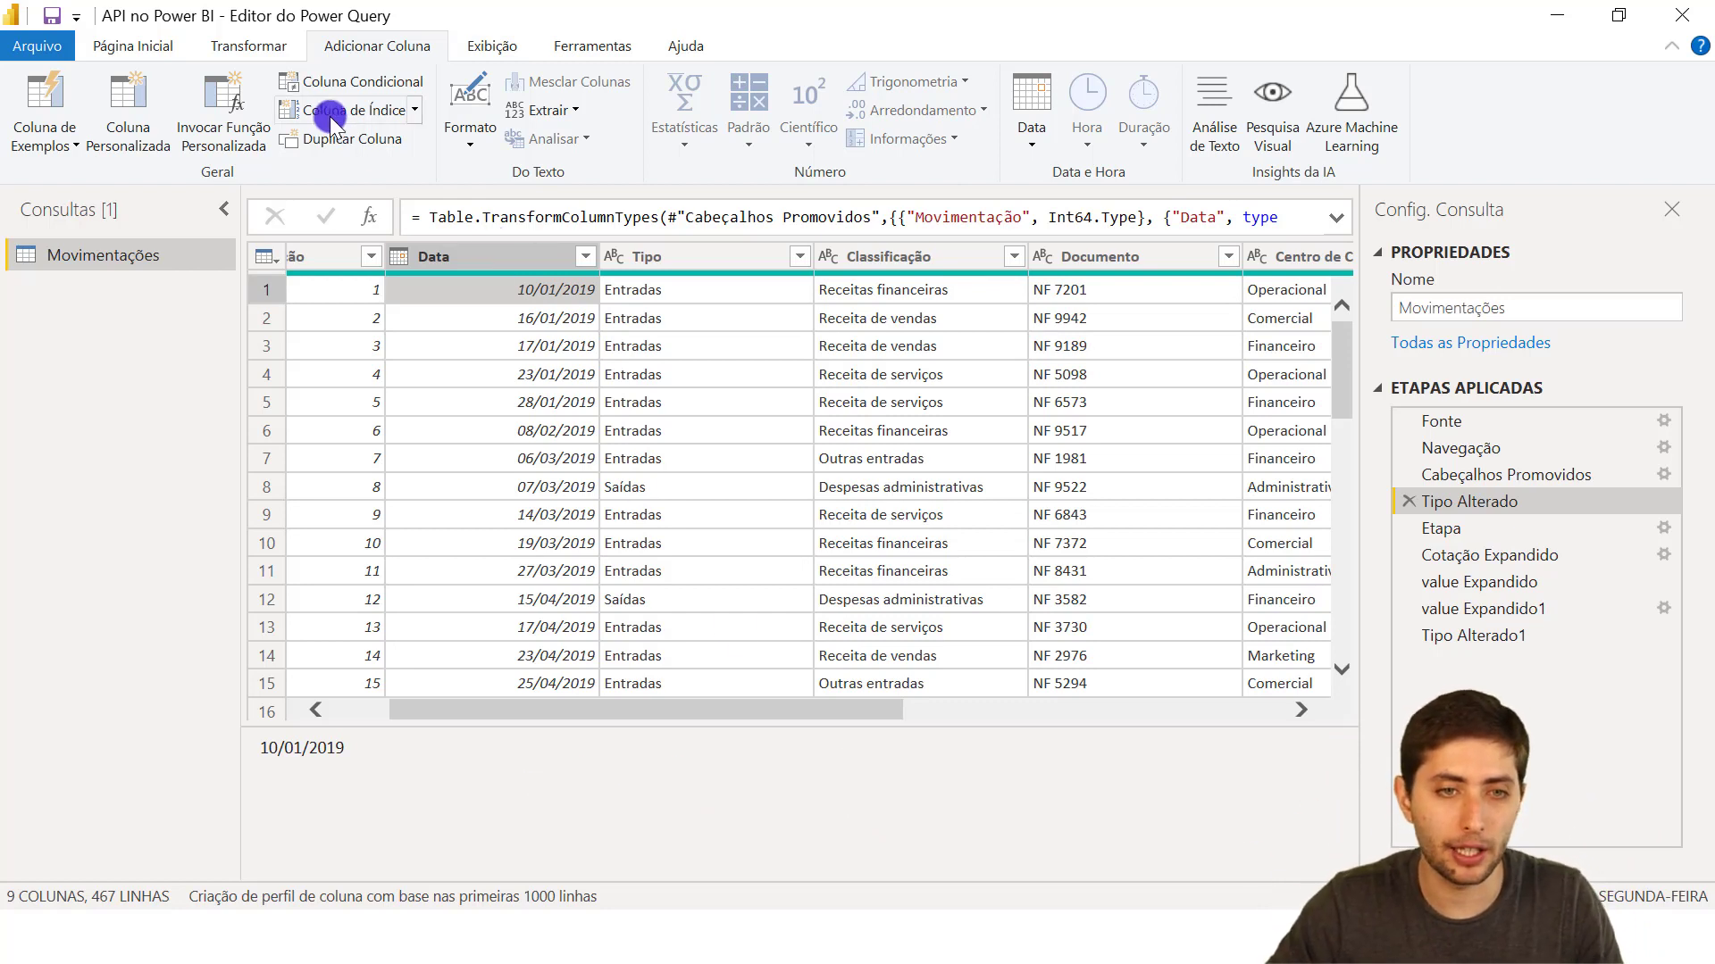
pyautogui.click(54, 93)
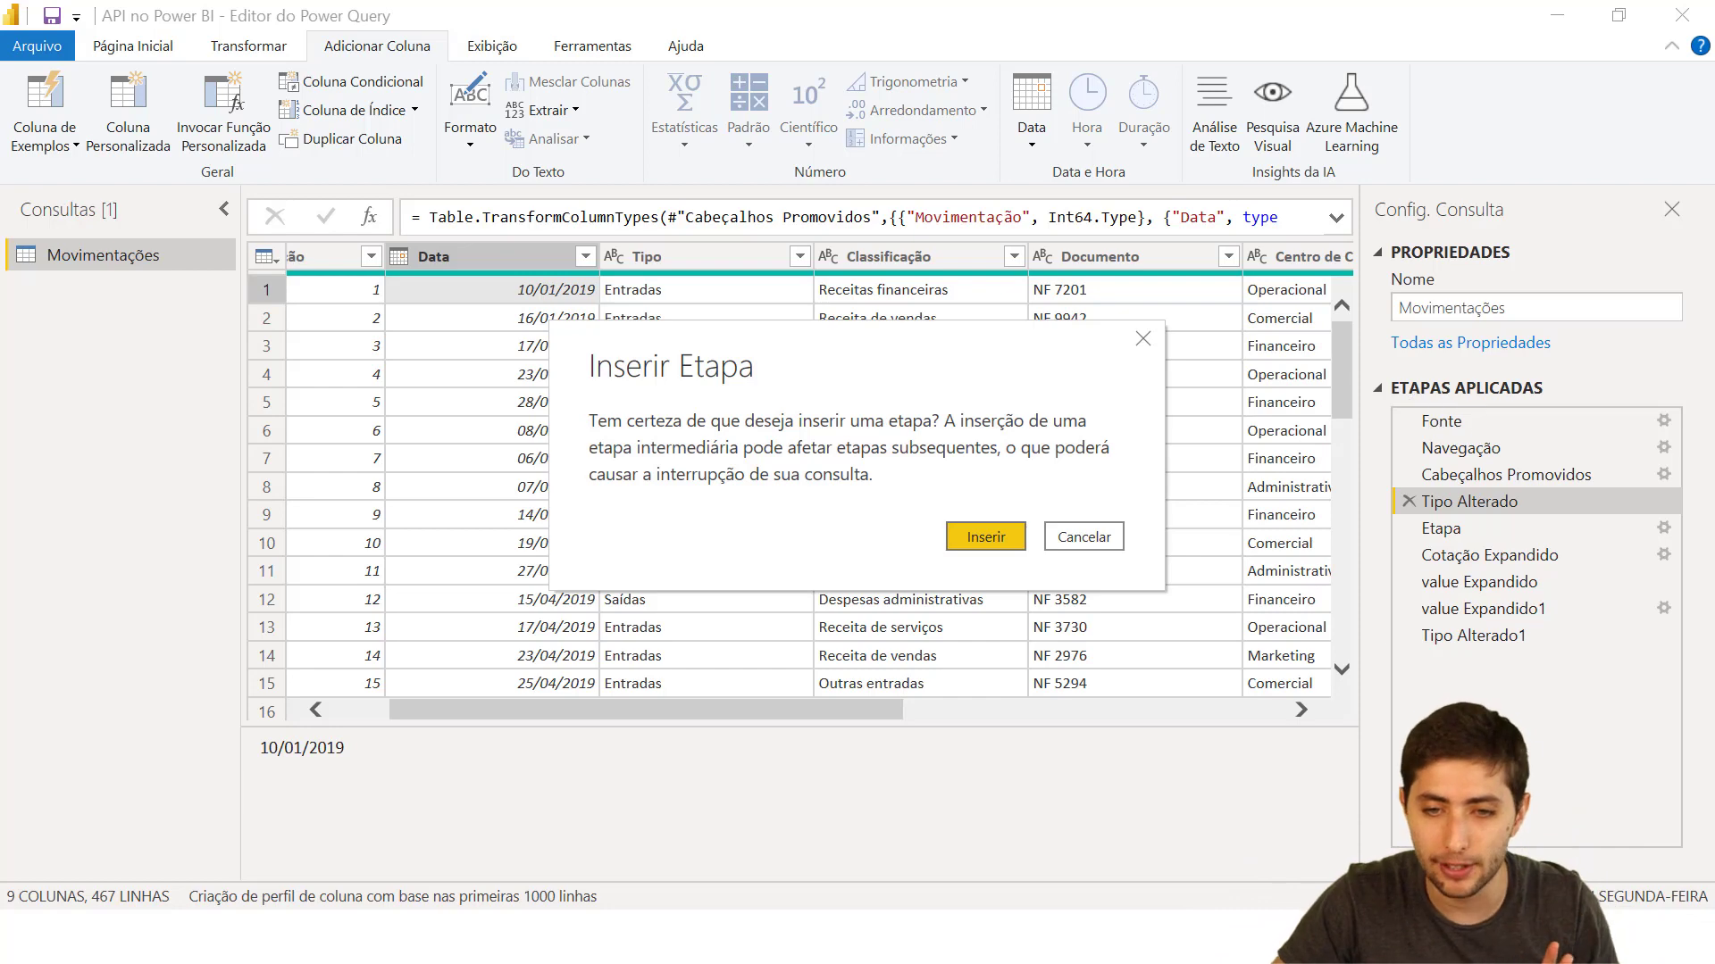
pyautogui.click(1008, 536)
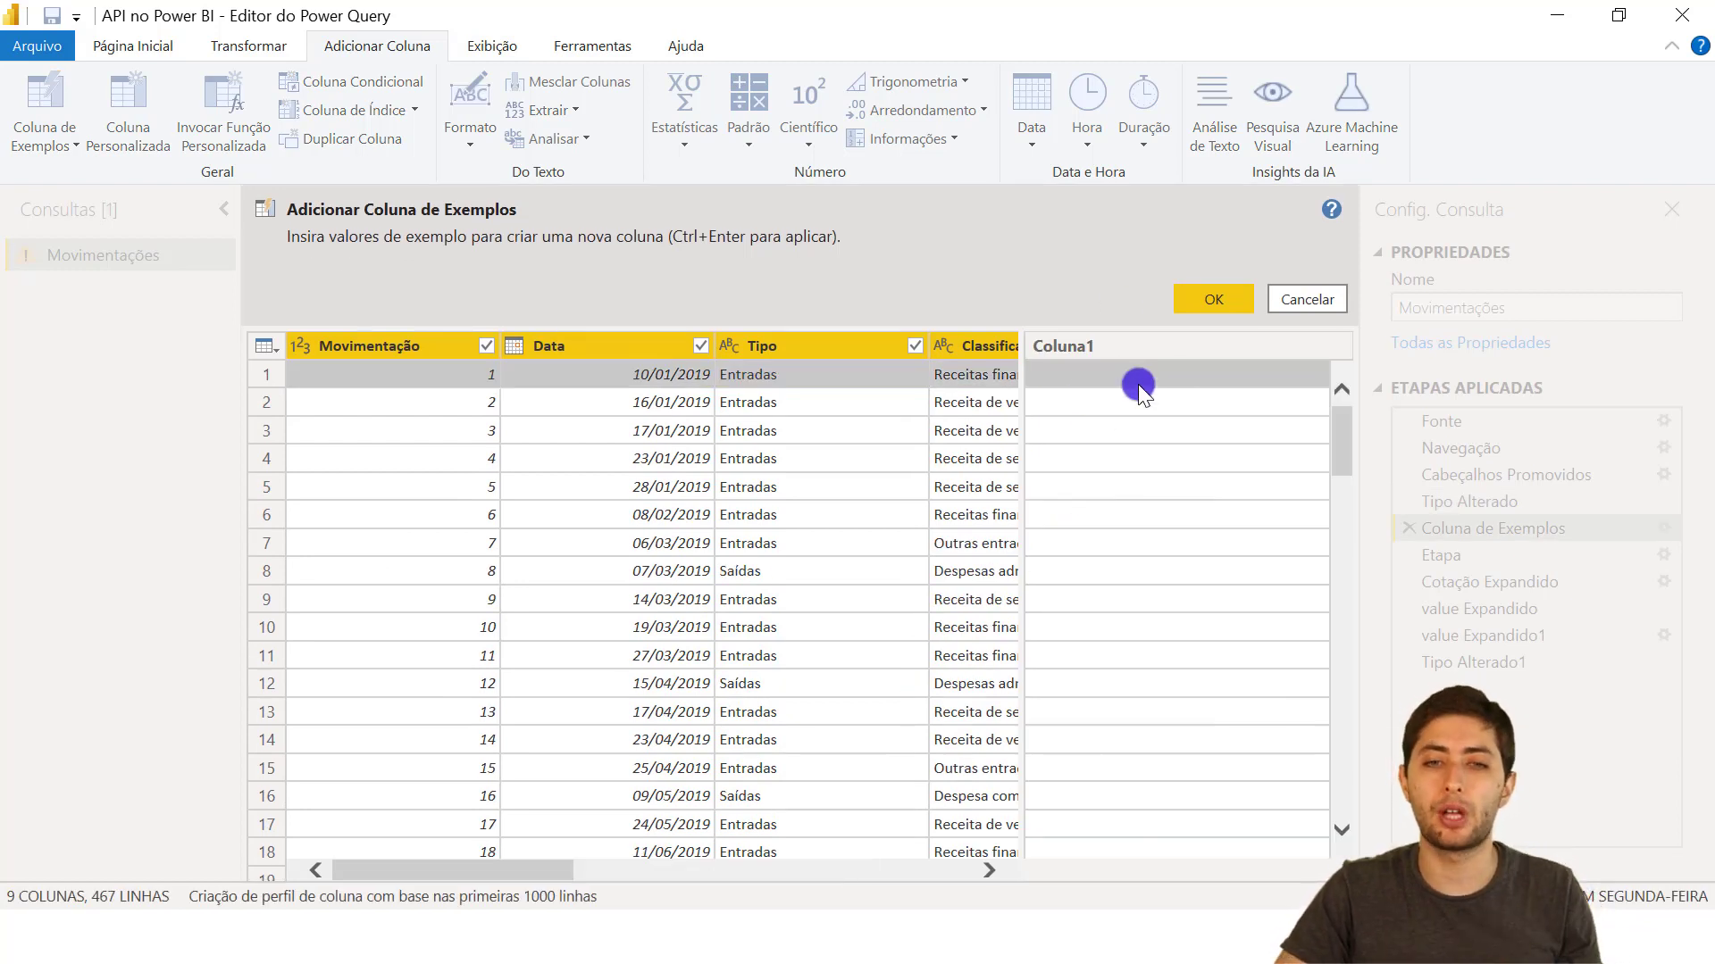
# Enter 01-10-2019 as the example value for row 1 of the new column
pyautogui.click(1068, 367)
pyautogui.write('01')
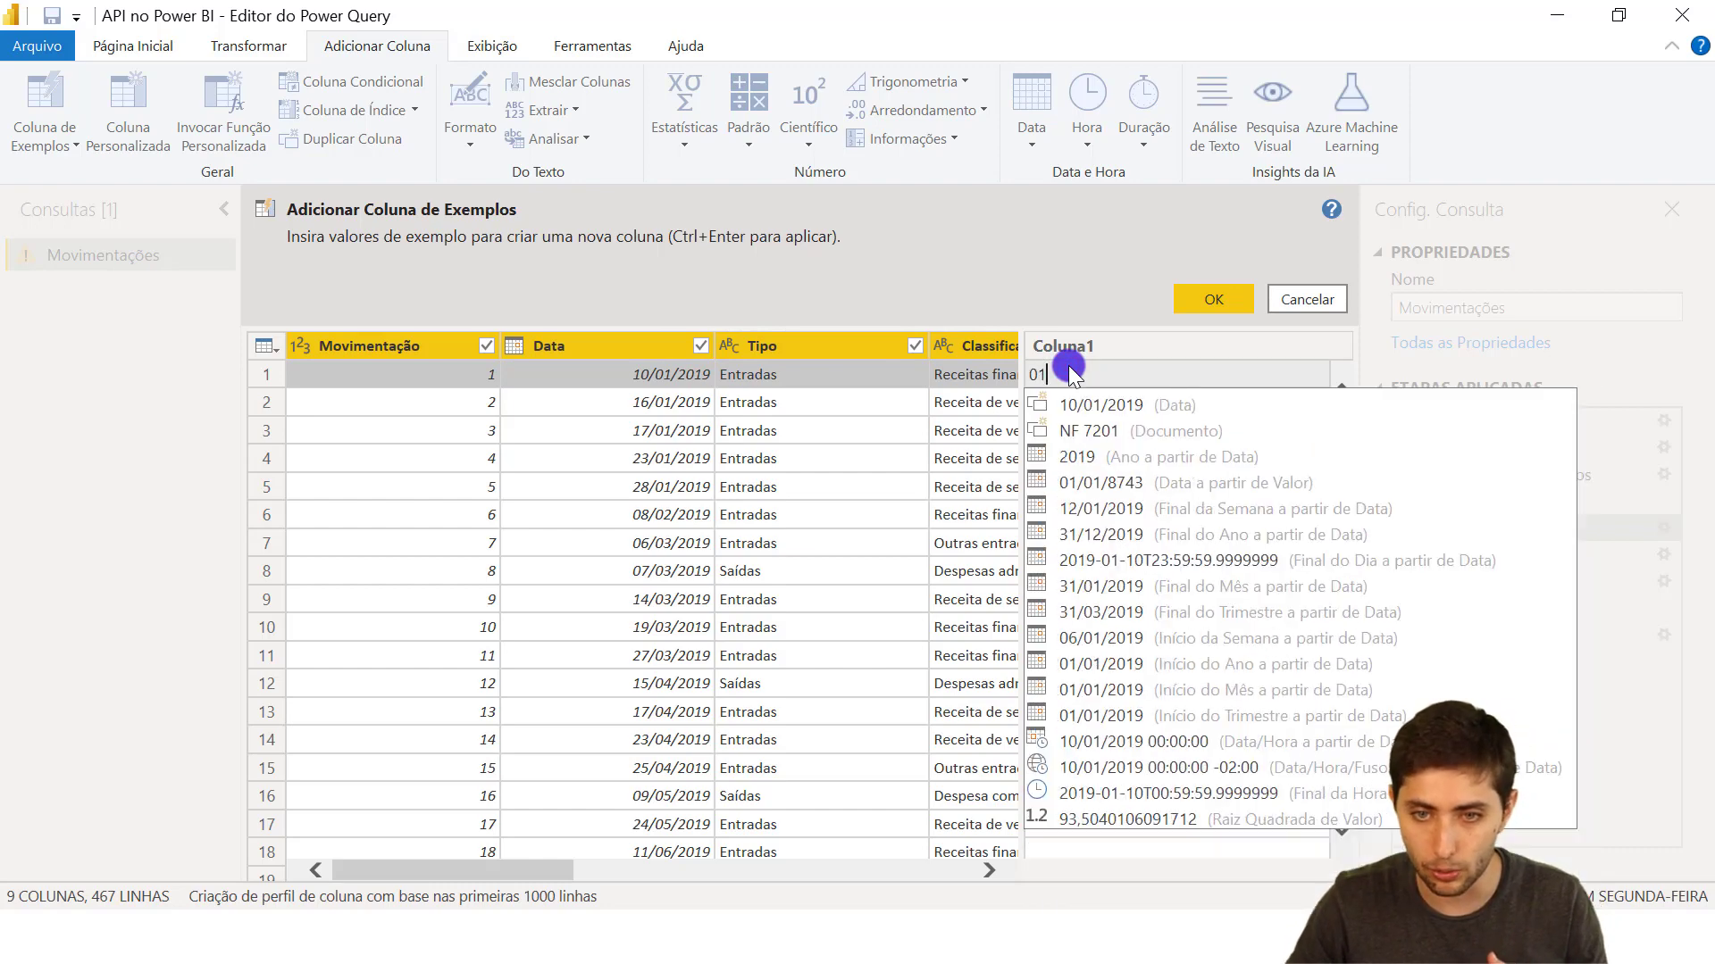
pyautogui.write('-10-2019')
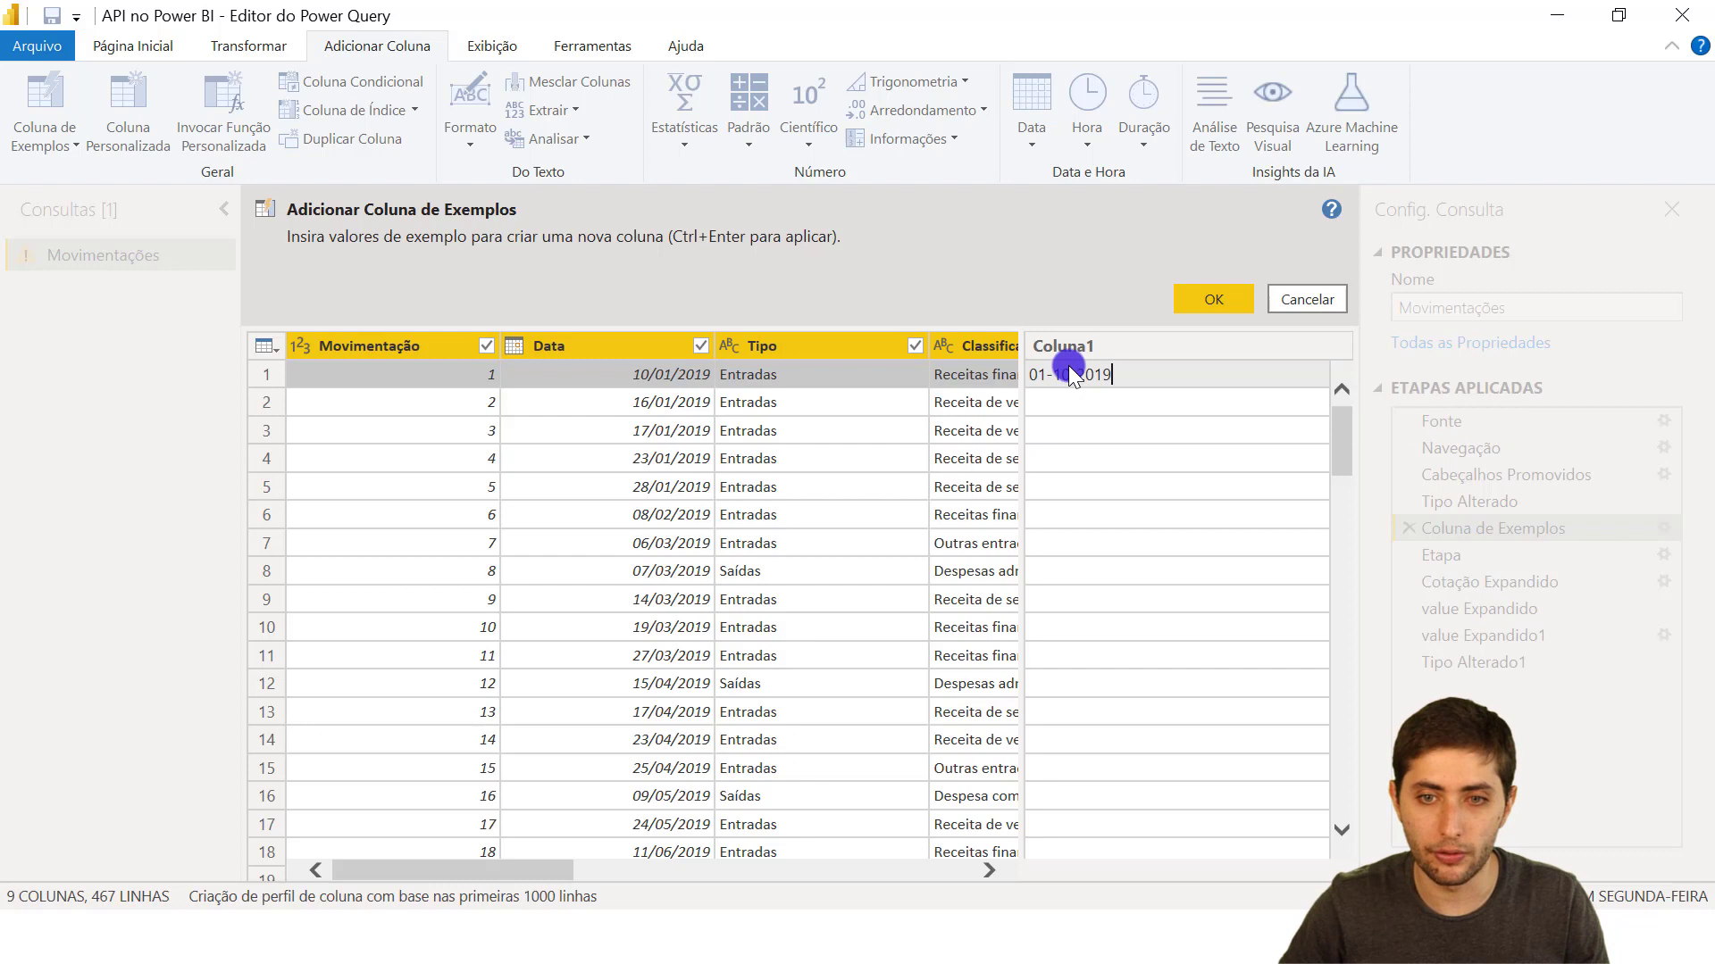
pyautogui.press('Return')
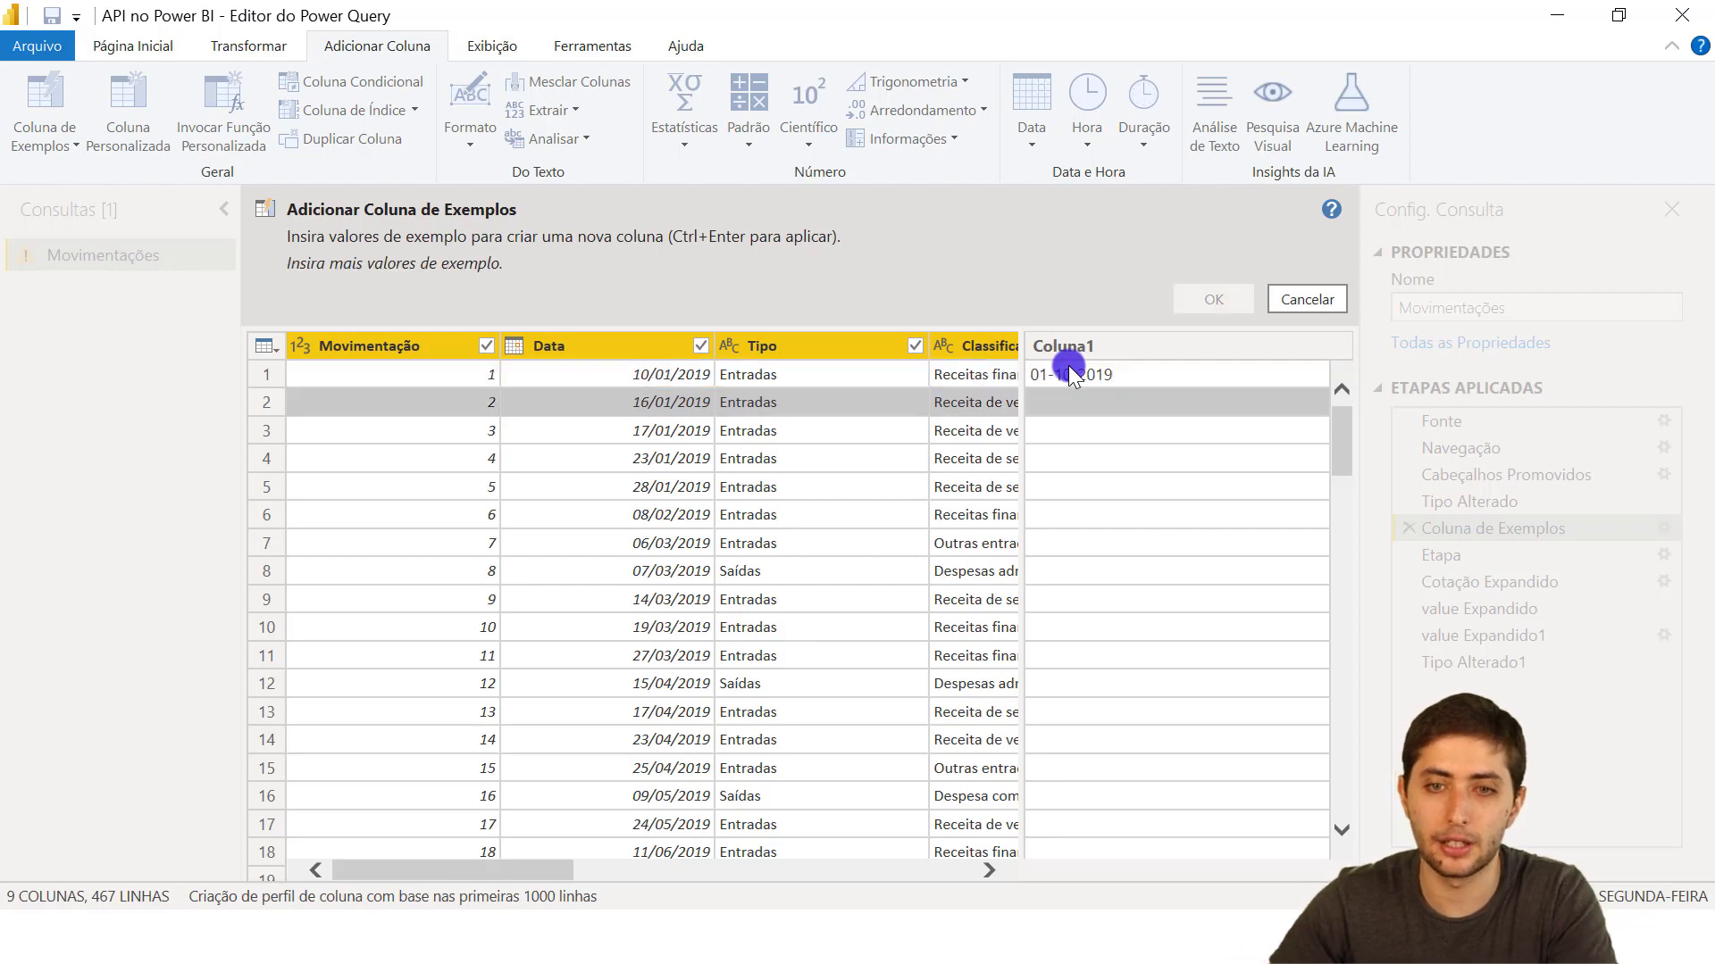
pyautogui.click(1122, 435)
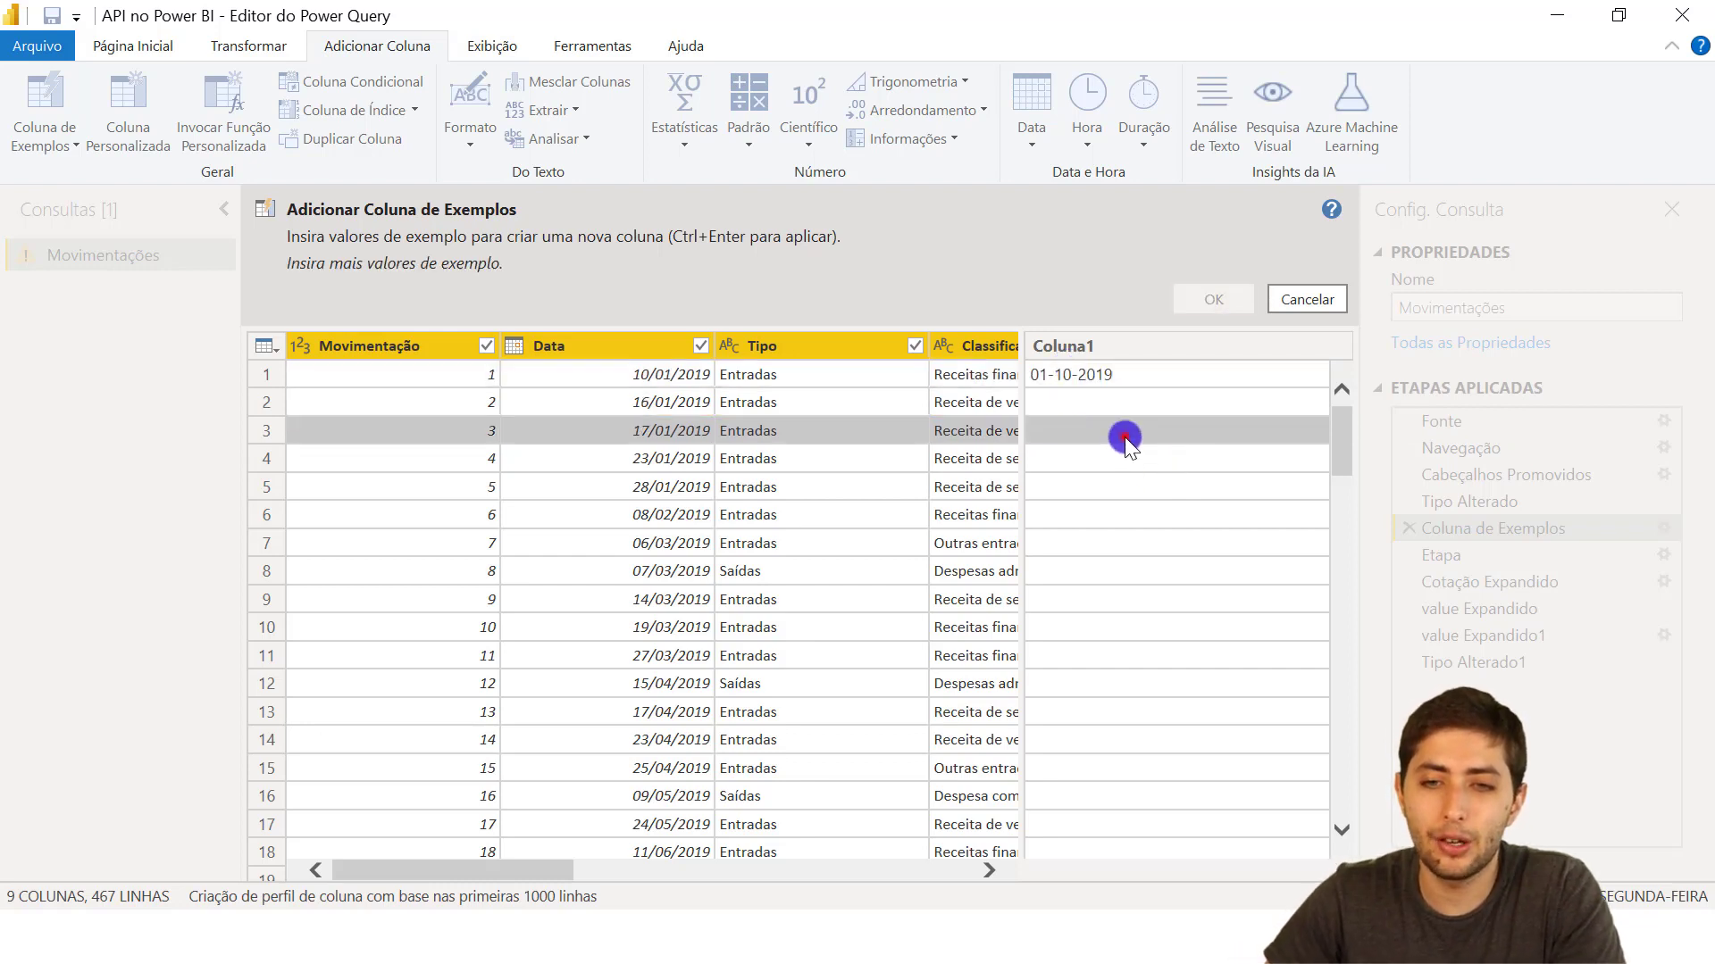
pyautogui.click(1127, 482)
pyautogui.click(1139, 536)
pyautogui.click(1142, 596)
pyautogui.click(1090, 426)
pyautogui.click(1117, 516)
pyautogui.click(1116, 572)
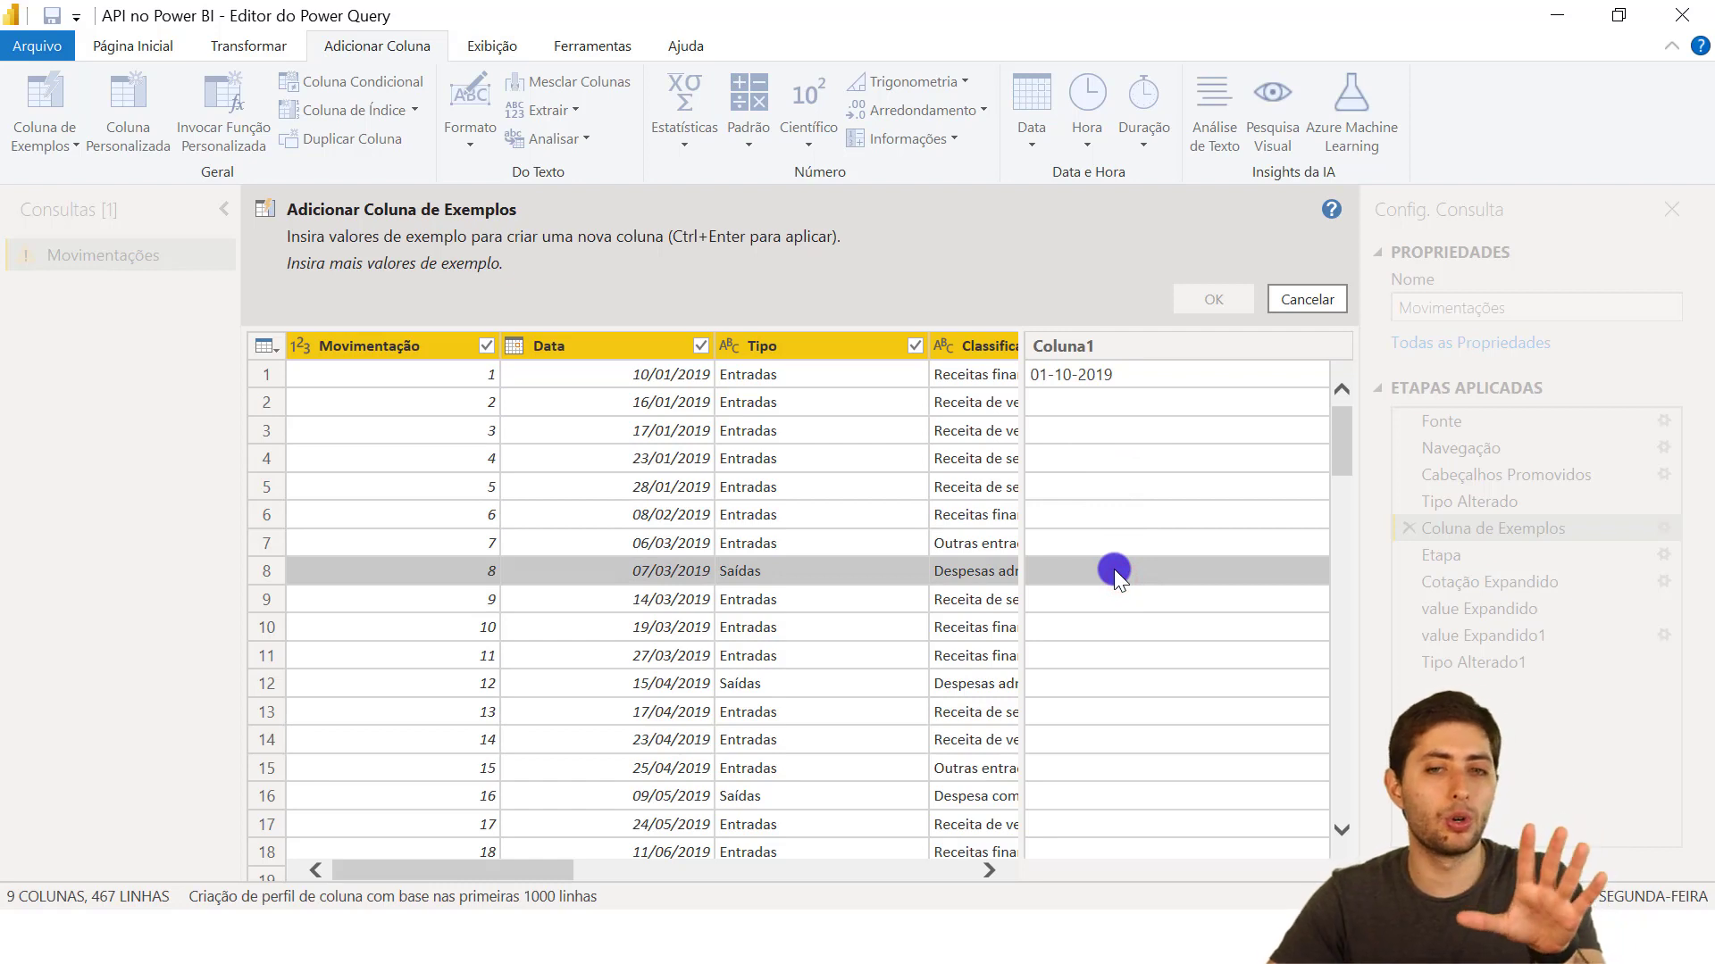
# Enter 01-16-2019 as the example value for row 2 of the new column
pyautogui.click(1091, 398)
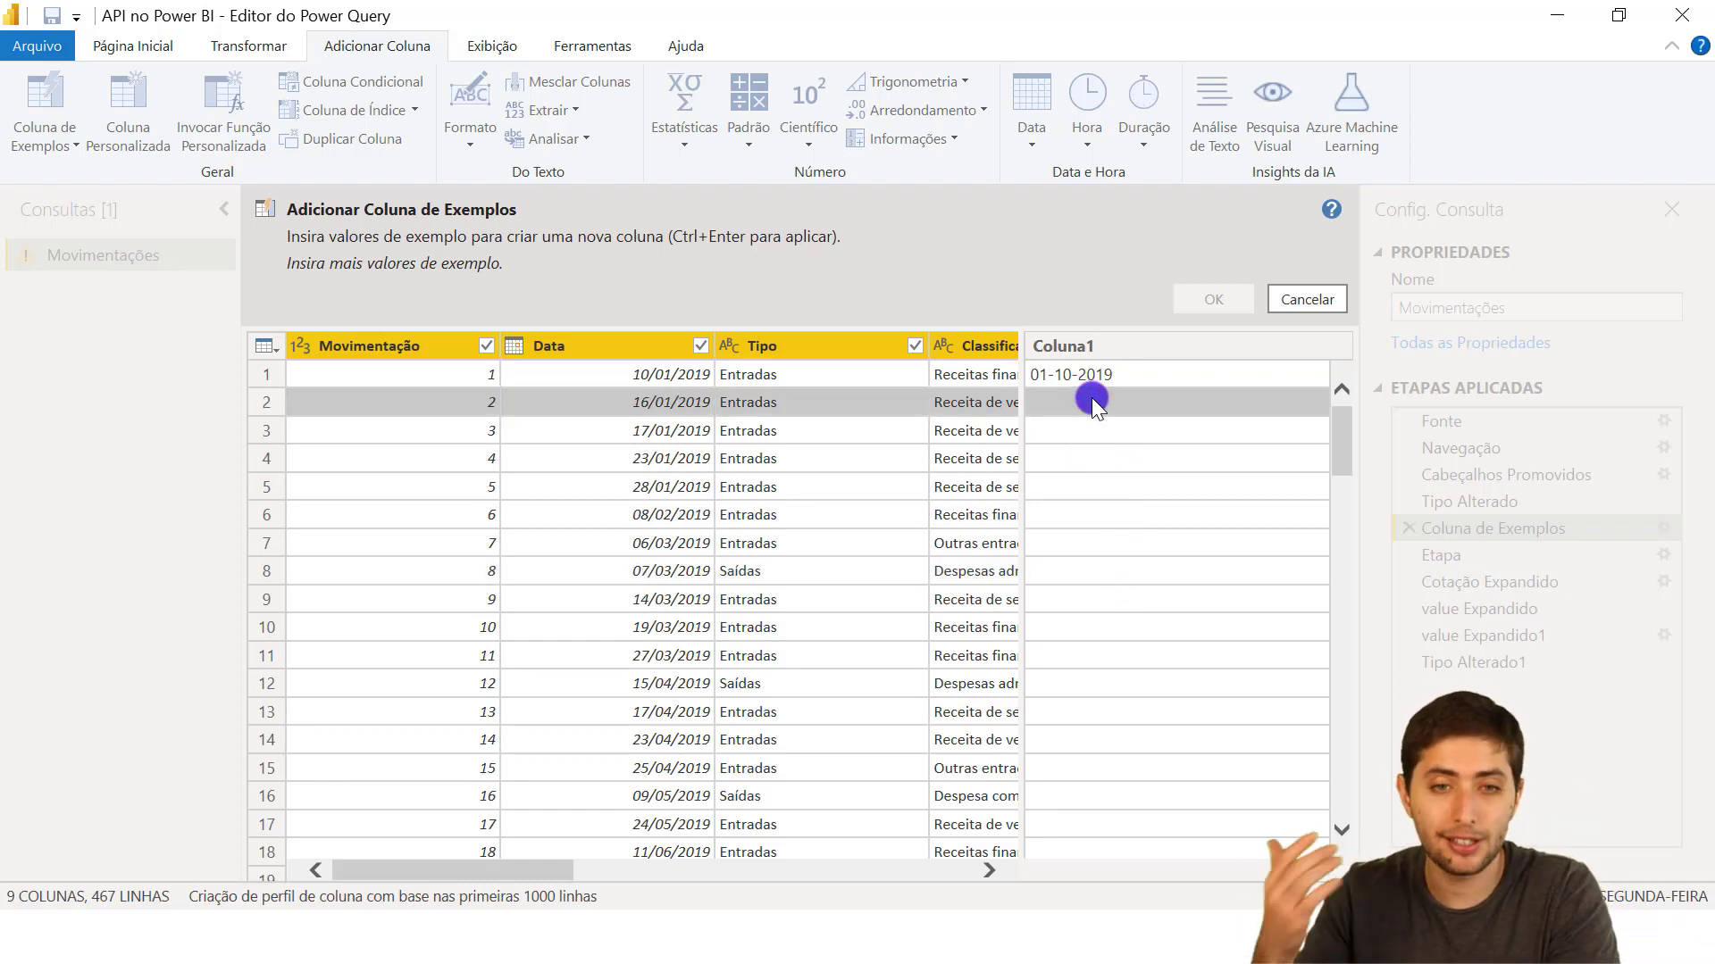
pyautogui.write('01')
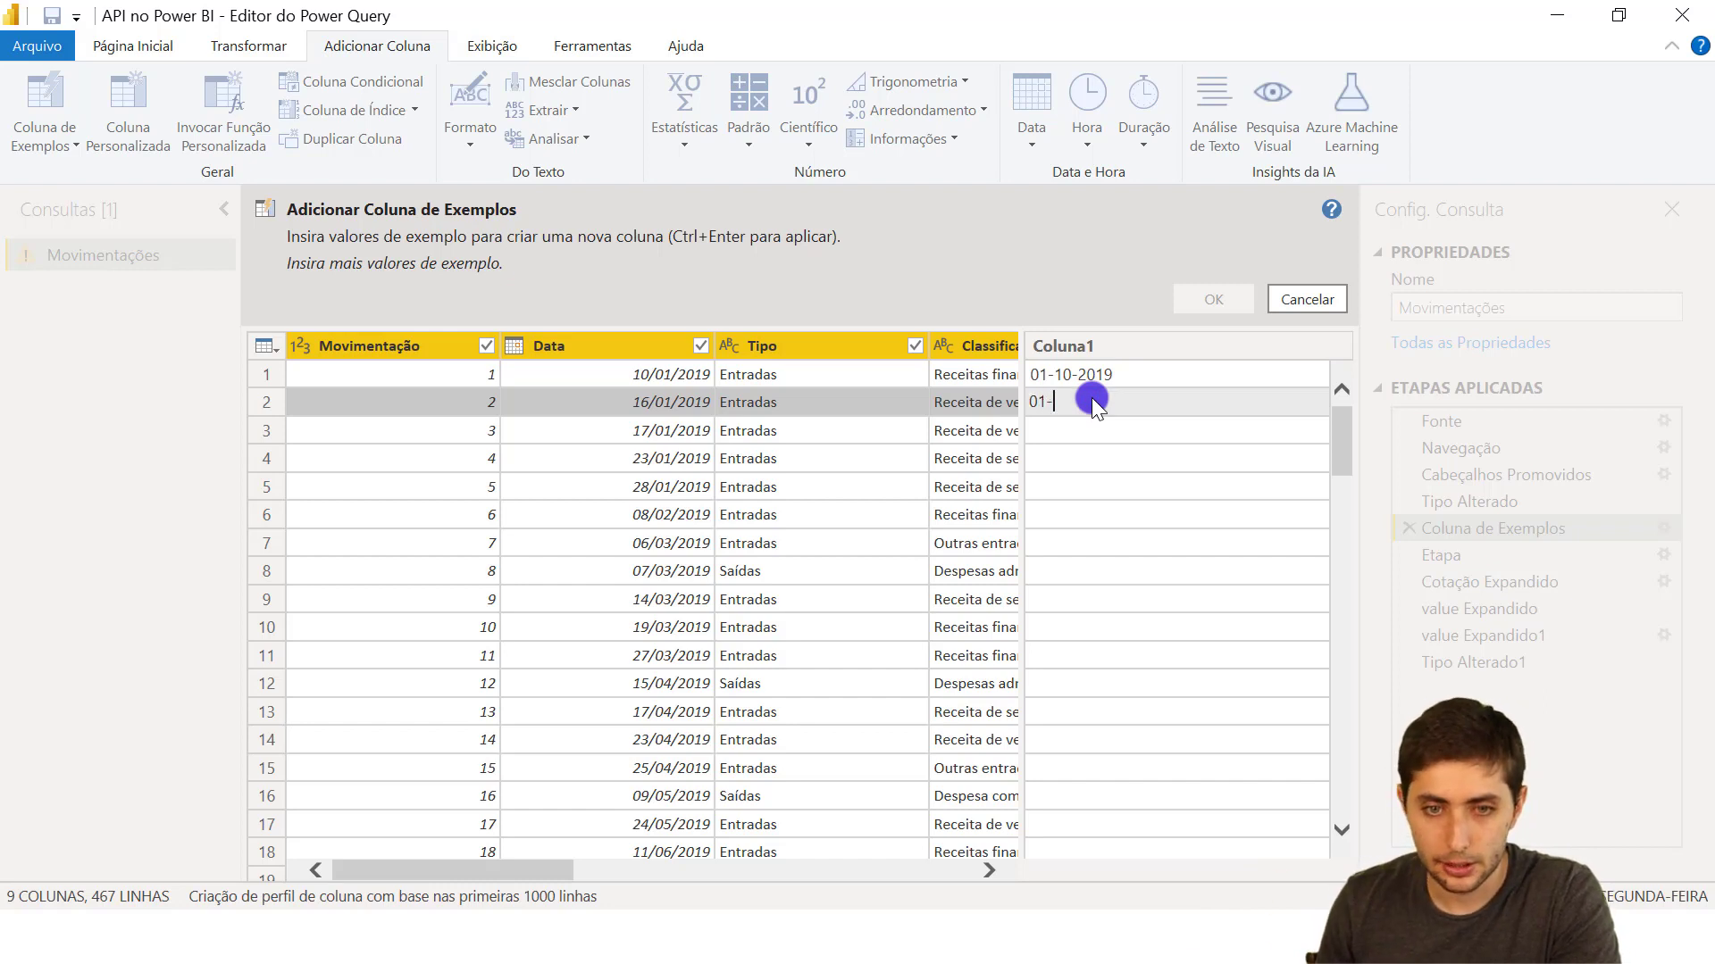
pyautogui.write('-16-2019')
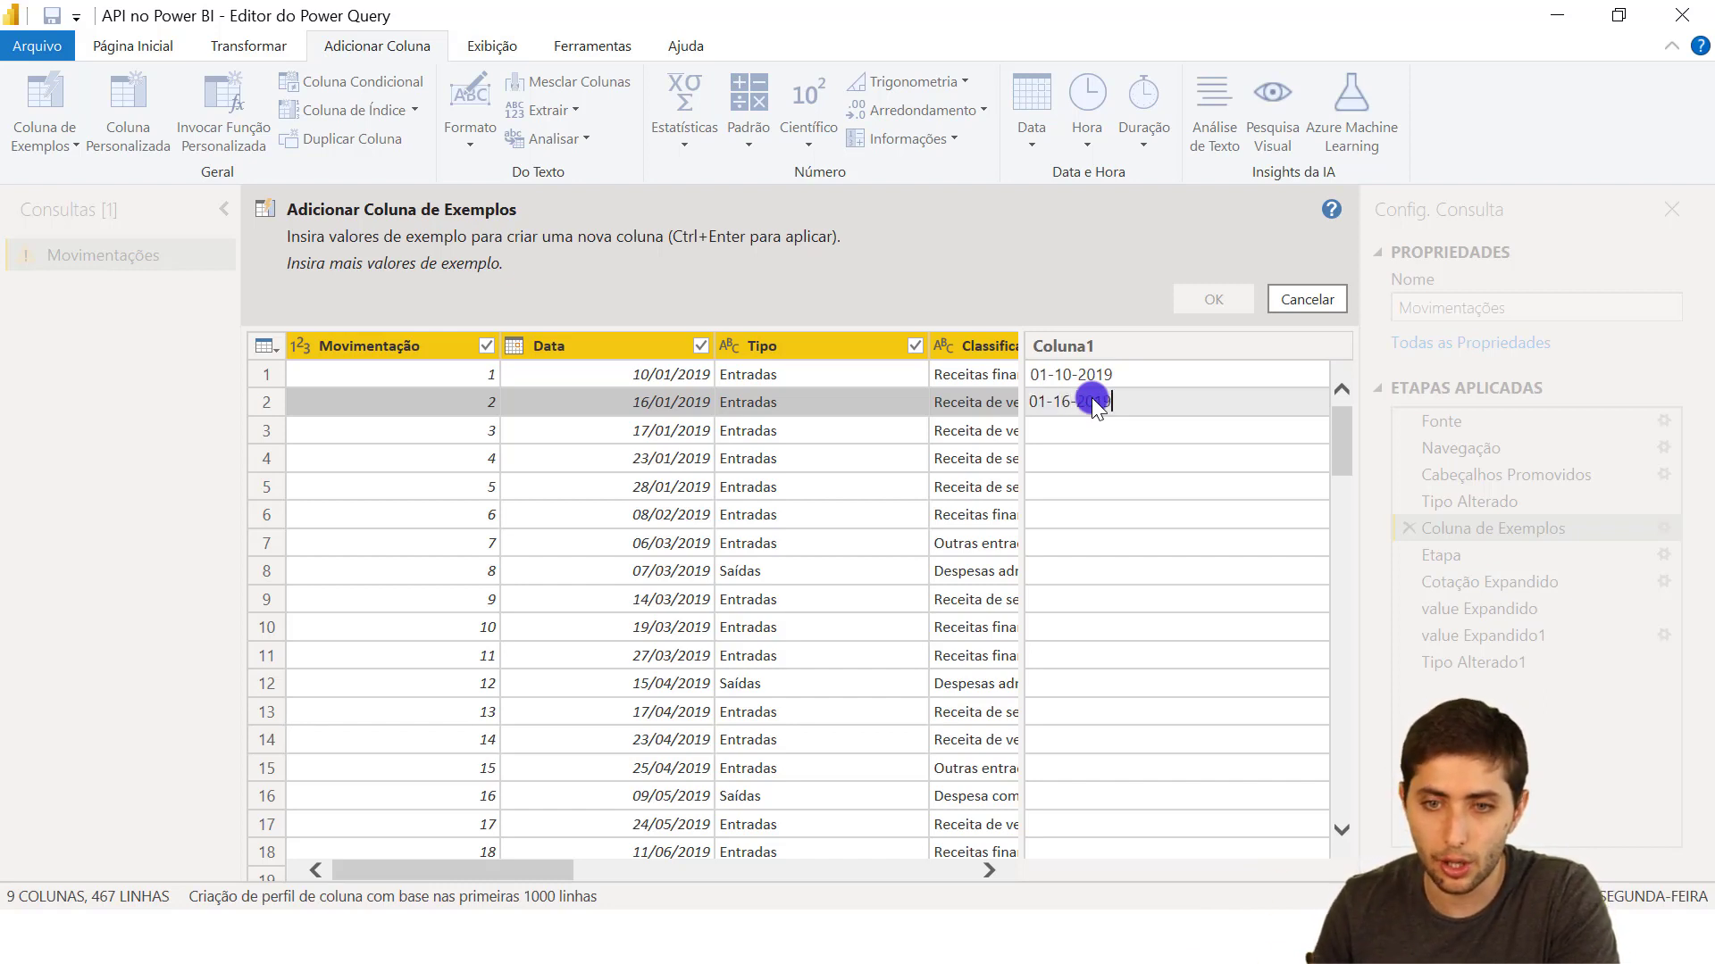
pyautogui.press('Return')
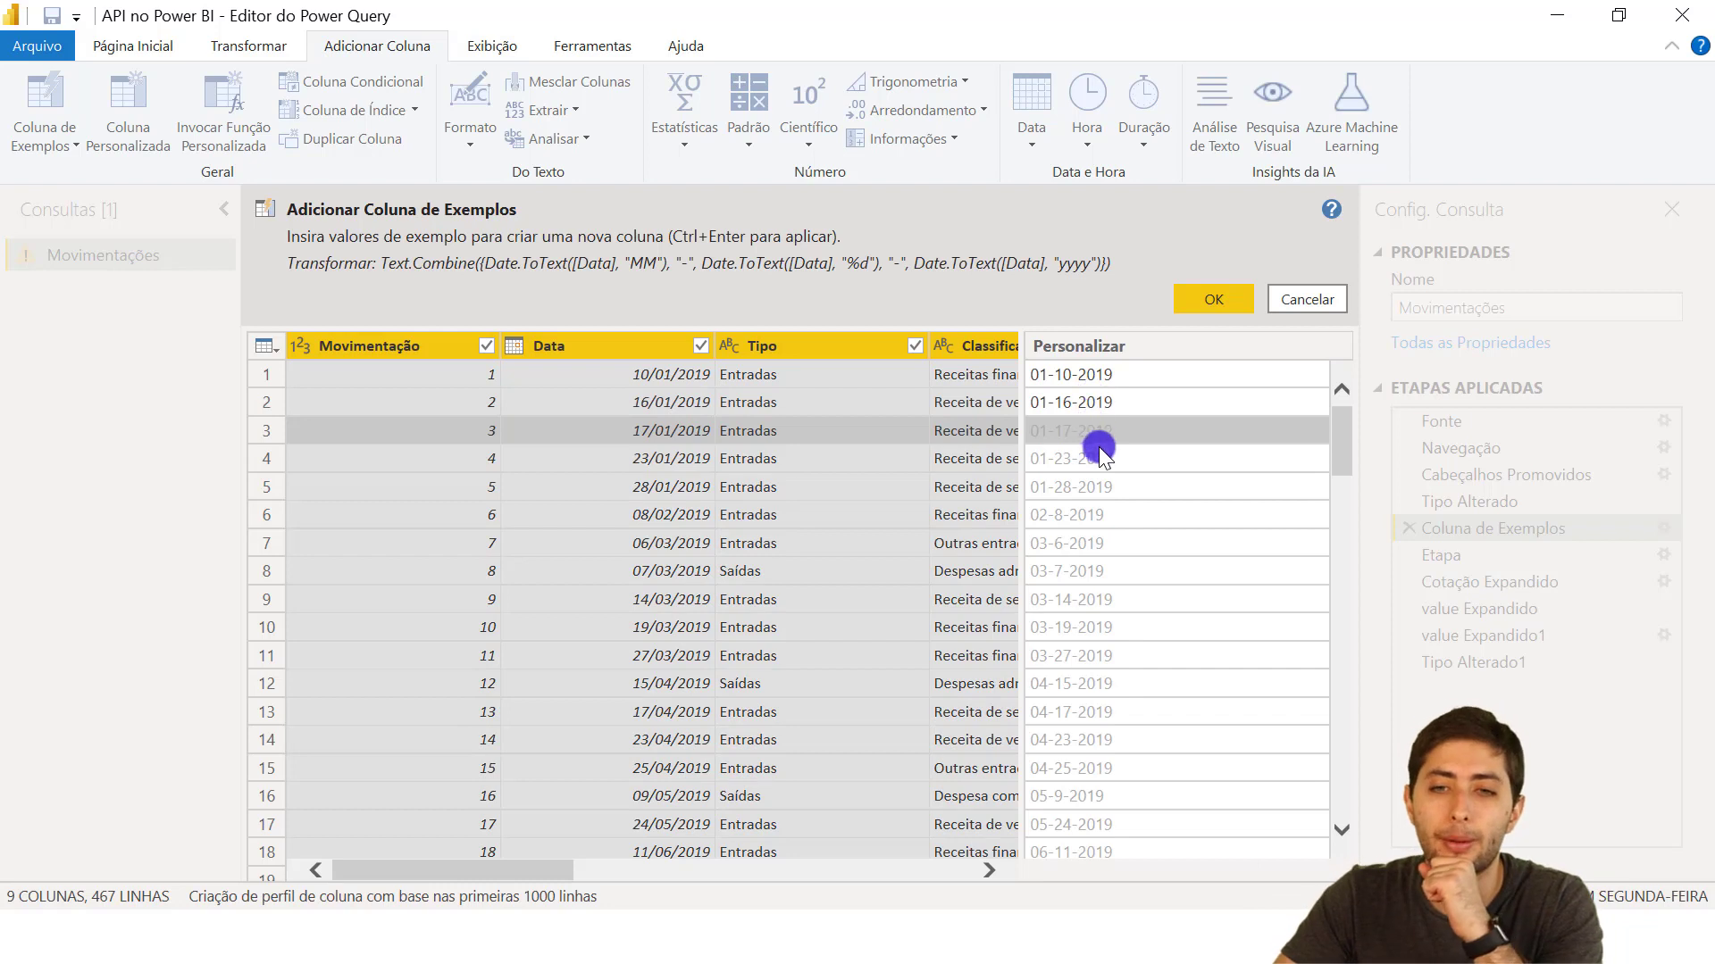
# Examine the suggested dates in the following rows against the Data column, especially the single-digit days in rows 6 to 8
pyautogui.click(1106, 472)
pyautogui.click(1122, 498)
pyautogui.click(1135, 525)
pyautogui.click(1164, 576)
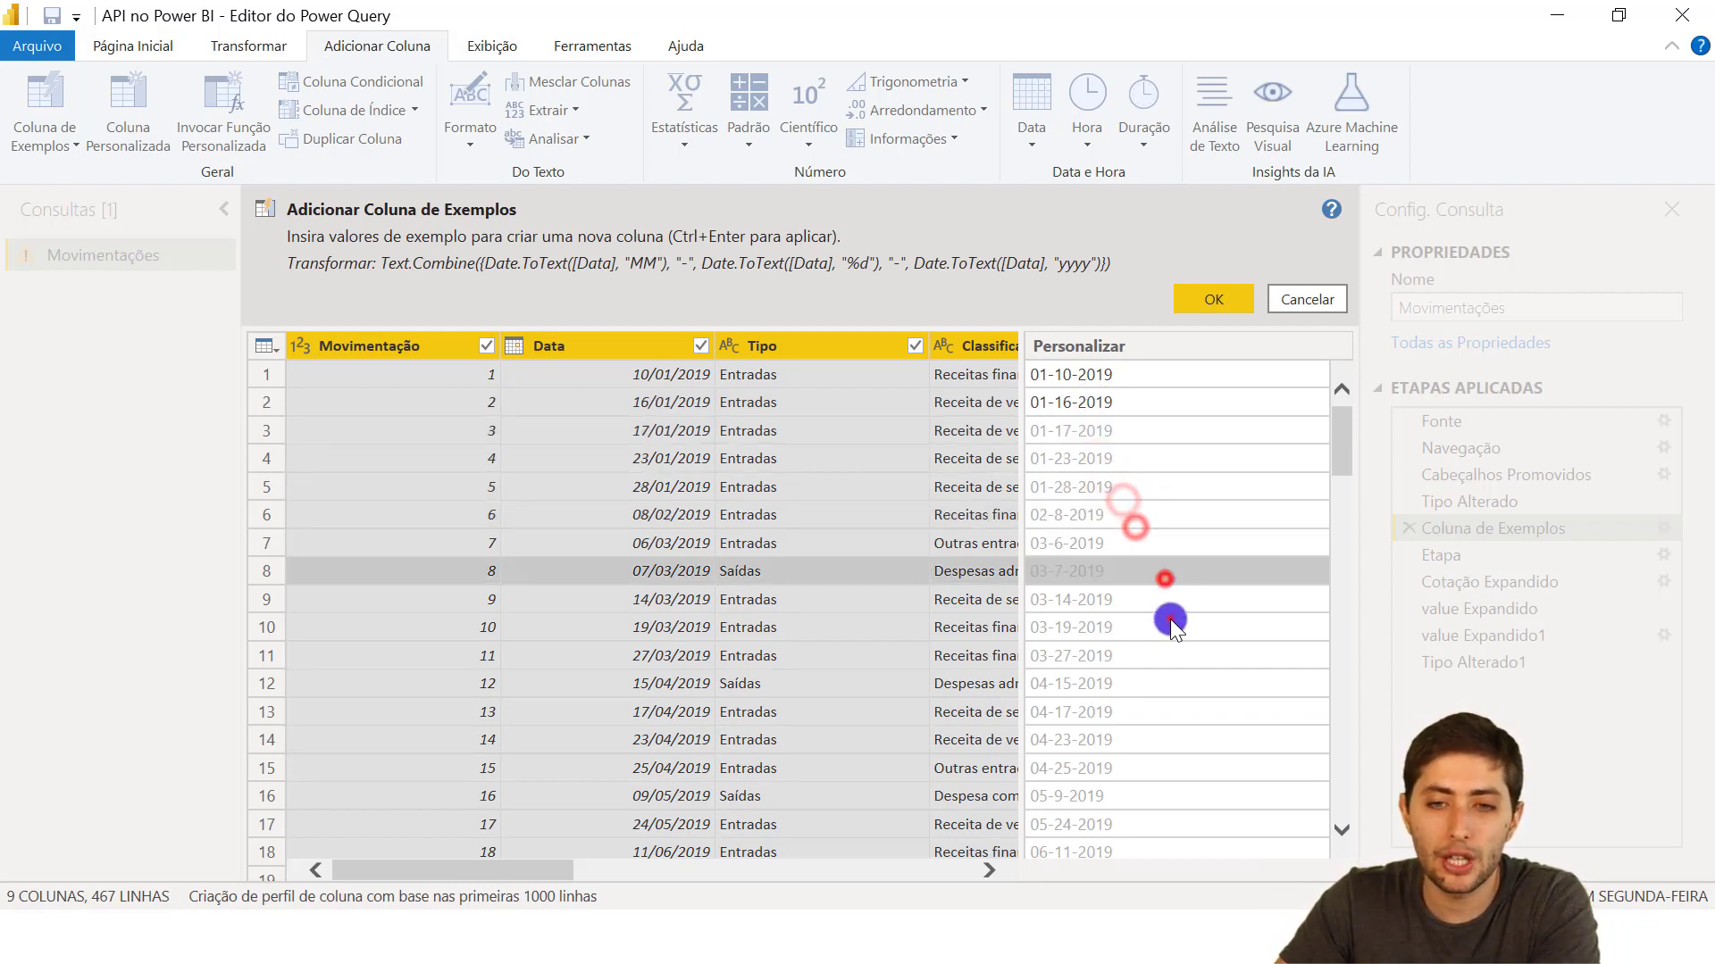
pyautogui.click(1170, 621)
pyautogui.click(1177, 662)
pyautogui.click(1110, 462)
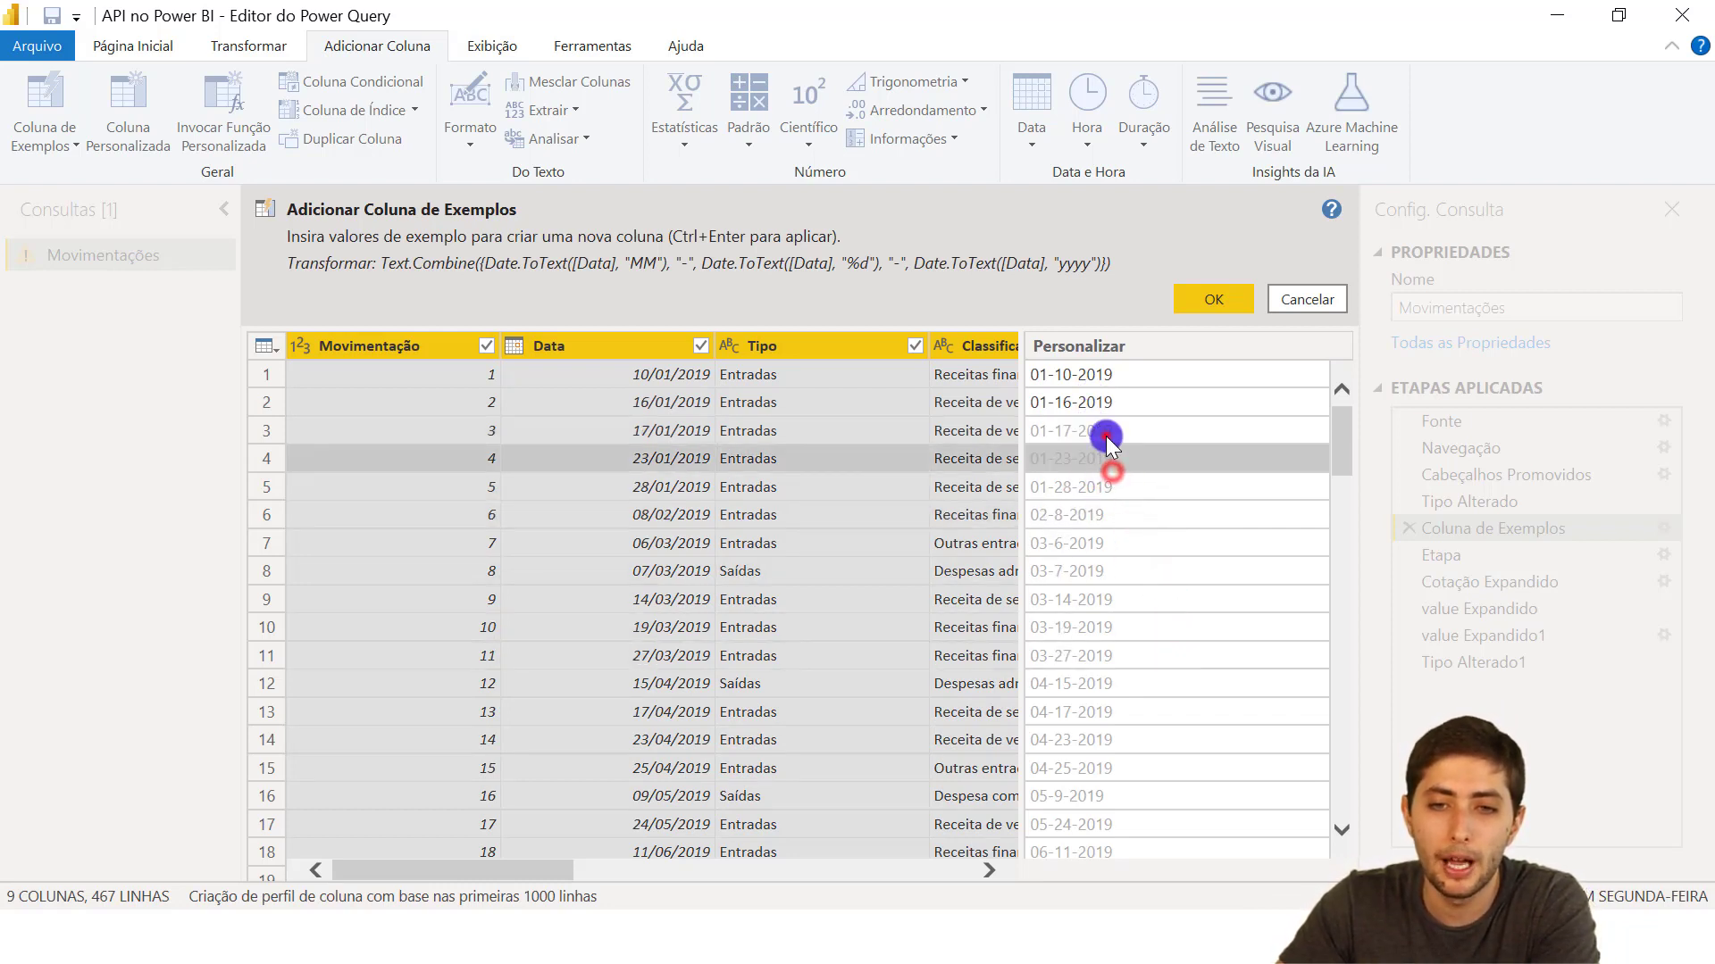
pyautogui.click(1109, 432)
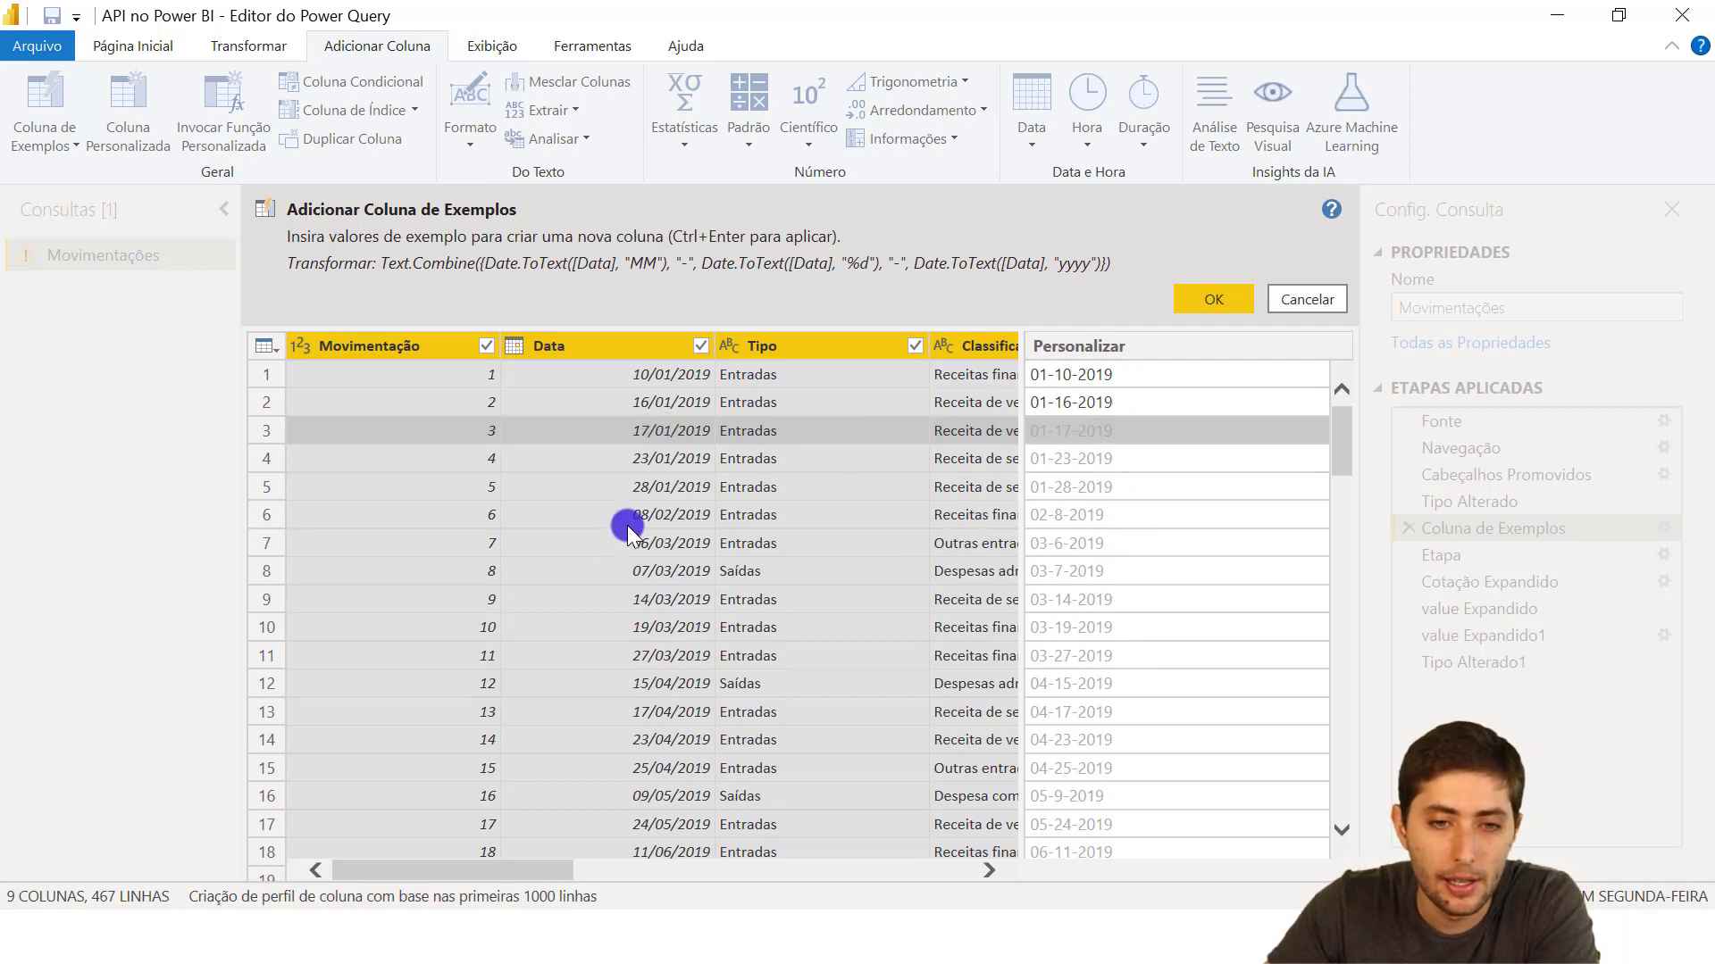
pyautogui.click(1063, 549)
pyautogui.click(1056, 564)
pyautogui.click(1044, 523)
pyautogui.click(1057, 546)
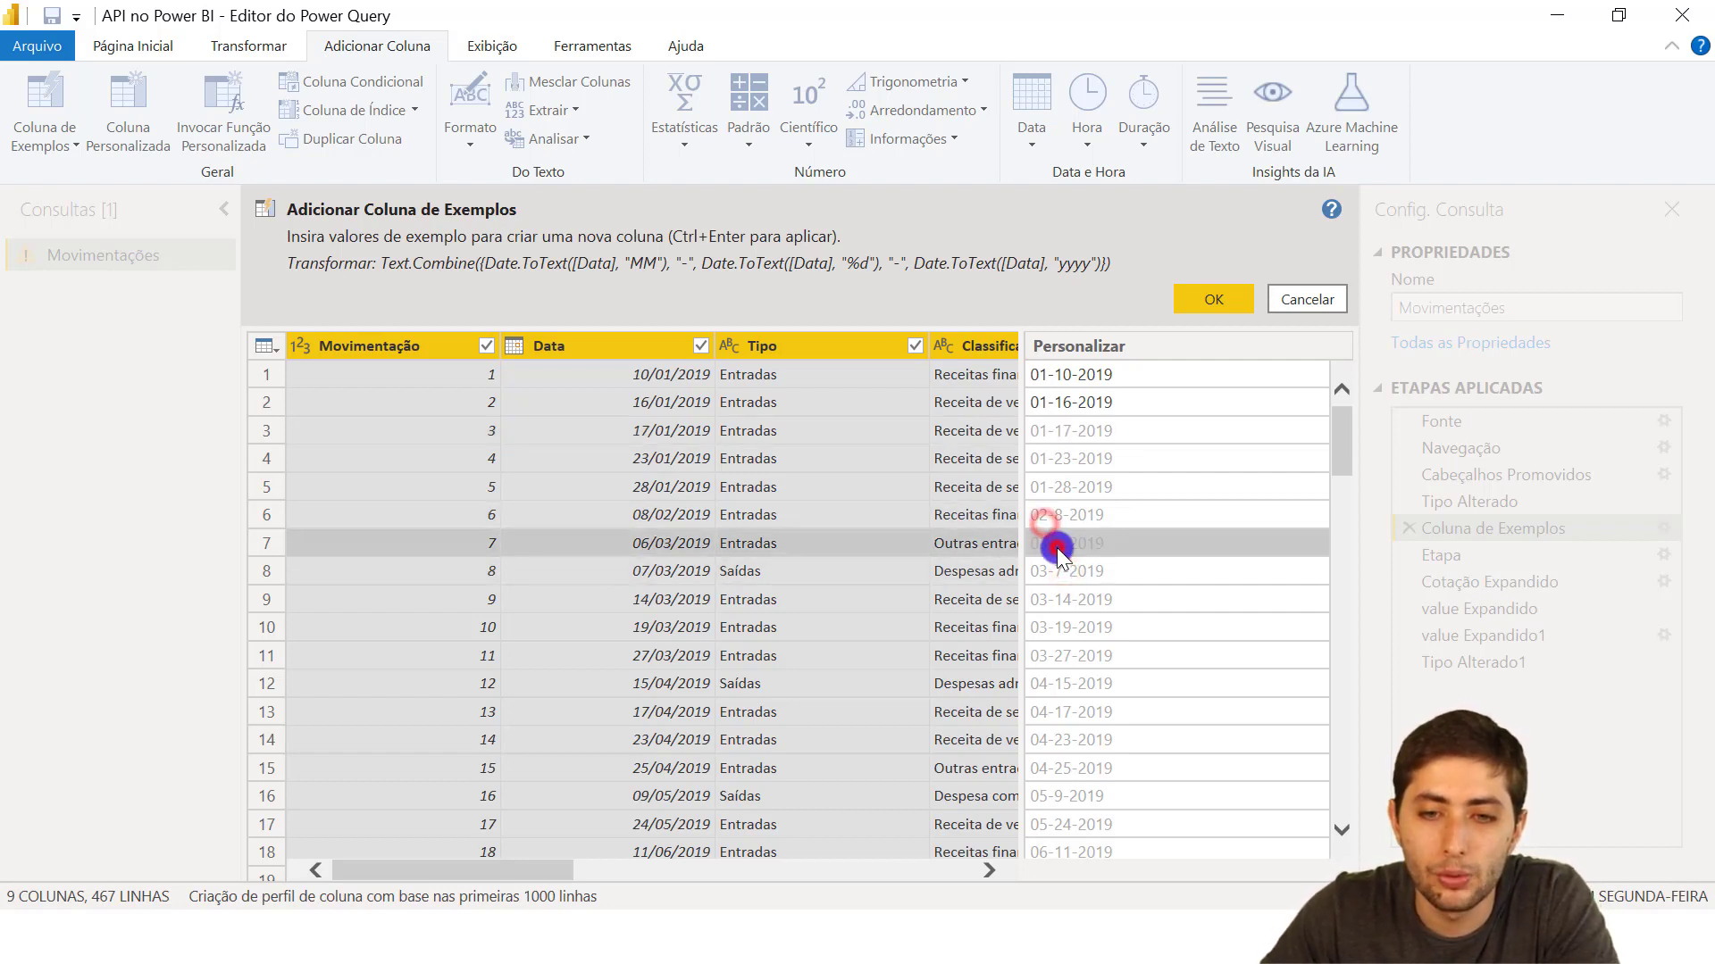
pyautogui.click(1052, 526)
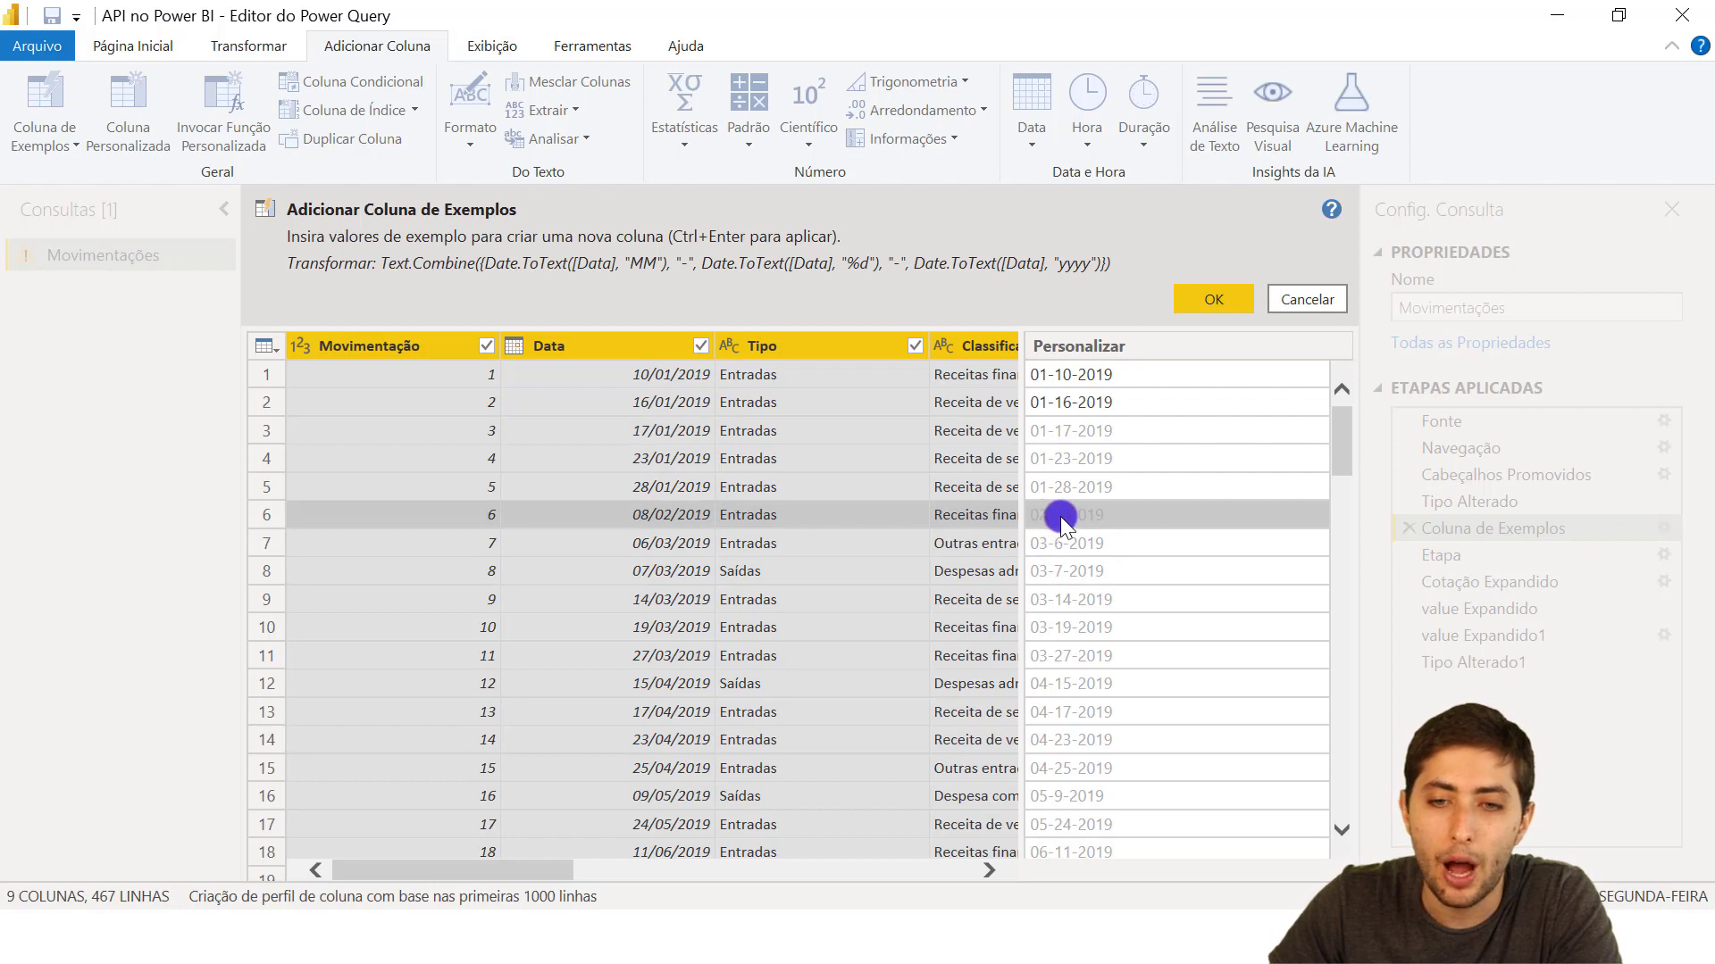
# Accept the month-day-year suggestions and add the column from examples to the Movimentações query
pyautogui.click(1074, 548)
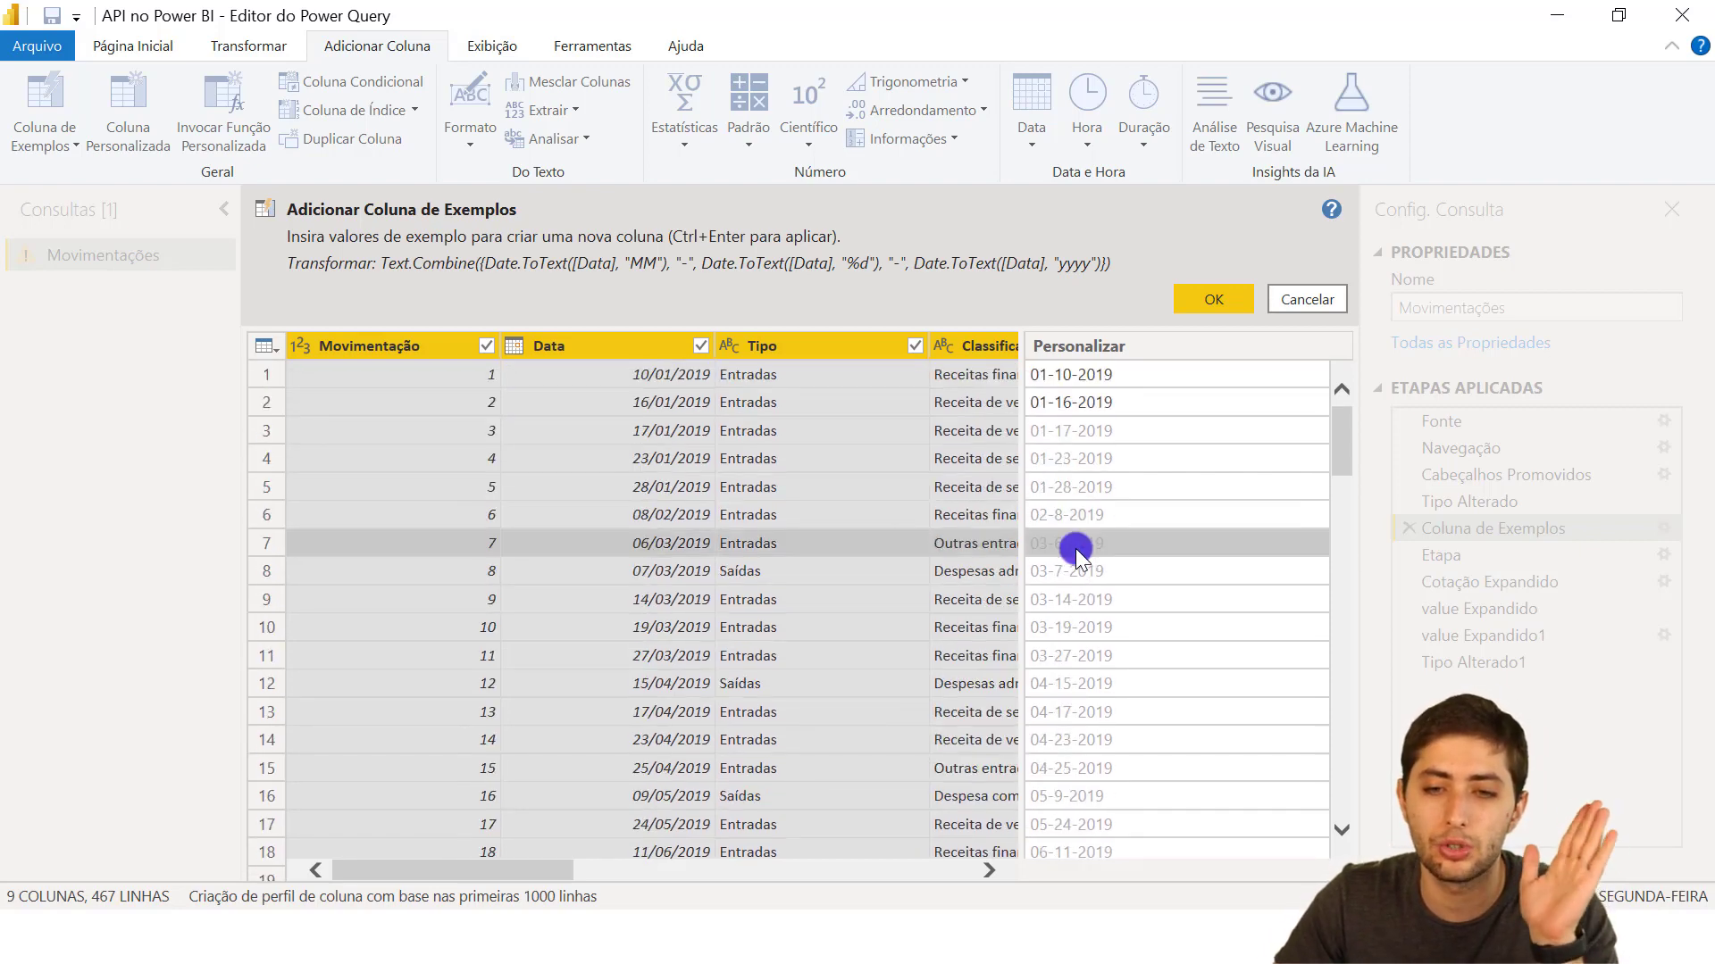
pyautogui.click(1070, 487)
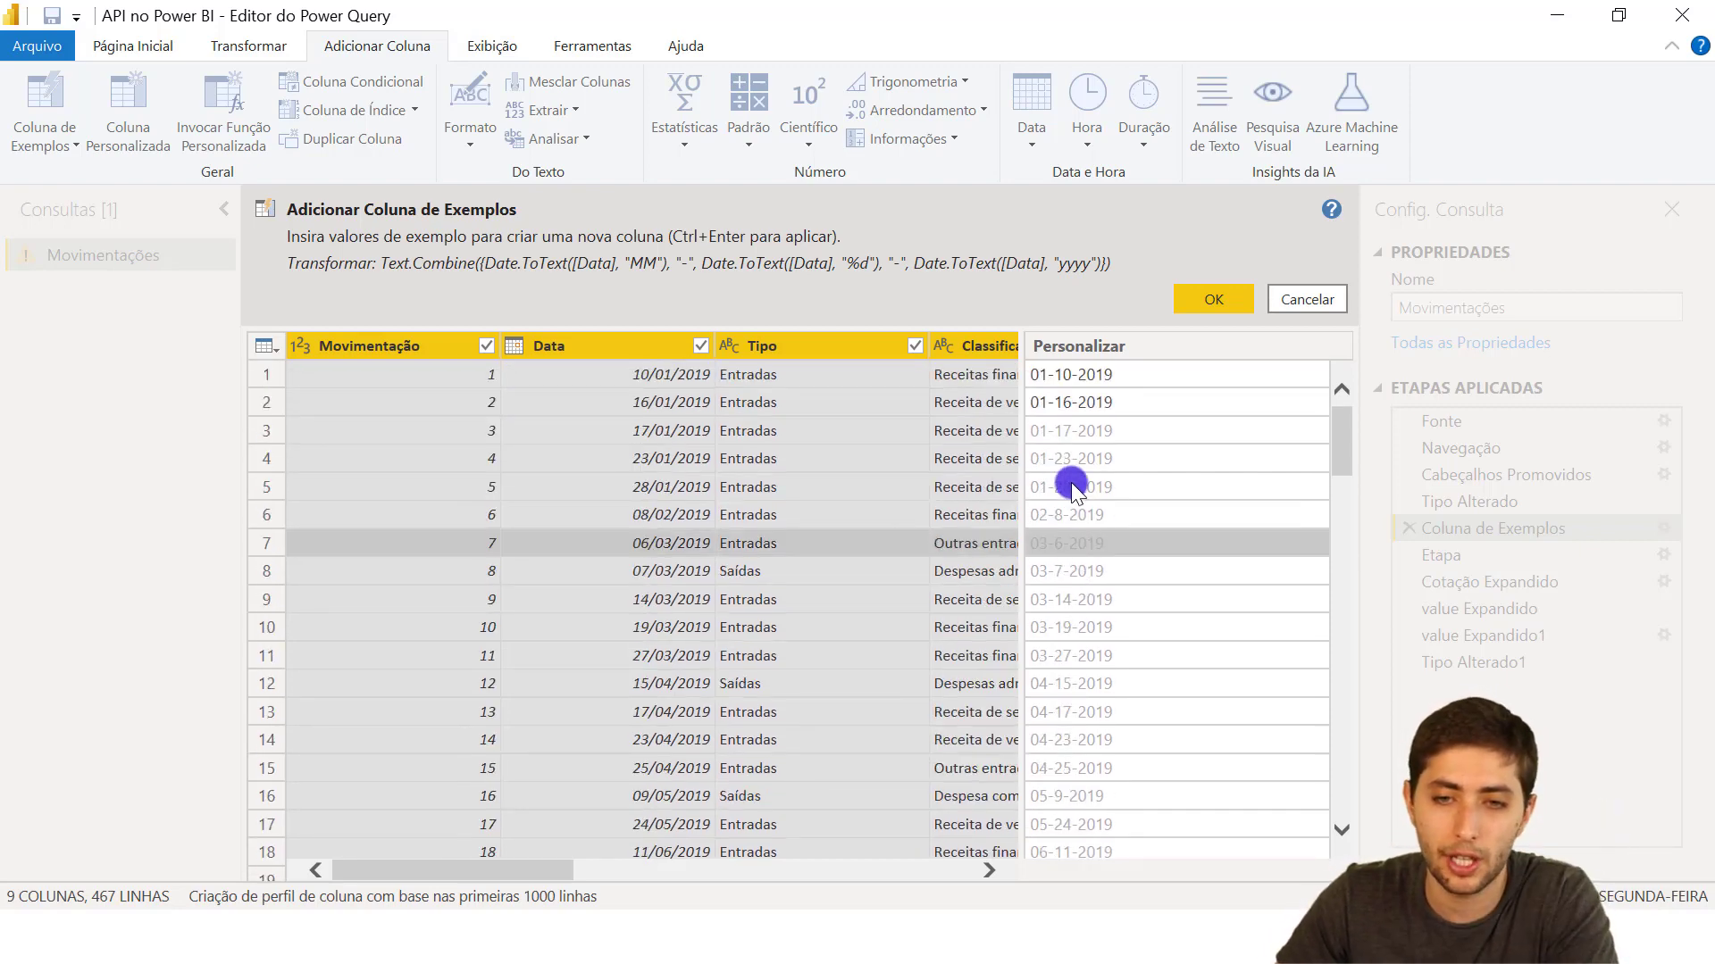
pyautogui.click(1223, 299)
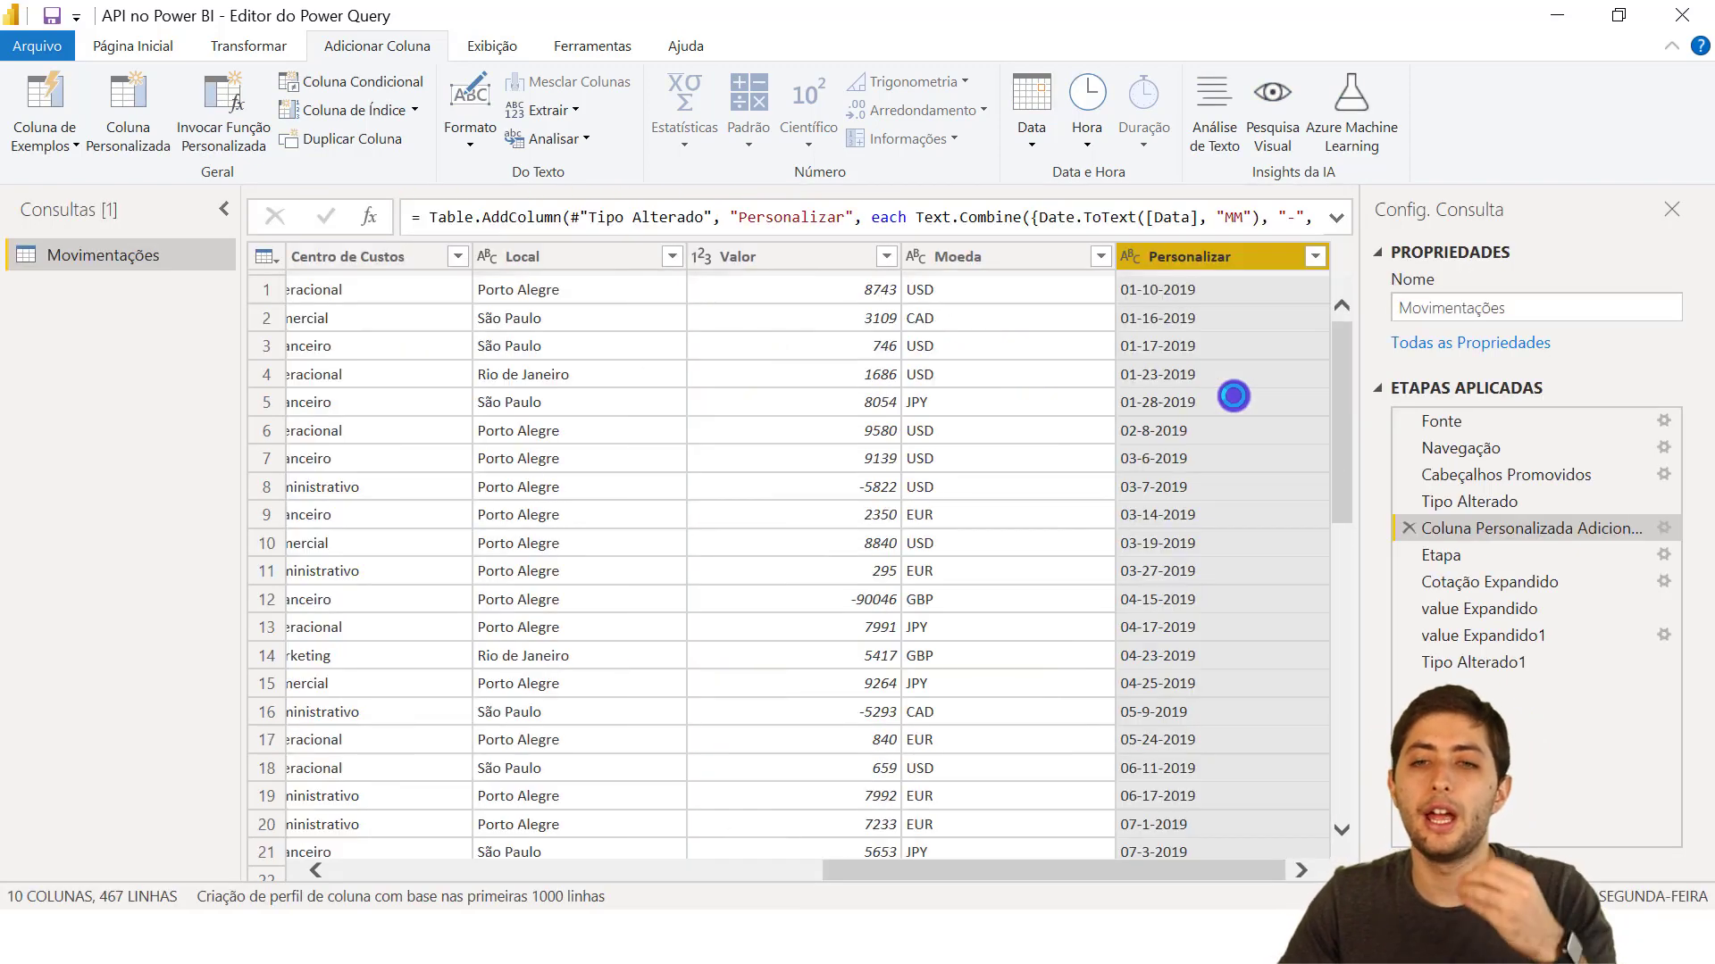
# Rename the Personalizar column to DataCotação and insert the rename as an intermediate step of the query
pyautogui.doubleClick(1180, 255)
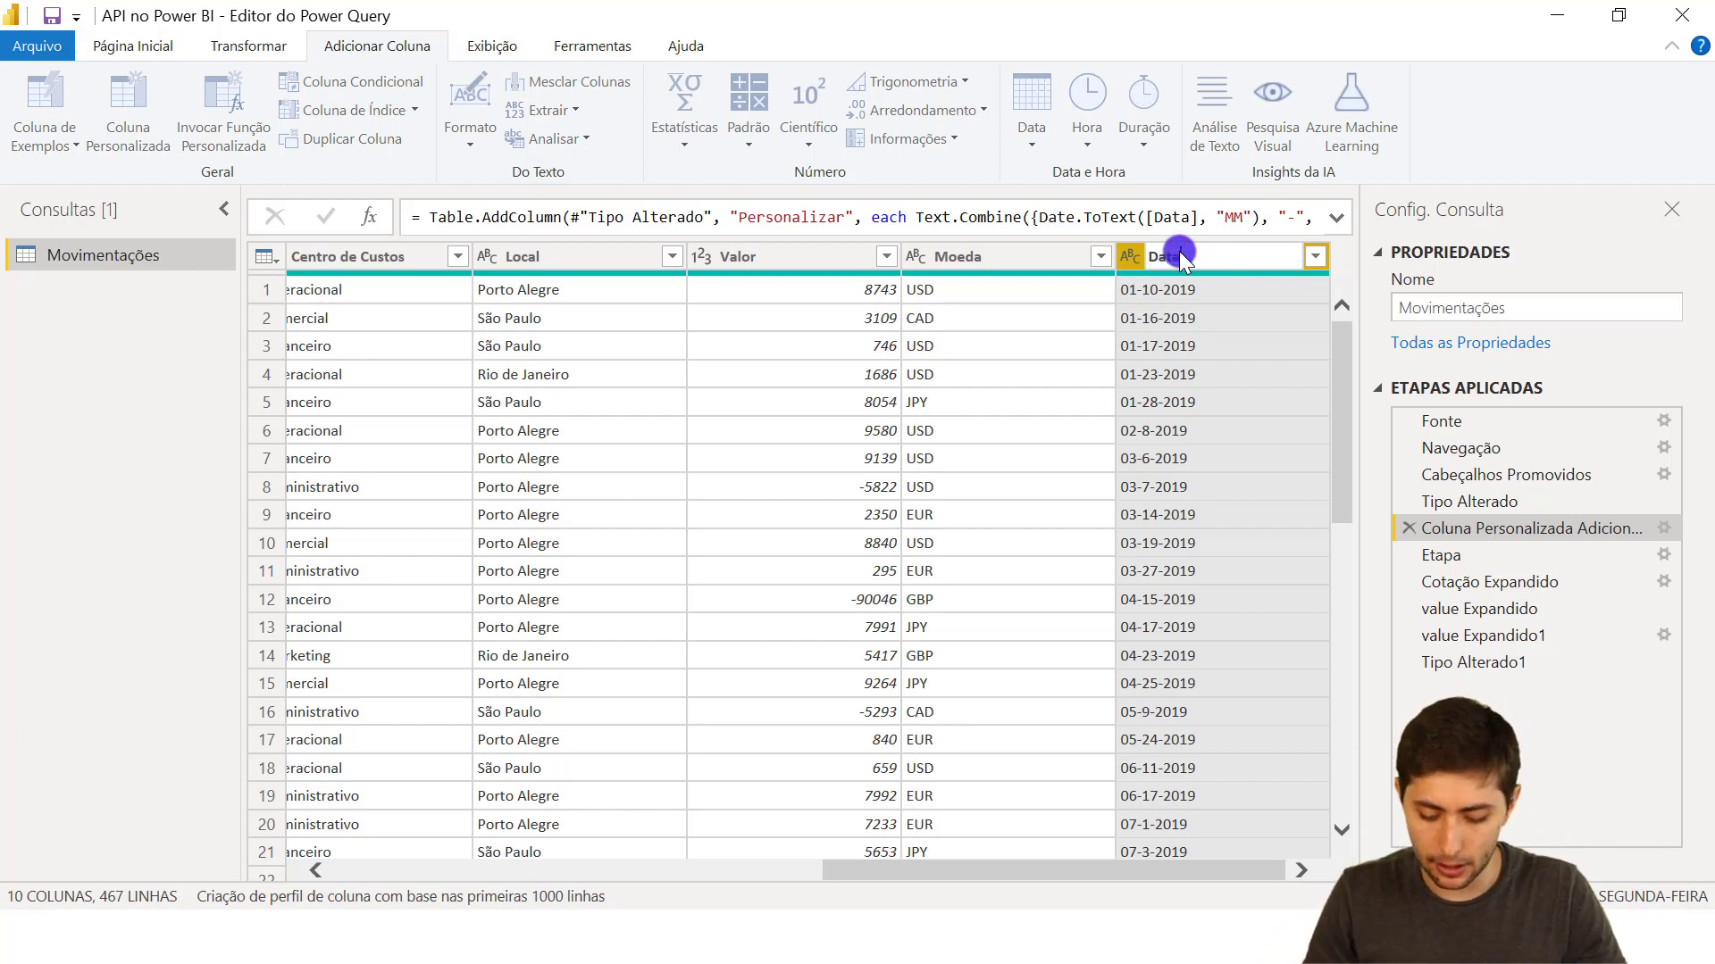
pyautogui.write('Data Cotação')
pyautogui.press('Return')
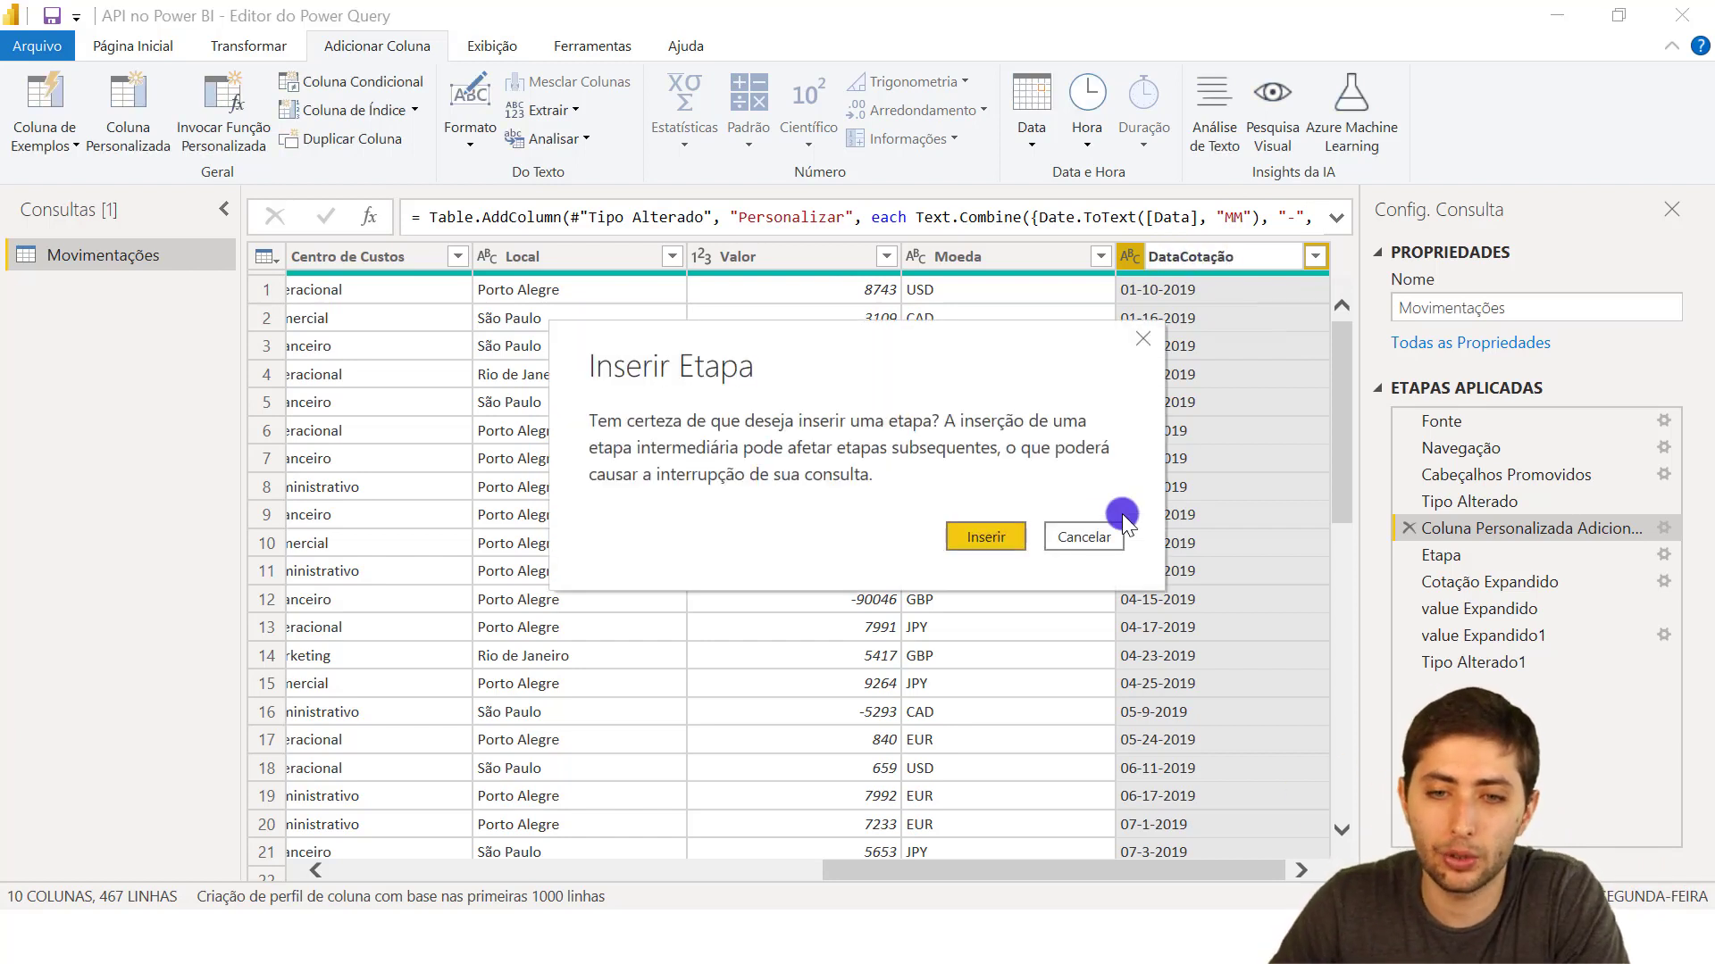
pyautogui.click(982, 539)
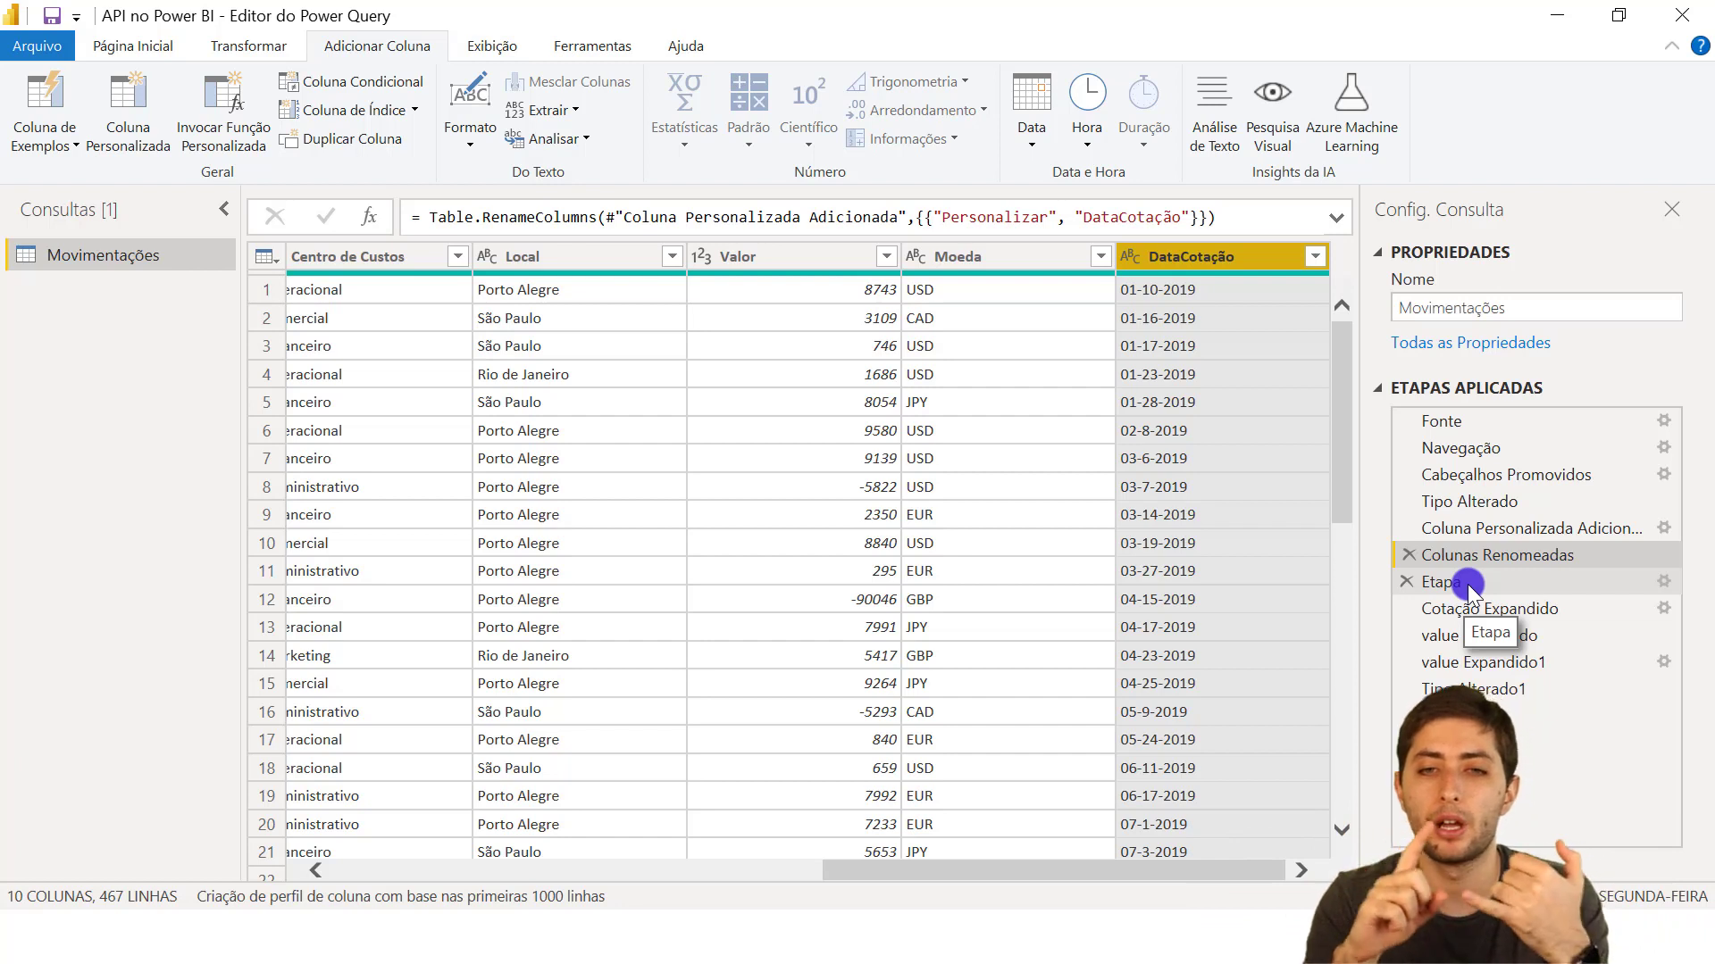
# Examine the Moeda and DataCotação columns and compare them with the cotacaoCompra values in the final Tipo Alterado1 step
pyautogui.click(1032, 262)
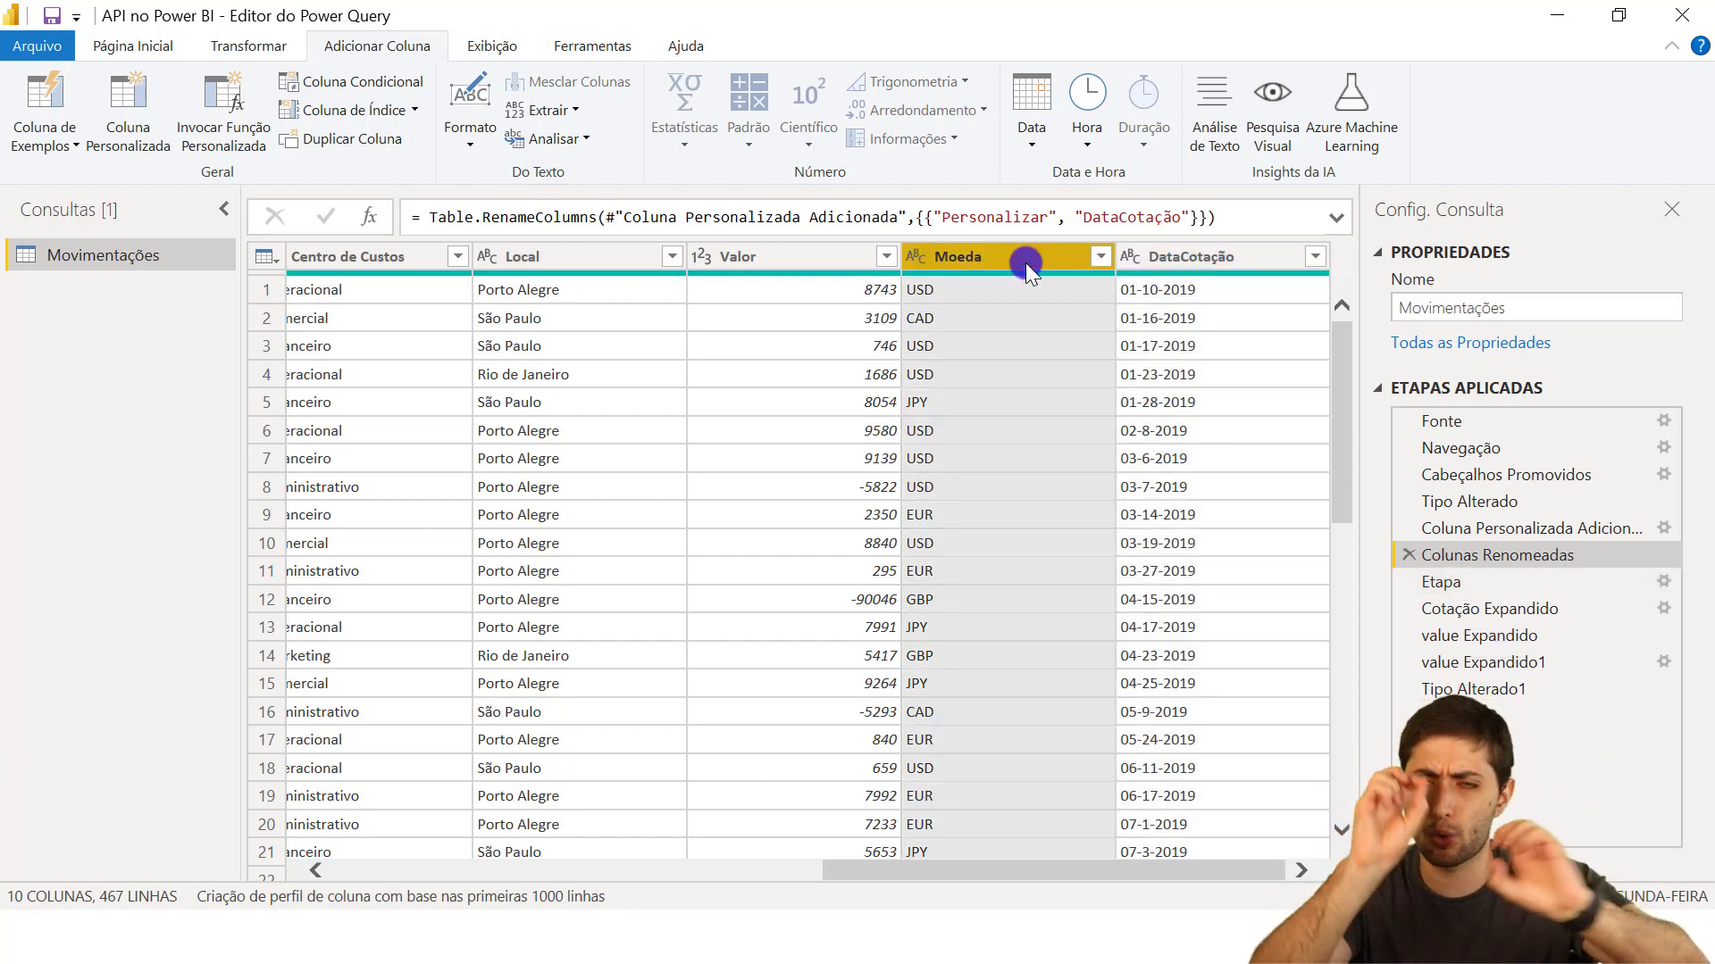
pyautogui.click(1234, 257)
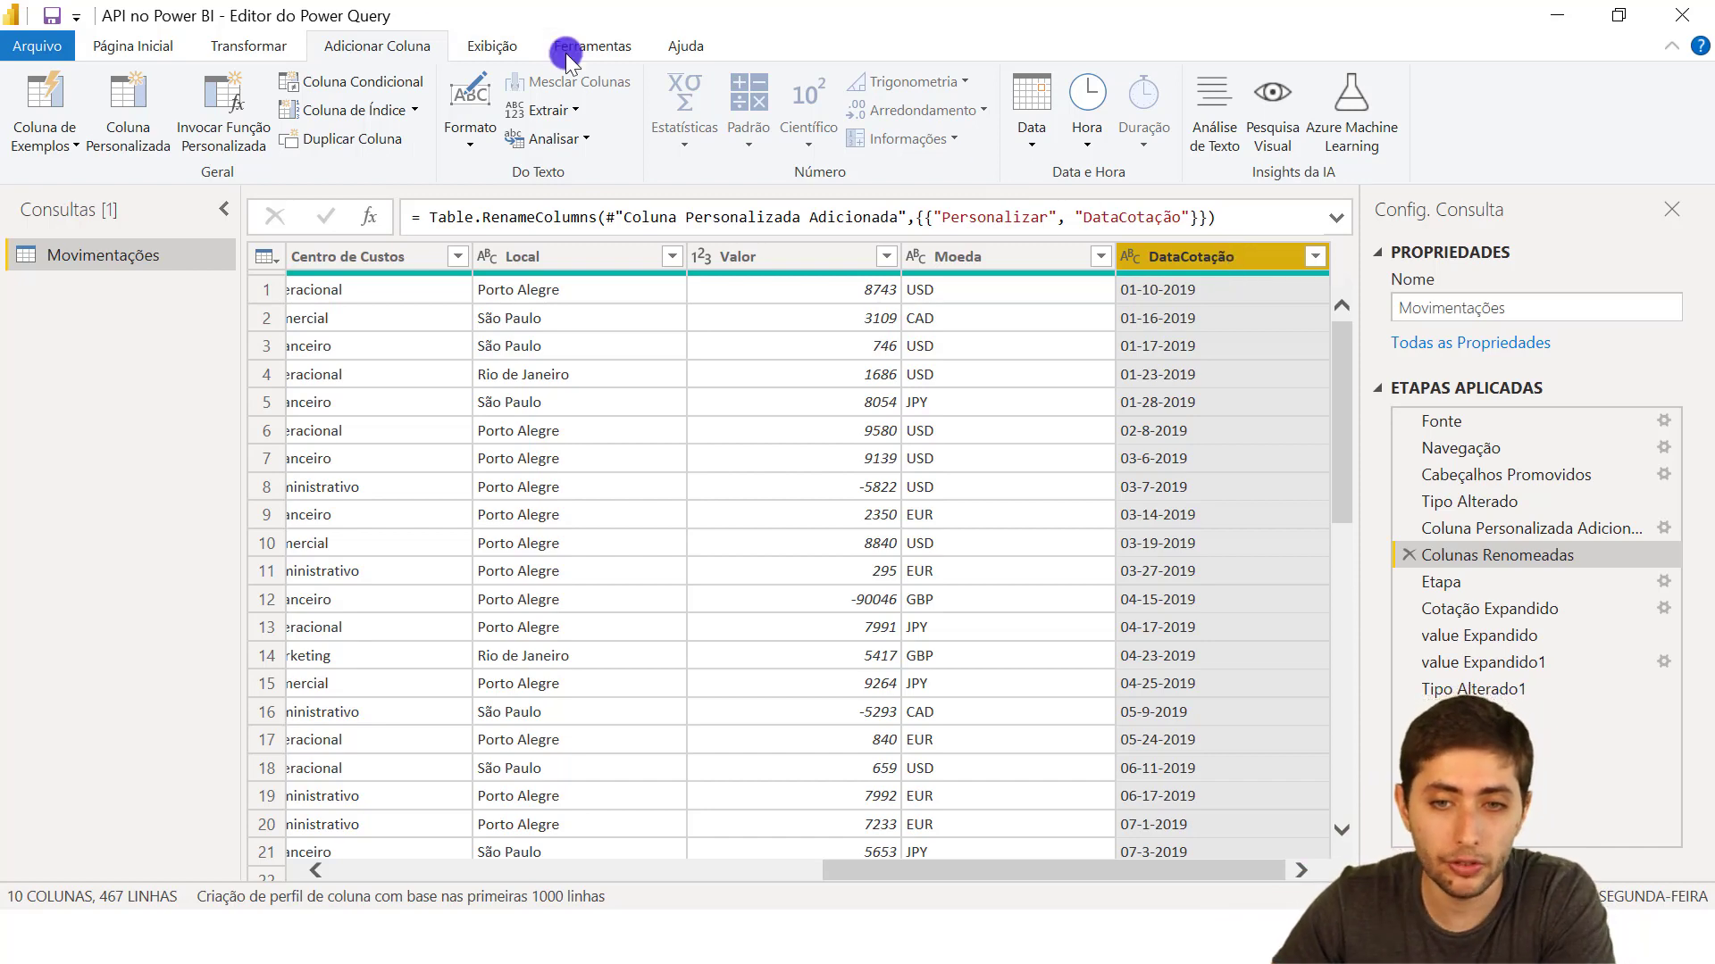
pyautogui.click(150, 46)
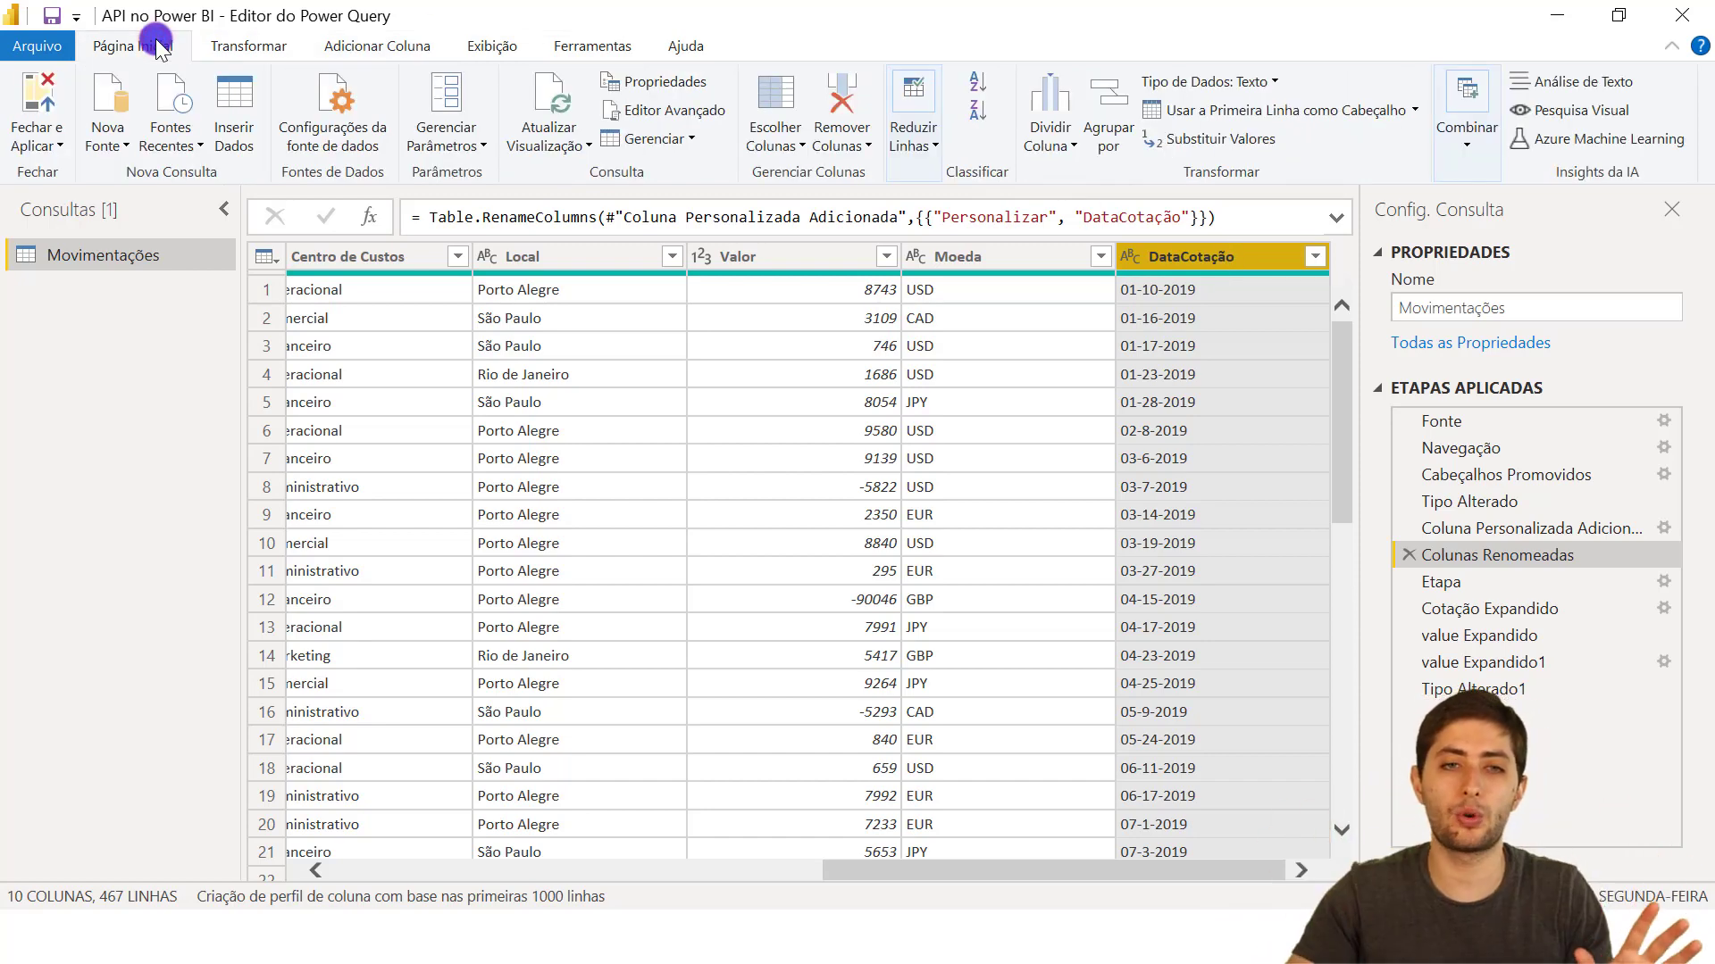
pyautogui.moveTo(1554, 556); pyautogui.dragTo(1575, 680)
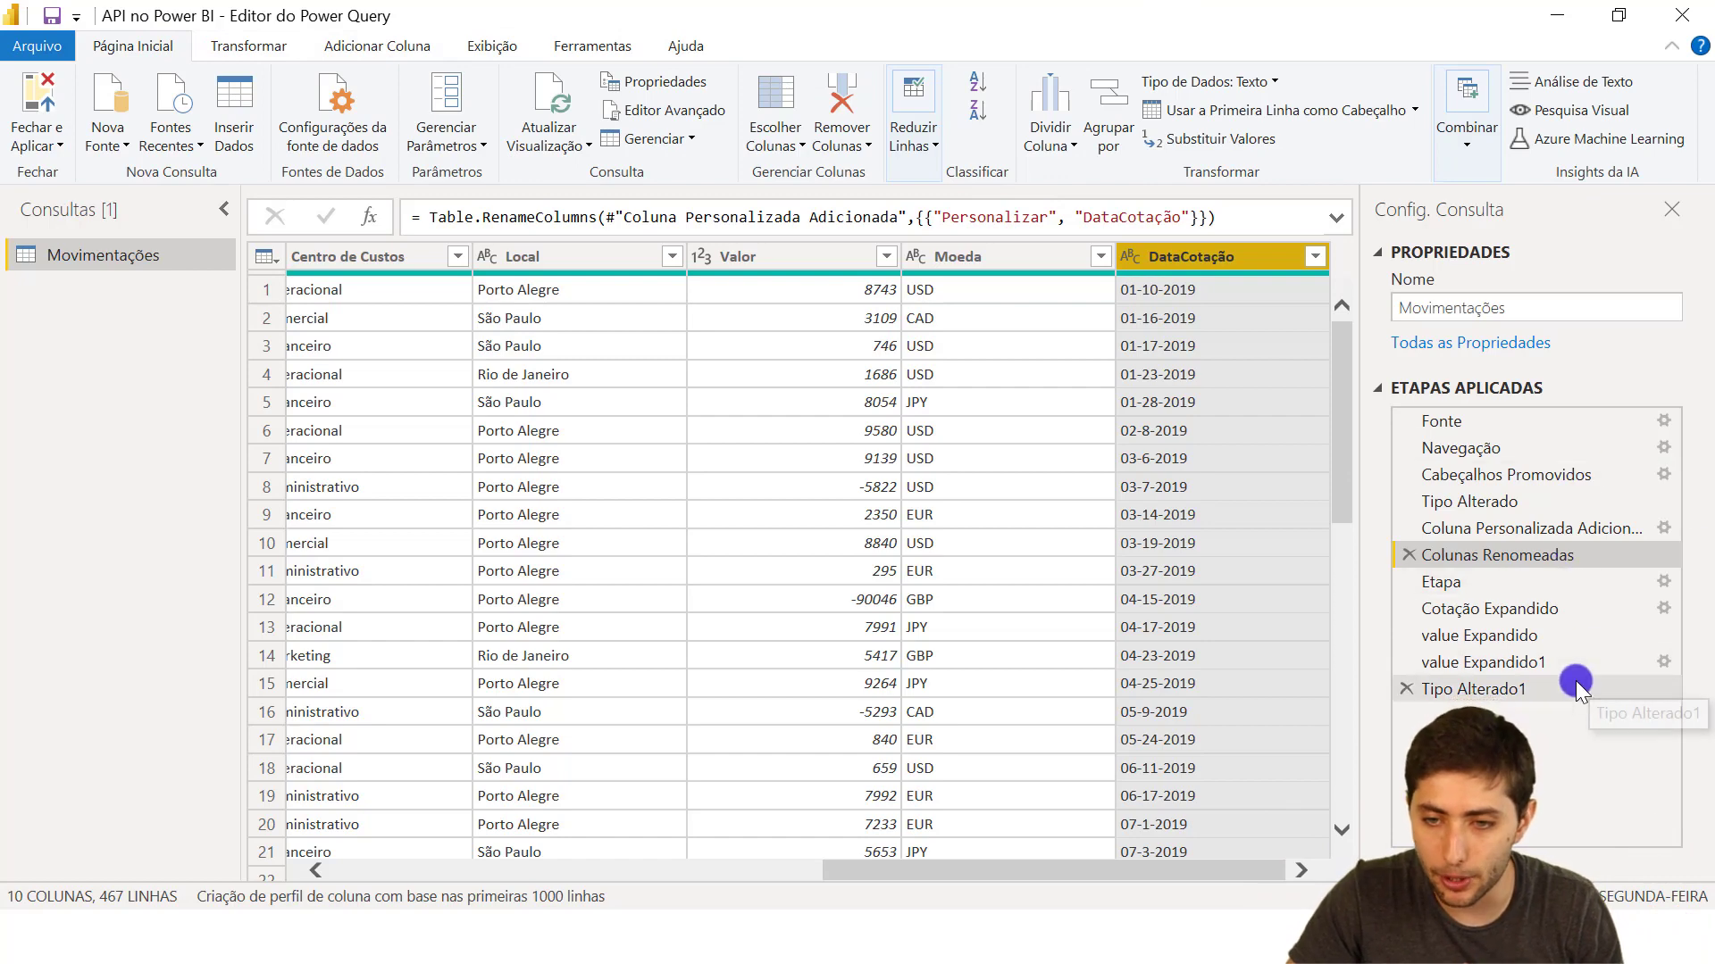
pyautogui.click(1572, 689)
pyautogui.click(1479, 555)
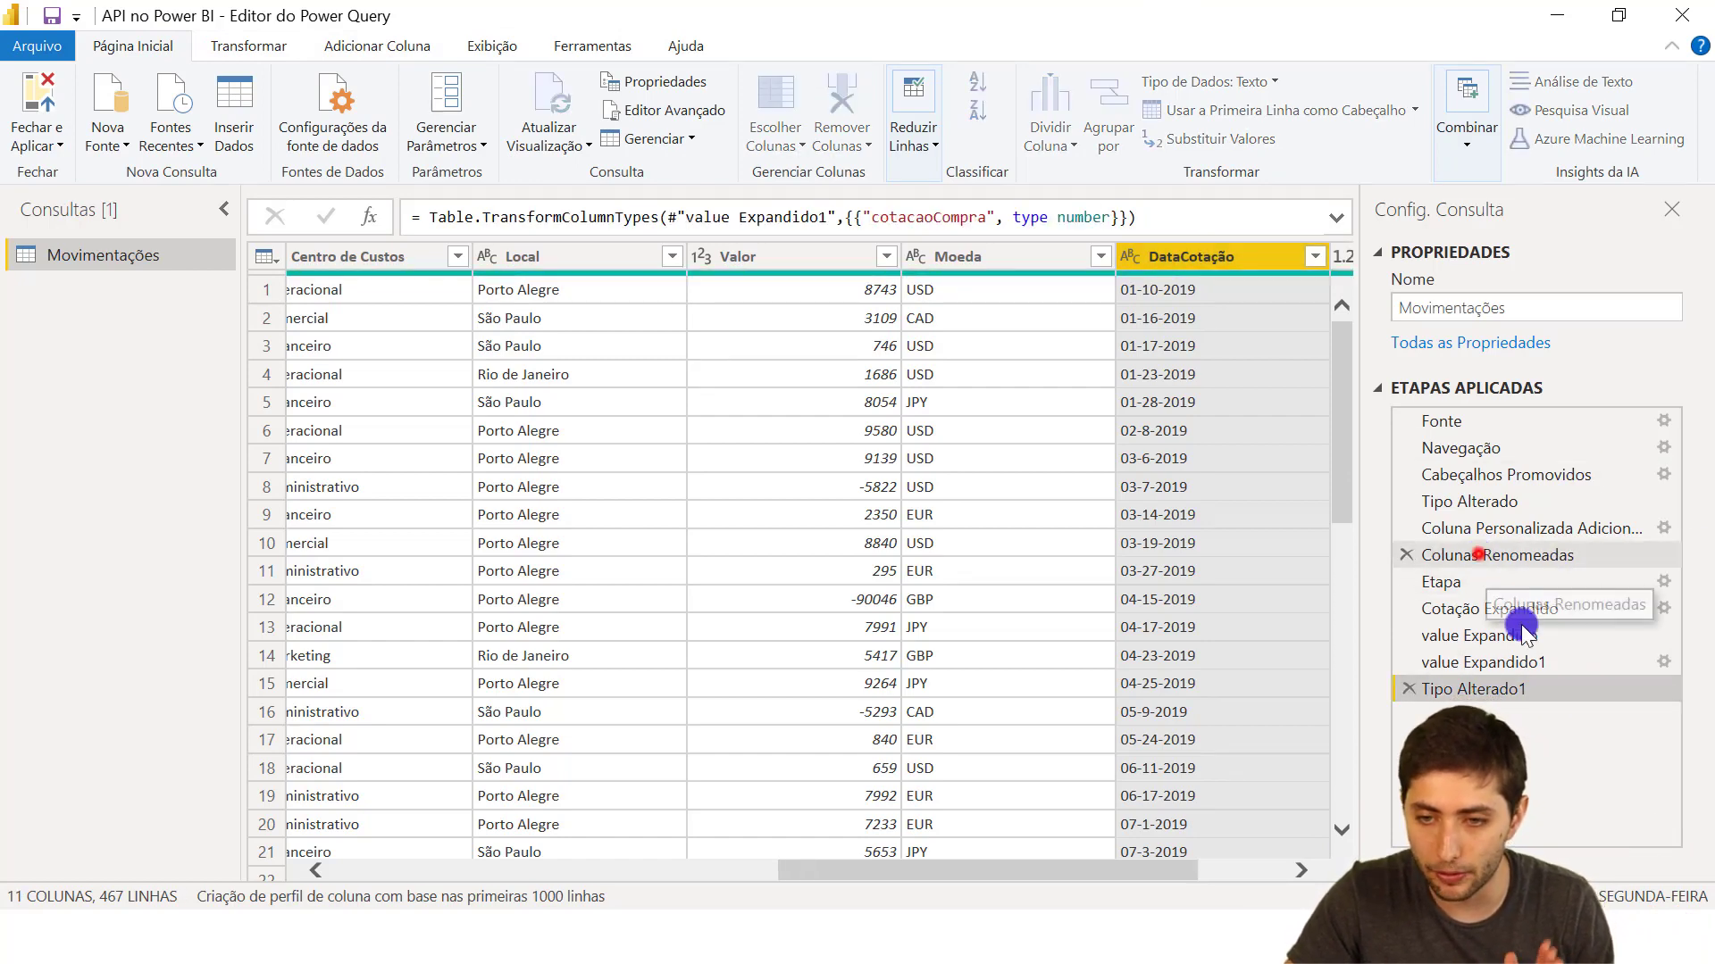
pyautogui.click(1541, 680)
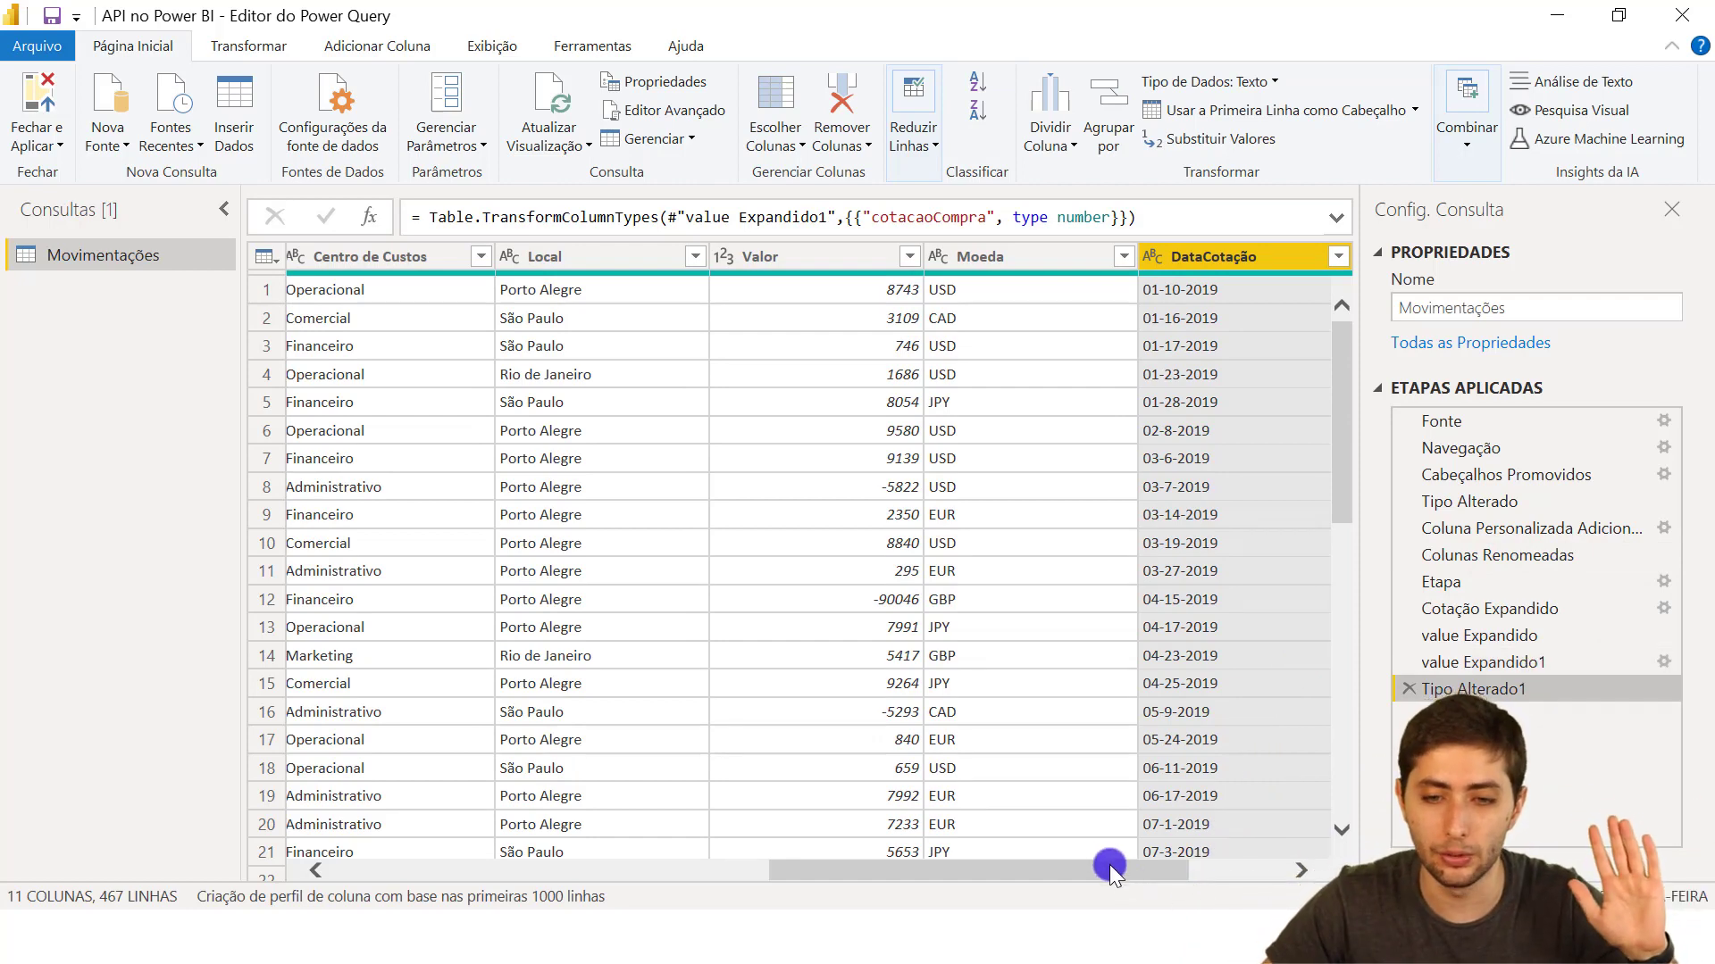
pyautogui.moveTo(1109, 868); pyautogui.dragTo(1246, 868)
pyautogui.click(1225, 259)
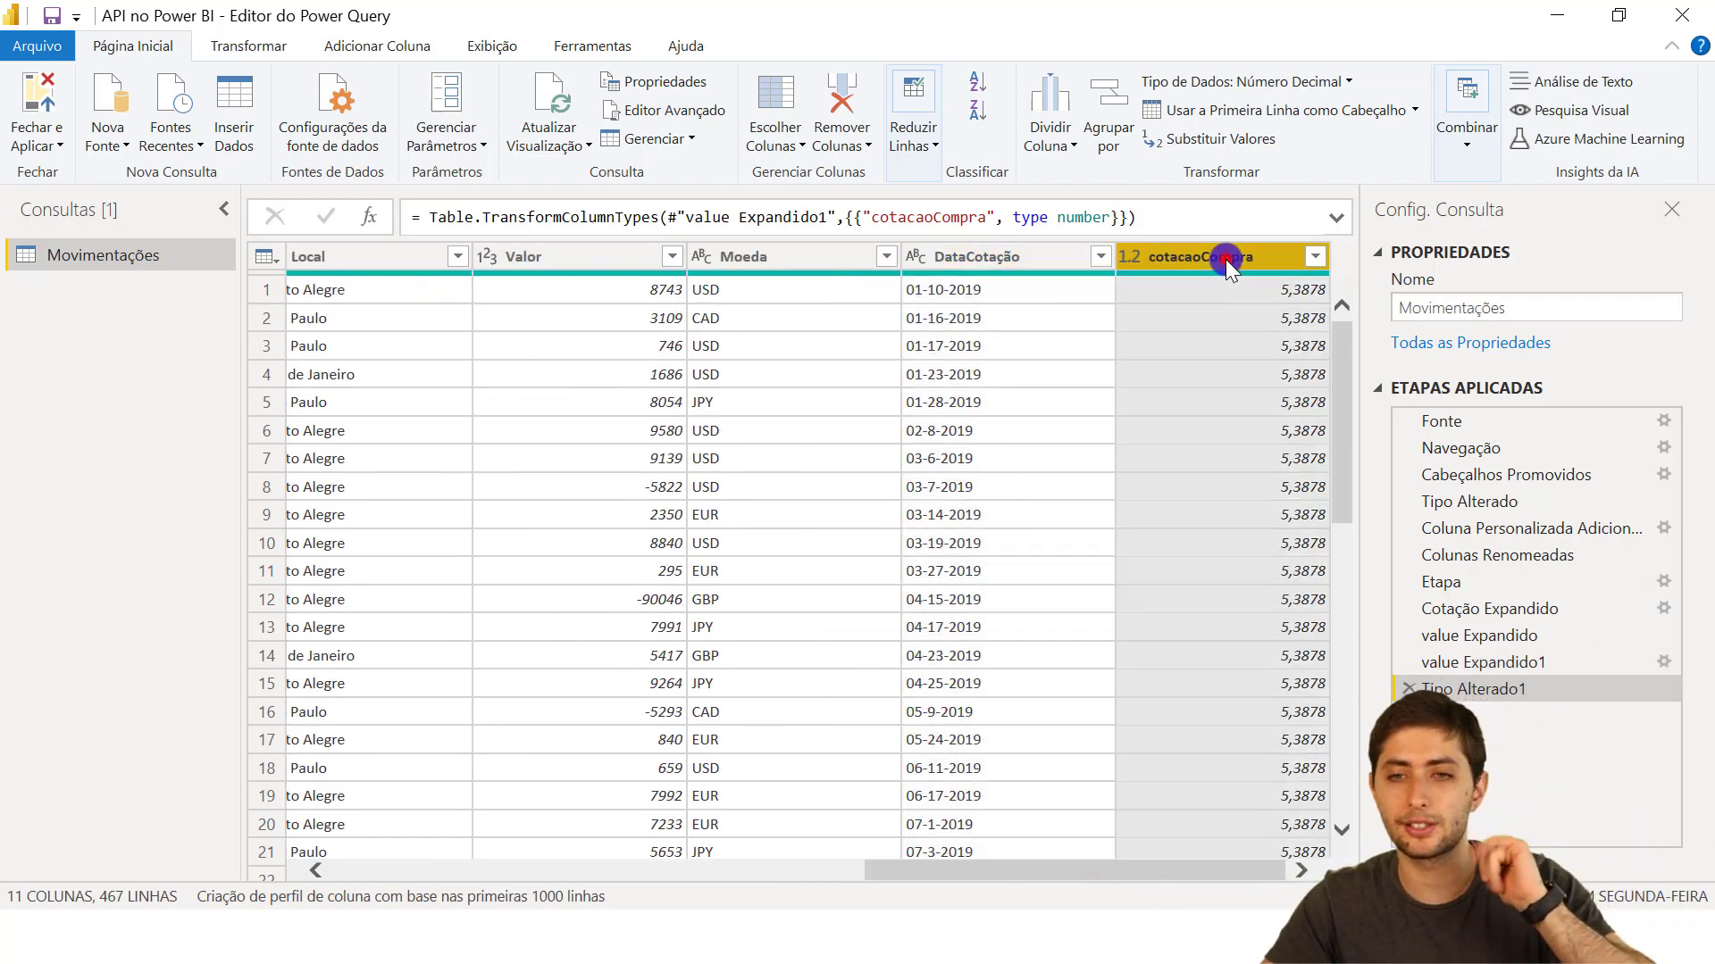
pyautogui.click(1226, 291)
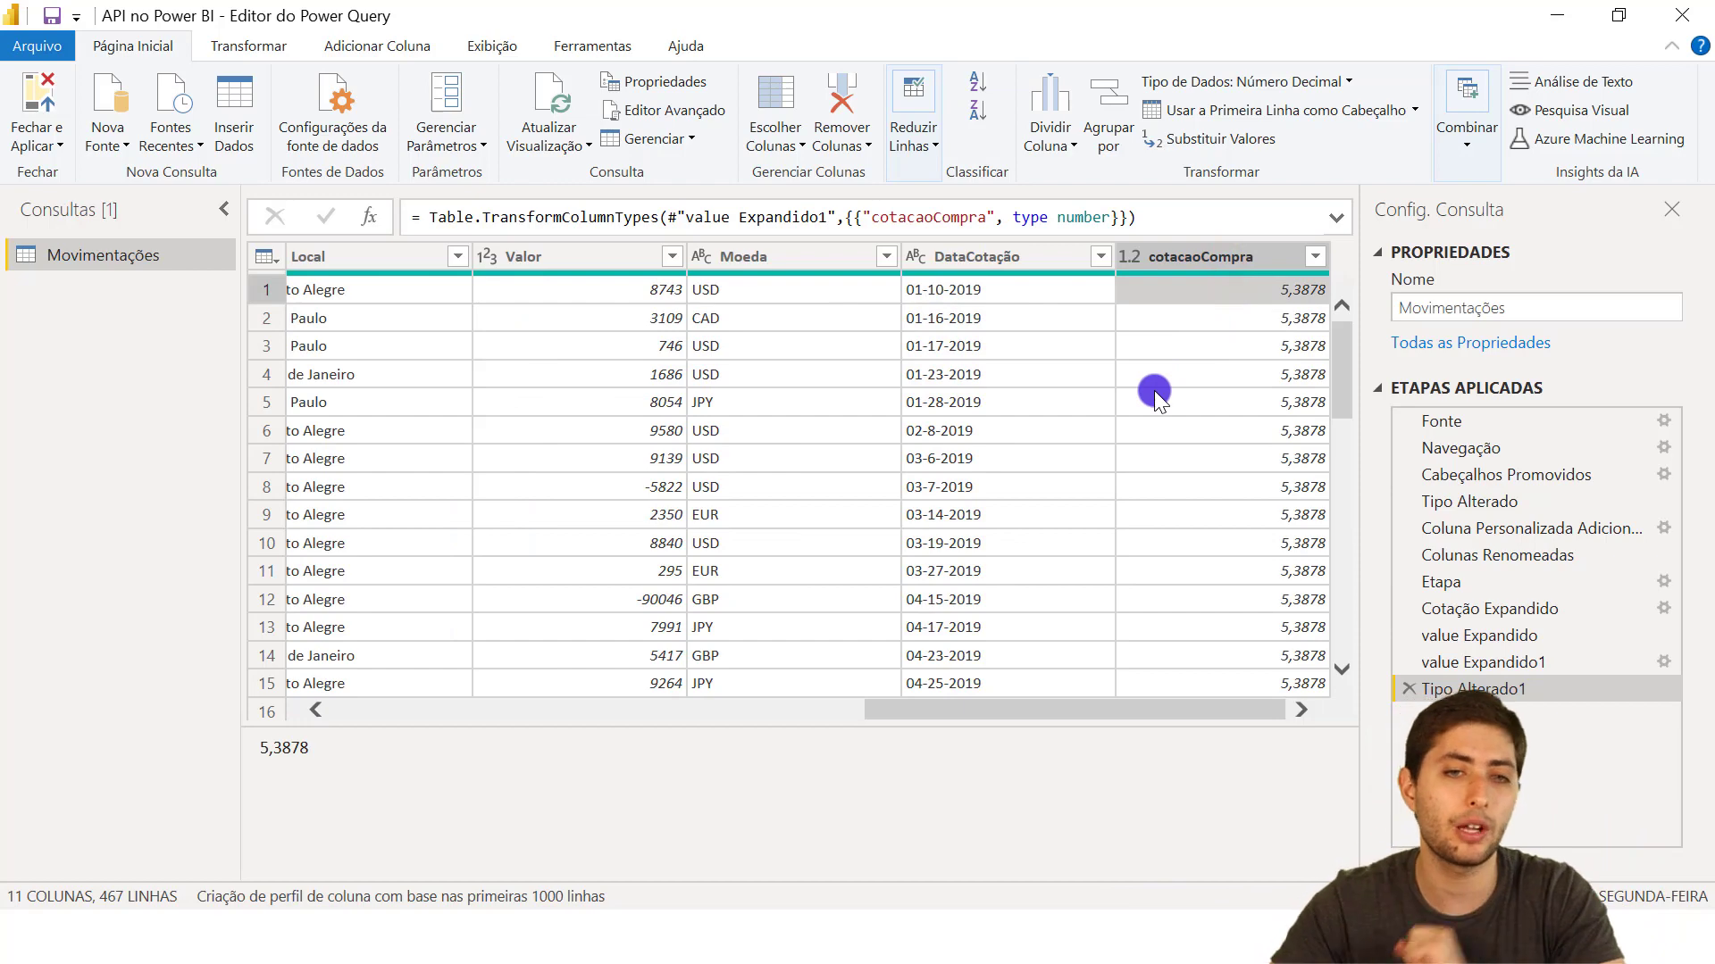
# Open the query code in the Advanced Editor and locate the codigoMoeda and dataInicialCotacao values in the Etapa line's API URL
pyautogui.click(665, 110)
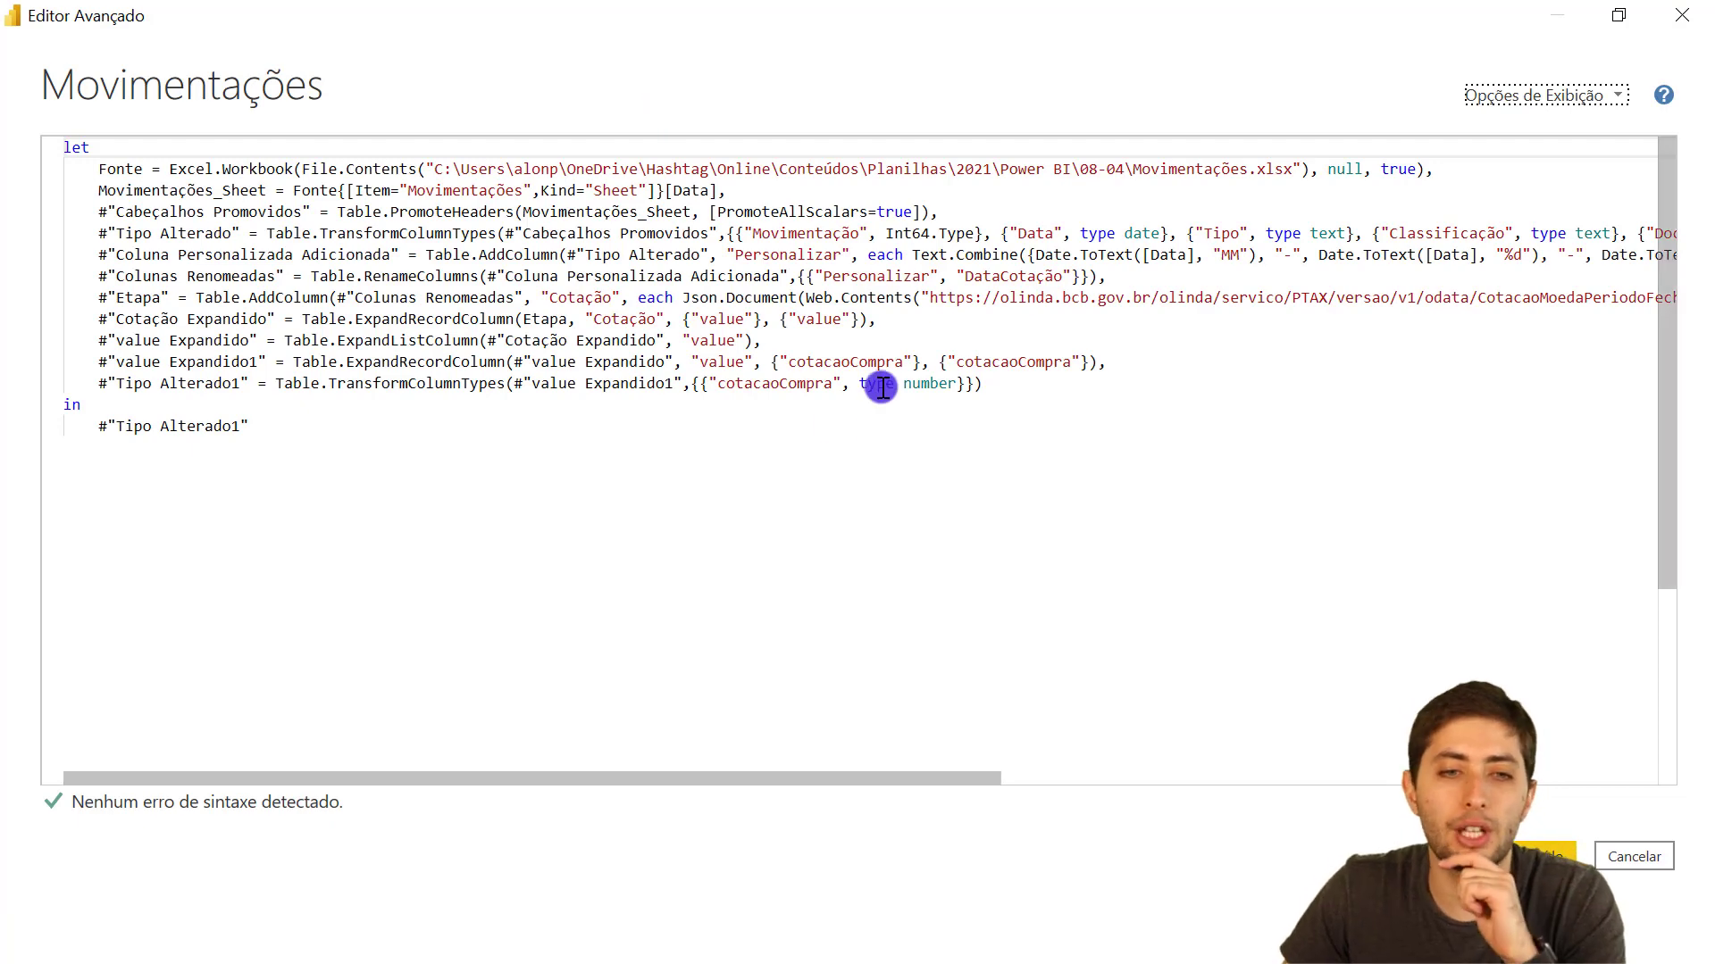
pyautogui.click(920, 299)
pyautogui.moveTo(945, 785); pyautogui.dragTo(1568, 780)
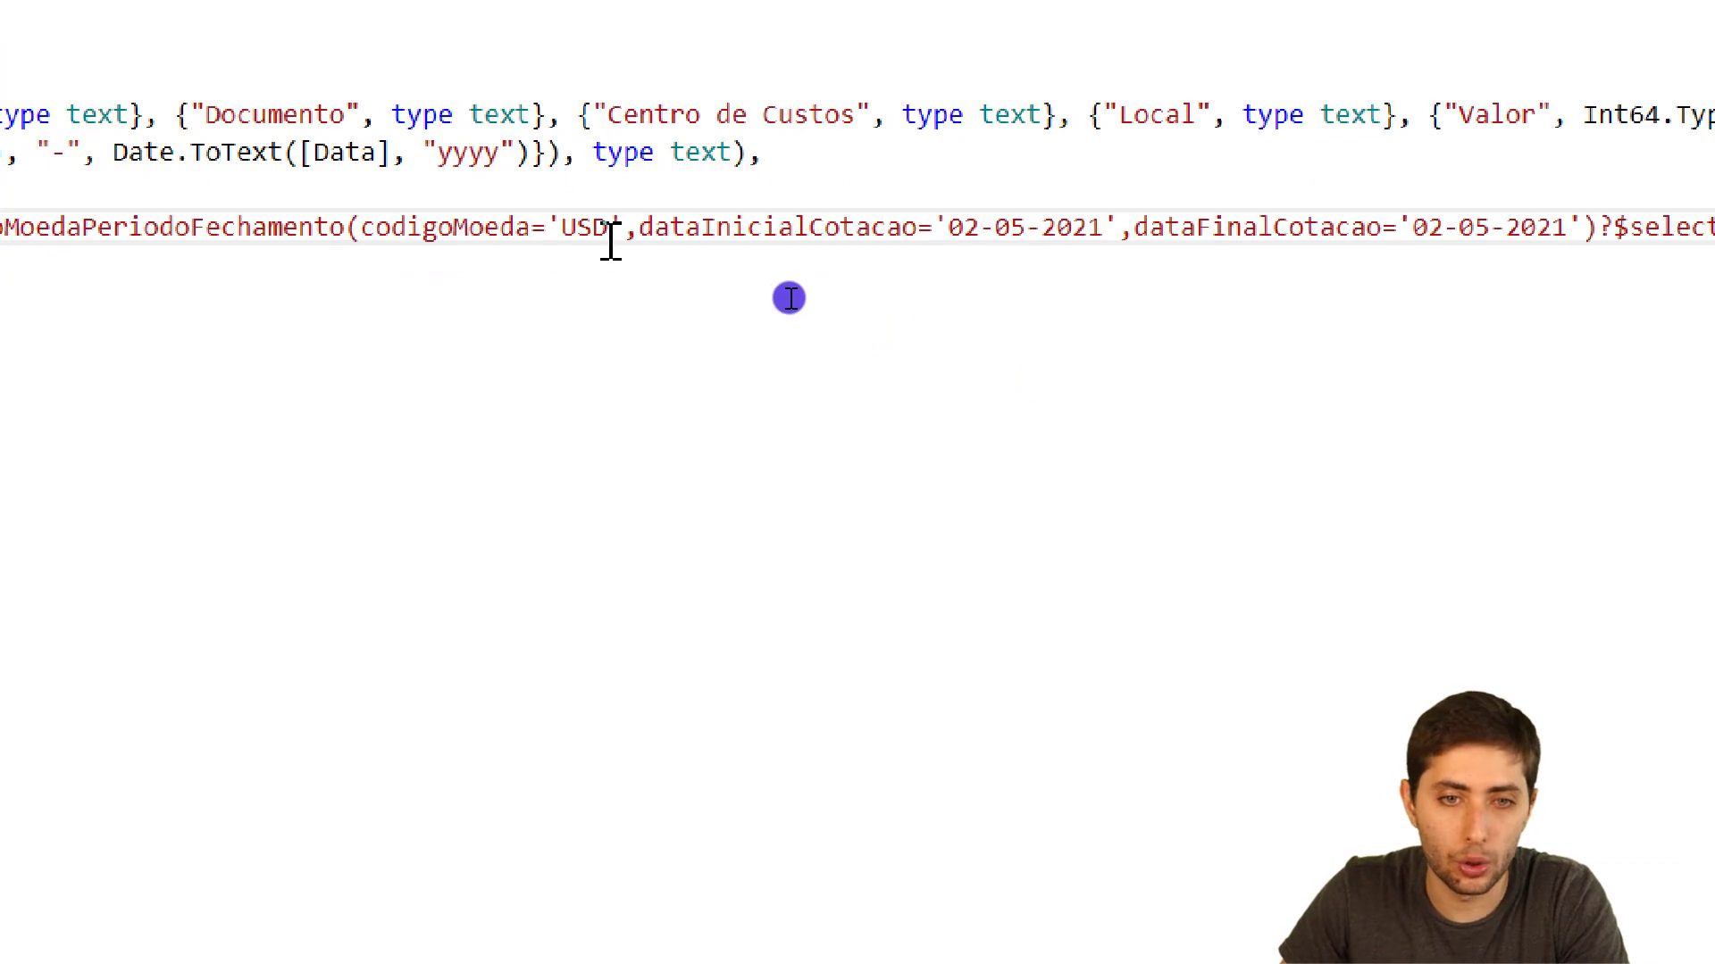
pyautogui.moveTo(564, 228); pyautogui.dragTo(611, 231)
pyautogui.click(569, 241)
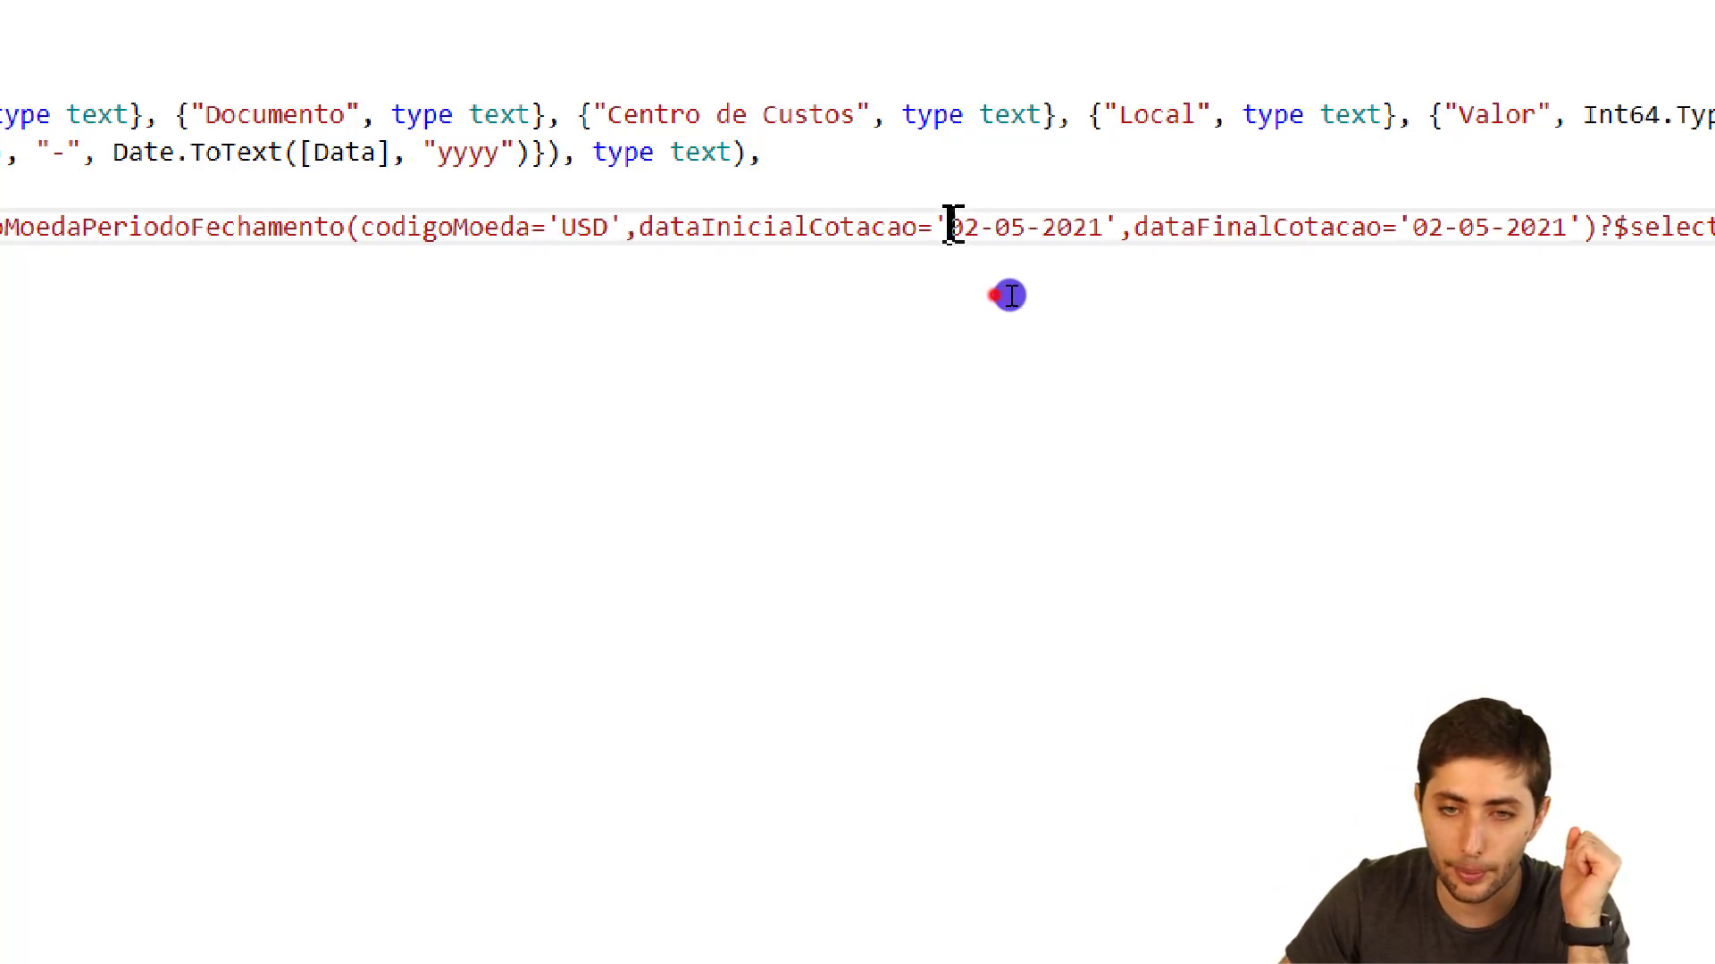
pyautogui.moveTo(948, 224); pyautogui.dragTo(1098, 223)
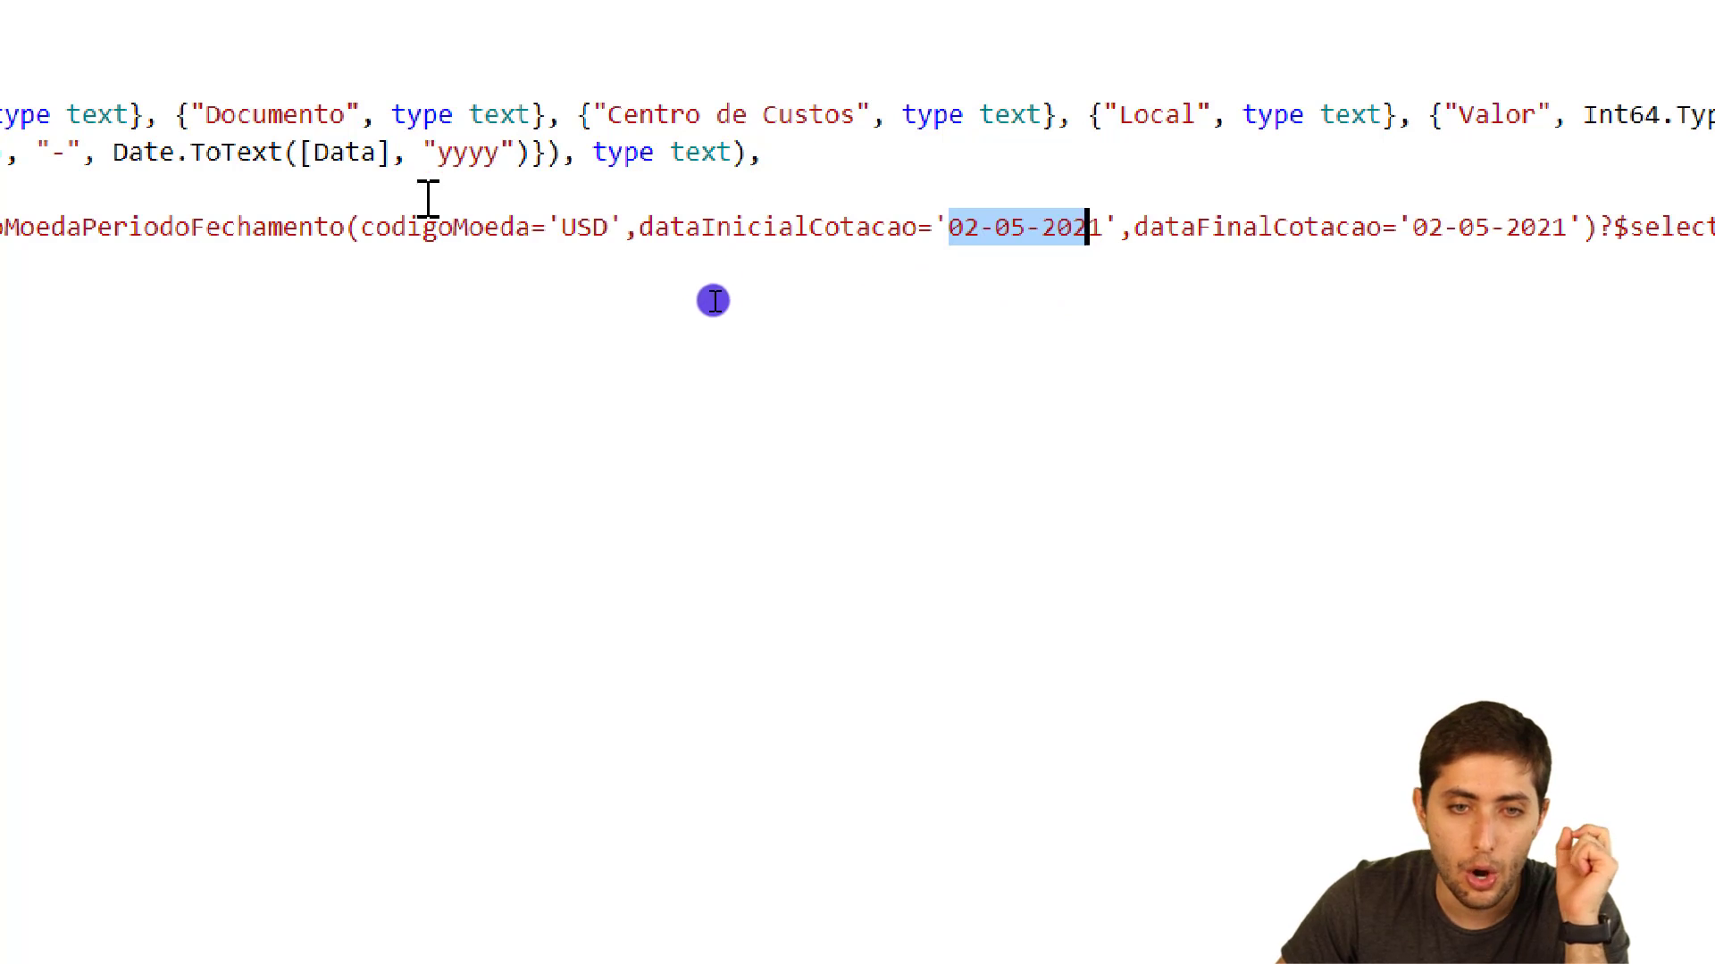
# Try replacing the USD value of codigoMoeda with the plain text datacotação, and restore USD
pyautogui.moveTo(565, 228); pyautogui.dragTo(618, 228)
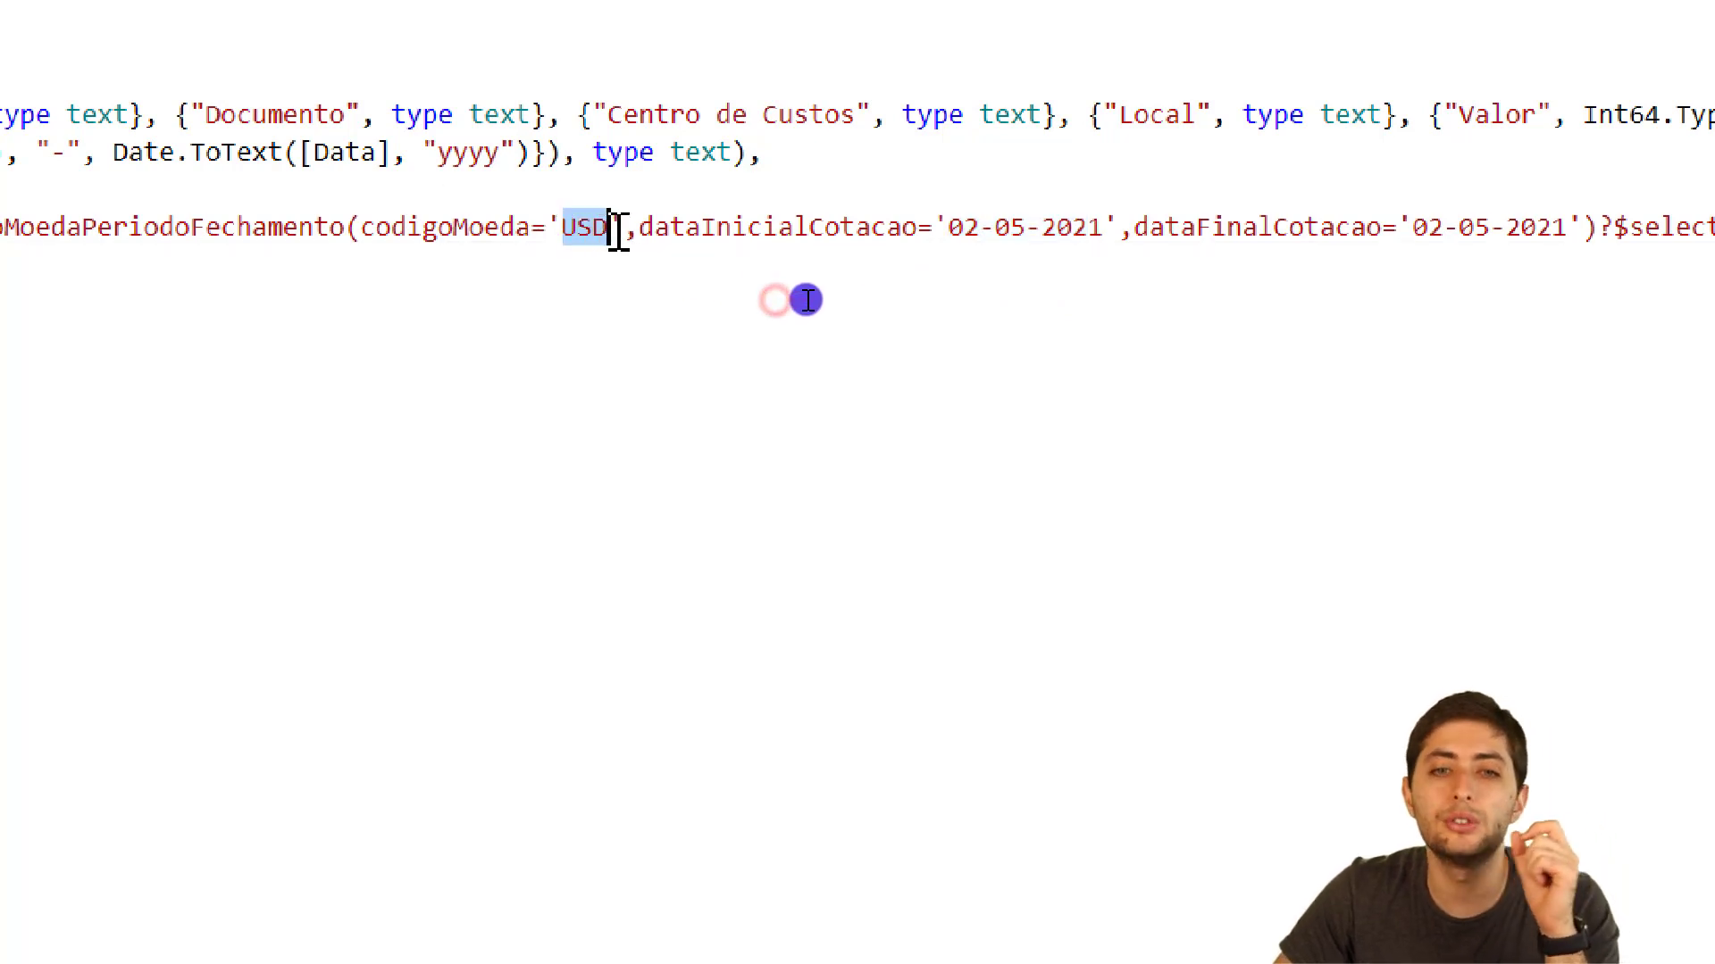
pyautogui.write('datacotaçã')
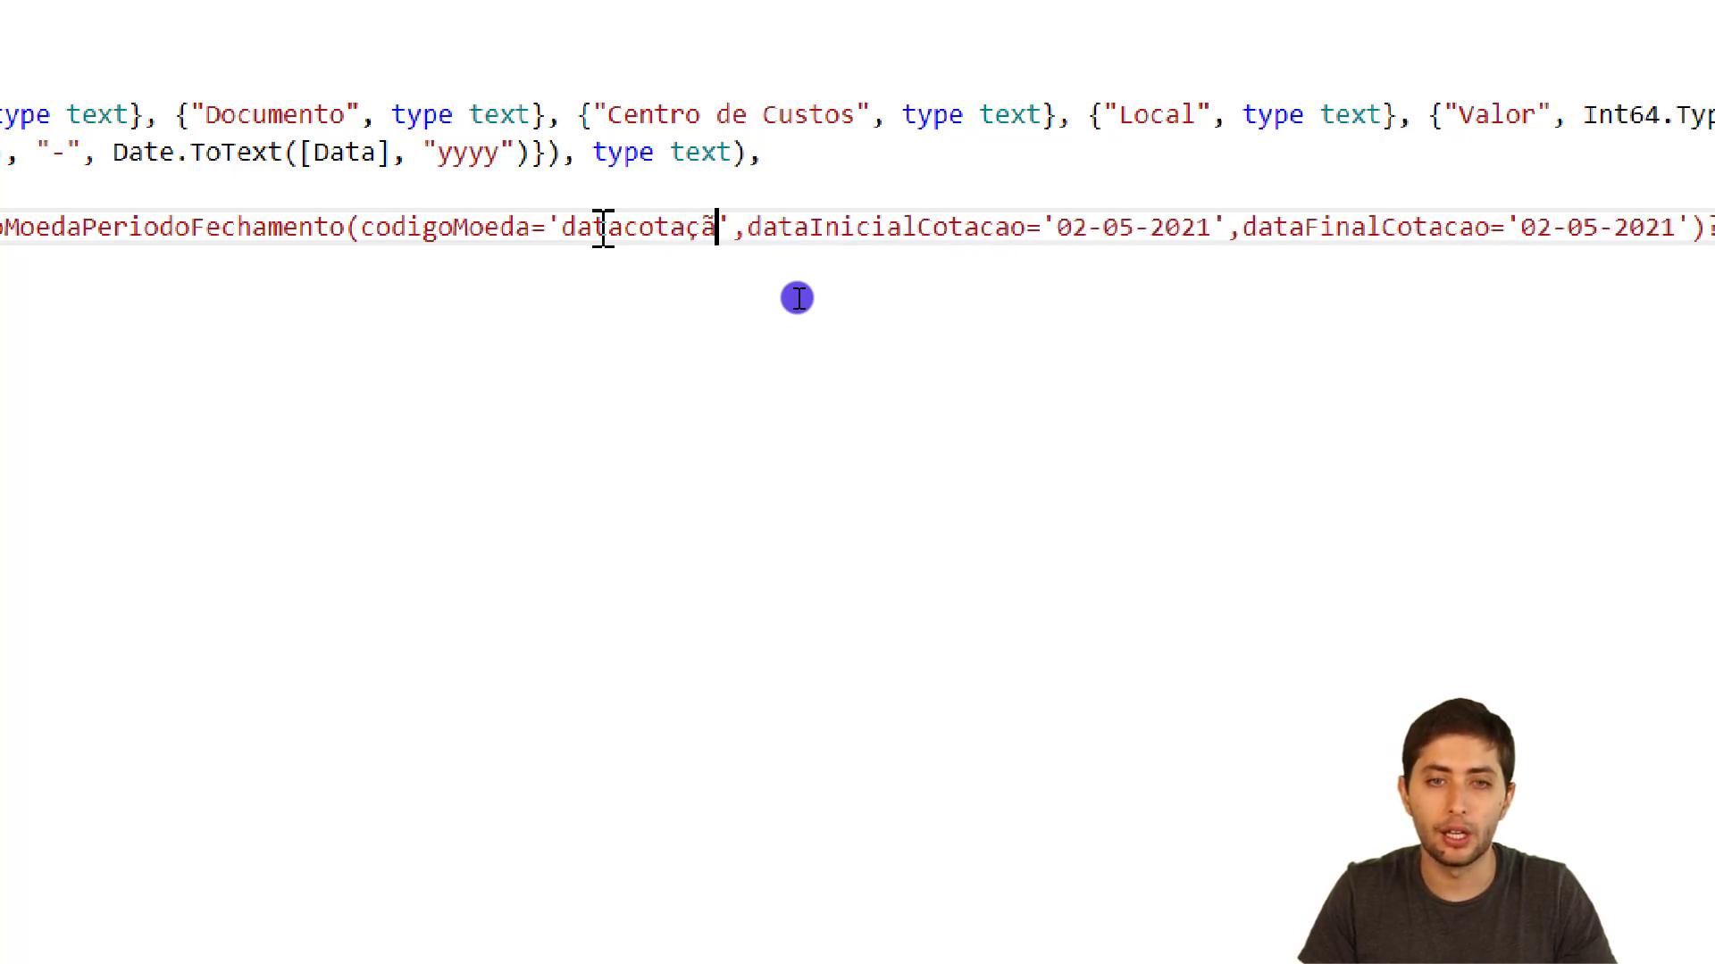
pyautogui.hotkey('ctrl', 'shift', 'Left')
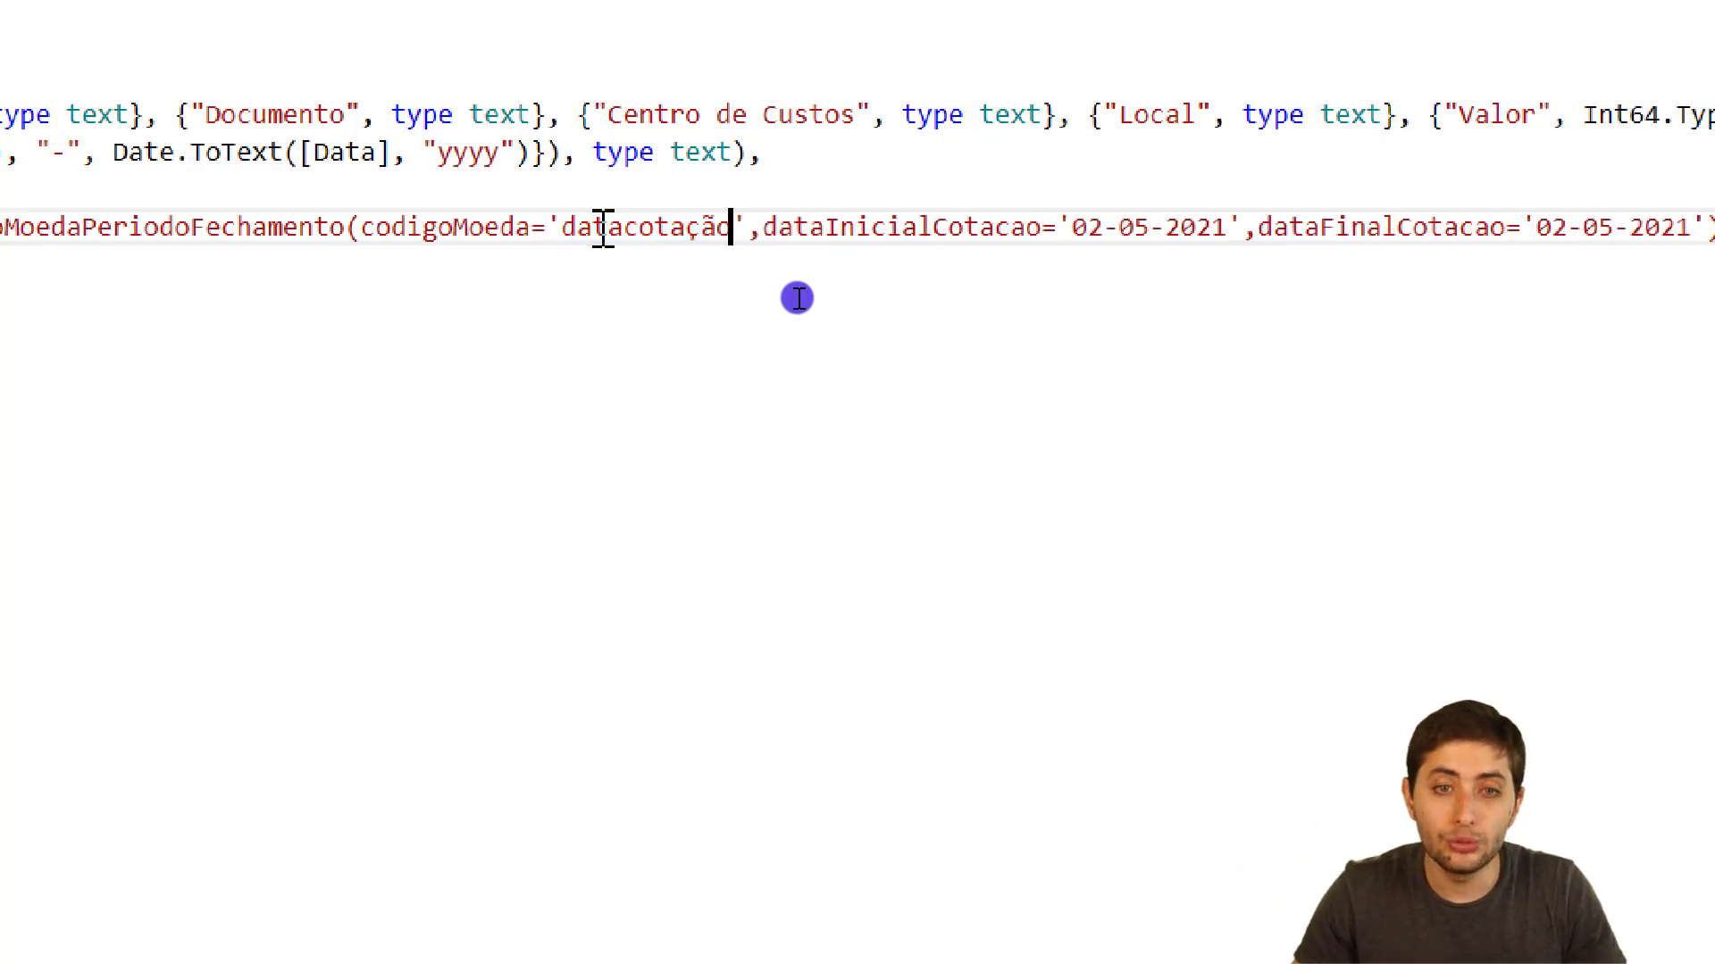
pyautogui.write('USD')
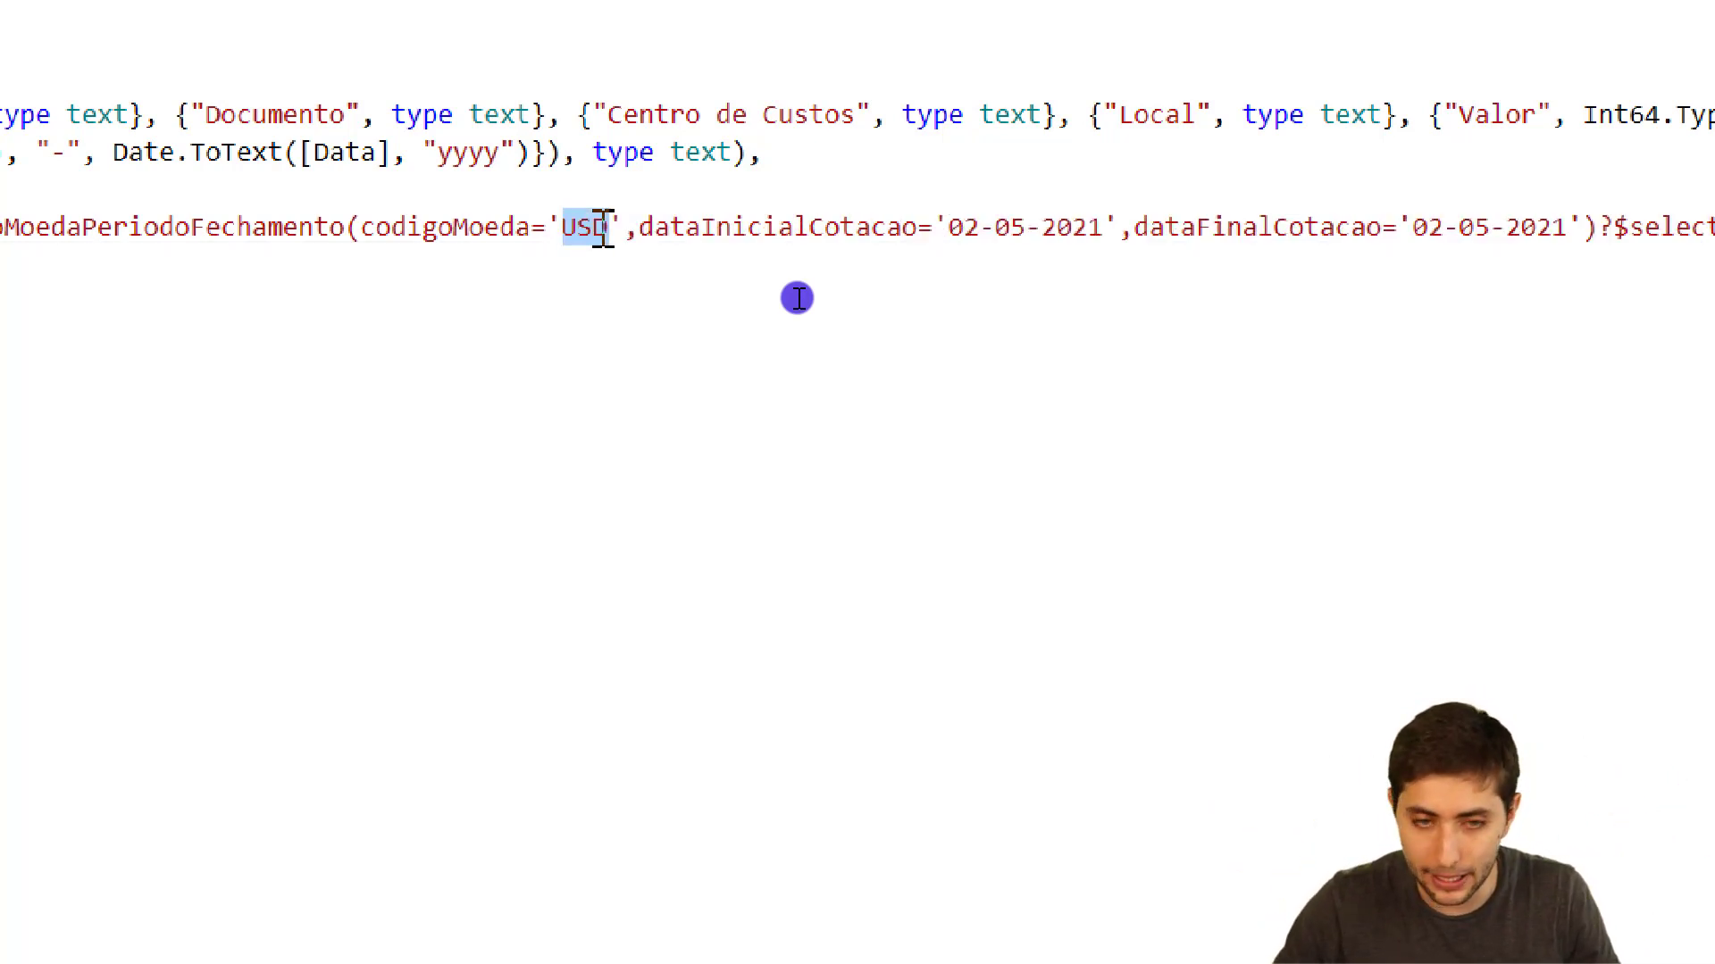
# Examine the Etapa line's API URL from the codigoMoeda parameter back to the opening quotation mark before https
pyautogui.press('Left')
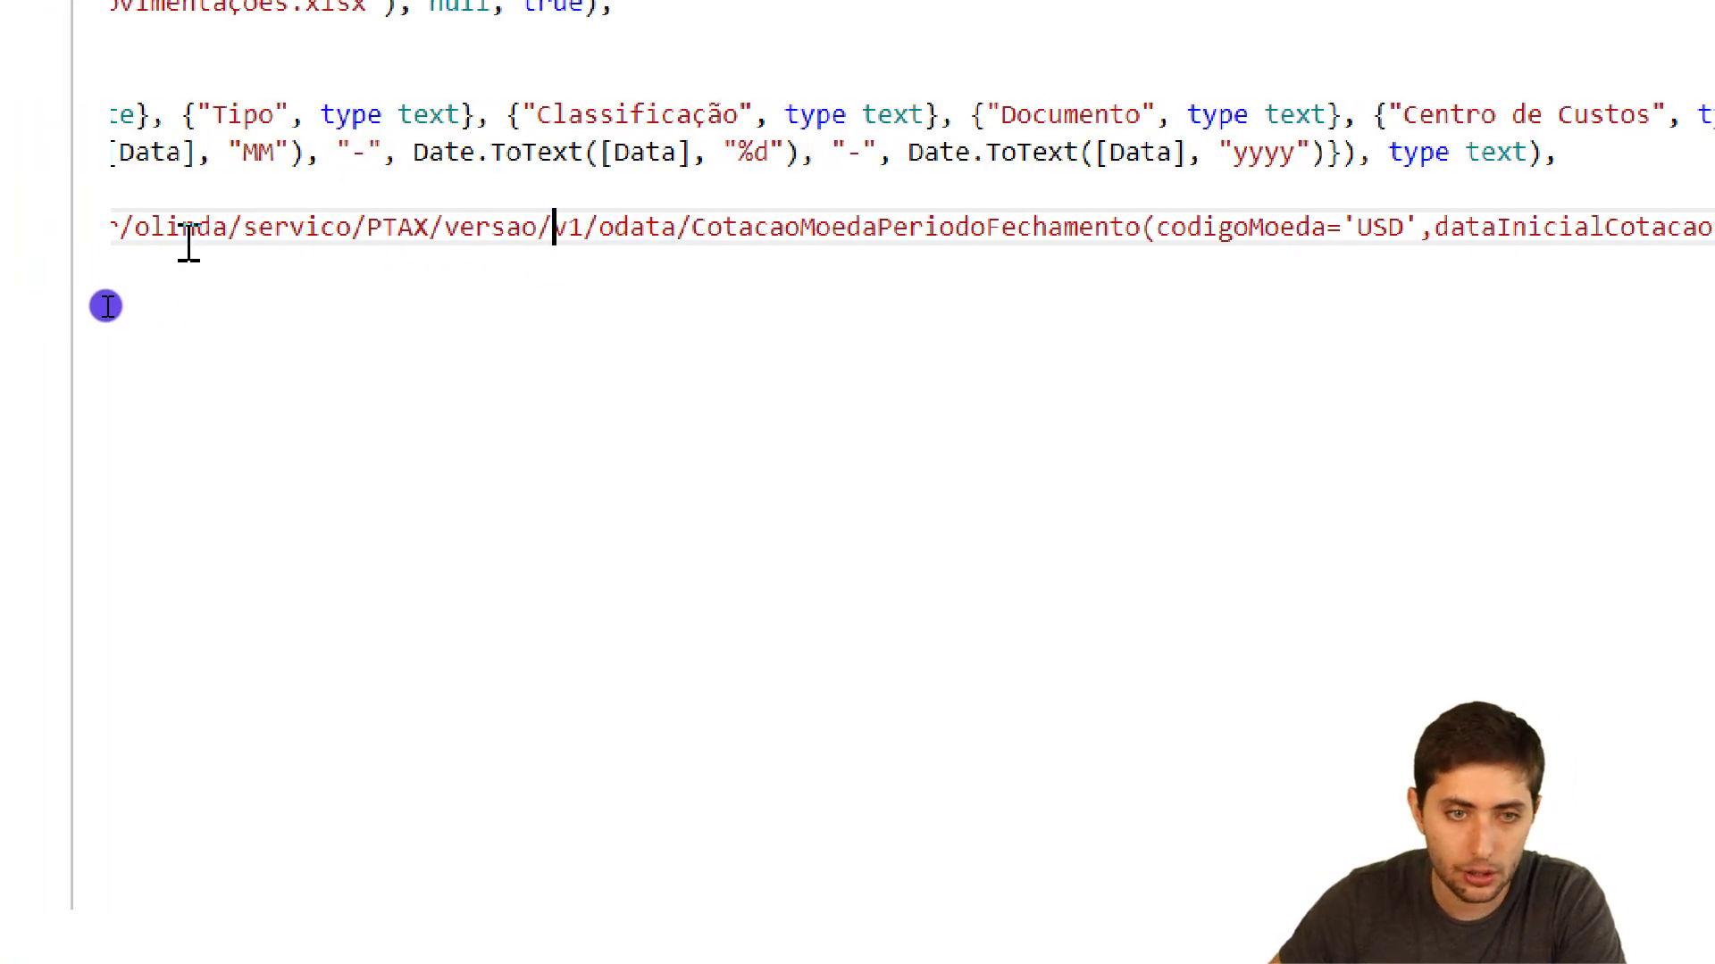
pyautogui.press('Left')
pyautogui.press('Left')
pyautogui.press('Left')
pyautogui.press('Left')
pyautogui.press('Left')
pyautogui.press('Left')
pyautogui.press('Left')
pyautogui.press('Left')
pyautogui.press('Left')
pyautogui.press('Left')
pyautogui.press('Left')
pyautogui.press('Left')
pyautogui.press('Left')
pyautogui.press('Left')
pyautogui.press('Left')
pyautogui.press('Left')
pyautogui.press('Left')
pyautogui.press('Left')
pyautogui.press('Left')
pyautogui.press('Left')
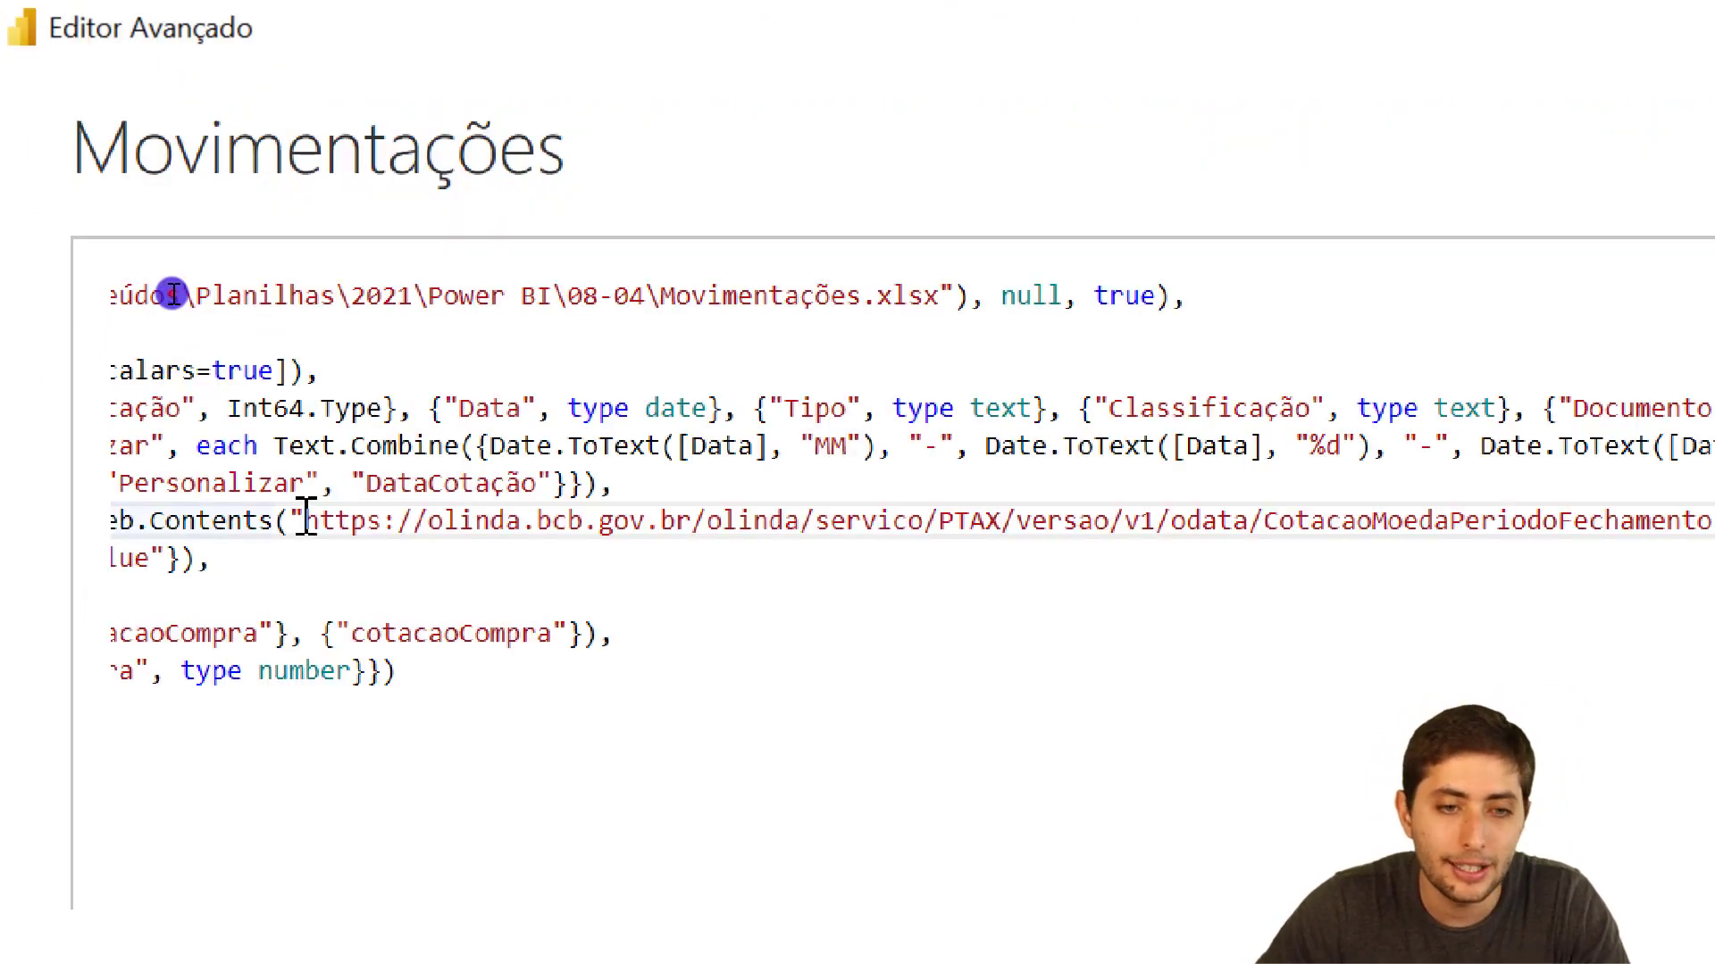
pyautogui.moveTo(305, 516); pyautogui.dragTo(315, 515)
pyautogui.click(521, 516)
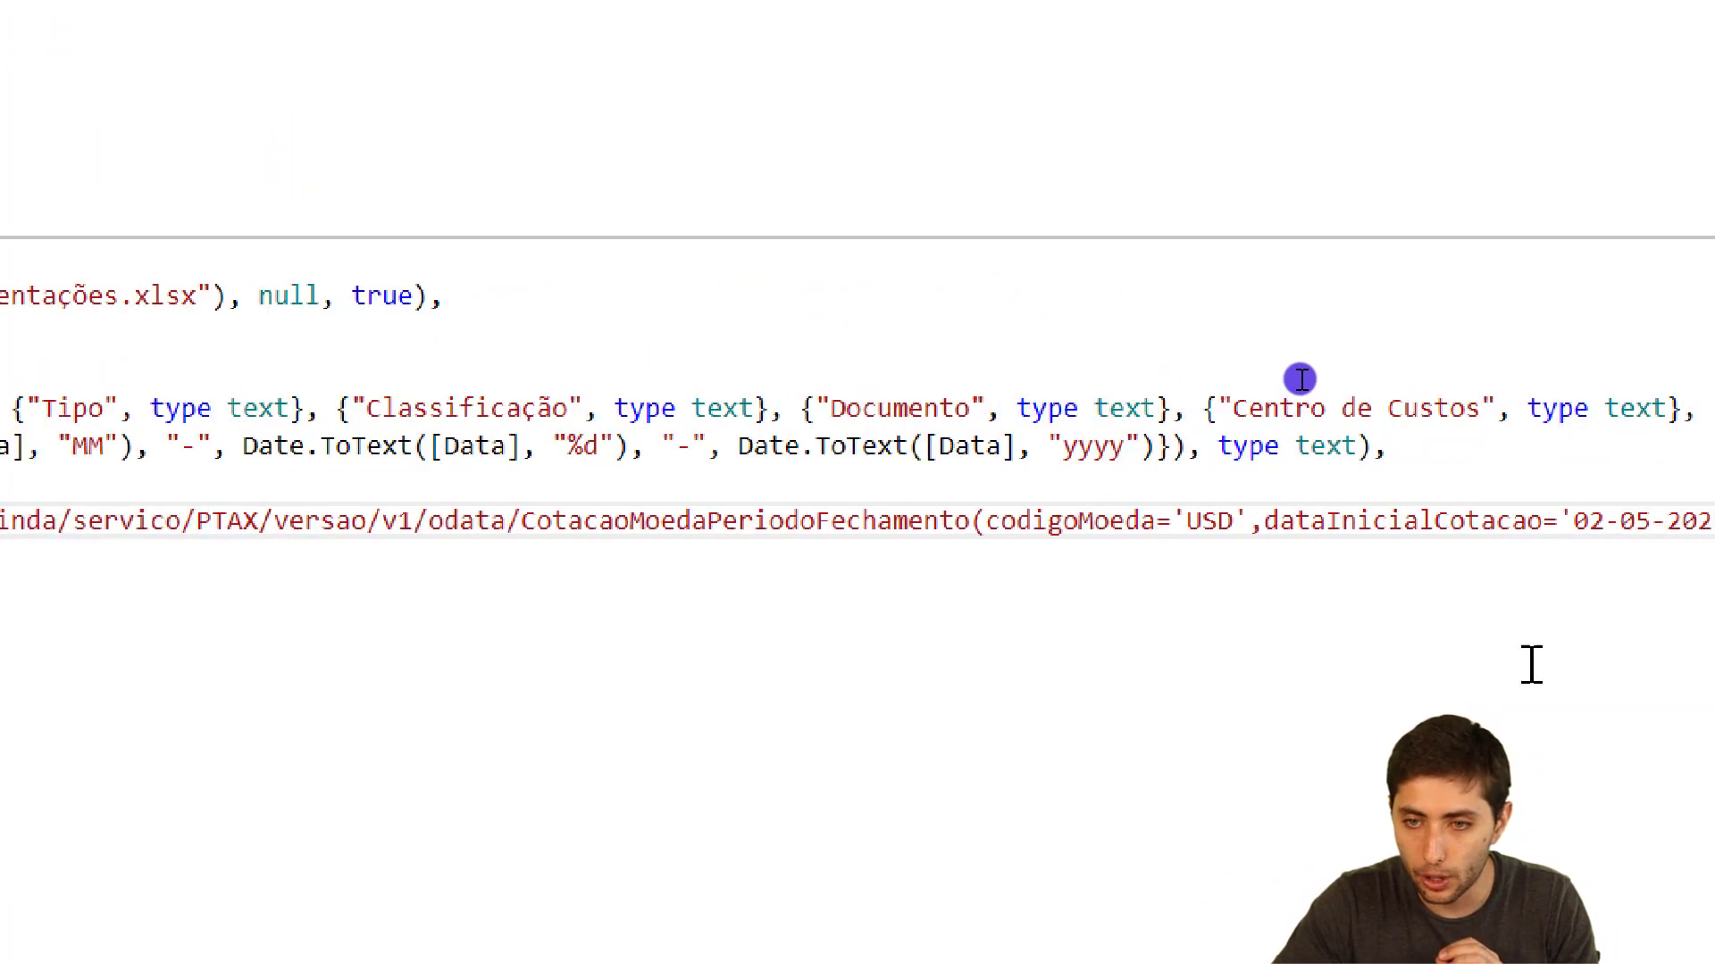
# Replace USD in the codigoMoeda parameter with a double quotation mark that closes the first part of the URL text
pyautogui.doubleClick(1161, 523)
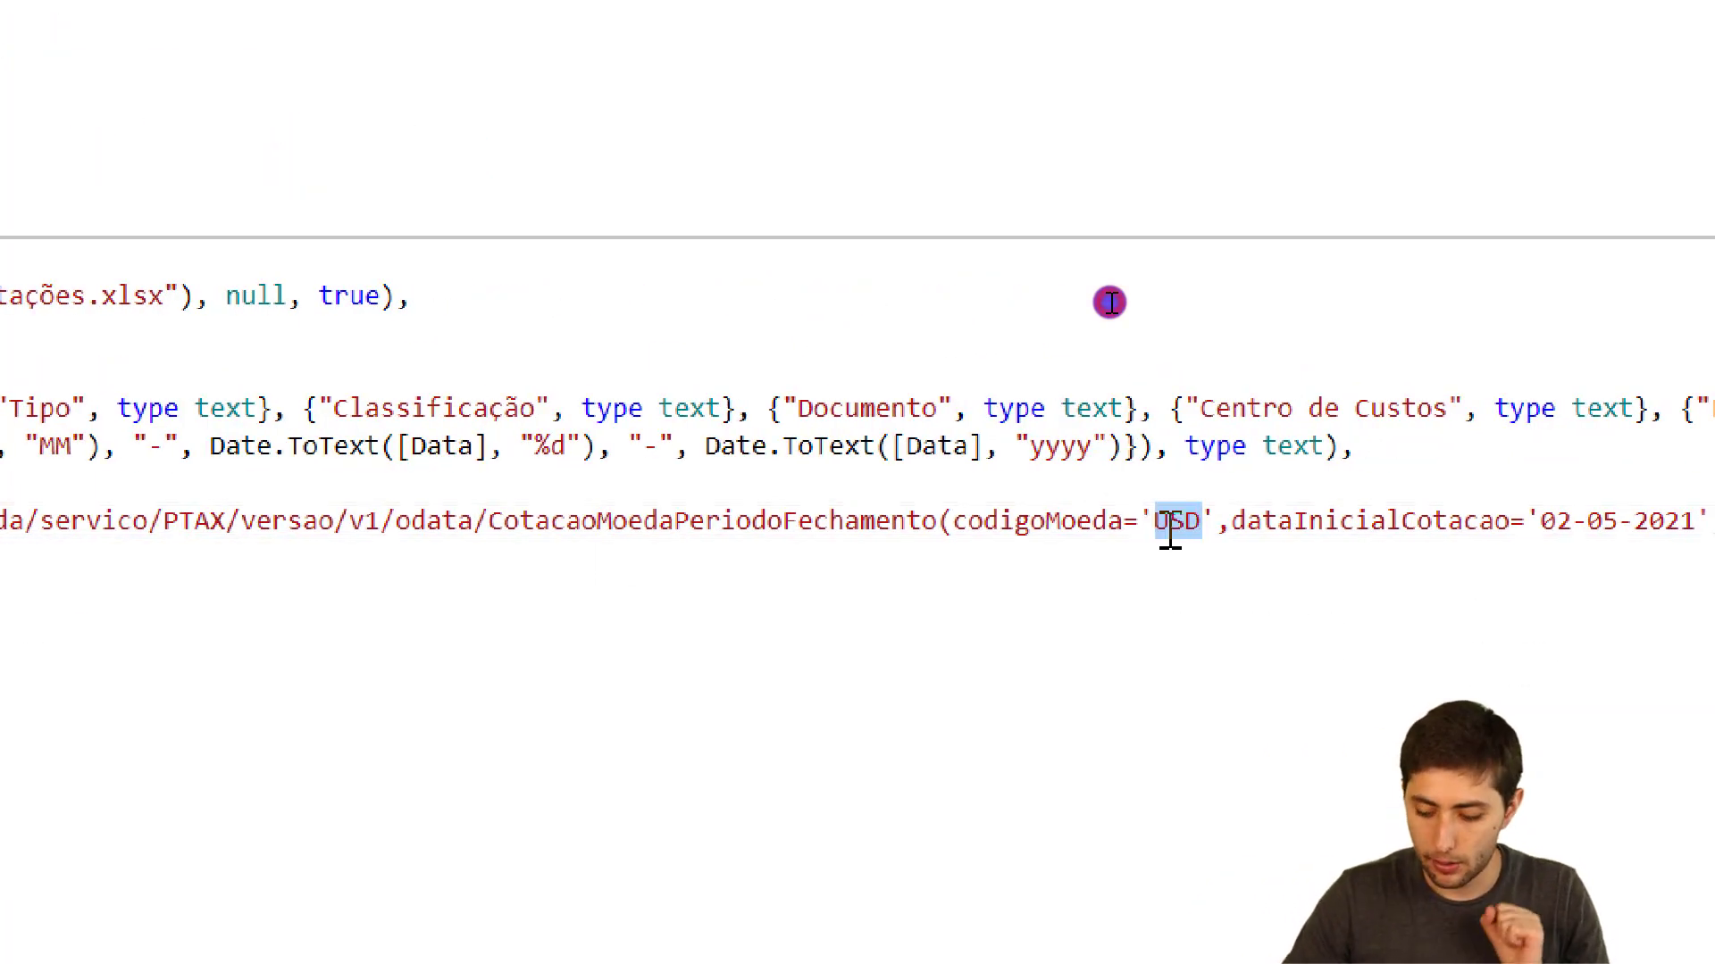
pyautogui.press('BackSpace')
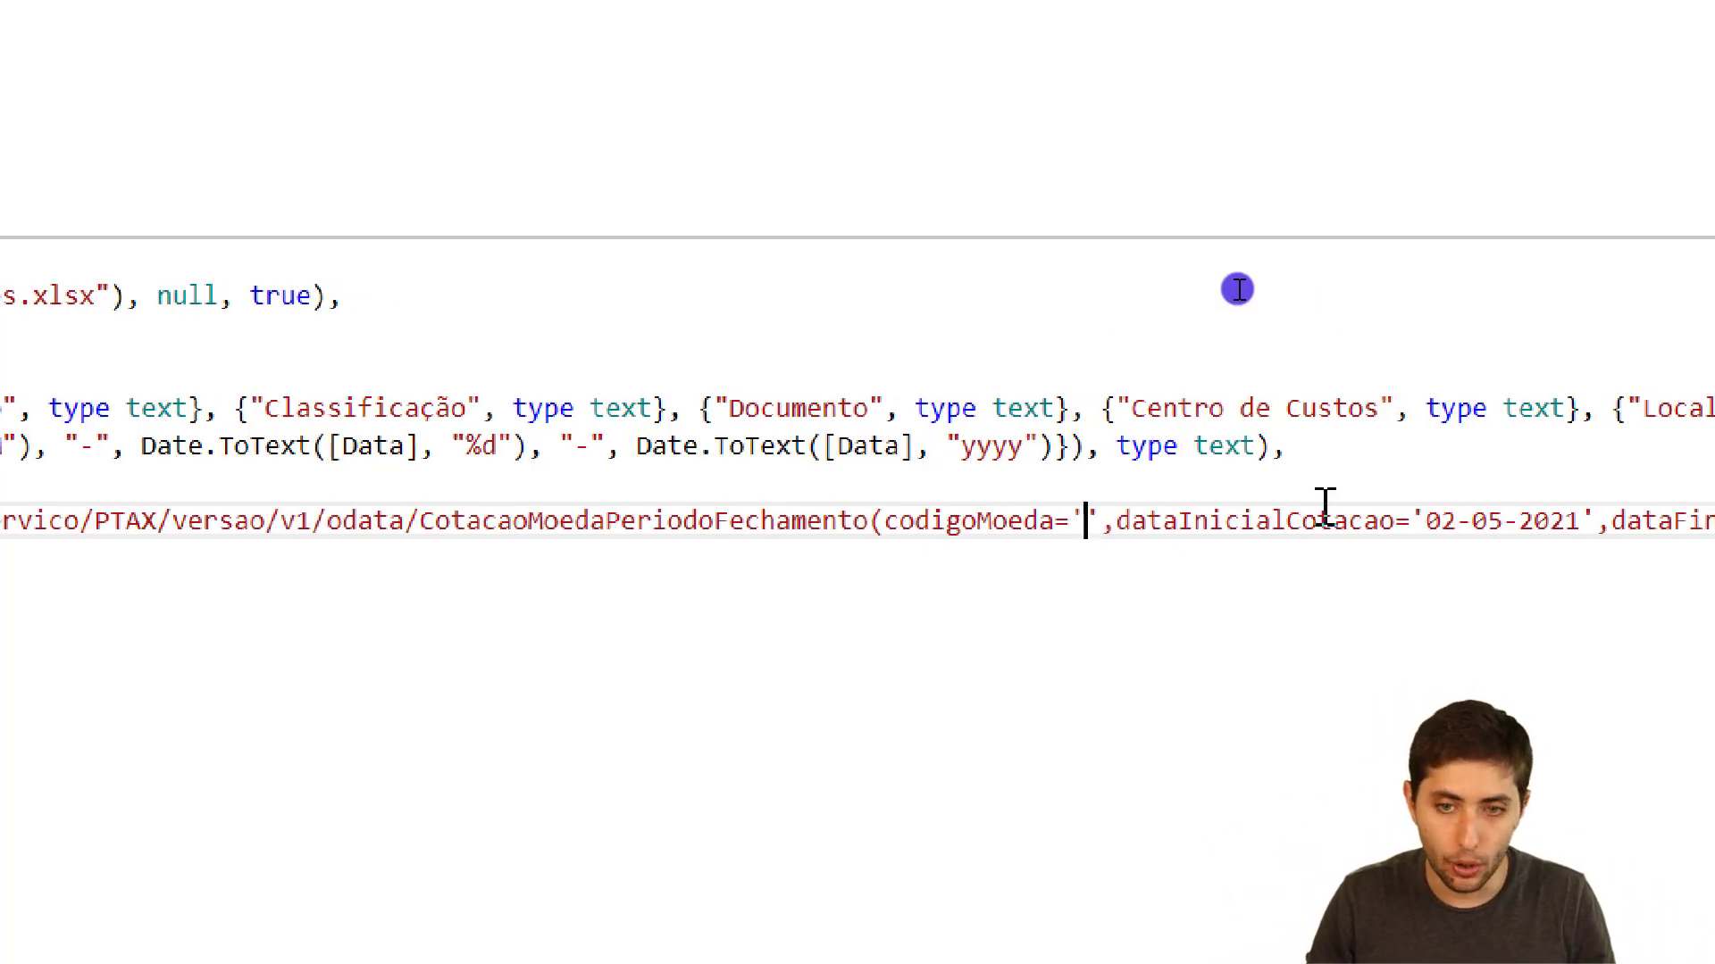
pyautogui.write('"')
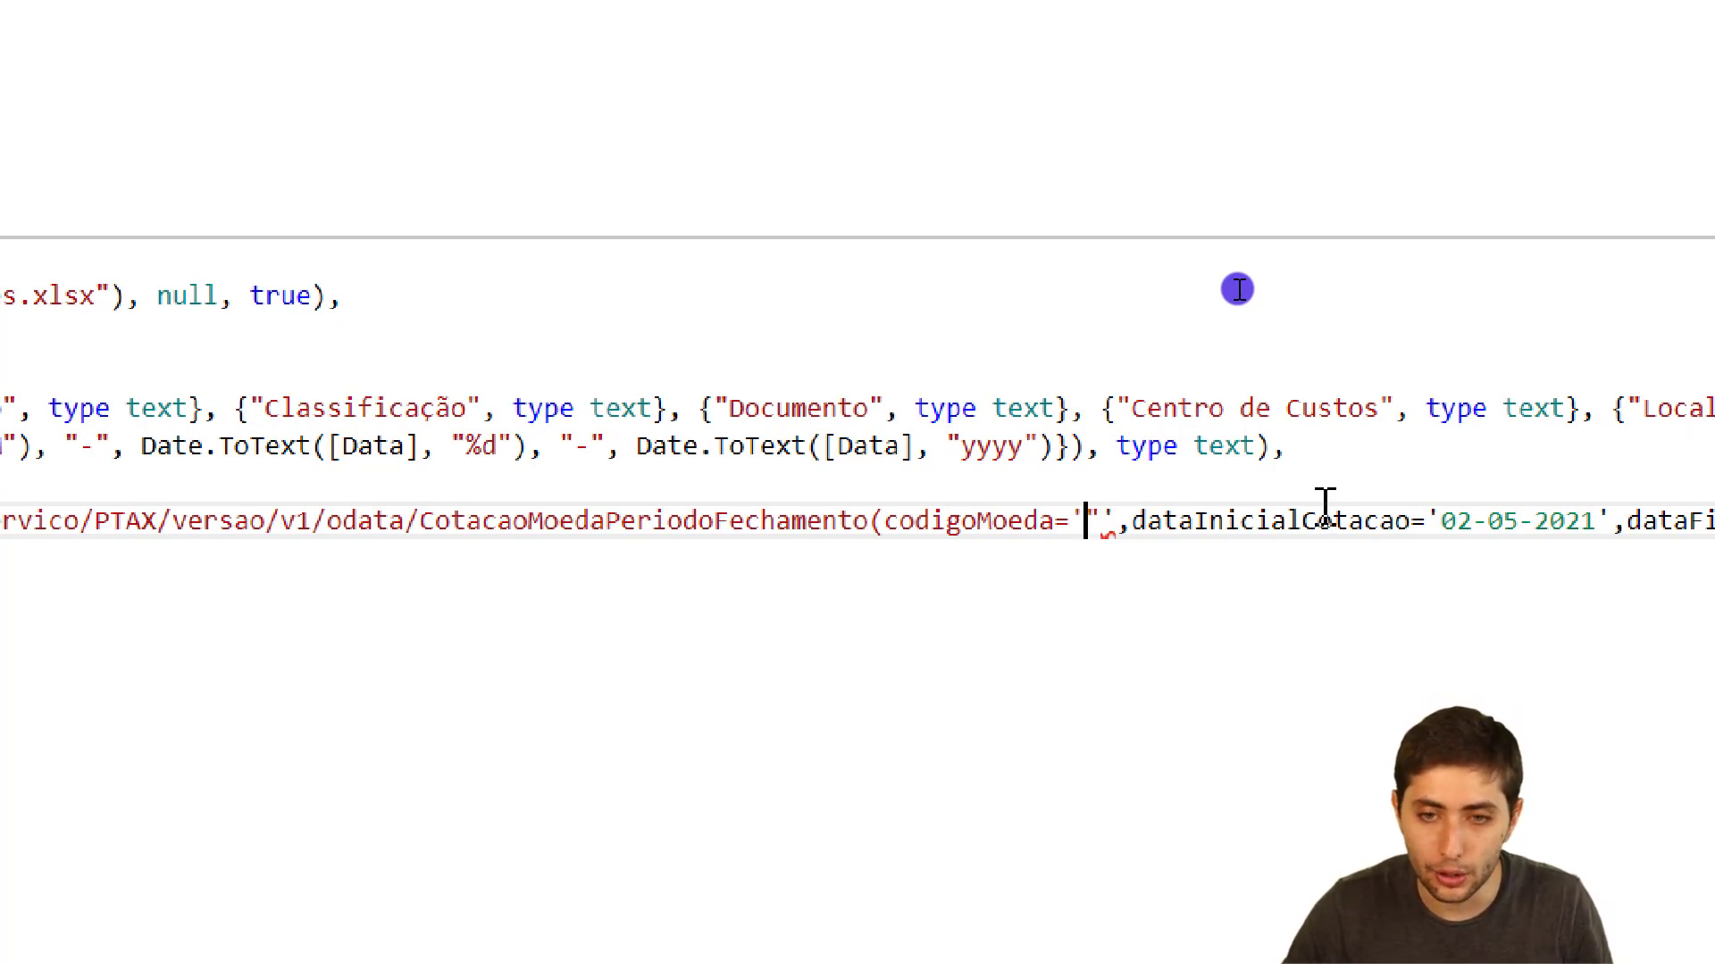
pyautogui.hotkey('shift', 'Left')
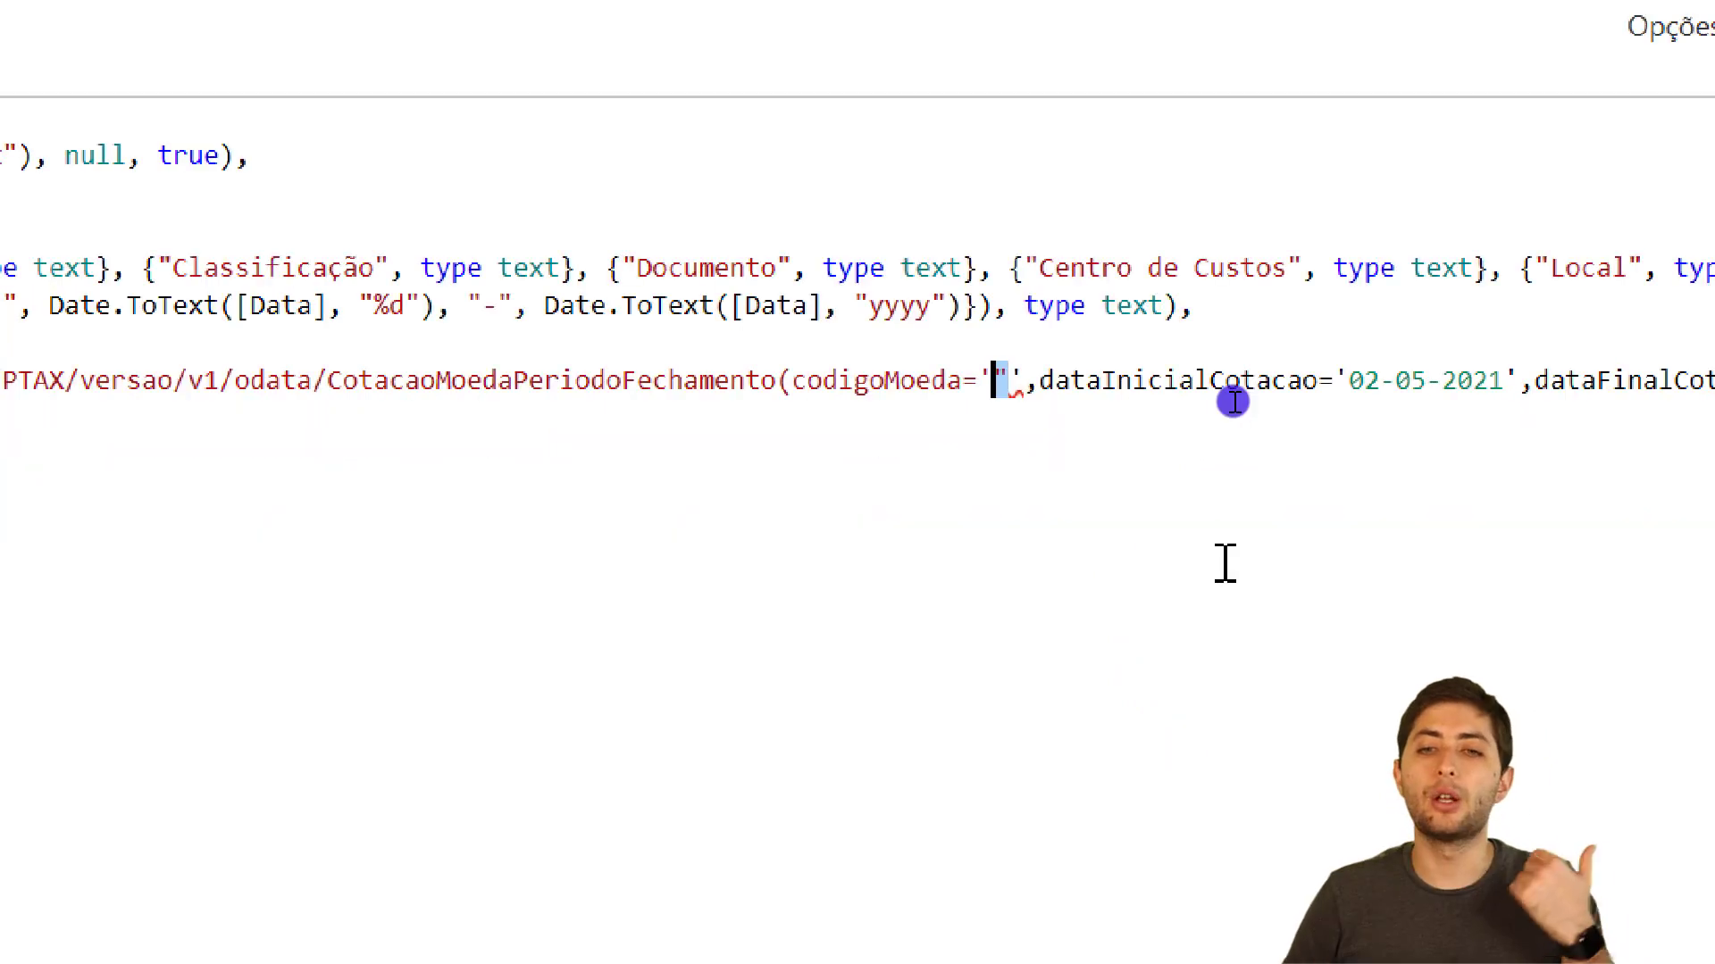
pyautogui.press('Right')
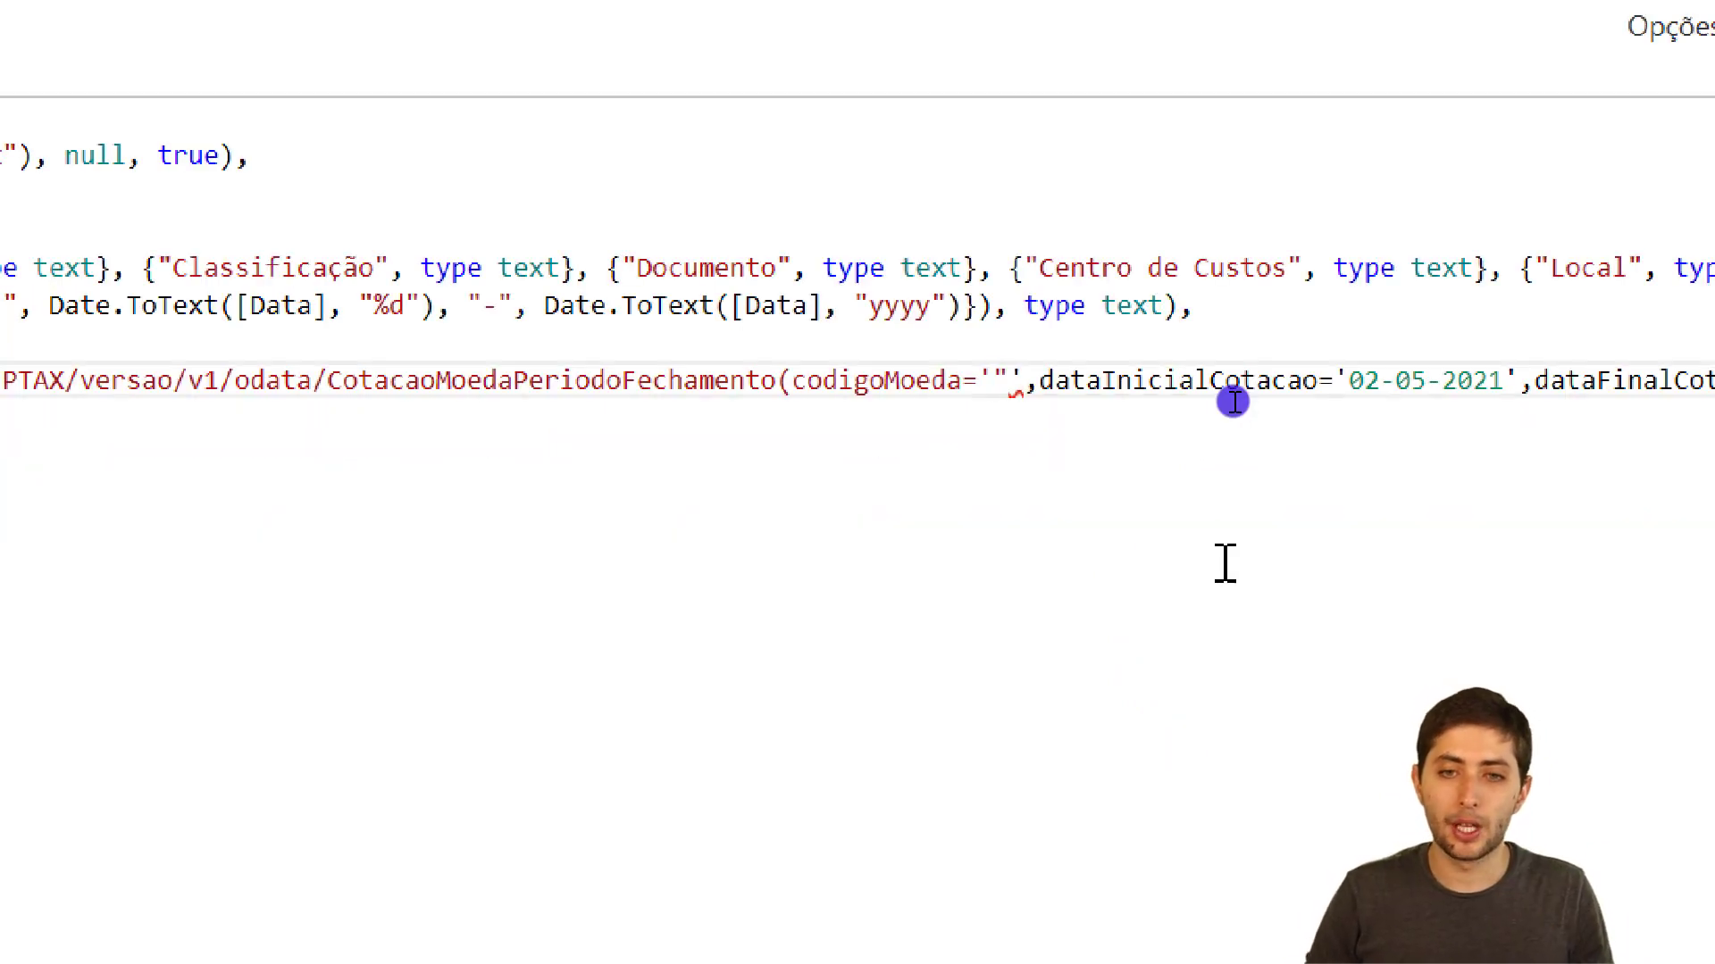
# Add the & concatenation operator after the closing double quotation mark that follows codigoMoeda=' in the Etapa line
pyautogui.click(1005, 382)
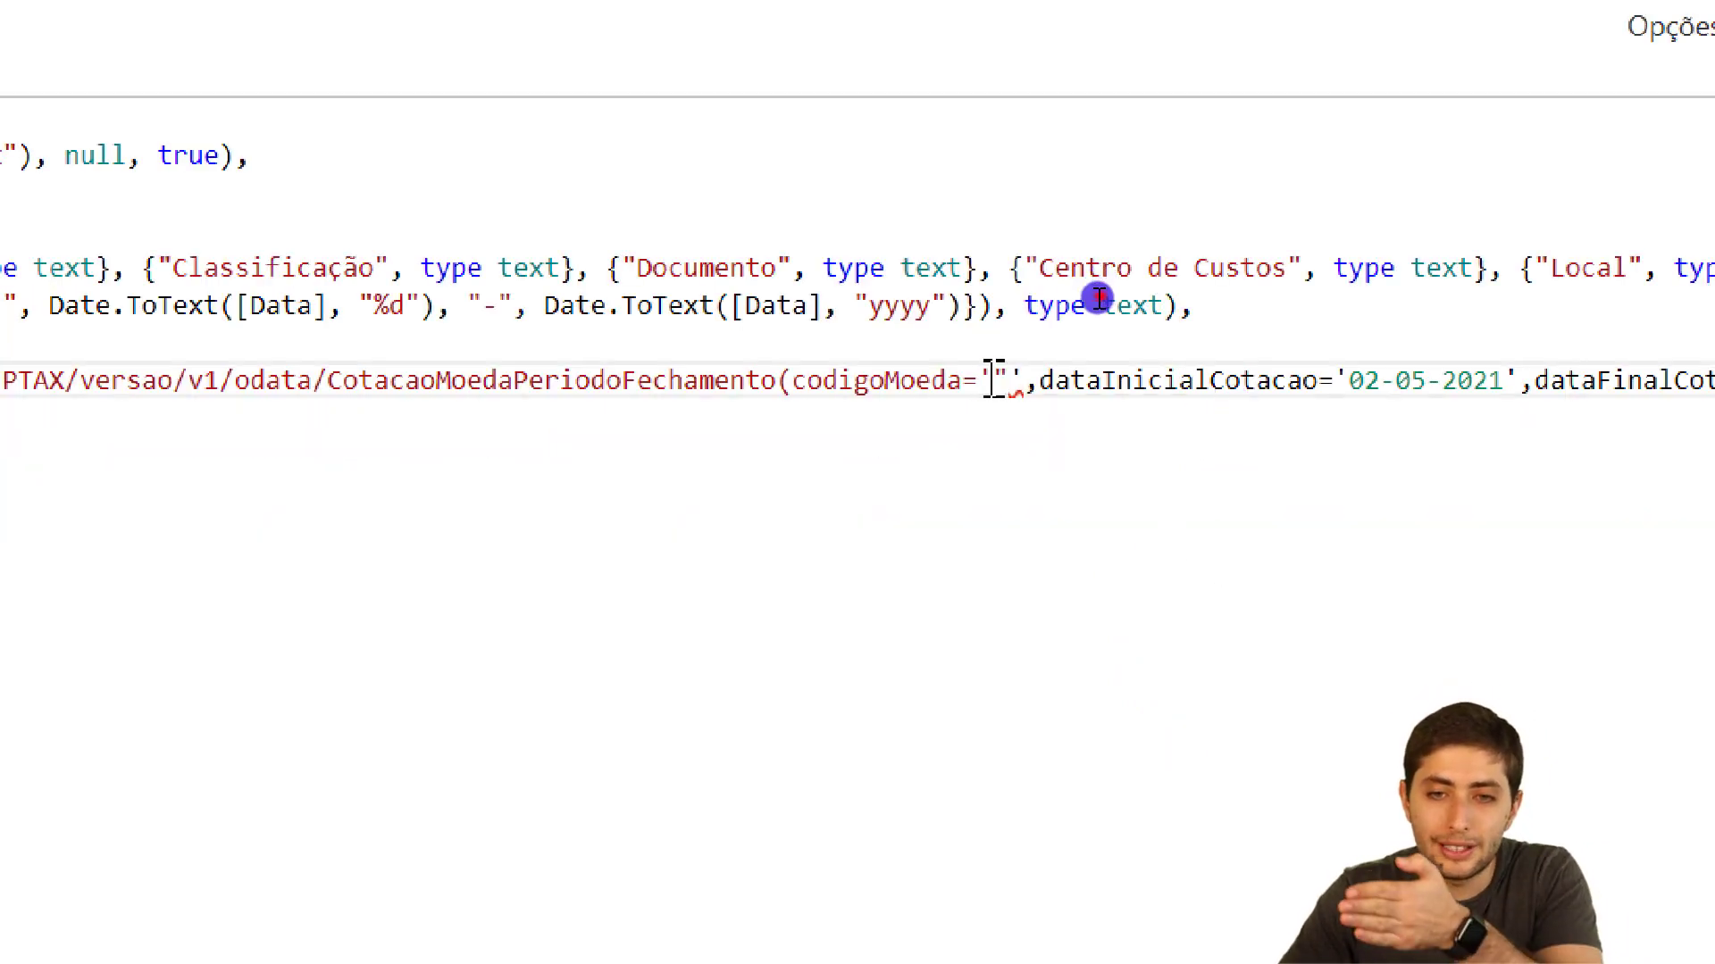
pyautogui.moveTo(993, 381); pyautogui.dragTo(854, 384)
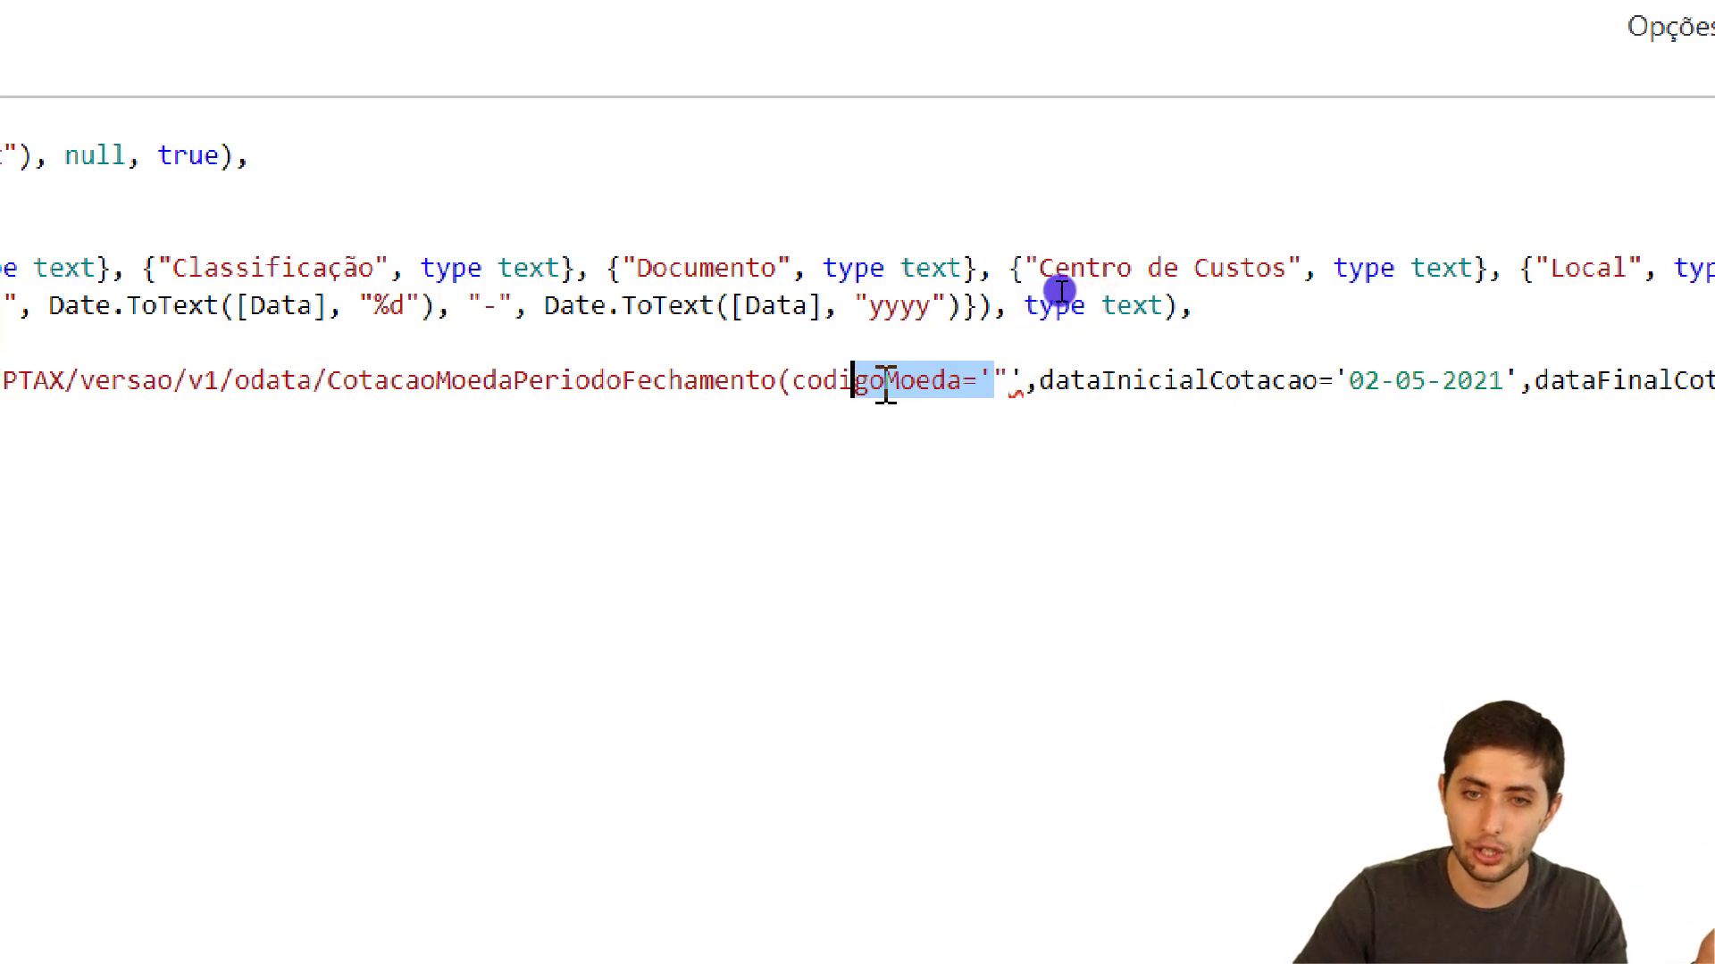
pyautogui.click(998, 381)
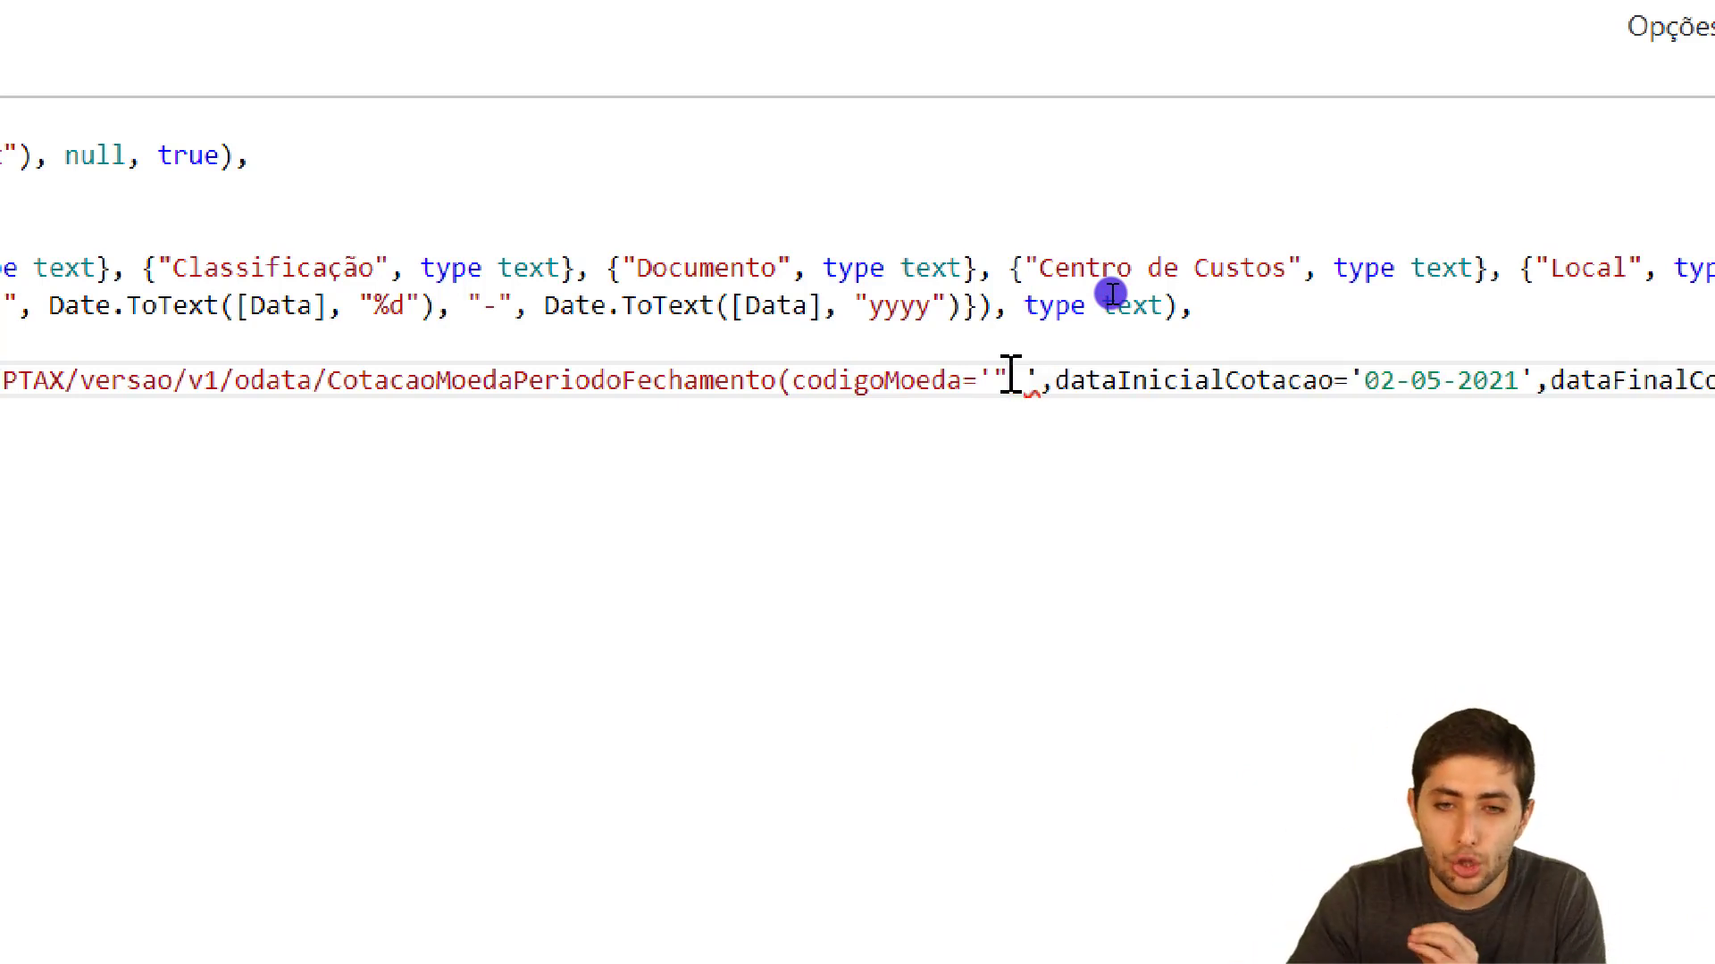
pyautogui.moveTo(991, 384); pyautogui.dragTo(915, 384)
pyautogui.click(1016, 380)
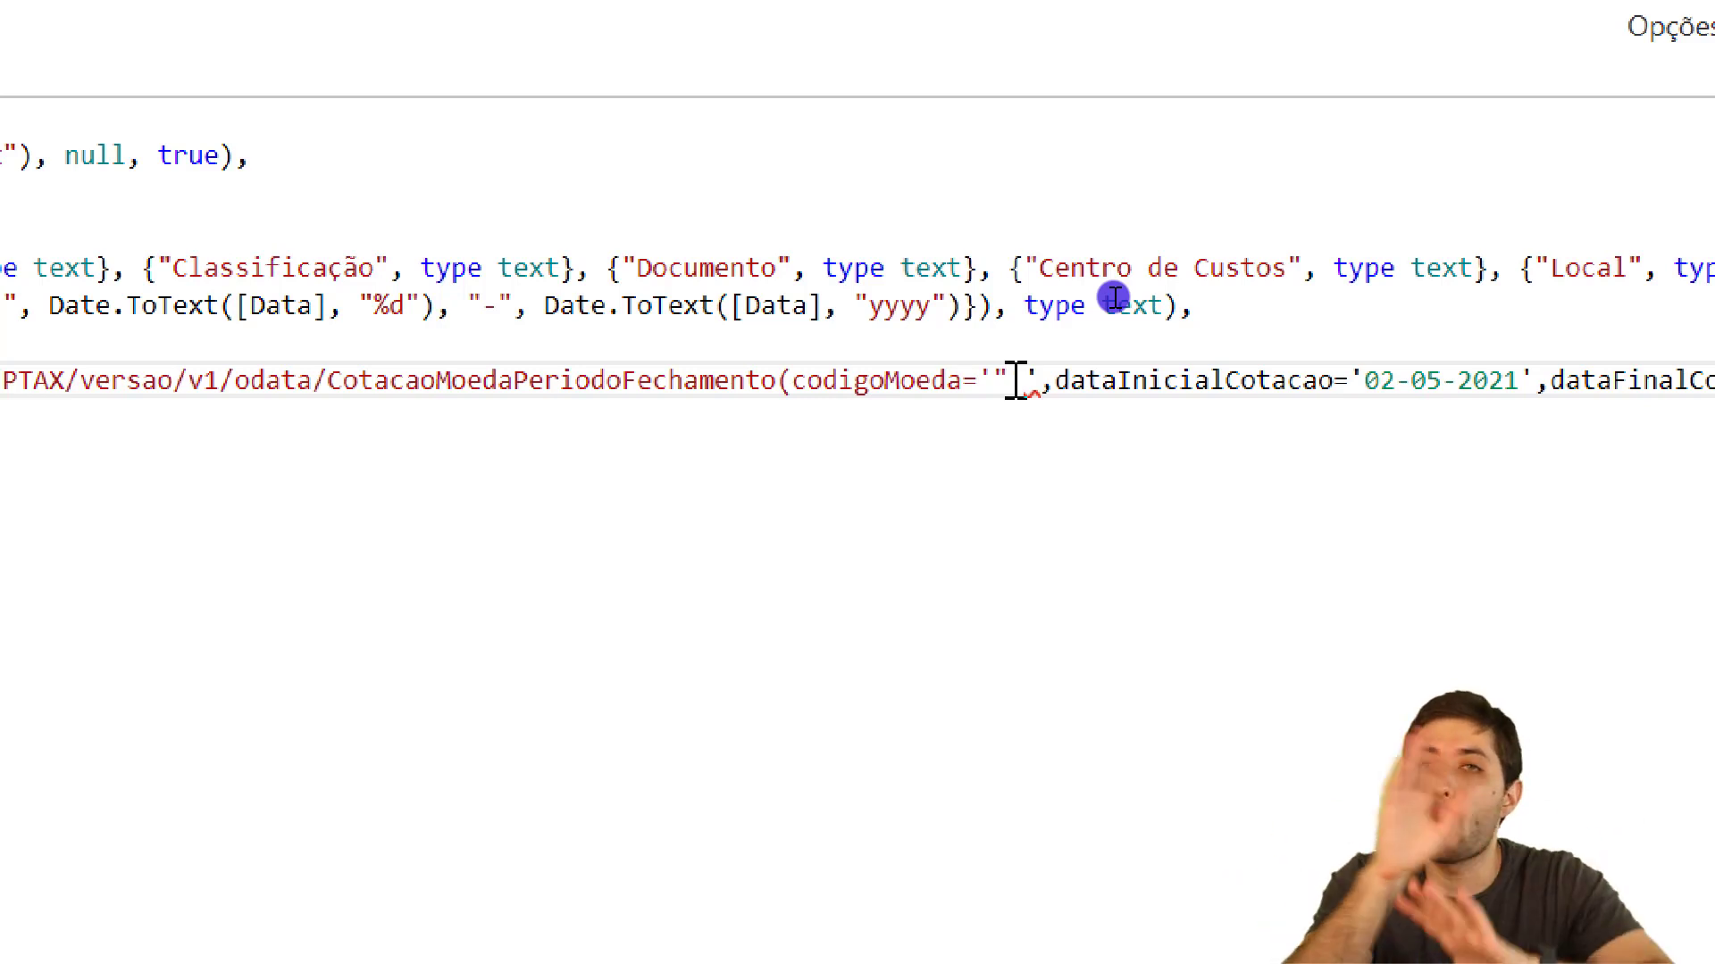
pyautogui.write('&')
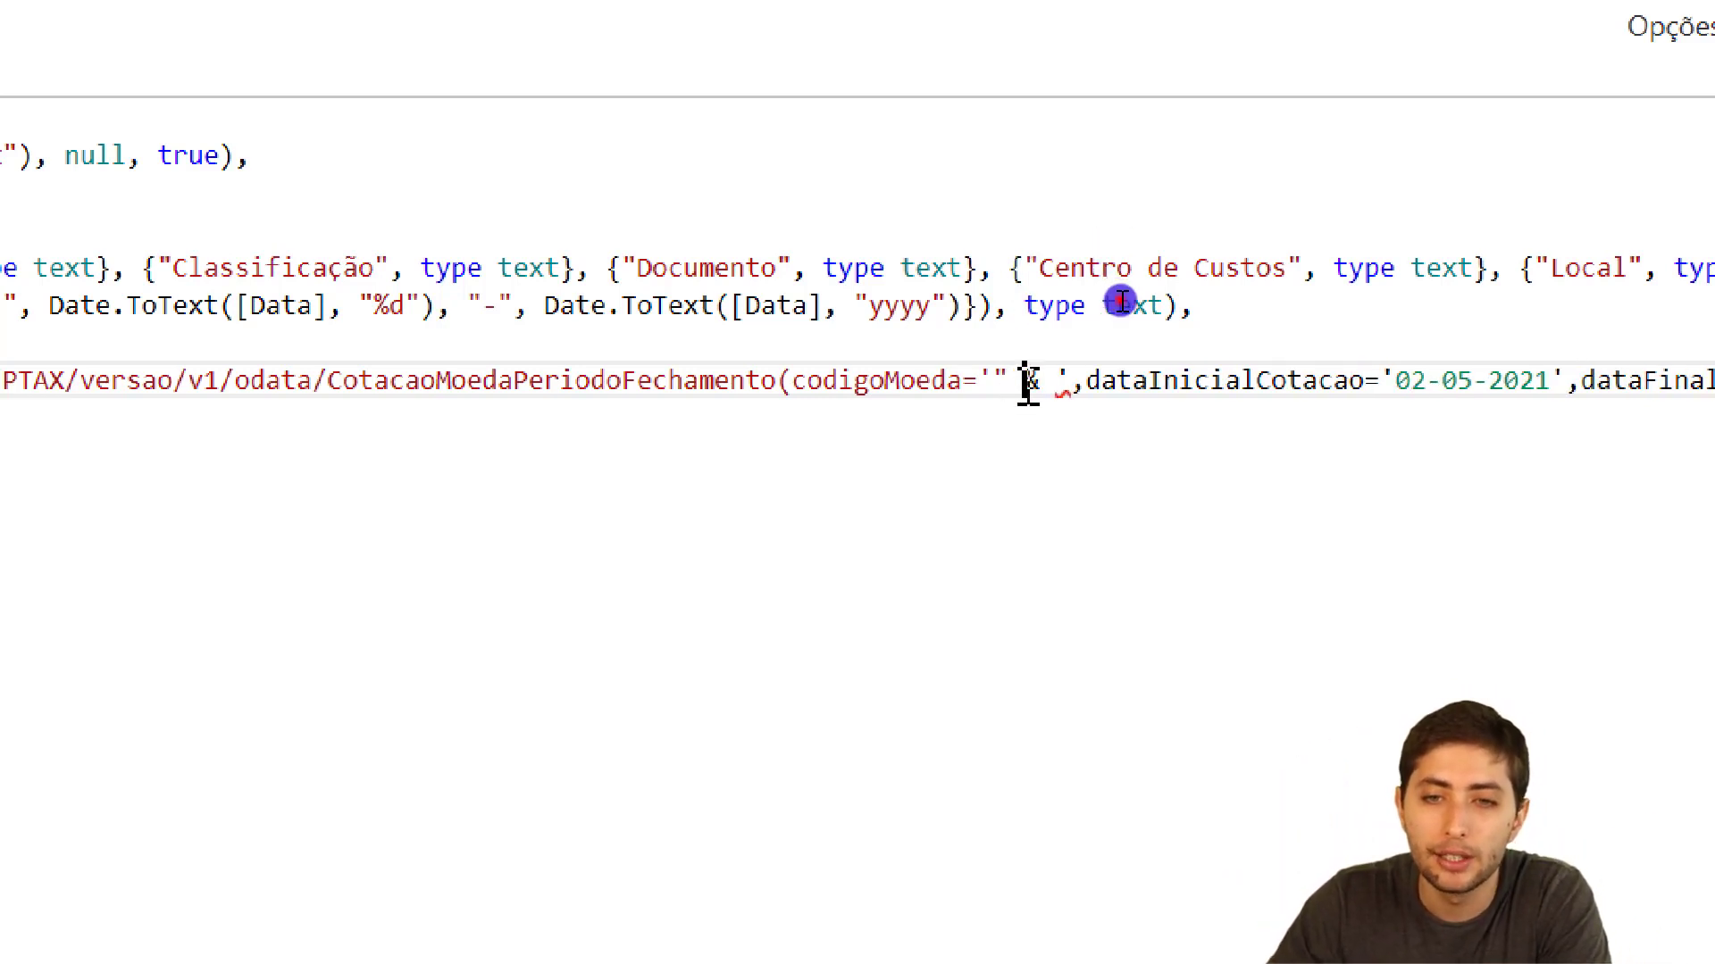
# Insert the column reference [Moeda] after the & operator that follows codigoMoeda=' in the Etapa line
pyautogui.moveTo(1025, 382); pyautogui.dragTo(500, 386)
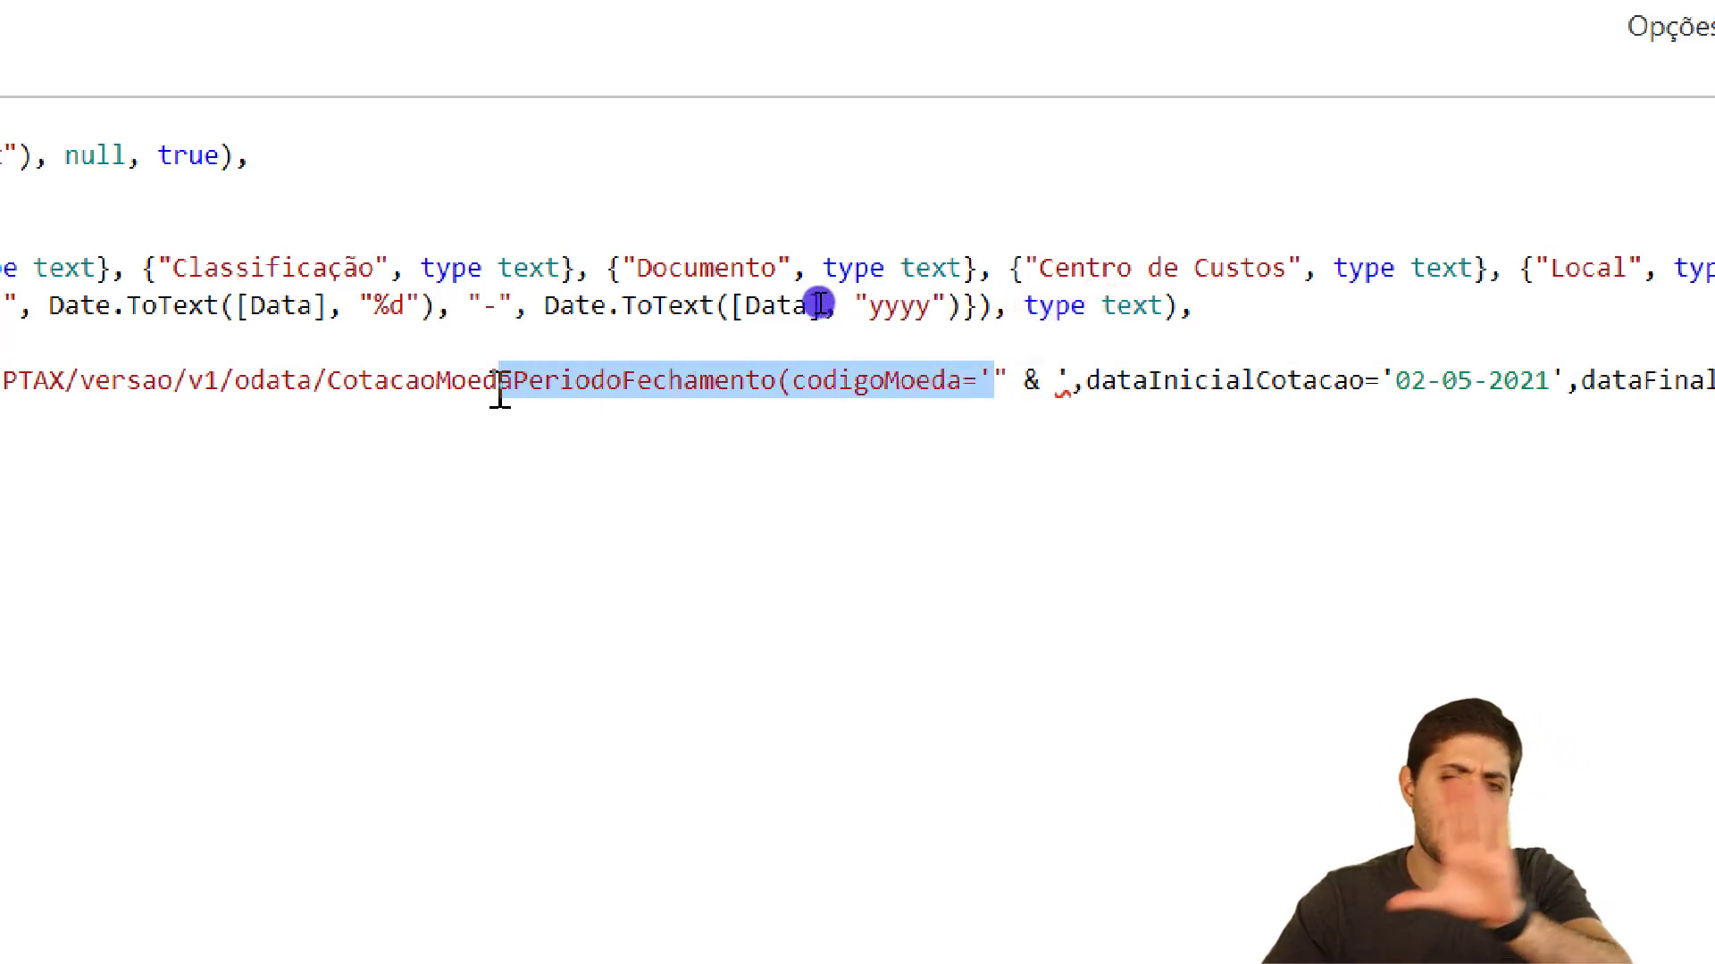
pyautogui.click(1047, 380)
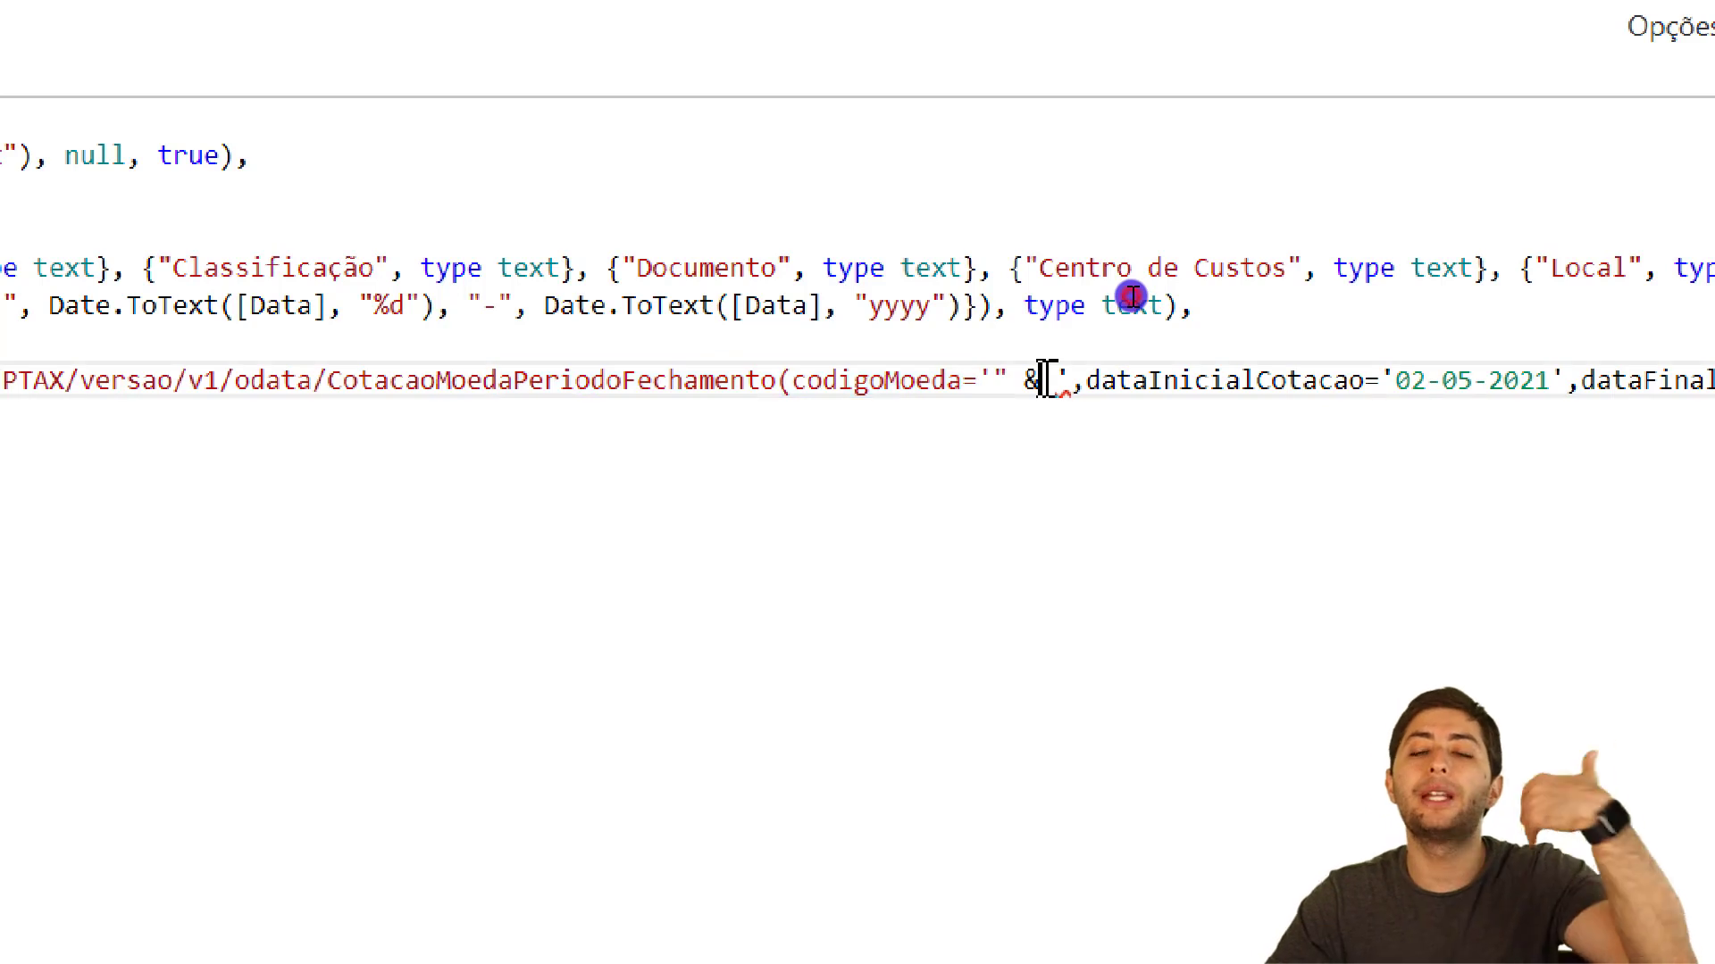
pyautogui.write('moeda')
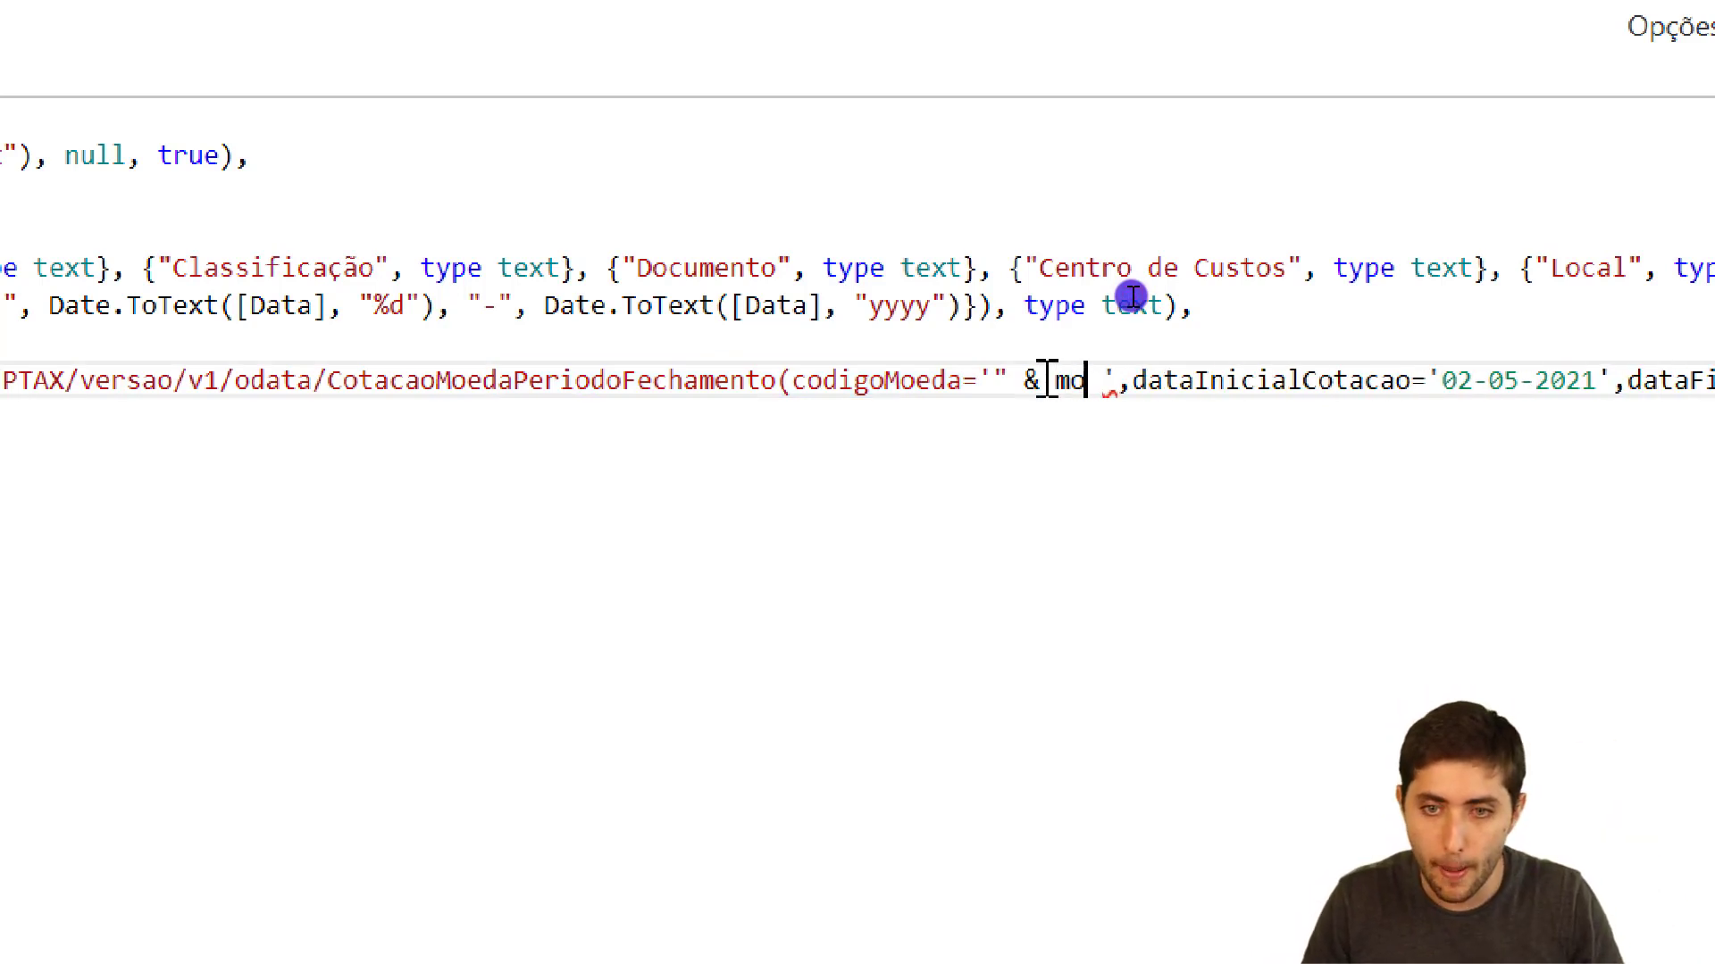
pyautogui.press('Escape')
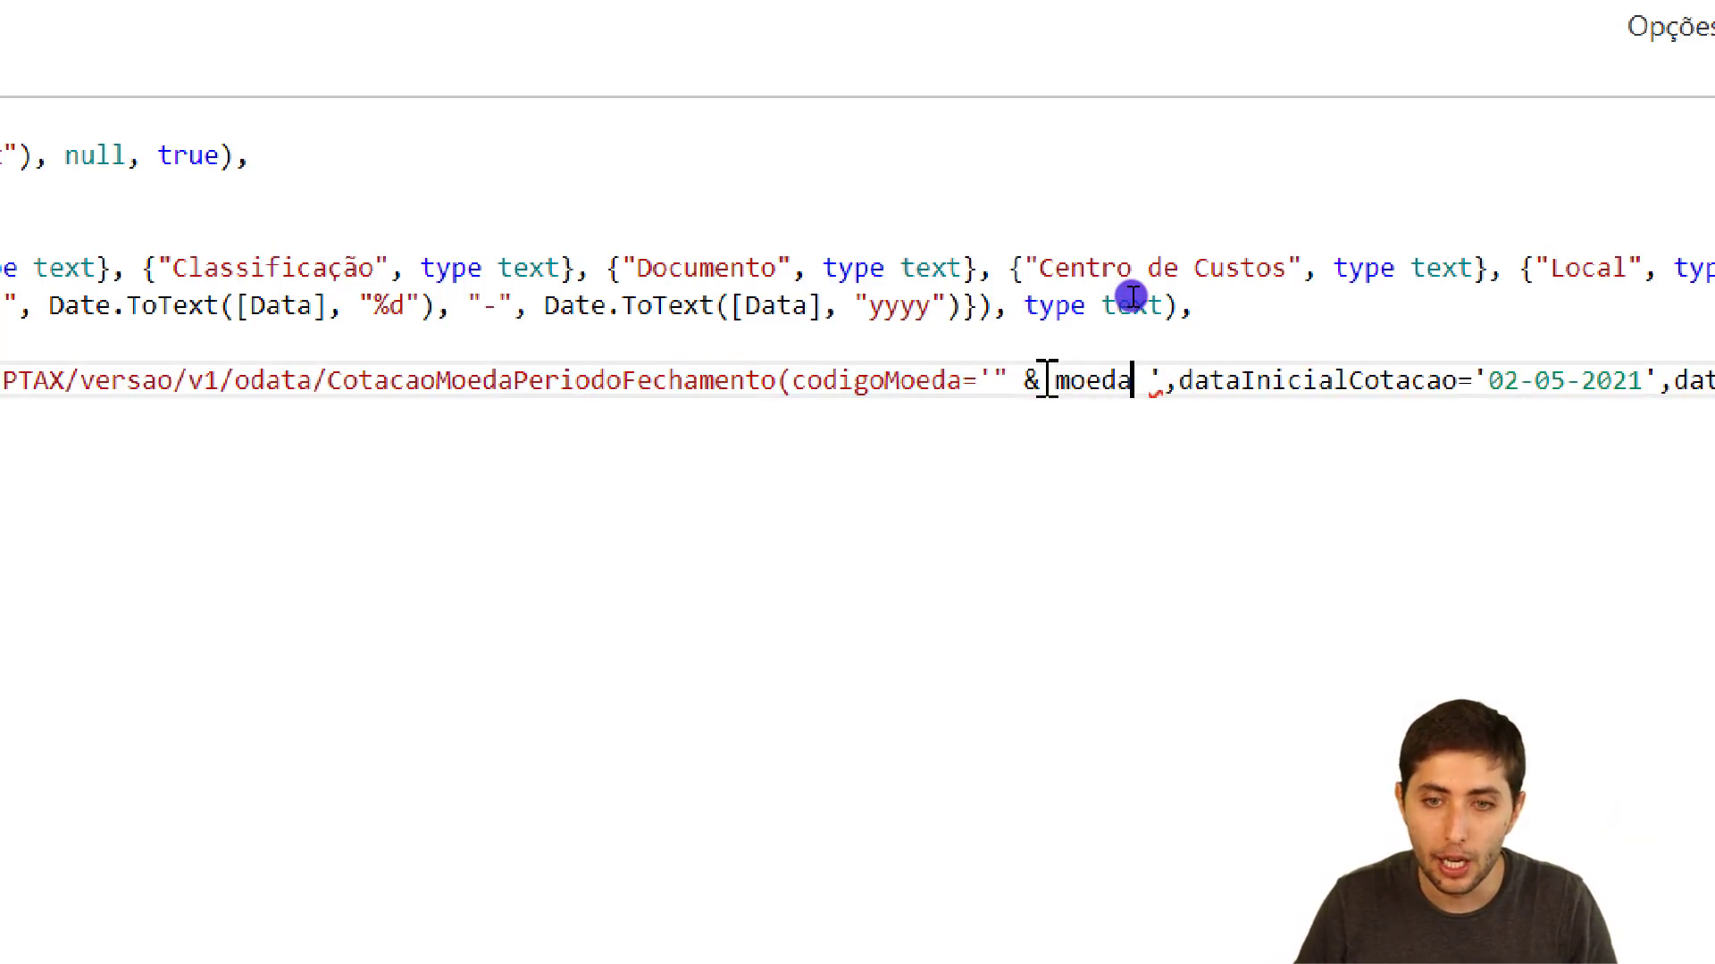
pyautogui.write('[')
pyautogui.press('Right')
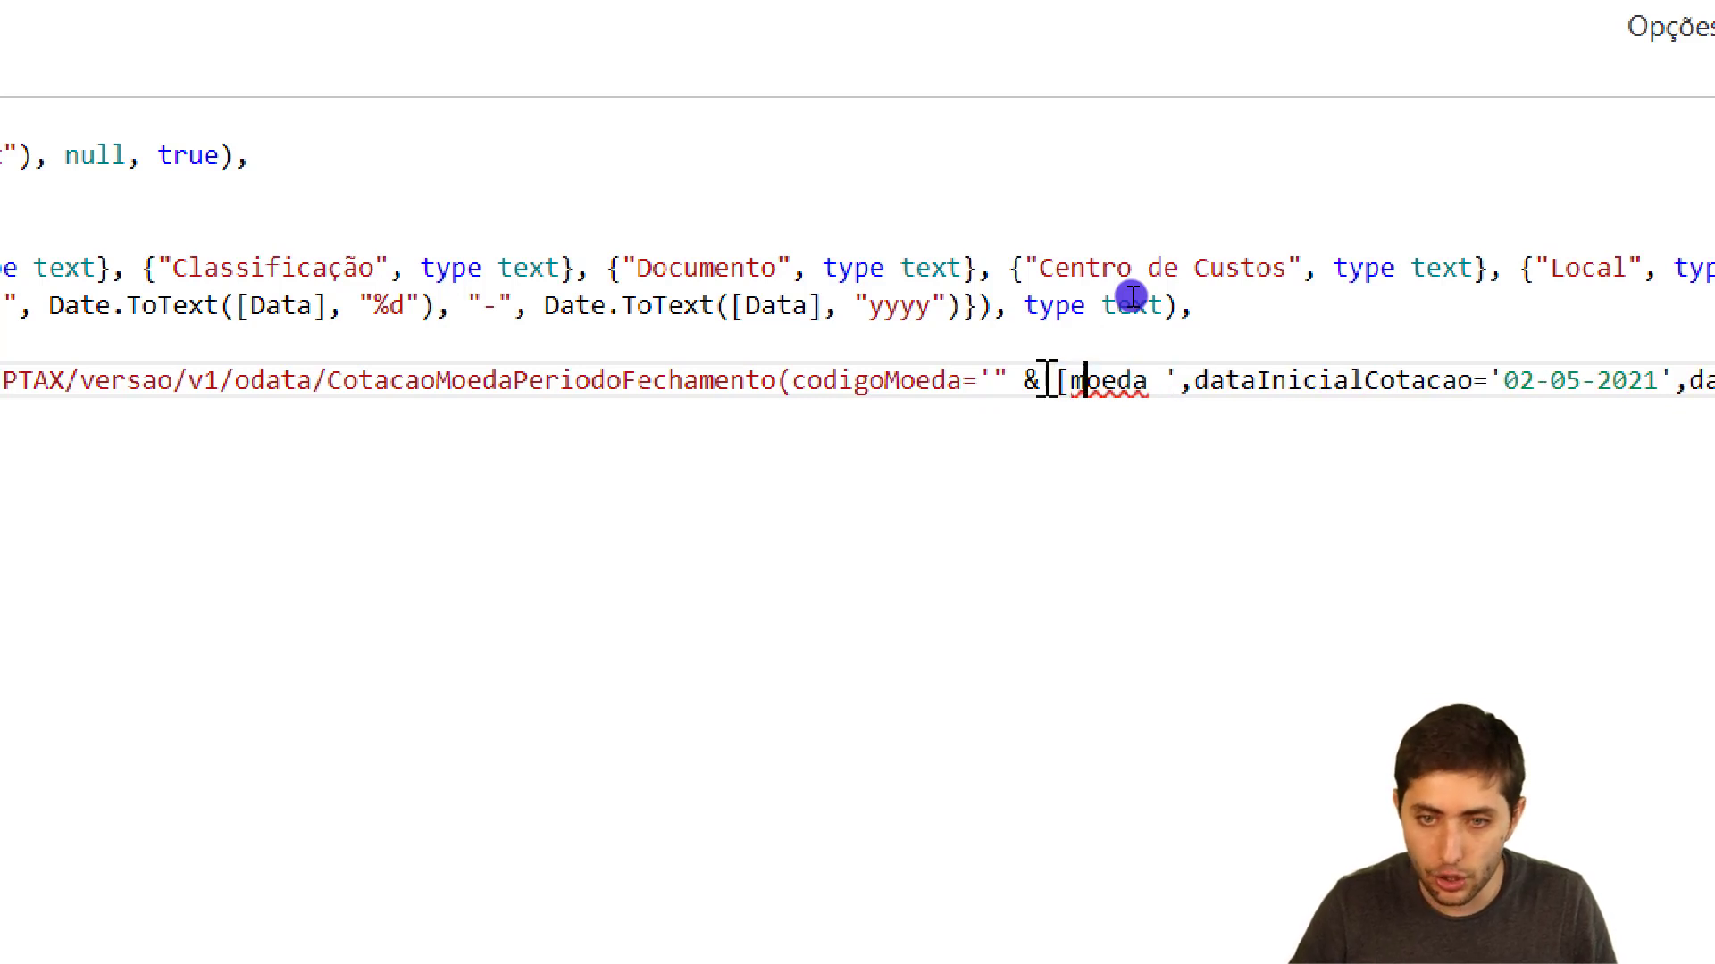
pyautogui.press('BackSpace')
pyautogui.press('BackSpace')
pyautogui.press('BackSpace')
pyautogui.press('BackSpace')
pyautogui.press('BackSpace')
pyautogui.press('BackSpace')
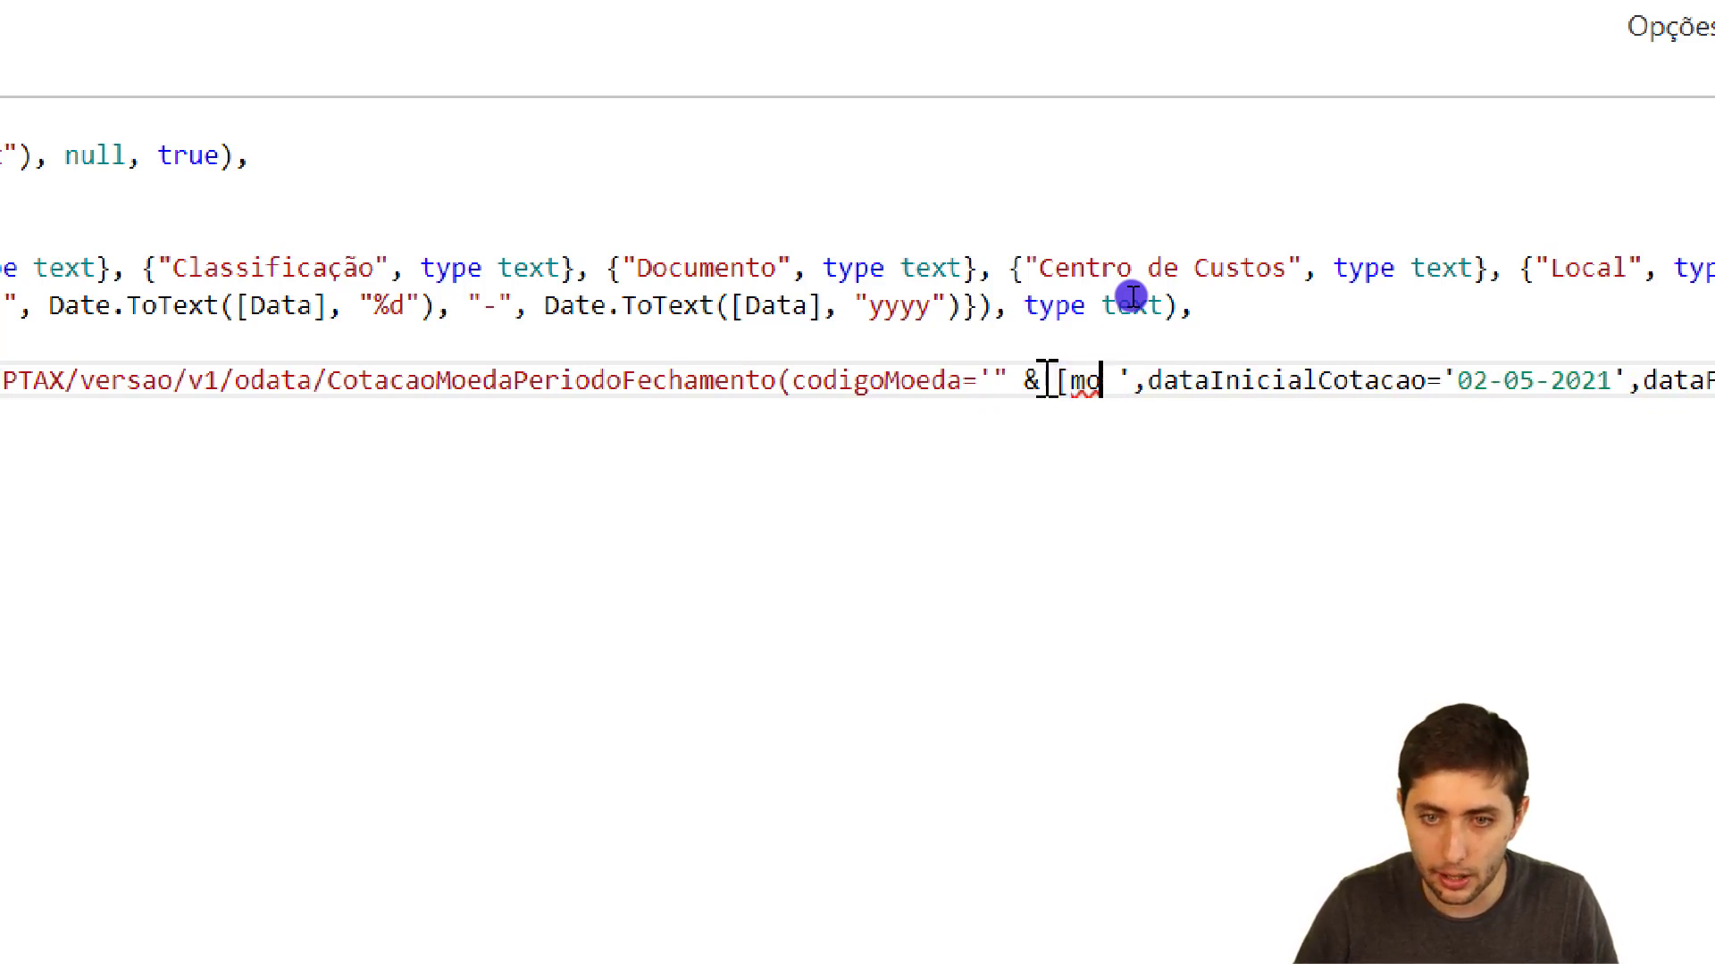
pyautogui.write('[Moeda')
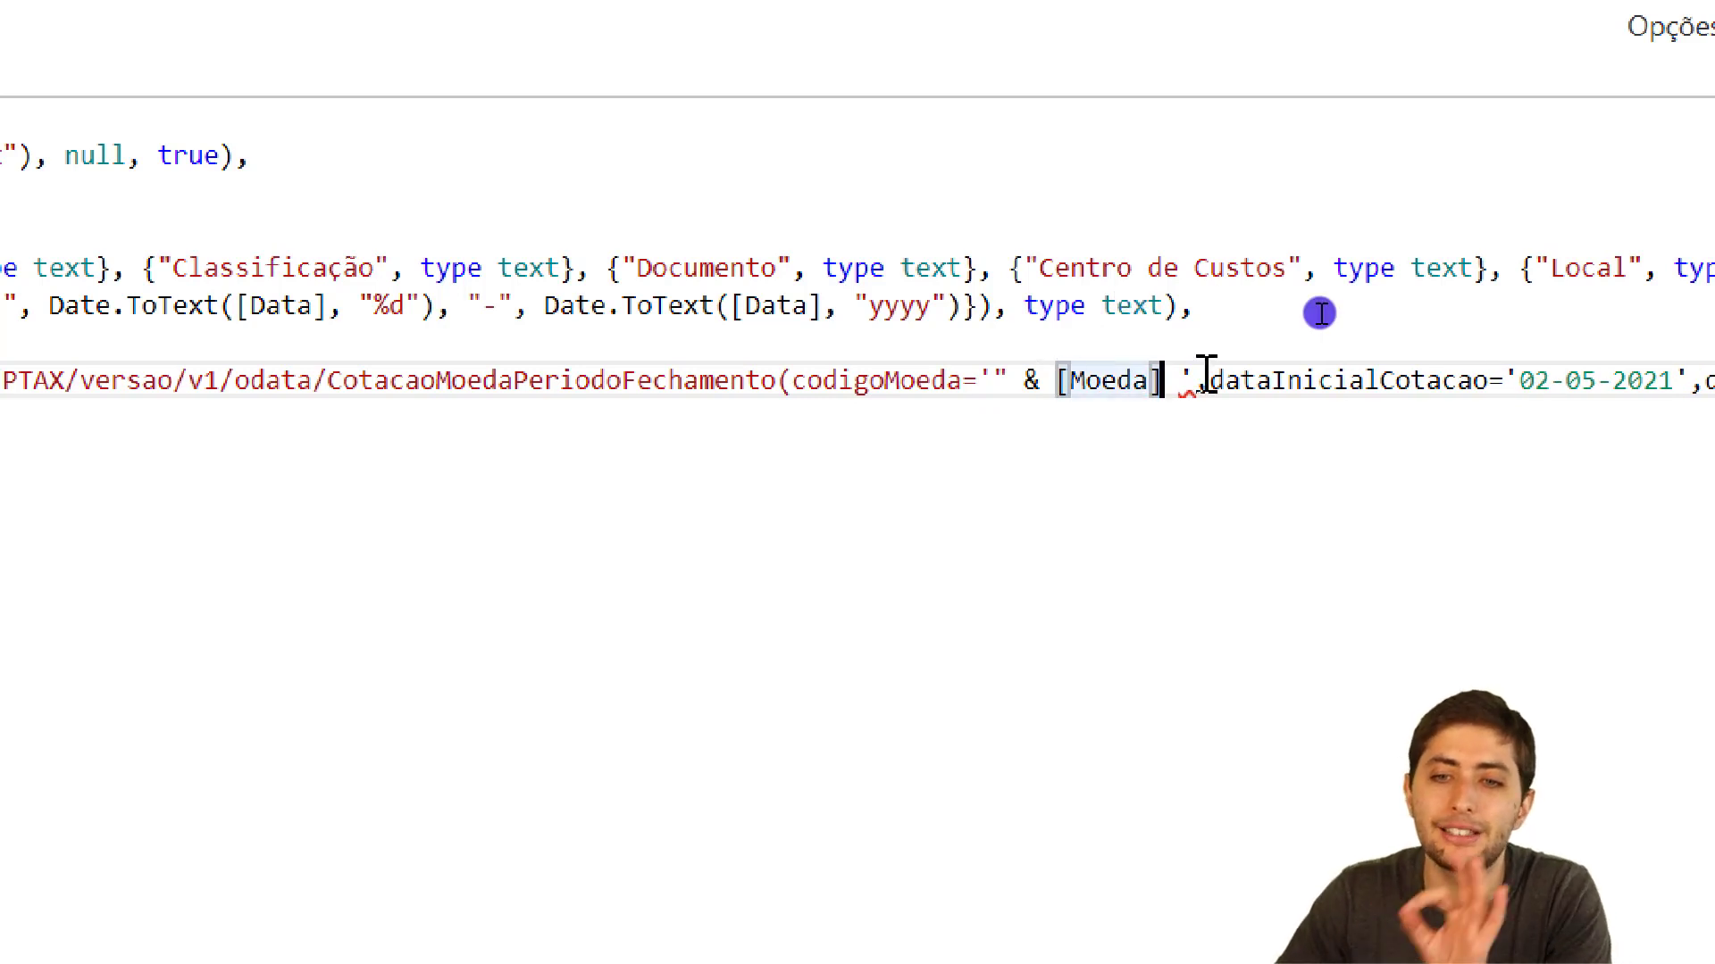
# Join [Moeda] to the rest of the URL with an & operator and a double quotation mark that reopens the text before ',dataInicialCotacao
pyautogui.hscroll(3, 1500, 393)
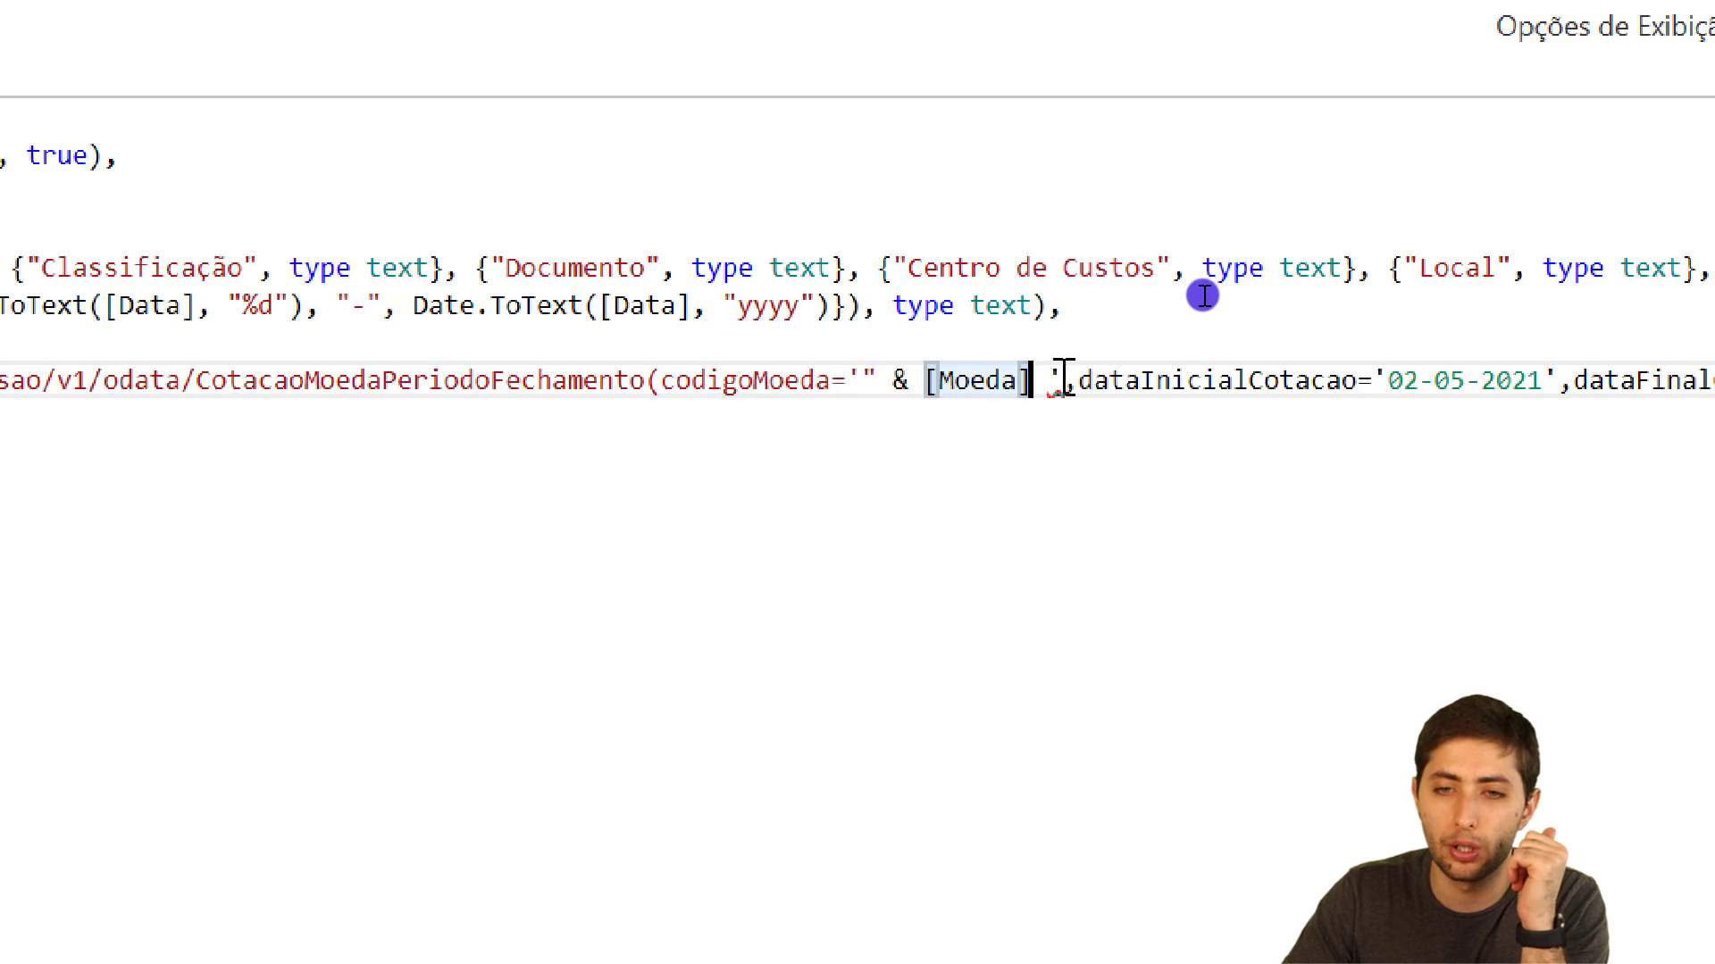
pyautogui.write('& ')
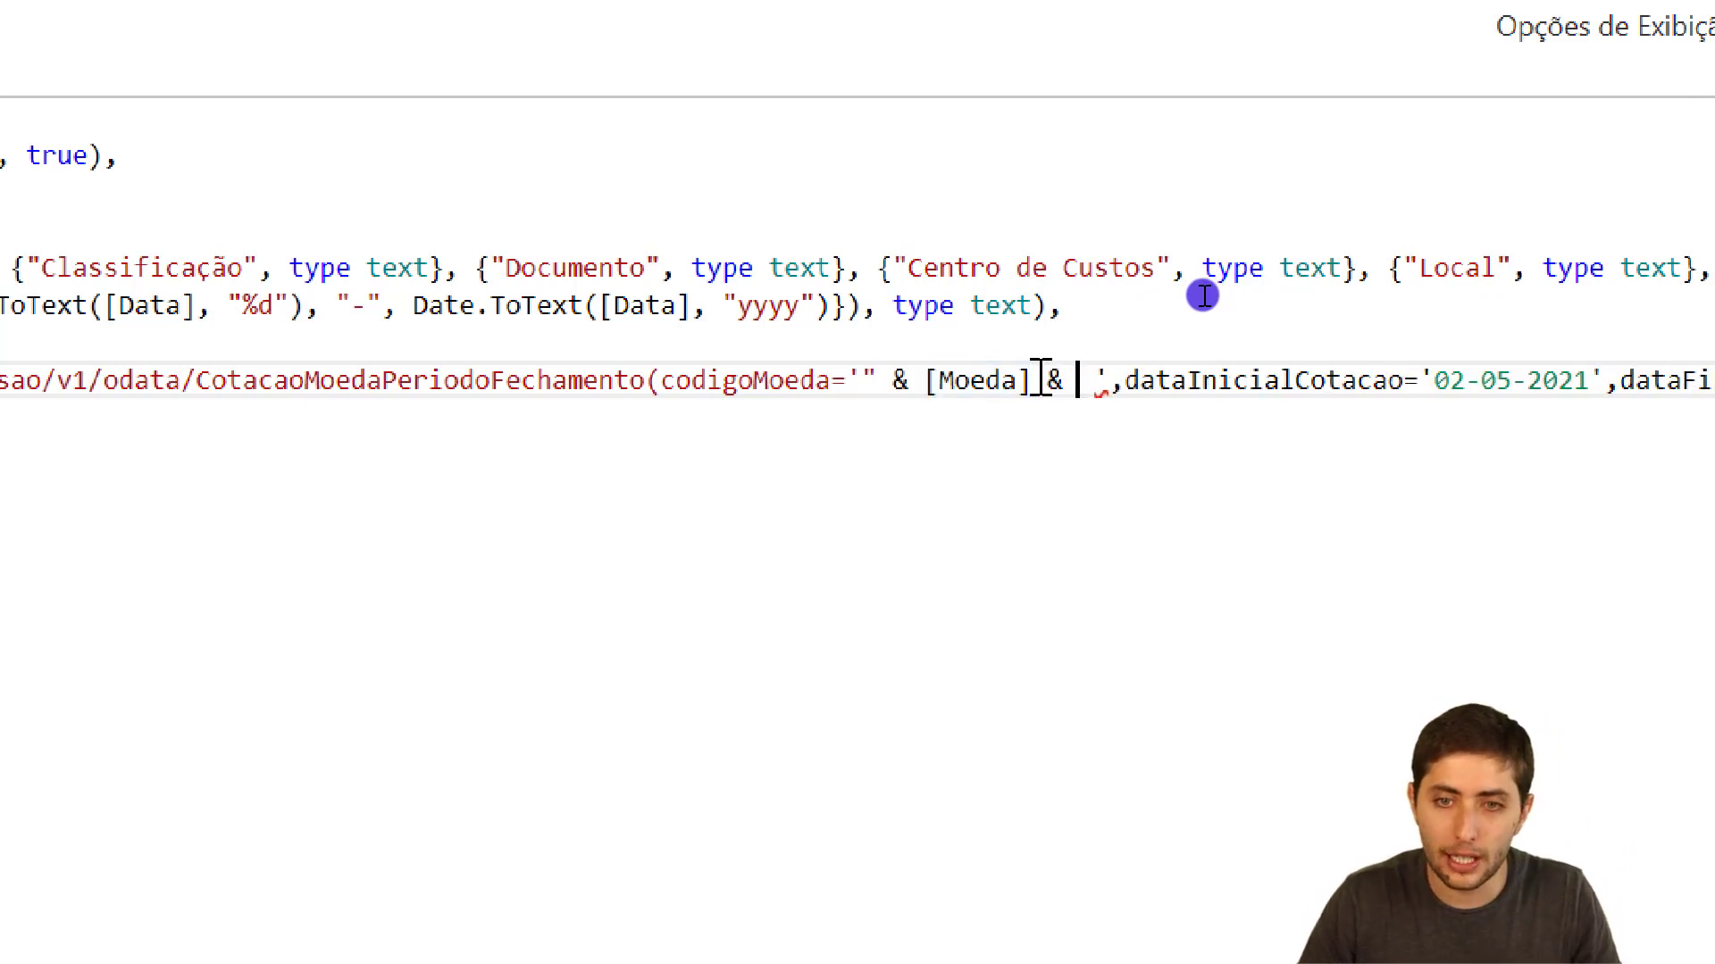
pyautogui.write('"')
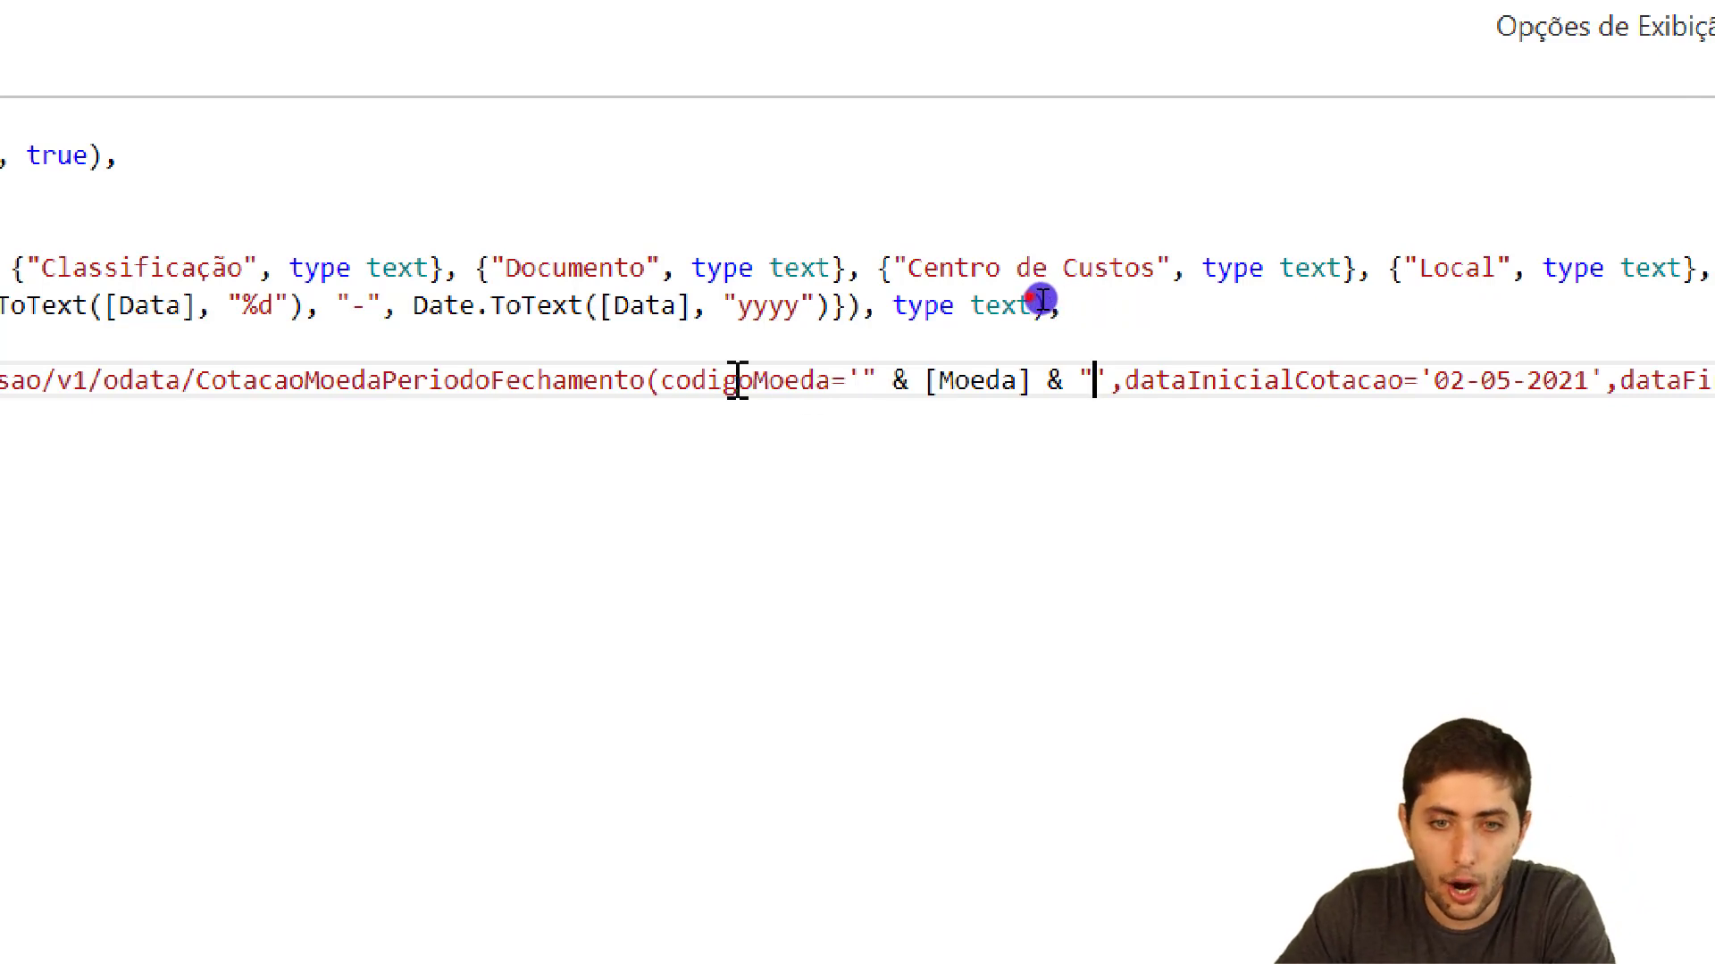
# Examine how the codigoMoeda text, the [Moeda] reference and the remaining URL text are joined by quotation marks and & operators
pyautogui.moveTo(737, 379); pyautogui.dragTo(841, 380)
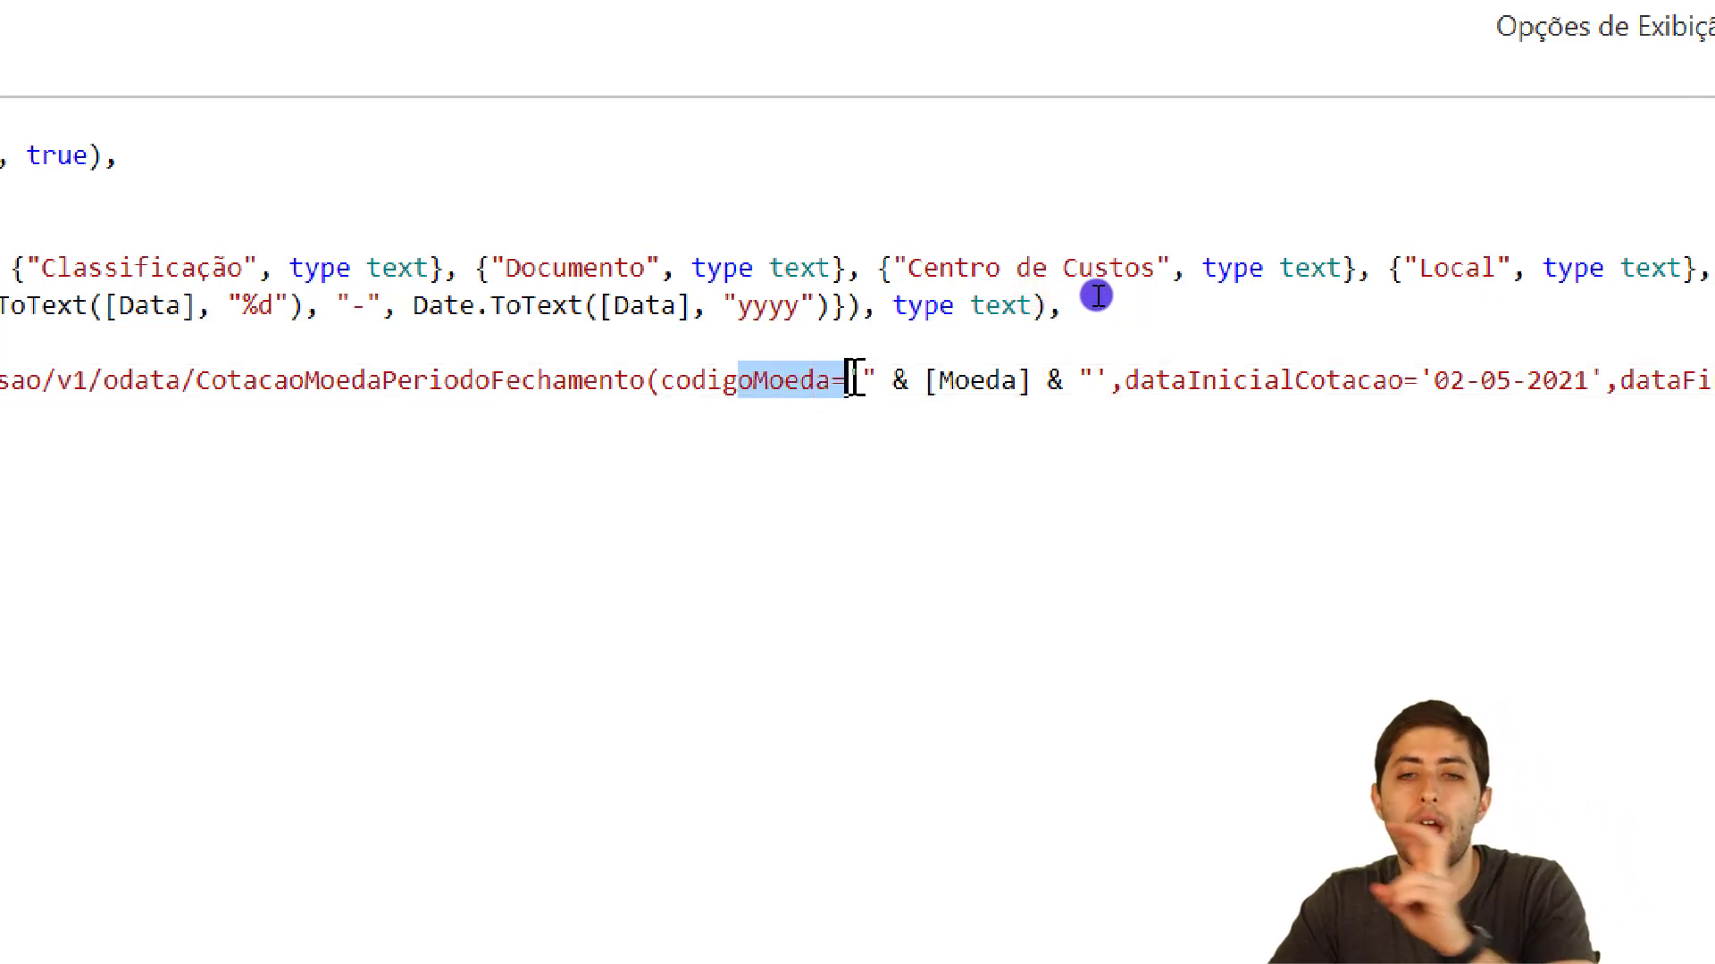
pyautogui.click(796, 381)
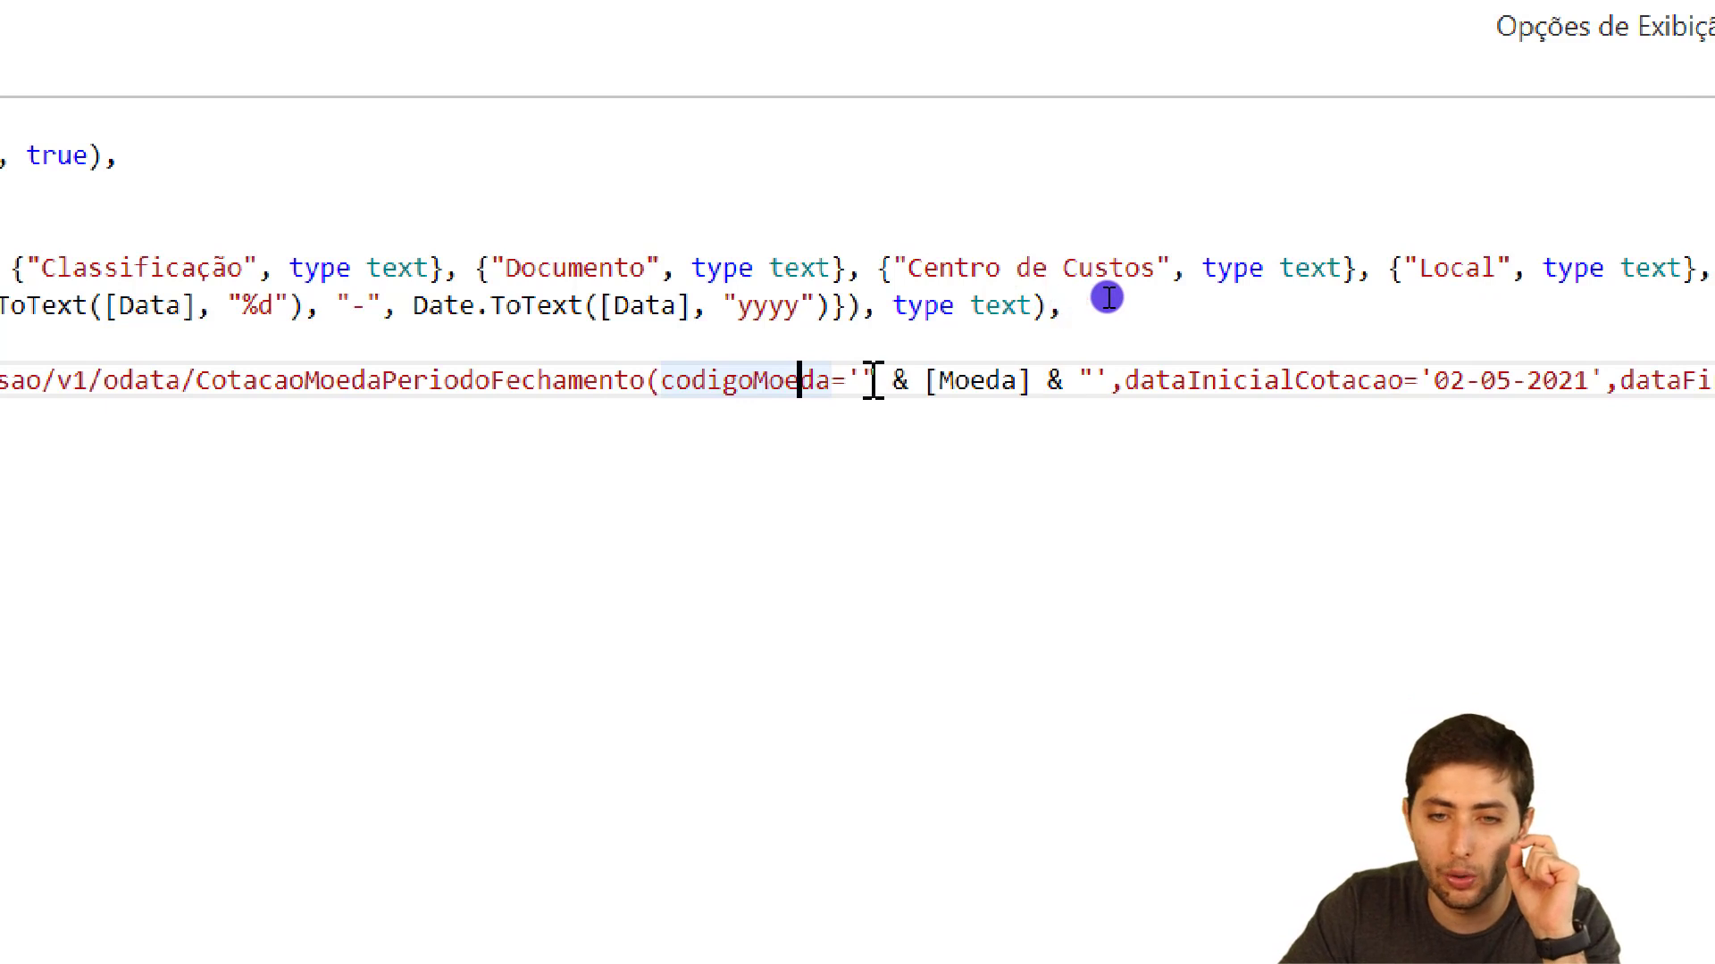
pyautogui.moveTo(879, 380); pyautogui.dragTo(1034, 384)
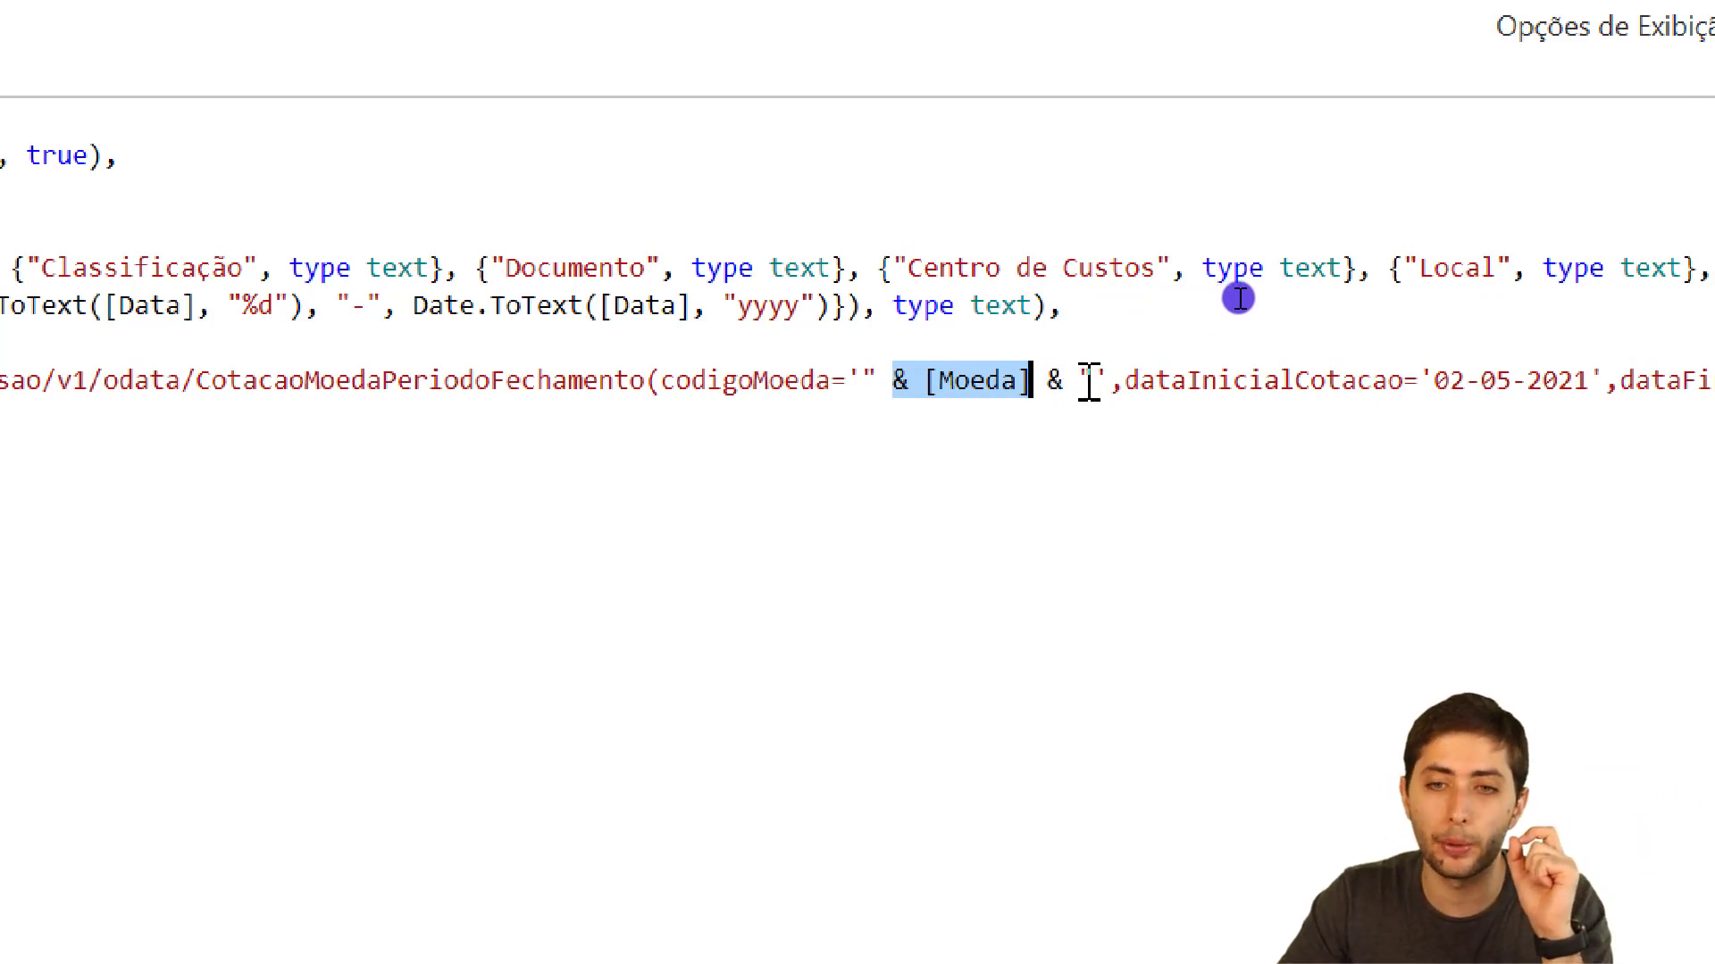
pyautogui.moveTo(1094, 382); pyautogui.dragTo(1150, 397)
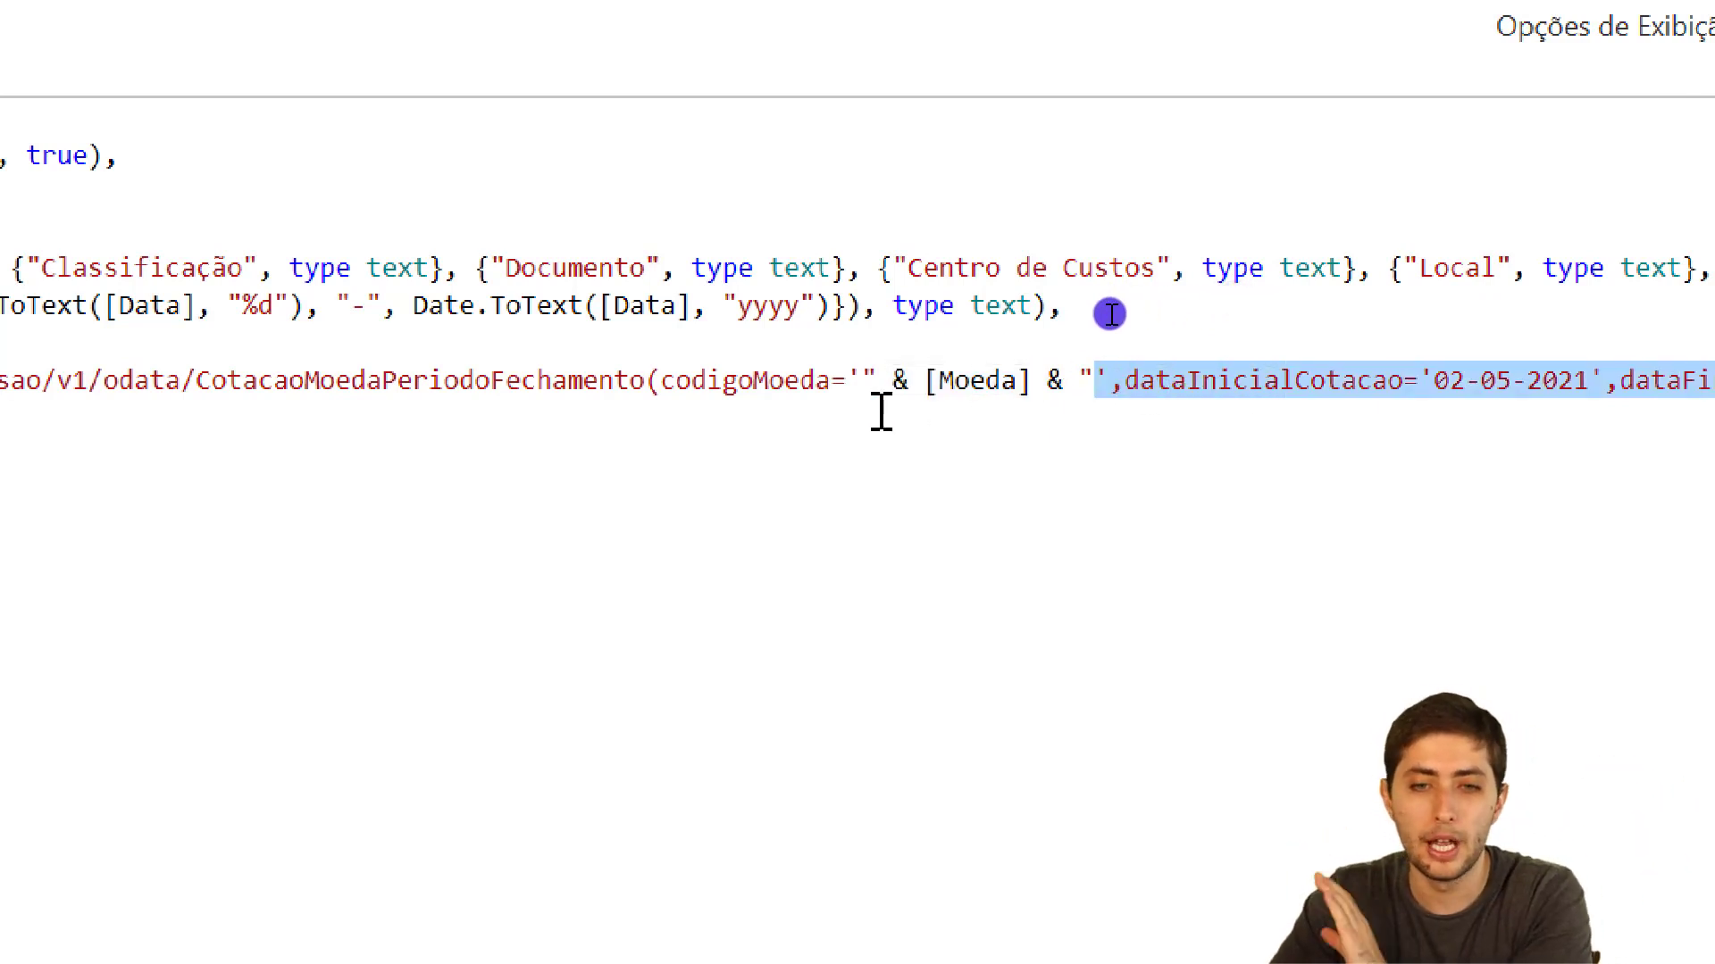
pyautogui.moveTo(862, 380); pyautogui.dragTo(1094, 380)
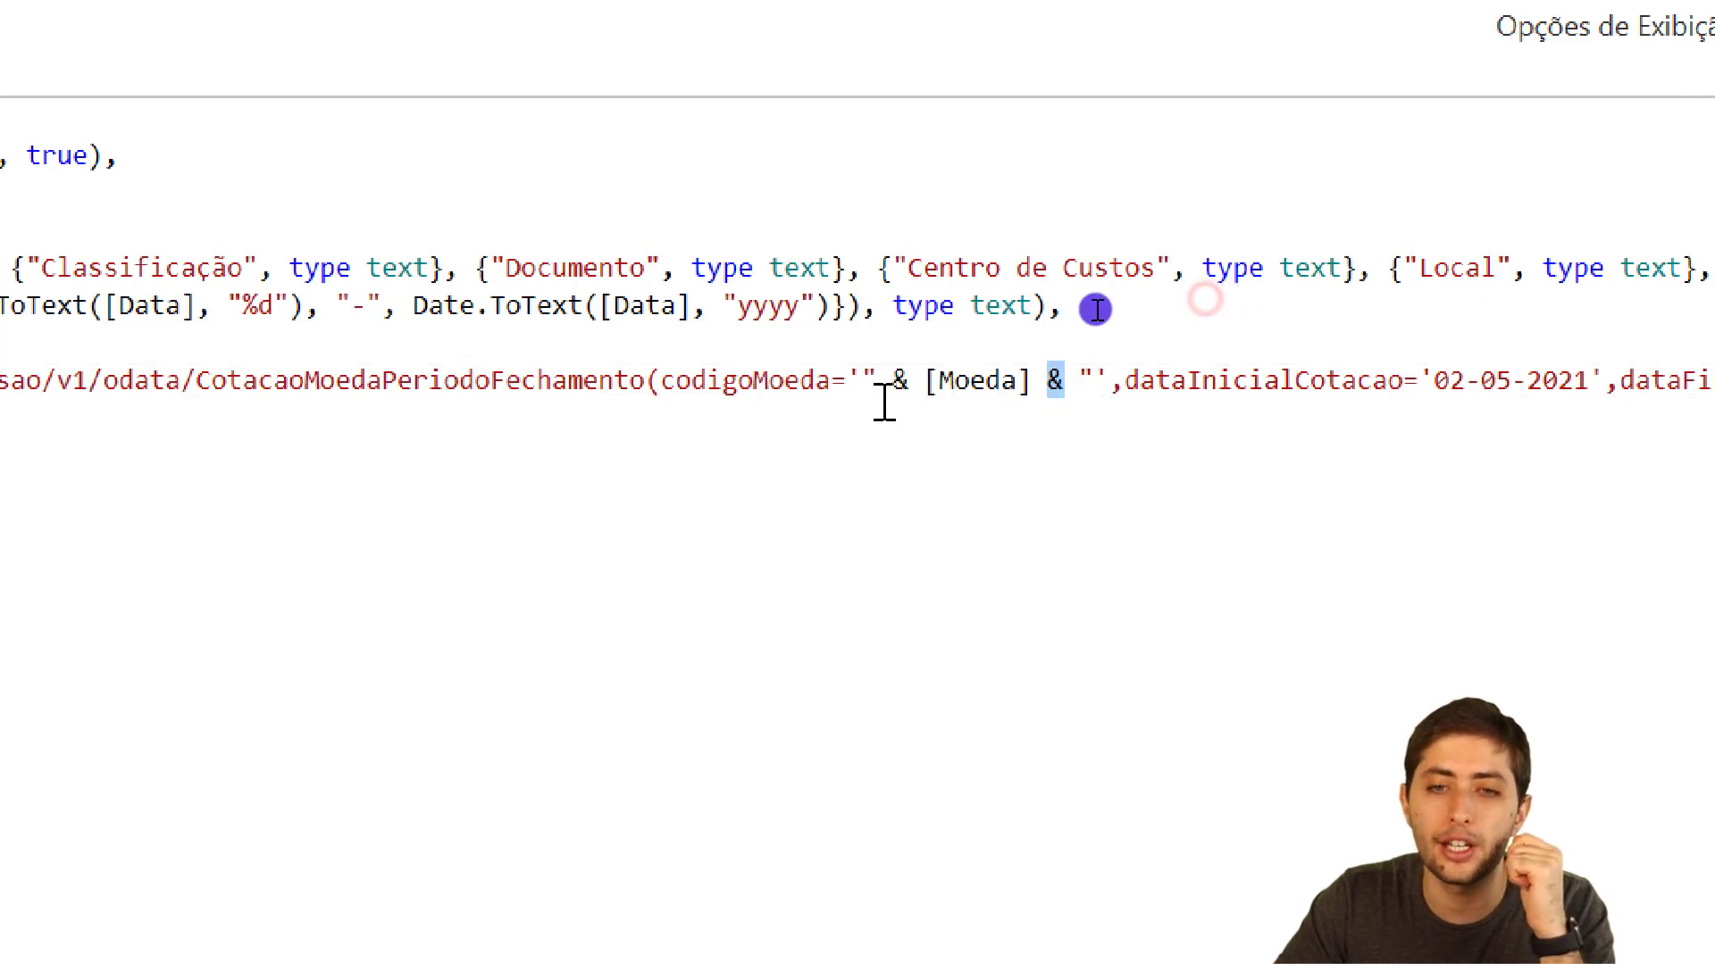
pyautogui.moveTo(879, 382); pyautogui.dragTo(907, 382)
pyautogui.click(860, 382)
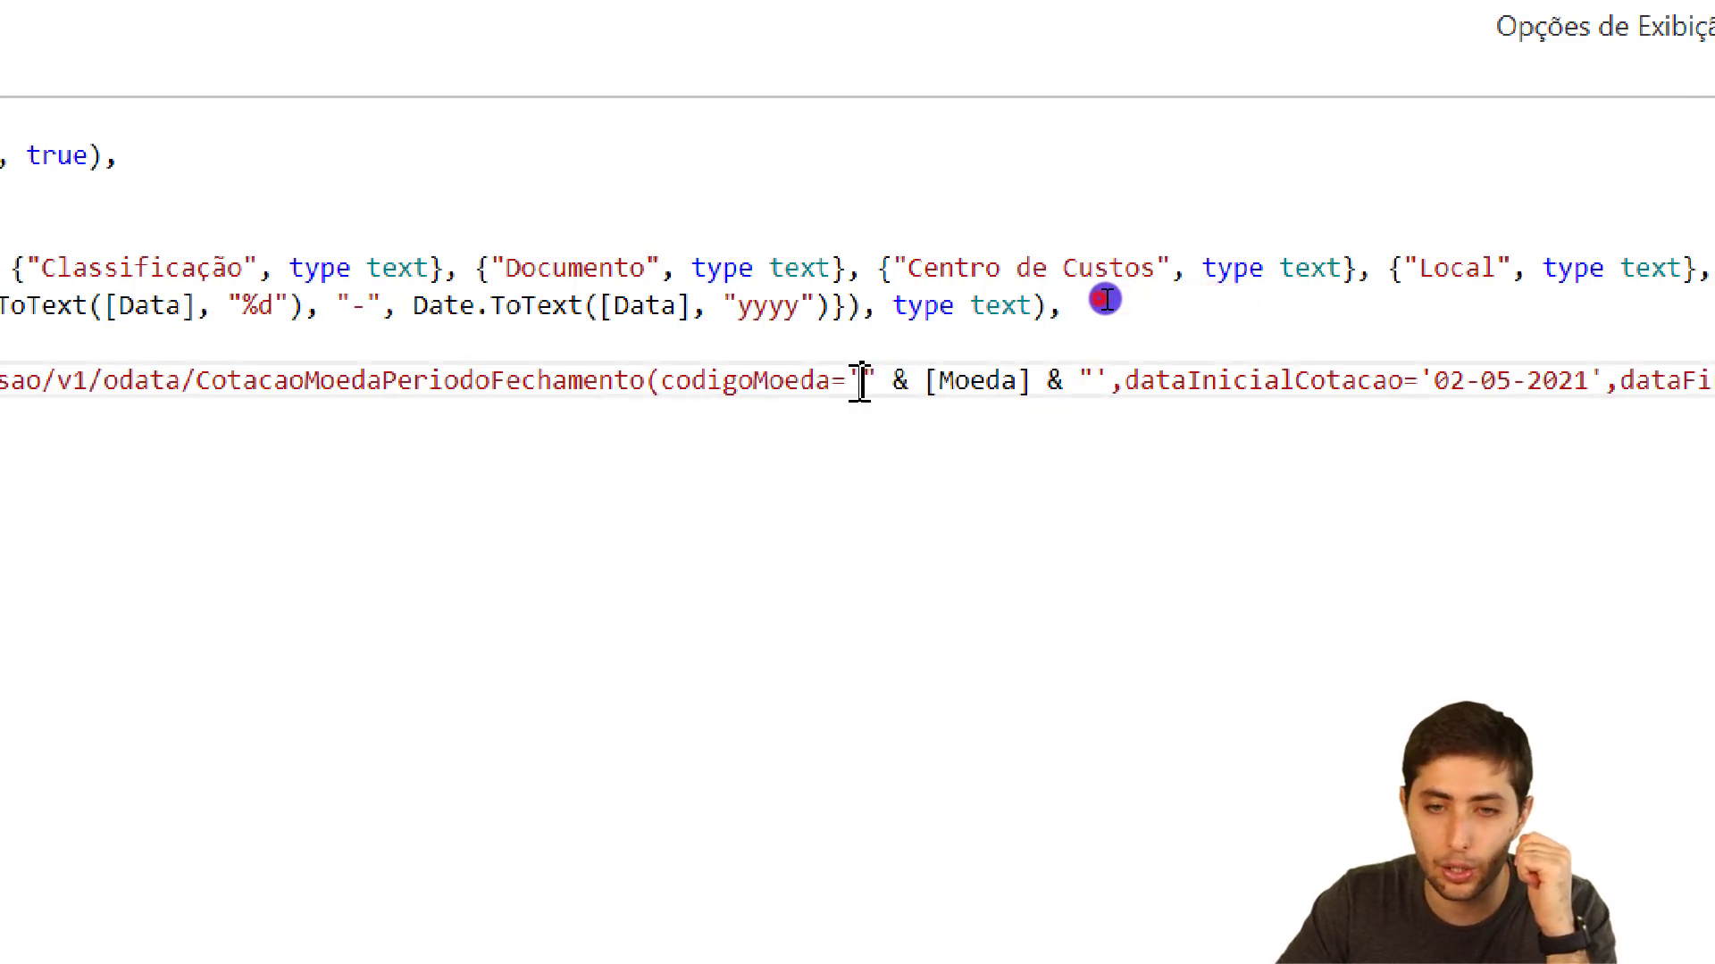
pyautogui.hotkey('shift', 'Right')
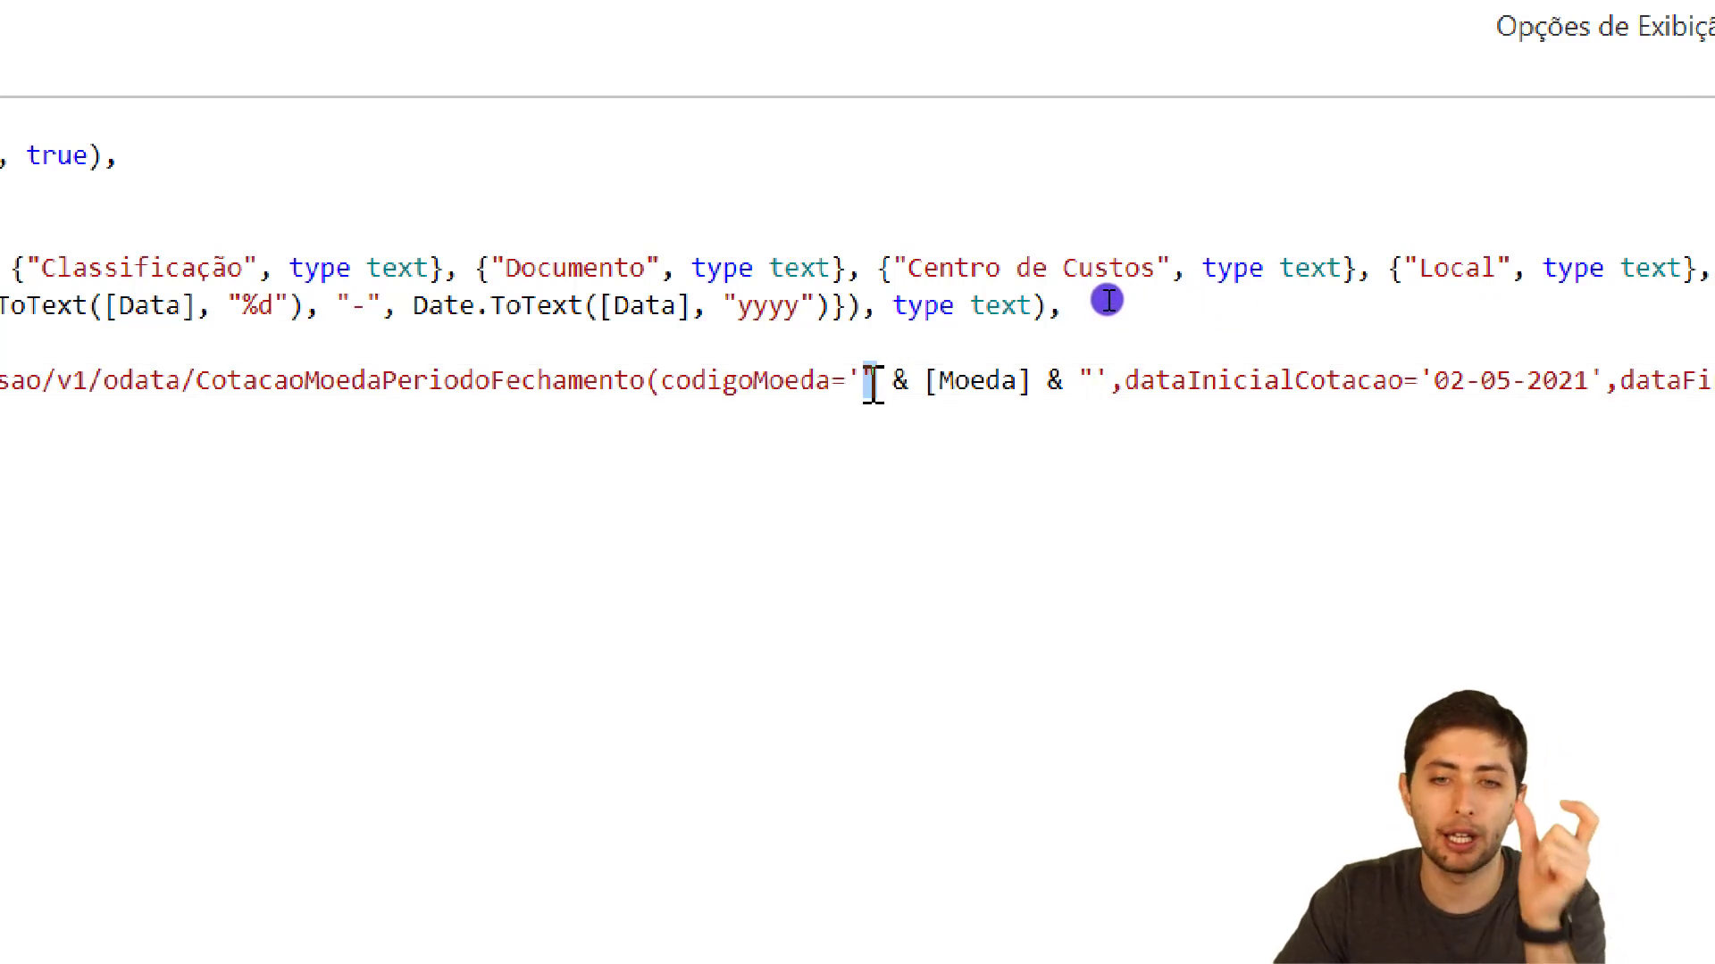
pyautogui.click(873, 382)
pyautogui.moveTo(922, 379); pyautogui.dragTo(1072, 393)
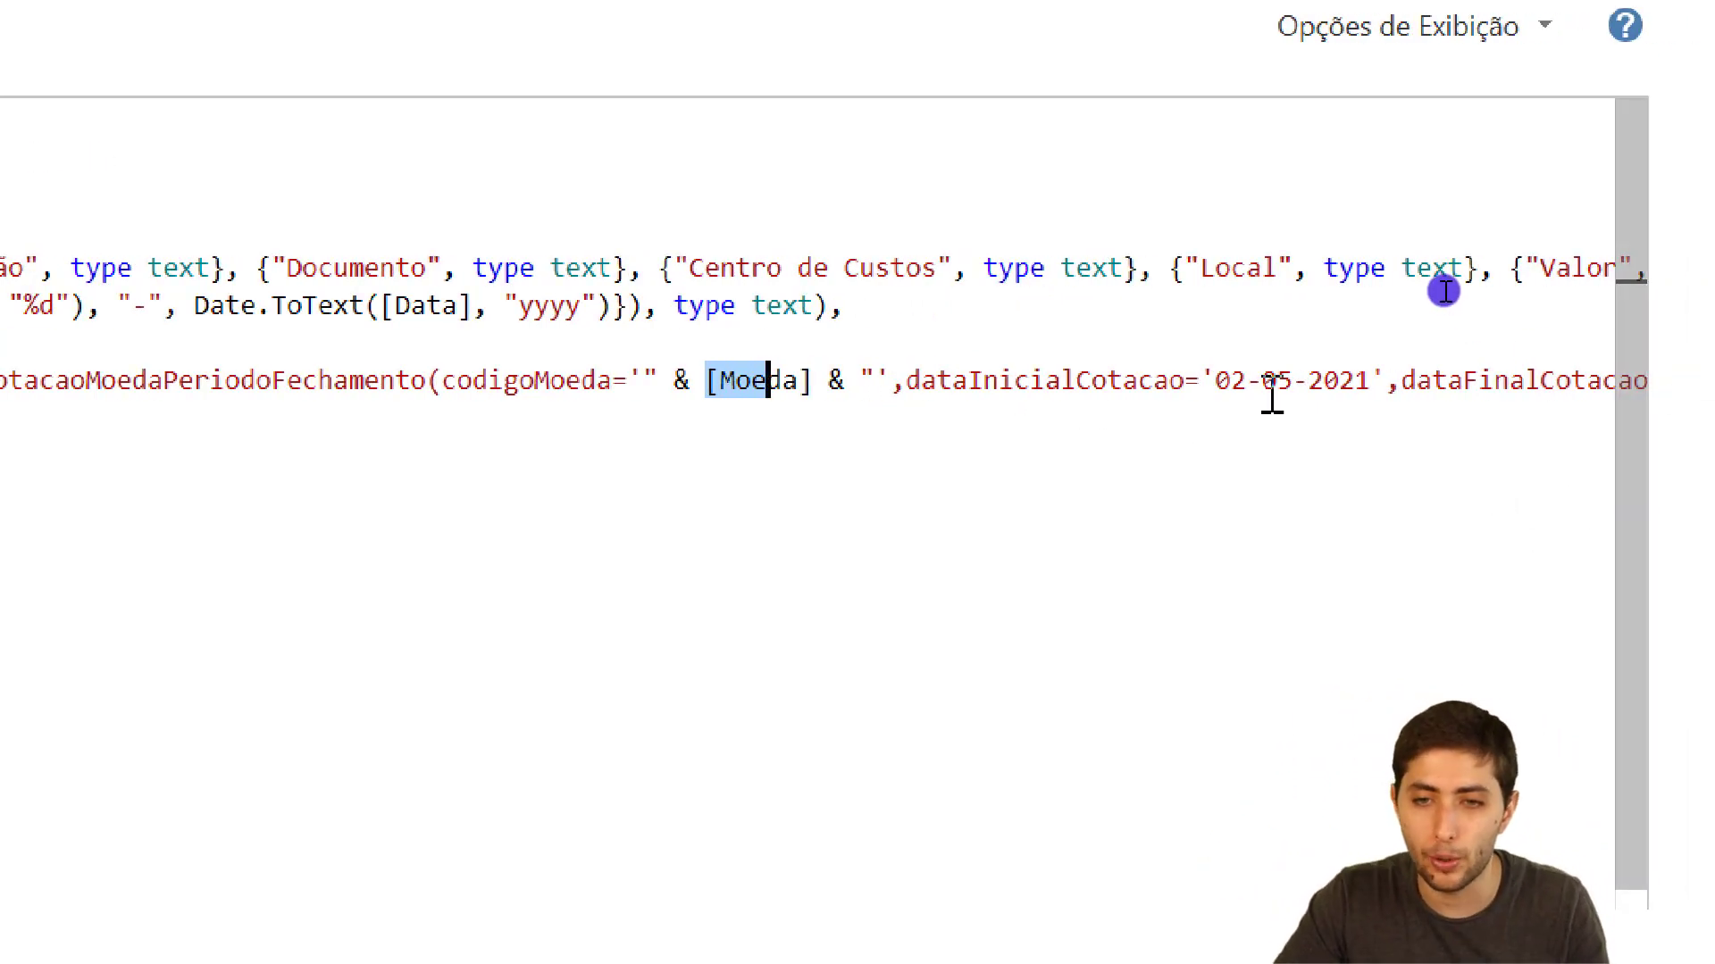
# Replace the date 02-05-2021 in the dataInicialCotacao parameter with " & [DataCotação] & "
pyautogui.moveTo(1219, 373); pyautogui.dragTo(1367, 393)
pyautogui.press('BackSpace')
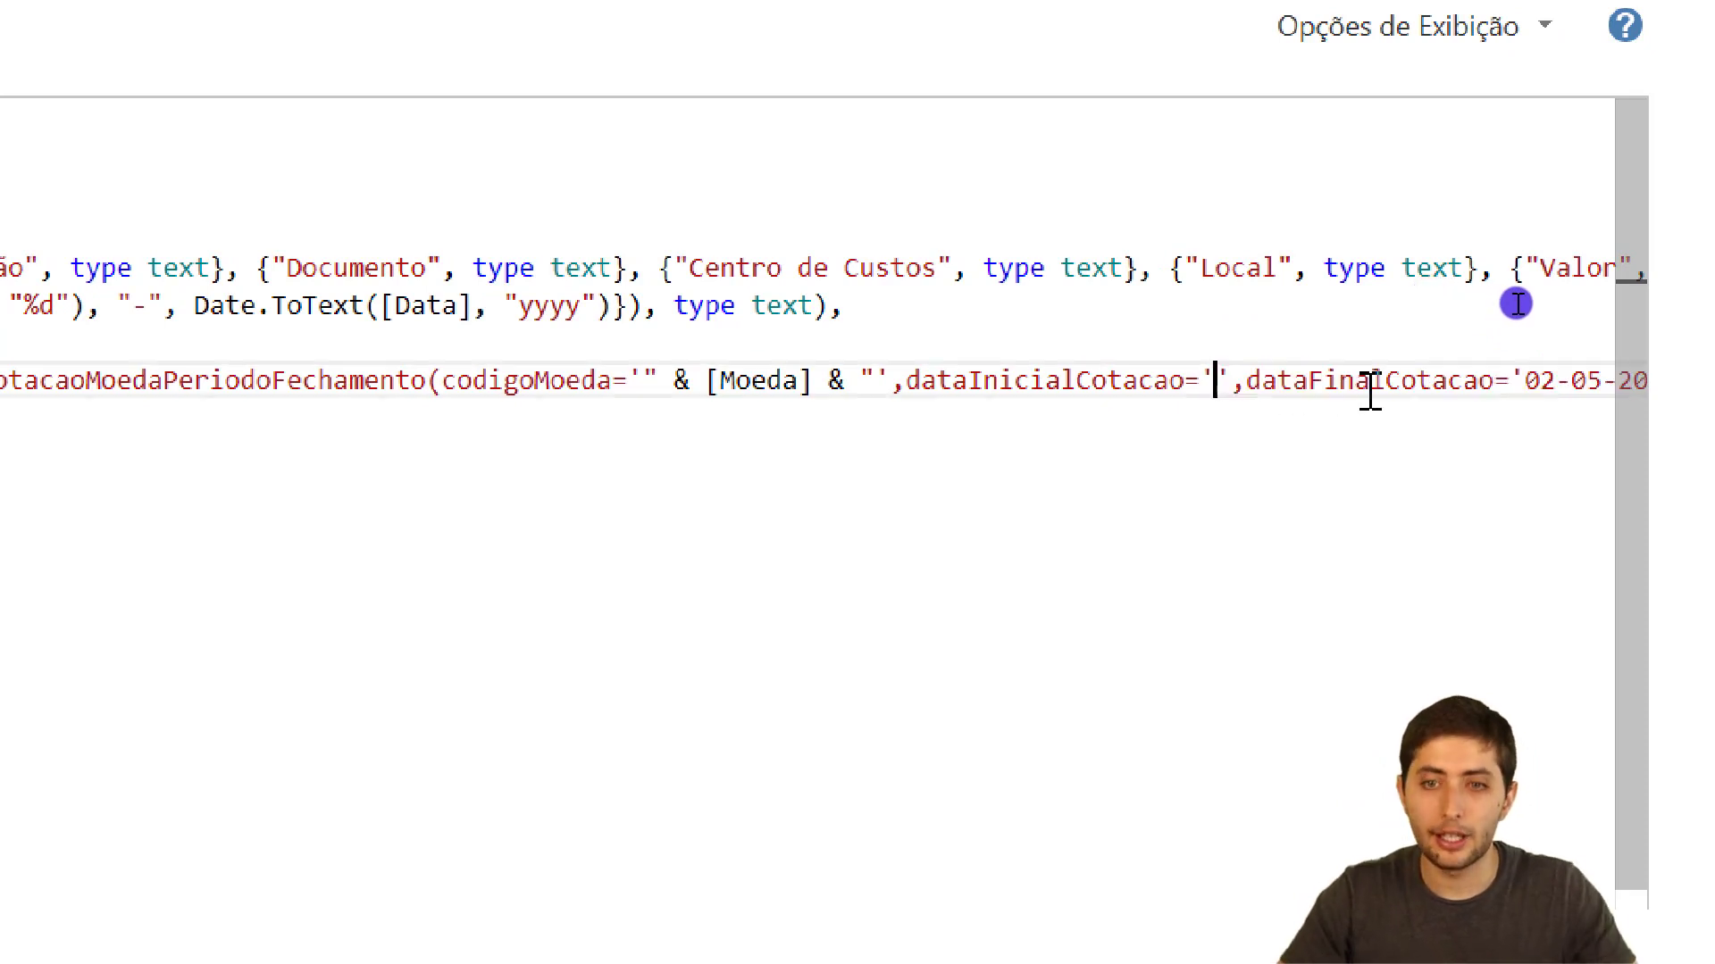
pyautogui.write('"')
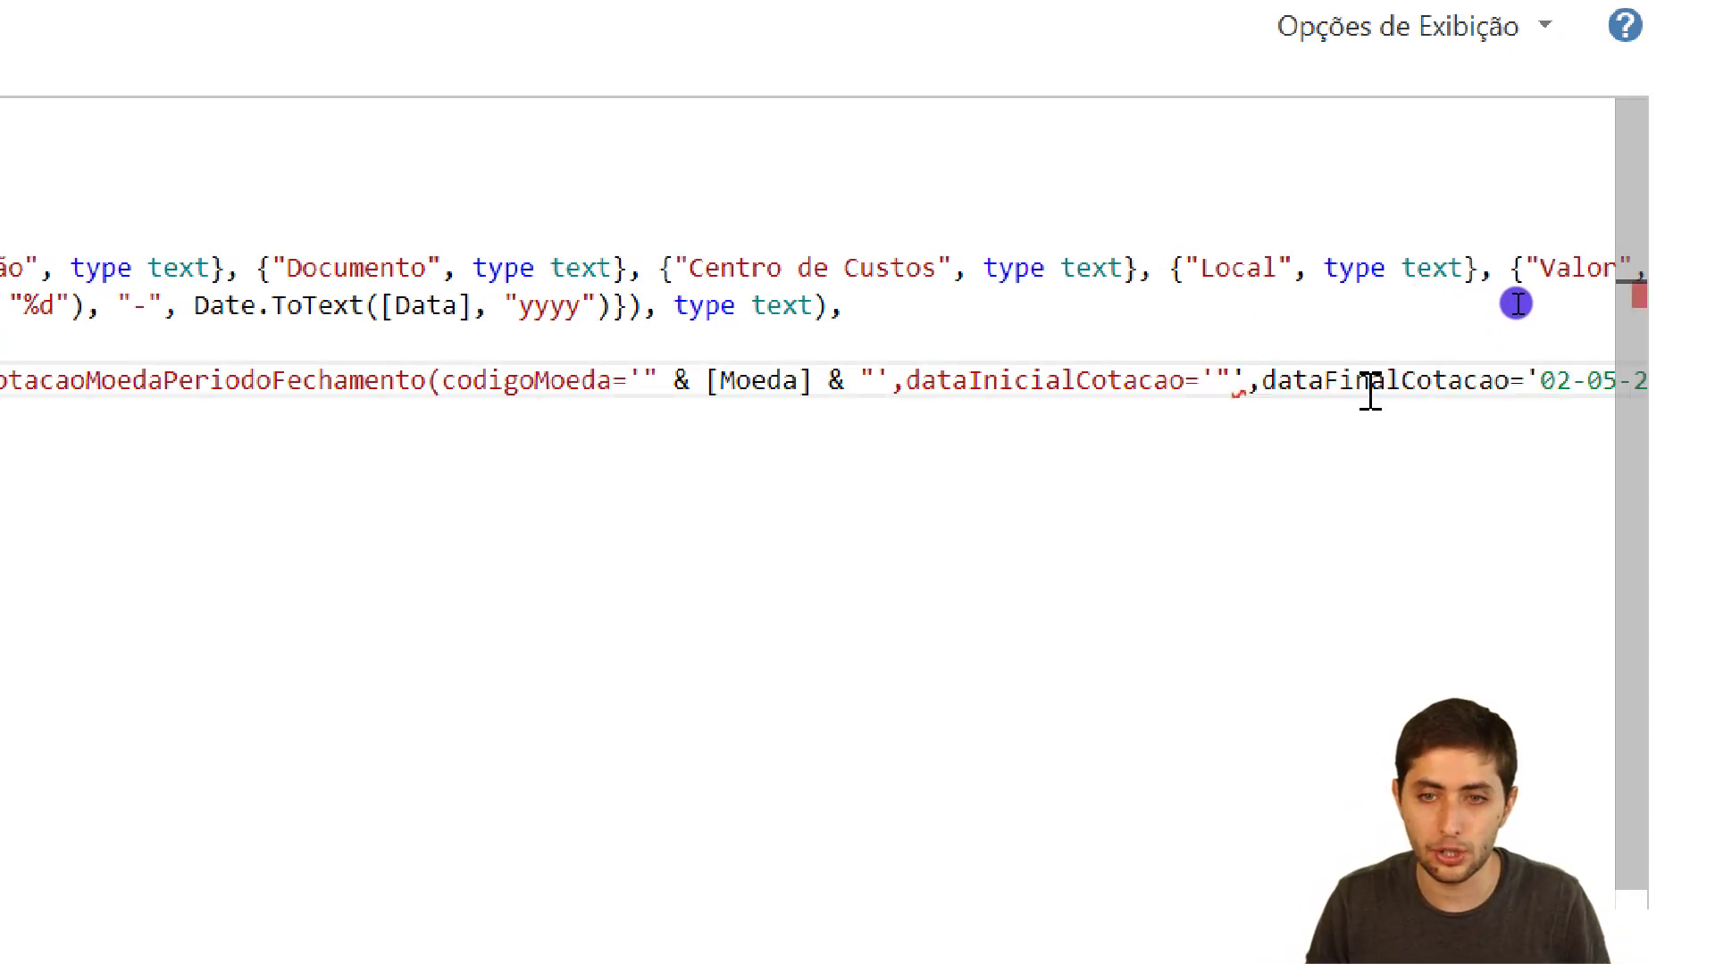
pyautogui.write(' & ')
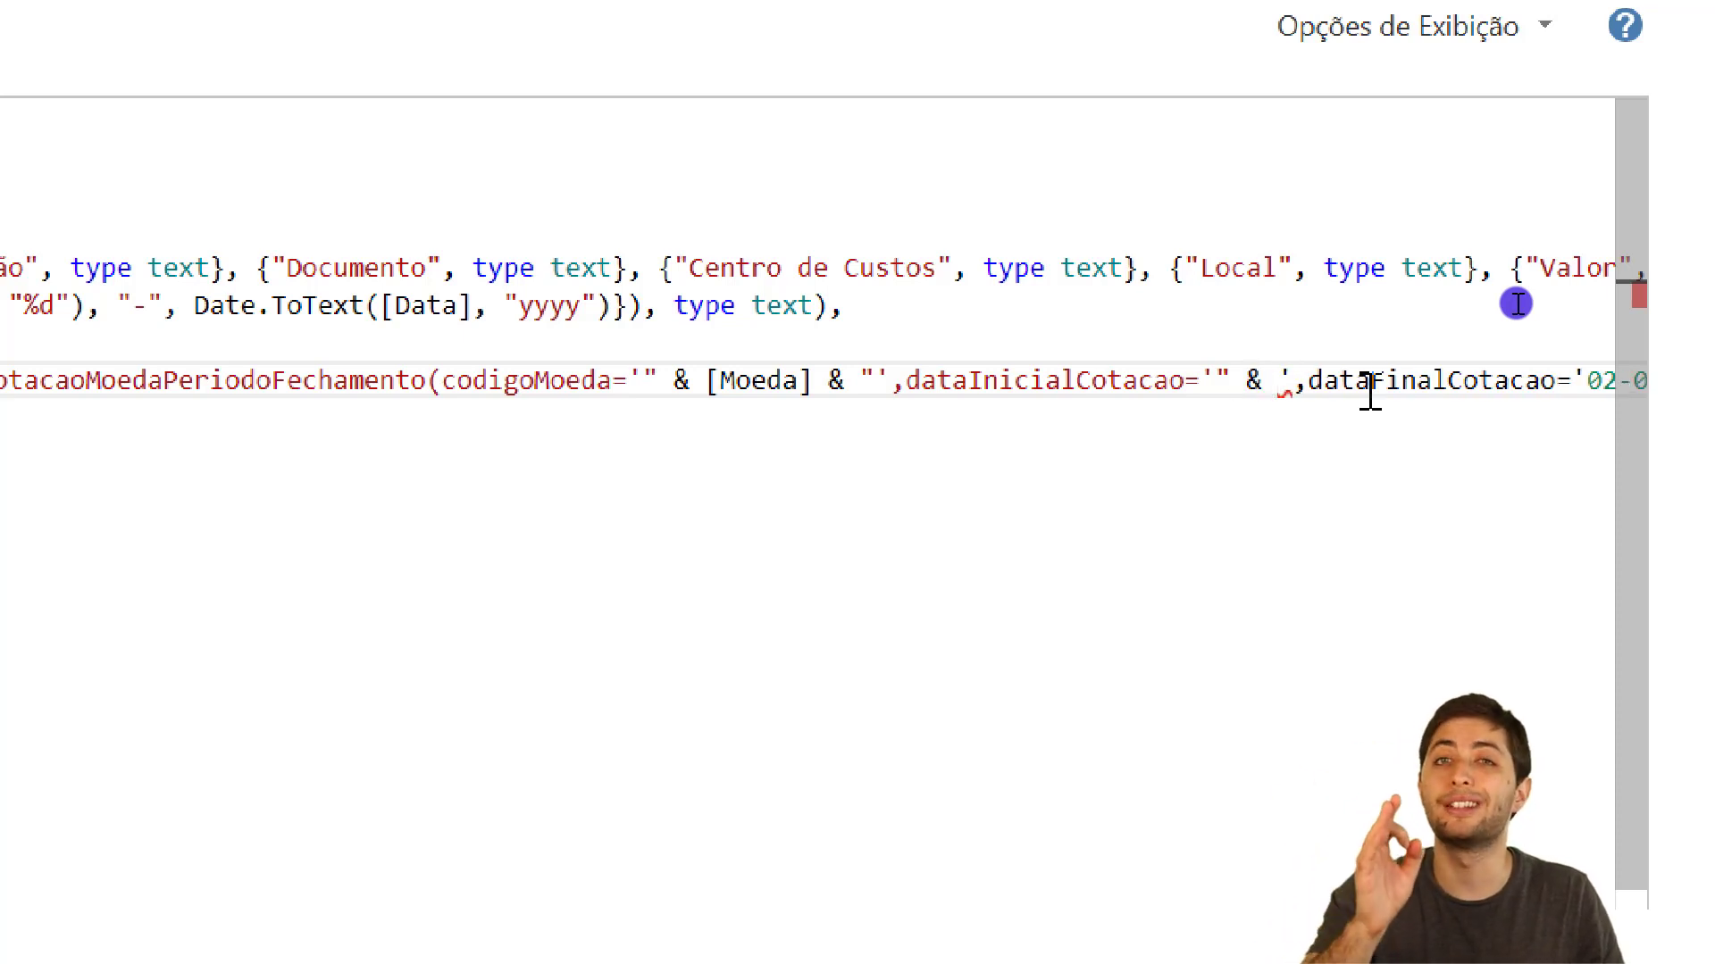
pyautogui.write('[')
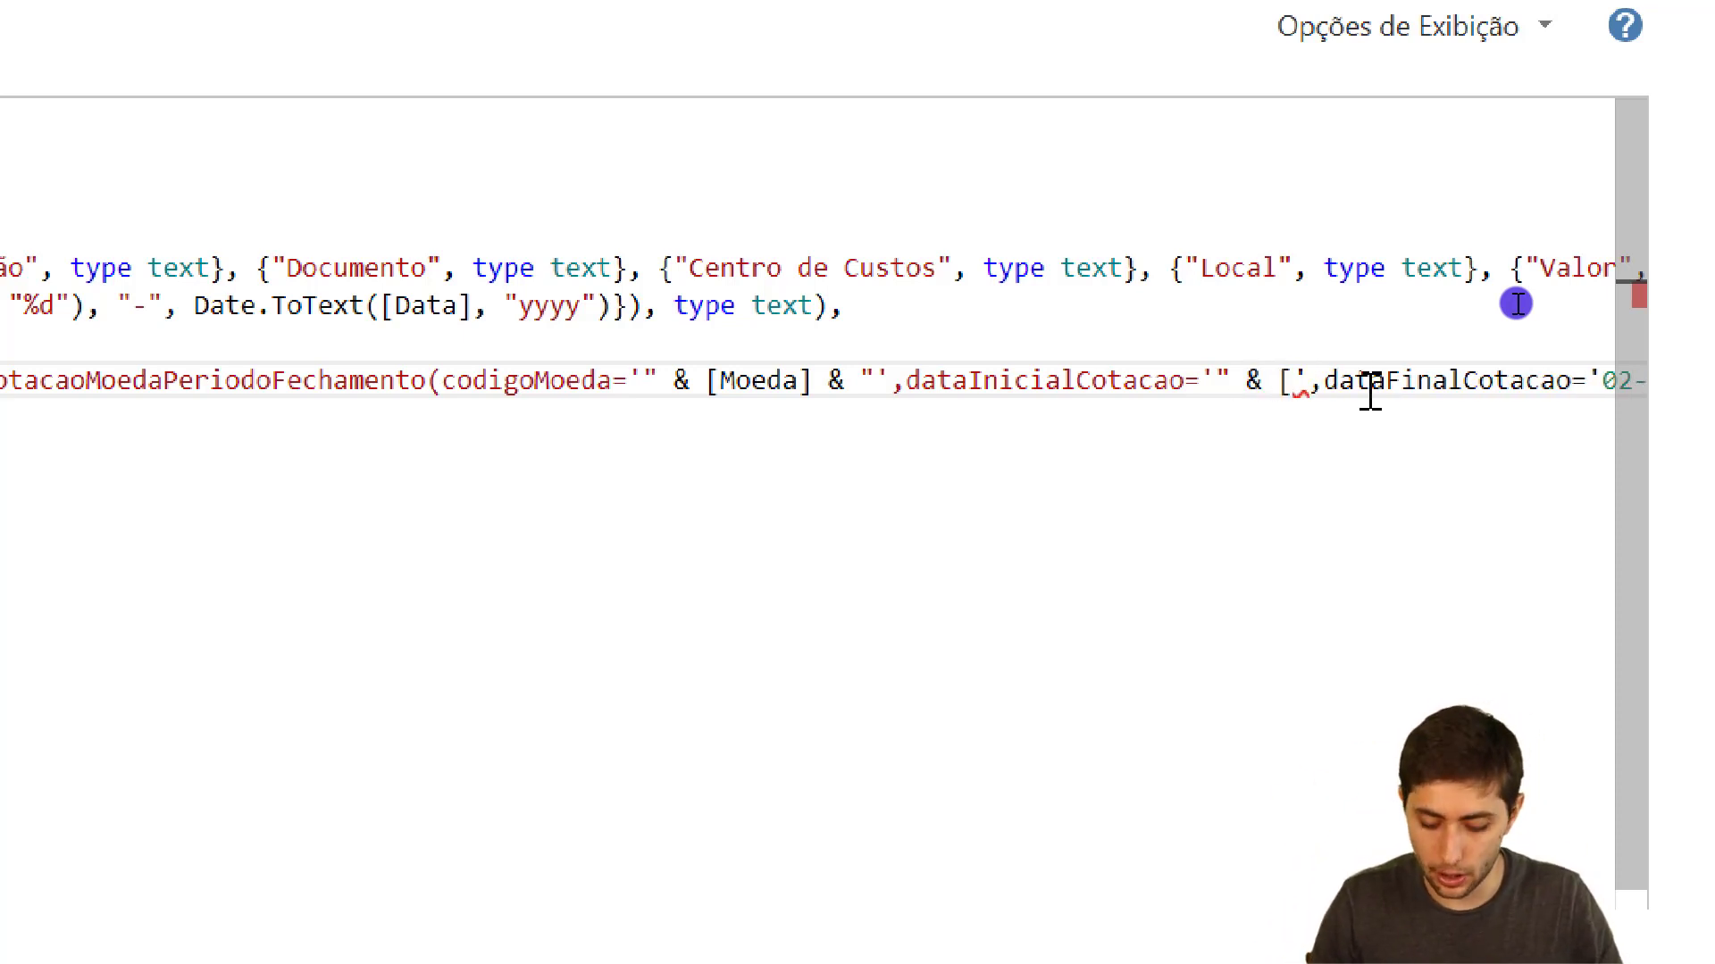
pyautogui.write('Datac')
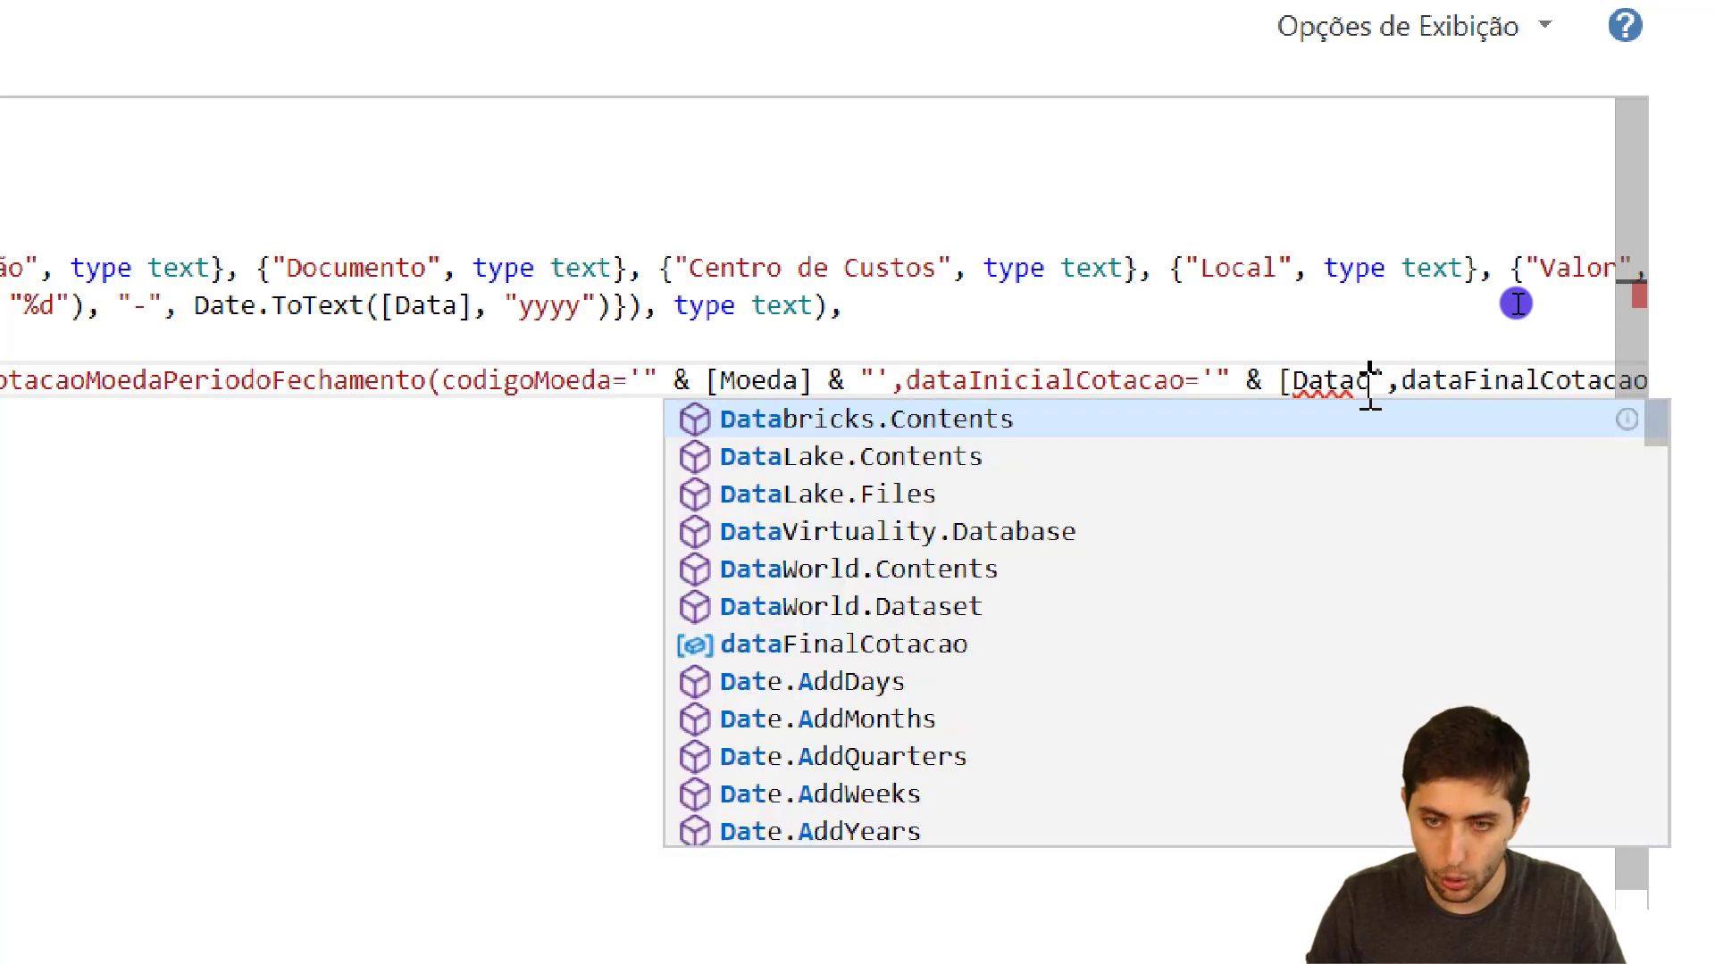
pyautogui.write('otacao')
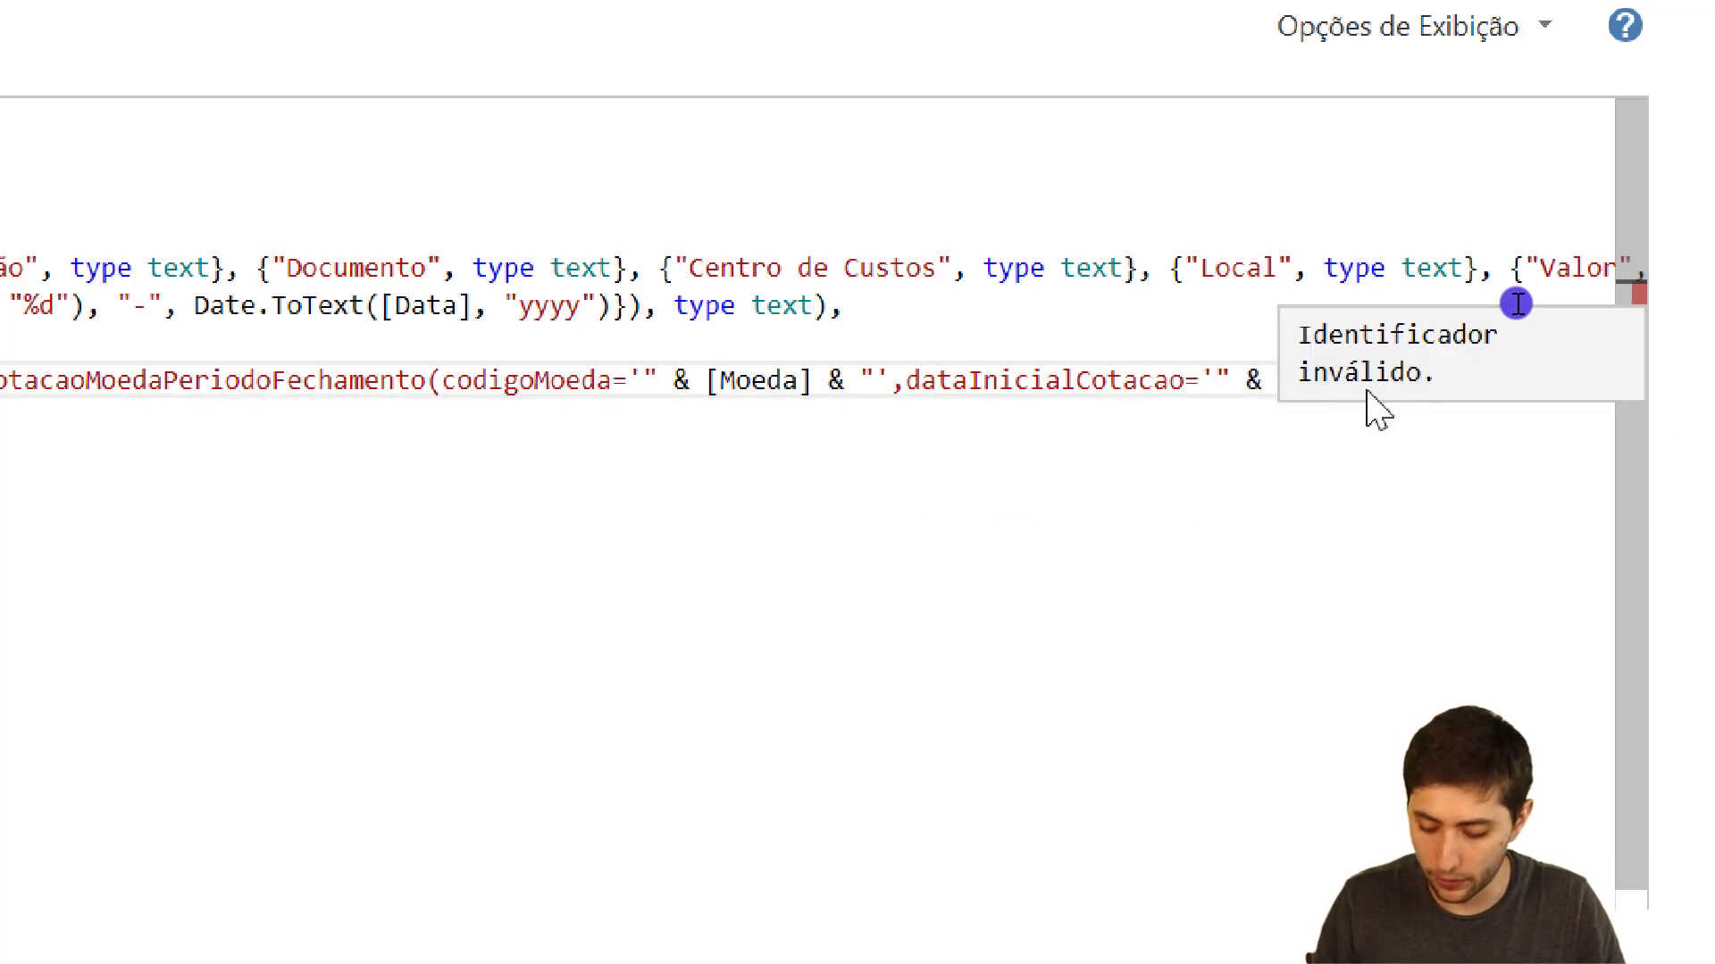
pyautogui.write(']')
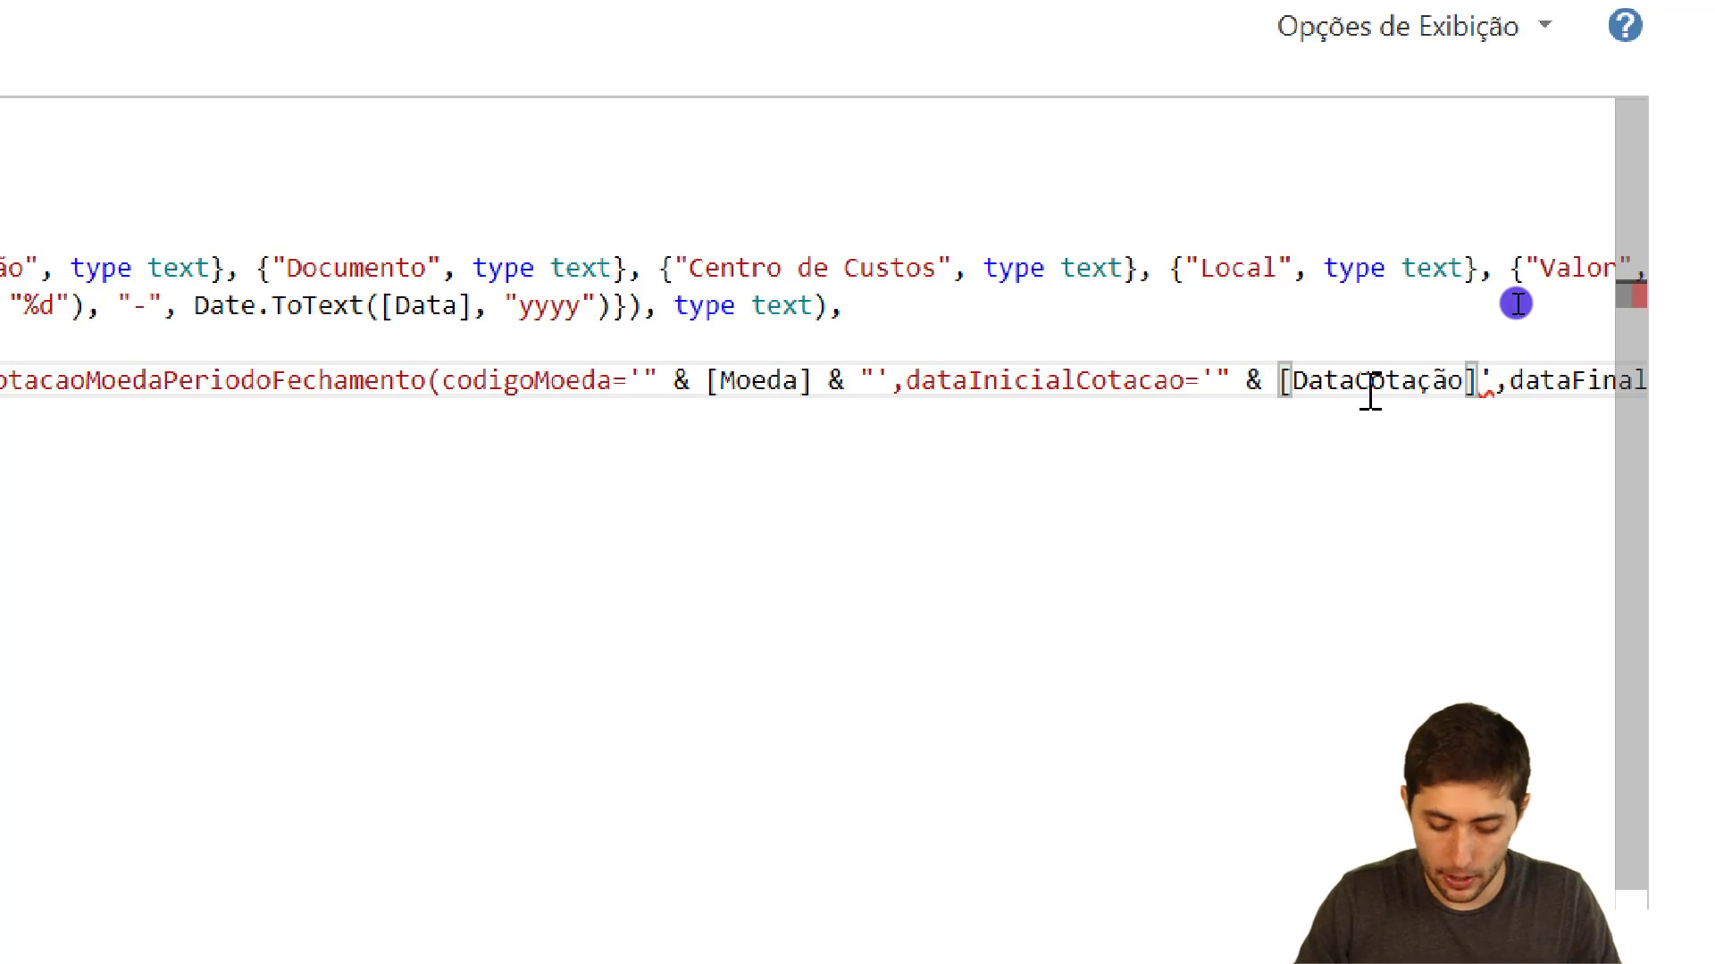
pyautogui.write(' & "')
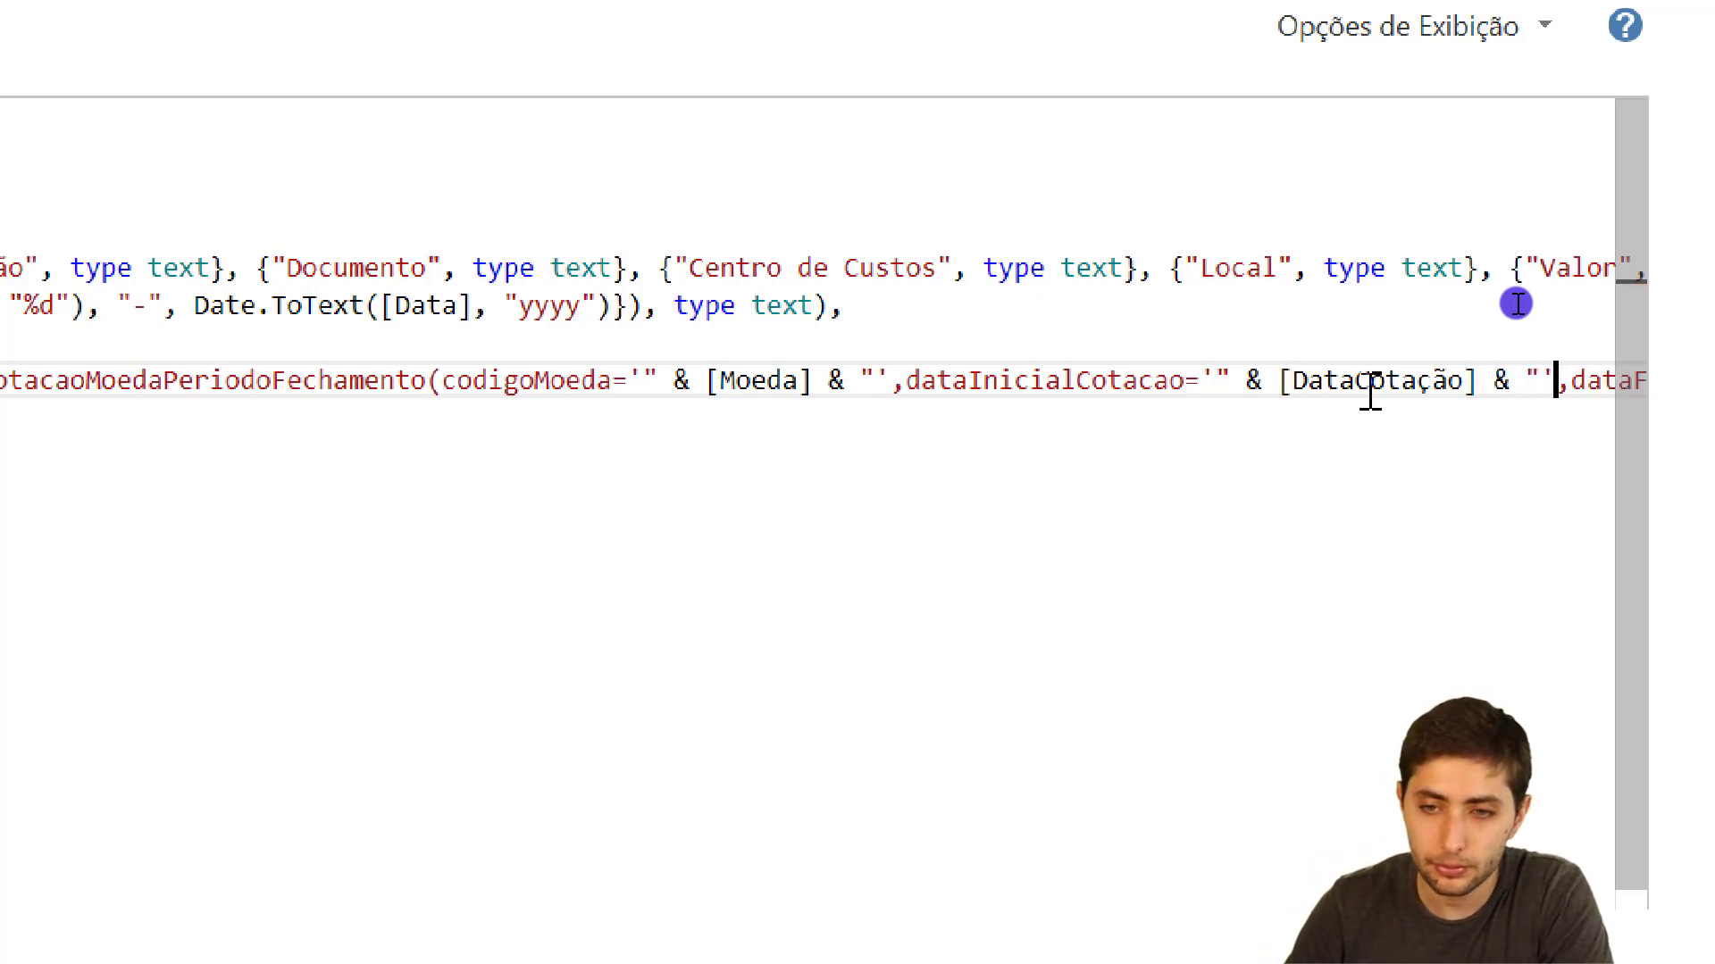
# Examine the URL text up to the dataFinalCotacao date and compare it with the dataInicialCotacao parameter
pyautogui.press('Right')
pyautogui.press('Right')
pyautogui.press('Right')
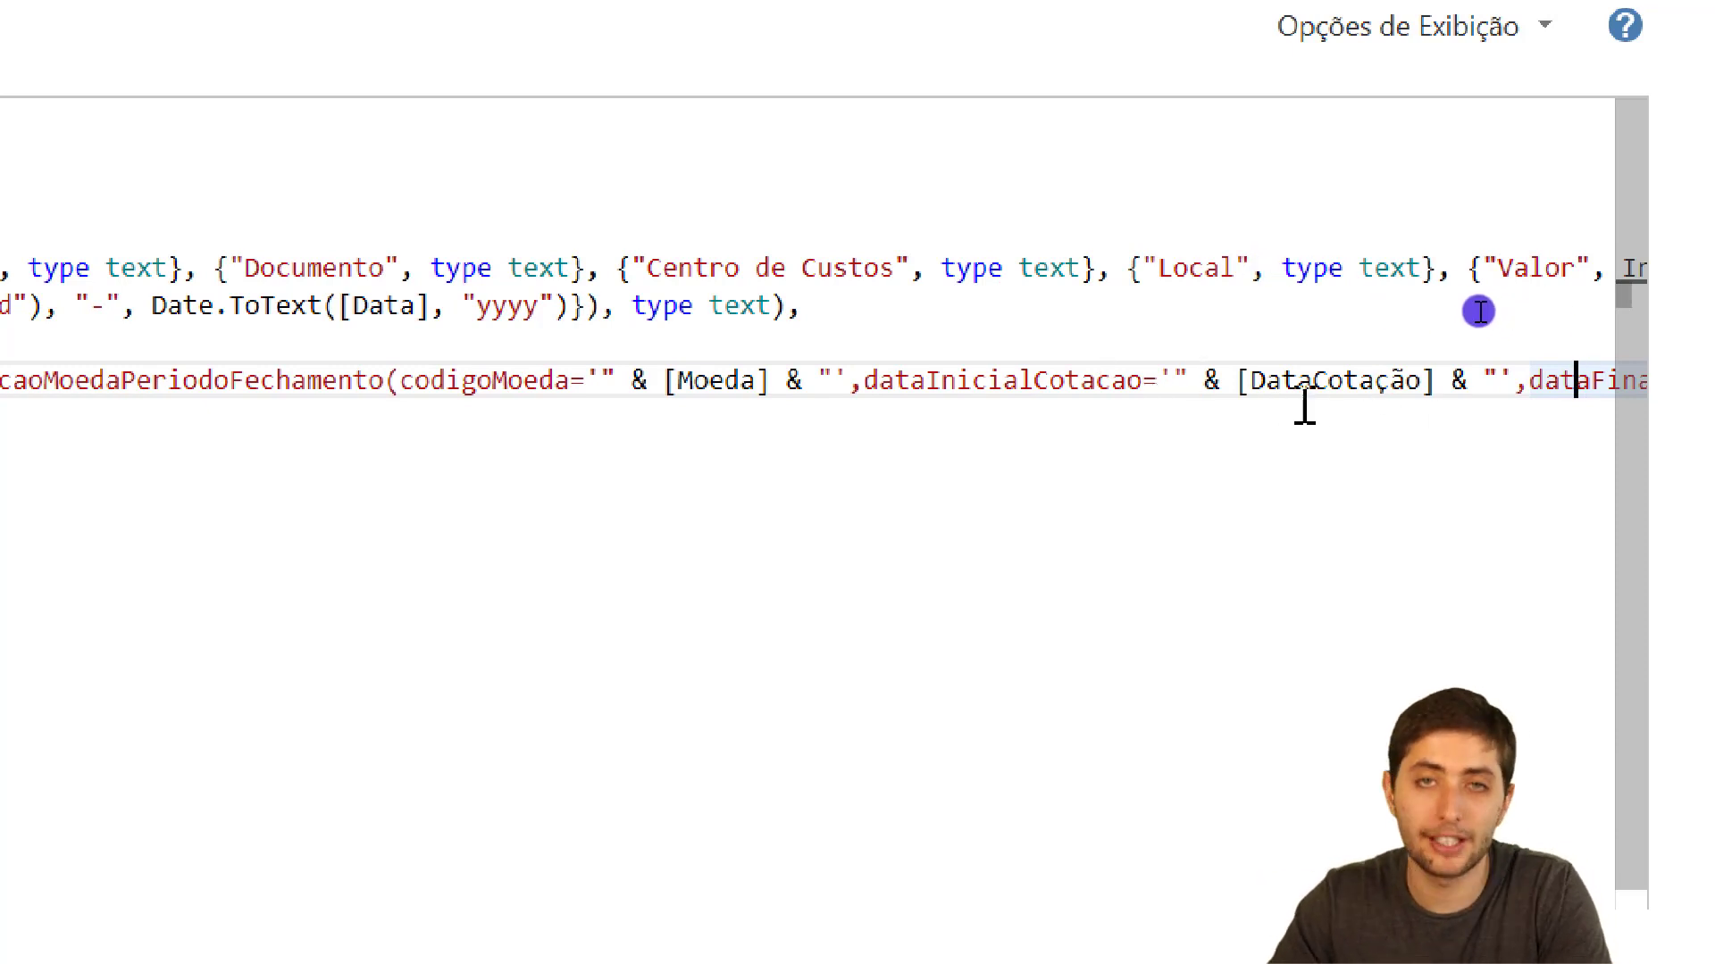
pyautogui.press('Right')
pyautogui.press('Right')
pyautogui.press('Right')
pyautogui.press('Right')
pyautogui.press('Right')
pyautogui.press('Right')
pyautogui.press('Right')
pyautogui.press('Right')
pyautogui.press('Right')
pyautogui.press('Right')
pyautogui.press('Right')
pyautogui.press('Right')
pyautogui.press('Right')
pyautogui.press('Right')
pyautogui.press('Right')
pyautogui.press('Right')
pyautogui.press('Right')
pyautogui.press('Right')
pyautogui.press('Right')
pyautogui.press('Right')
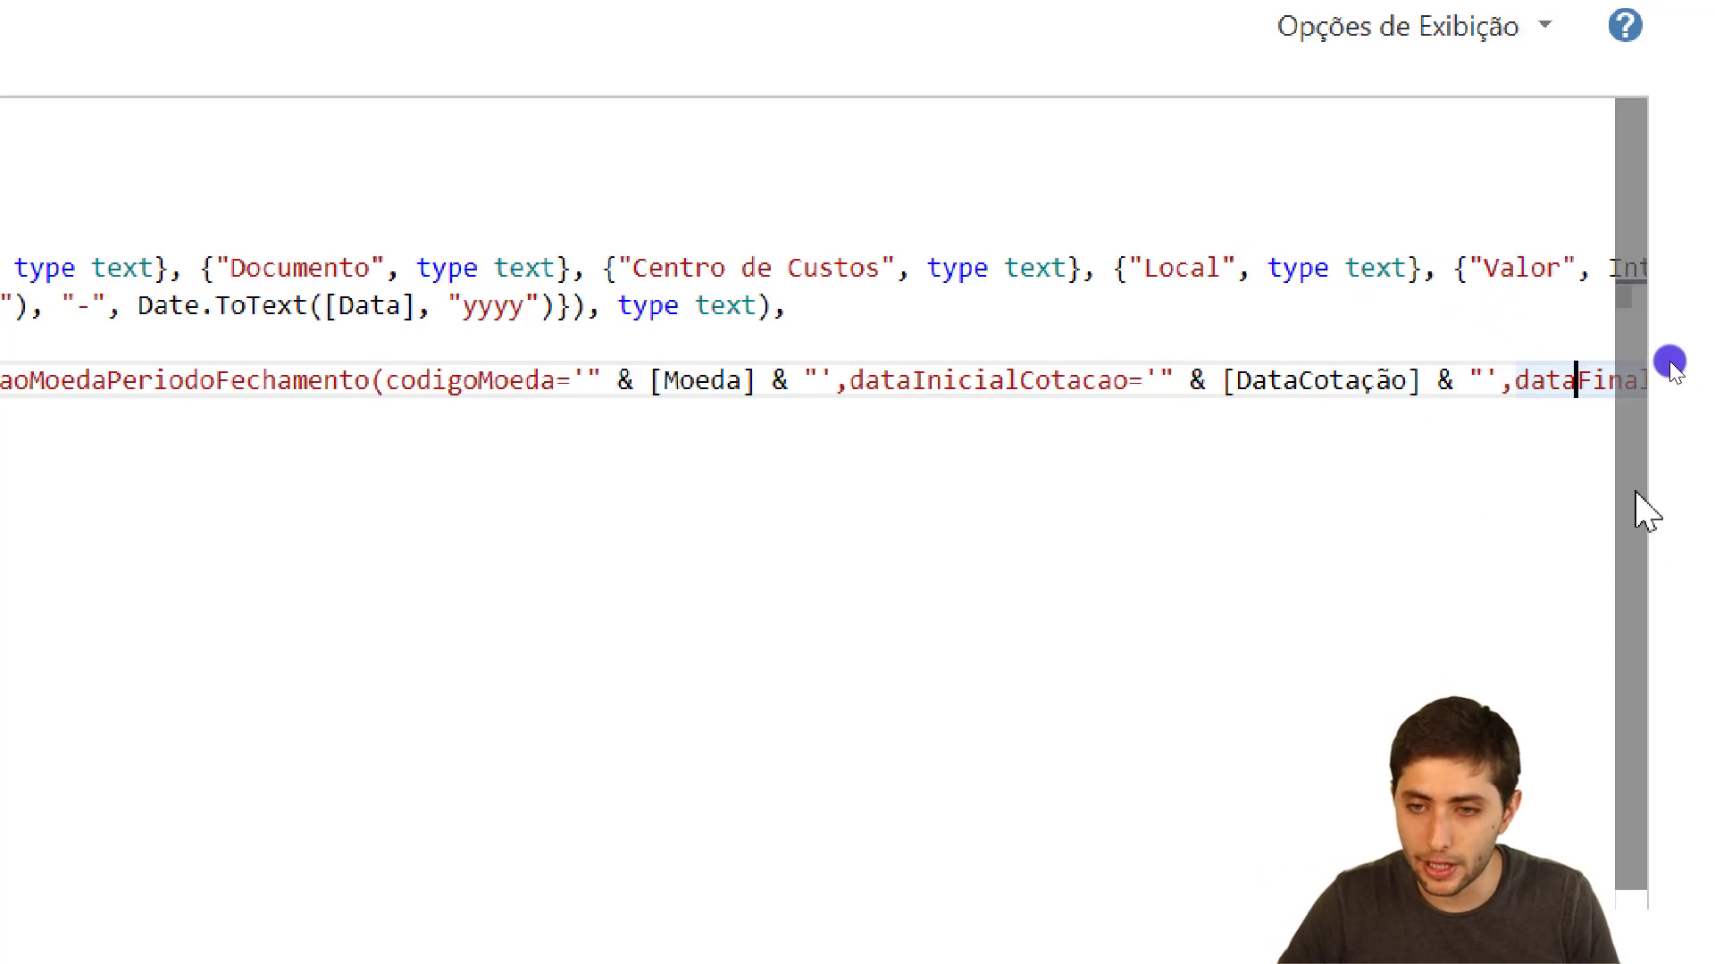
pyautogui.press('Right')
pyautogui.press('Right')
pyautogui.press('Right')
pyautogui.press('Right')
pyautogui.press('Right')
pyautogui.press('Right')
pyautogui.press('Right')
pyautogui.press('Right')
pyautogui.press('Right')
pyautogui.press('Left')
pyautogui.press('Left')
pyautogui.press('Left')
pyautogui.press('Left')
pyautogui.press('Left')
pyautogui.press('Left')
pyautogui.press('Left')
pyautogui.press('Left')
pyautogui.press('Left')
pyautogui.press('Left')
pyautogui.press('Left')
pyautogui.press('Left')
pyautogui.press('Left')
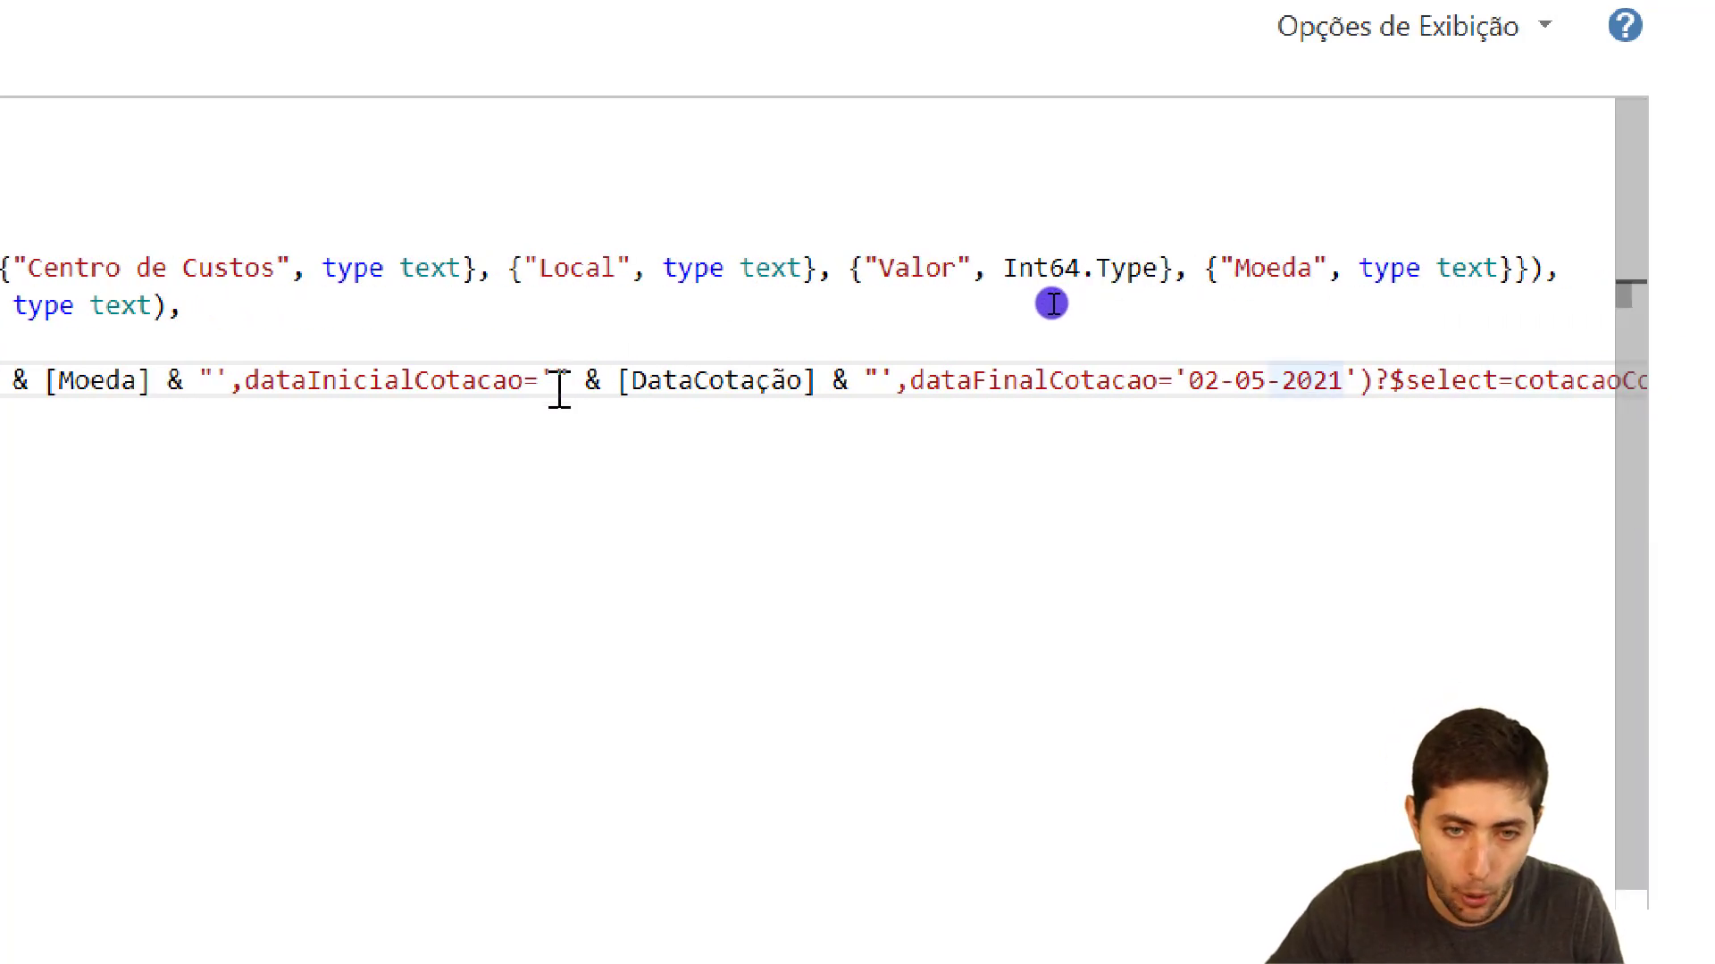
pyautogui.moveTo(555, 384); pyautogui.dragTo(889, 366)
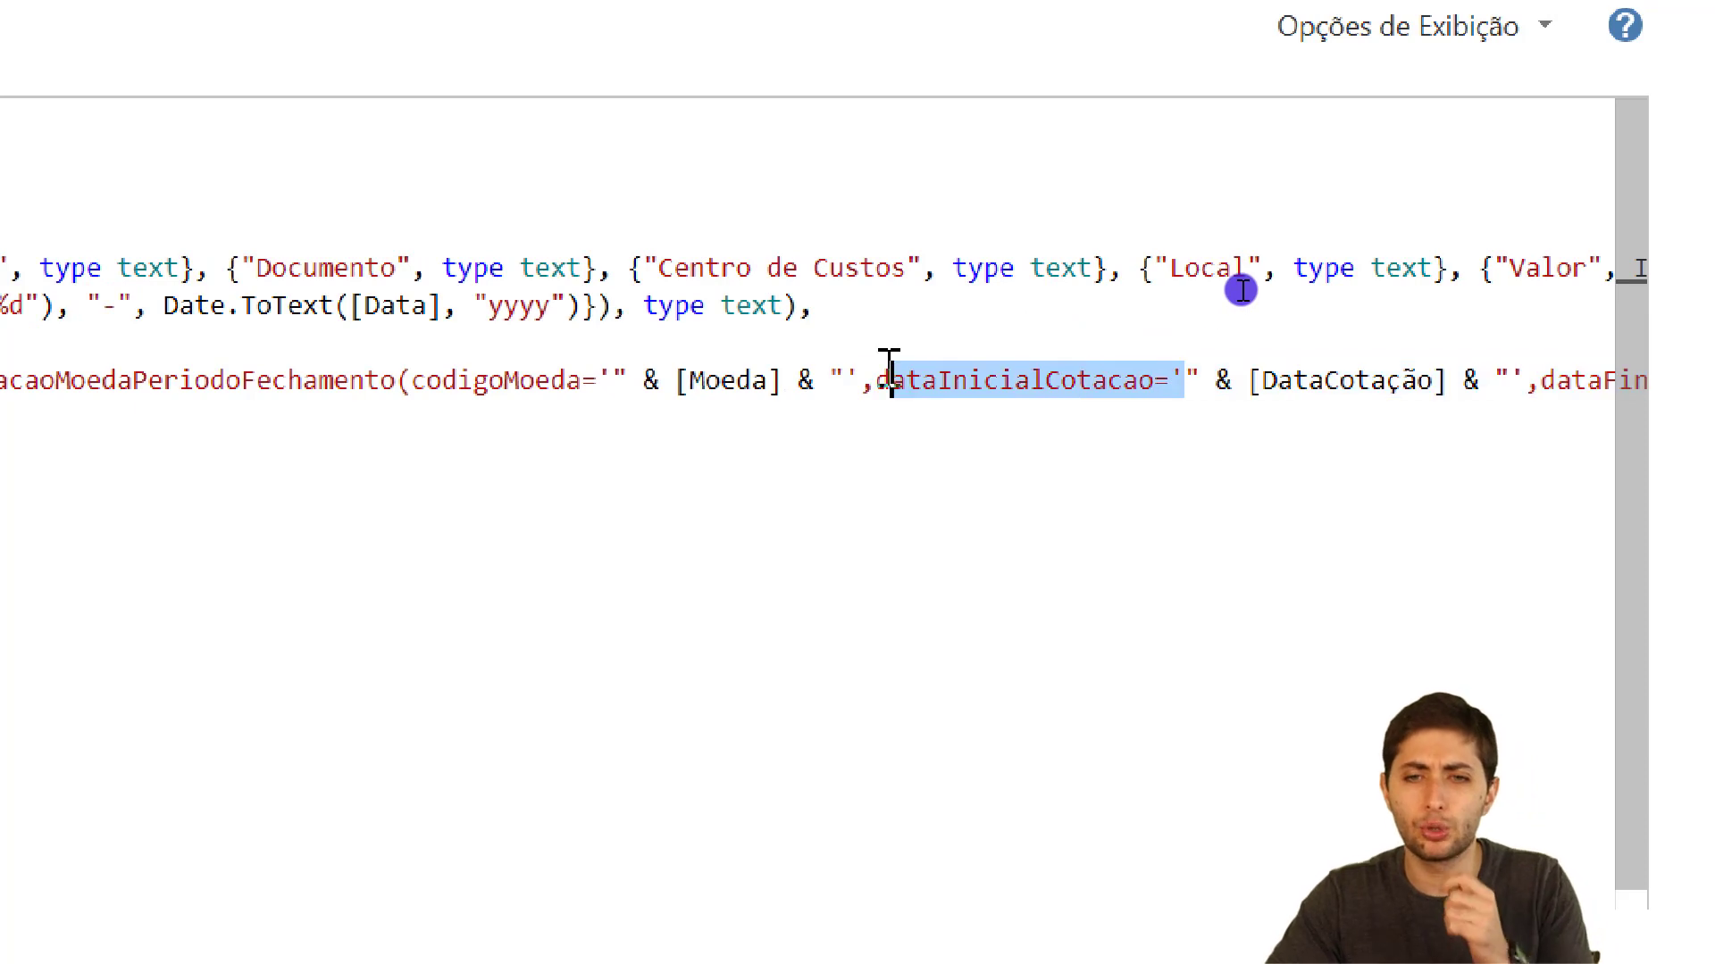
# Replace the date 02-05-2021 in the dataFinalCotacao parameter with " & [DataCotação] & "
pyautogui.press('Right')
pyautogui.press('Right')
pyautogui.press('Right')
pyautogui.press('Right')
pyautogui.press('Right')
pyautogui.press('Right')
pyautogui.press('Right')
pyautogui.press('Right')
pyautogui.press('Right')
pyautogui.press('Right')
pyautogui.press('Right')
pyautogui.press('Right')
pyautogui.press('Right')
pyautogui.press('Right')
pyautogui.press('Right')
pyautogui.press('Right')
pyautogui.press('Right')
pyautogui.press('Right')
pyautogui.press('Right')
pyautogui.press('Right')
pyautogui.press('Right')
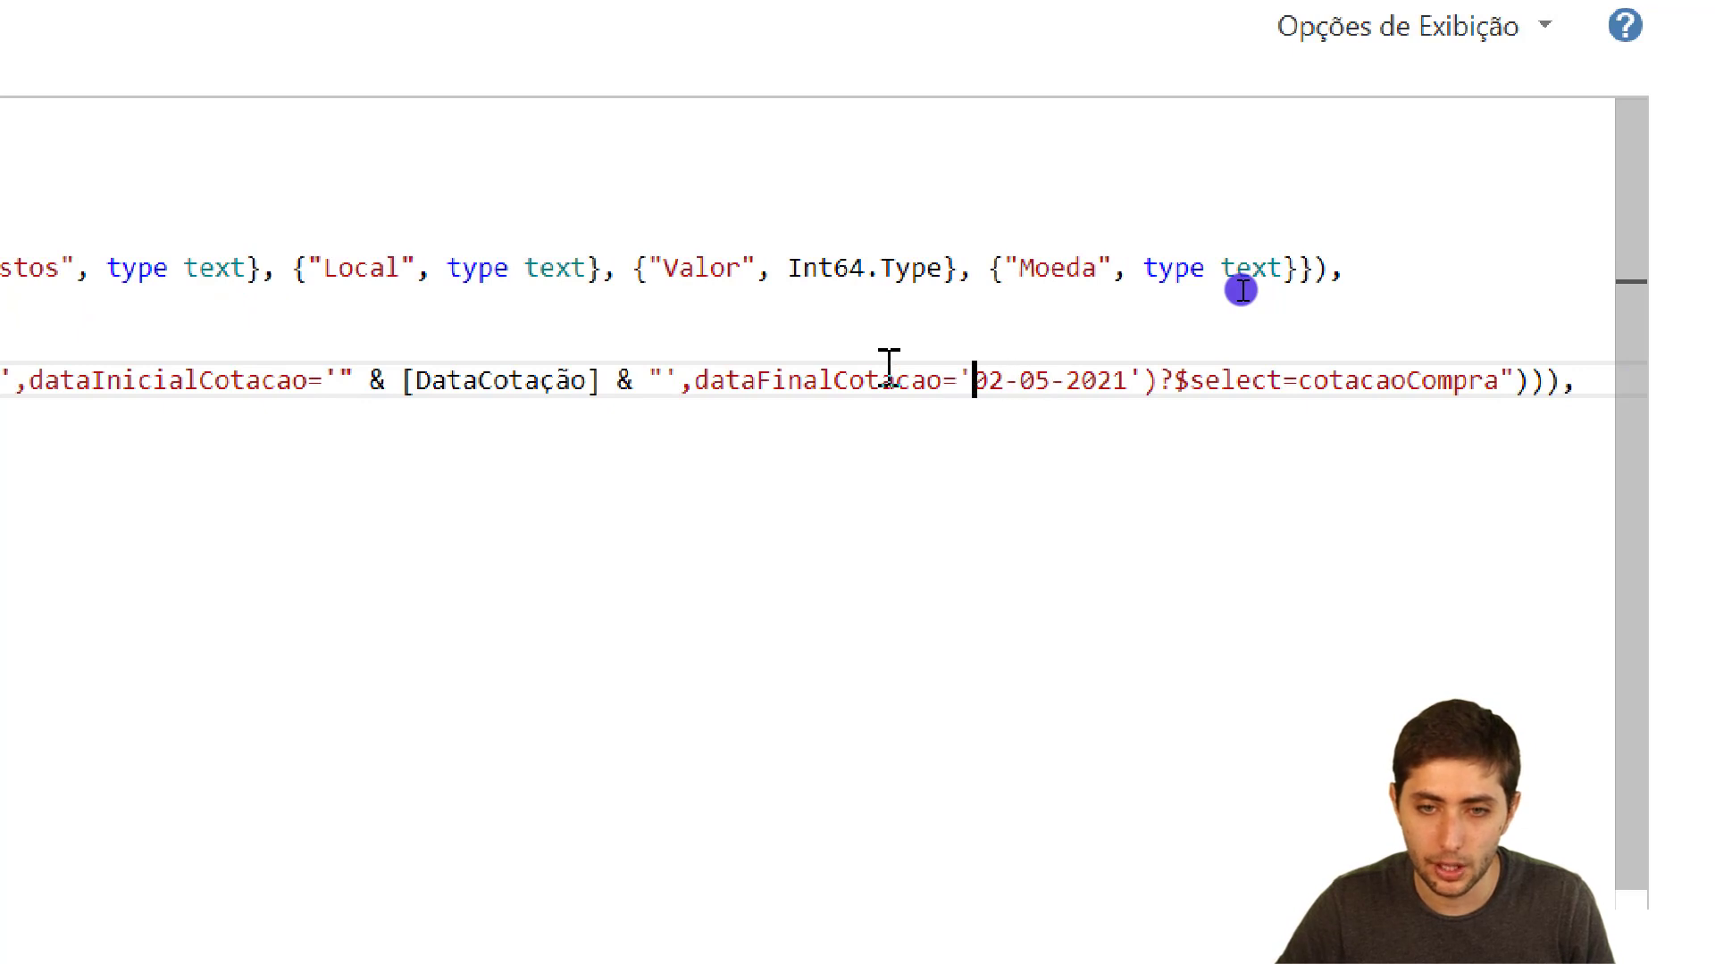
pyautogui.hotkey('shift', 'Right')
pyautogui.hotkey('shift', 'Right')
pyautogui.hotkey('shift', 'Right')
pyautogui.hotkey('shift', 'Right')
pyautogui.hotkey('shift', 'Right')
pyautogui.hotkey('shift', 'Right')
pyautogui.hotkey('shift', 'Right')
pyautogui.hotkey('shift', 'Right')
pyautogui.hotkey('shift', 'Right')
pyautogui.hotkey('shift', 'Right')
pyautogui.press('BackSpace')
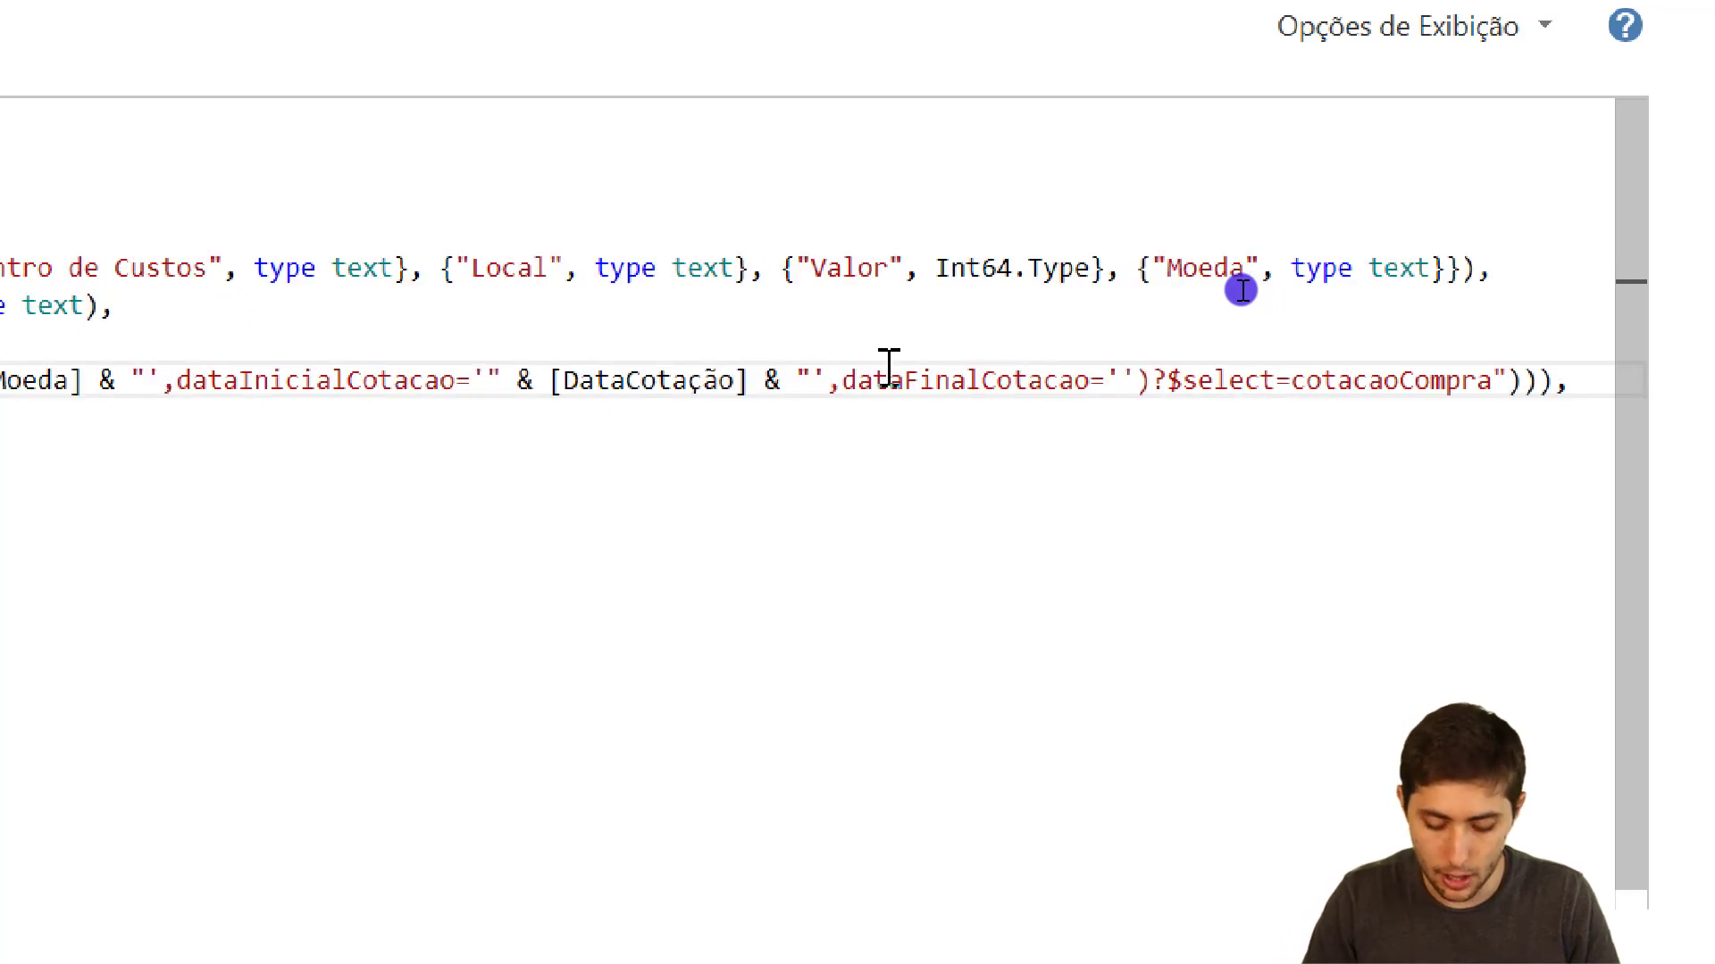
pyautogui.write('& ')
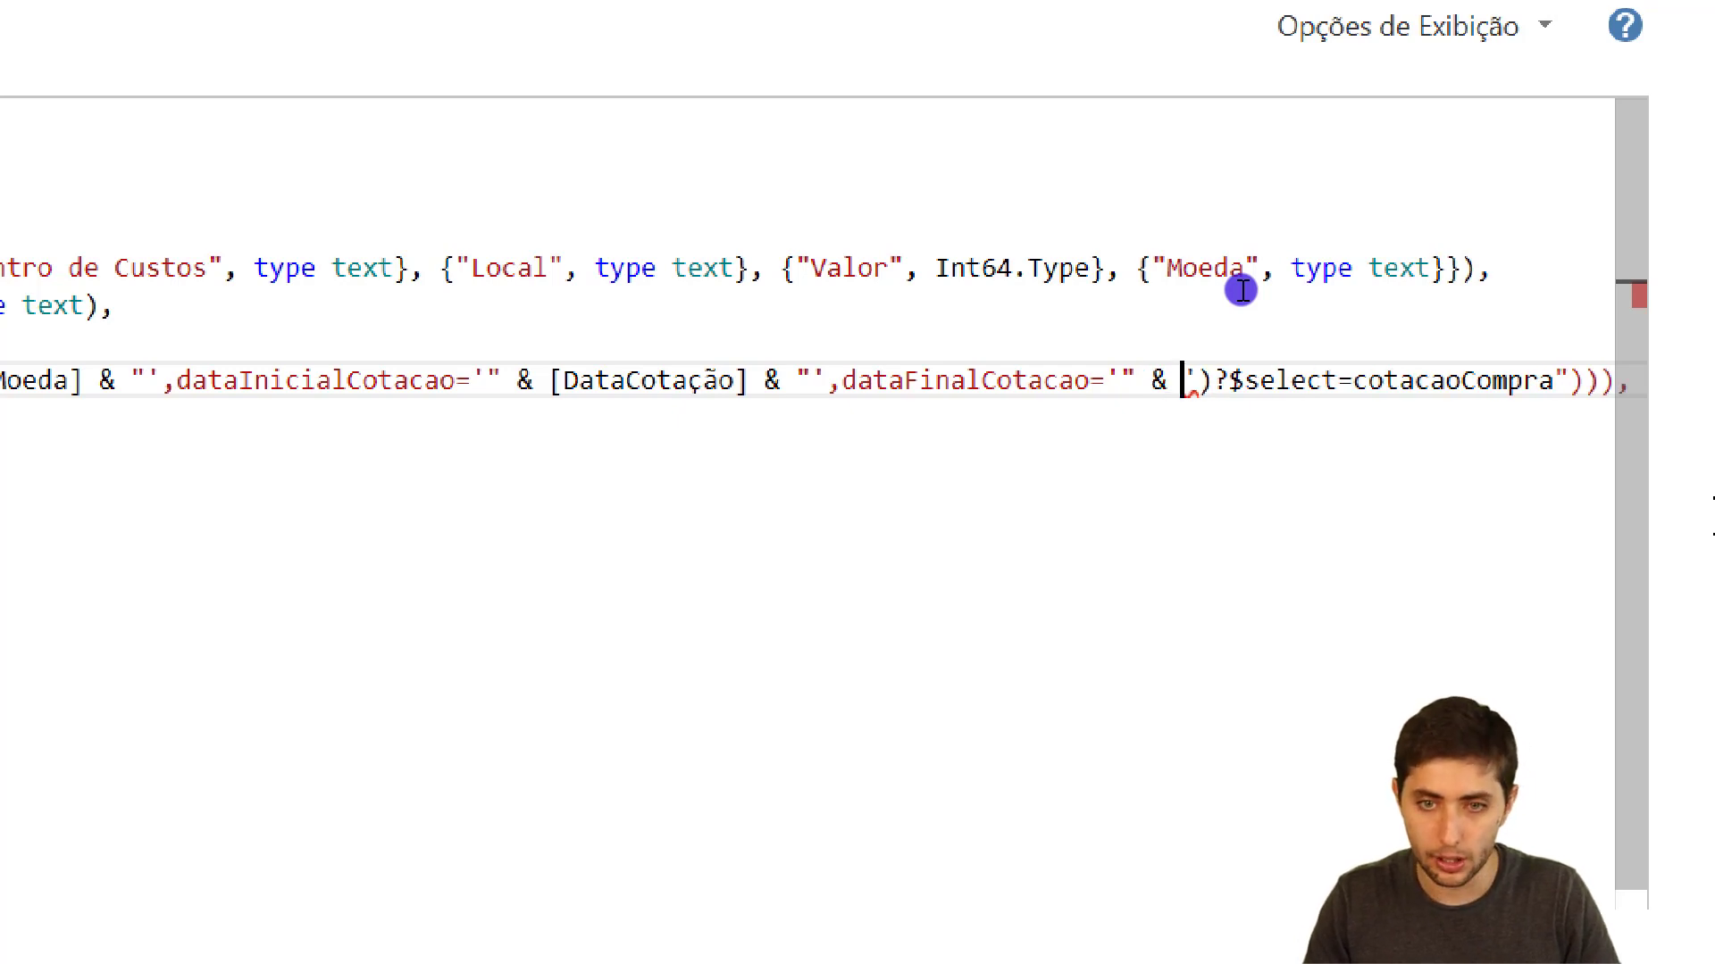
pyautogui.write('[DataCota')
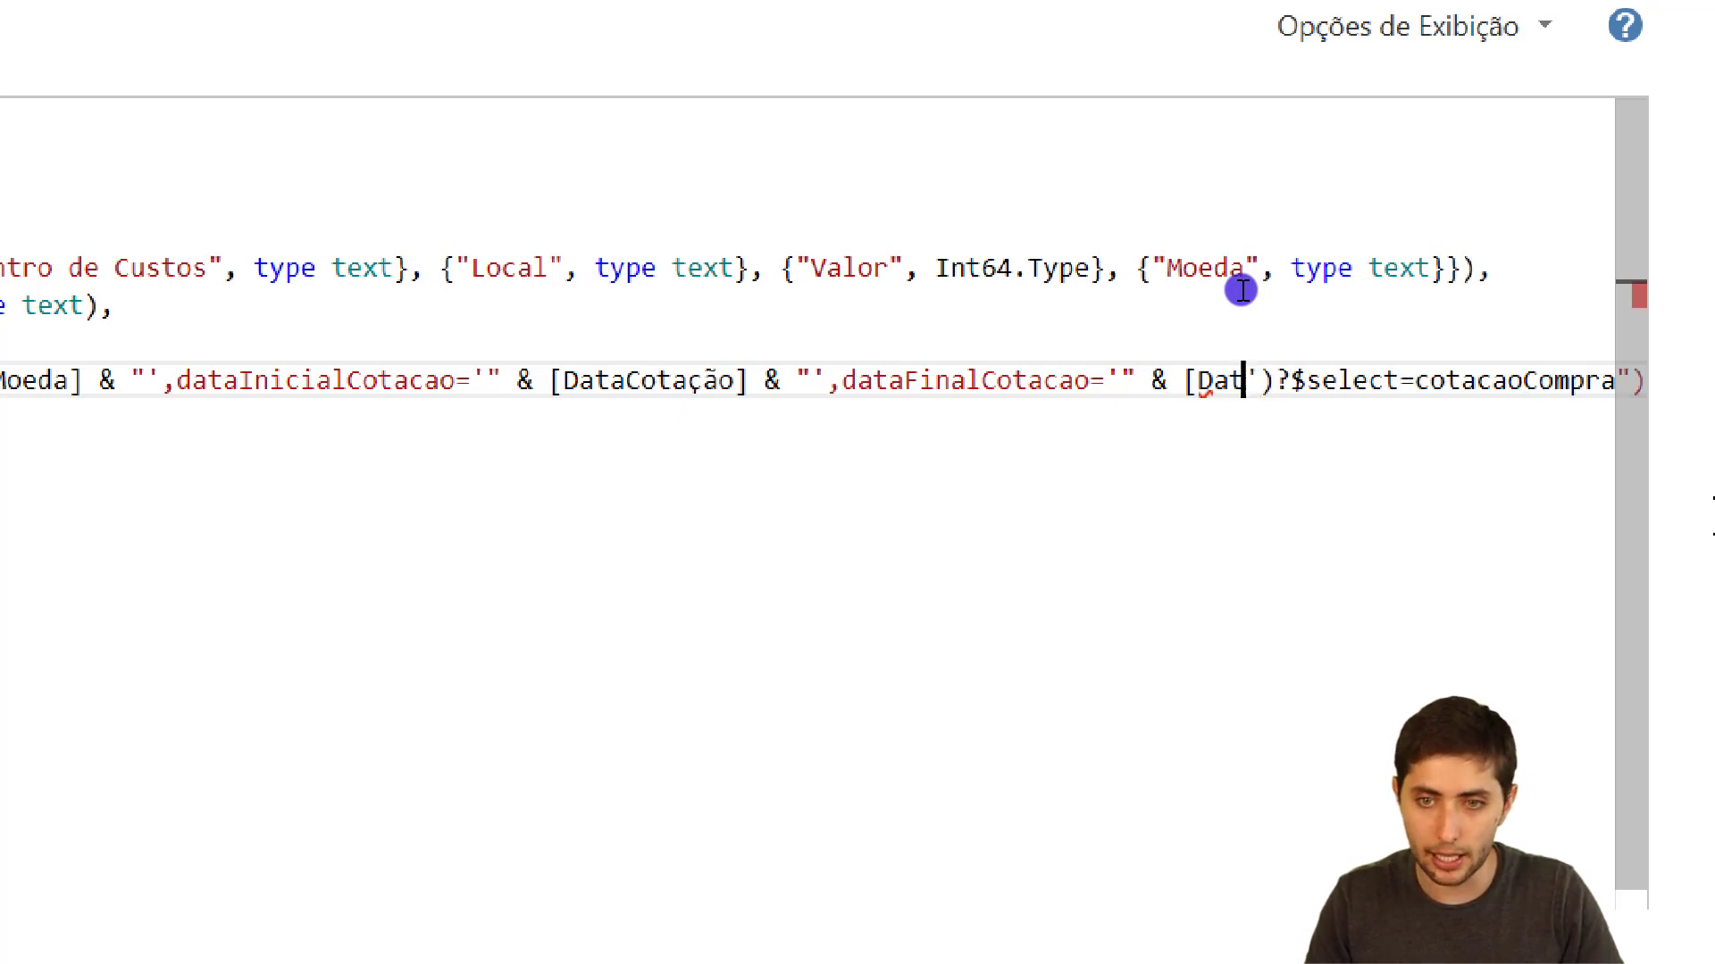
pyautogui.write('ção]')
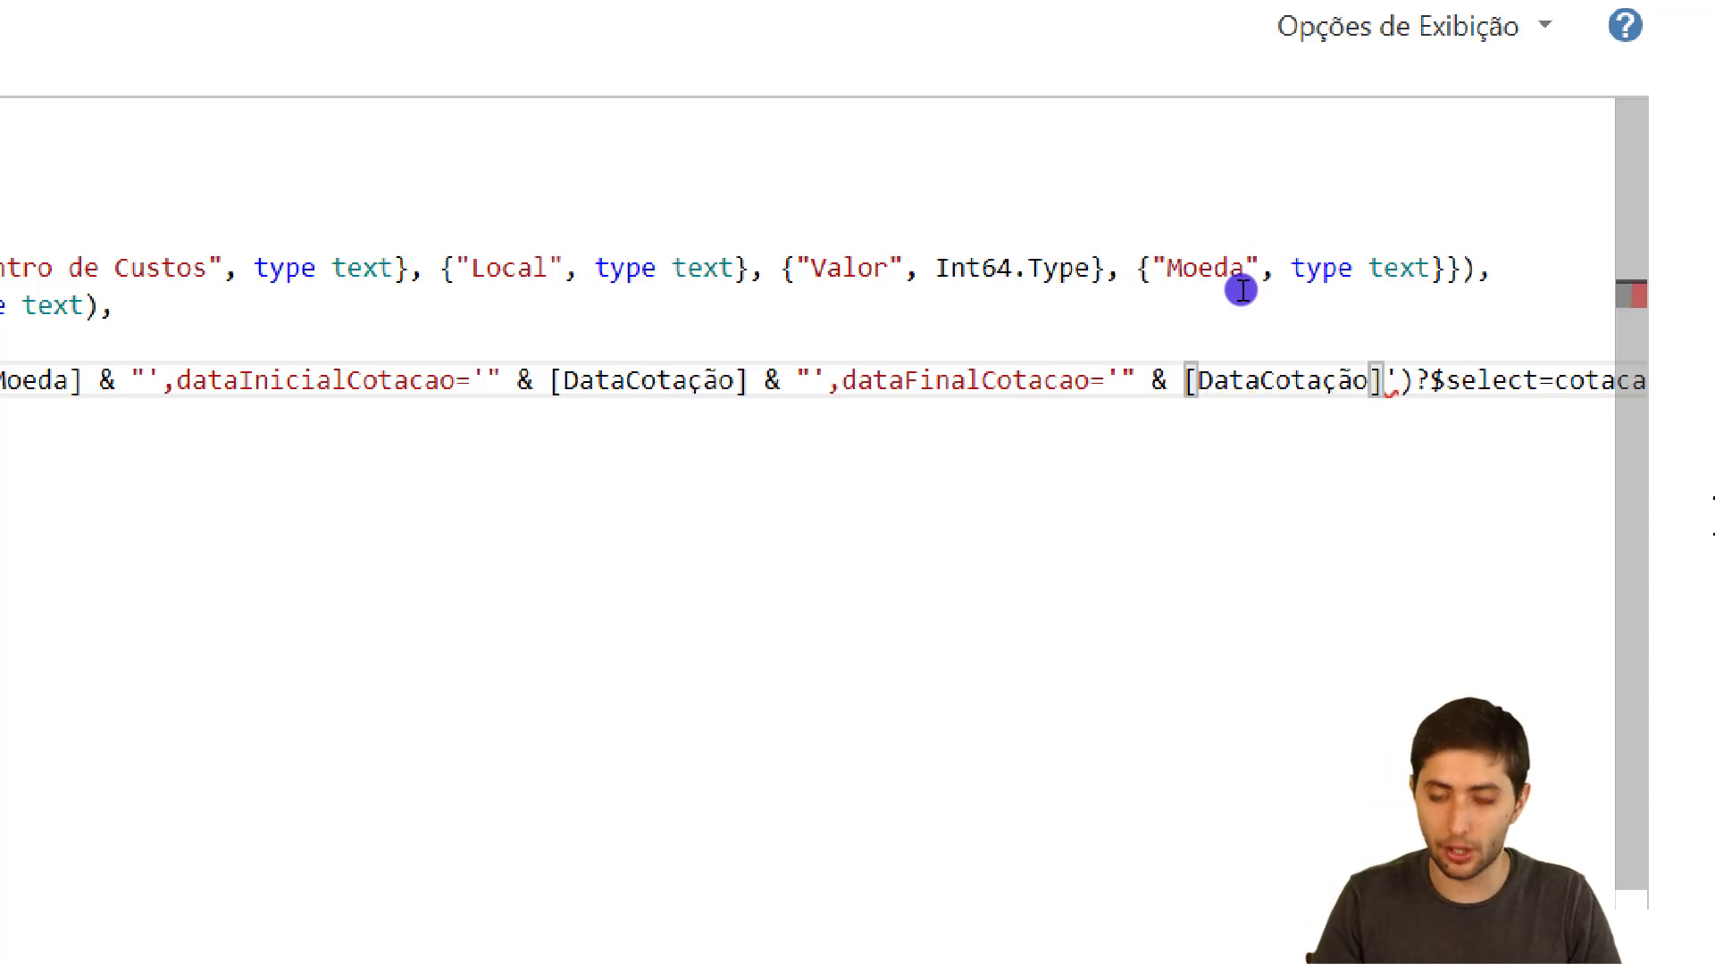
pyautogui.write(' & "')
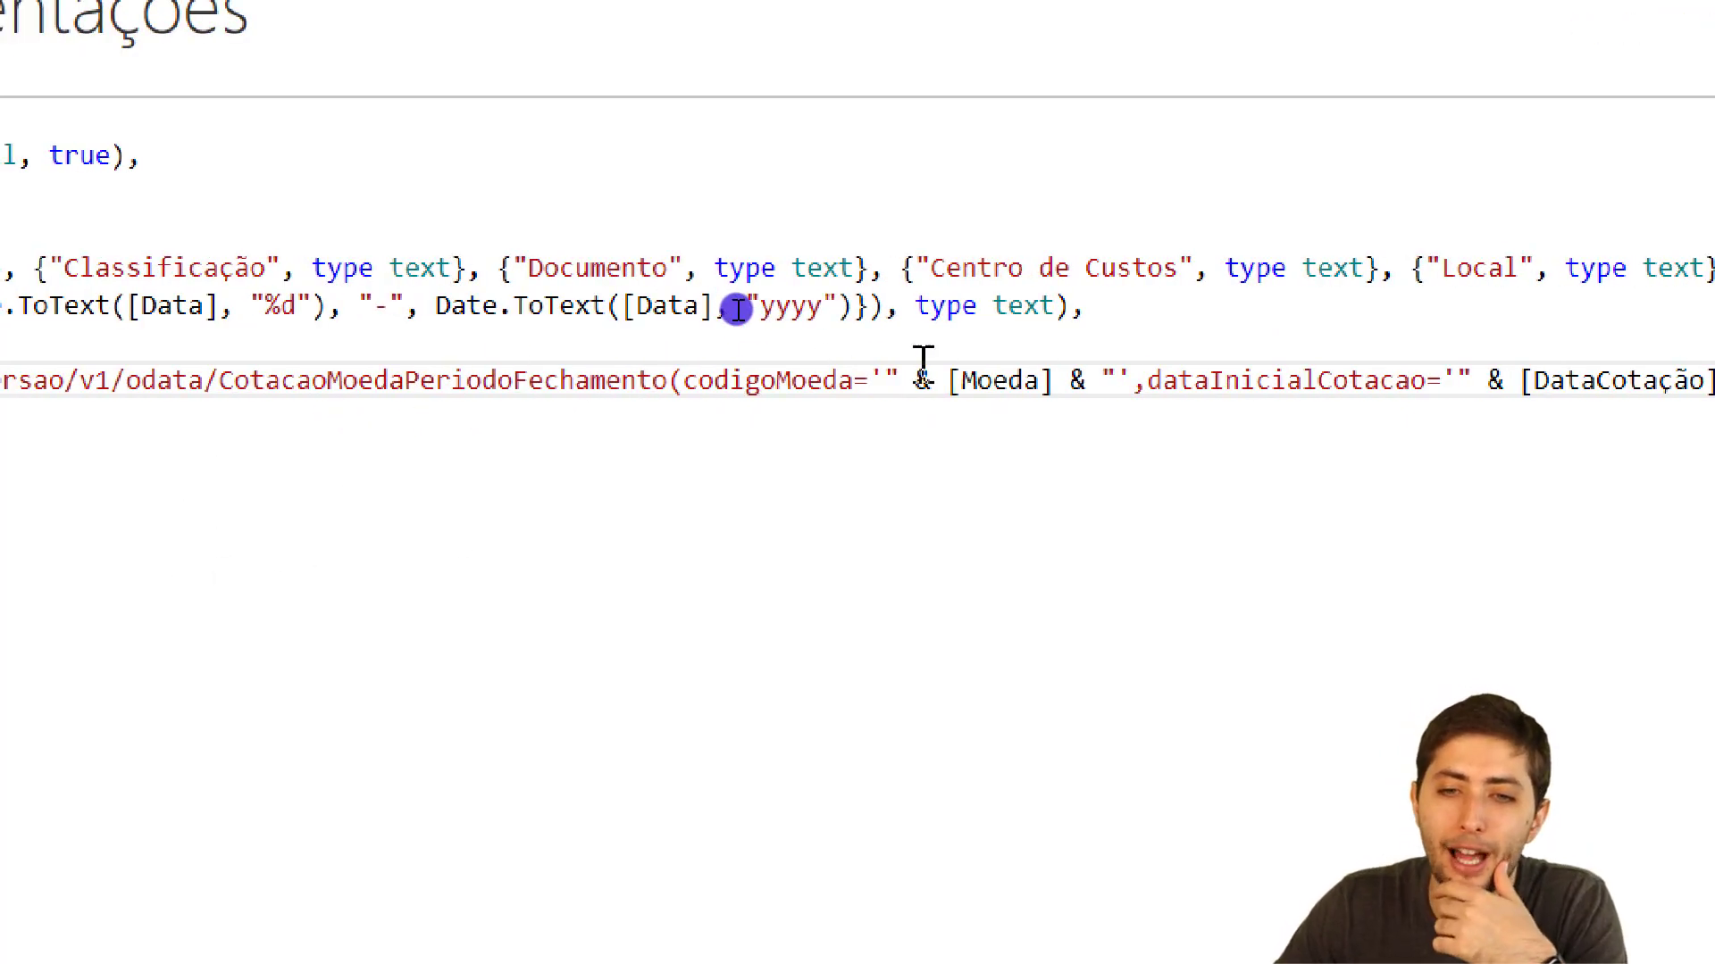
# Check the [Moeda] and [Data] references in the Movimentações code and apply the edited script
pyautogui.moveTo(951, 393); pyautogui.dragTo(1041, 390)
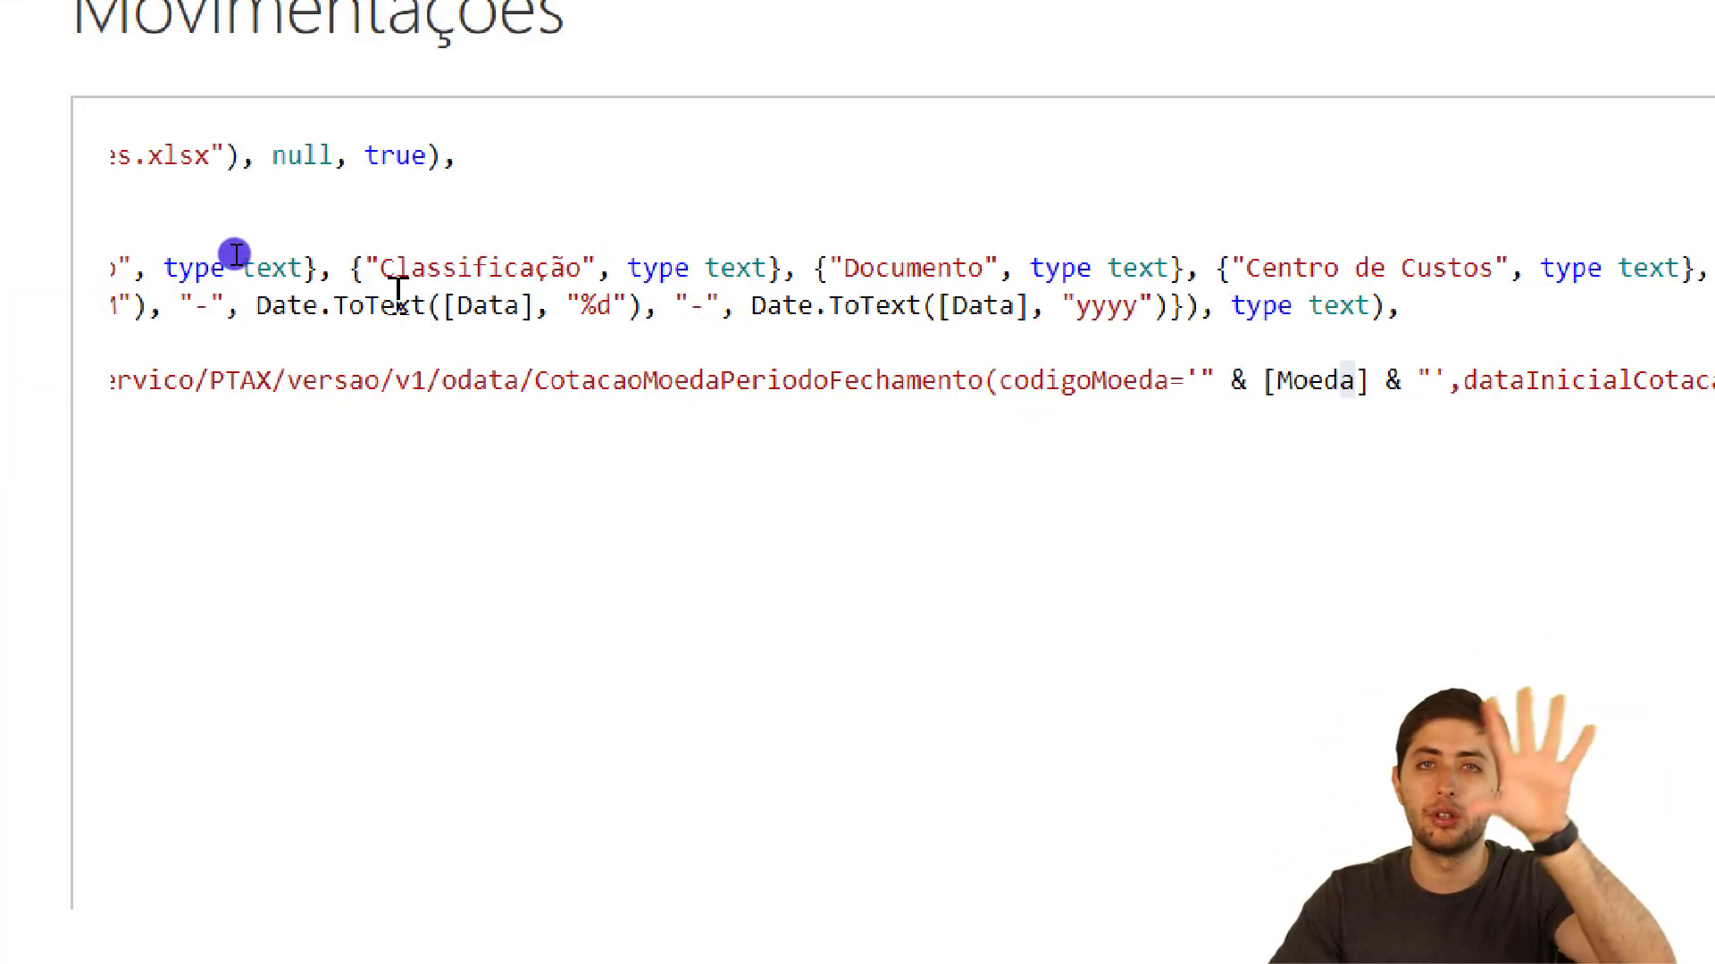
pyautogui.moveTo(445, 309)
pyautogui.mouseDown()
pyautogui.moveTo(518, 314)
pyautogui.moveTo(456, 306)
pyautogui.mouseUp()
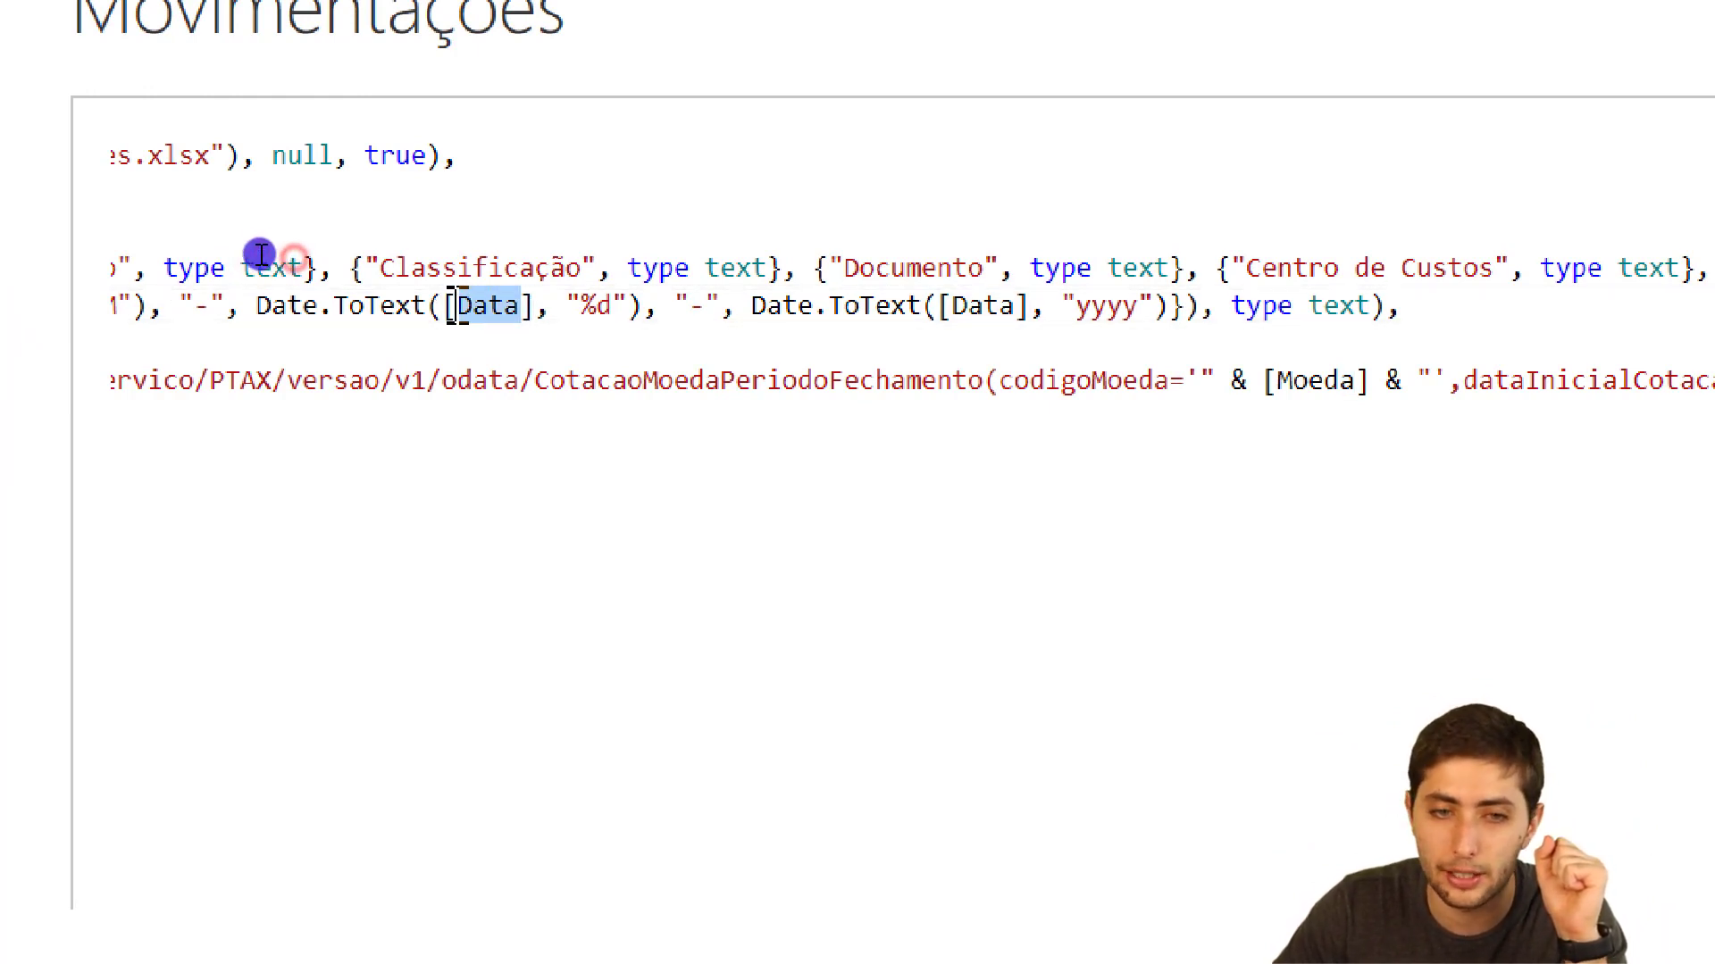
pyautogui.click(534, 314)
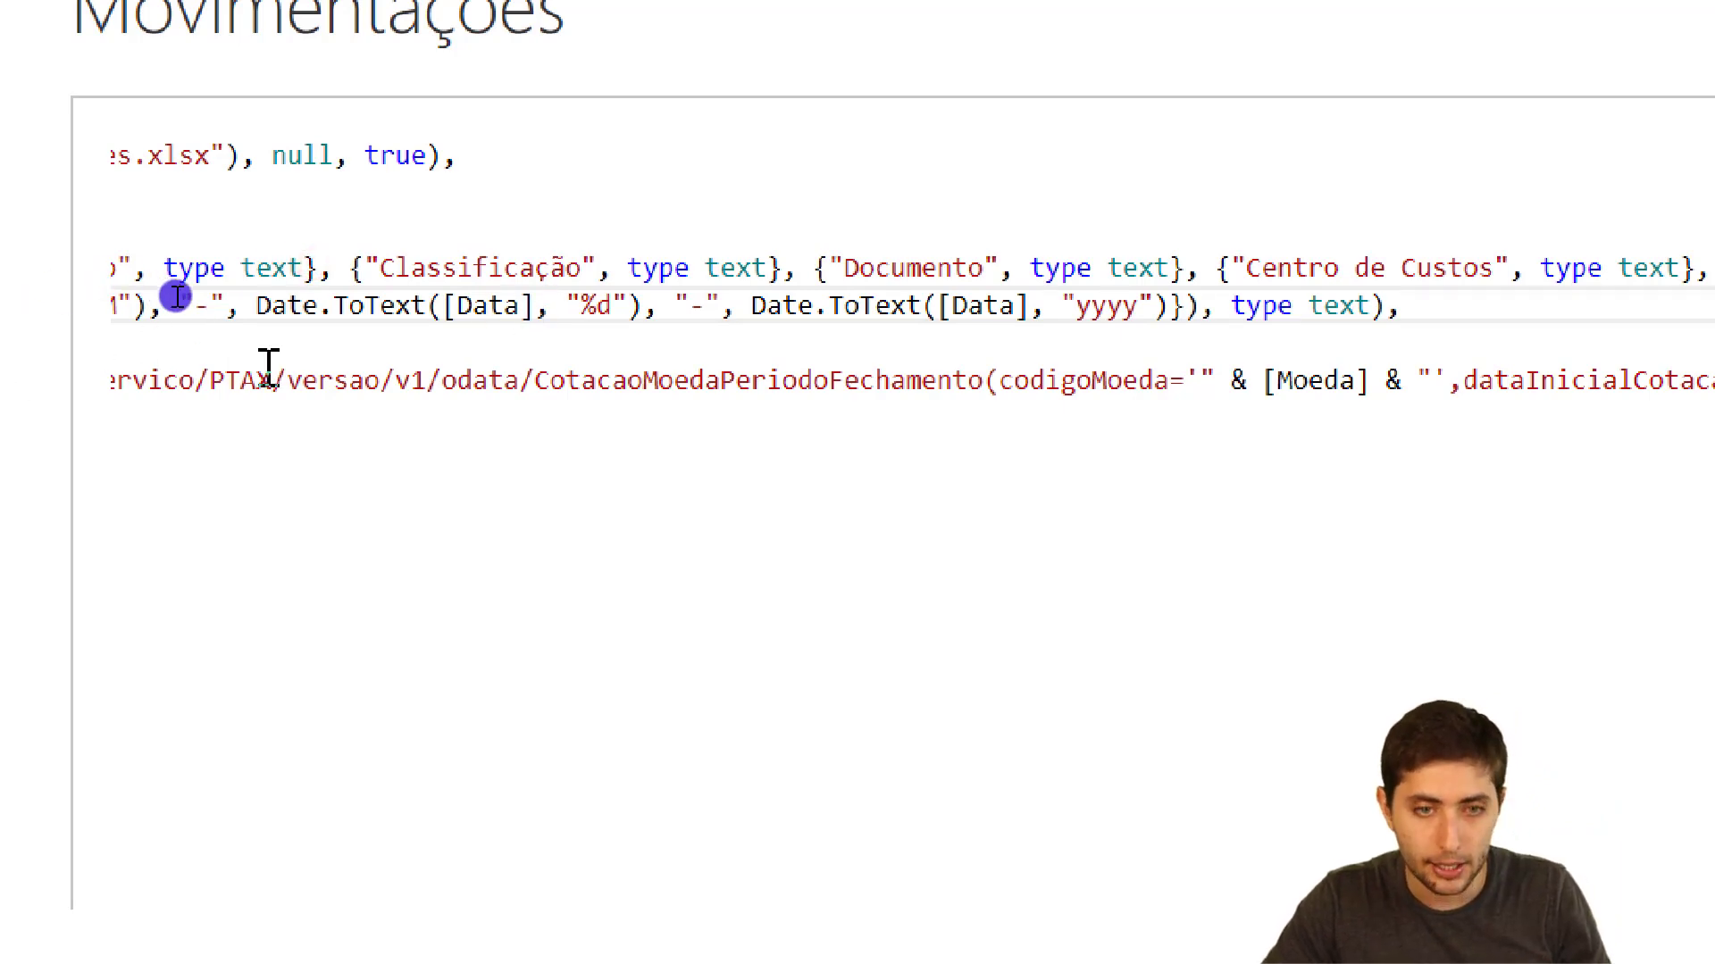
pyautogui.click(322, 383)
pyautogui.press('Home')
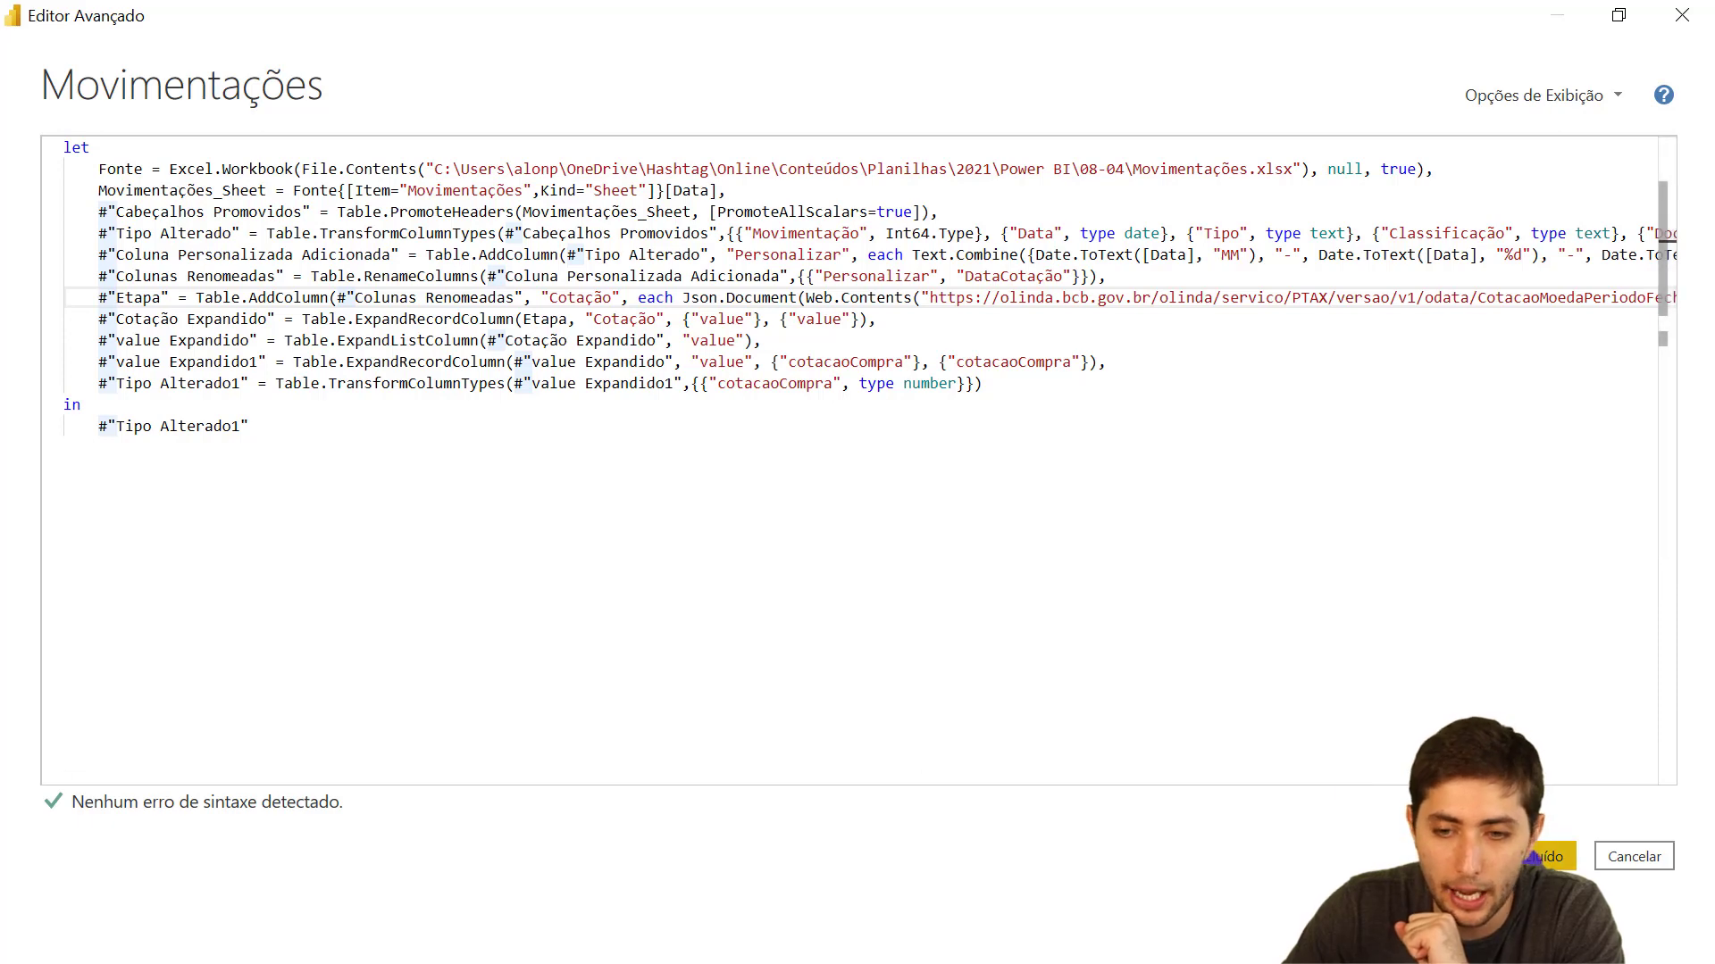
pyautogui.click(1532, 858)
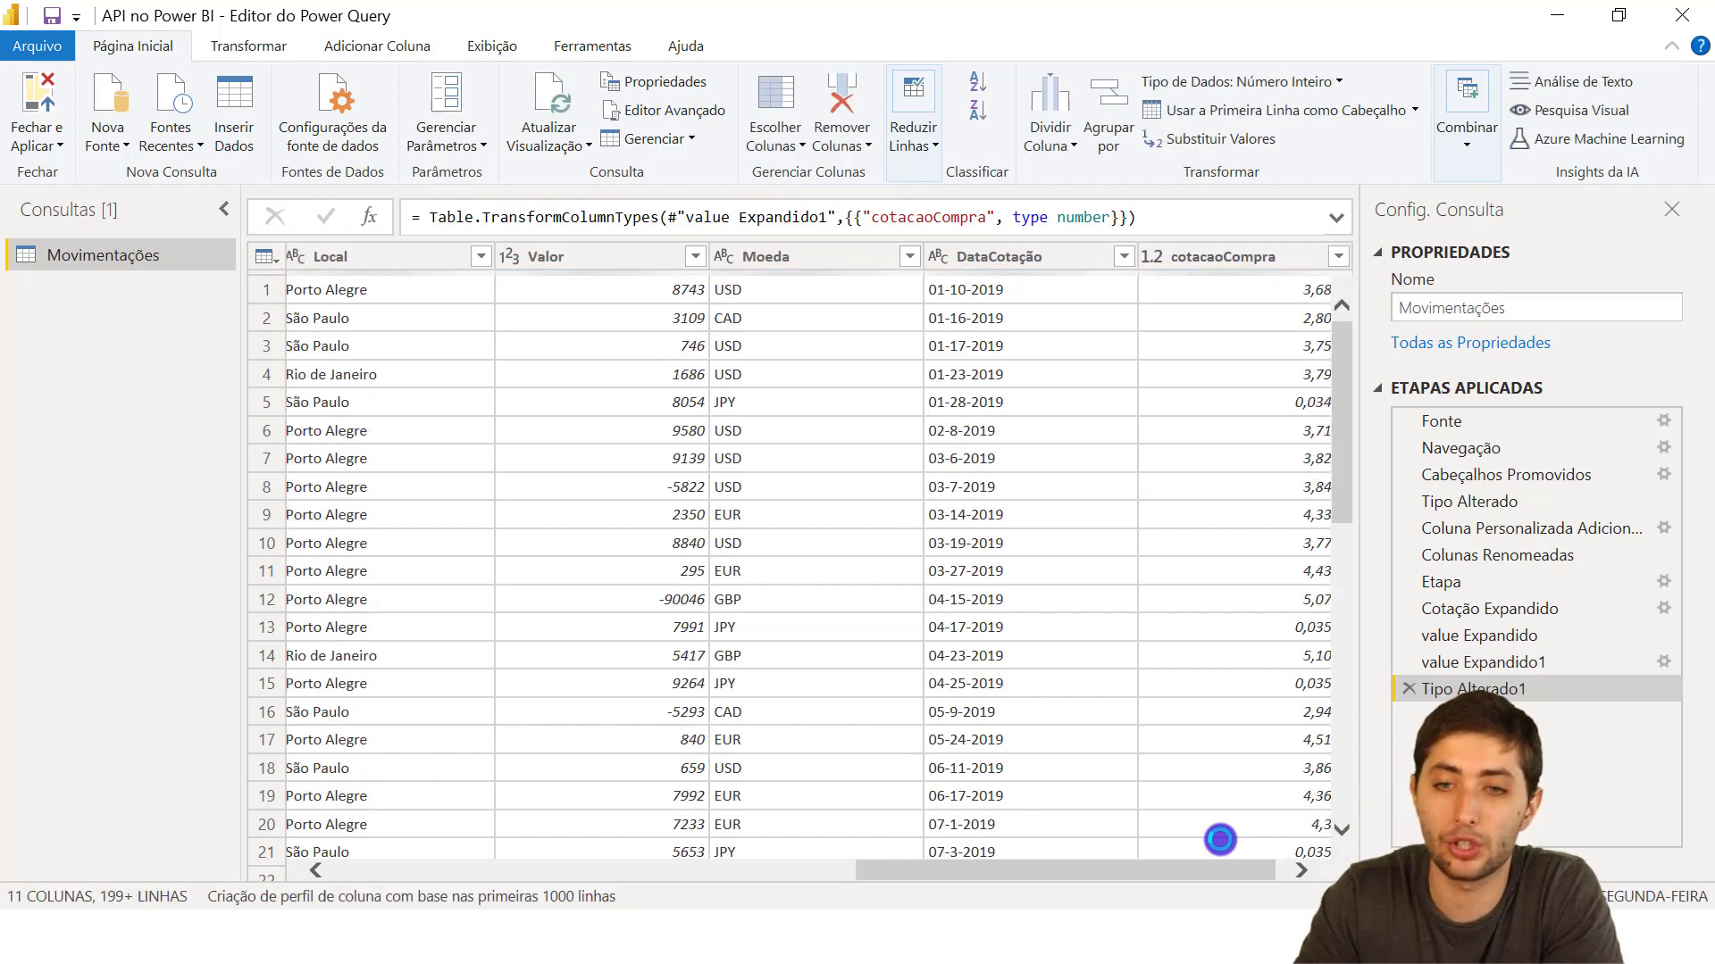
# Examine the Moeda, DataCotação and cotacaoCompra values in the first two rows of the Movimentações table
pyautogui.moveTo(1179, 866); pyautogui.dragTo(1180, 871)
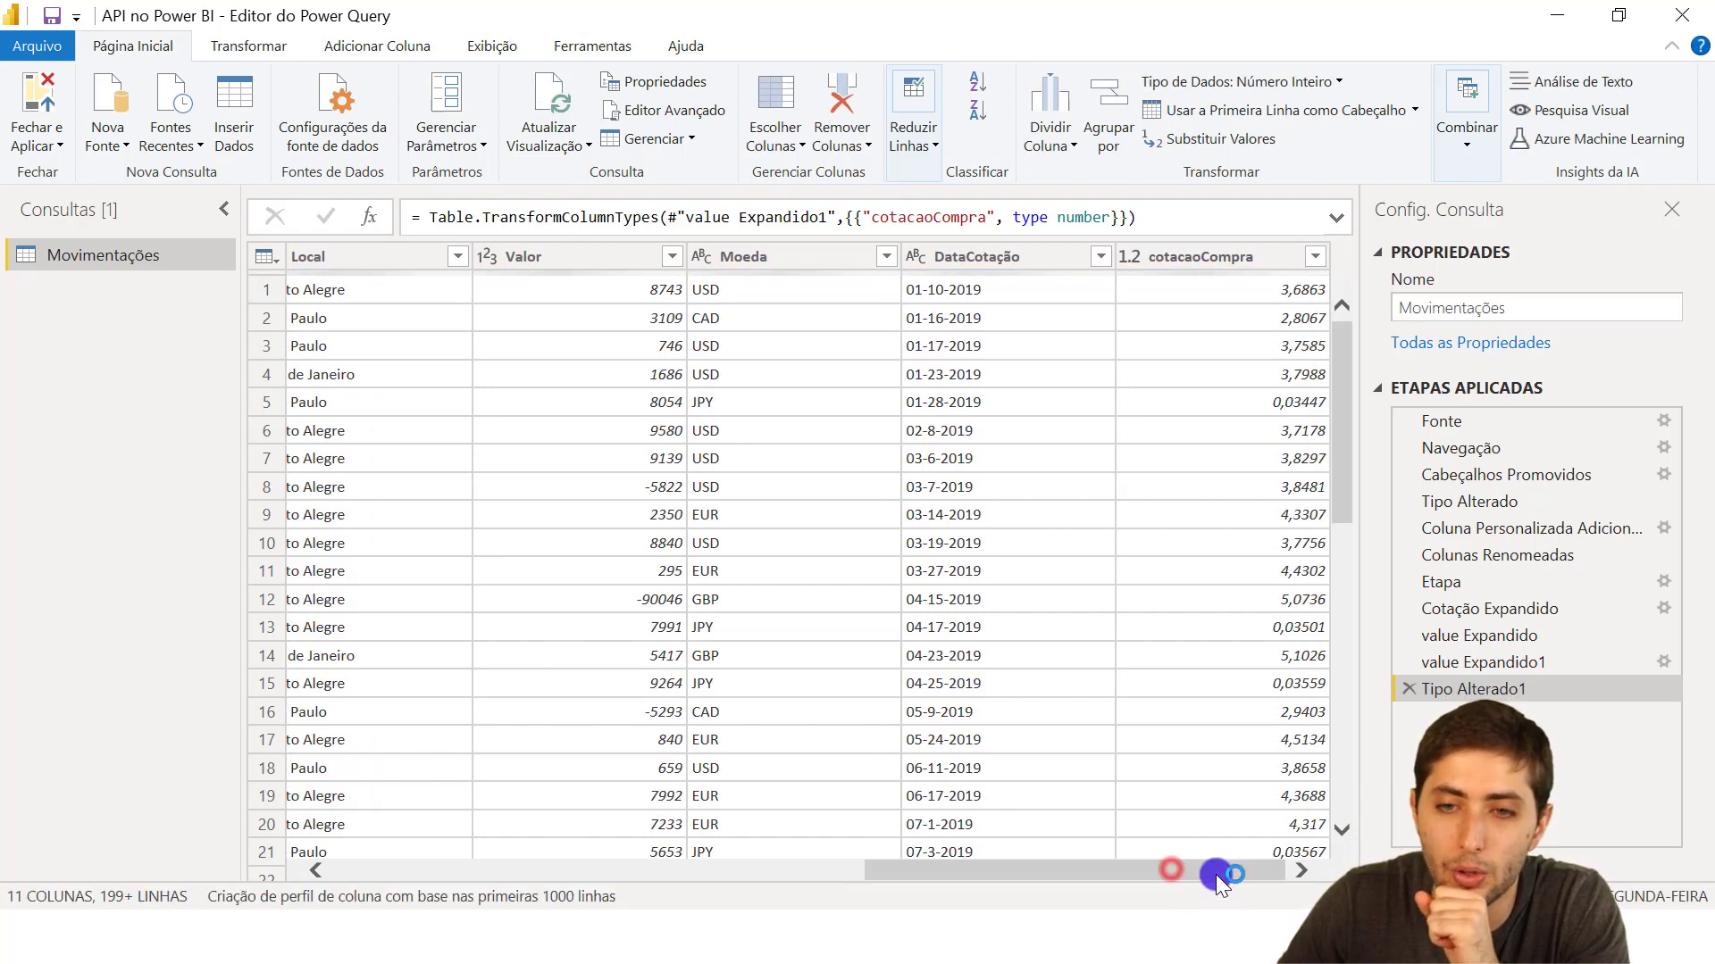
pyautogui.click(760, 304)
pyautogui.click(948, 293)
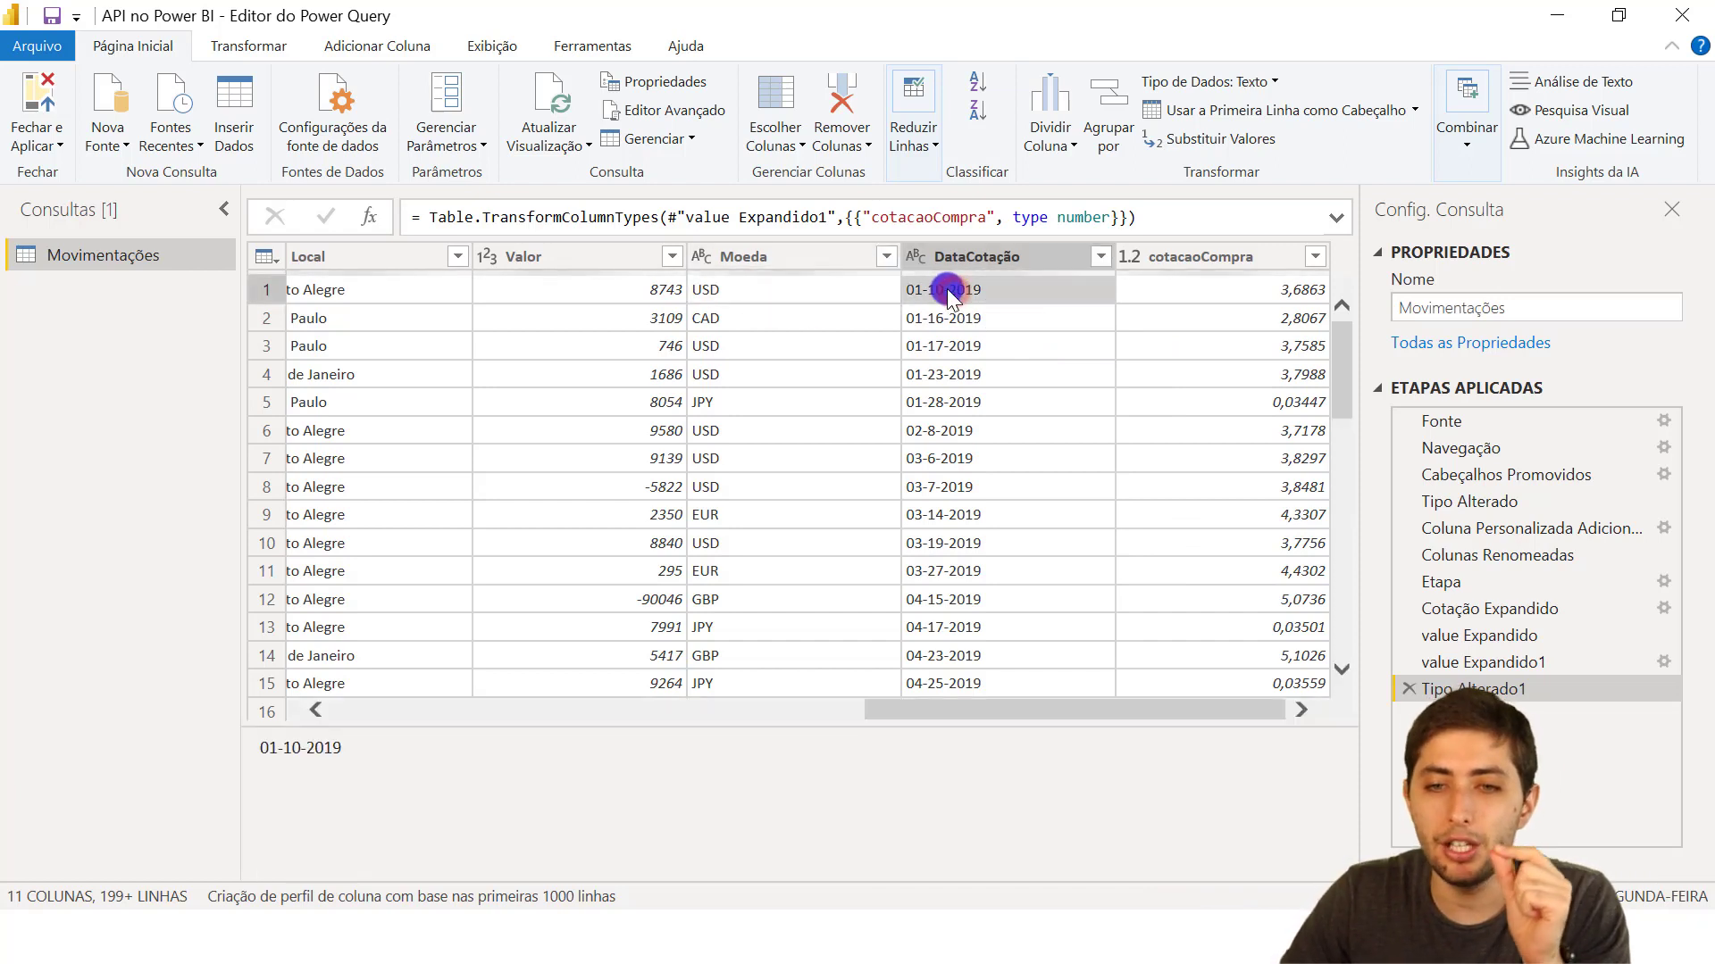
pyautogui.click(1182, 296)
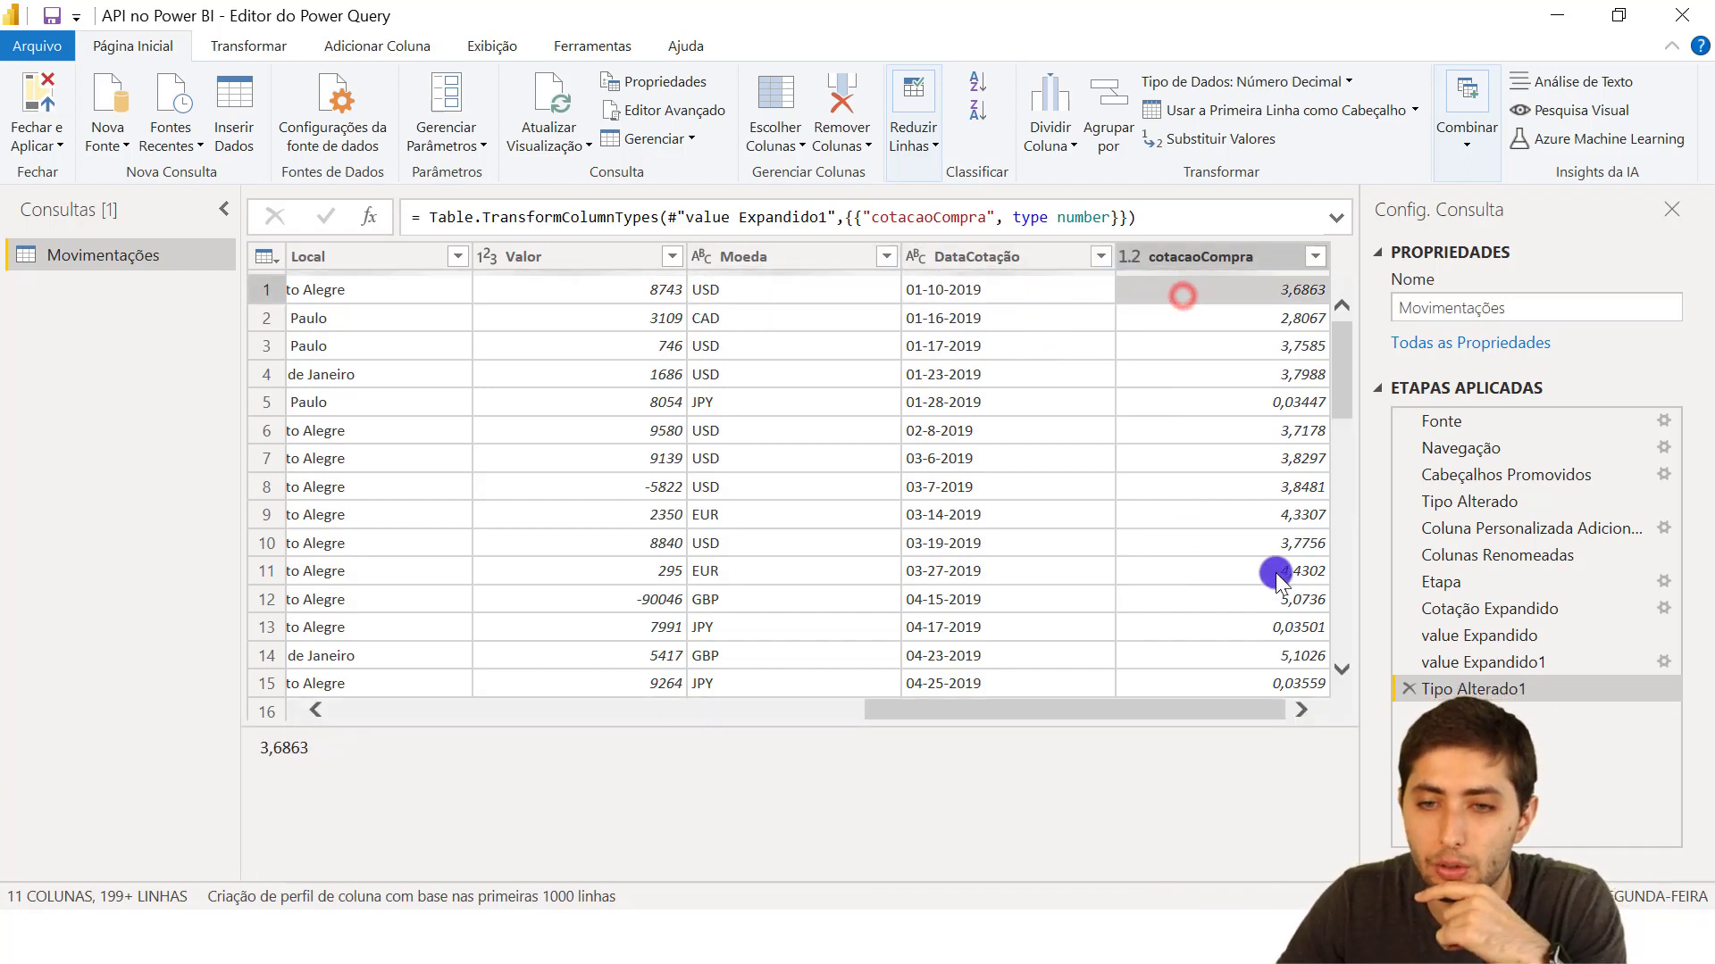
pyautogui.click(753, 318)
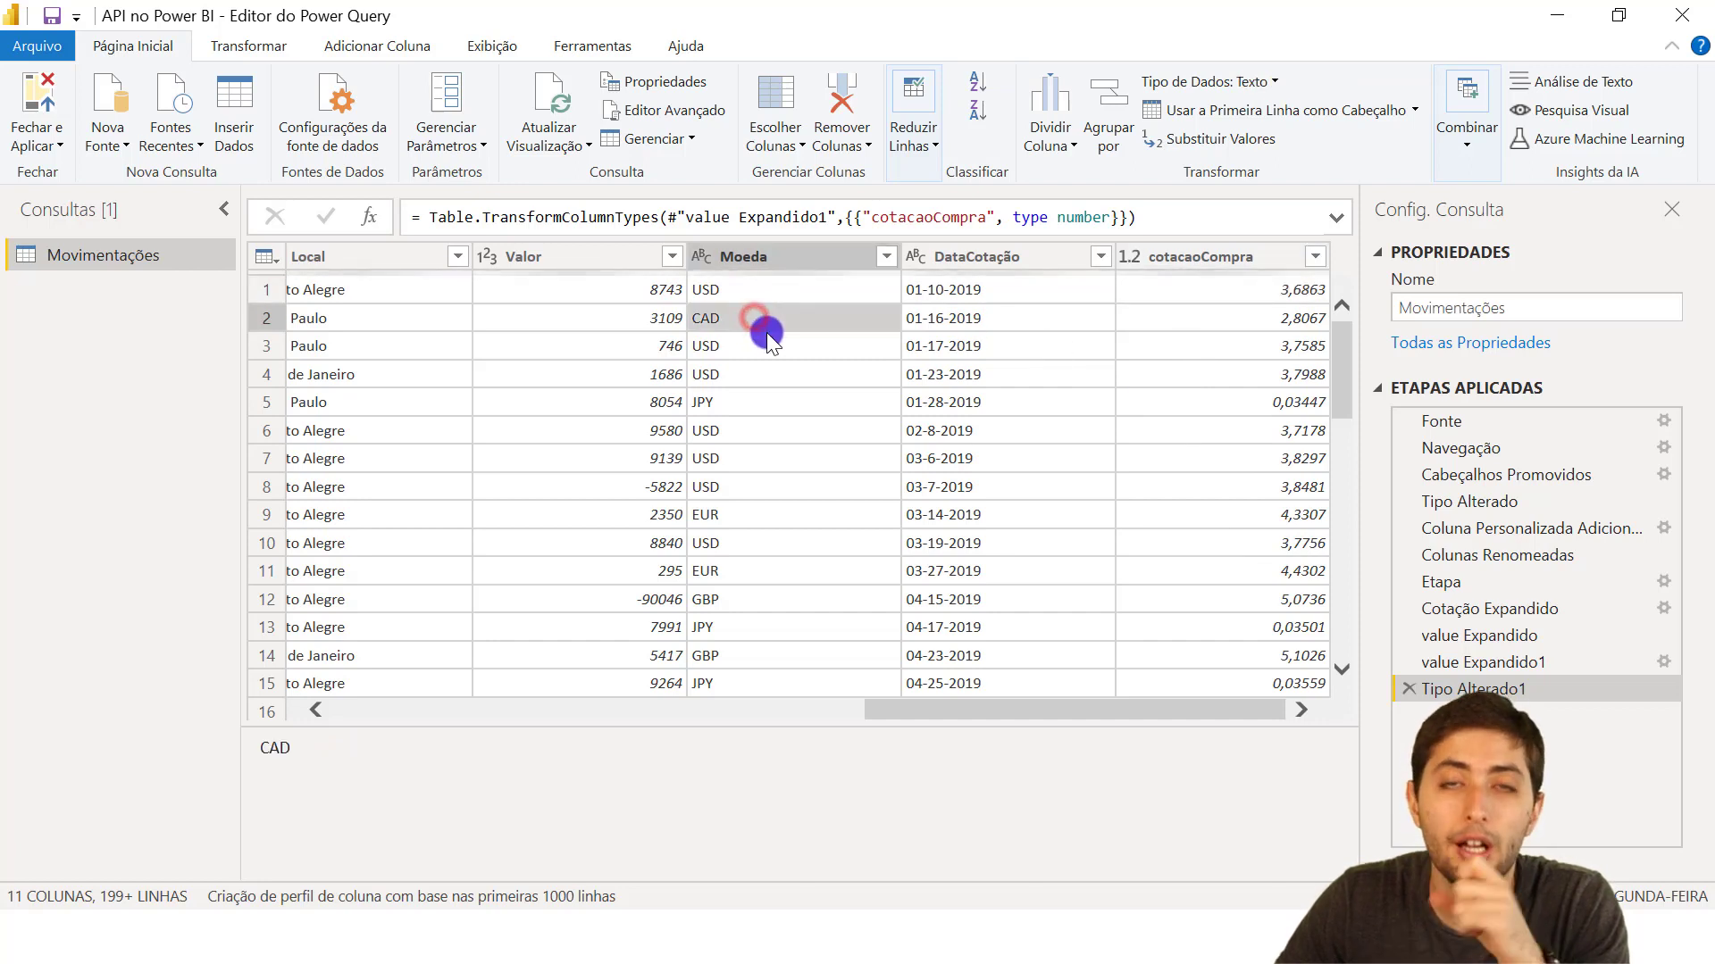
pyautogui.click(937, 323)
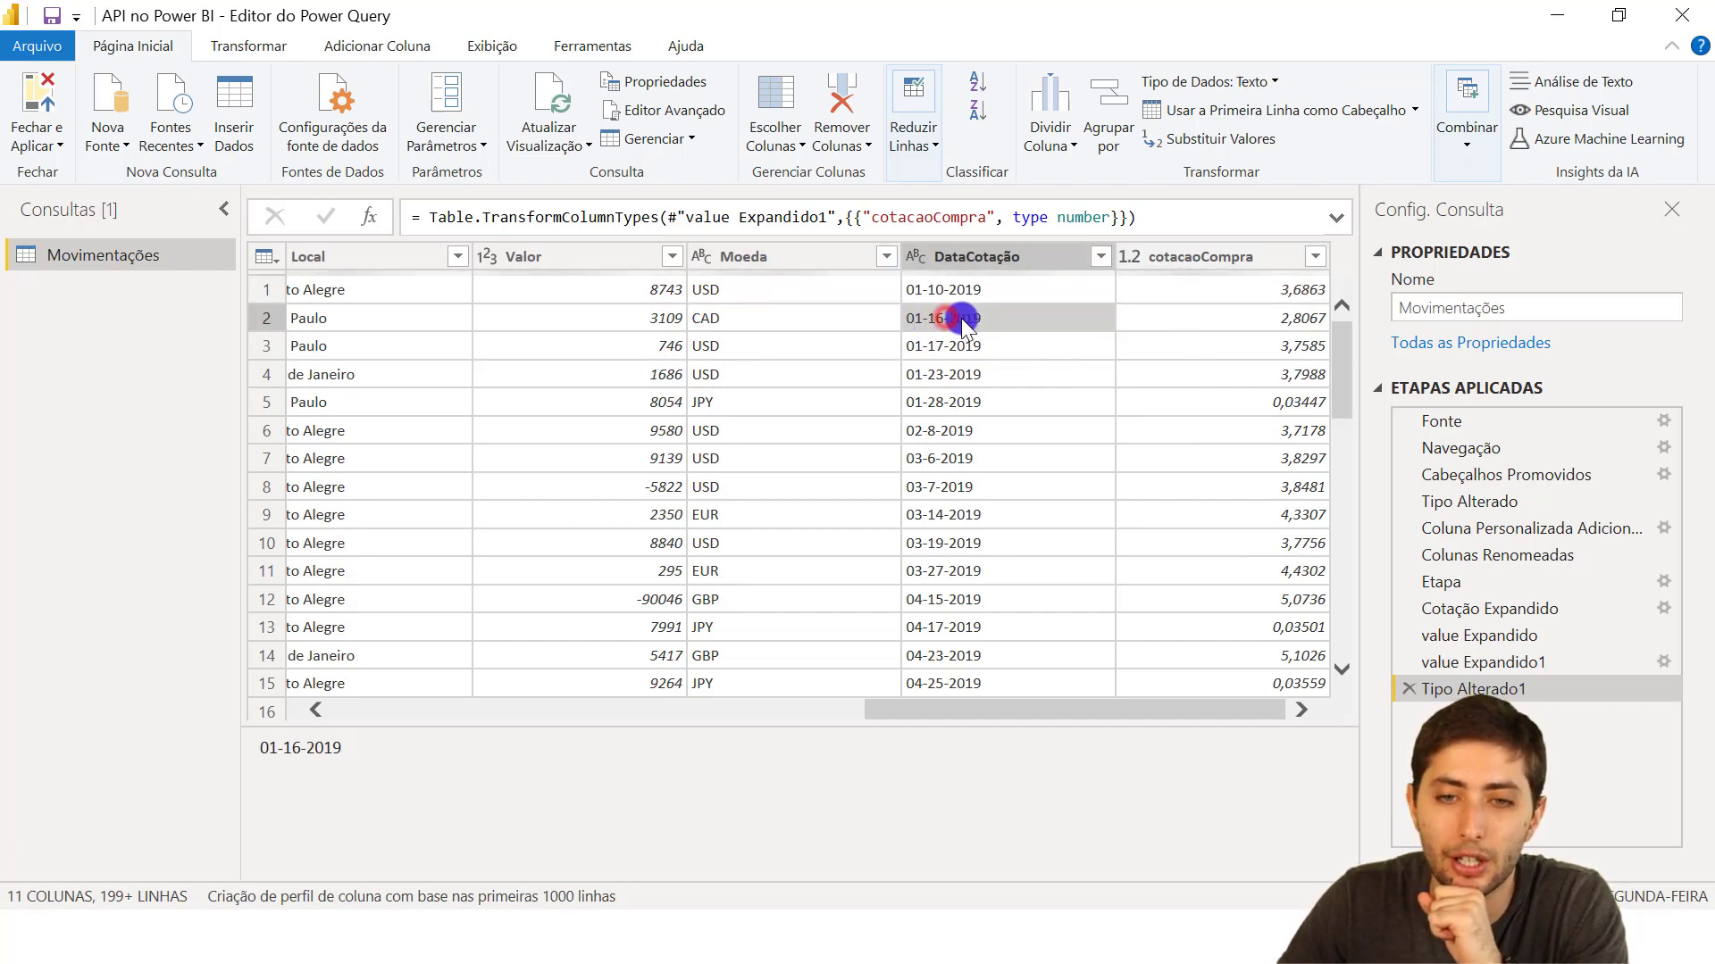
pyautogui.click(1202, 318)
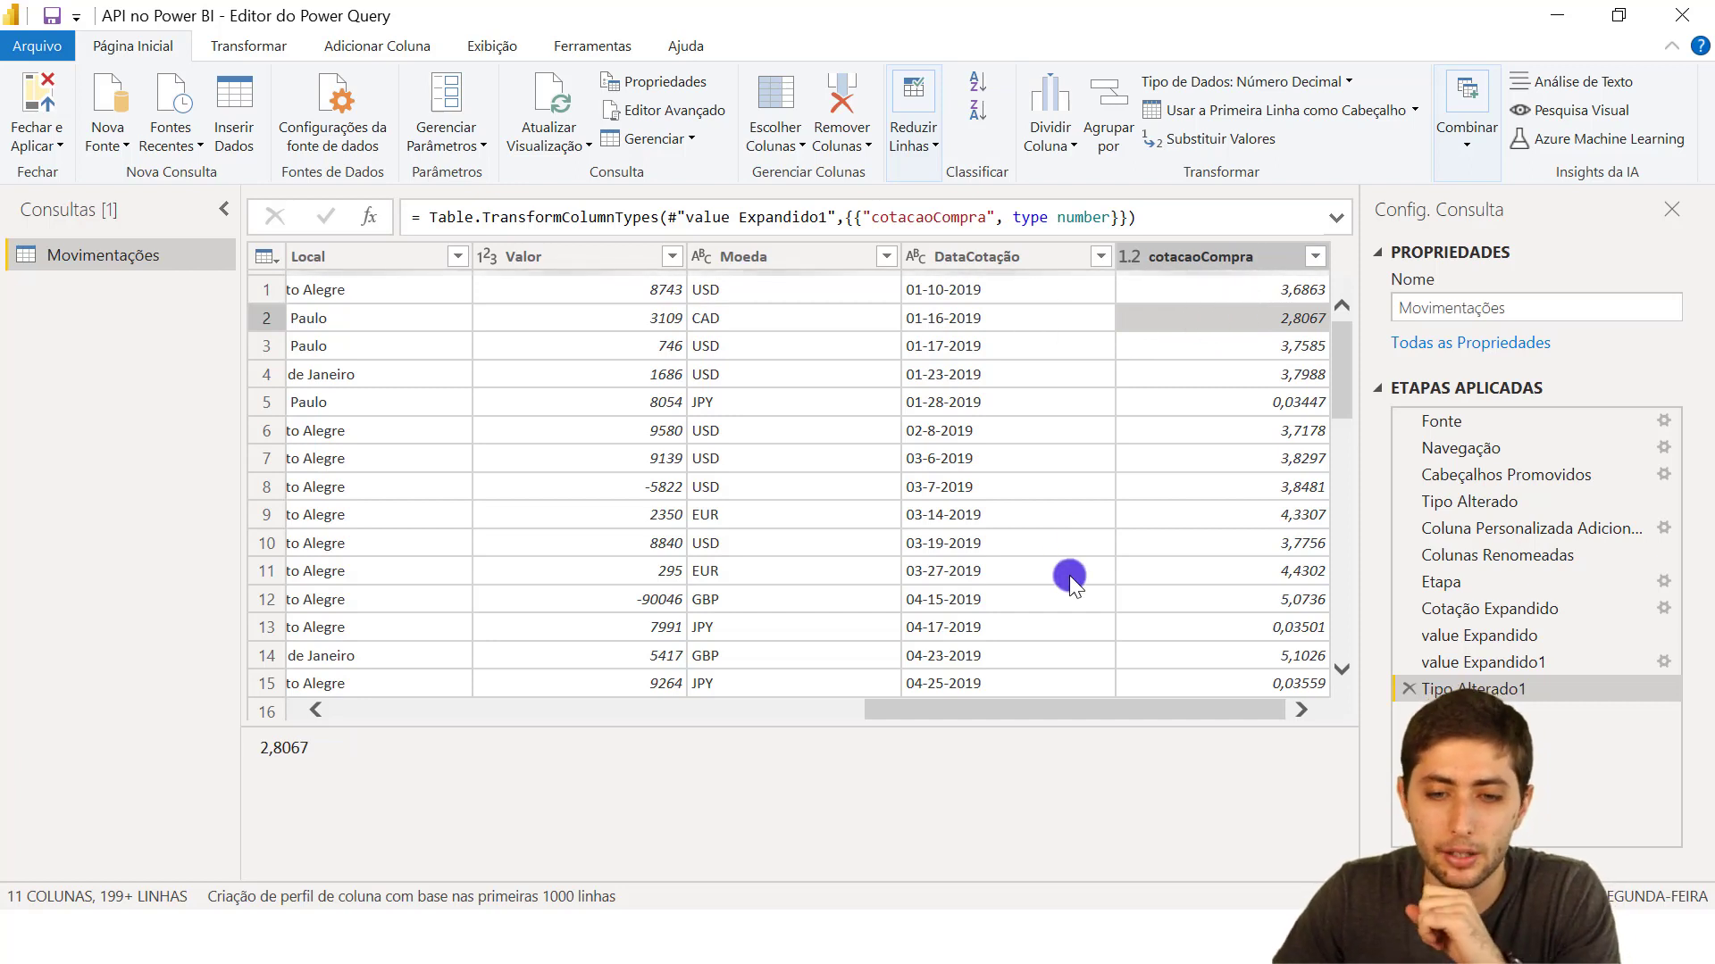
pyautogui.click(793, 314)
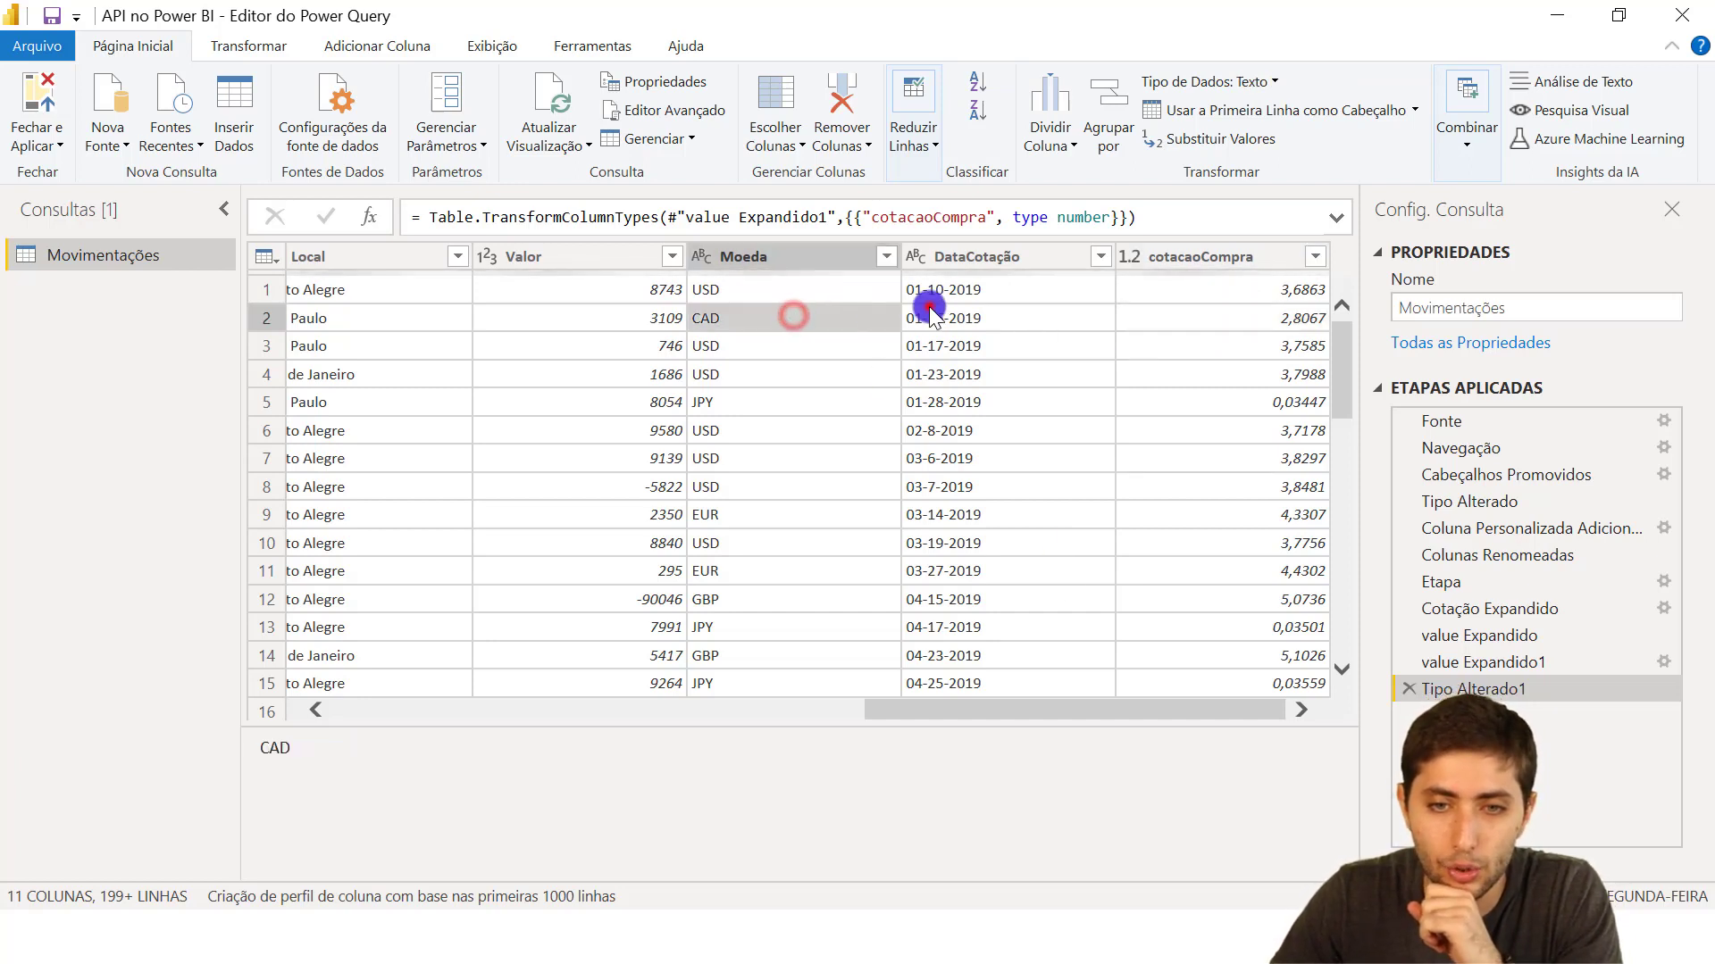
pyautogui.click(915, 320)
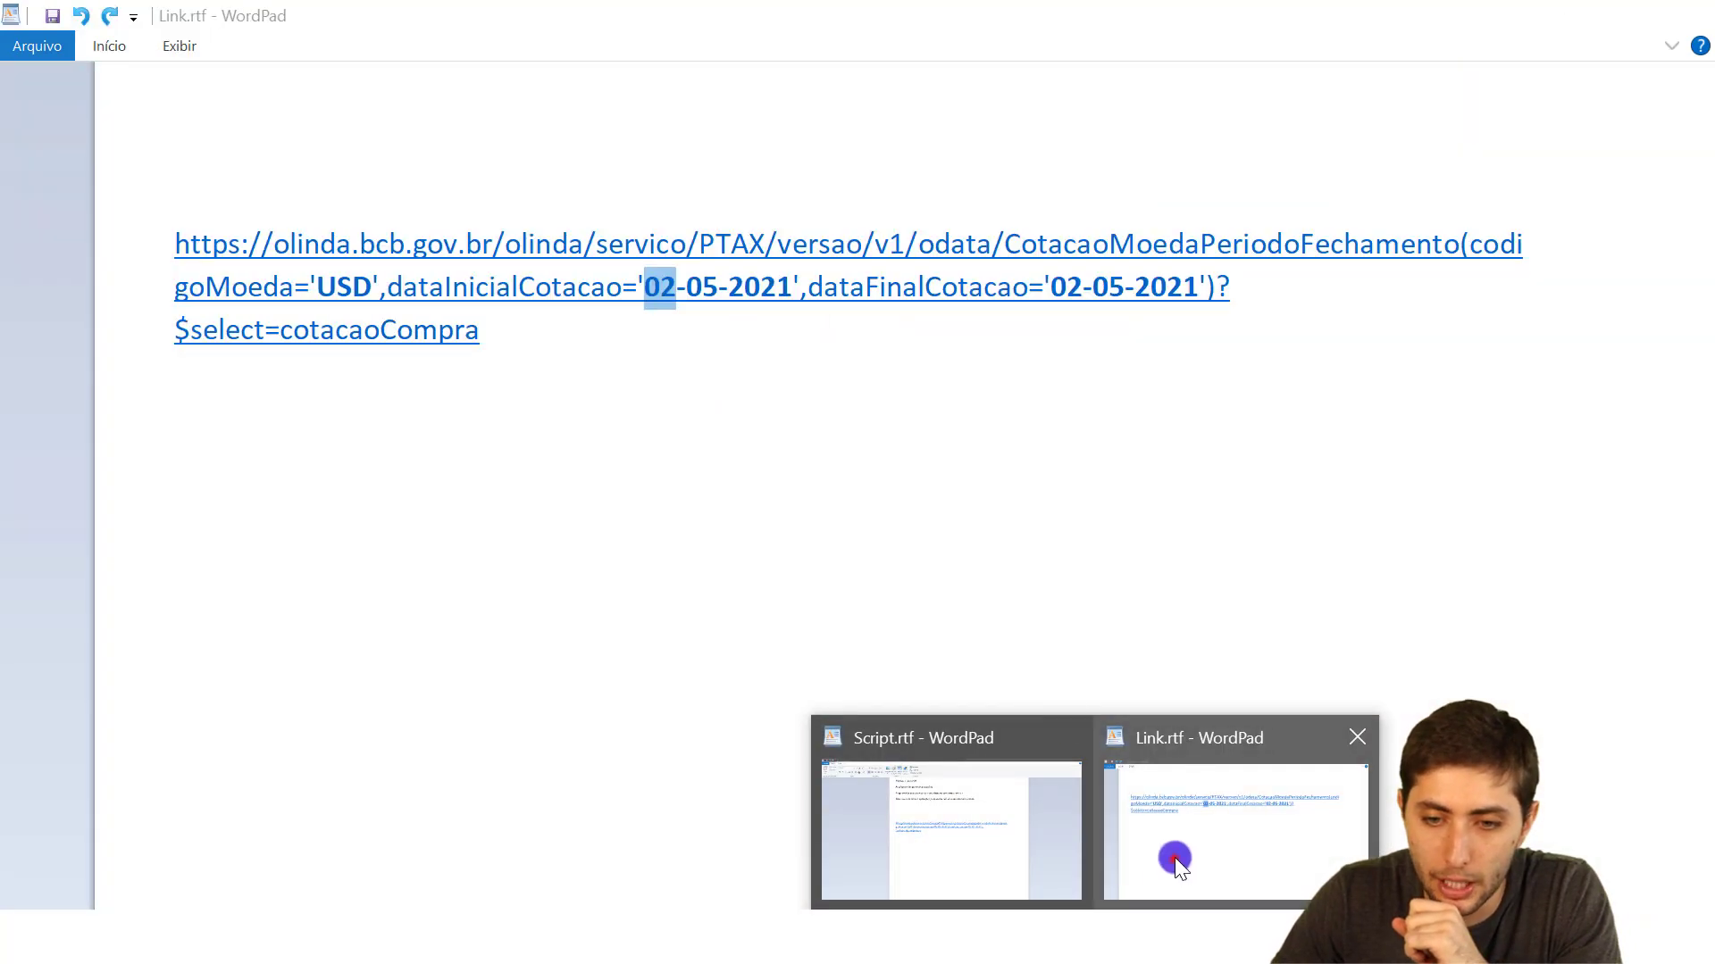
# Switch to Link.rtf in WordPad and set the codigoMoeda value in the API link to CAD
pyautogui.click(1175, 857)
pyautogui.click(575, 347)
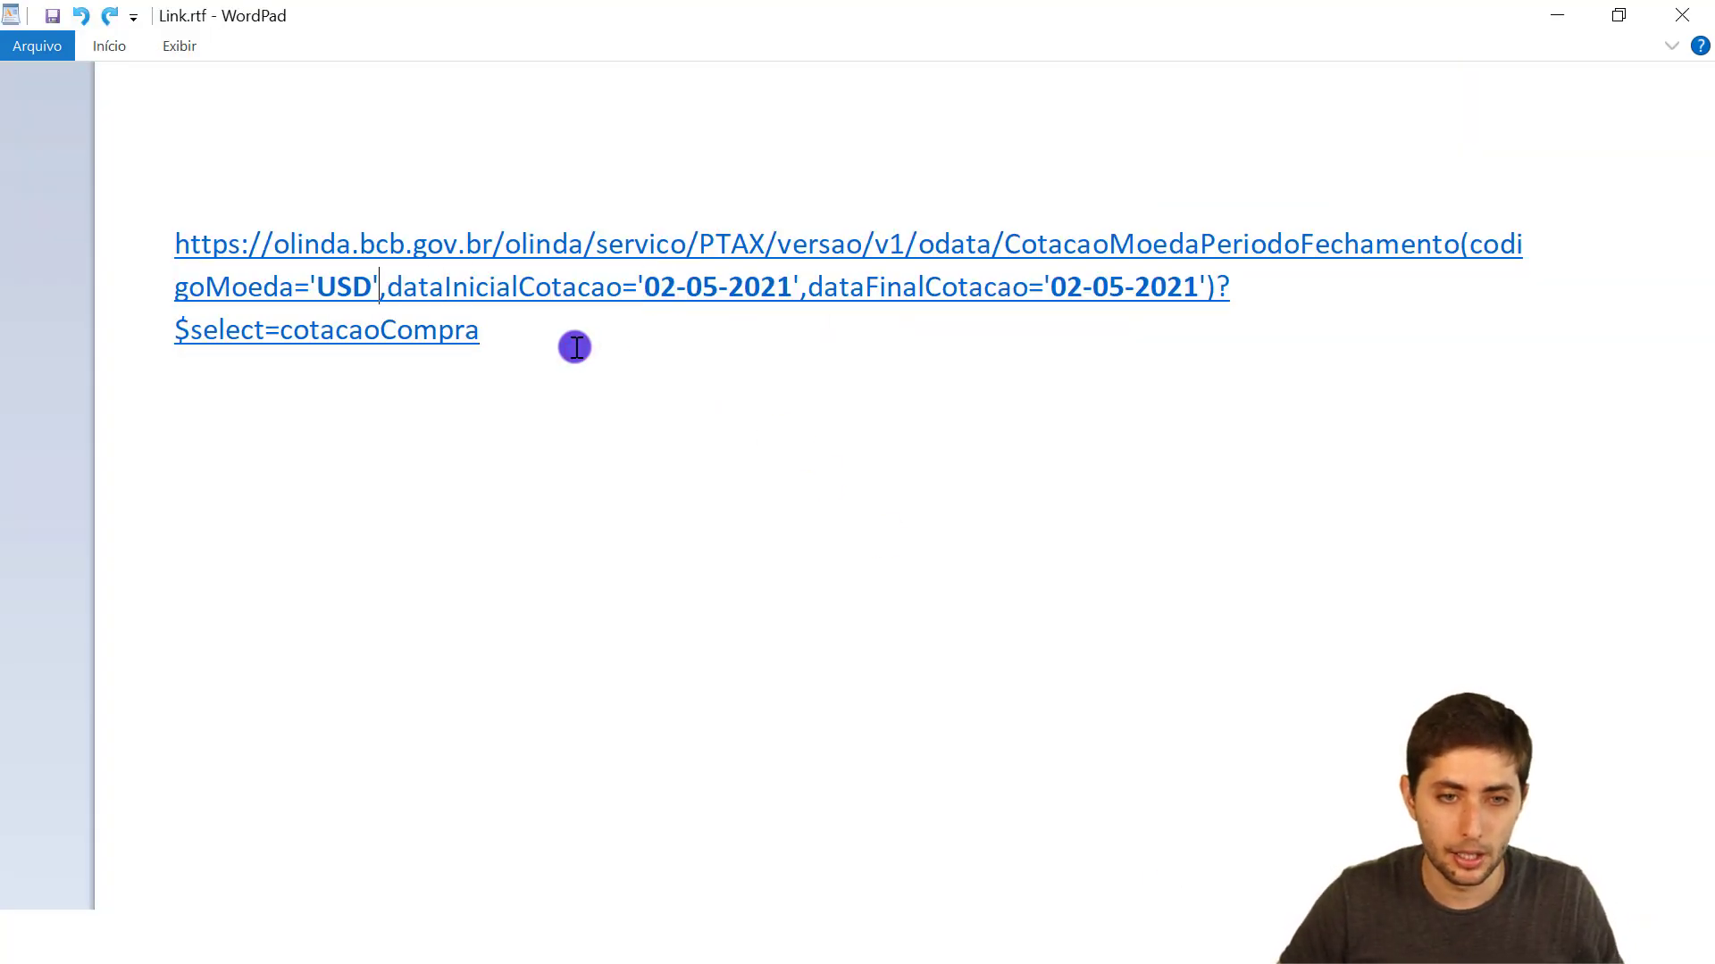
pyautogui.hotkey('shift', 'Left')
pyautogui.hotkey('shift', 'Left')
pyautogui.hotkey('shift', 'Left')
pyautogui.write('CAD')
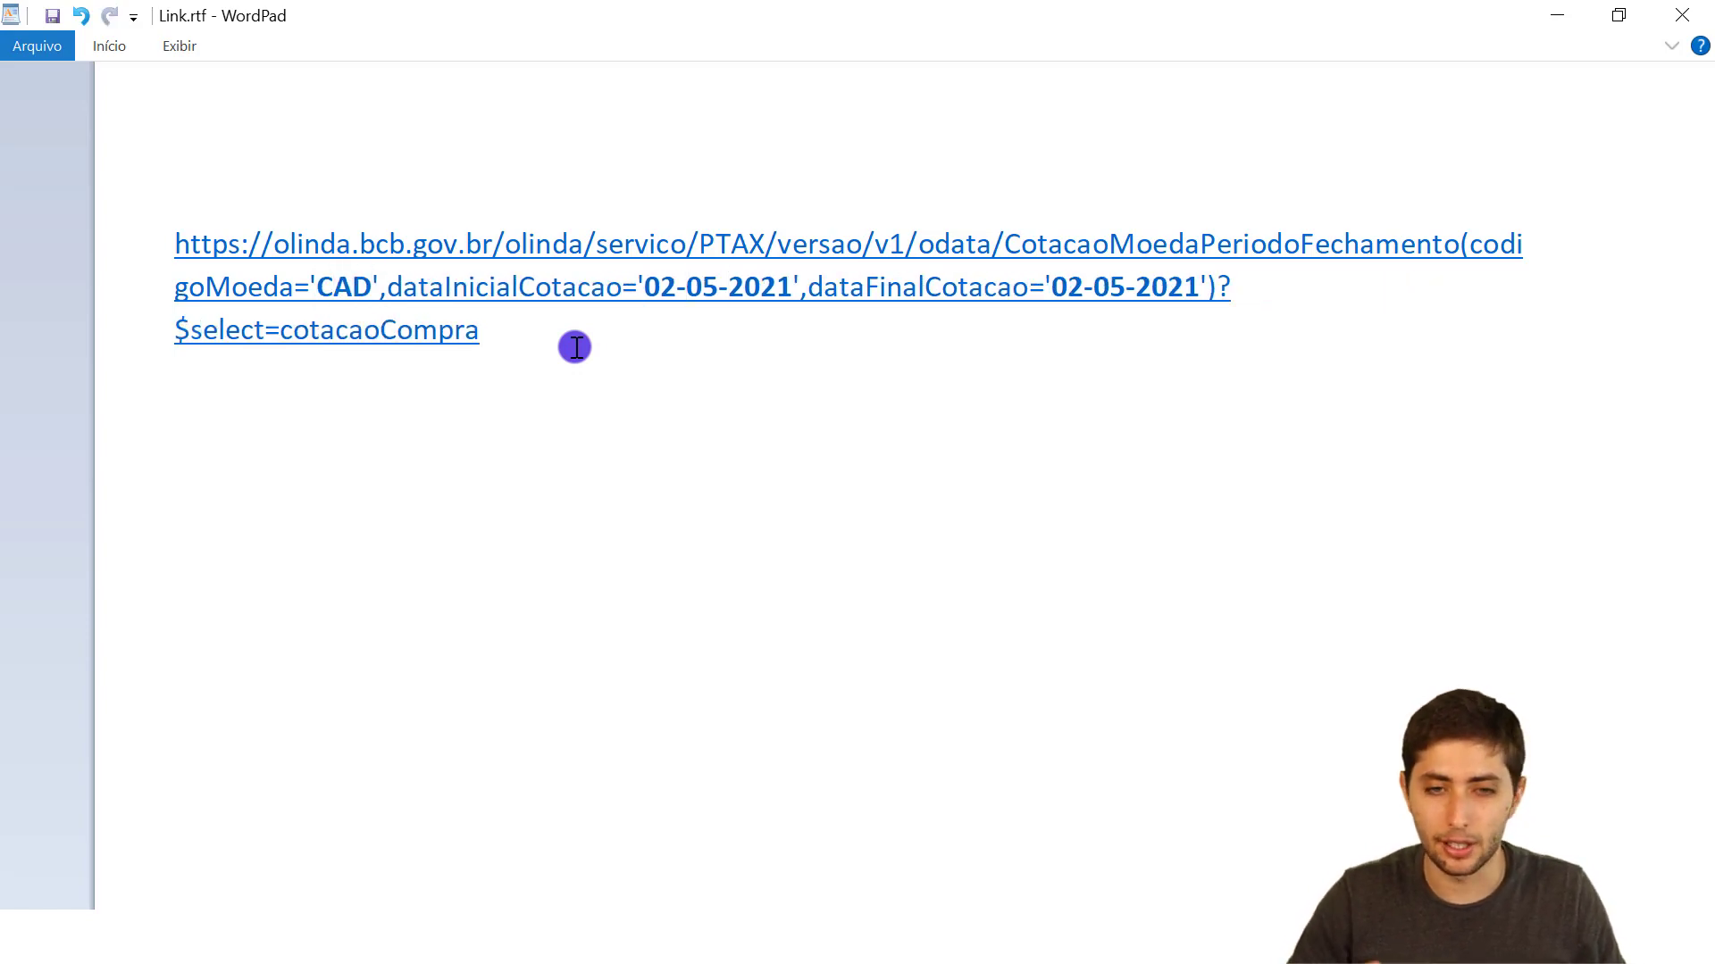
# Change the month and day of the link's dataInicialCotacao so the date reads 01-16-2021
pyautogui.write('01')
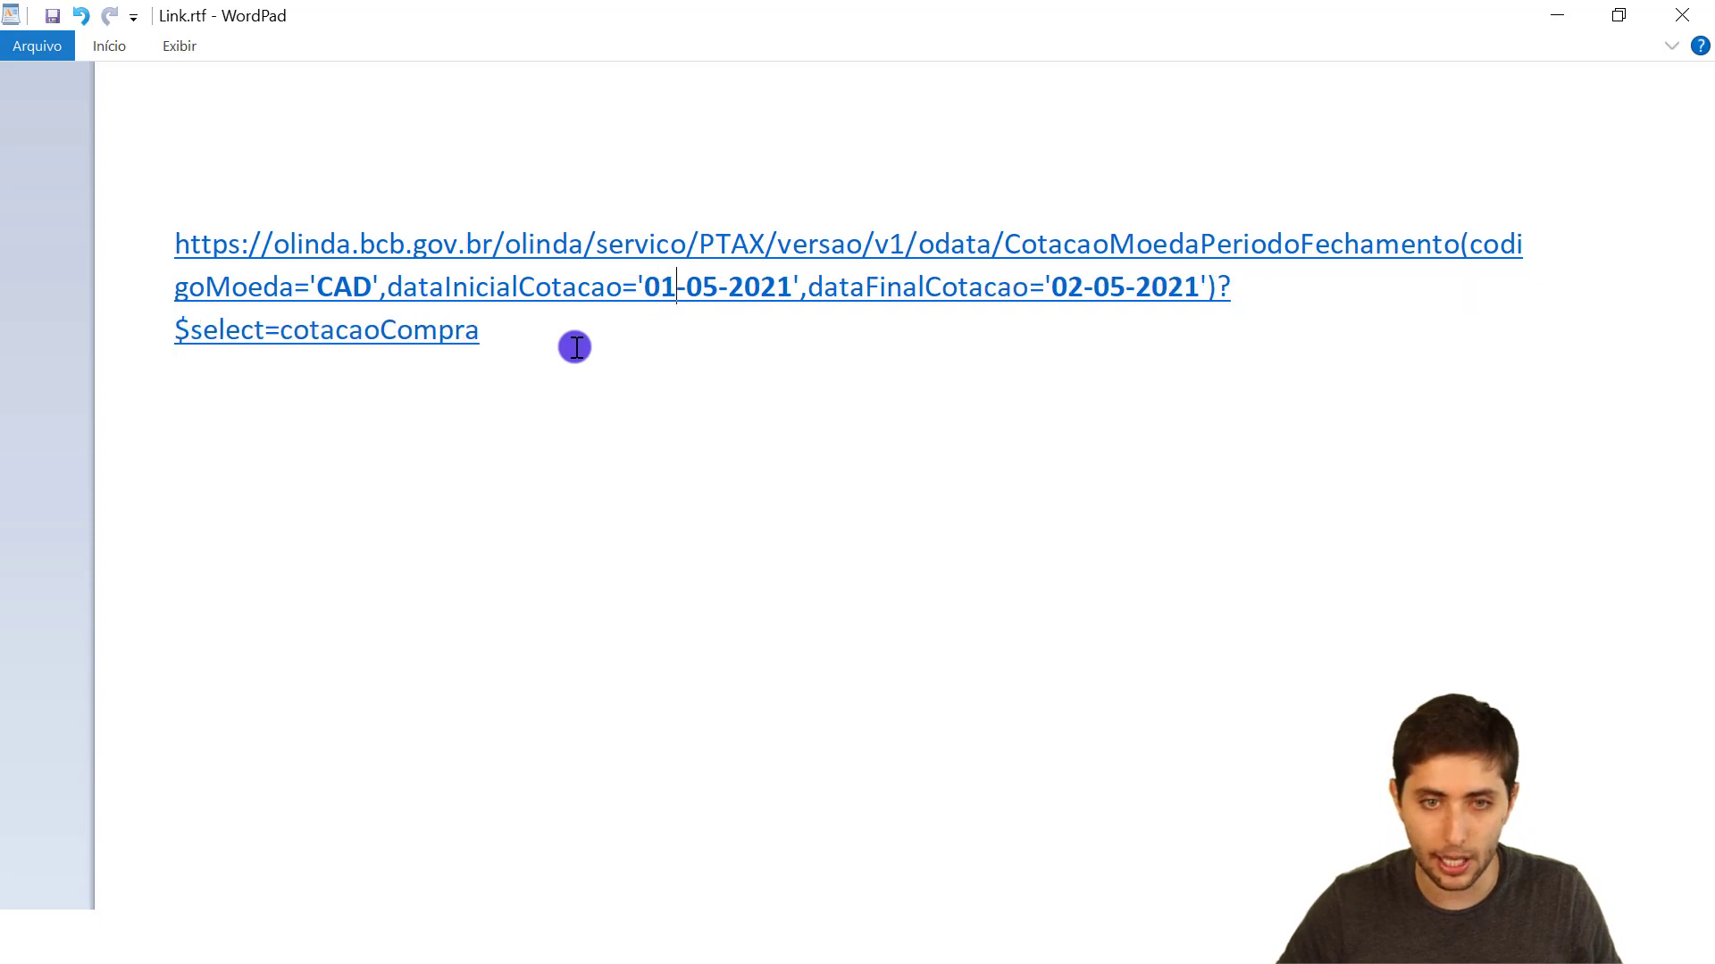
pyautogui.write('16')
pyautogui.press('Left')
pyautogui.press('Left')
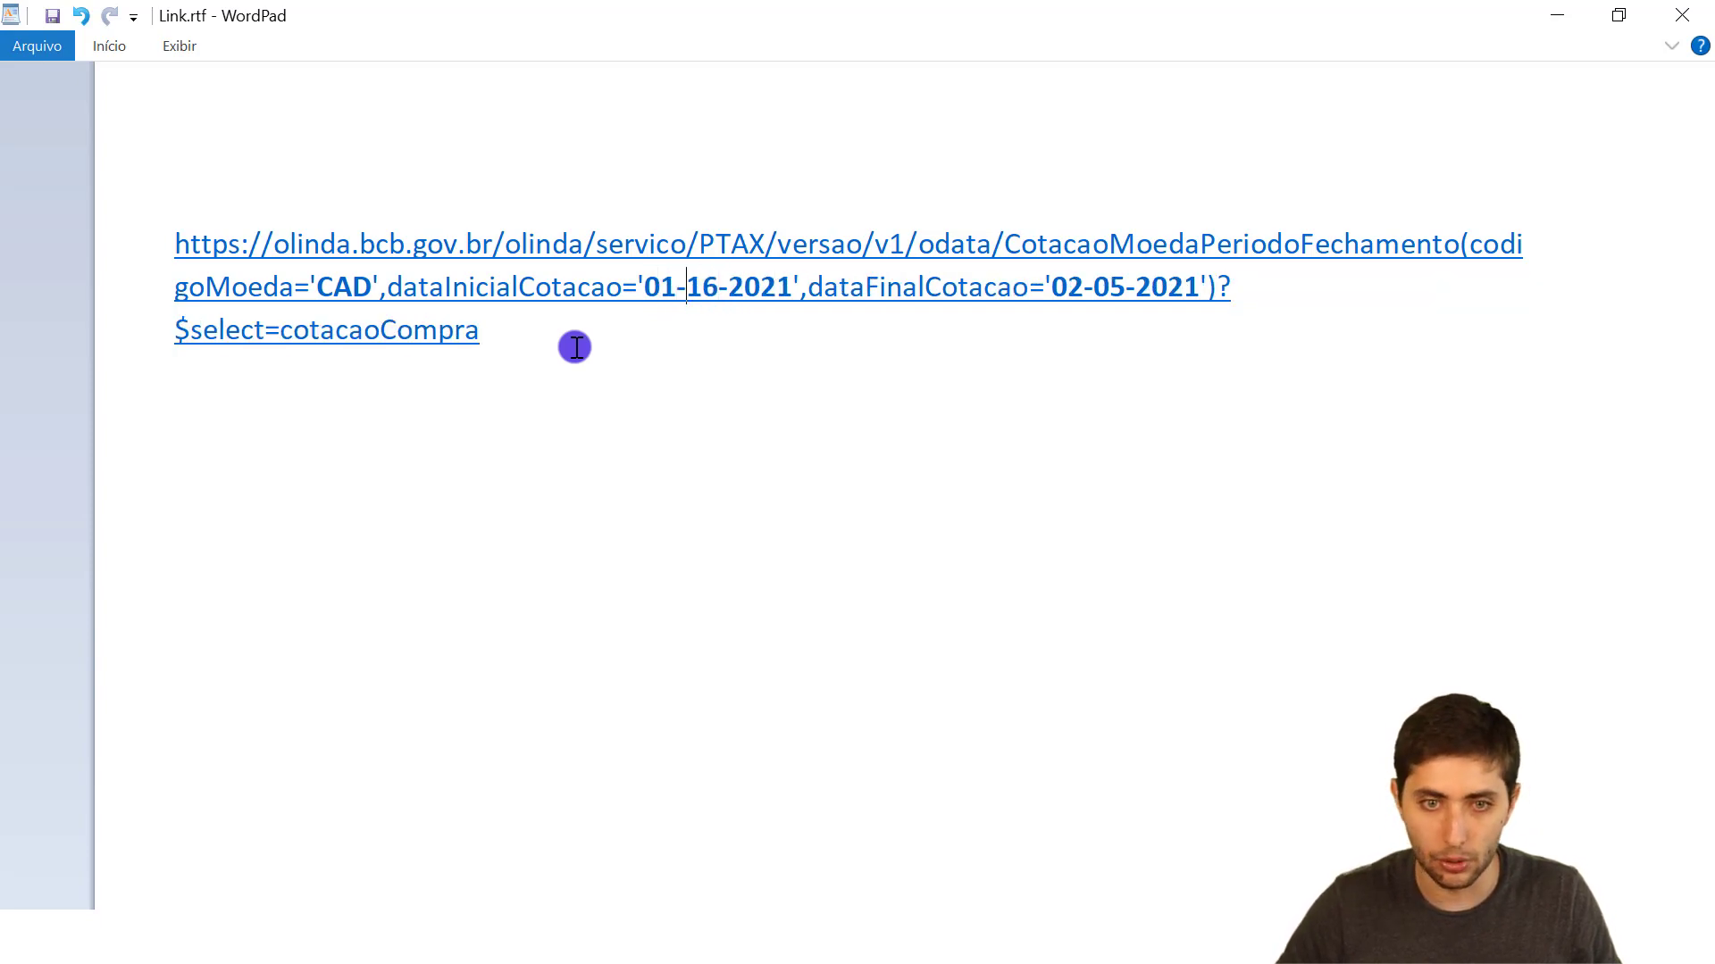
# Copy the dataInicialCotacao date 01-16-2021 over the dataFinalCotacao date in the link
pyautogui.hotkey('shift', 'Right')
pyautogui.hotkey('shift', 'Right')
pyautogui.hotkey('shift', 'Right')
pyautogui.hotkey('shift', 'Right')
pyautogui.hotkey('shift', 'Right')
pyautogui.hotkey('shift', 'Right')
pyautogui.hotkey('shift', 'Right')
pyautogui.hotkey('shift', 'Right')
pyautogui.hotkey('shift', 'Right')
pyautogui.hotkey('shift', 'Right')
pyautogui.hotkey('shift', 'Right')
pyautogui.hotkey('shift', 'Right')
pyautogui.hotkey('ctrl', 'c')
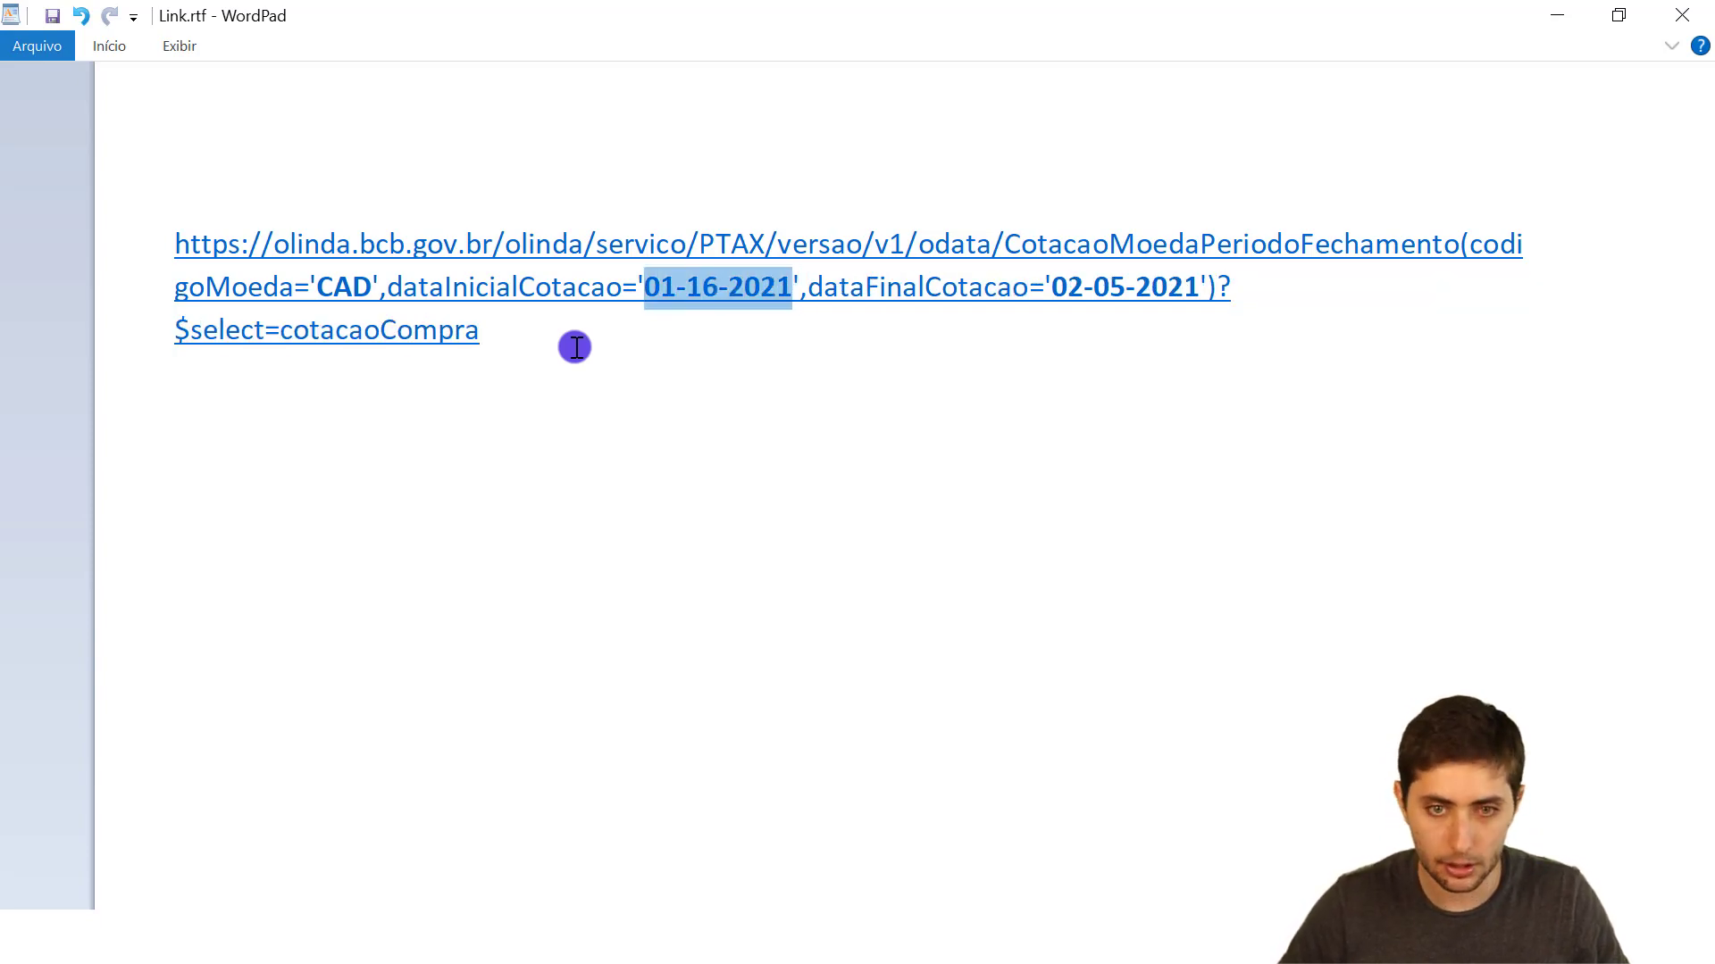
pyautogui.press('Right')
pyautogui.press('Right')
pyautogui.press('Right')
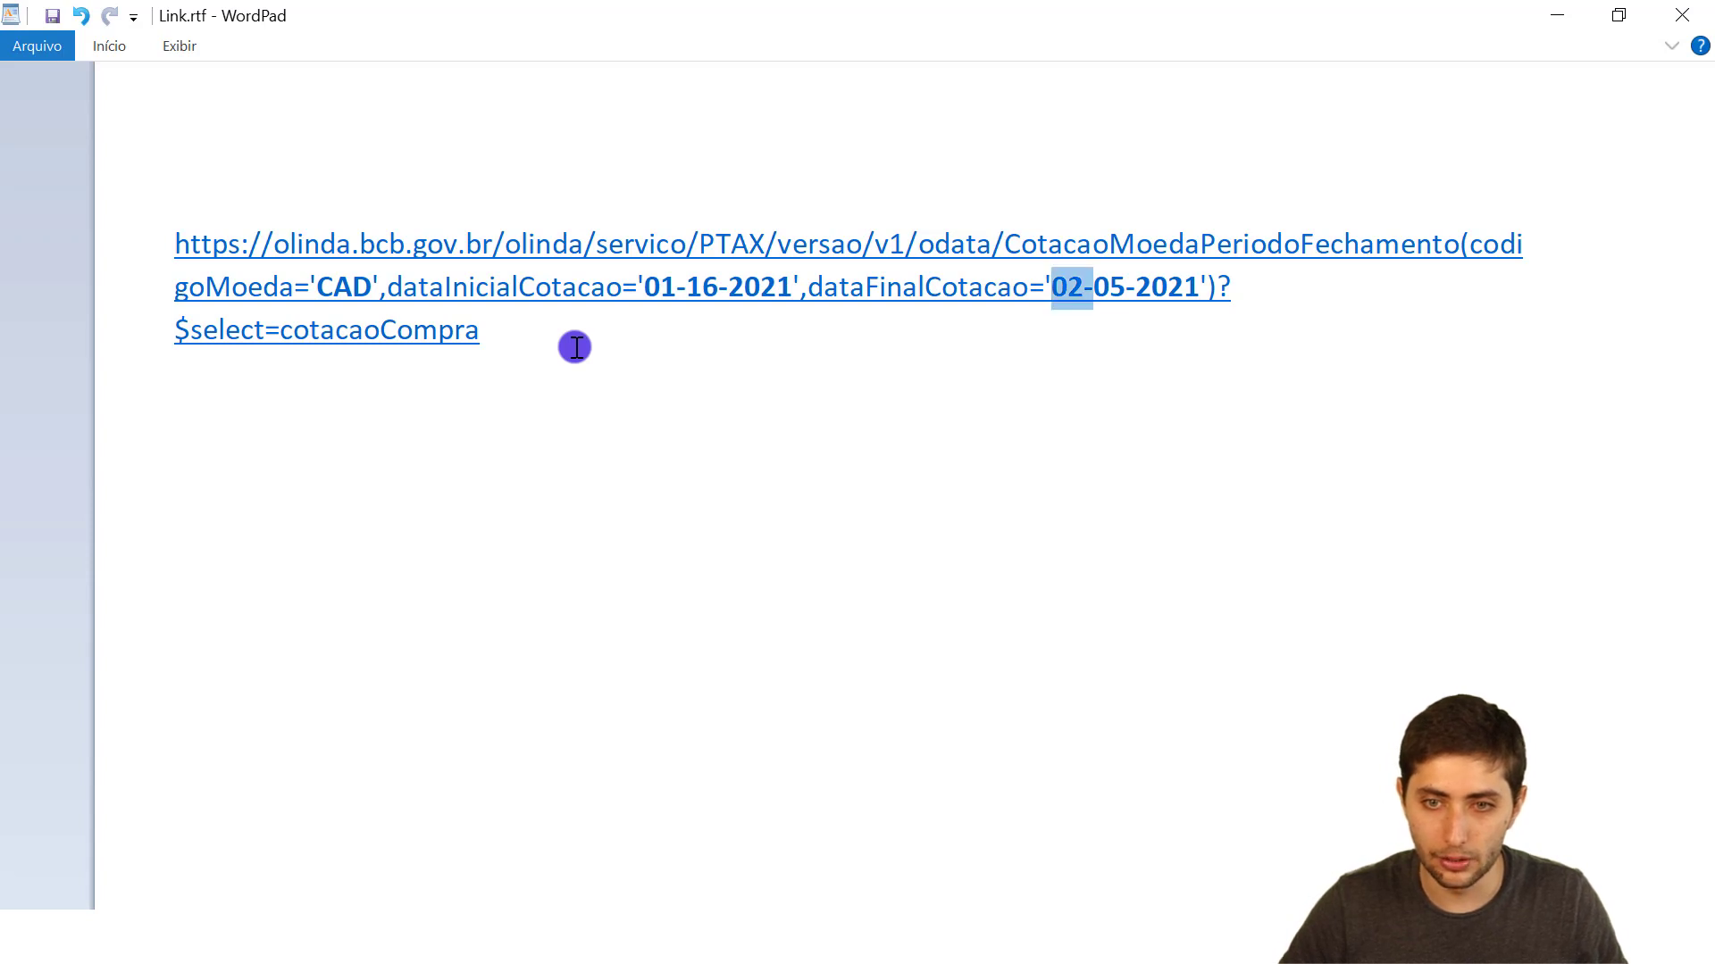
pyautogui.hotkey('shift', 'End')
pyautogui.hotkey('ctrl', 'v')
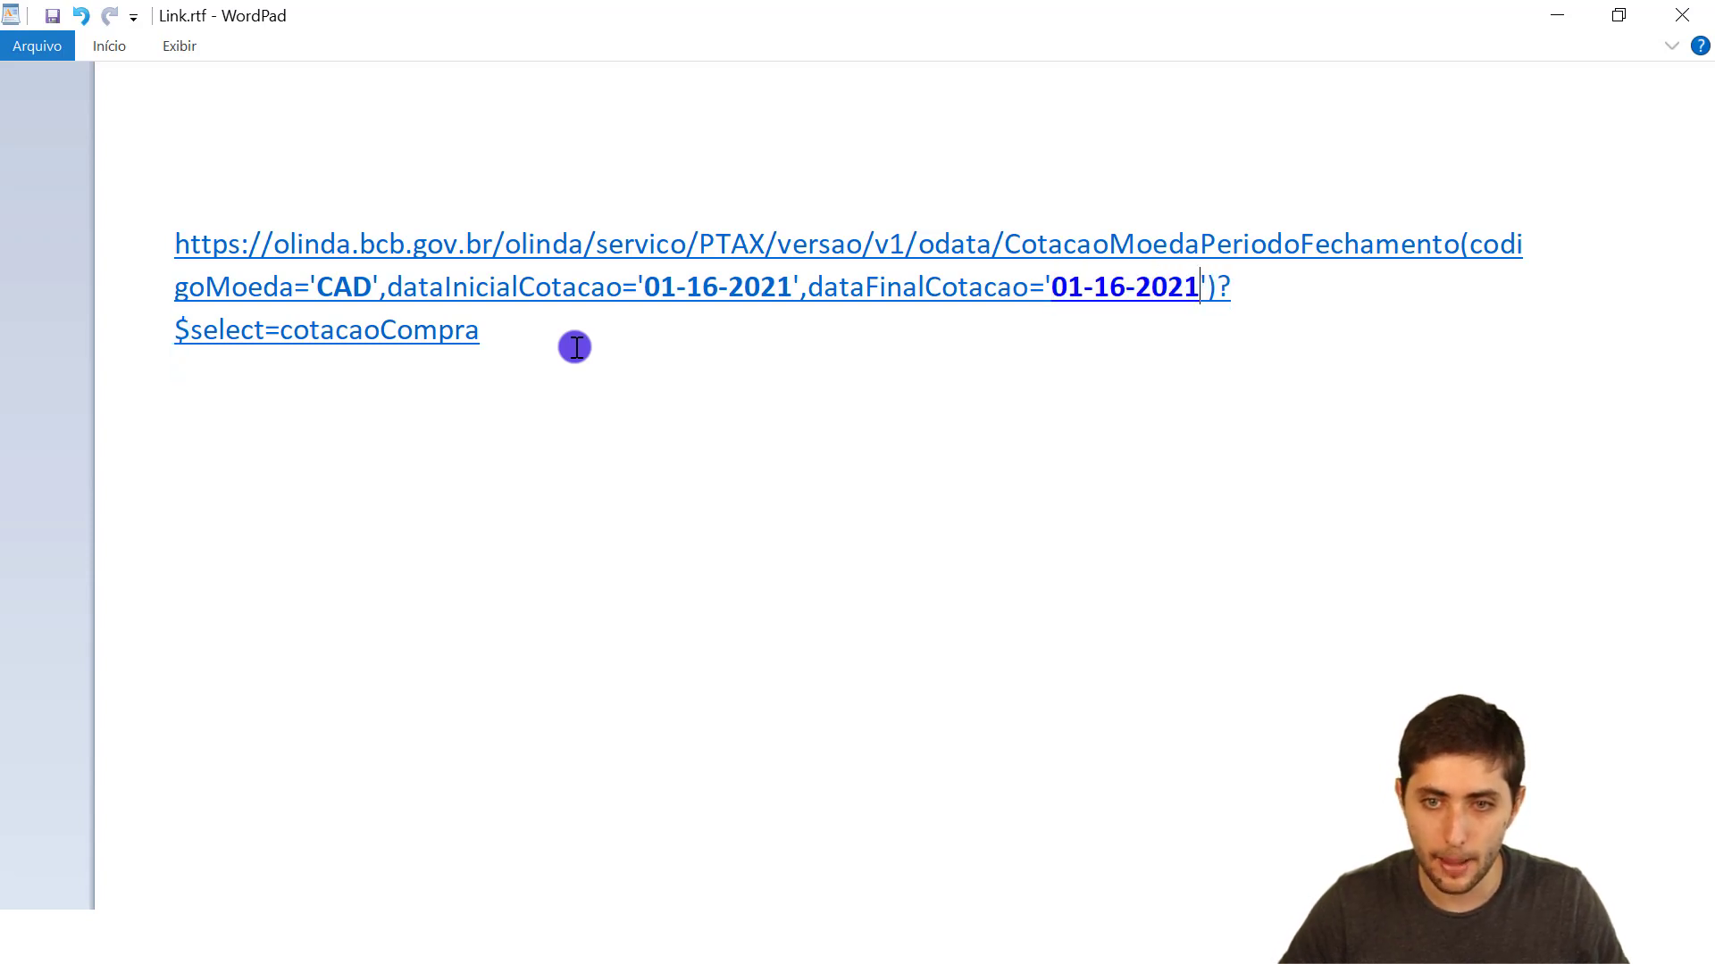
pyautogui.hotkey('ctrl', 'shift', 'End')
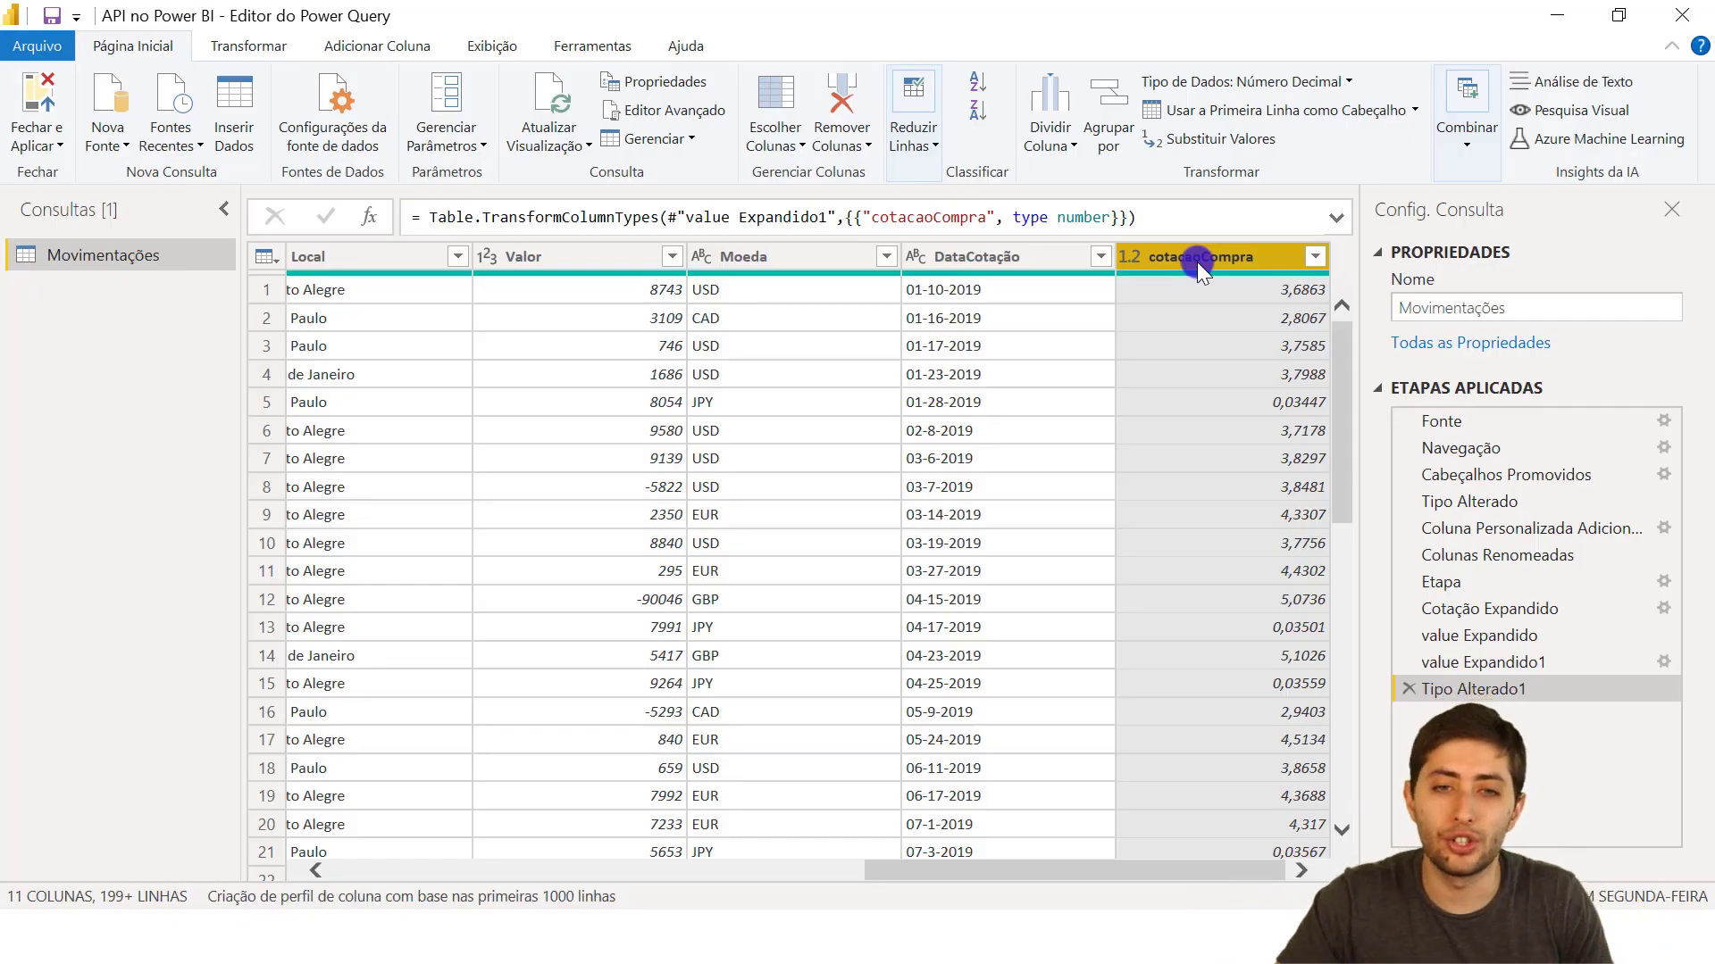
# Switch back to the Power Query editor, review the Moeda and DataCotação columns, and remove the DataCotação column
pyautogui.click(747, 300)
pyautogui.click(743, 314)
pyautogui.click(743, 265)
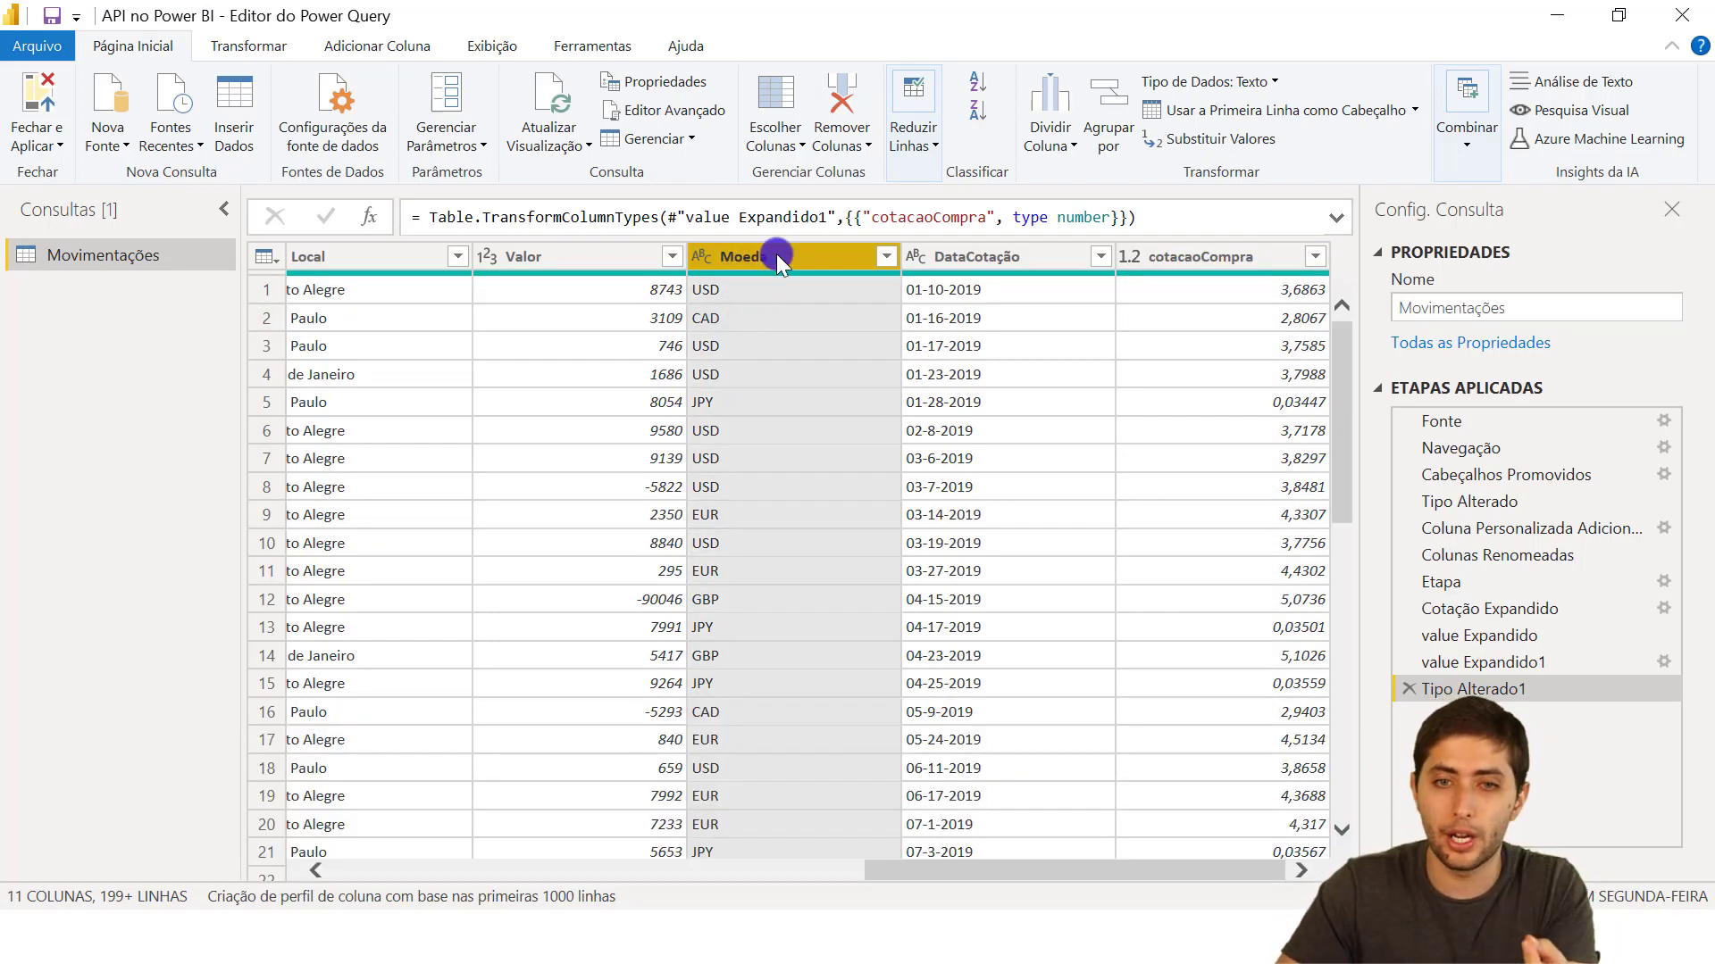
pyautogui.click(975, 257)
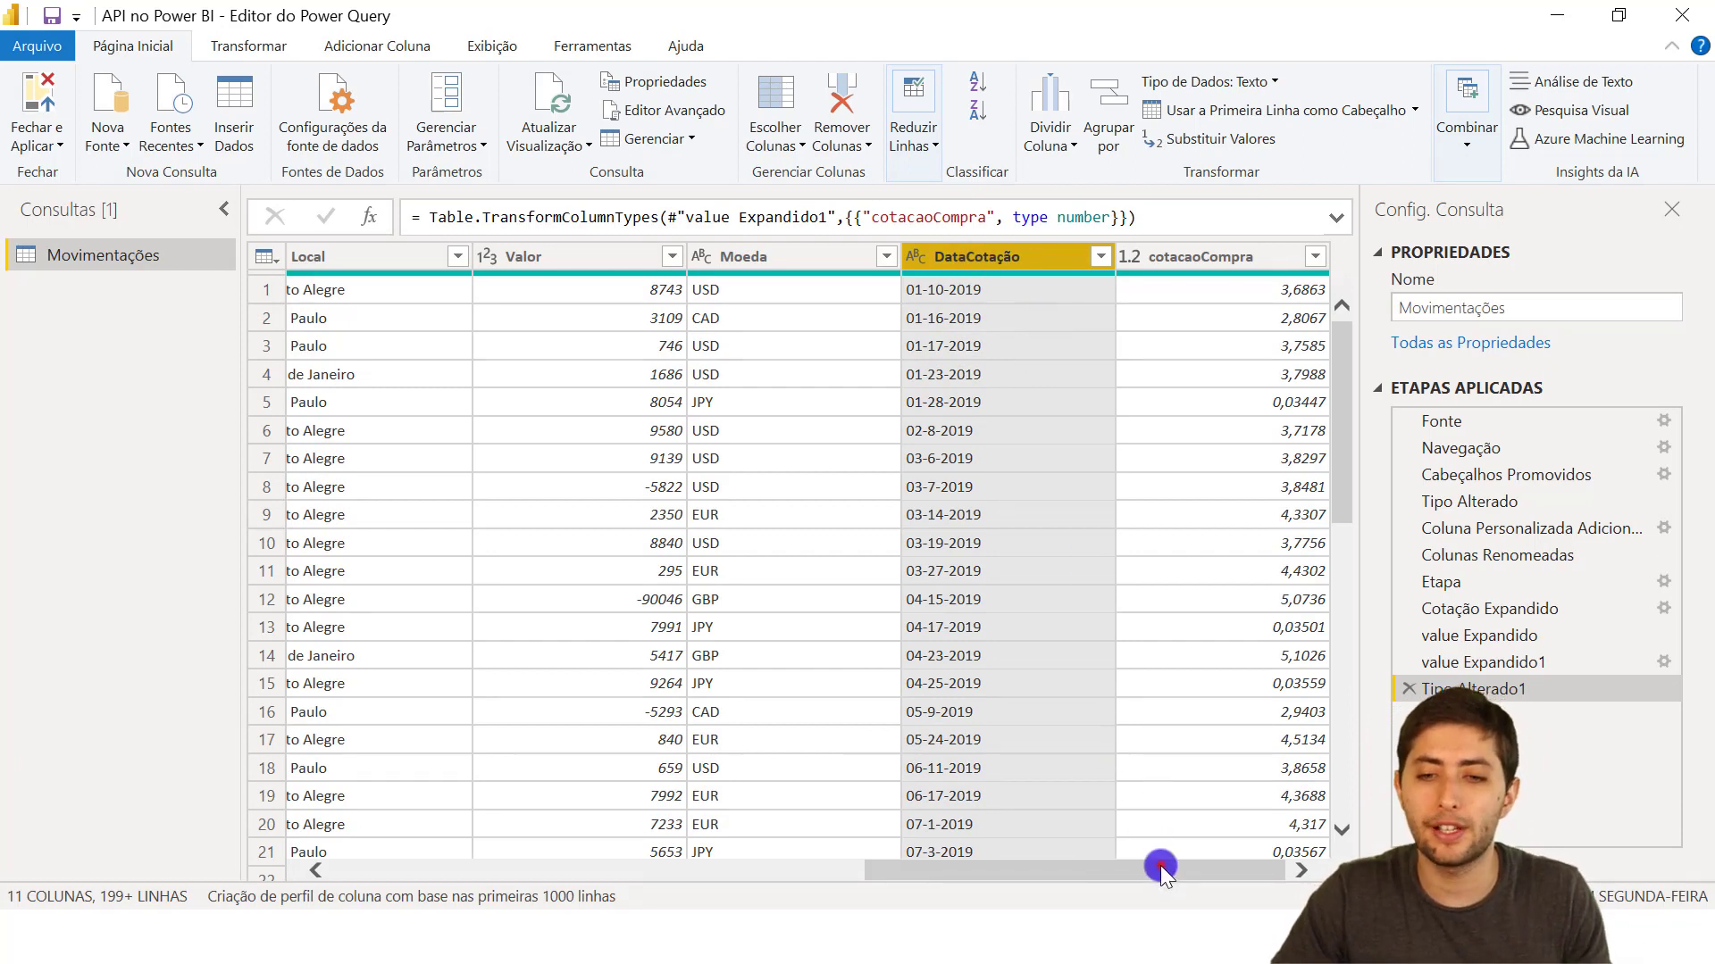
pyautogui.moveTo(1160, 866); pyautogui.dragTo(1130, 861)
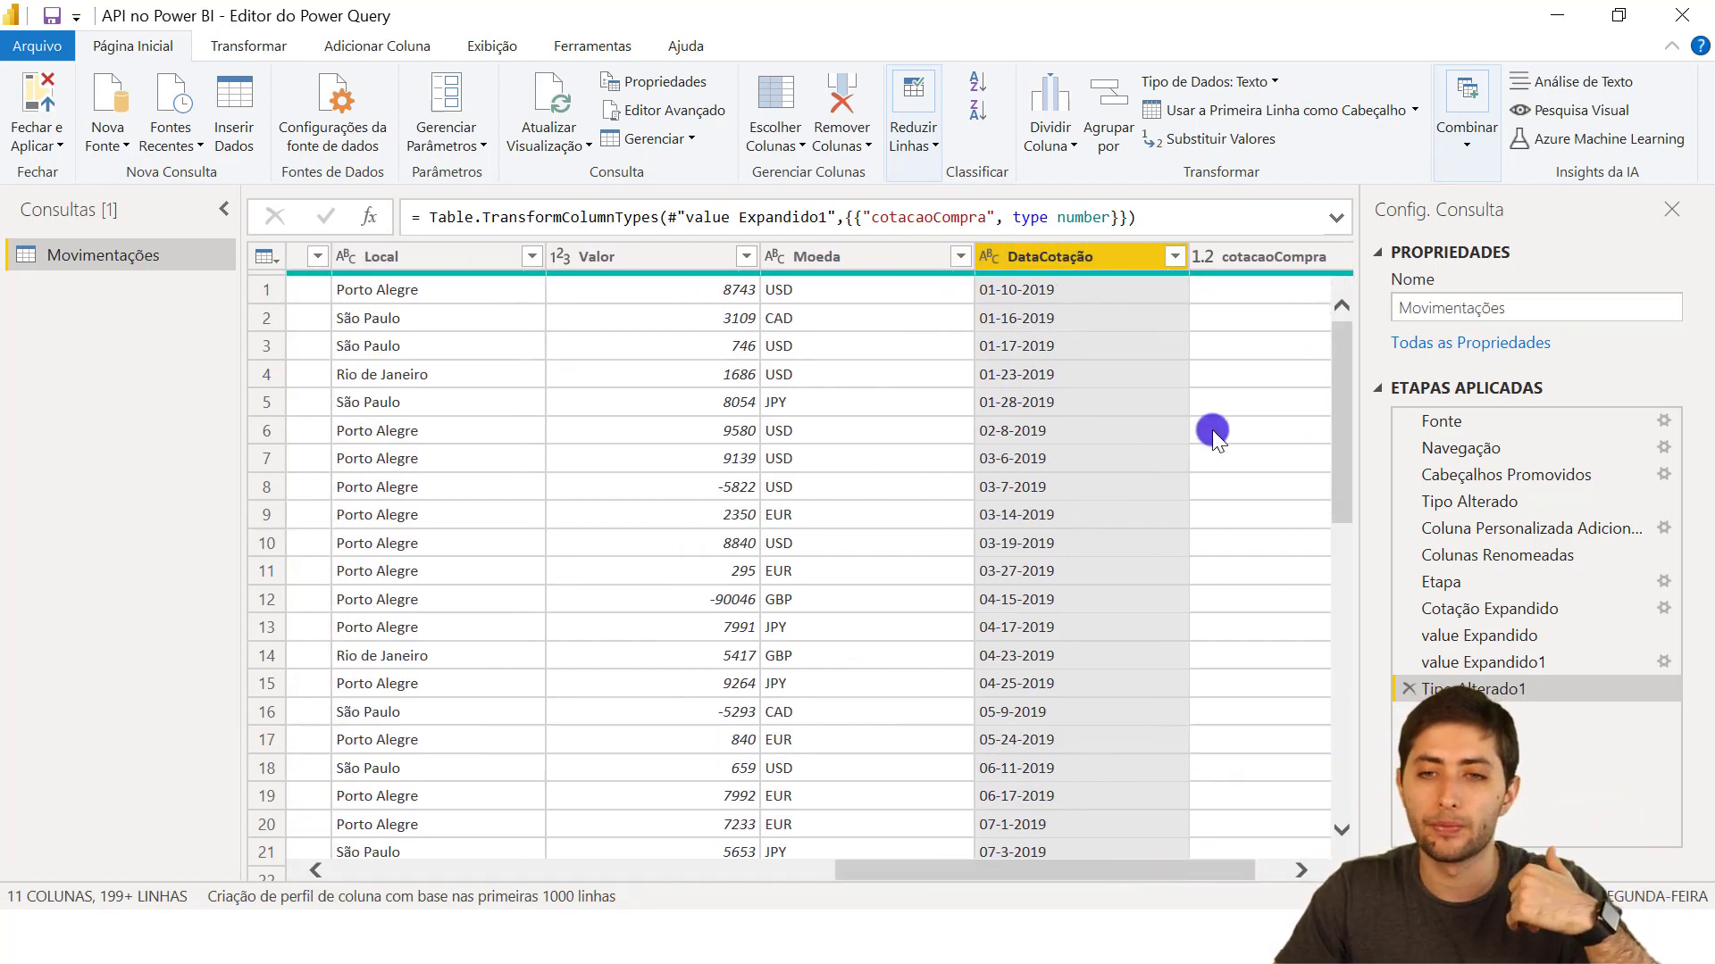
pyautogui.click(1066, 266)
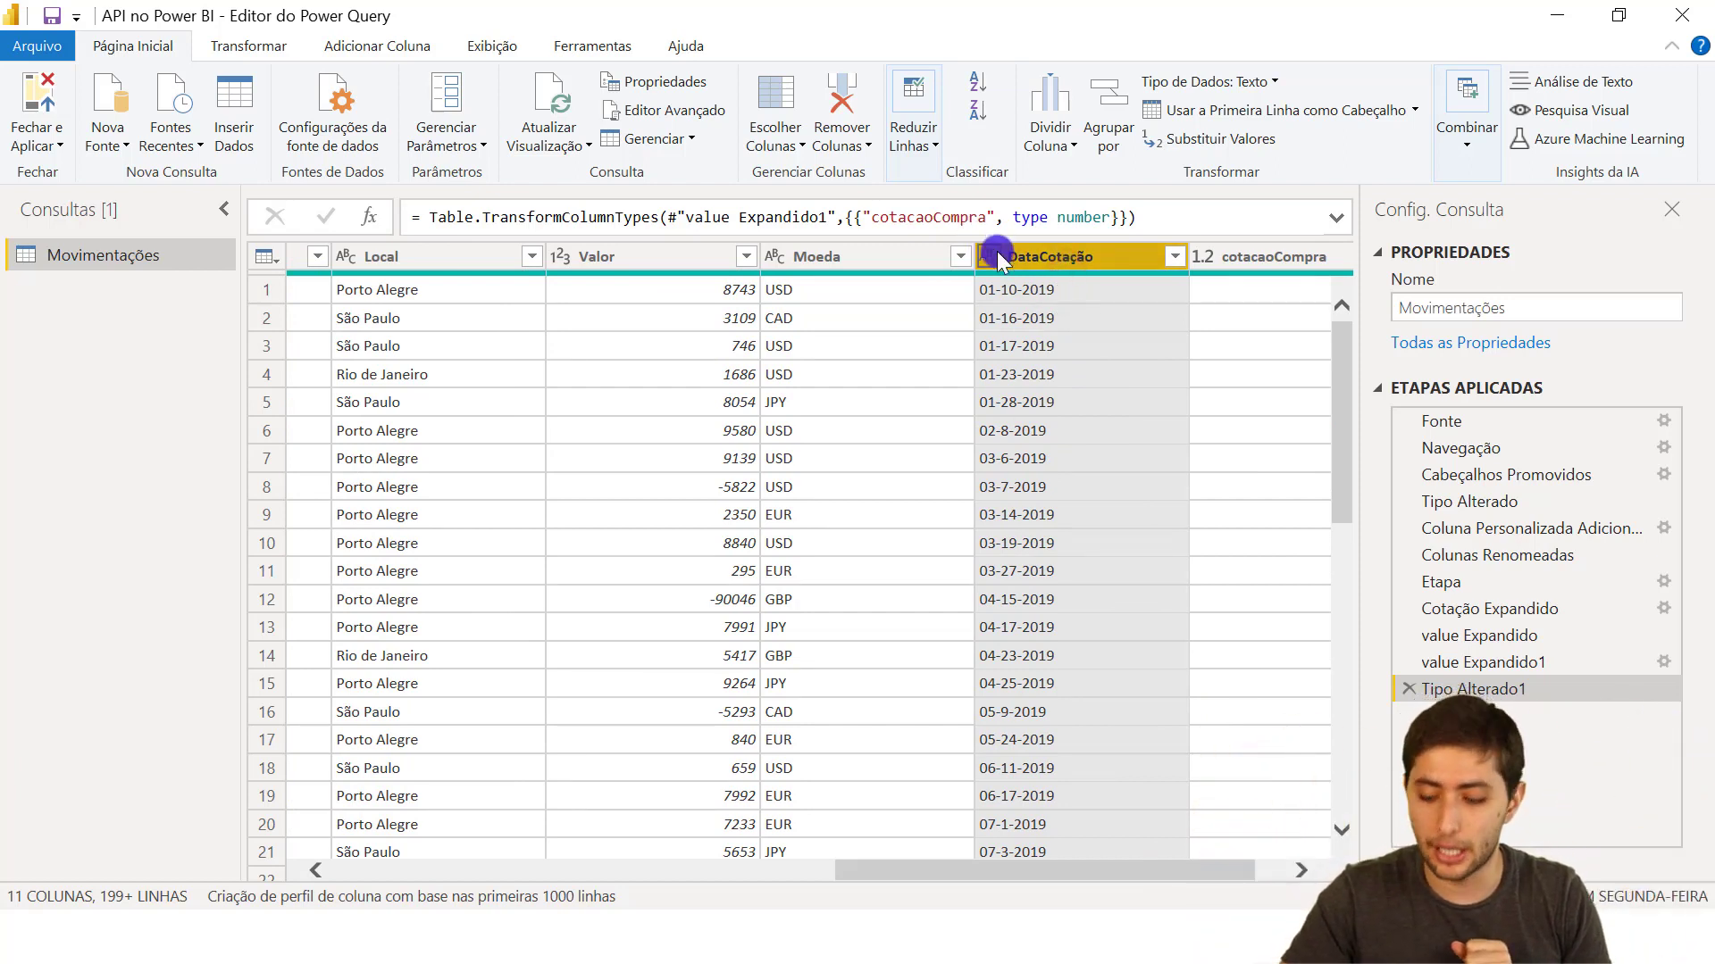
pyautogui.press('Delete')
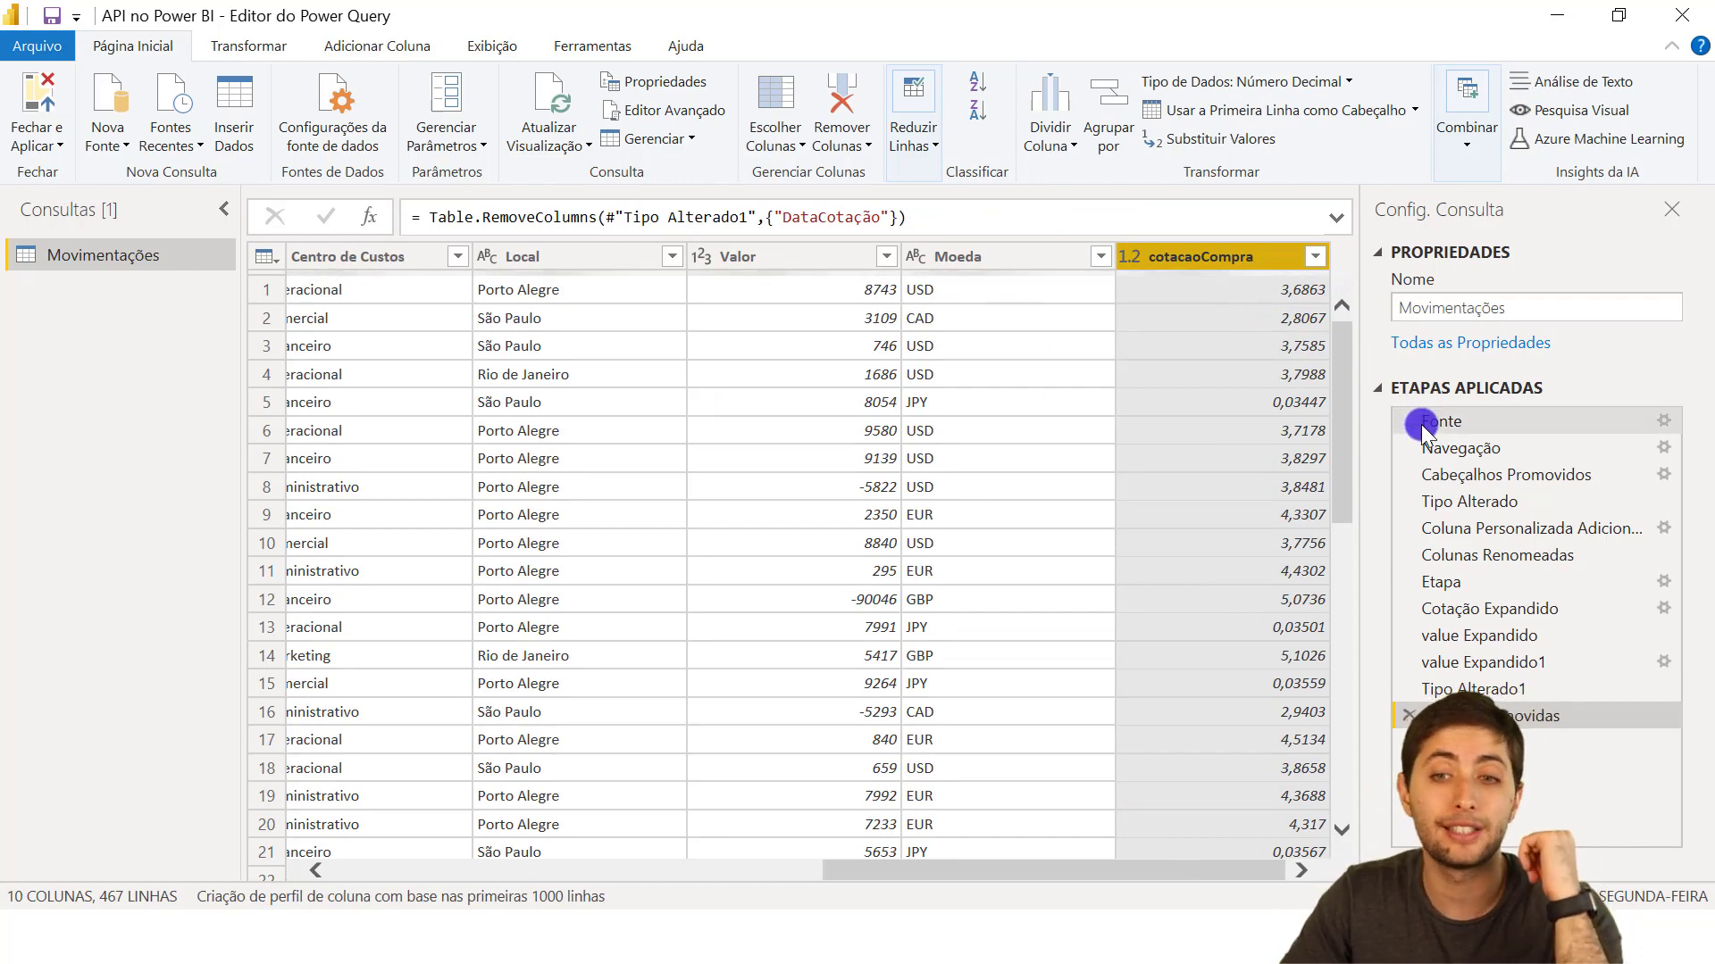
# Examine the Movimentações table at the Tipo Alterado and Colunas Renomeadas applied steps, including the DataCotação column
pyautogui.click(1497, 502)
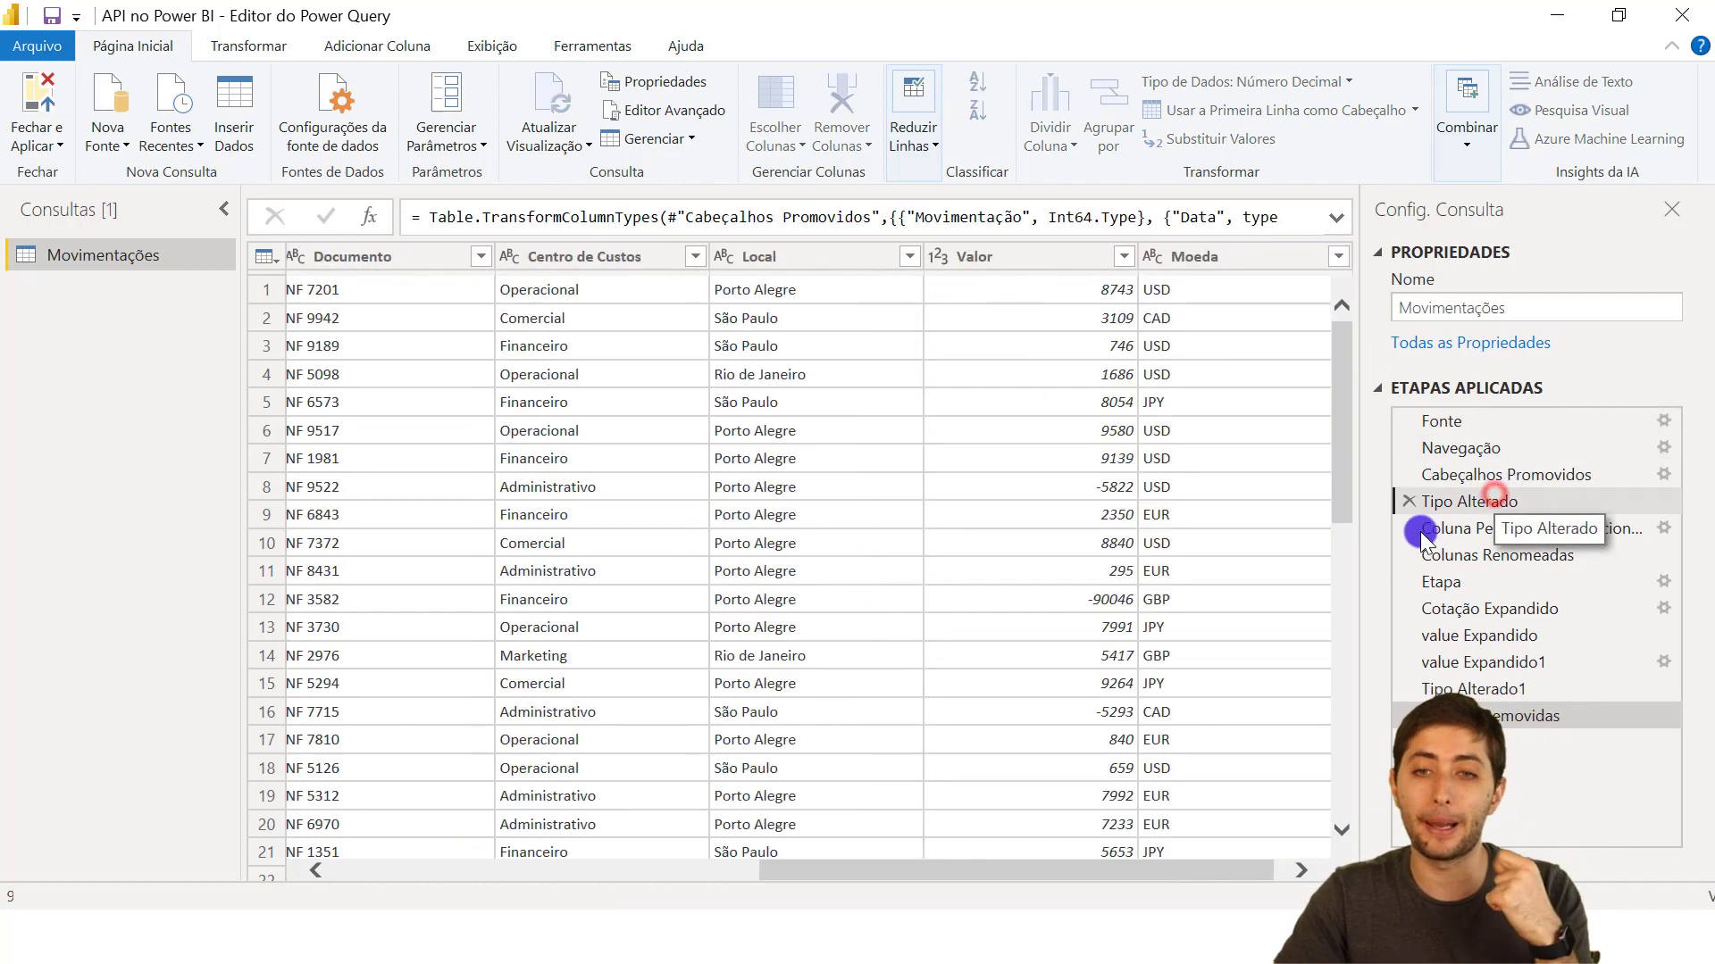
pyautogui.click(1485, 554)
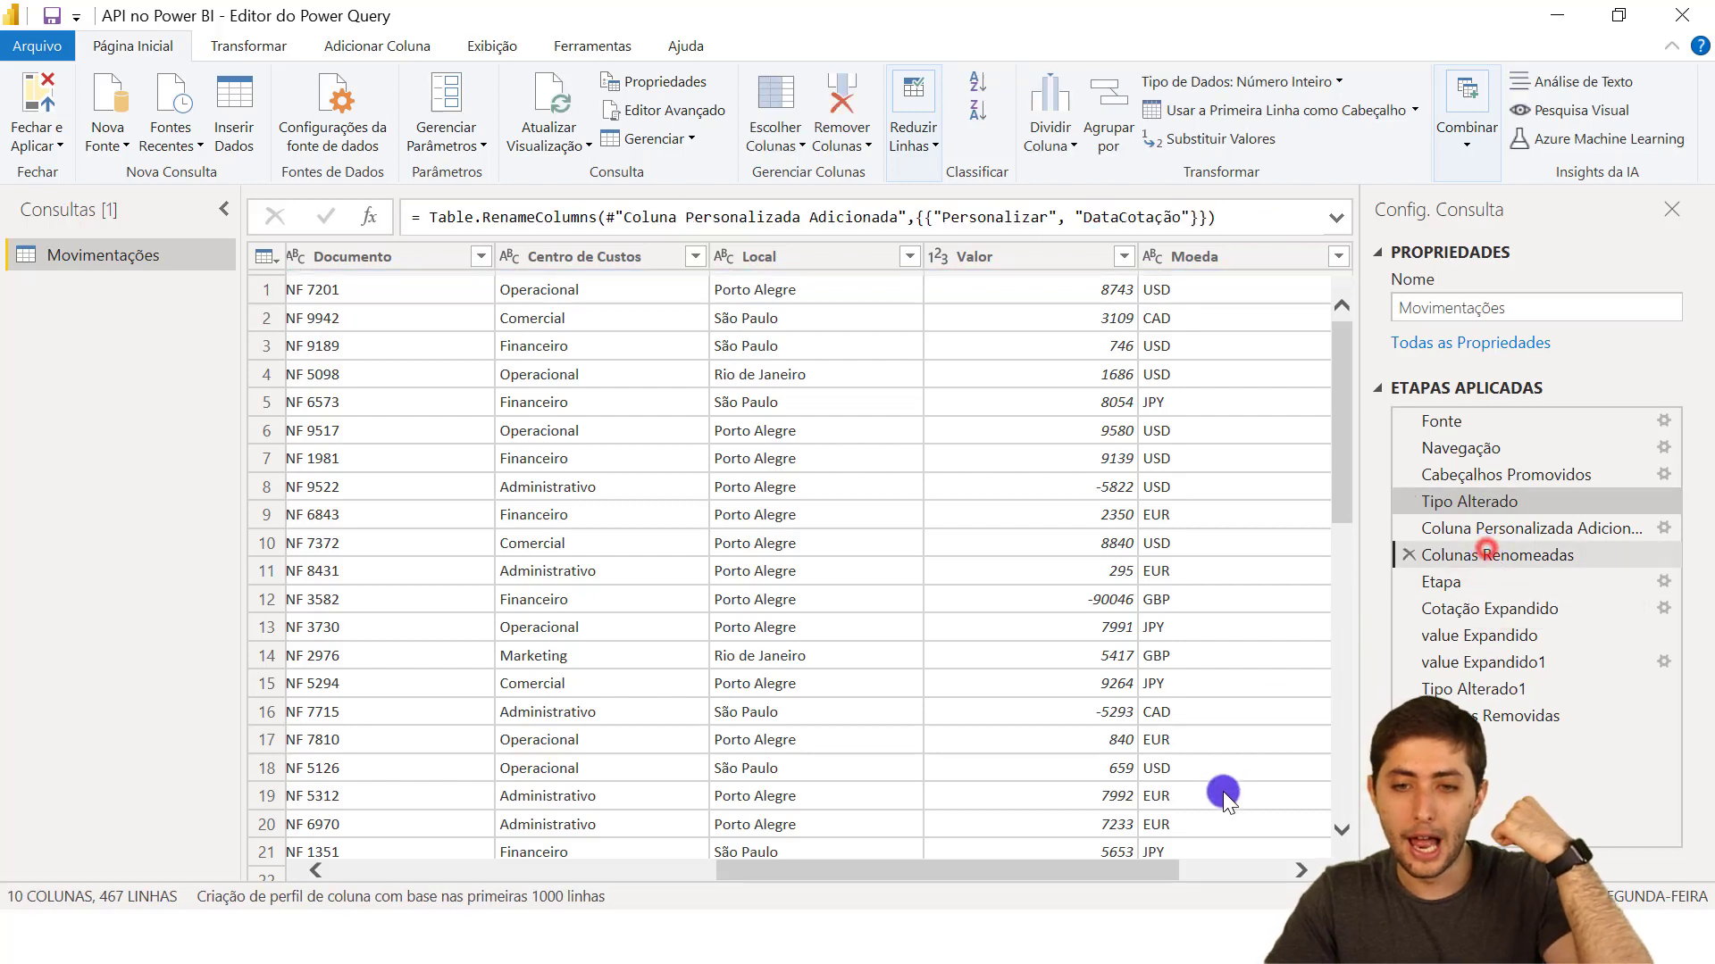
pyautogui.moveTo(1112, 868); pyautogui.dragTo(1138, 869)
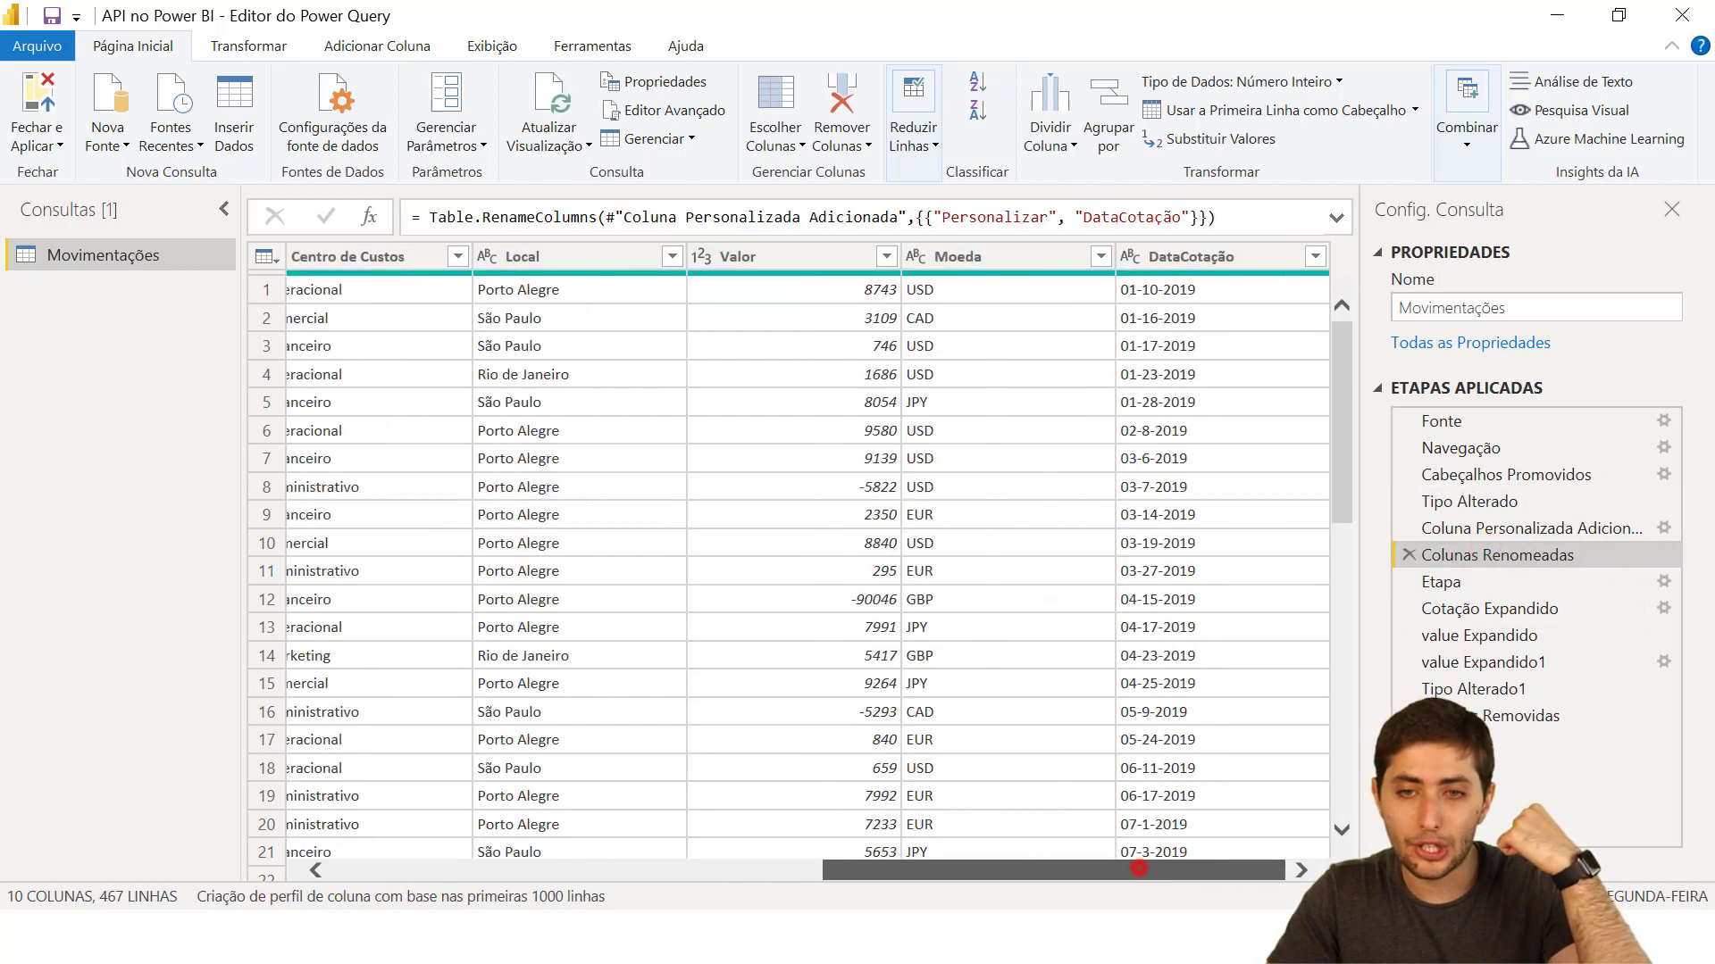
# Review the Movimentações applied steps from Colunas Renomeadas through Colunas Removidas, checking the DataCotação, Cotação and cotacaoCompra columns
pyautogui.click(1163, 261)
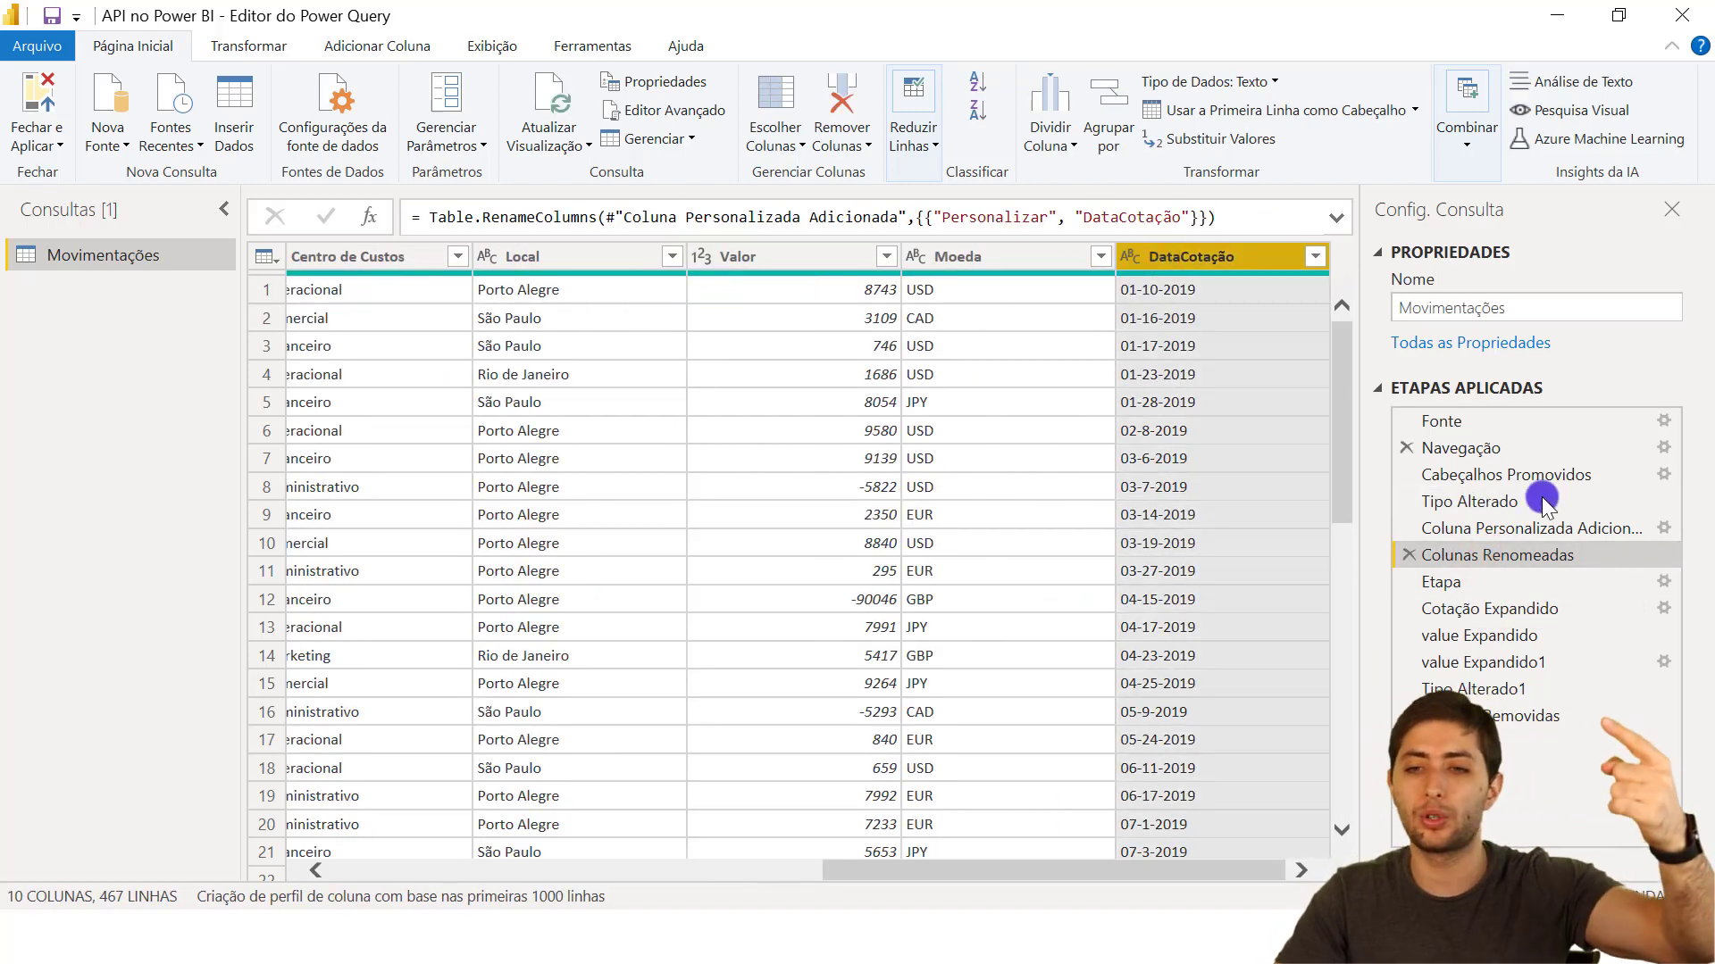
pyautogui.click(1523, 581)
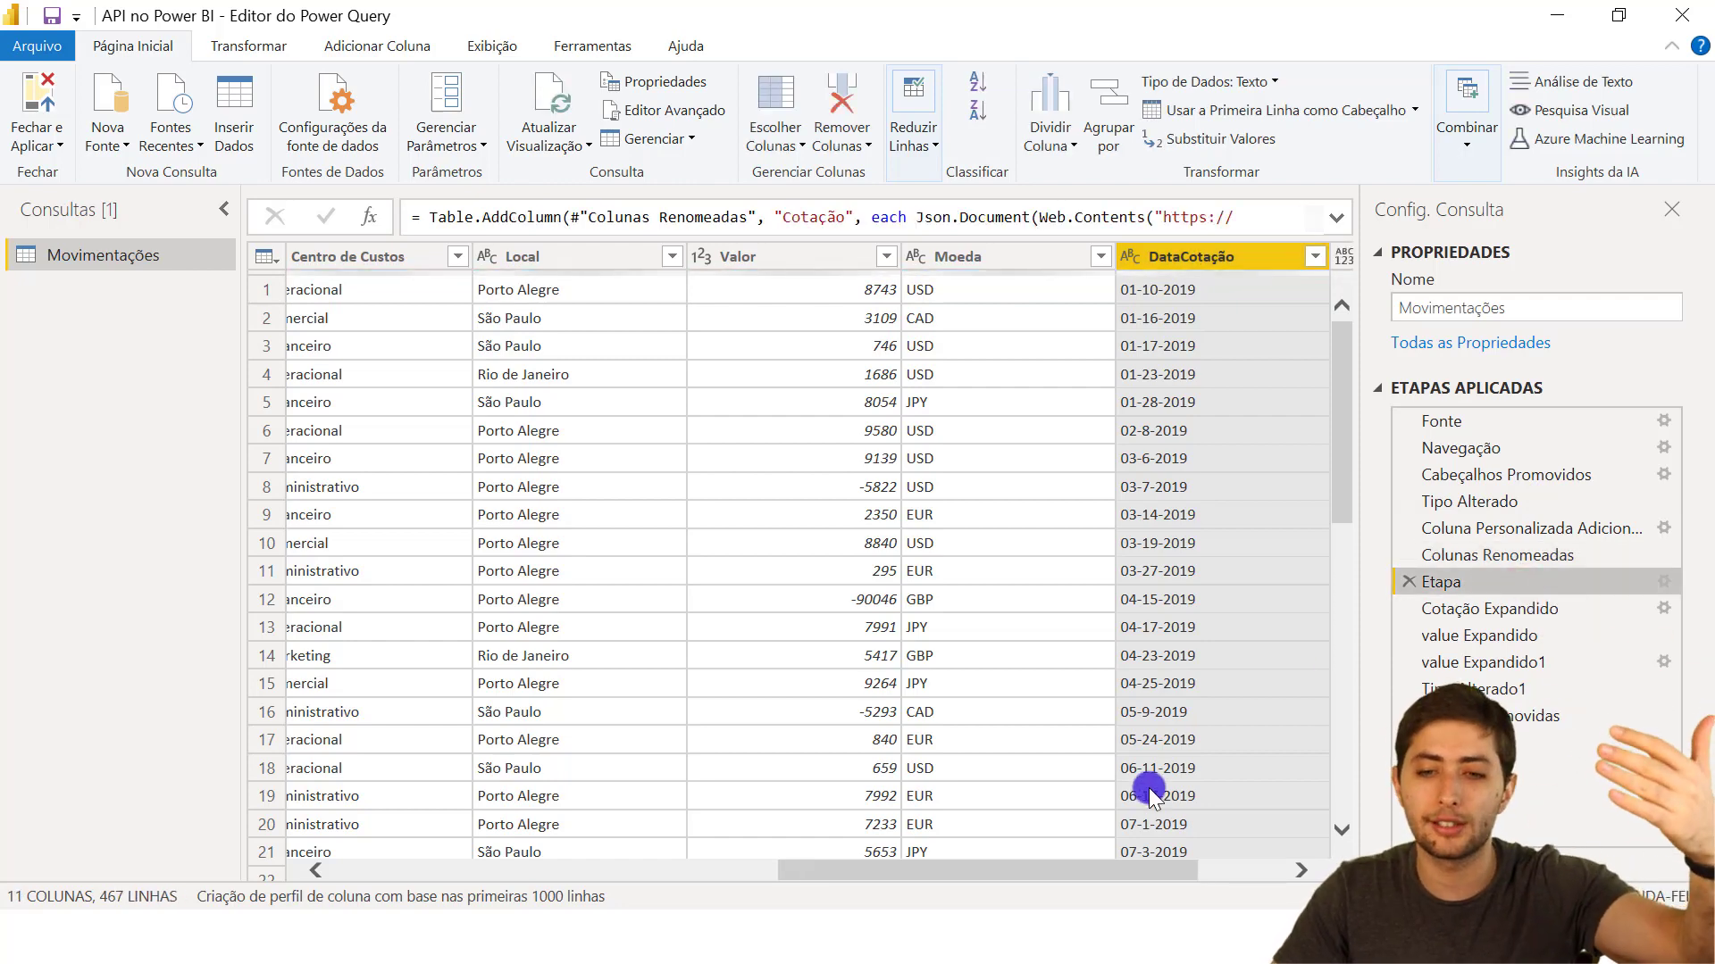
pyautogui.moveTo(1161, 869); pyautogui.dragTo(1301, 900)
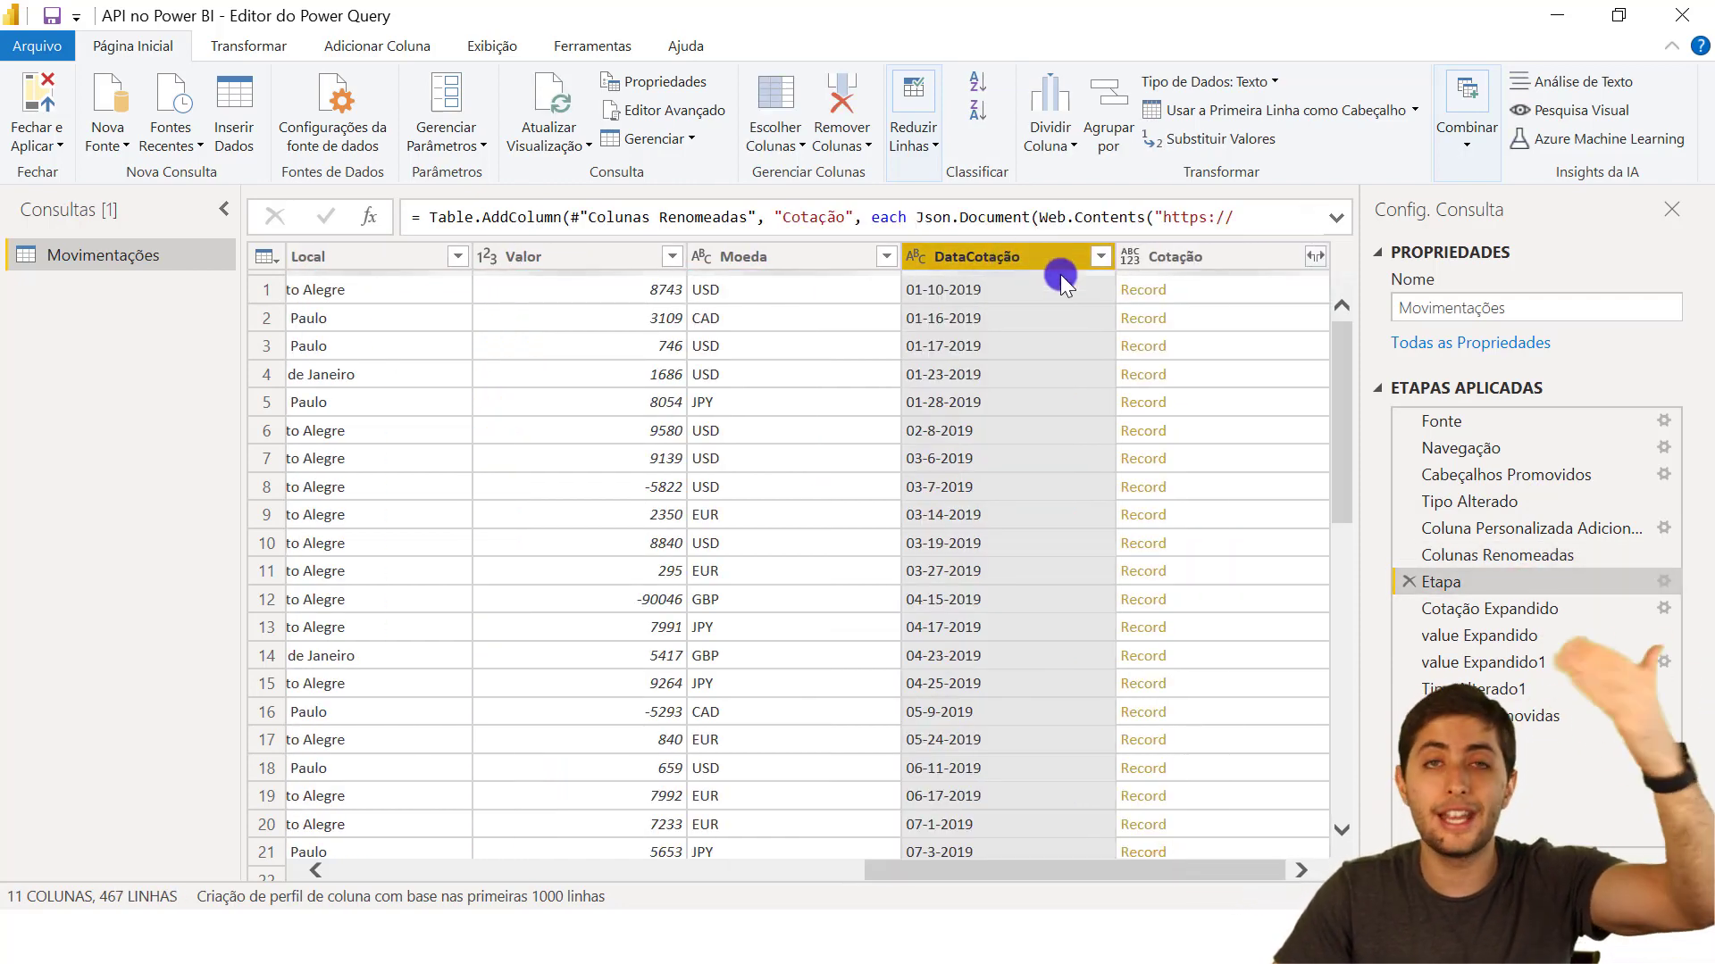
pyautogui.click(1452, 662)
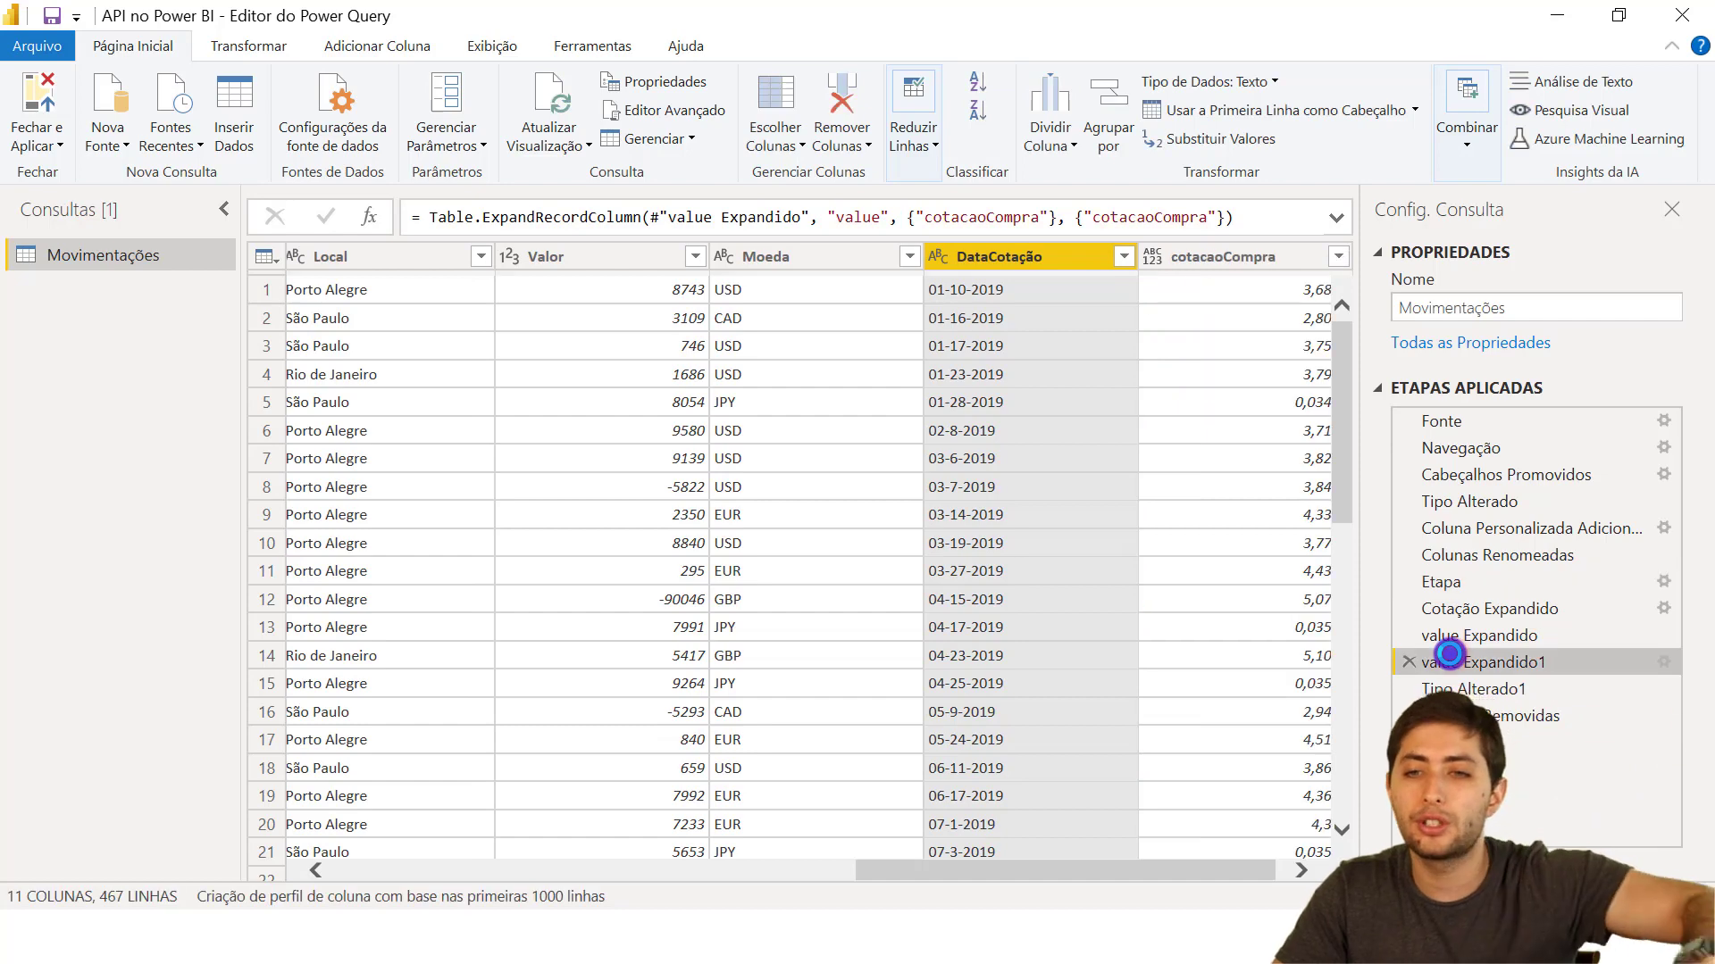
pyautogui.click(1516, 687)
pyautogui.click(1523, 716)
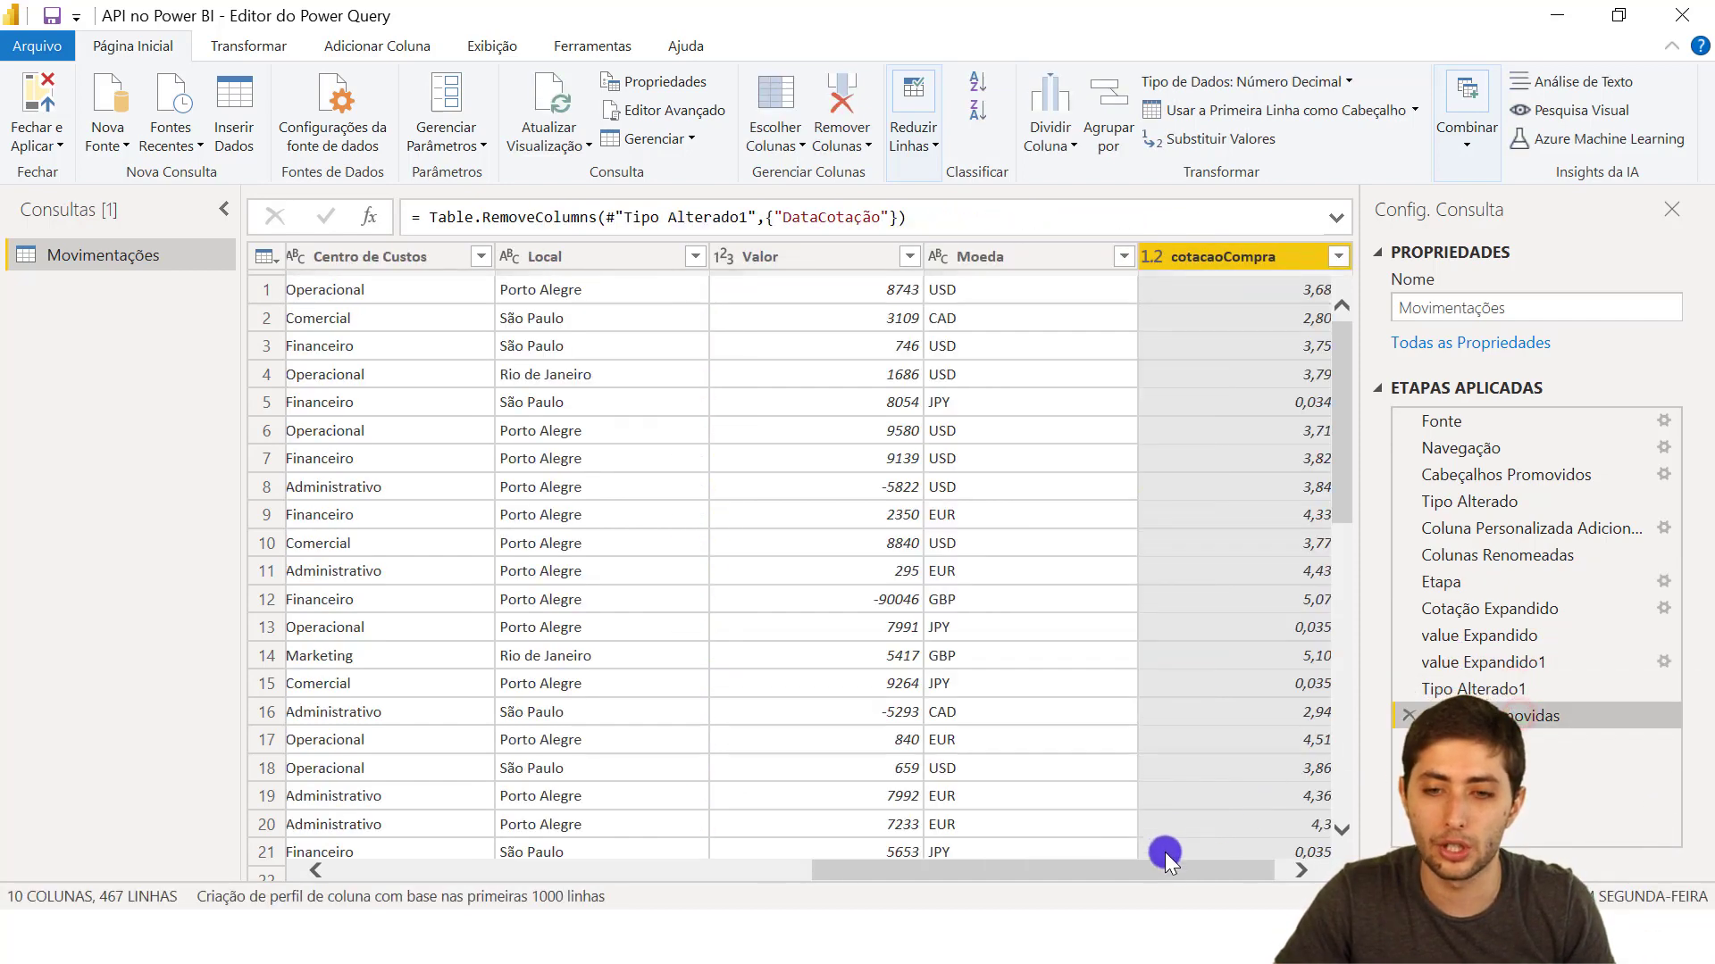
pyautogui.moveTo(1168, 873); pyautogui.dragTo(1283, 873)
# Add a new column that divides Valor by cotacaoCompra
pyautogui.click(752, 260)
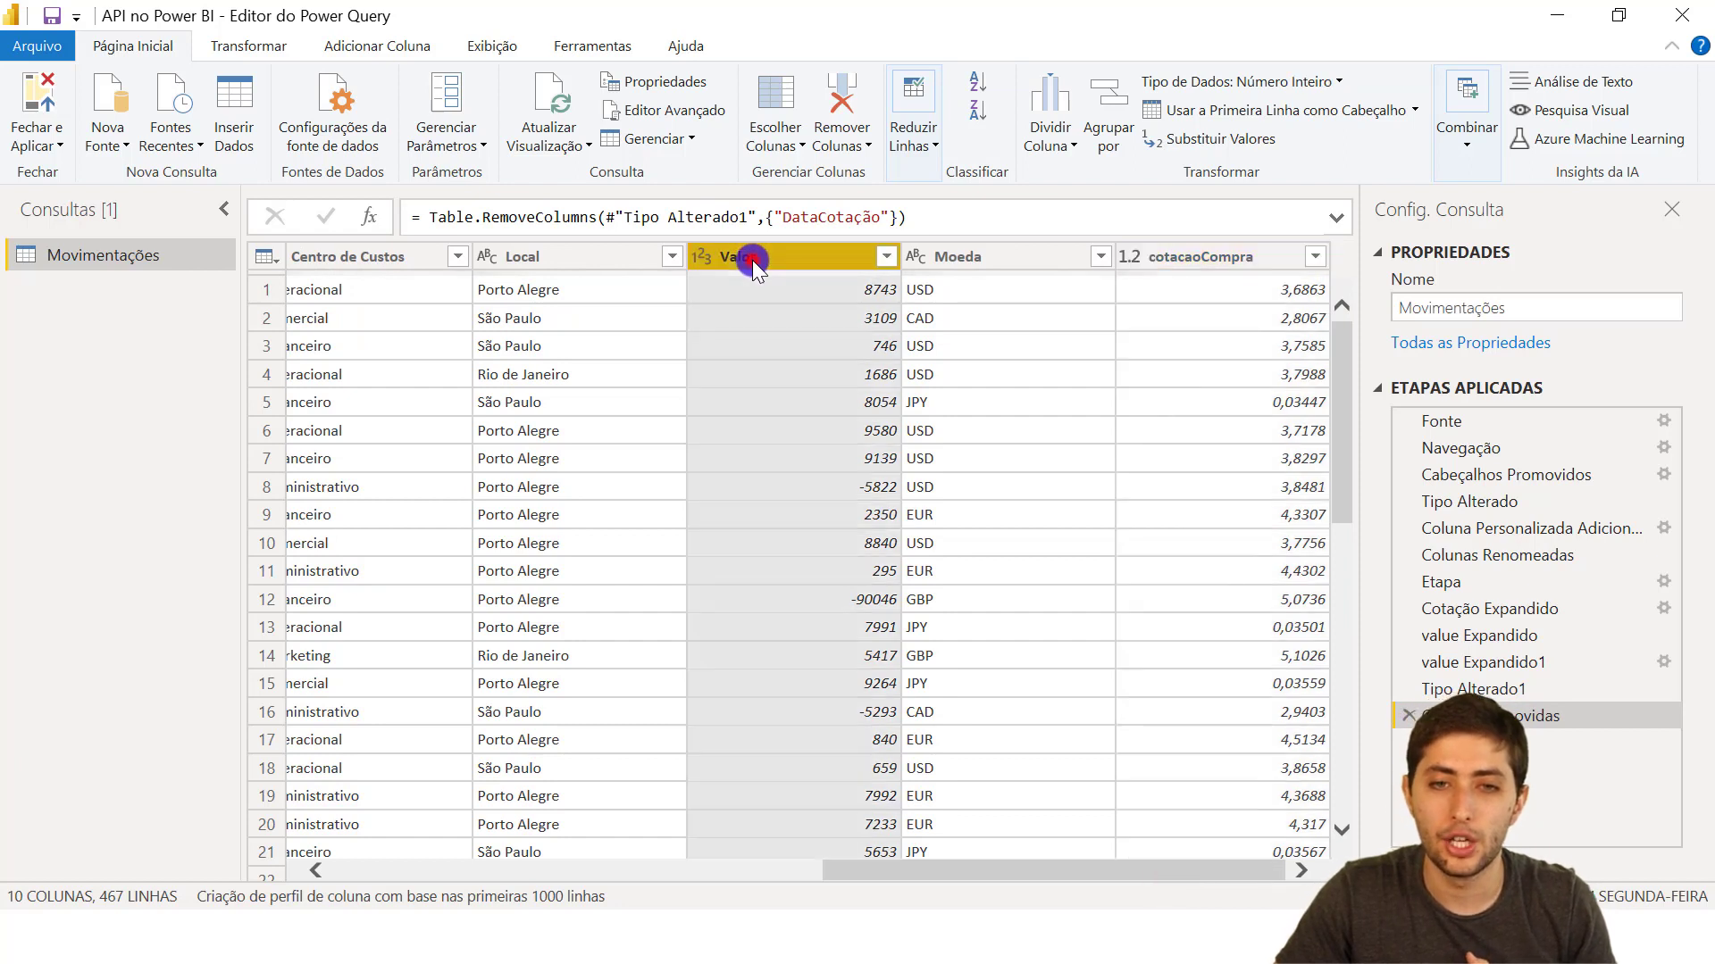
pyautogui.click(1186, 261)
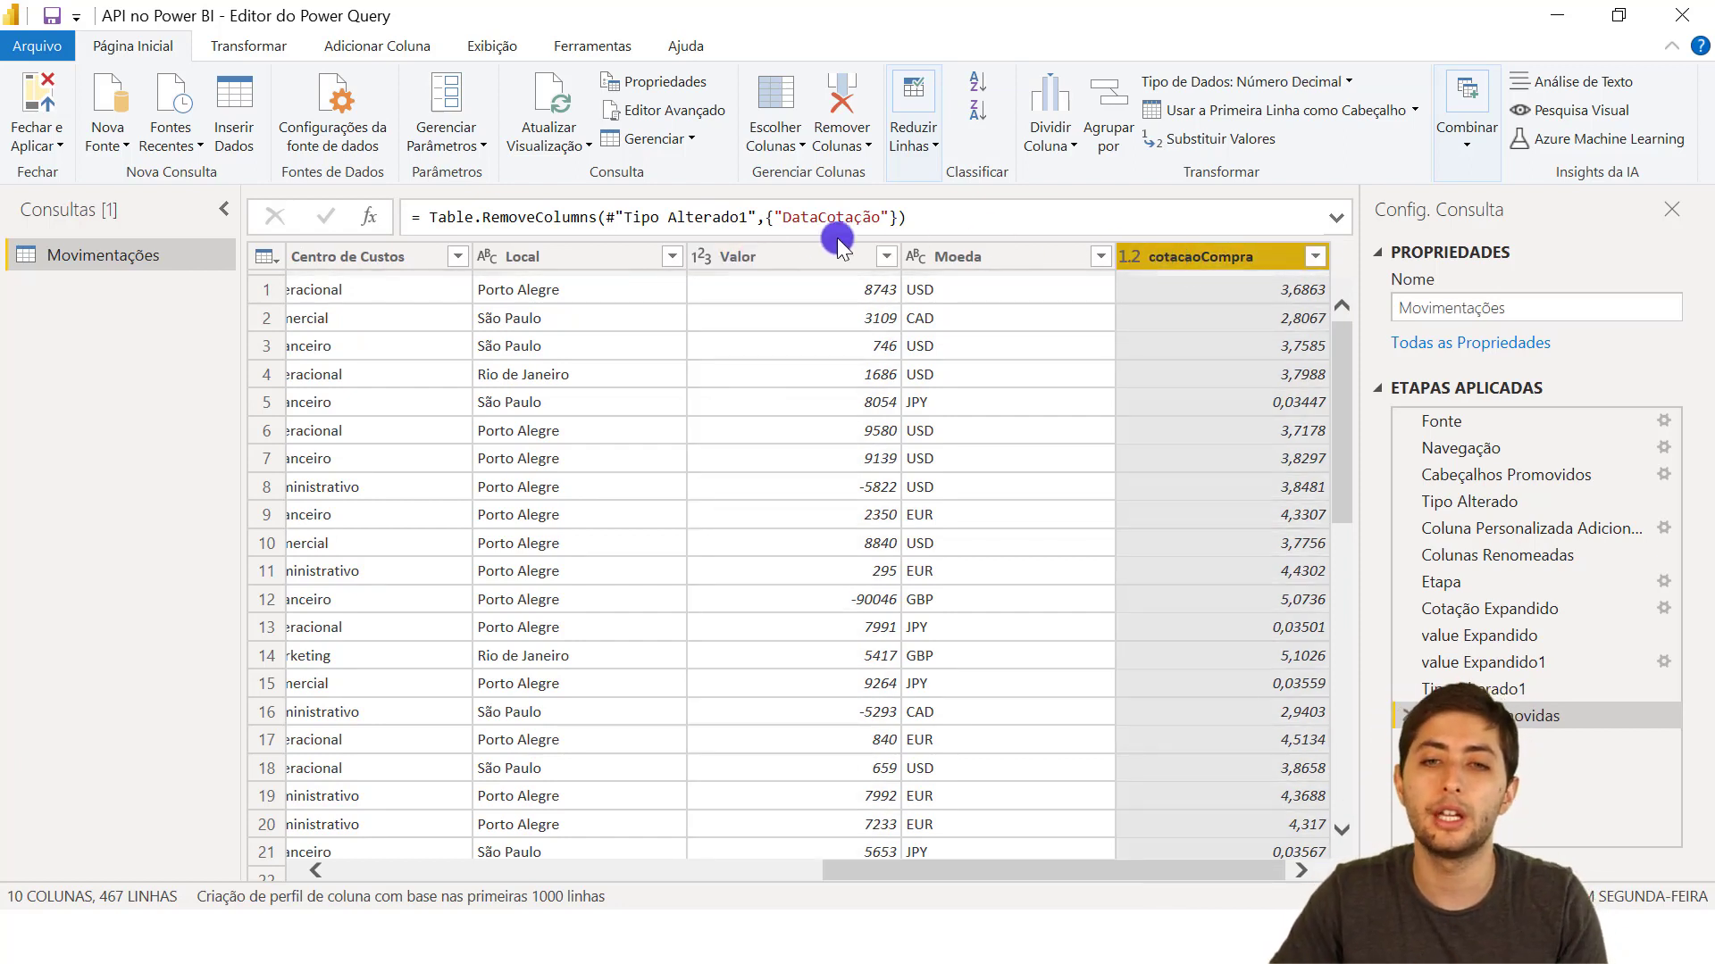
pyautogui.click(785, 265)
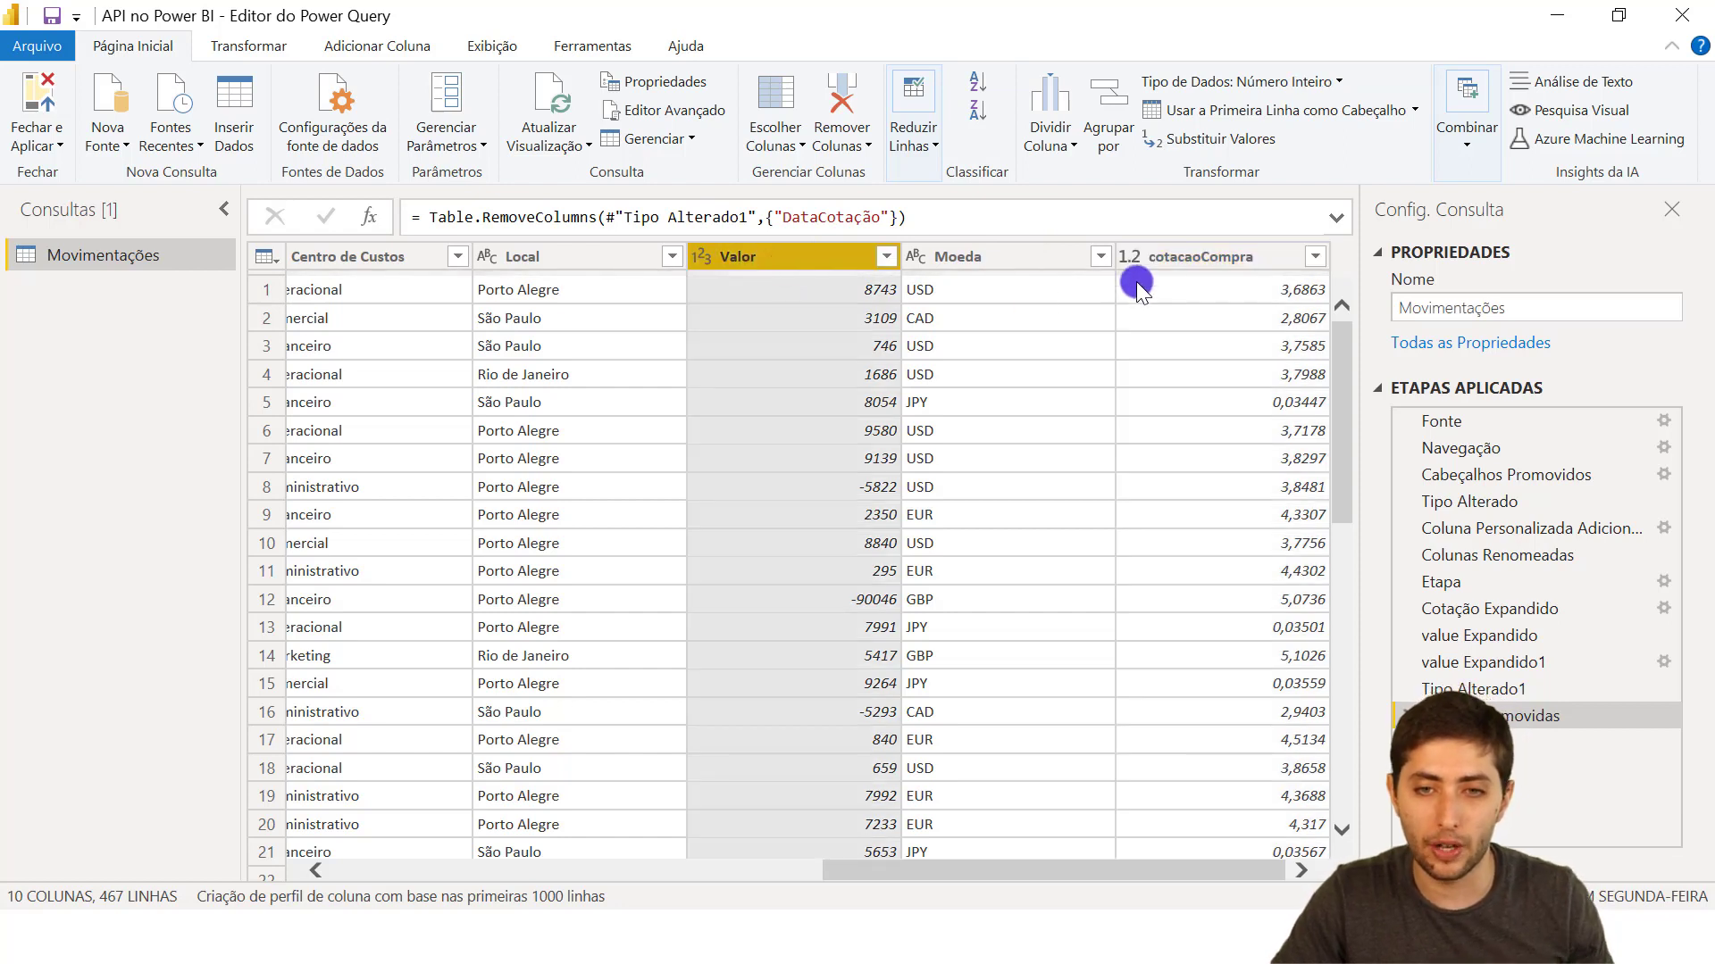
pyautogui.keyDown('ctrl'); pyautogui.click(1166, 256); pyautogui.keyUp('ctrl')
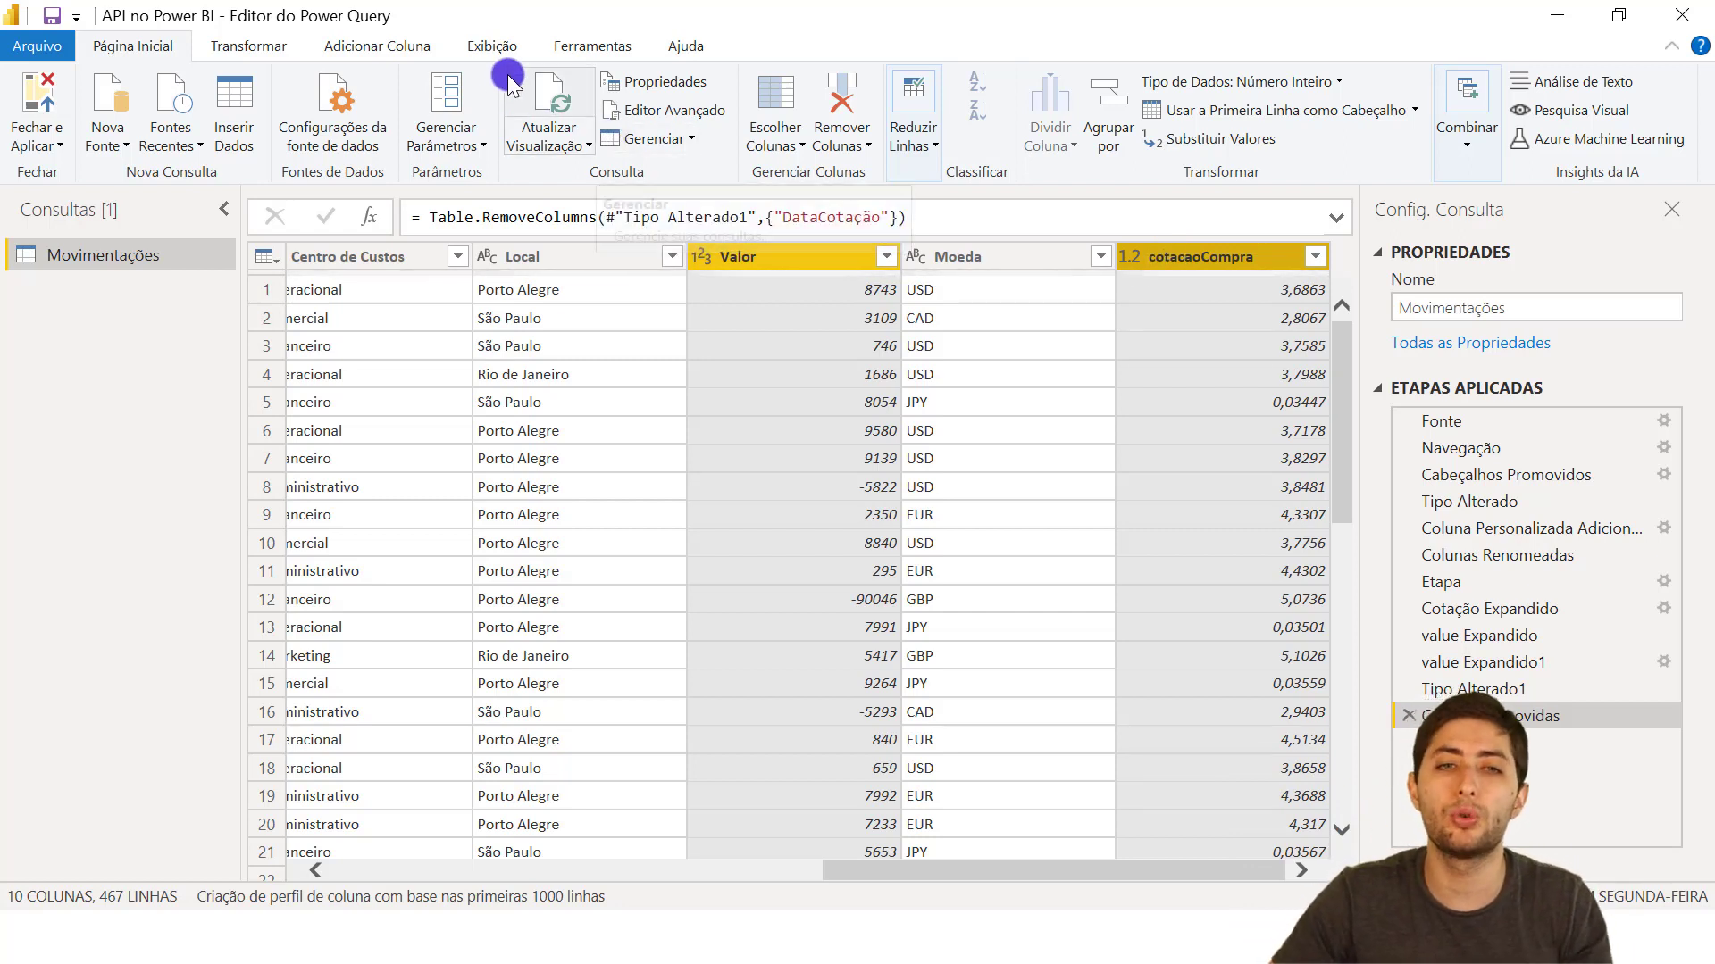
pyautogui.click(421, 44)
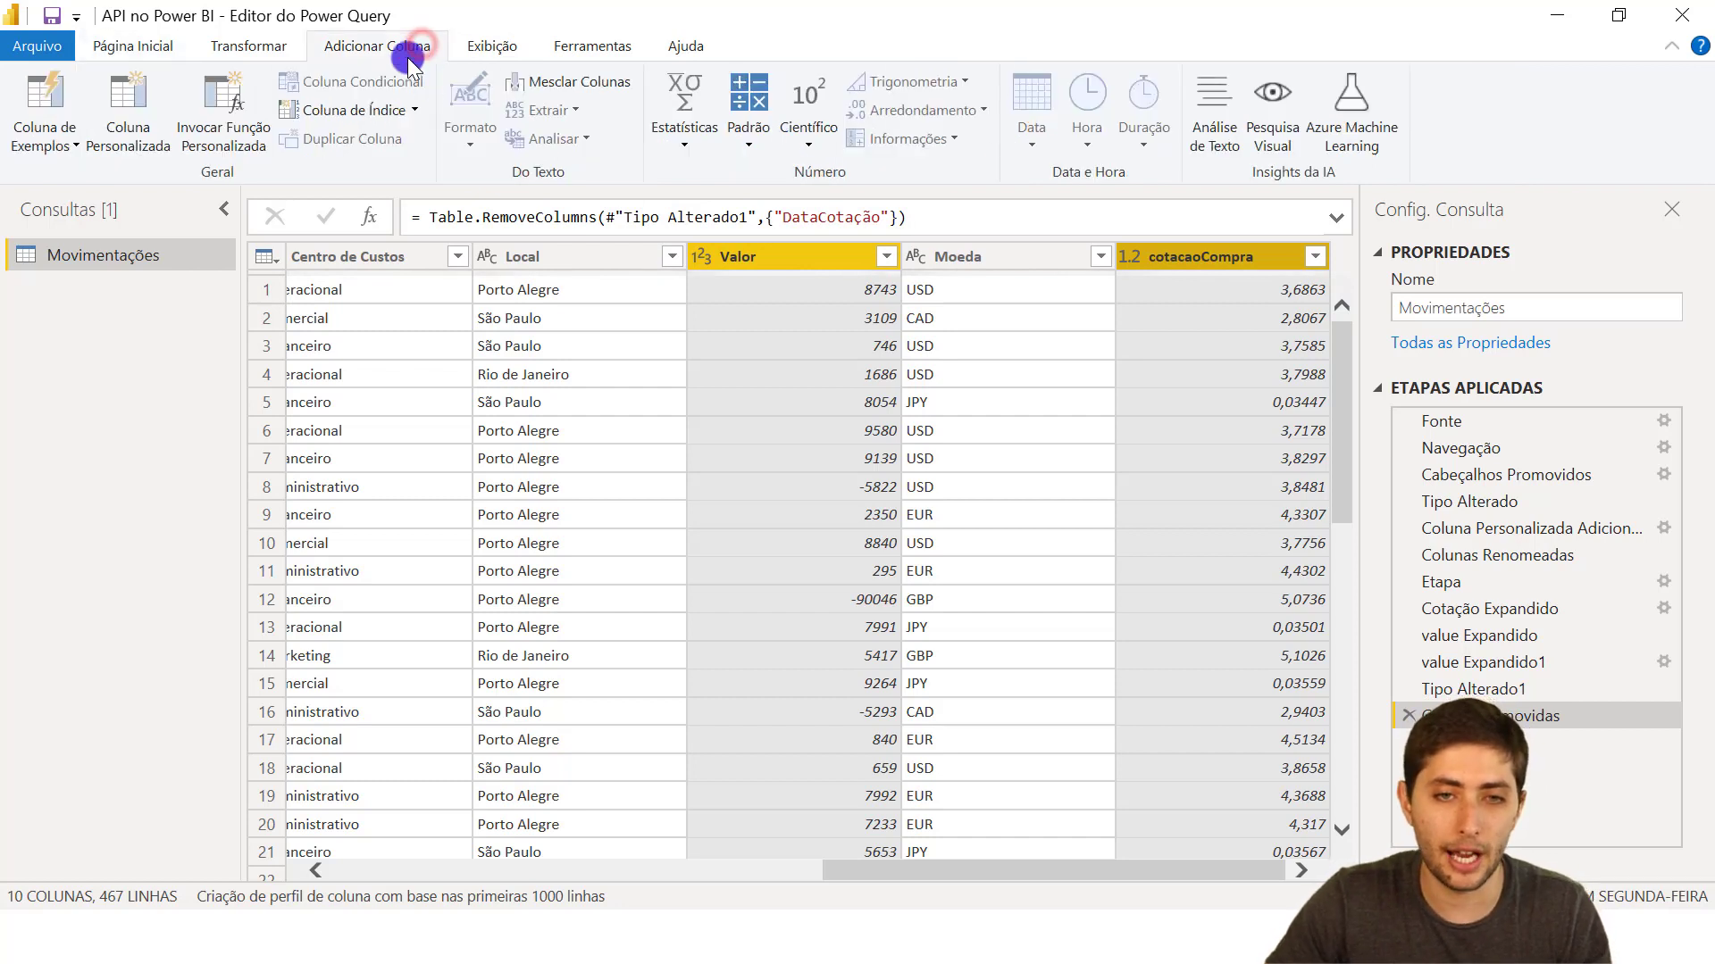
pyautogui.click(748, 130)
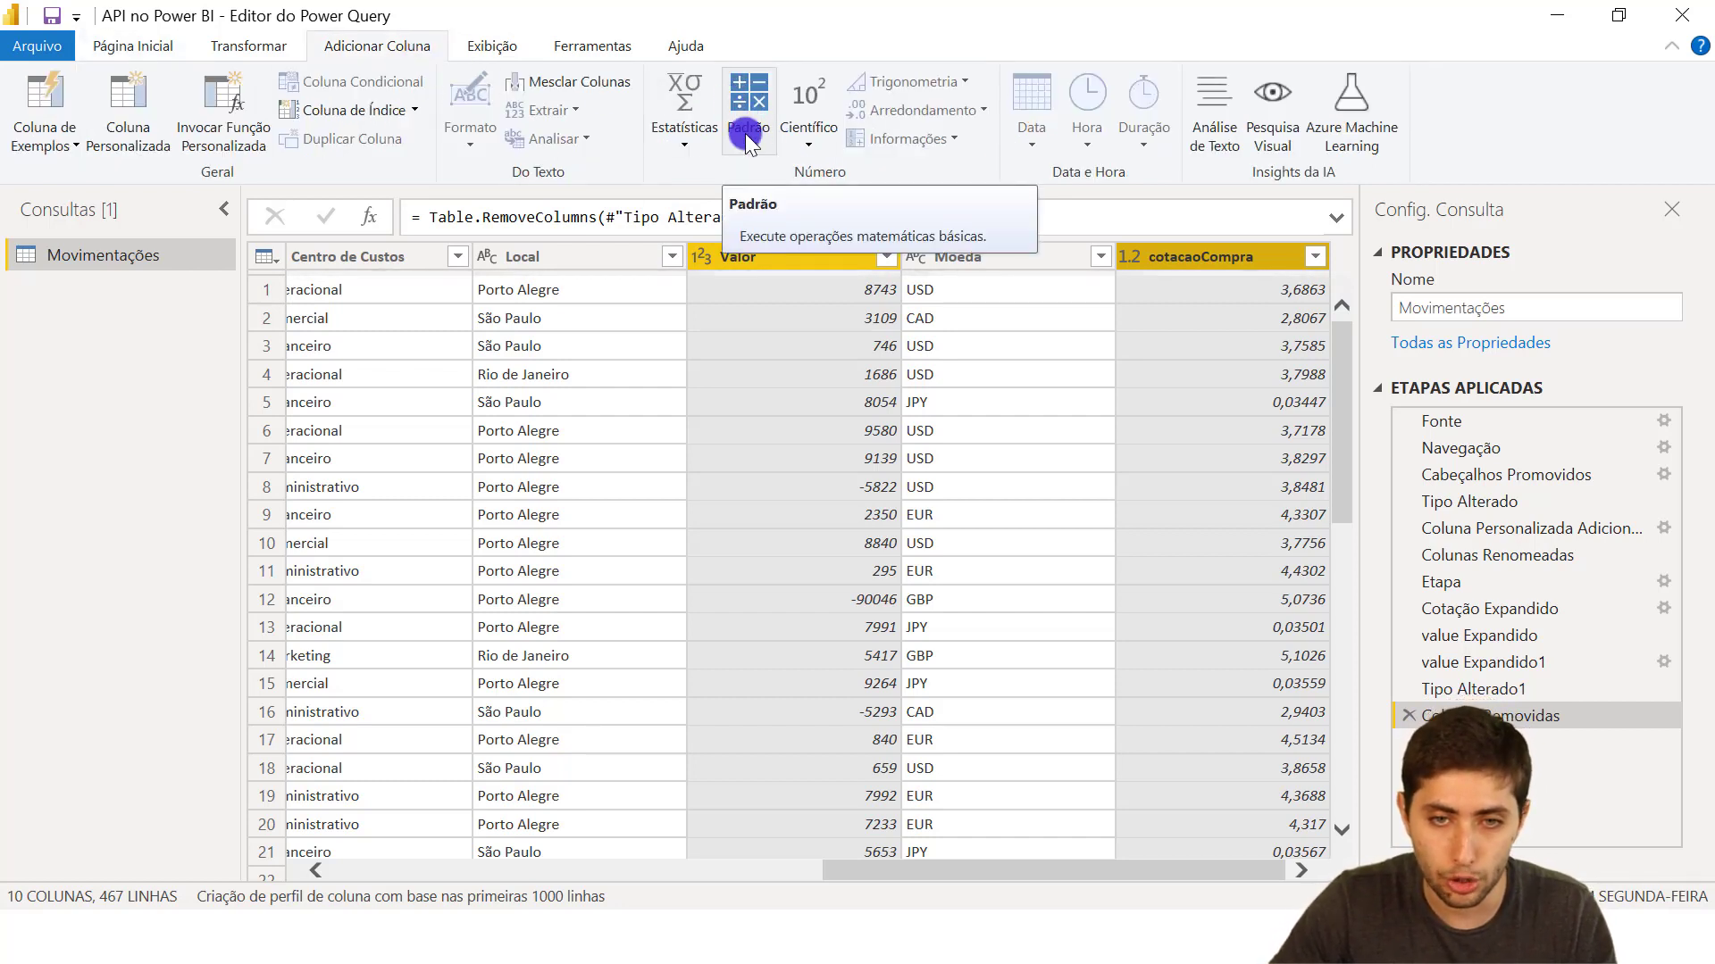
pyautogui.click(750, 134)
pyautogui.click(827, 261)
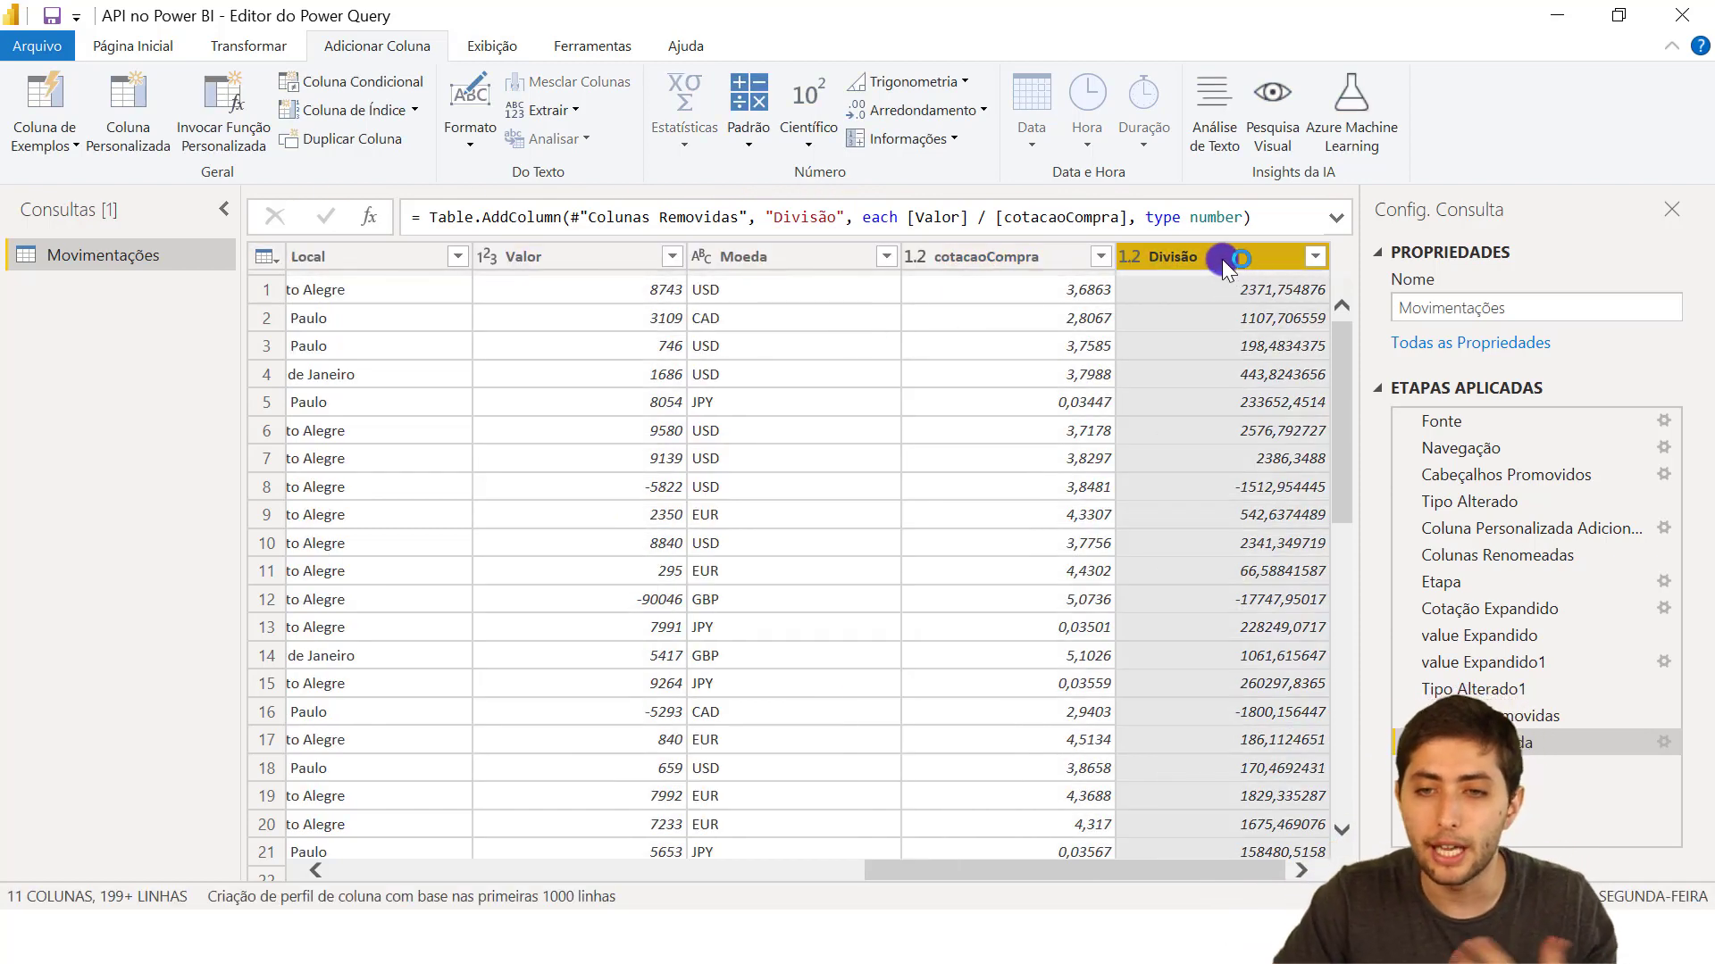
# Round the values in the Divisão column to 2 decimal places
pyautogui.click(284, 86)
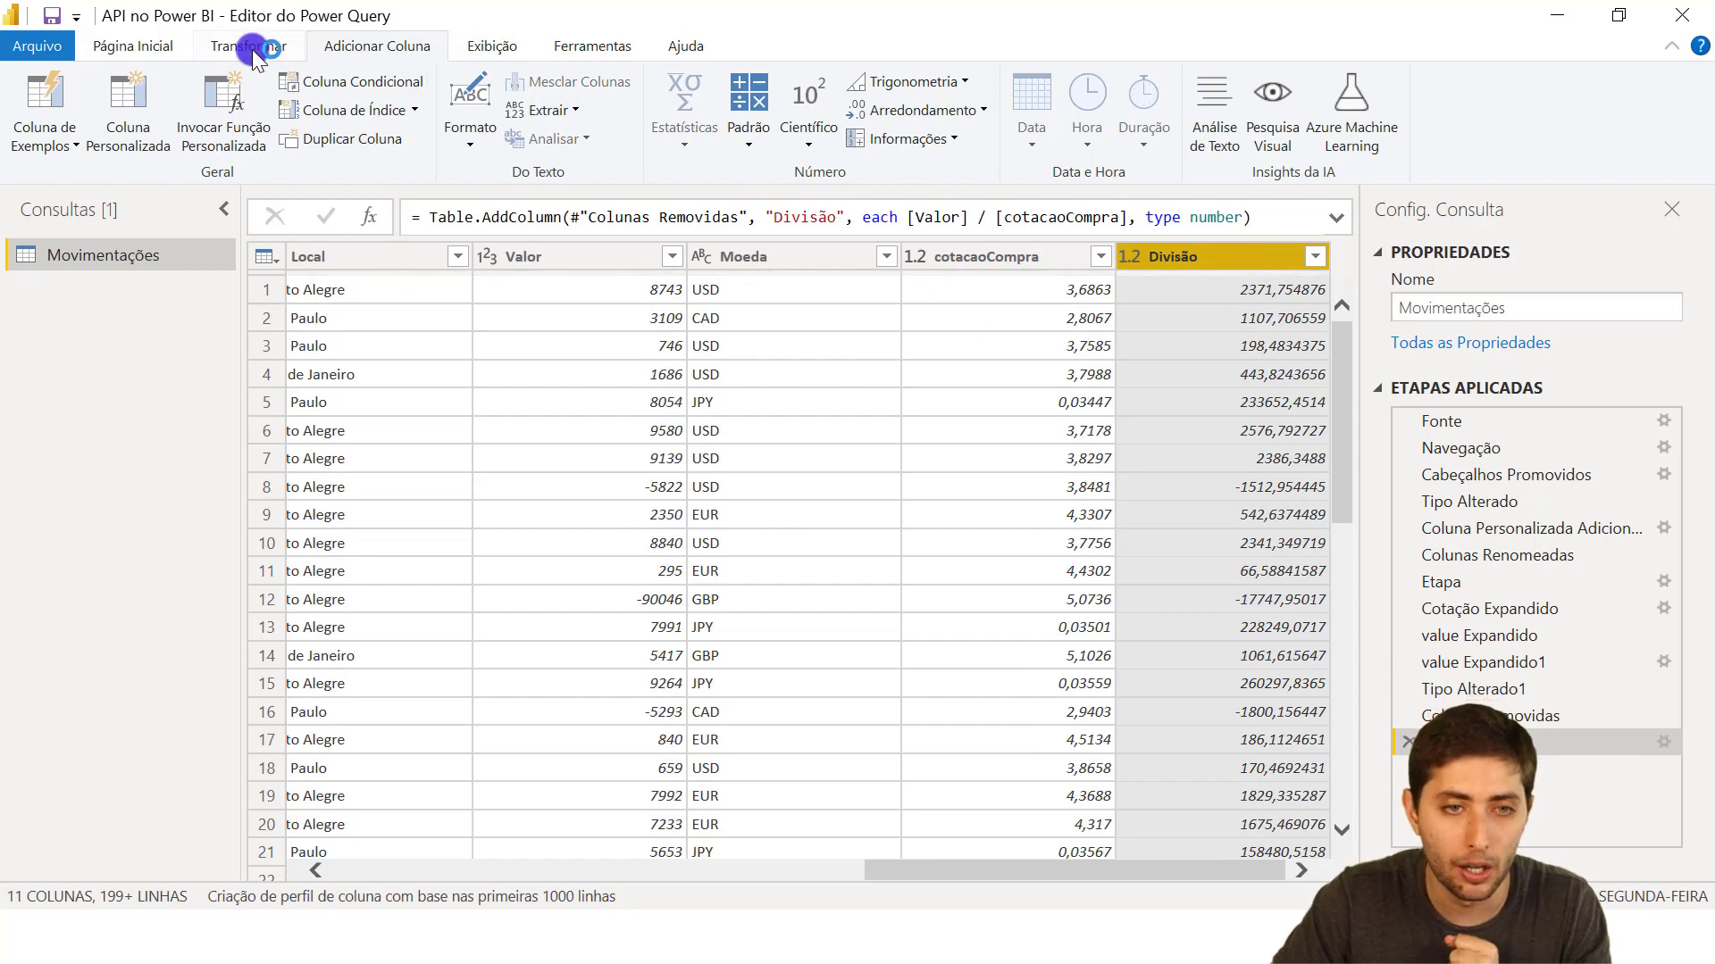
pyautogui.click(253, 50)
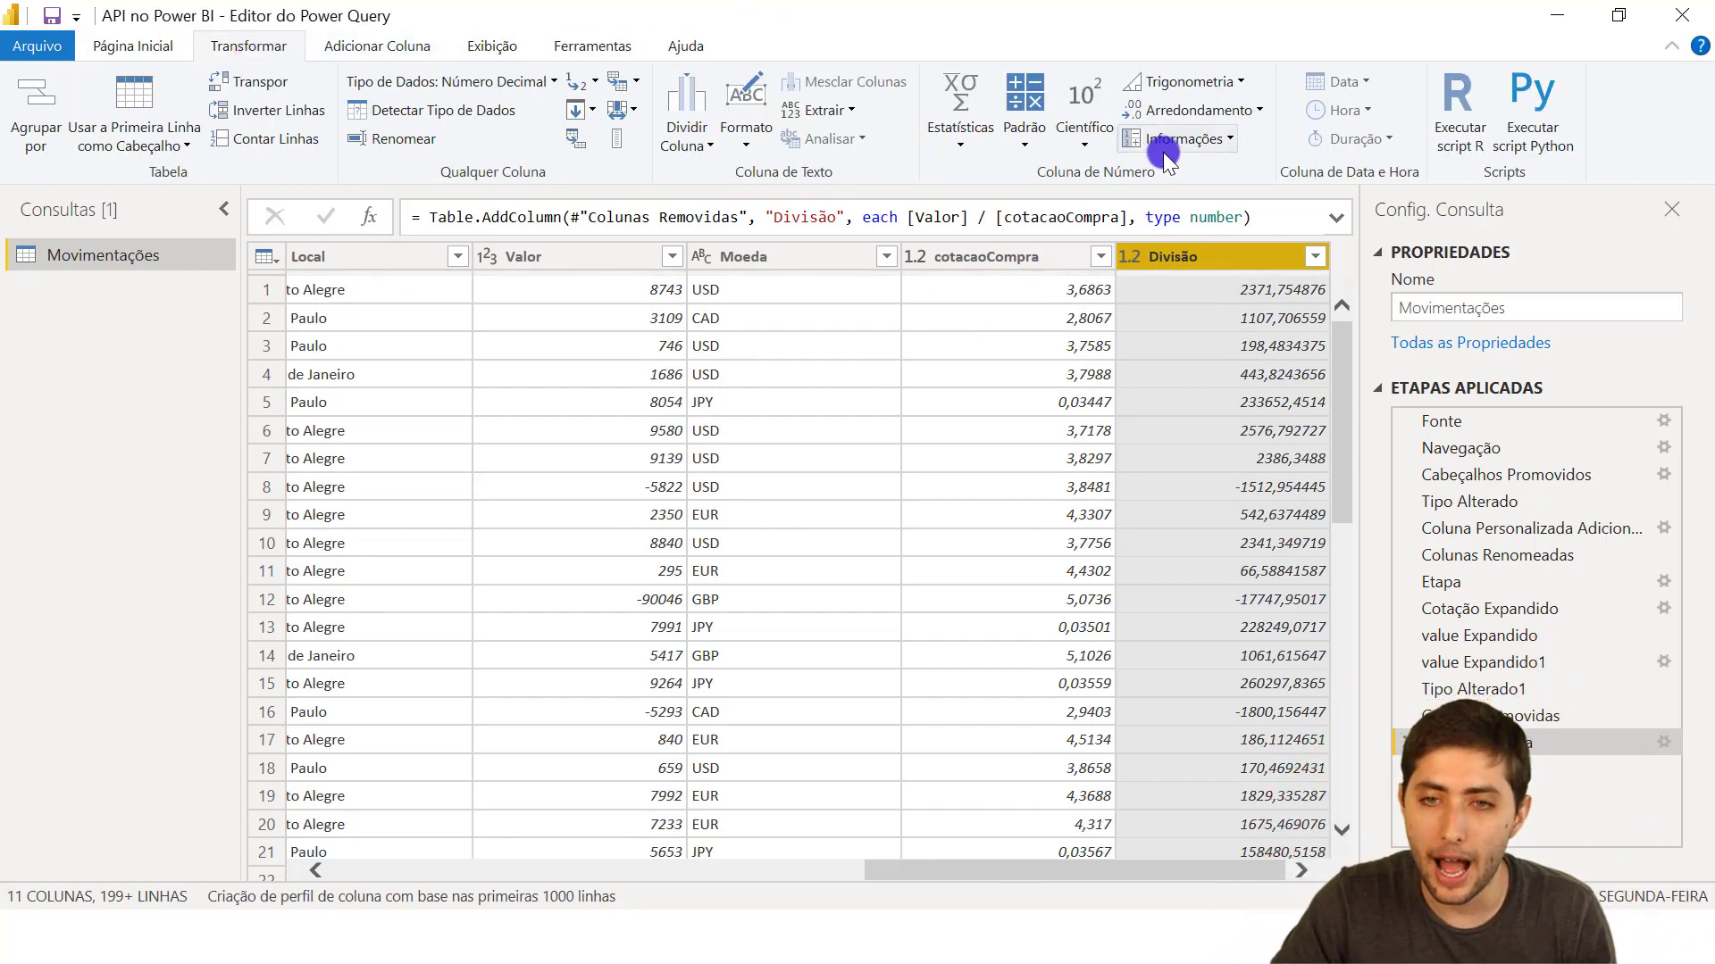
pyautogui.click(1190, 110)
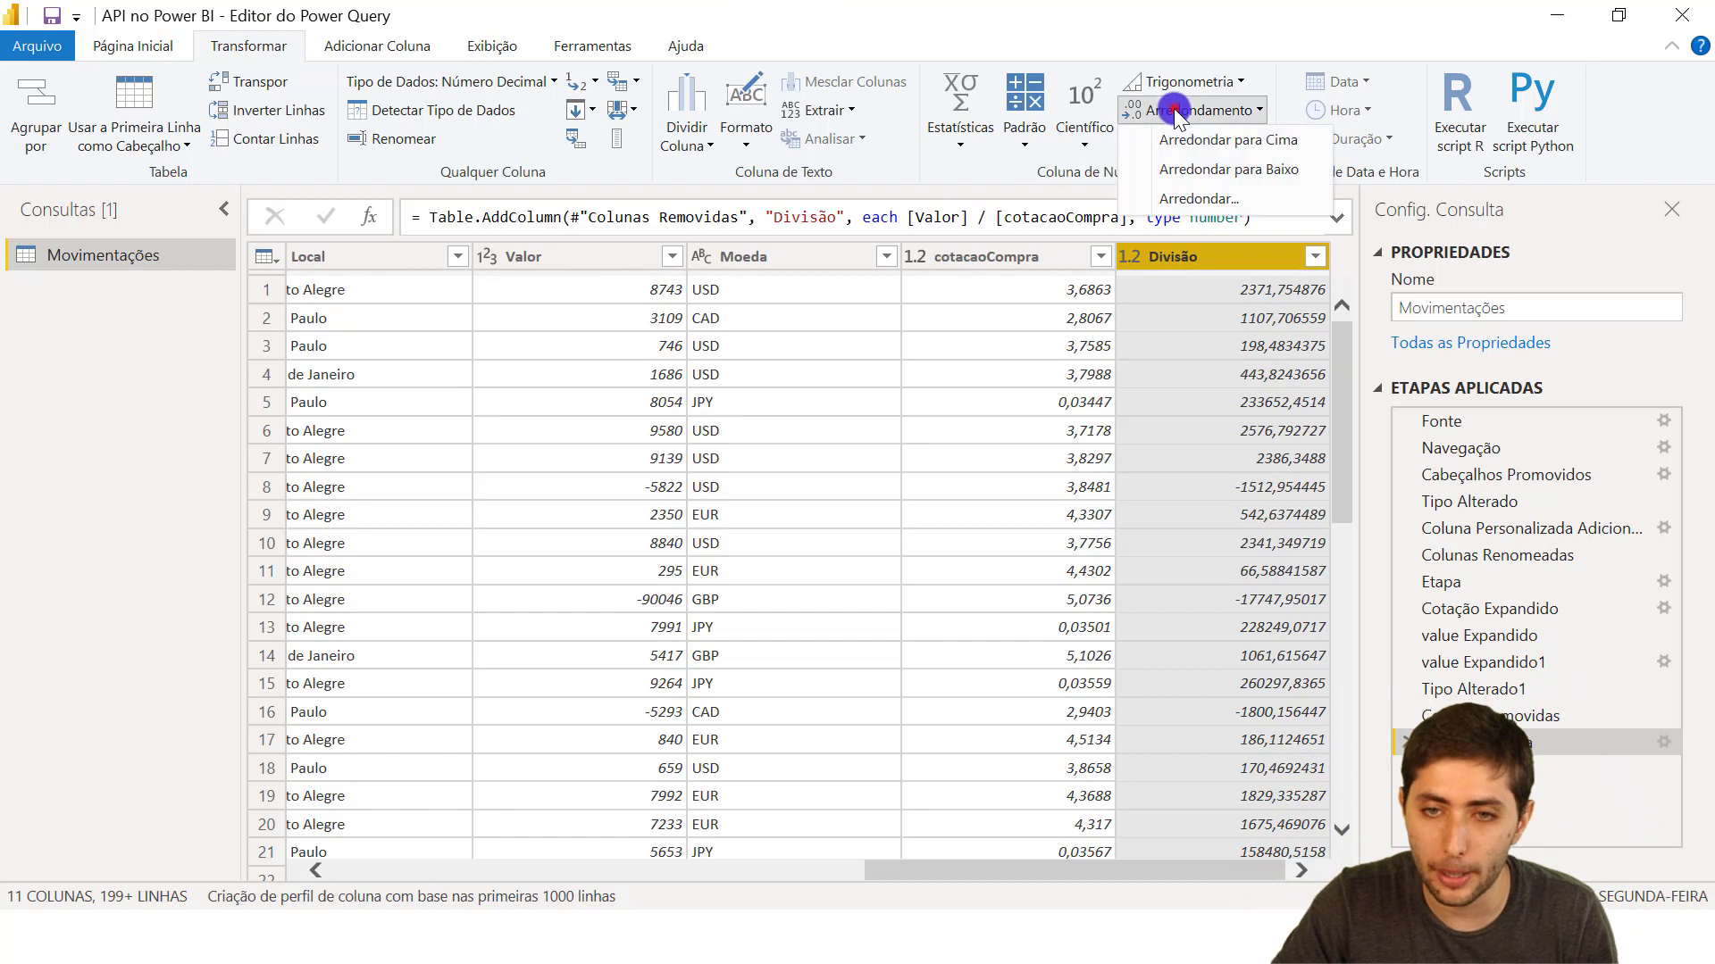
pyautogui.click(1245, 194)
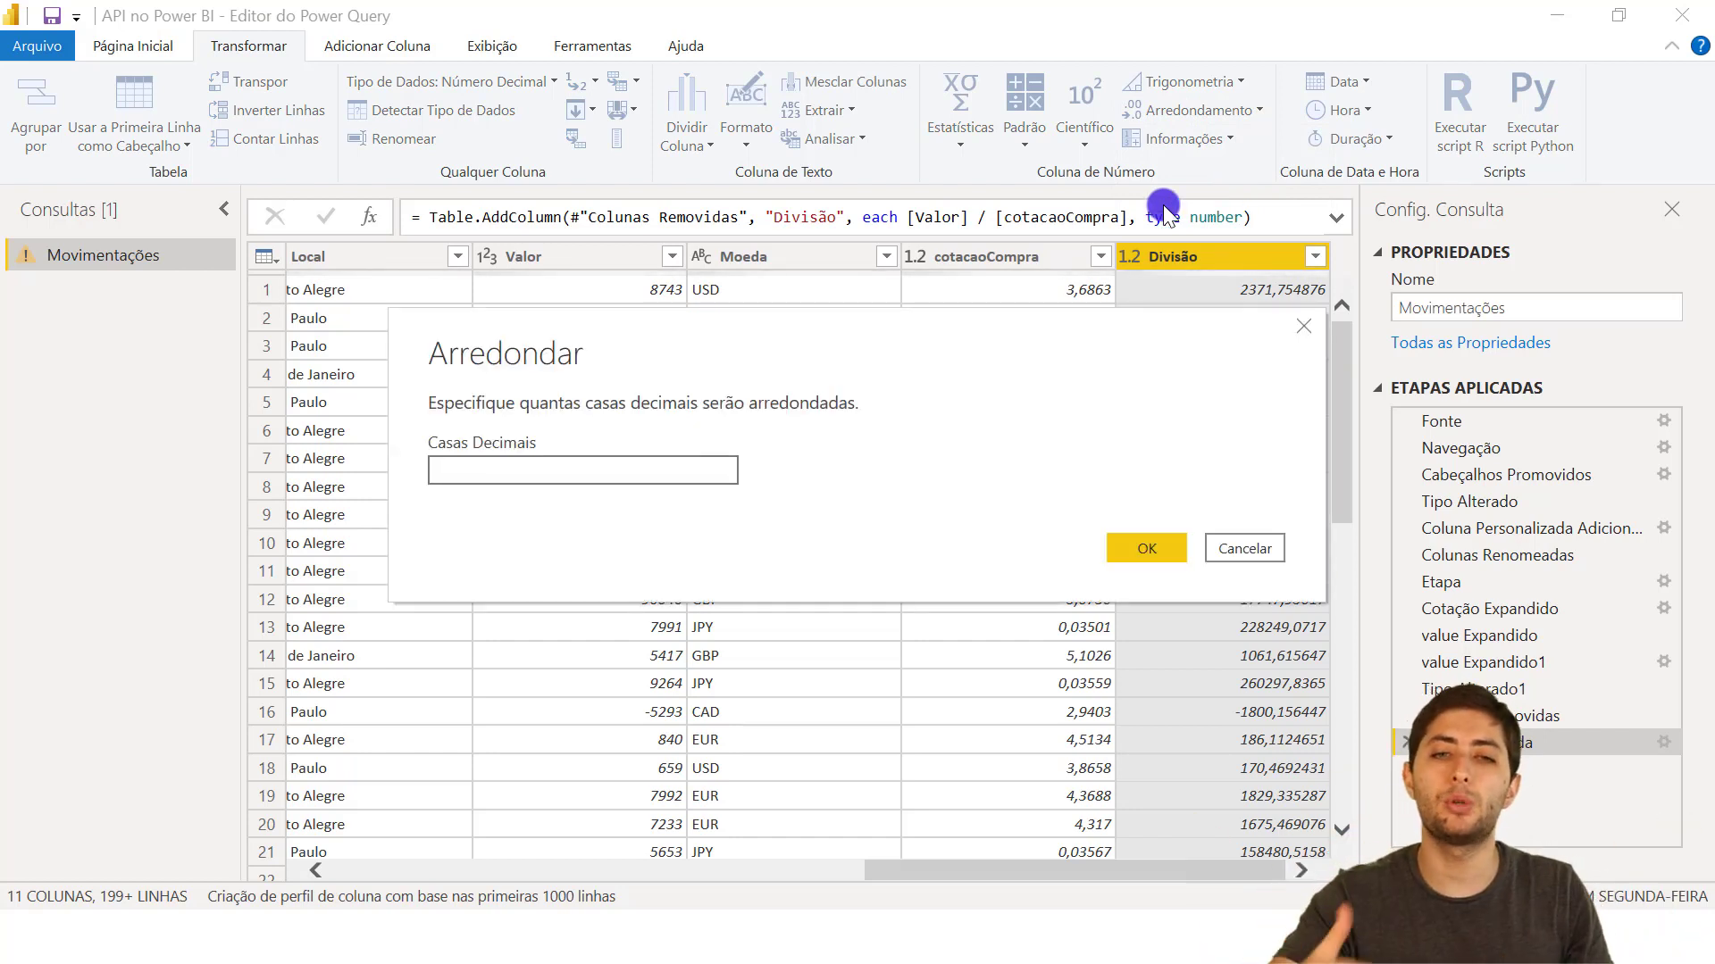
pyautogui.write('2')
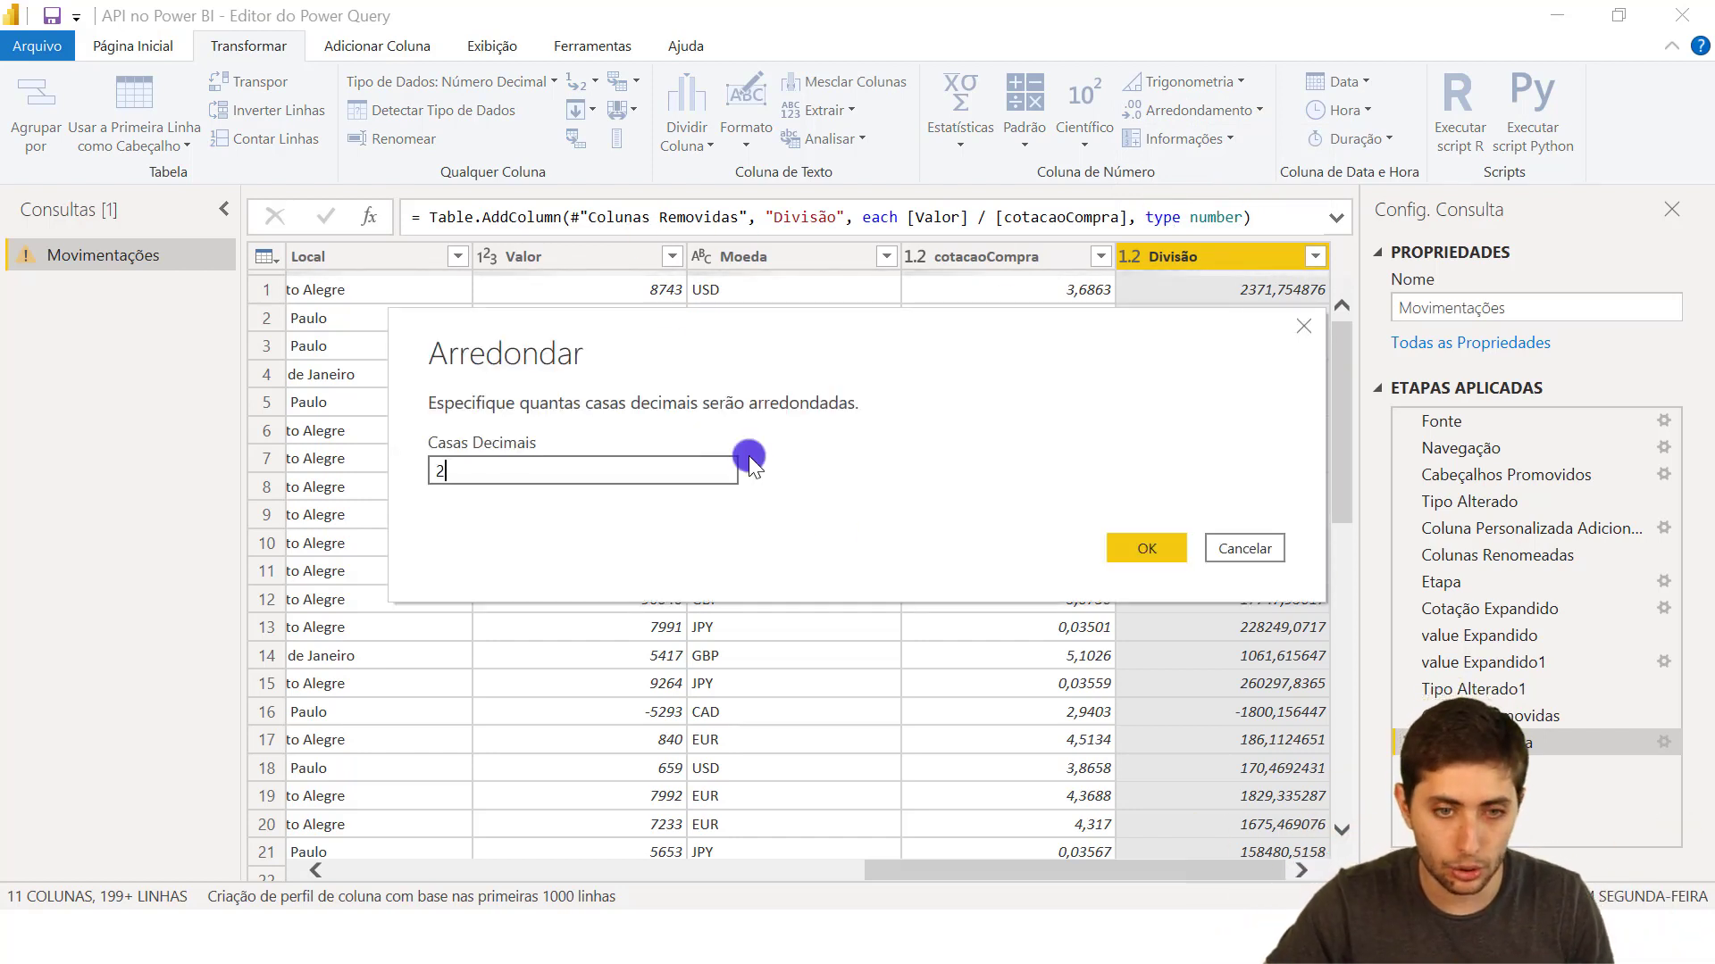
pyautogui.click(1140, 550)
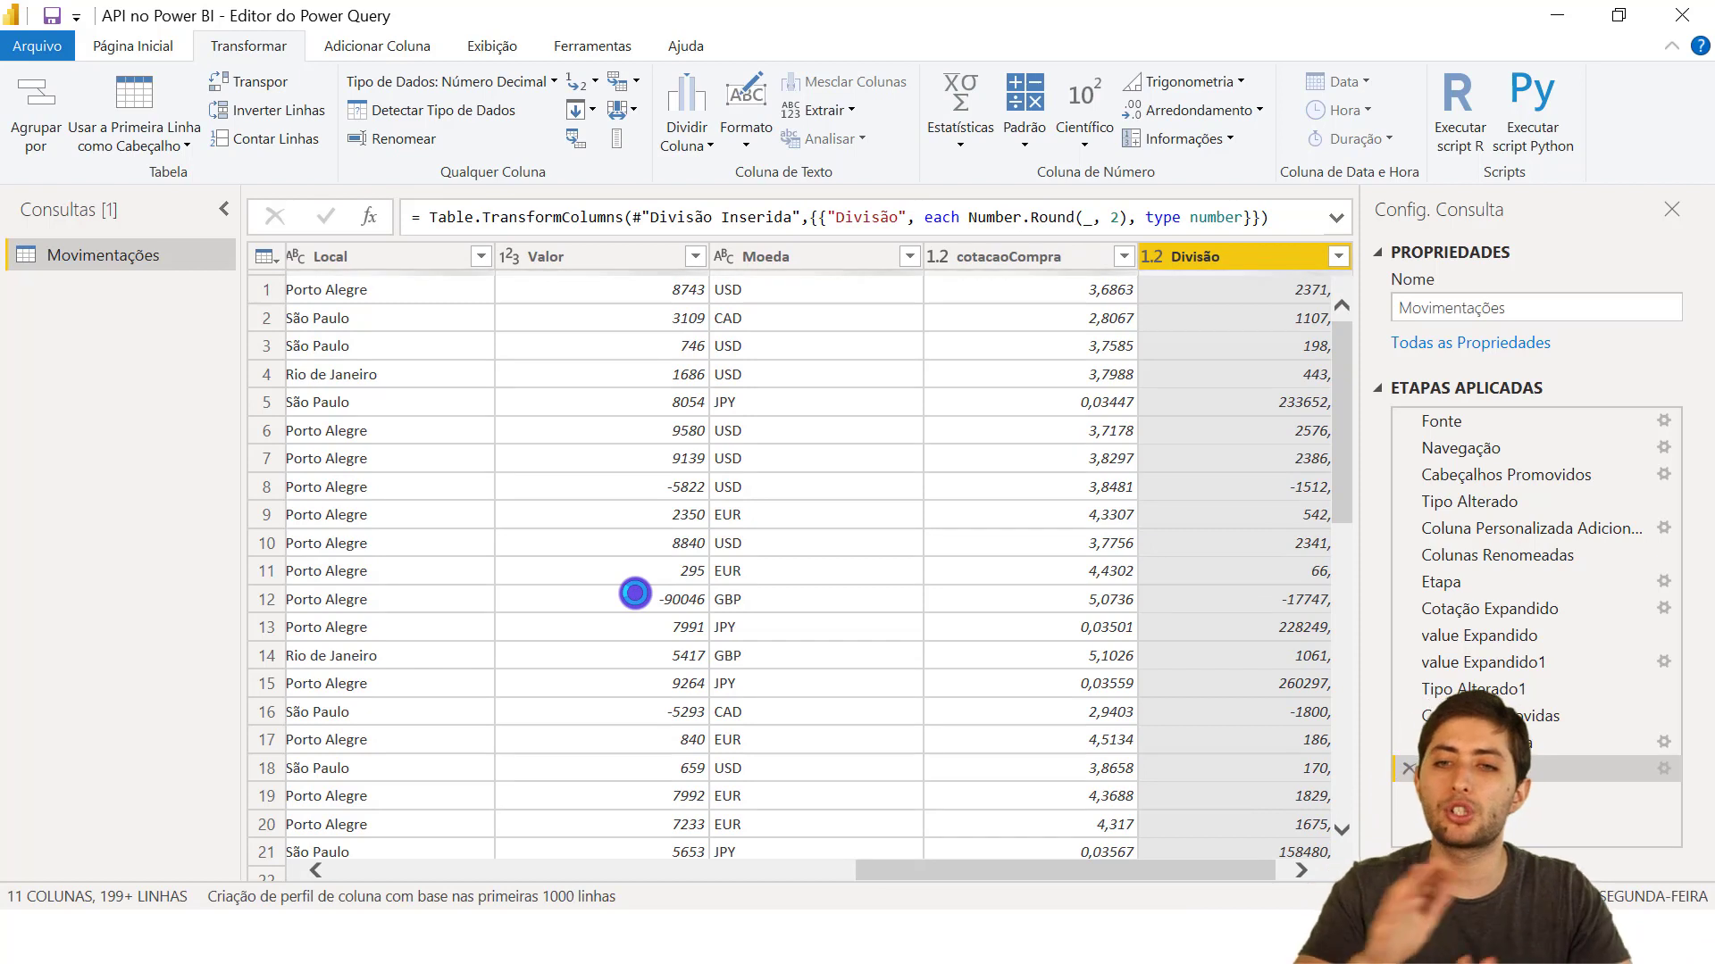
# Rename the Divisão column to "Valor (R$)"
pyautogui.doubleClick(1180, 259)
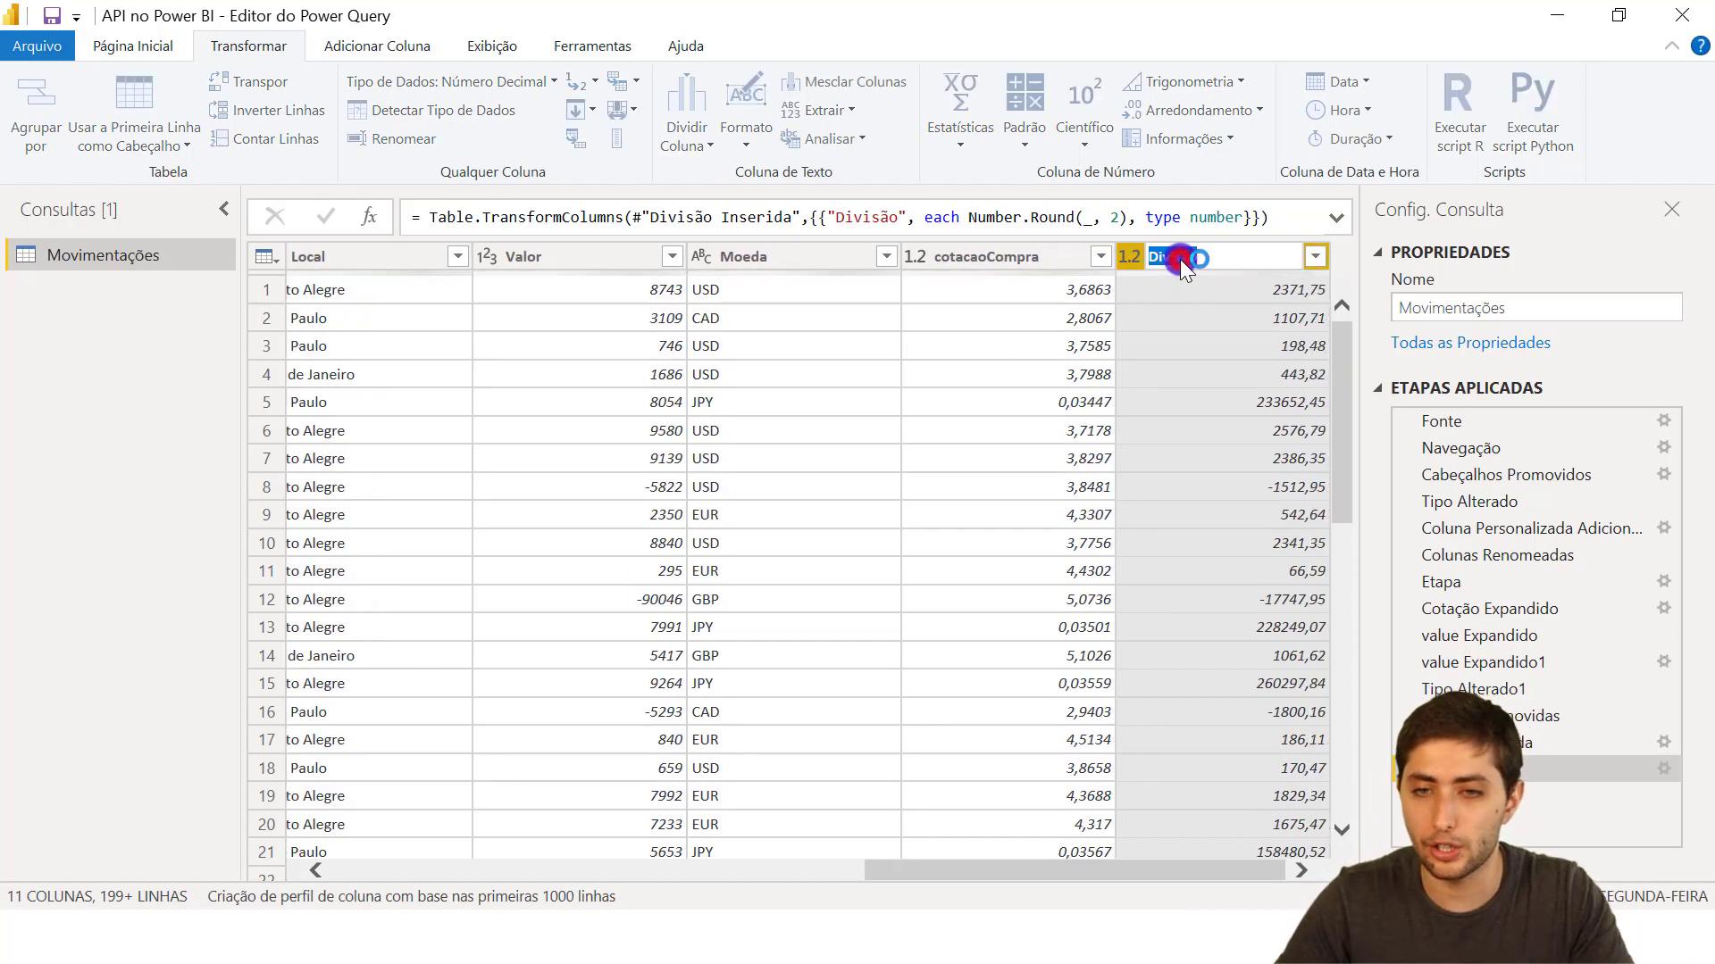
pyautogui.write('Mo')
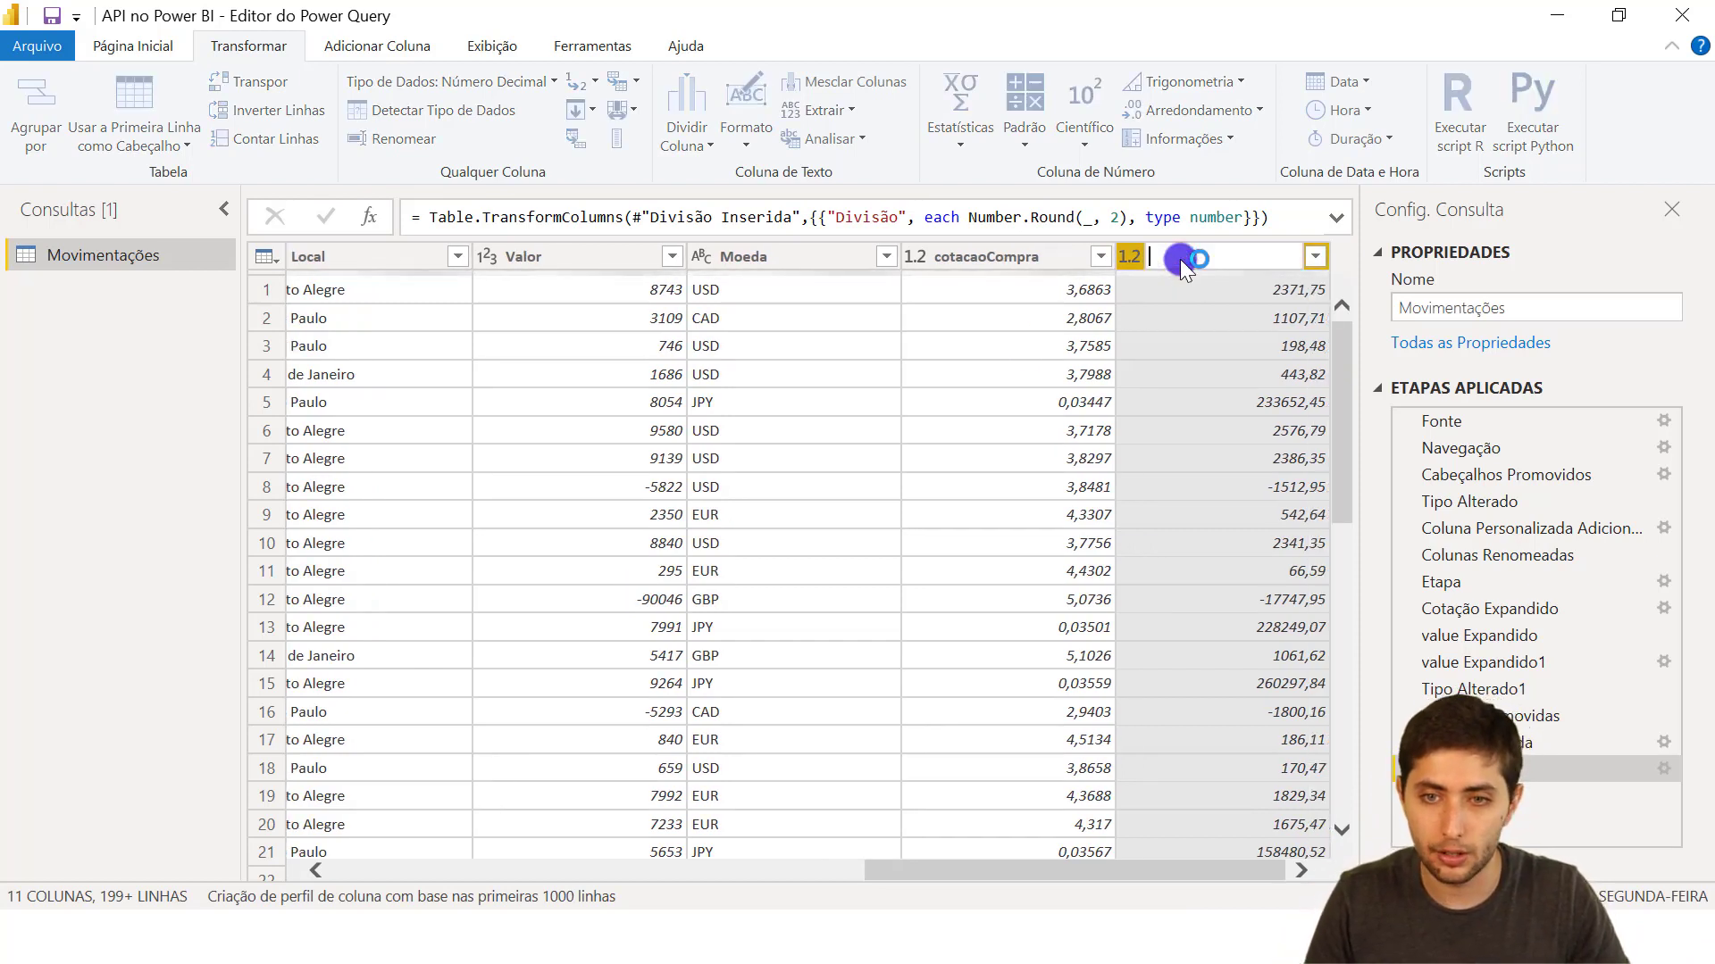
pyautogui.write('vimentação')
pyautogui.hotkey('ctrl', 'a')
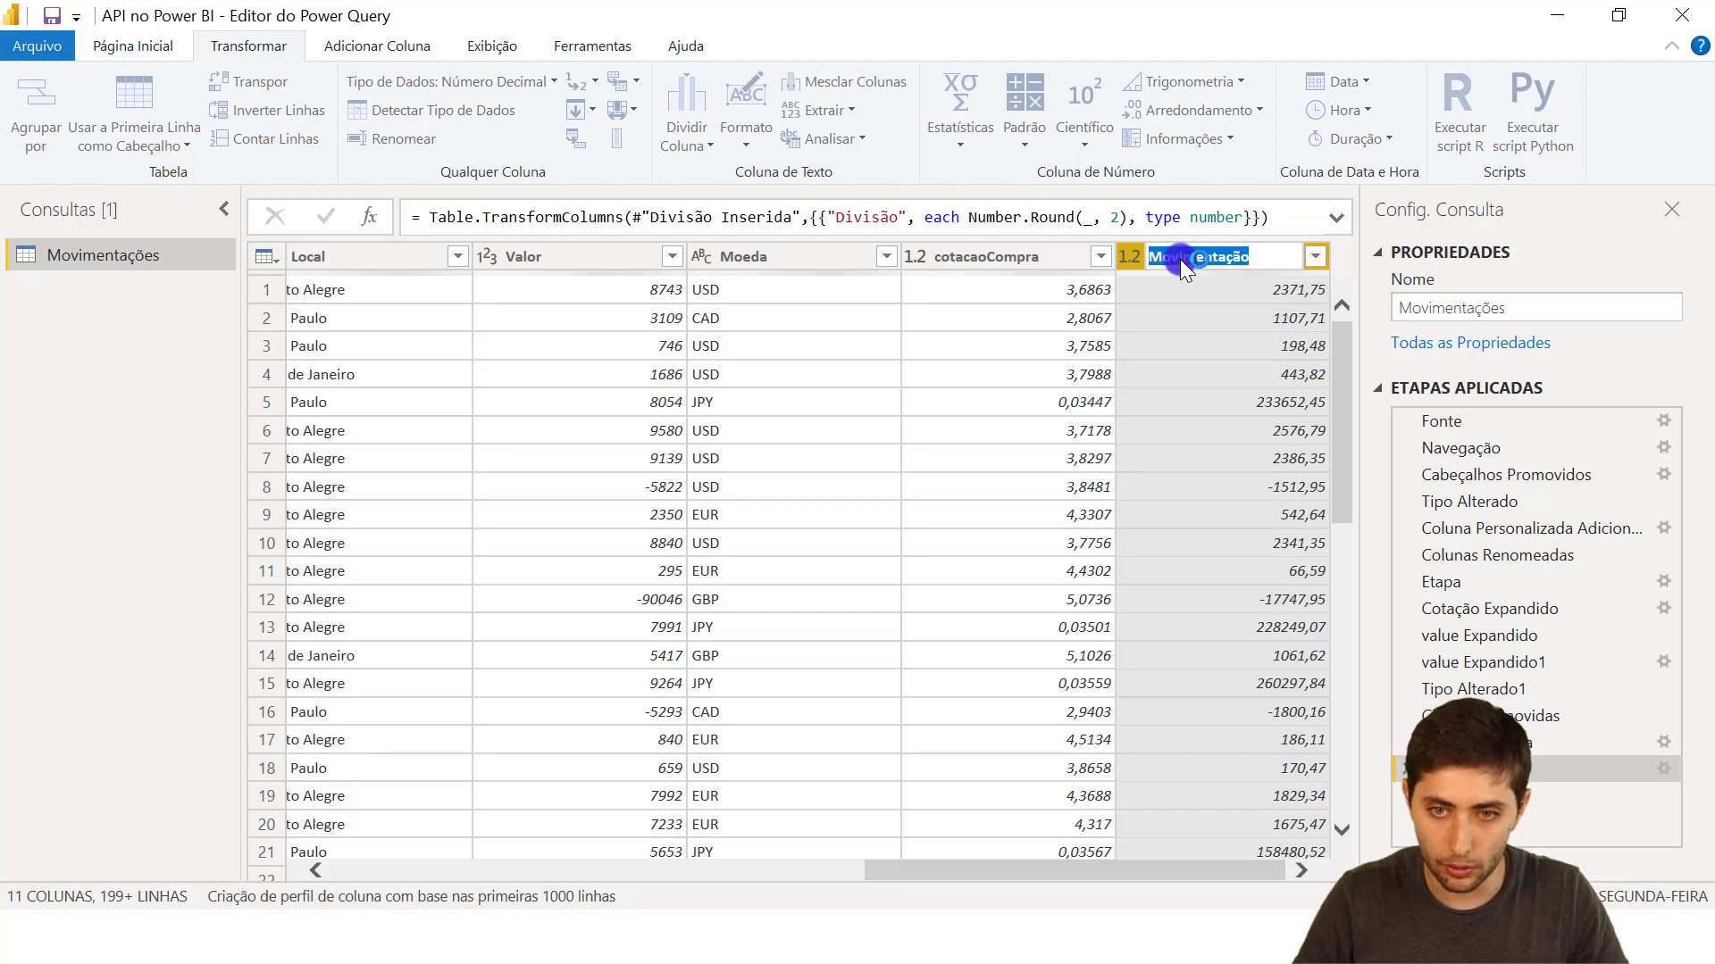
pyautogui.write('Valor Final')
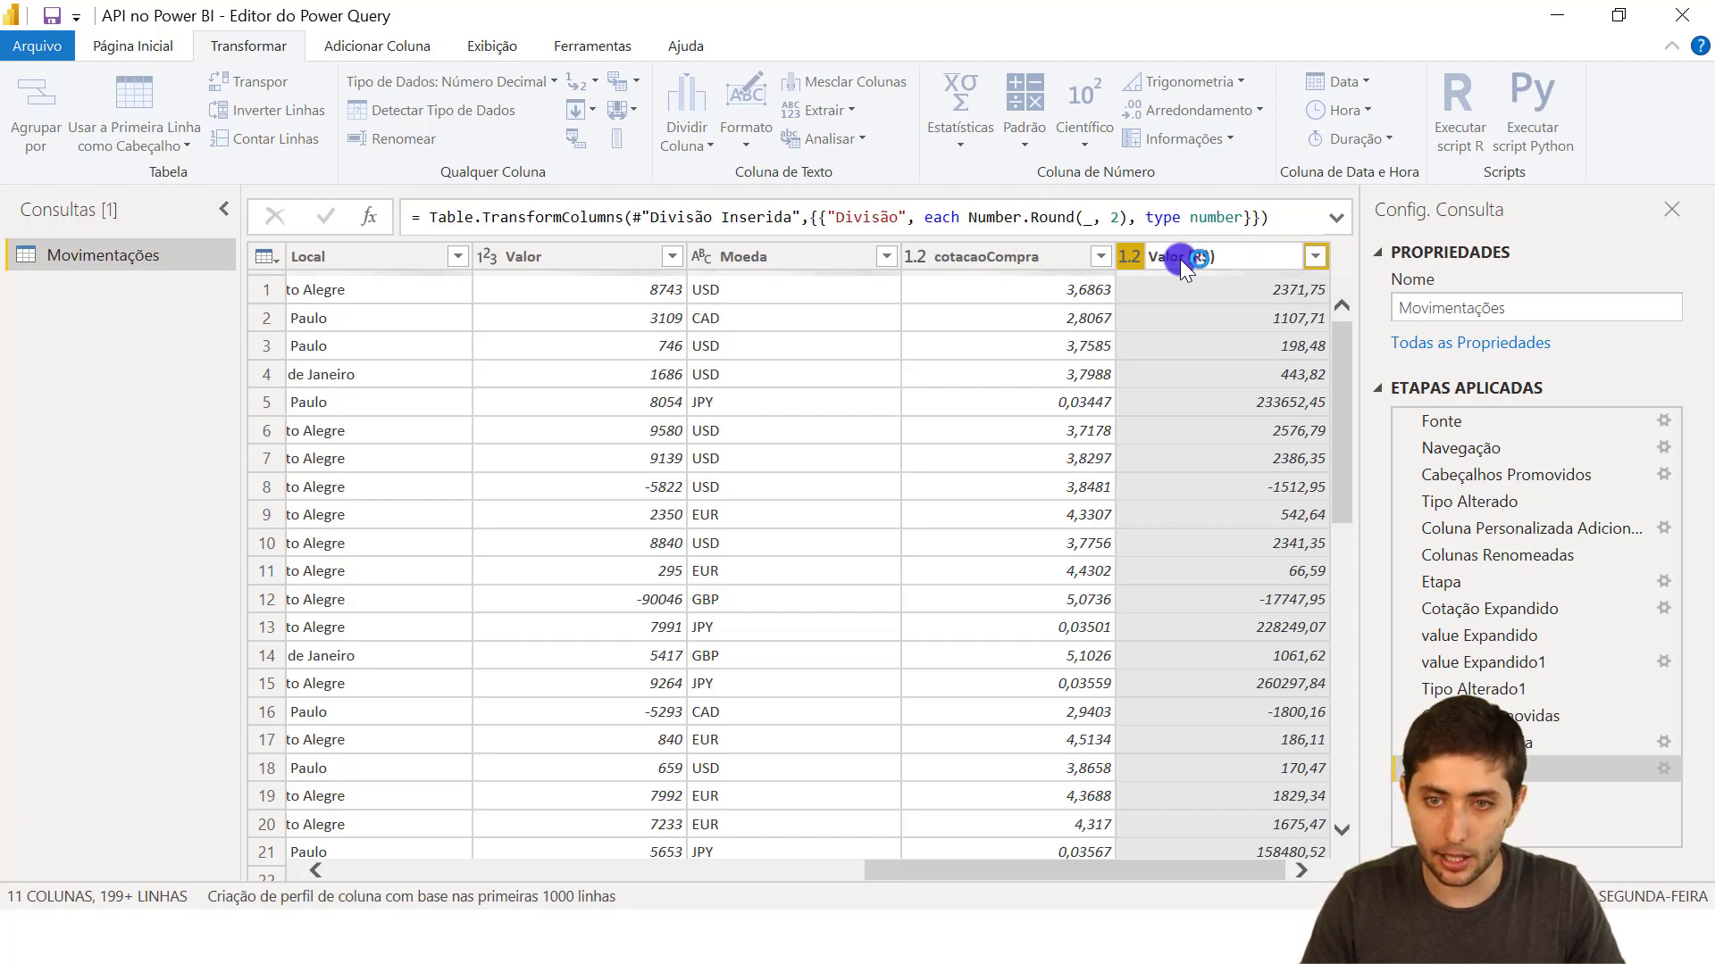
pyautogui.press('Return')
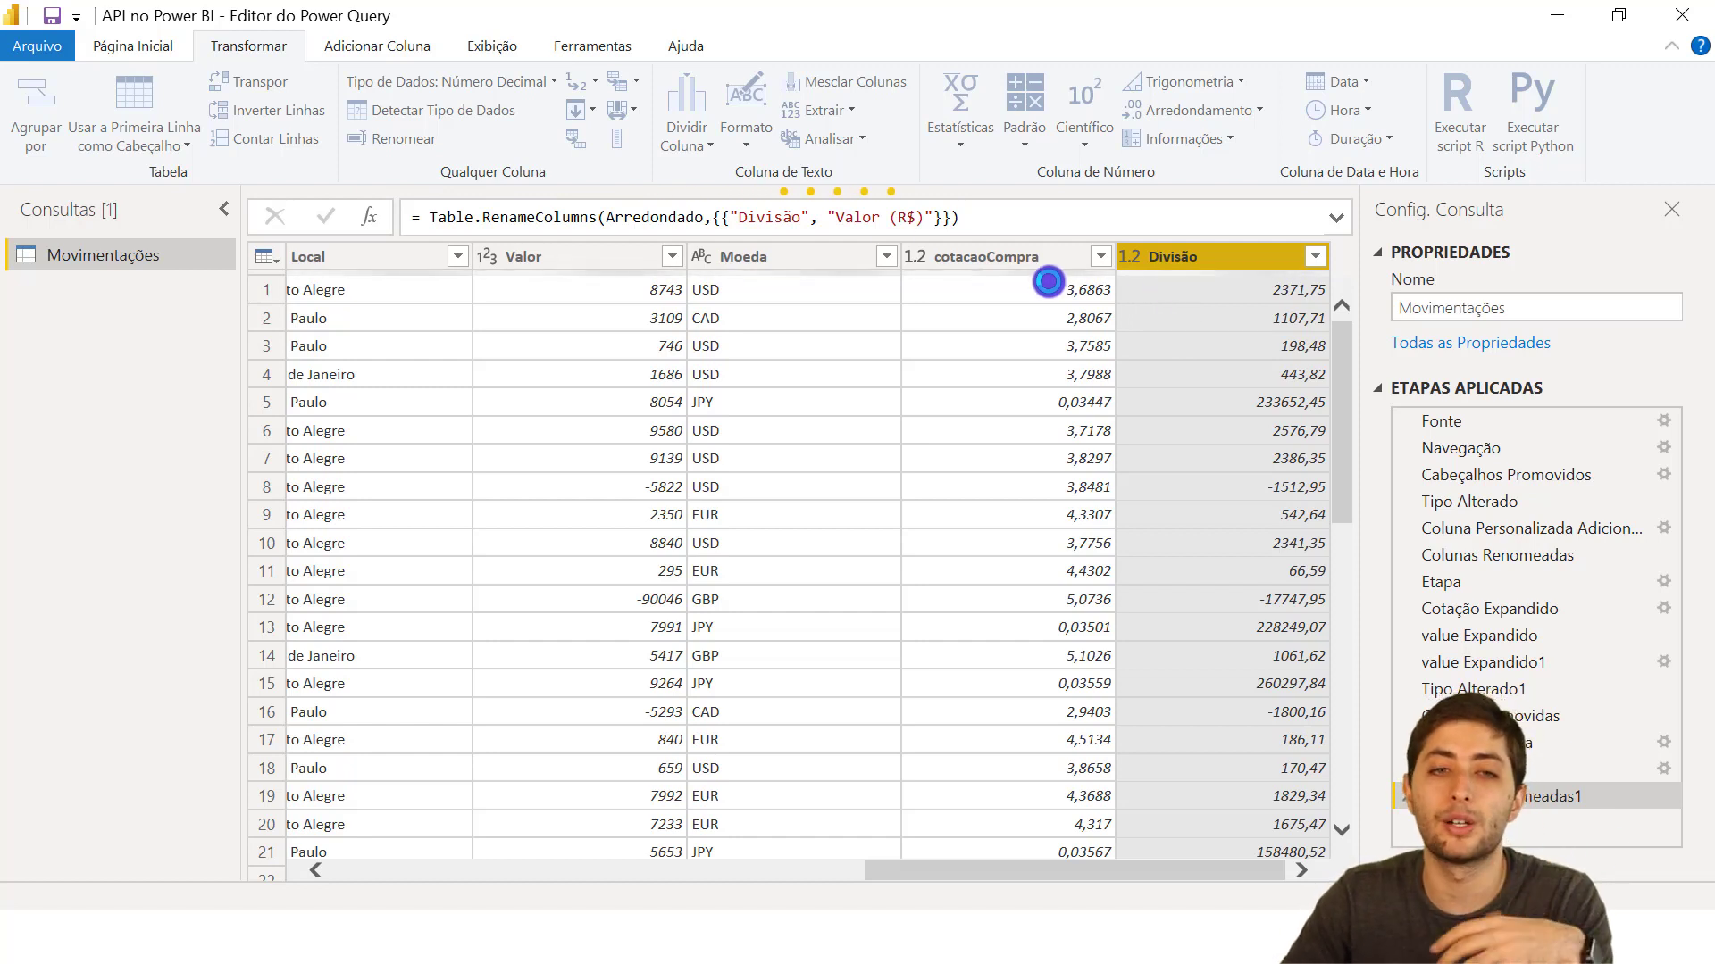
# Close the Power Query editor and apply the changes to the Movimentações query
pyautogui.click(153, 50)
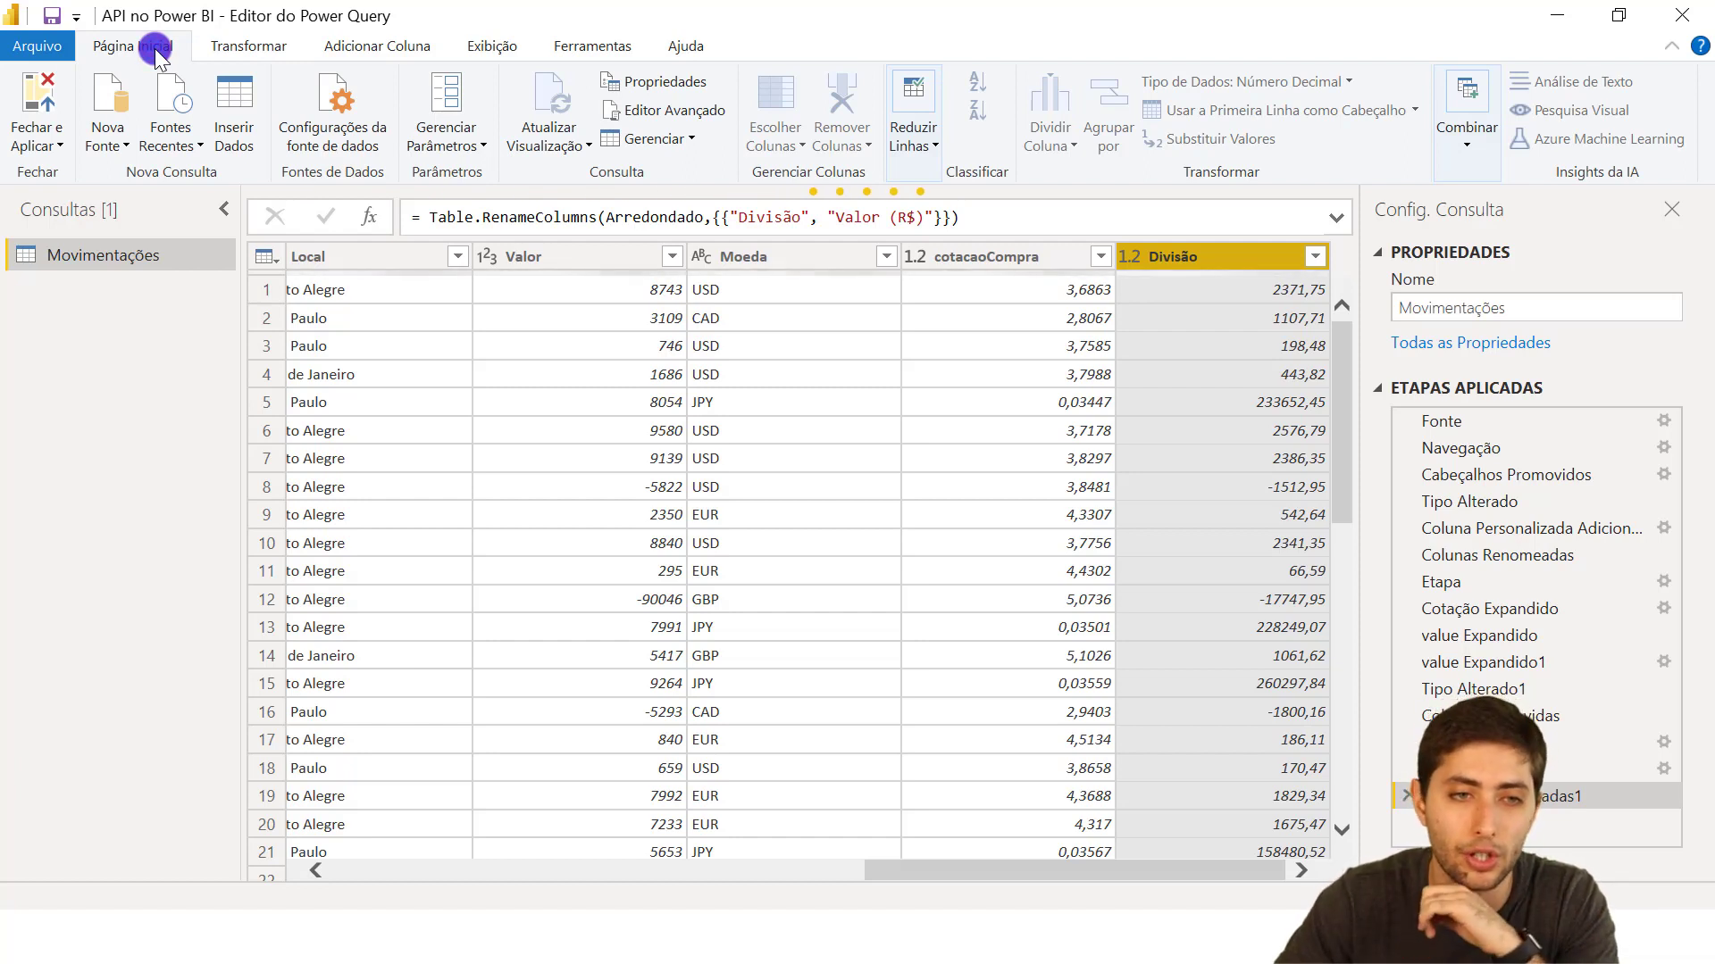
pyautogui.click(36, 97)
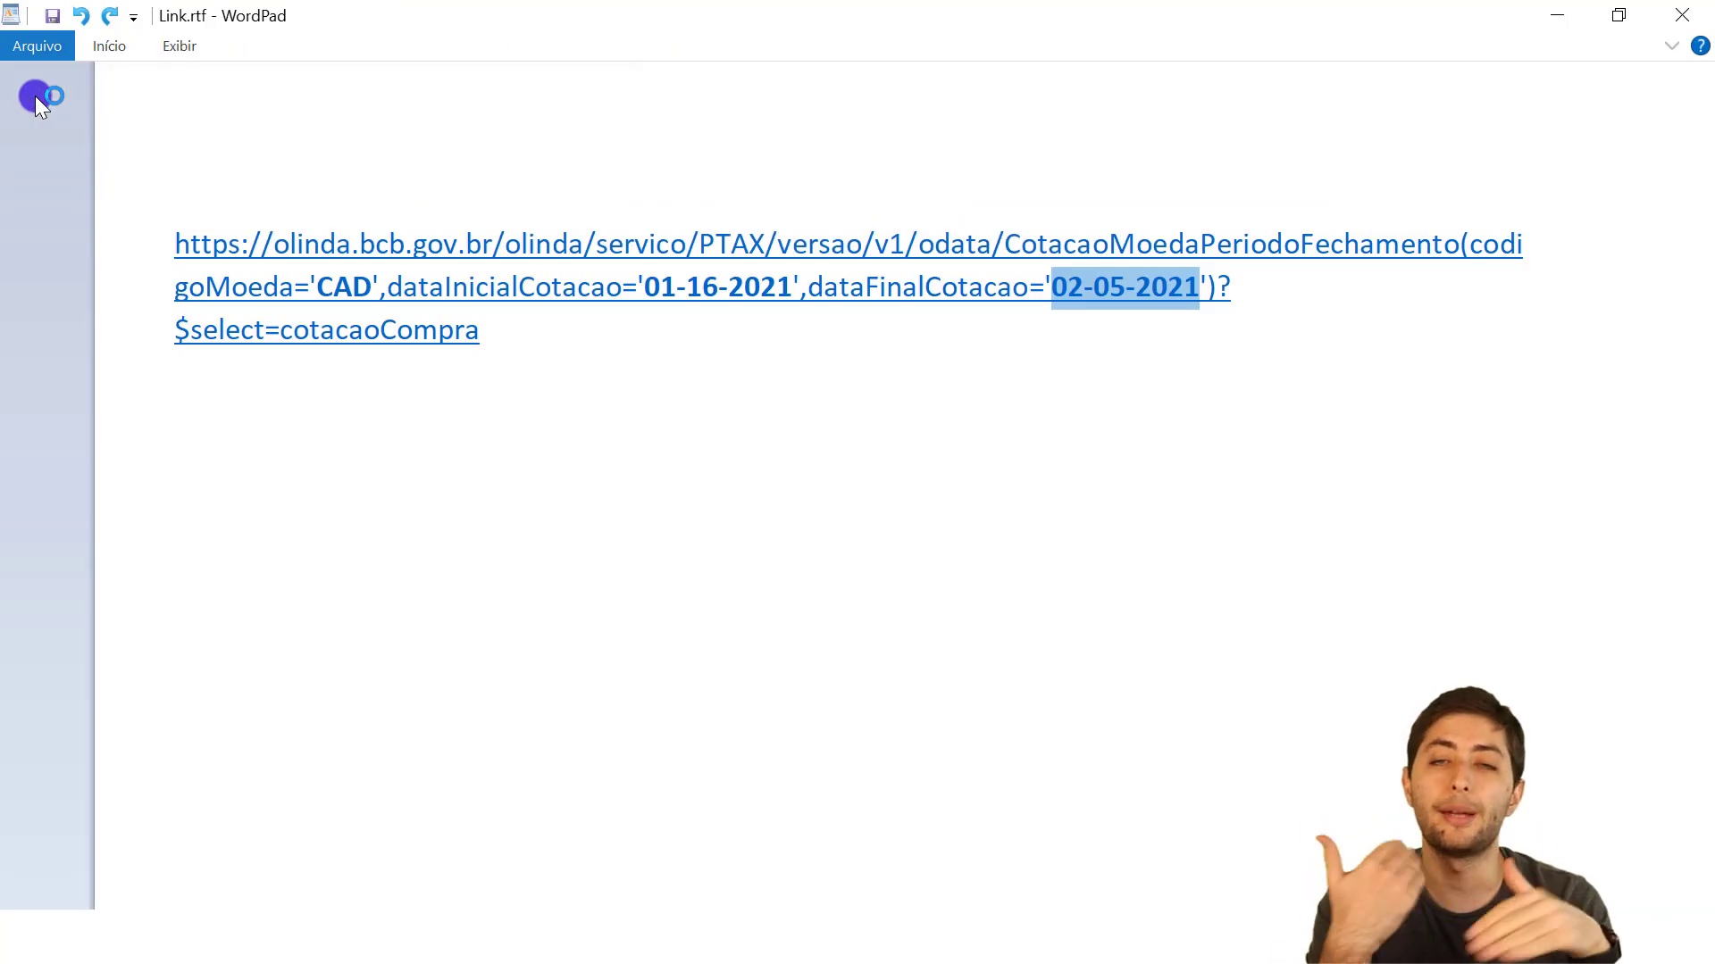